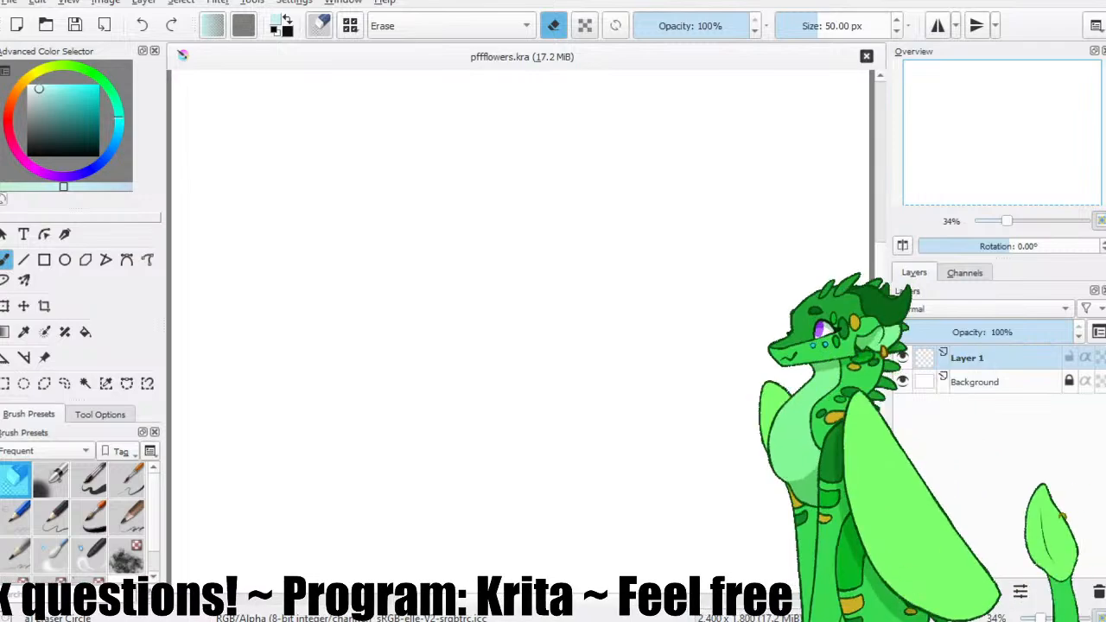
# Select the Basic-6 Details brush and set the foreground colour to a medium muted teal.
pyautogui.click(173, 120)
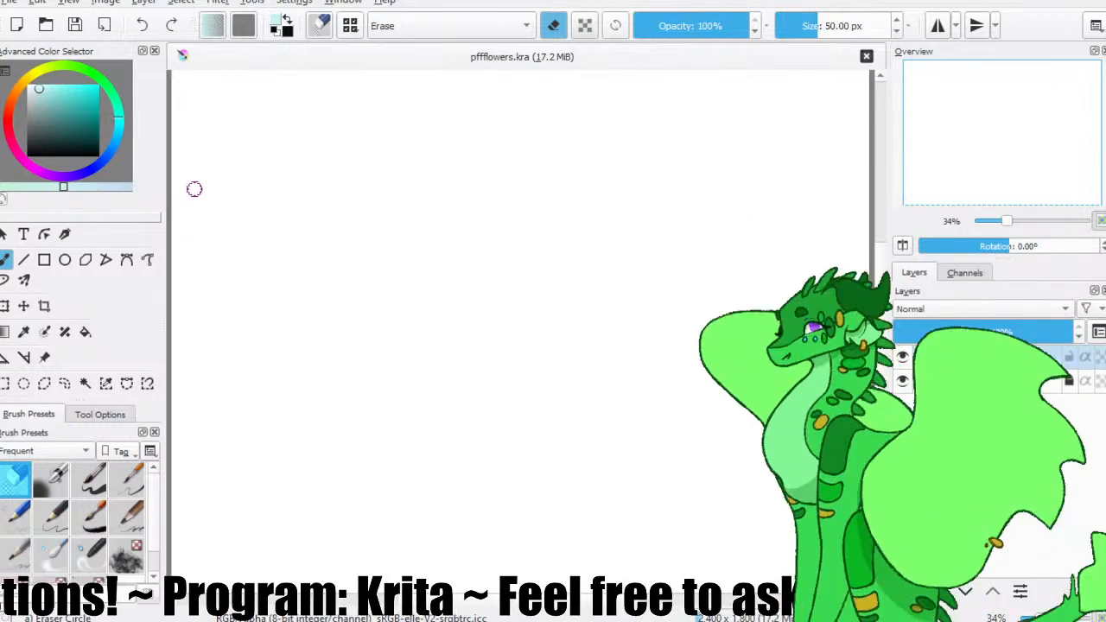
pyautogui.hotkey('ctrl', '+')
pyautogui.hotkey('ctrl', '+')
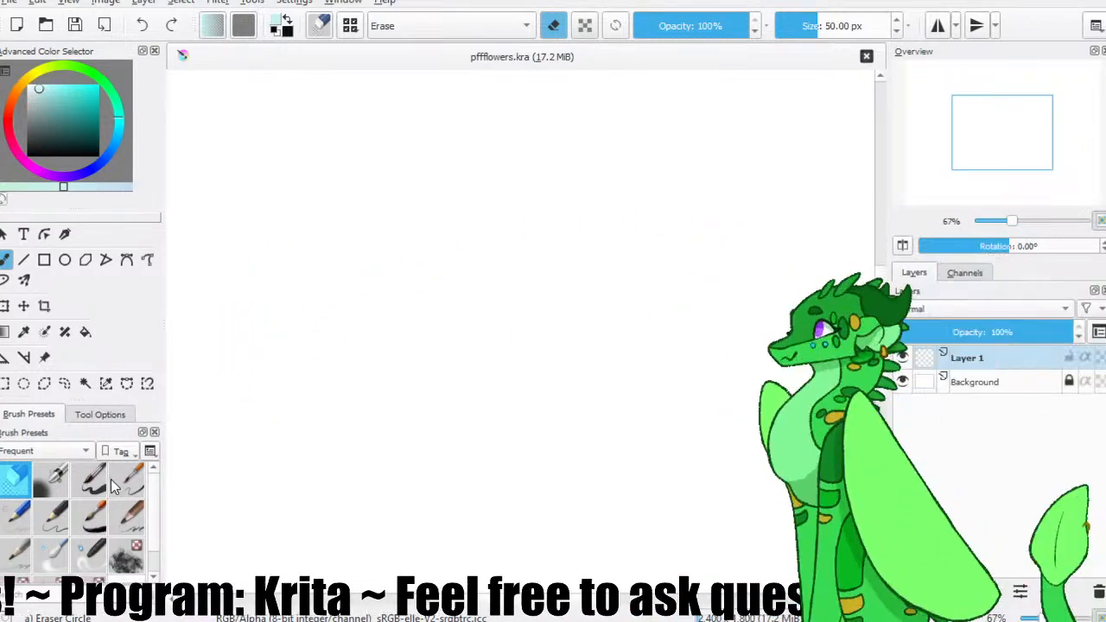
pyautogui.click(118, 481)
pyautogui.click(91, 517)
pyautogui.click(119, 476)
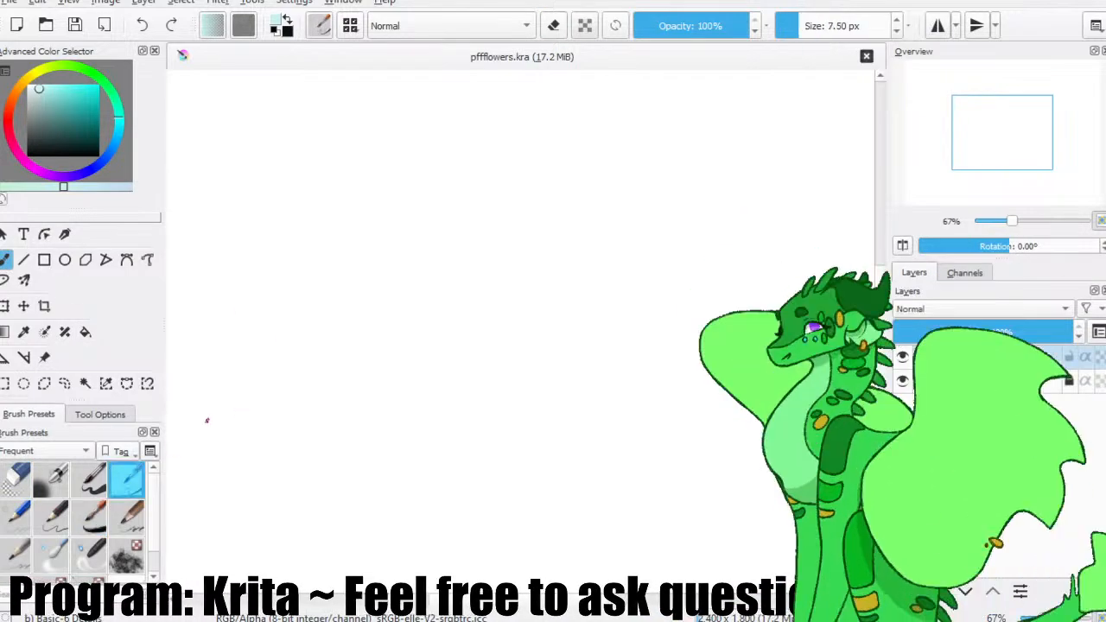
pyautogui.click(16, 481)
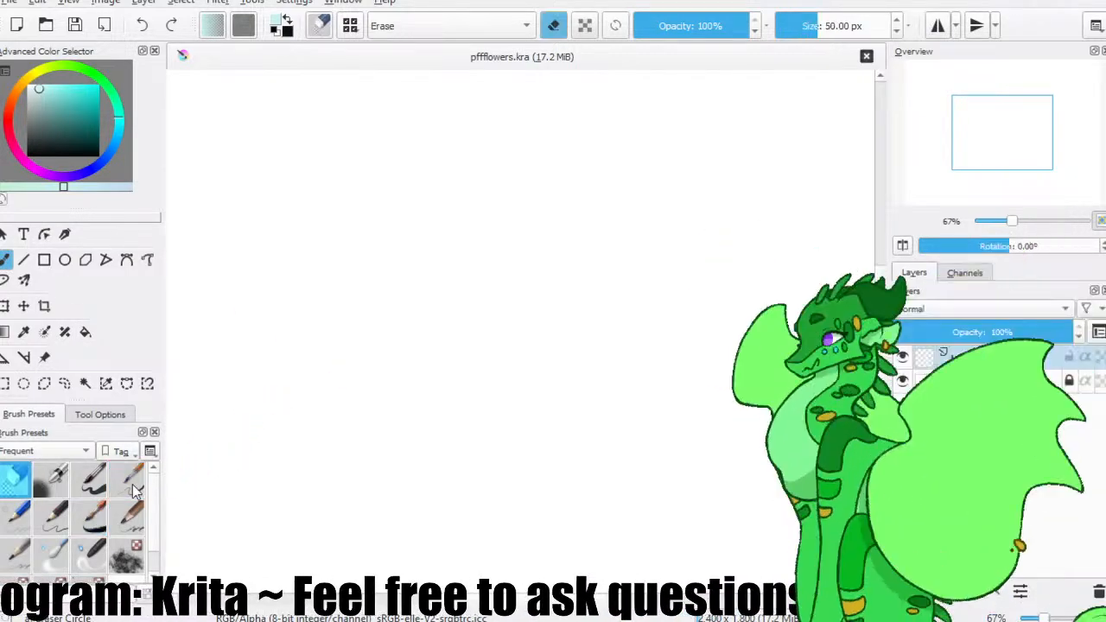
pyautogui.click(90, 517)
pyautogui.click(28, 476)
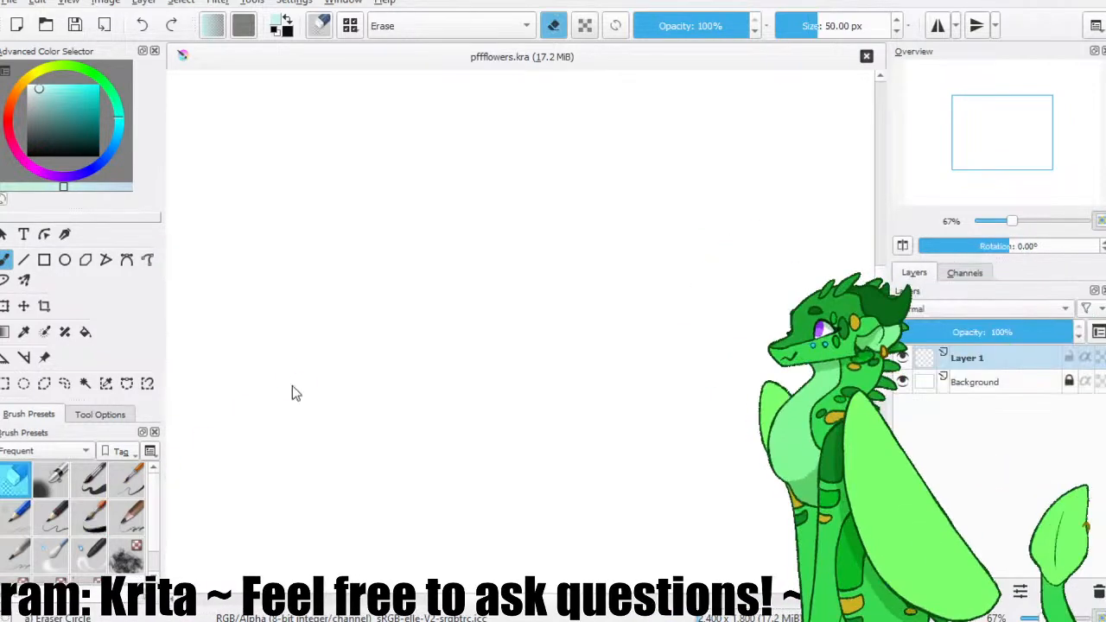
pyautogui.click(126, 480)
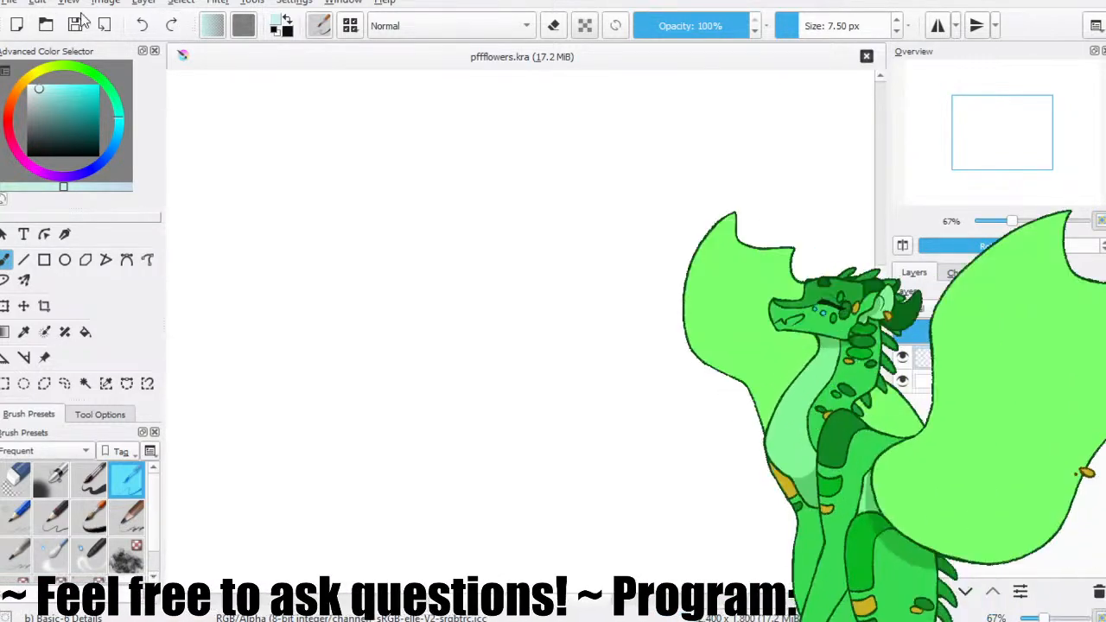
pyautogui.click(64, 117)
pyautogui.click(68, 112)
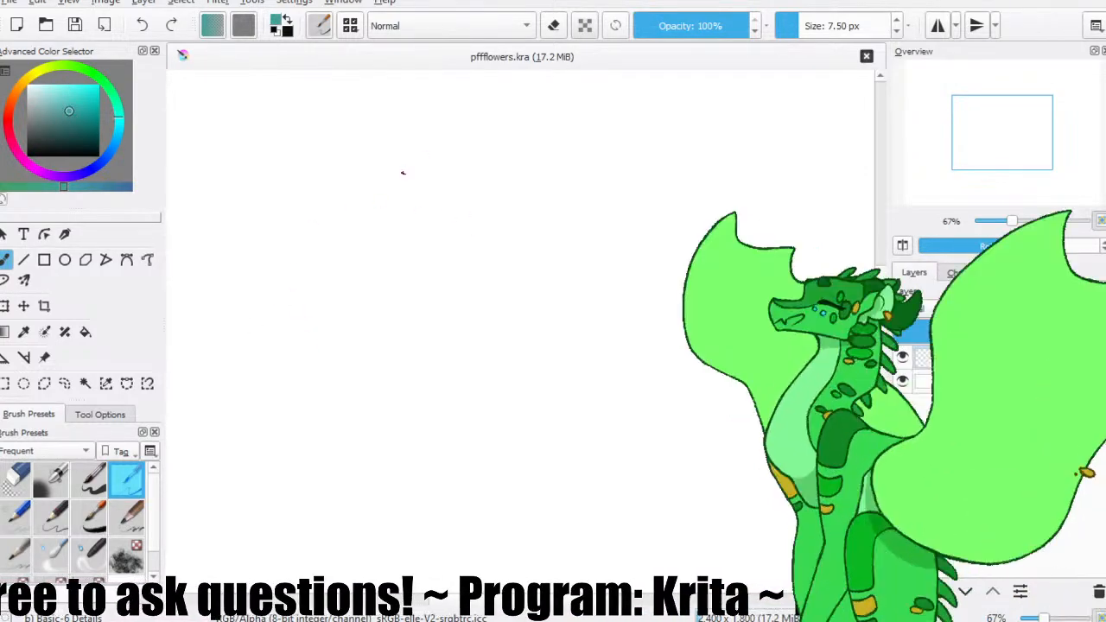
# Sketch a rough construction circle for the head in the canvas's upper left area, with a small snout circle below it.
pyautogui.moveTo(528, 146)
pyautogui.mouseDown()
pyautogui.moveTo(510, 189)
pyautogui.moveTo(494, 156)
pyautogui.mouseUp()
pyautogui.hotkey('ctrl', 'z')
pyautogui.moveTo(389, 152)
pyautogui.mouseDown()
pyautogui.moveTo(381, 201)
pyautogui.moveTo(387, 154)
pyautogui.mouseUp()
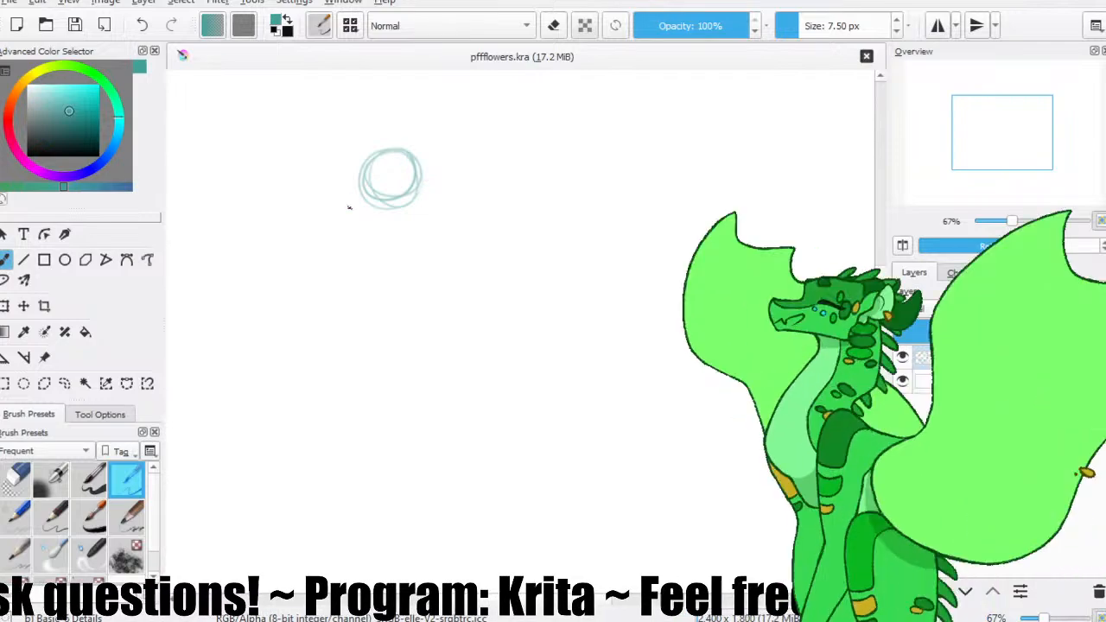
pyautogui.hotkey('ctrl', 'z')
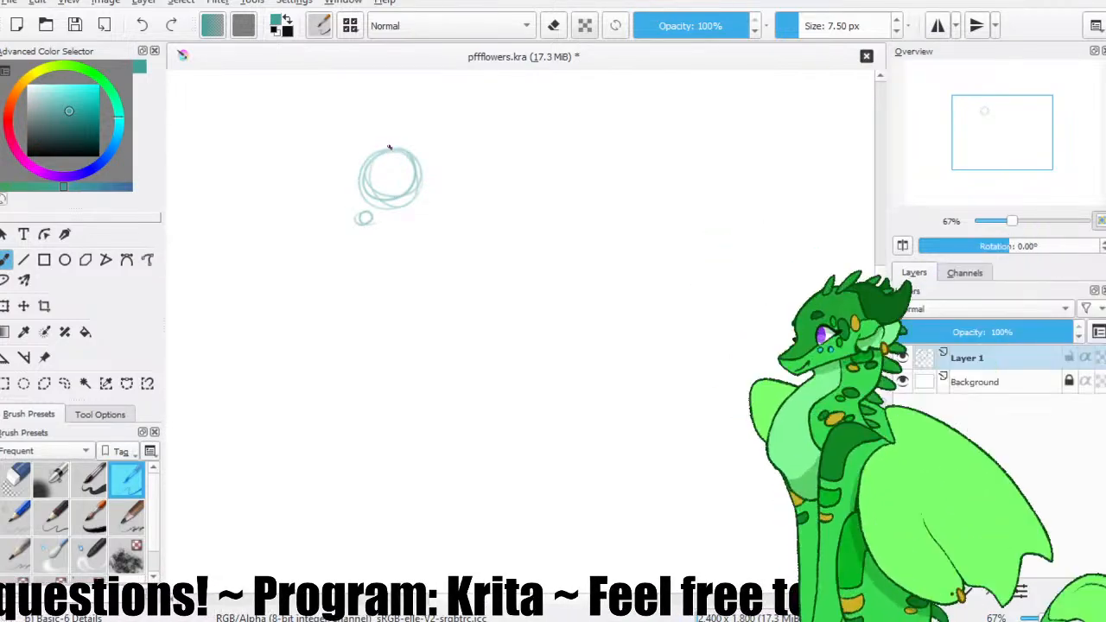
# Outline the forehead and brow along the head circle's left side, undoing and redrawing the curve until it fits.
pyautogui.hotkey('ctrl', 'z')
pyautogui.moveTo(394, 148); pyautogui.dragTo(355, 184)
pyautogui.hotkey('ctrl', 'z')
pyautogui.moveTo(394, 149); pyautogui.dragTo(357, 184)
pyautogui.hotkey('ctrl', 'z')
pyautogui.hotkey('ctrl', 'z')
pyautogui.hotkey('ctrl', 'z')
pyautogui.moveTo(396, 149); pyautogui.dragTo(354, 184)
pyautogui.hotkey('ctrl', 'z')
pyautogui.moveTo(395, 149); pyautogui.dragTo(361, 186)
pyautogui.hotkey('ctrl', 'z')
pyautogui.hotkey('ctrl', 'z')
pyautogui.moveTo(395, 149); pyautogui.dragTo(356, 185)
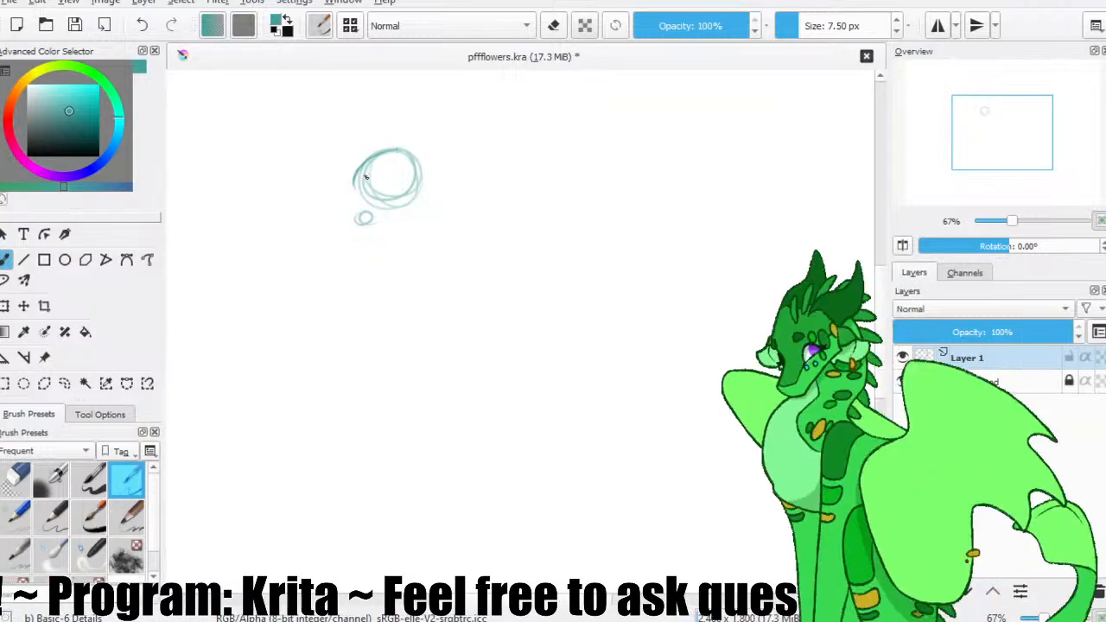
pyautogui.hotkey('ctrl', 'z')
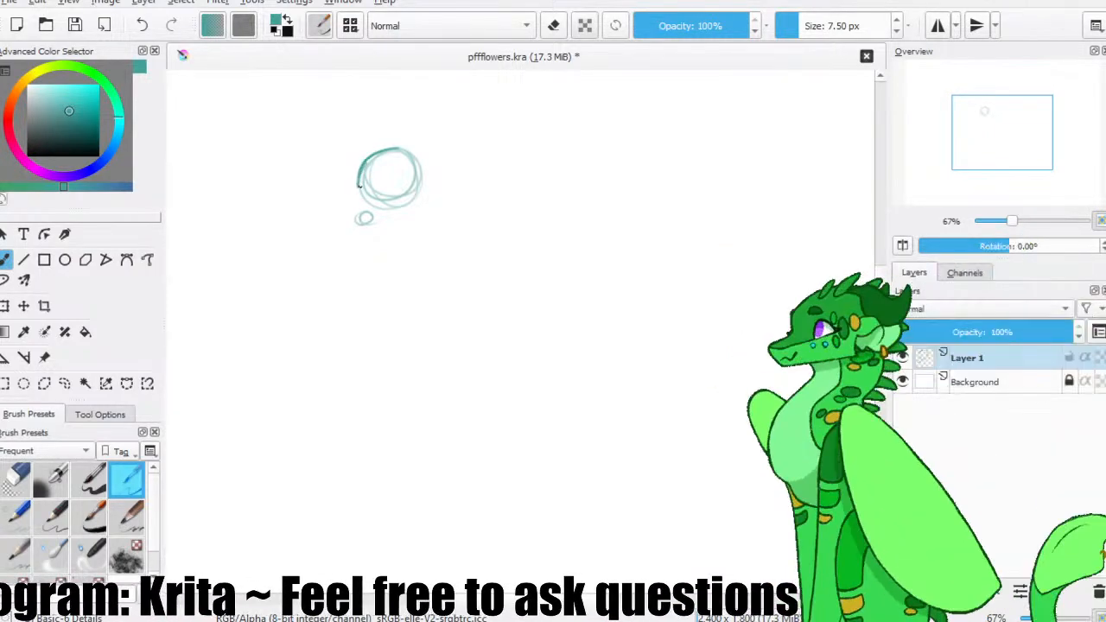
pyautogui.moveTo(357, 169); pyautogui.dragTo(361, 195)
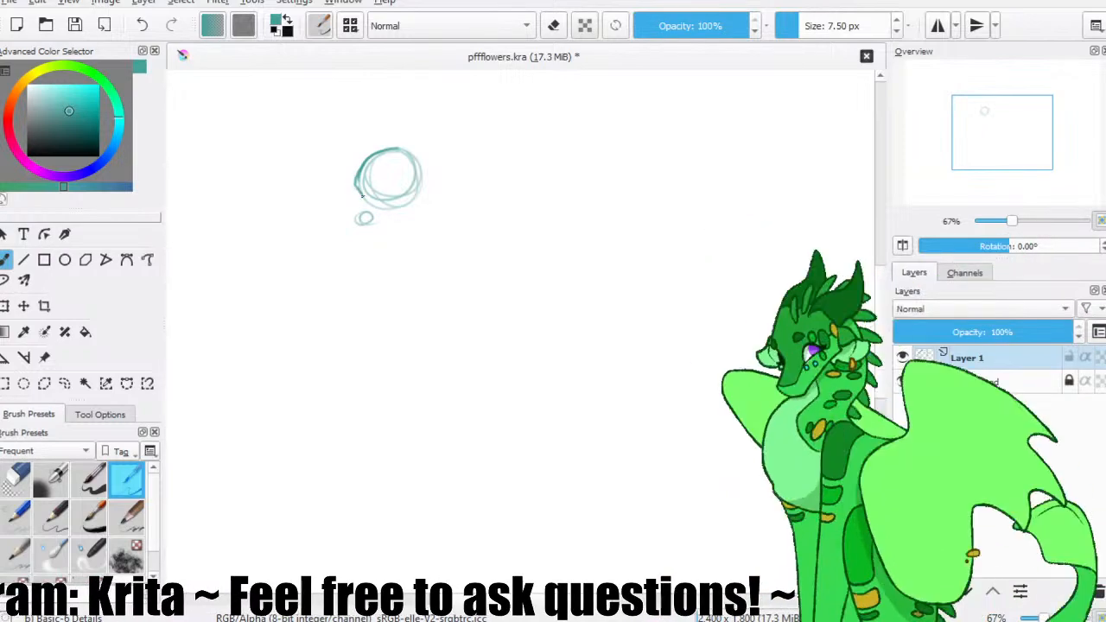
pyautogui.hotkey('ctrl', 'z')
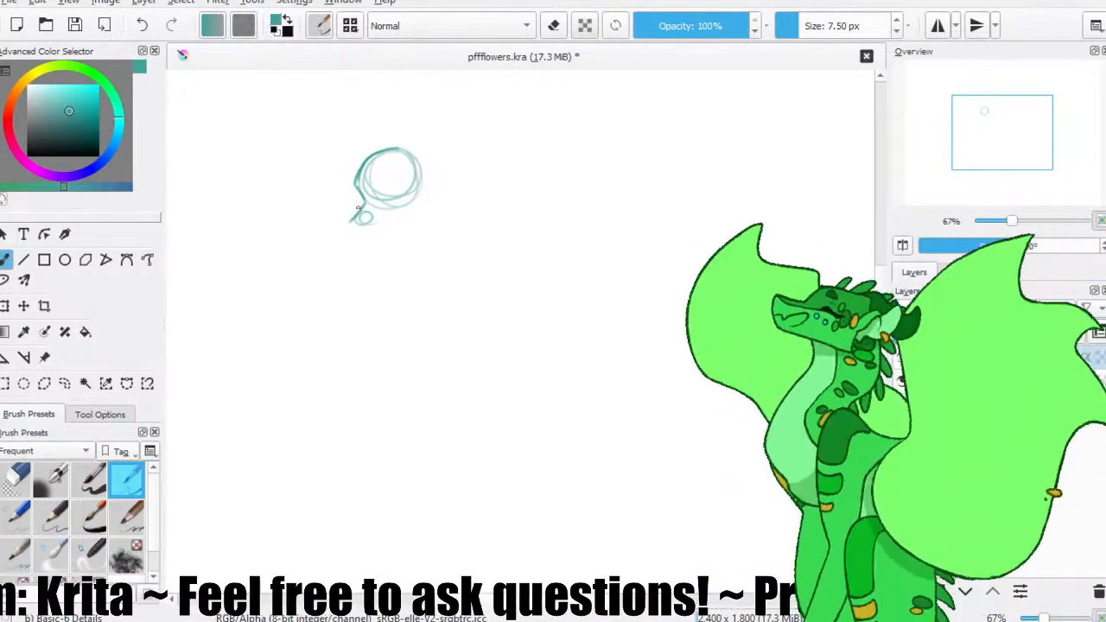
# Outline the muzzle around the snout circle and the jawline back toward the head, and save the file.
pyautogui.moveTo(352, 220)
pyautogui.mouseDown()
pyautogui.moveTo(378, 231)
pyautogui.moveTo(437, 204)
pyautogui.moveTo(427, 198)
pyautogui.mouseUp()
pyautogui.hotkey('ctrl', 'z')
pyautogui.hotkey('ctrl', 'z')
pyautogui.hotkey('ctrl', 'z')
pyautogui.moveTo(377, 231)
pyautogui.mouseDown()
pyautogui.moveTo(423, 208)
pyautogui.moveTo(426, 181)
pyautogui.mouseUp()
pyautogui.click(74, 26)
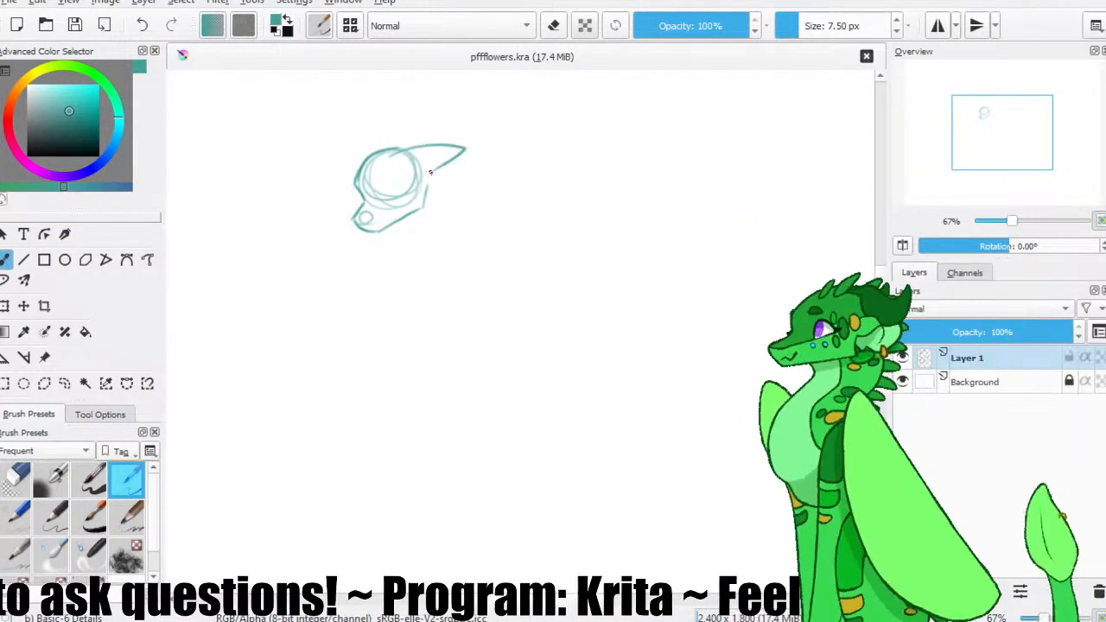
# Redraw the horn sweeping back from the top of the head, sketch the ear below it, and save the file.
pyautogui.moveTo(405, 146); pyautogui.dragTo(448, 183)
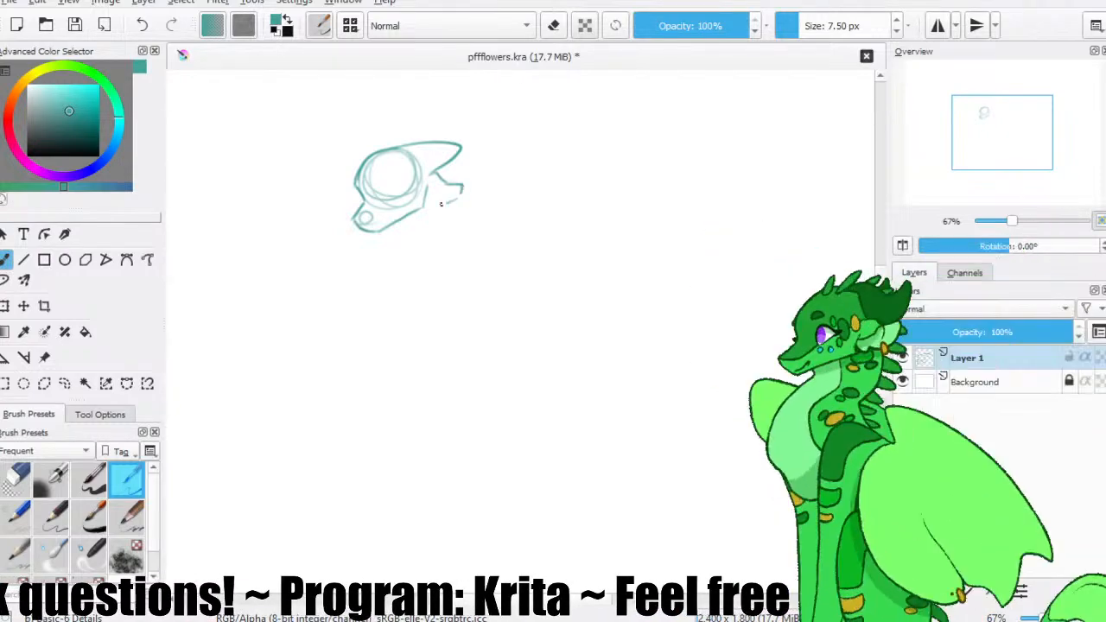
pyautogui.moveTo(433, 194); pyautogui.dragTo(442, 191)
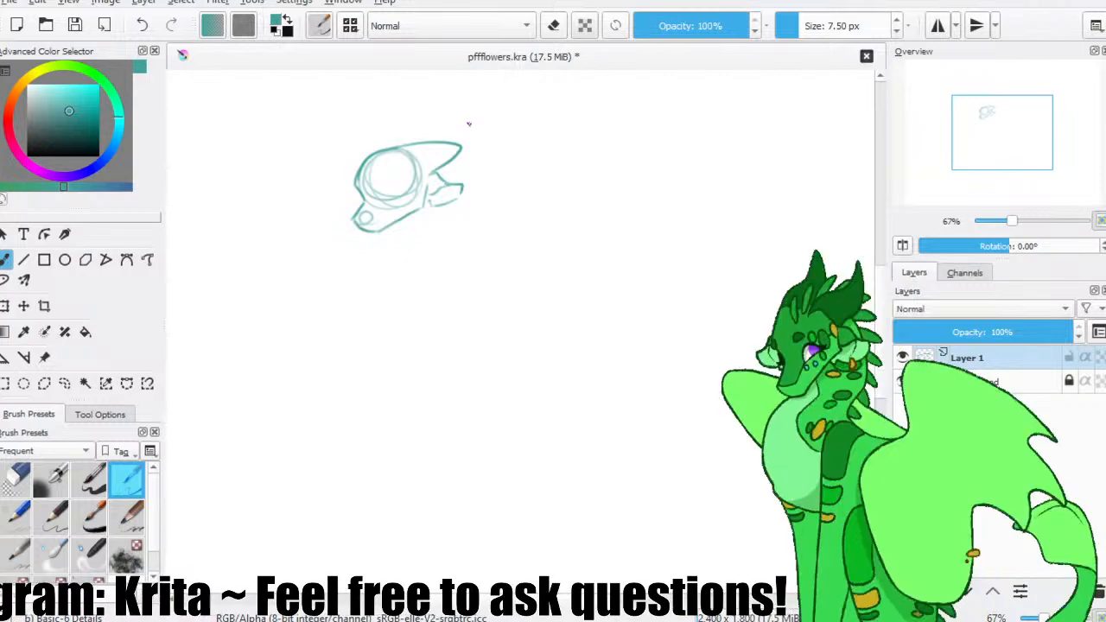
pyautogui.click(74, 25)
# Add inner detail to the ear, shade its tip solid teal, and save the file.
pyautogui.press('1')
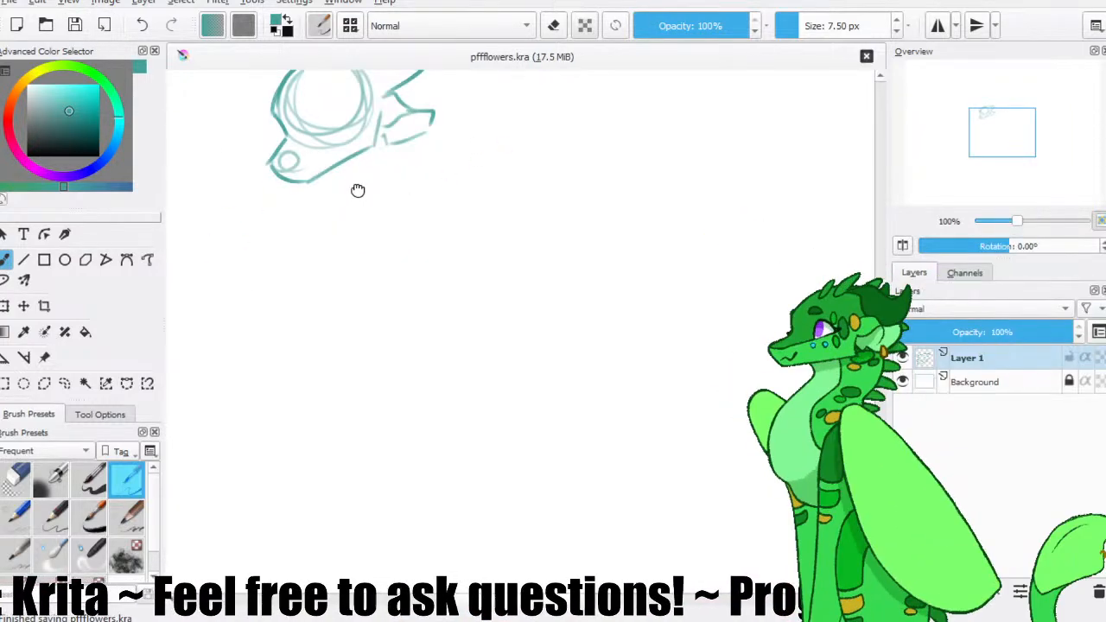
pyautogui.moveTo(358, 189); pyautogui.dragTo(399, 277)
pyautogui.hotkey('ctrl', 'z')
pyautogui.moveTo(427, 229)
pyautogui.mouseDown()
pyautogui.moveTo(469, 204)
pyautogui.moveTo(460, 219)
pyautogui.moveTo(441, 207)
pyautogui.mouseUp()
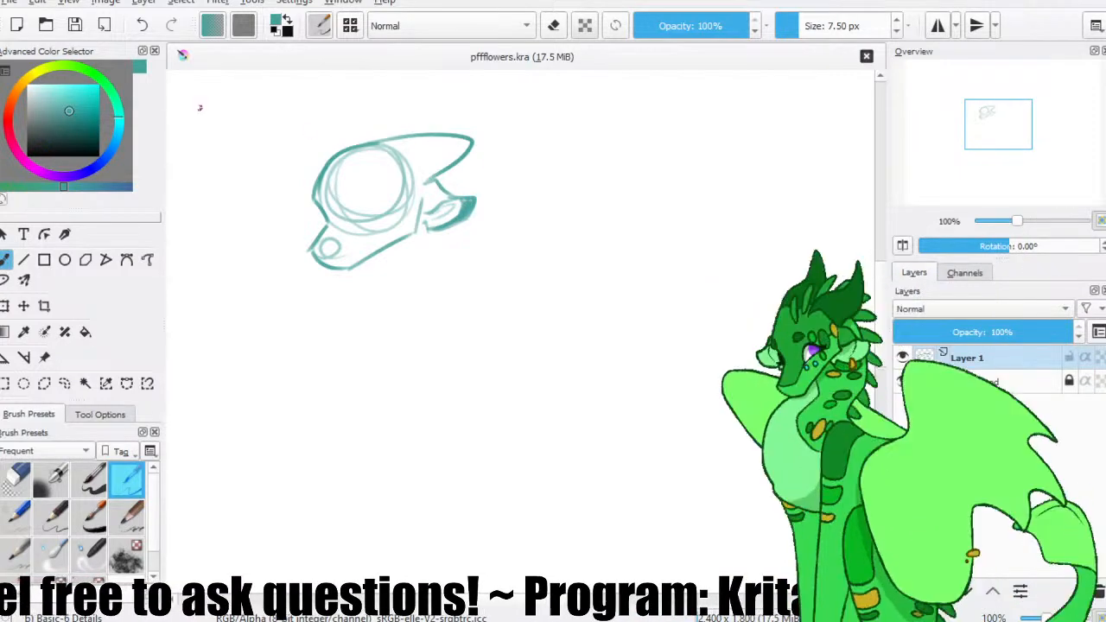
pyautogui.click(75, 26)
# Rework the horn with a curved base line and a longer, straighter pointed shape, and save the file.
pyautogui.moveTo(383, 228); pyautogui.dragTo(385, 244)
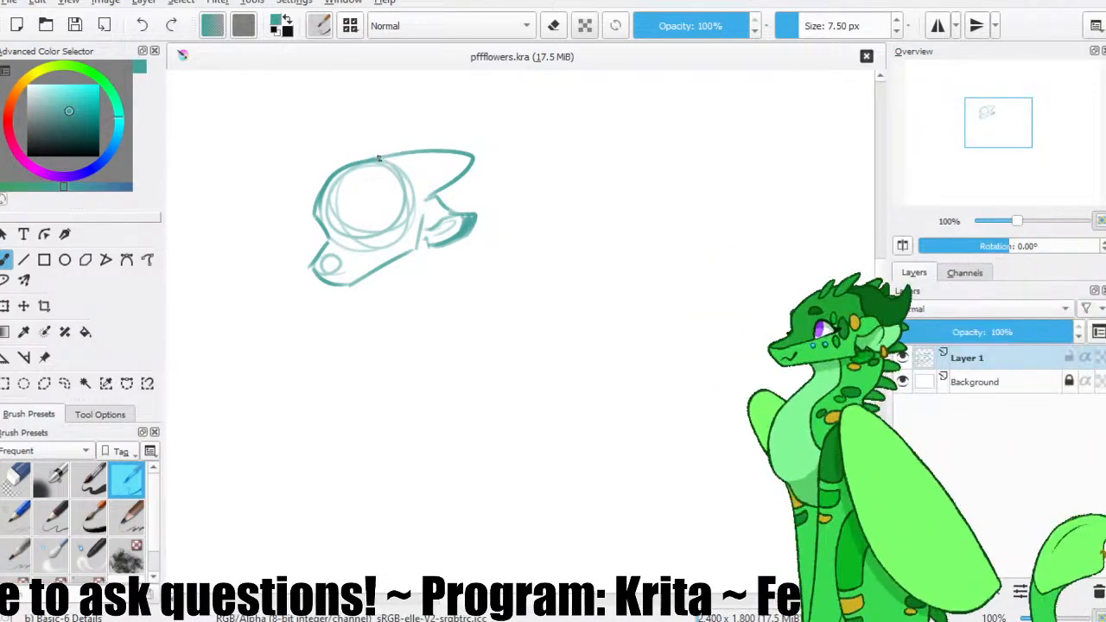
pyautogui.moveTo(404, 155); pyautogui.dragTo(415, 192)
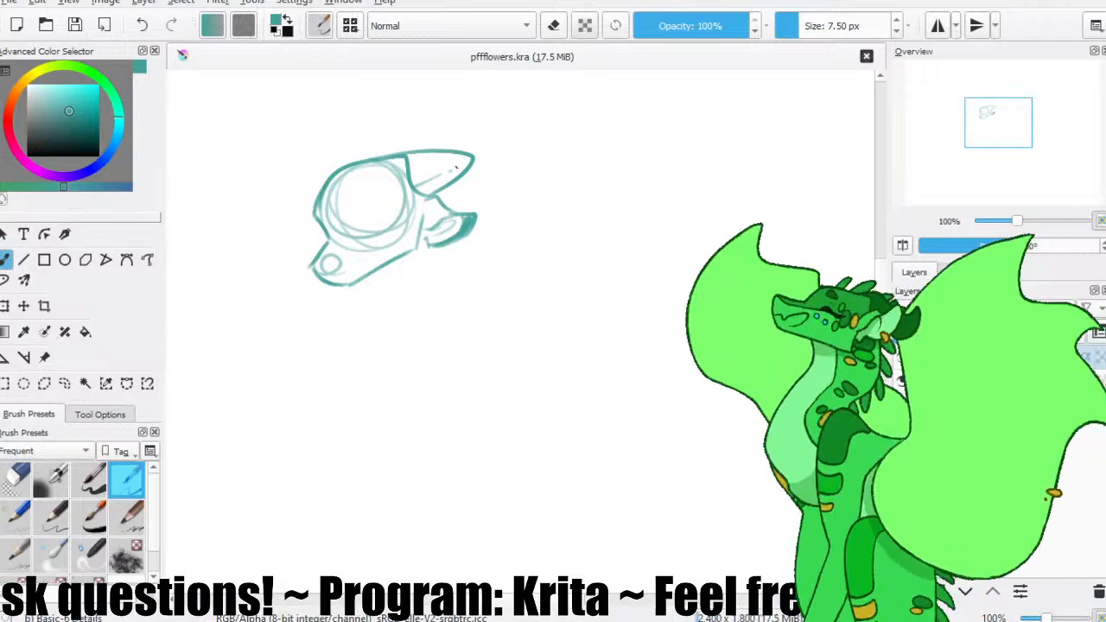
pyautogui.moveTo(405, 176)
pyautogui.mouseDown()
pyautogui.moveTo(406, 202)
pyautogui.moveTo(398, 171)
pyautogui.moveTo(446, 157)
pyautogui.moveTo(444, 185)
pyautogui.mouseUp()
pyautogui.hotkey('ctrl', 'z')
pyautogui.press('e')
pyautogui.press('/')
pyautogui.moveTo(383, 159)
pyautogui.mouseDown()
pyautogui.moveTo(482, 169)
pyautogui.moveTo(417, 194)
pyautogui.mouseUp()
pyautogui.click(75, 25)
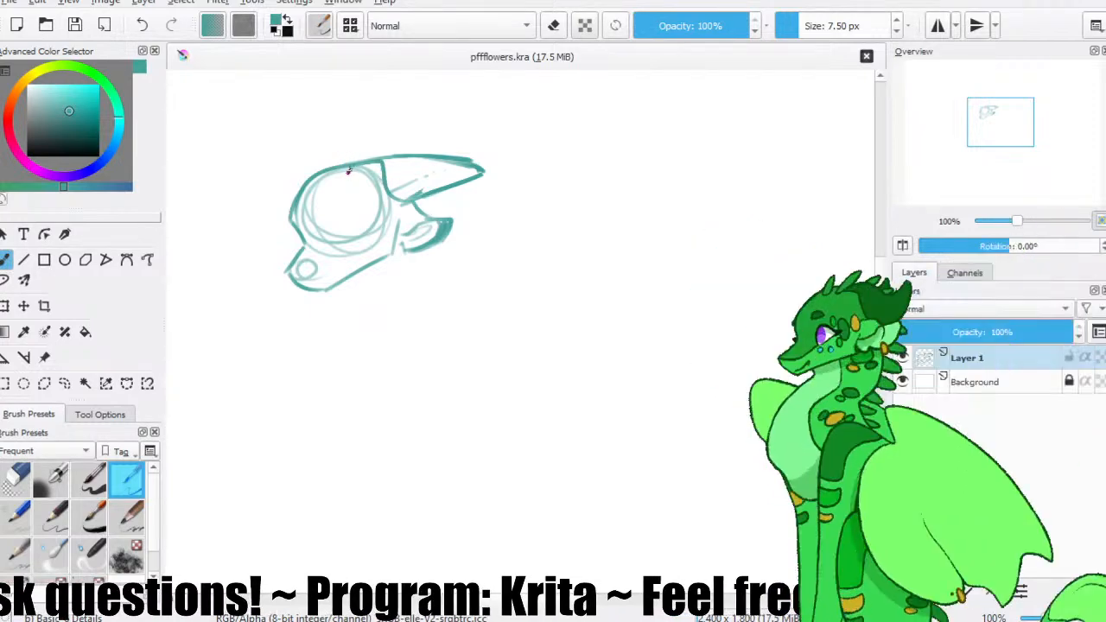
pyautogui.moveTo(316, 170); pyautogui.dragTo(338, 154)
pyautogui.hotkey('ctrl', 'z')
pyautogui.hotkey('ctrl', 'z')
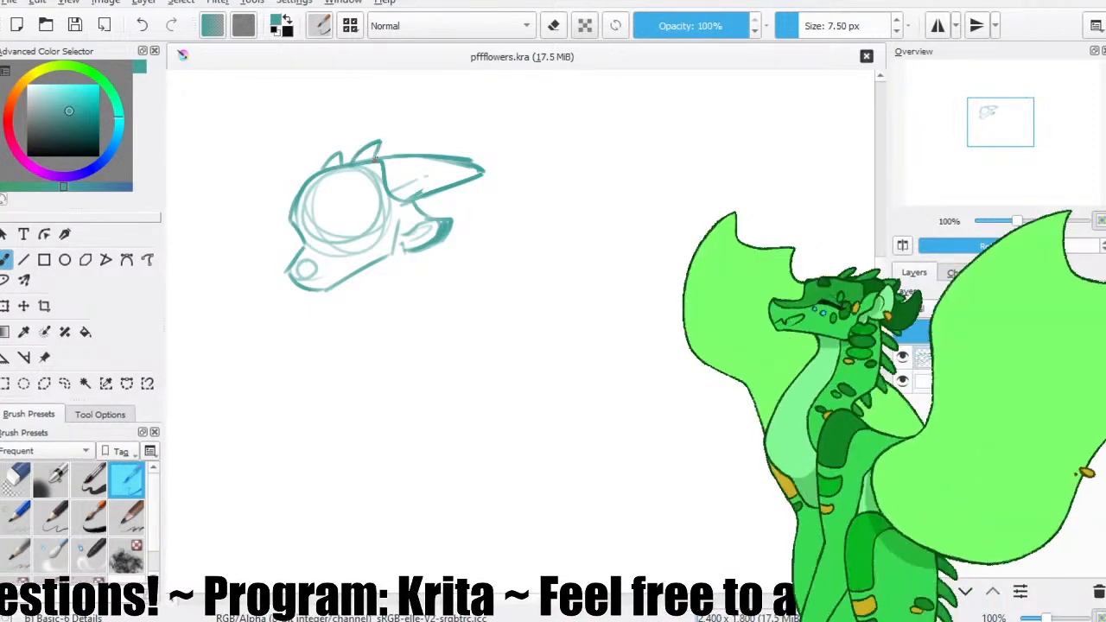
# Sketch a light tilted oval for the chest below and slightly right of the head.
pyautogui.press('-')
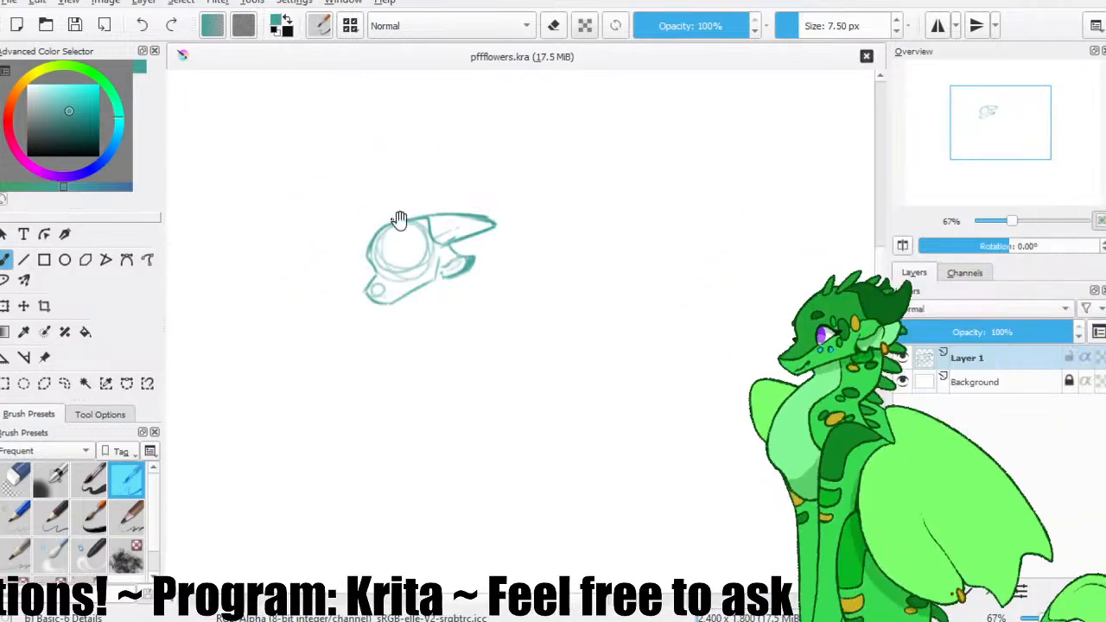
pyautogui.moveTo(401, 235); pyautogui.dragTo(260, 125)
pyautogui.moveTo(335, 200)
pyautogui.mouseDown()
pyautogui.moveTo(323, 214)
pyautogui.moveTo(333, 185)
pyautogui.mouseUp()
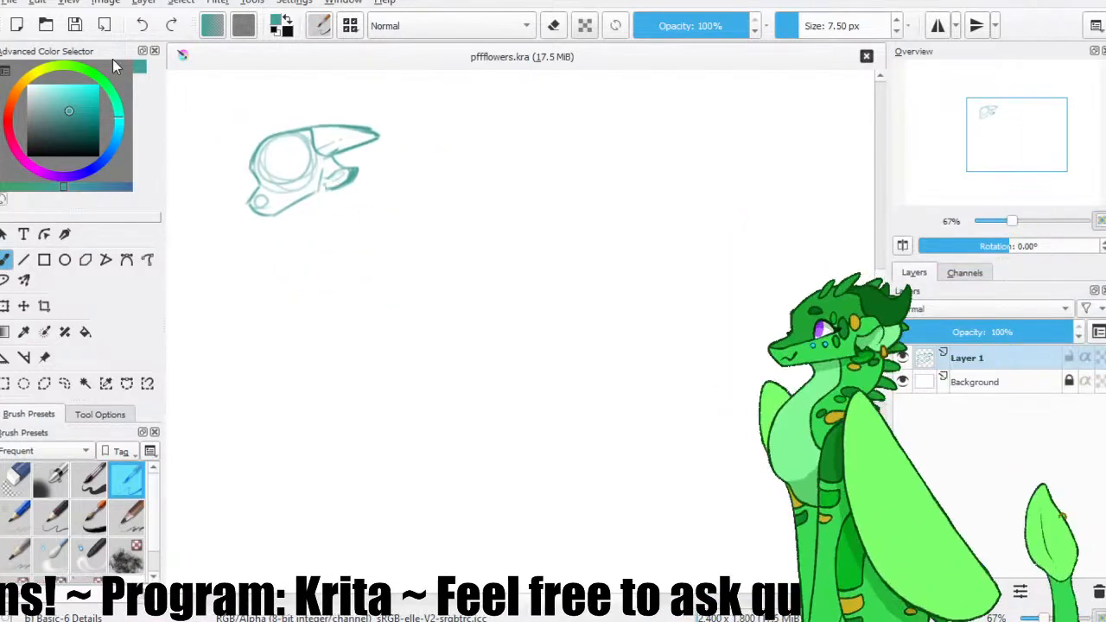
pyautogui.moveTo(282, 253); pyautogui.dragTo(332, 307)
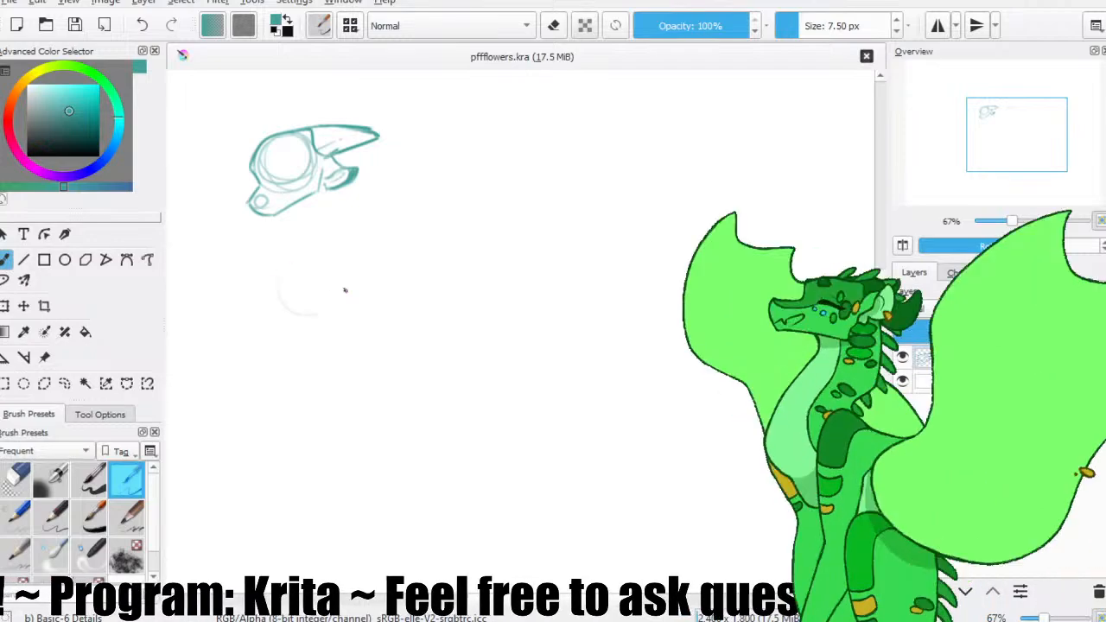
pyautogui.moveTo(372, 161); pyautogui.dragTo(396, 171)
pyautogui.moveTo(360, 245)
pyautogui.mouseDown()
pyautogui.moveTo(389, 252)
pyautogui.moveTo(377, 295)
pyautogui.moveTo(408, 281)
pyautogui.moveTo(420, 313)
pyautogui.mouseUp()
pyautogui.hotkey('ctrl', 'z')
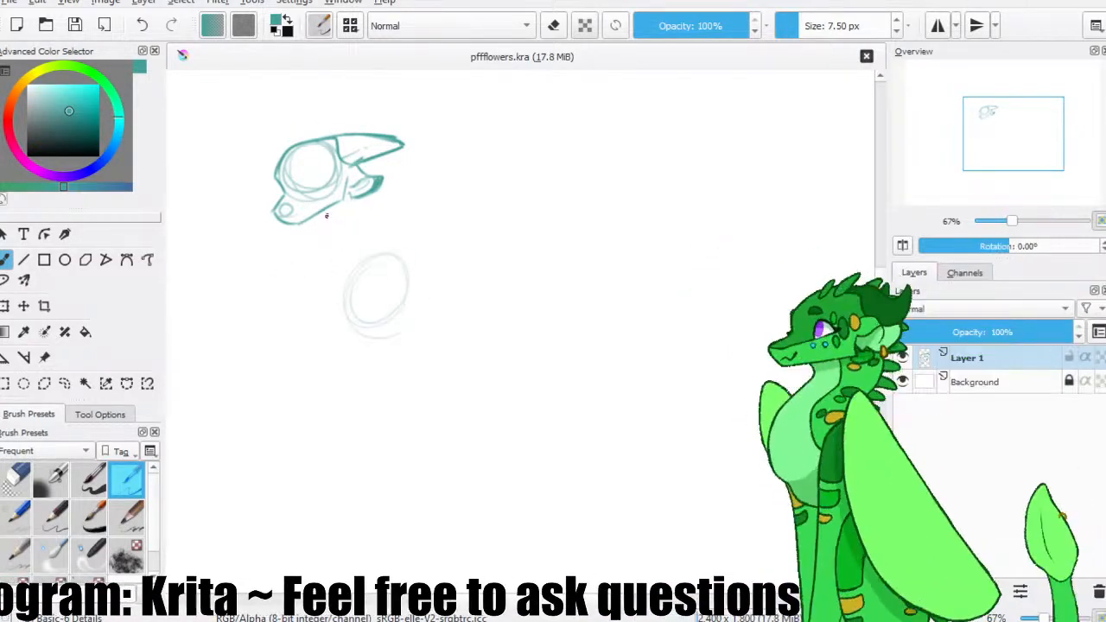
# Draw the front neck line from beneath the jaw down to the chest oval, undoing the stray strokes.
pyautogui.moveTo(325, 217); pyautogui.dragTo(341, 262)
pyautogui.moveTo(333, 212); pyautogui.dragTo(380, 354)
pyautogui.hotkey('ctrl', 'z')
pyautogui.moveTo(355, 277); pyautogui.dragTo(389, 338)
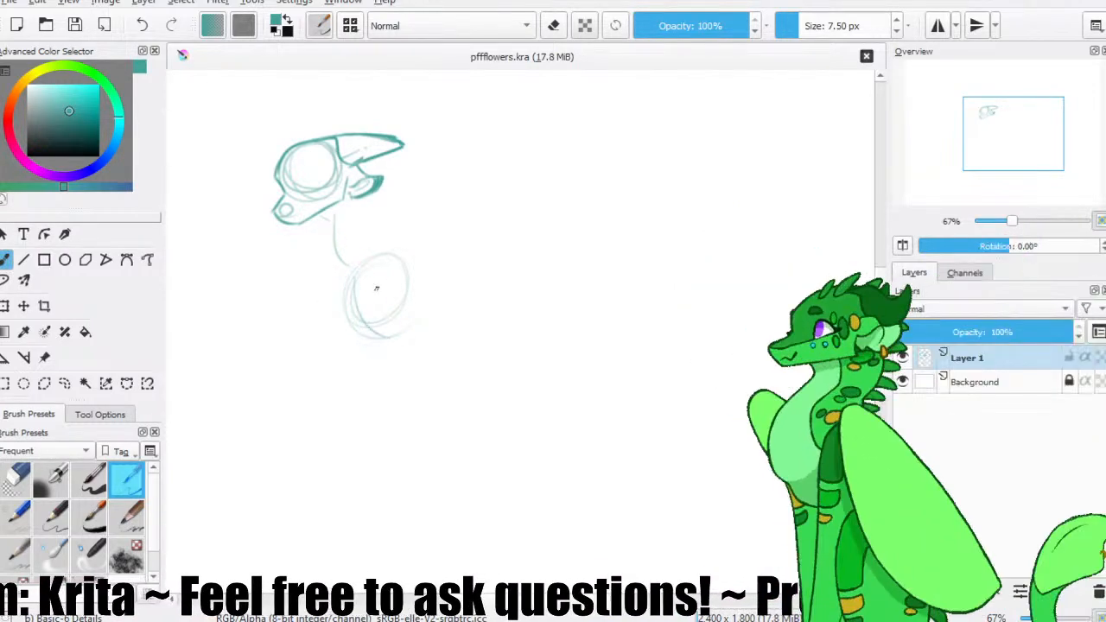
pyautogui.hotkey('ctrl', 'z')
# Choose a lighter teal and the Basic-5 Size brush, add a new layer beneath the sketch layer, and save the file.
pyautogui.click(47, 96)
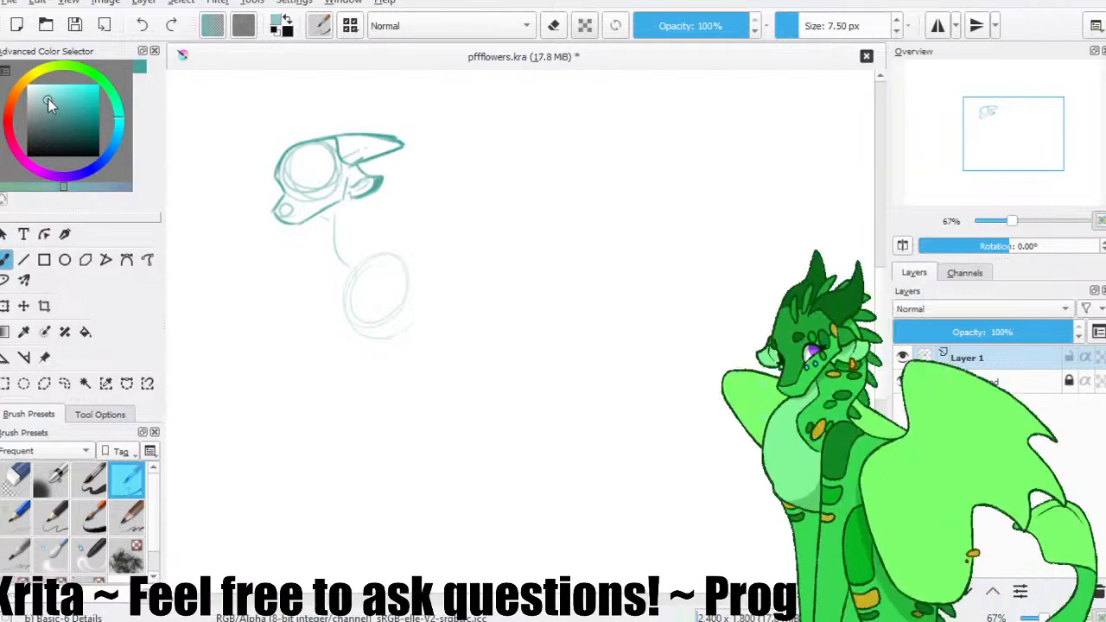
pyautogui.click(88, 480)
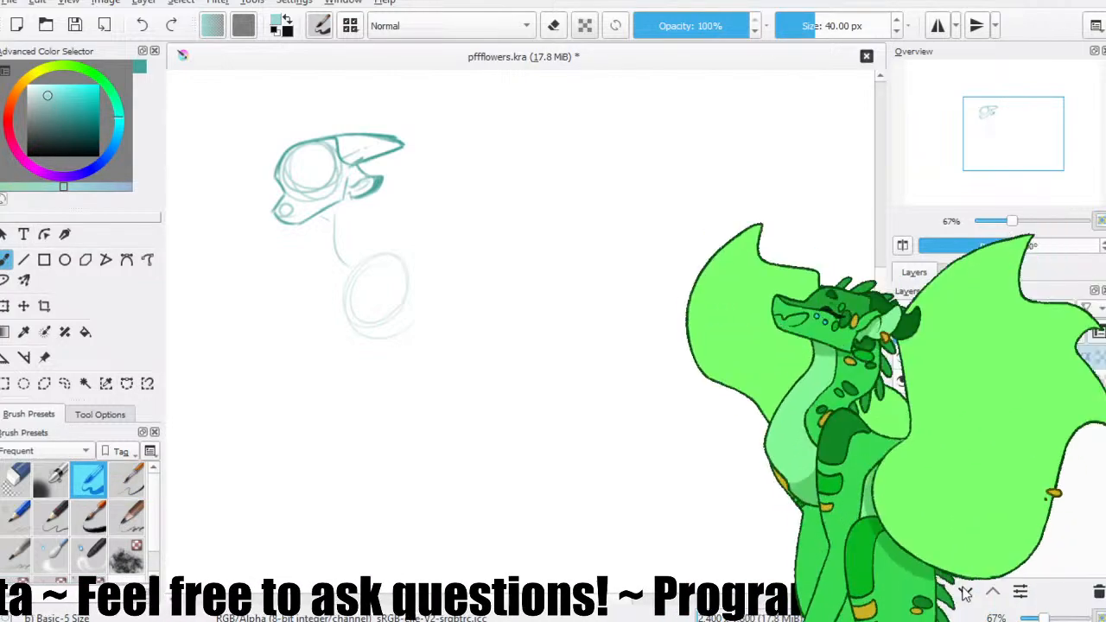
pyautogui.press('Delete')
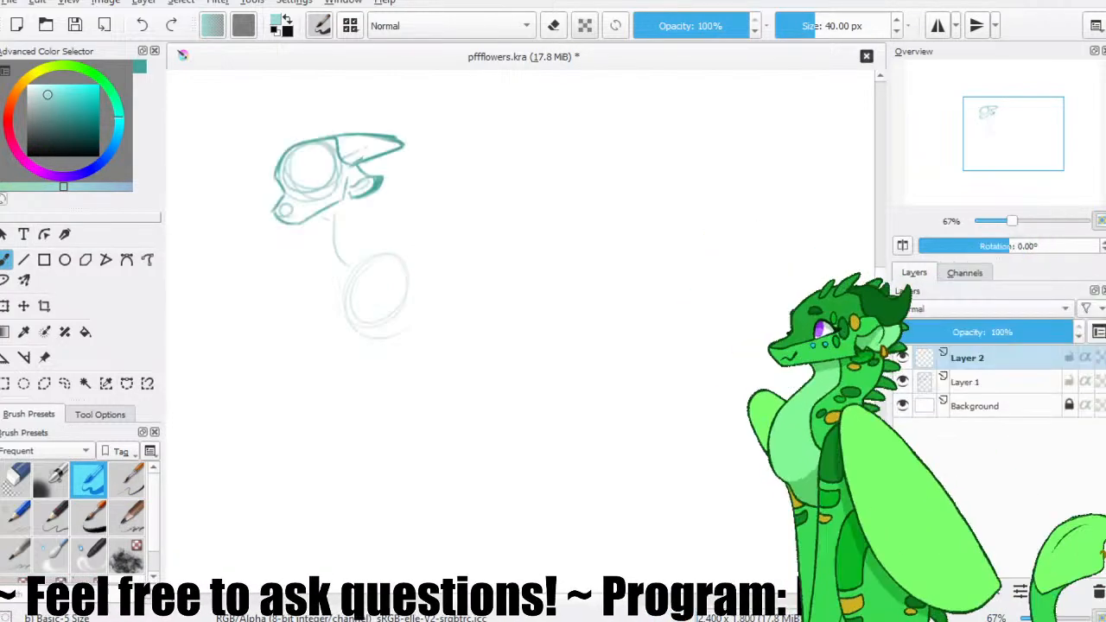
pyautogui.click(75, 25)
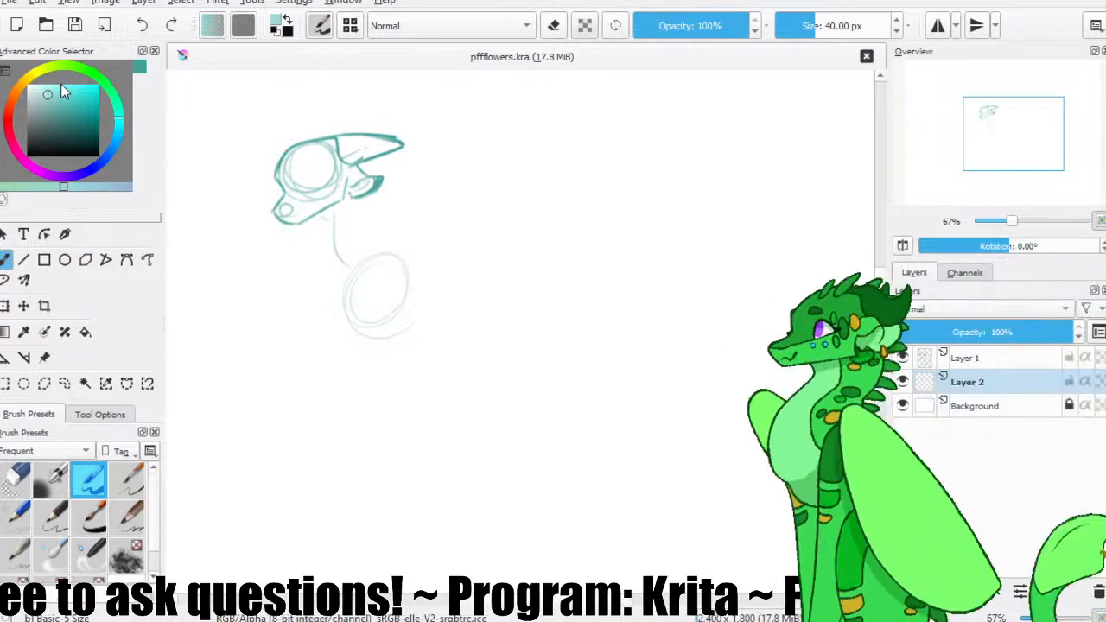
# Block in the head, horn and chest oval with flat light teal on the lower layer, and save the file.
pyautogui.moveTo(333, 181)
pyautogui.mouseDown()
pyautogui.moveTo(358, 170)
pyautogui.moveTo(333, 201)
pyautogui.moveTo(300, 191)
pyautogui.moveTo(298, 170)
pyautogui.moveTo(346, 160)
pyautogui.moveTo(332, 197)
pyautogui.moveTo(305, 190)
pyautogui.moveTo(298, 161)
pyautogui.moveTo(312, 201)
pyautogui.moveTo(362, 153)
pyautogui.mouseUp()
pyautogui.hotkey('ctrl', 'z')
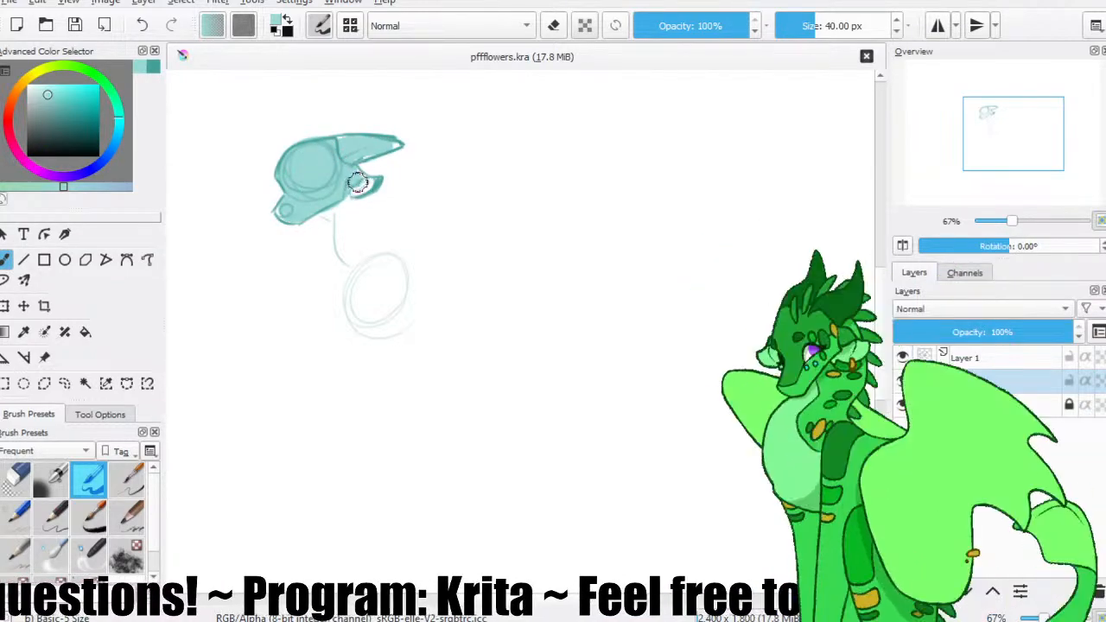
pyautogui.moveTo(395, 262)
pyautogui.mouseDown()
pyautogui.moveTo(401, 308)
pyautogui.moveTo(412, 299)
pyautogui.moveTo(412, 289)
pyautogui.moveTo(375, 288)
pyautogui.mouseUp()
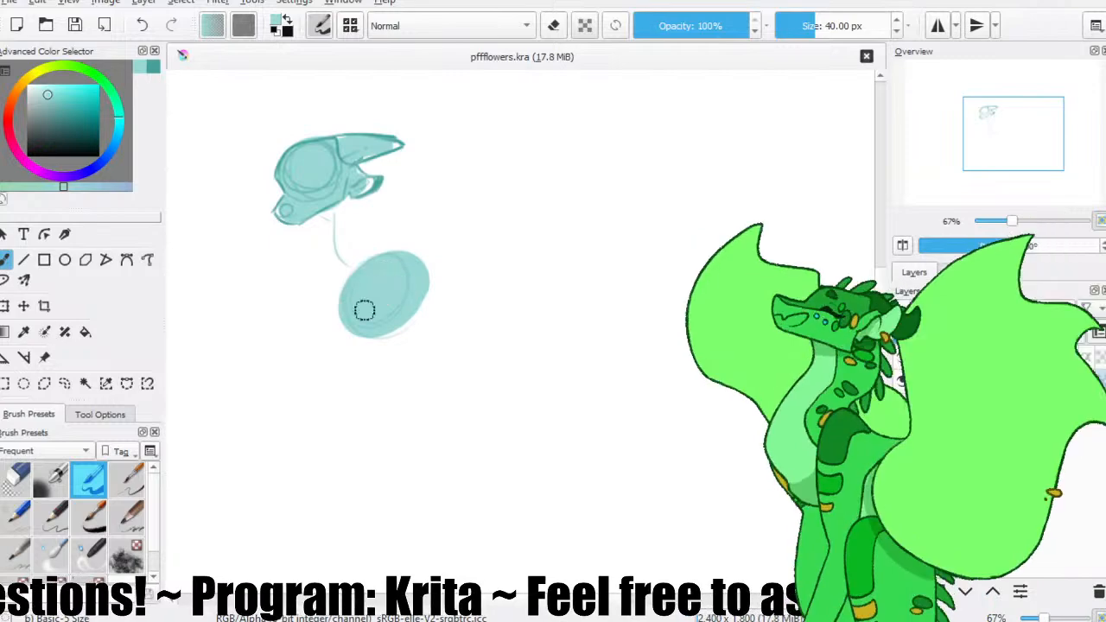
pyautogui.hotkey('ctrl', 's')
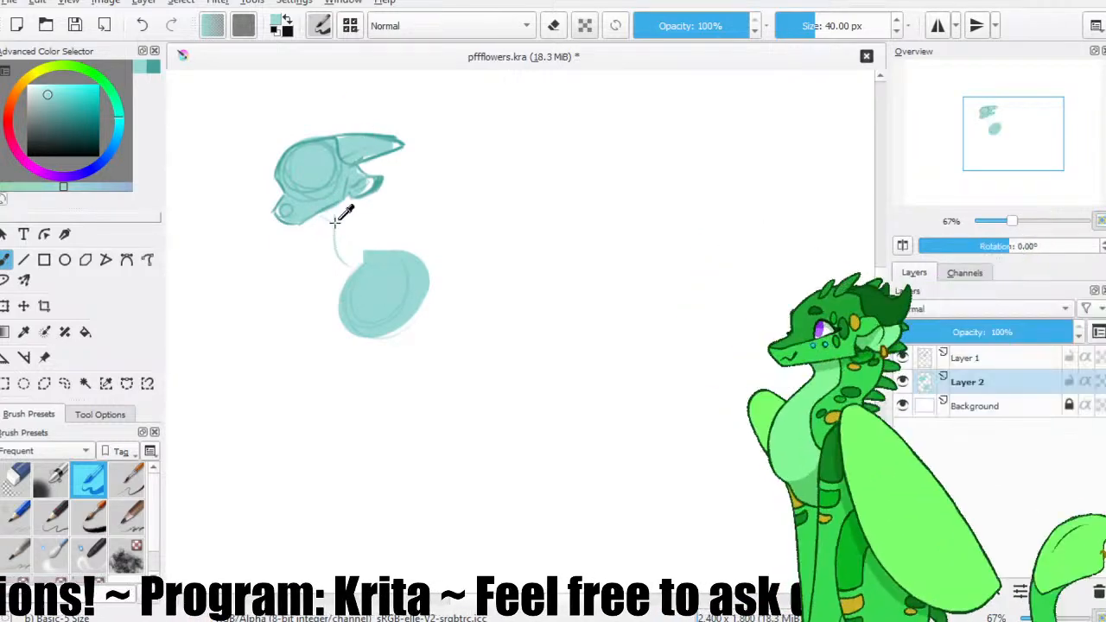
# Paint a curved neck stroke from the back of the head to the chest and set the brush size to 78.72 px.
pyautogui.moveTo(367, 161); pyautogui.dragTo(366, 258)
pyautogui.hotkey('ctrl', 'z')
pyautogui.moveTo(367, 164); pyautogui.dragTo(364, 258)
pyautogui.moveTo(812, 28)
pyautogui.mouseDown()
pyautogui.moveTo(815, 39)
pyautogui.moveTo(824, 33)
pyautogui.mouseUp()
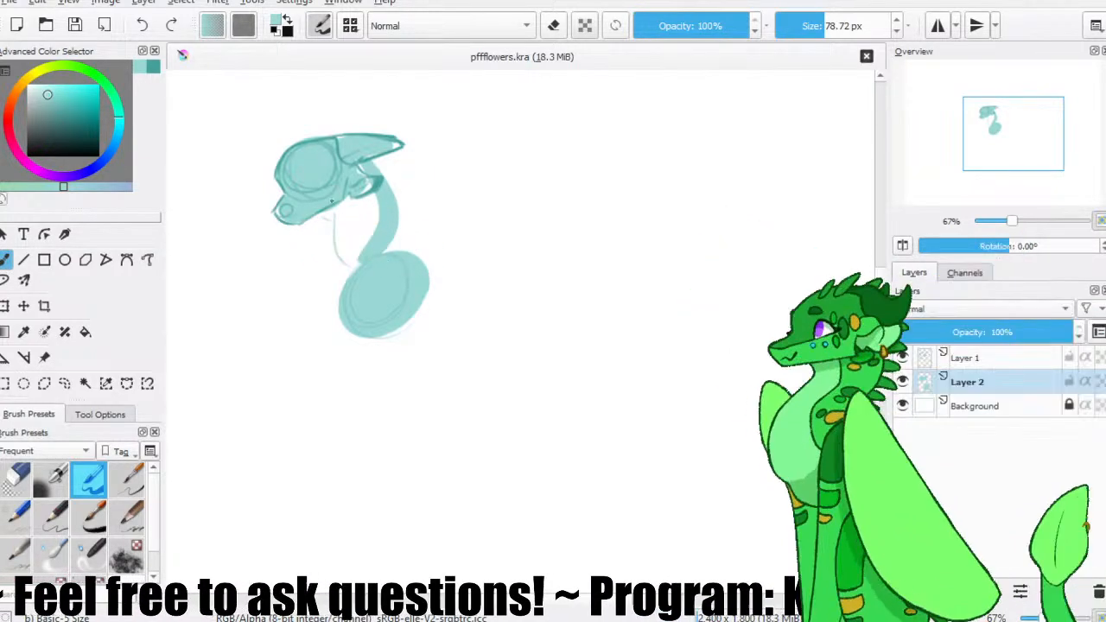
# Fill in the front of the neck and chest with flat light teal, and save the file.
pyautogui.hotkey('ctrl', 'z')
pyautogui.moveTo(334, 214); pyautogui.dragTo(349, 212)
pyautogui.moveTo(362, 166)
pyautogui.mouseDown()
pyautogui.moveTo(366, 222)
pyautogui.moveTo(355, 180)
pyautogui.moveTo(350, 242)
pyautogui.moveTo(351, 177)
pyautogui.moveTo(340, 248)
pyautogui.moveTo(338, 209)
pyautogui.moveTo(349, 282)
pyautogui.moveTo(360, 292)
pyautogui.moveTo(339, 212)
pyautogui.moveTo(377, 332)
pyautogui.mouseUp()
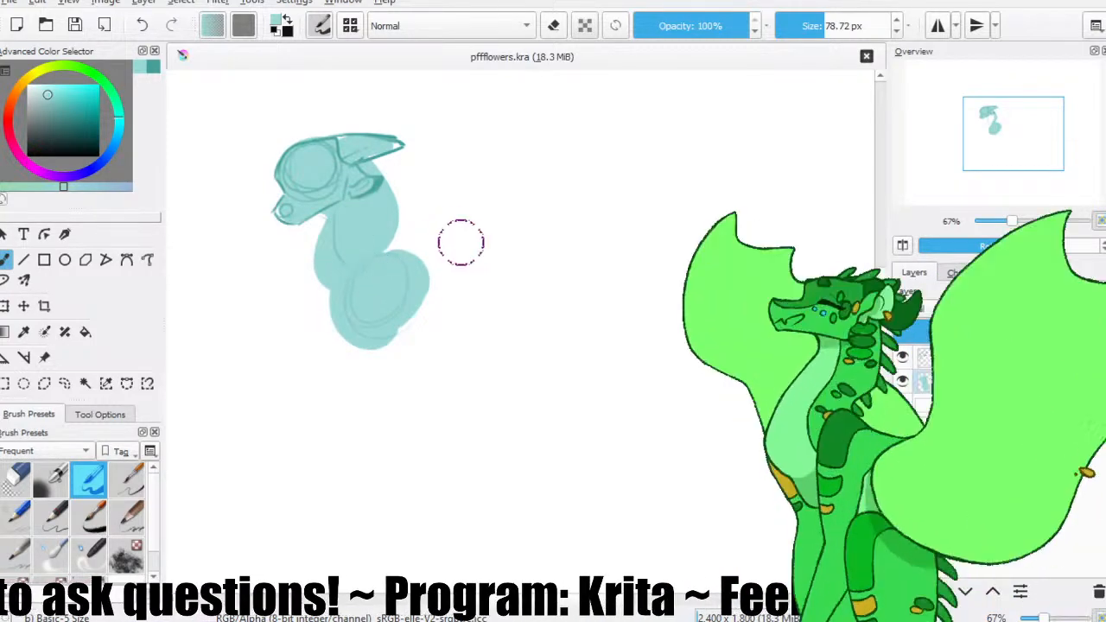
pyautogui.click(74, 25)
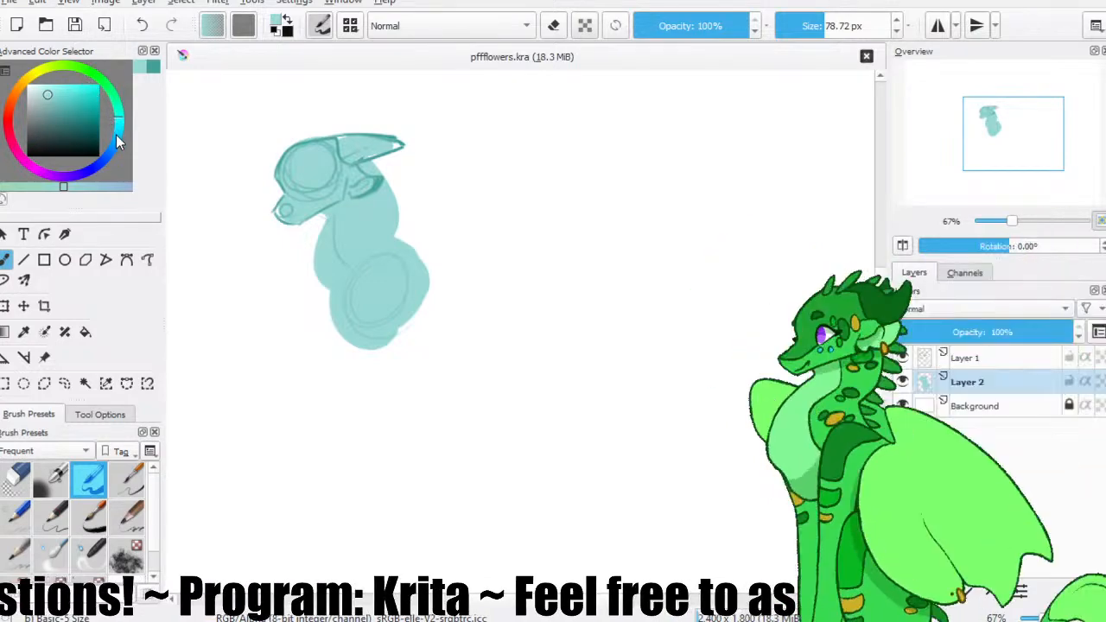
# Block in the arched back and rounded hip behind the chest in flat light teal, and save the file.
pyautogui.moveTo(491, 262)
pyautogui.mouseDown()
pyautogui.moveTo(531, 272)
pyautogui.moveTo(504, 273)
pyautogui.moveTo(496, 259)
pyautogui.mouseUp()
pyautogui.hotkey('ctrl', 'z')
pyautogui.moveTo(417, 263)
pyautogui.mouseDown()
pyautogui.moveTo(463, 250)
pyautogui.moveTo(504, 251)
pyautogui.mouseUp()
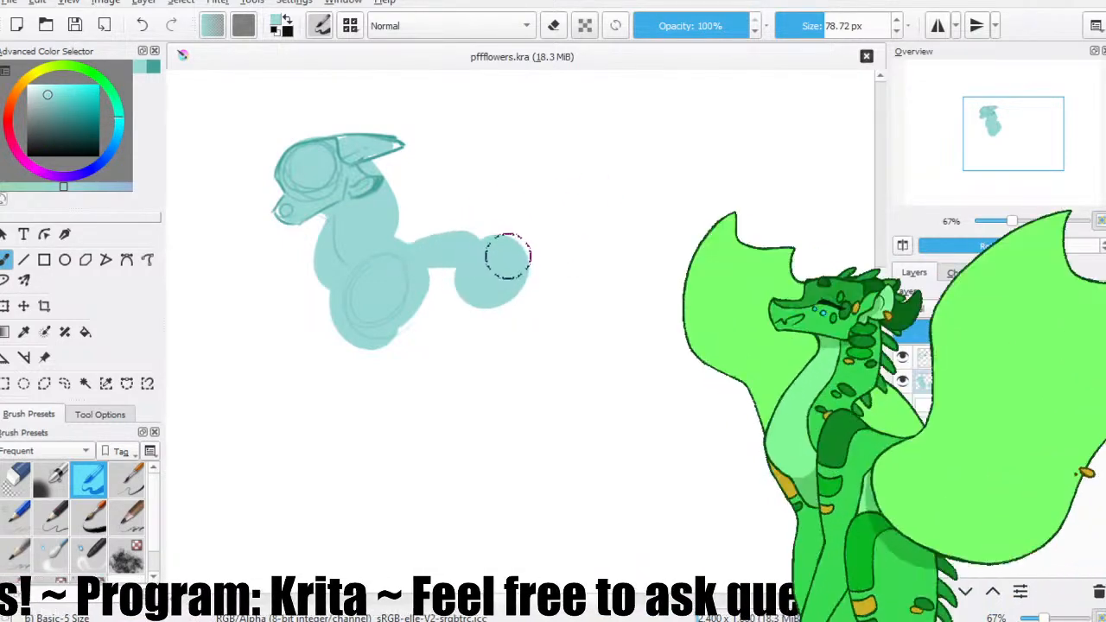
pyautogui.hotkey('ctrl', 'z')
pyautogui.moveTo(410, 261)
pyautogui.mouseDown()
pyautogui.moveTo(505, 253)
pyautogui.moveTo(417, 250)
pyautogui.moveTo(470, 270)
pyautogui.moveTo(370, 325)
pyautogui.moveTo(435, 302)
pyautogui.mouseUp()
pyautogui.hotkey('ctrl', 'z')
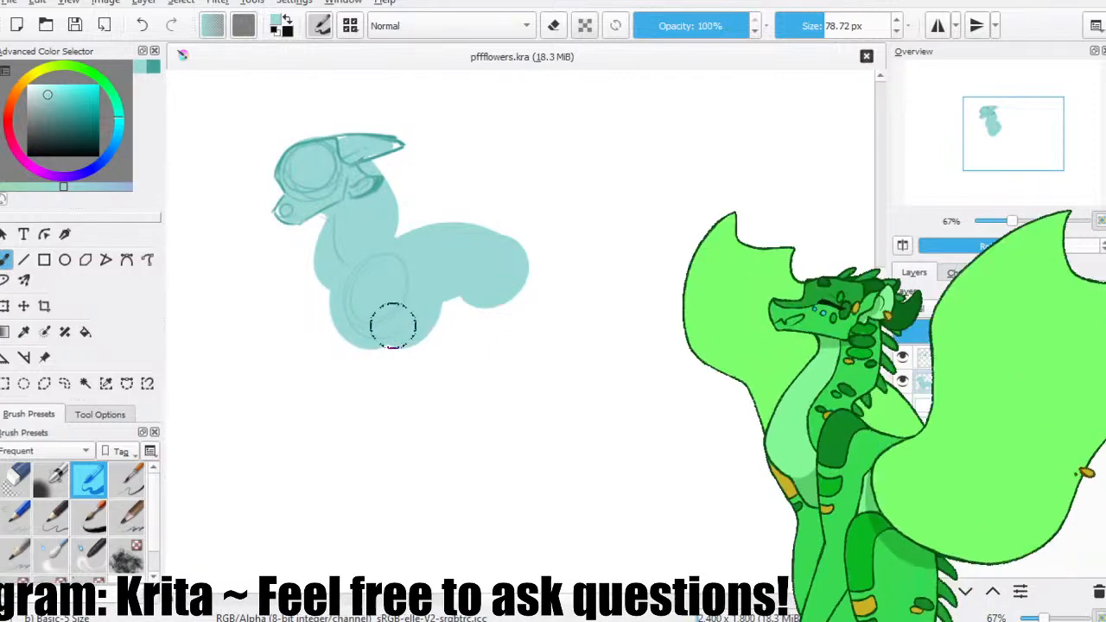
pyautogui.click(75, 26)
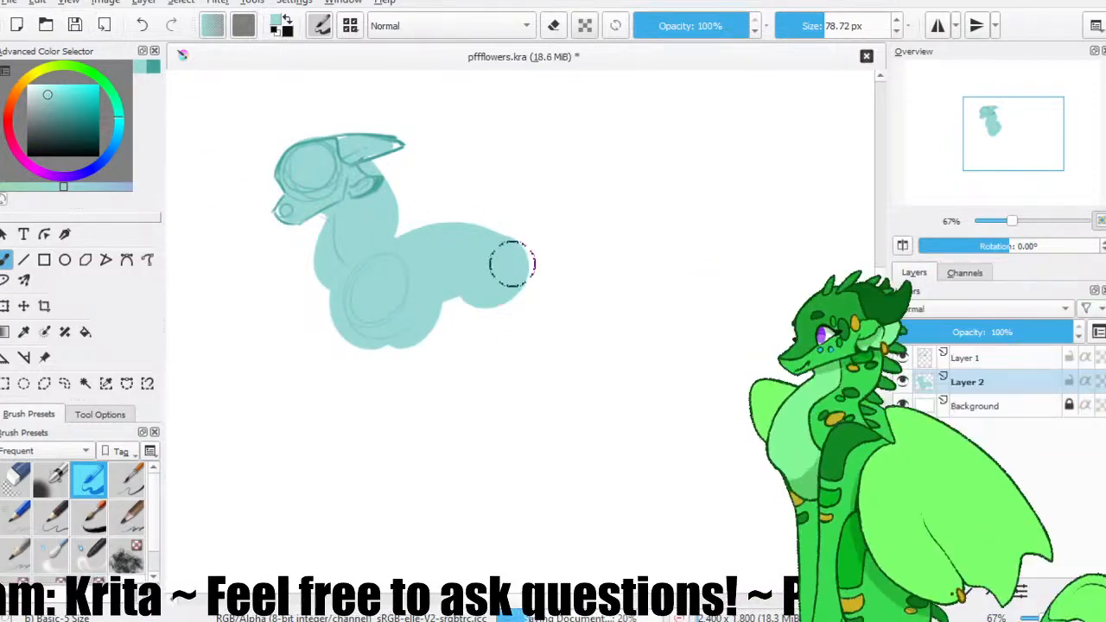
# Paint the hind thigh down from the hip in flat light teal, undoing poor strokes, and save the file.
pyautogui.moveTo(458, 271); pyautogui.dragTo(498, 308)
pyautogui.hotkey('ctrl', 'z')
pyautogui.moveTo(459, 268)
pyautogui.mouseDown()
pyautogui.moveTo(506, 362)
pyautogui.moveTo(502, 346)
pyautogui.moveTo(528, 350)
pyautogui.mouseUp()
pyautogui.hotkey('ctrl', 'z')
pyautogui.hotkey('ctrl', 'z')
pyautogui.moveTo(471, 281); pyautogui.dragTo(498, 337)
pyautogui.moveTo(509, 281); pyautogui.dragTo(521, 331)
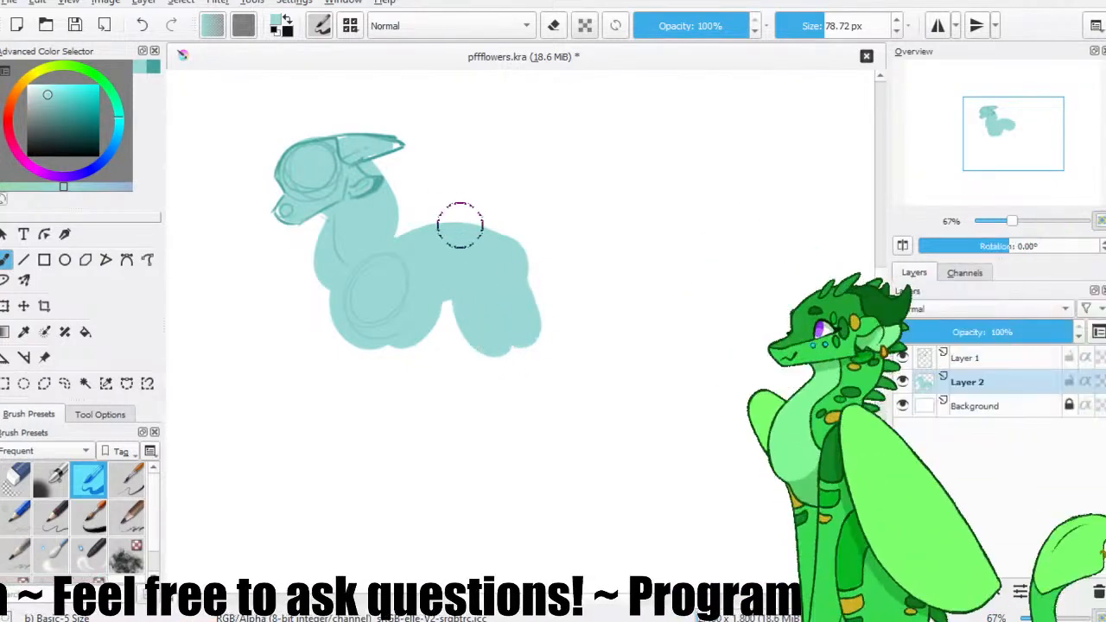
pyautogui.click(76, 25)
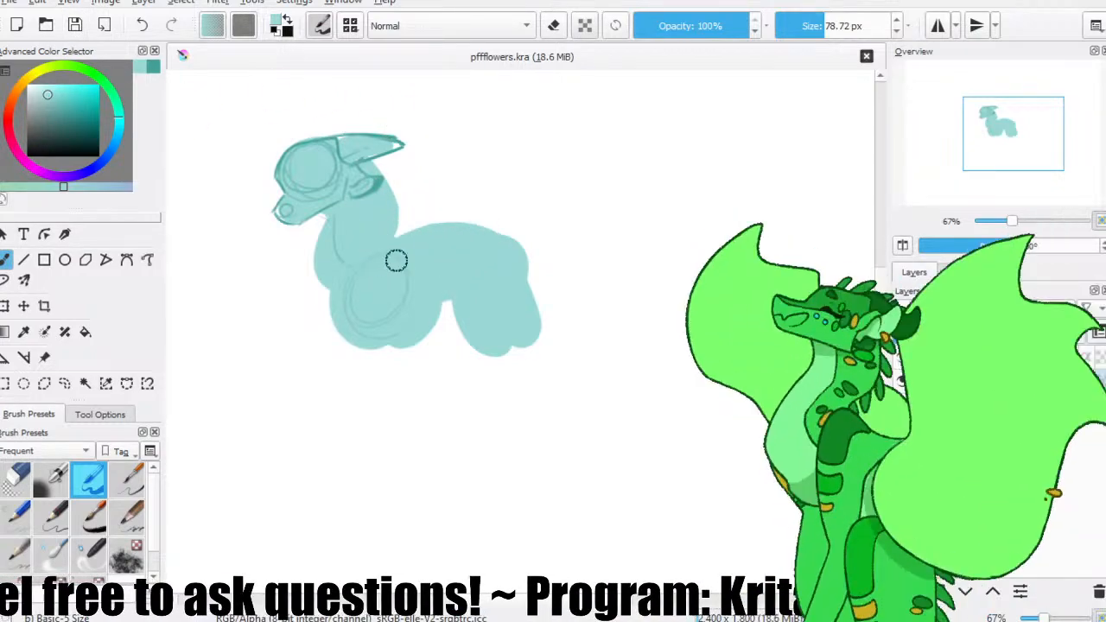
pyautogui.moveTo(400, 218)
pyautogui.mouseDown()
pyautogui.moveTo(556, 187)
pyautogui.moveTo(597, 195)
pyautogui.mouseUp()
pyautogui.hotkey('ctrl', 'z')
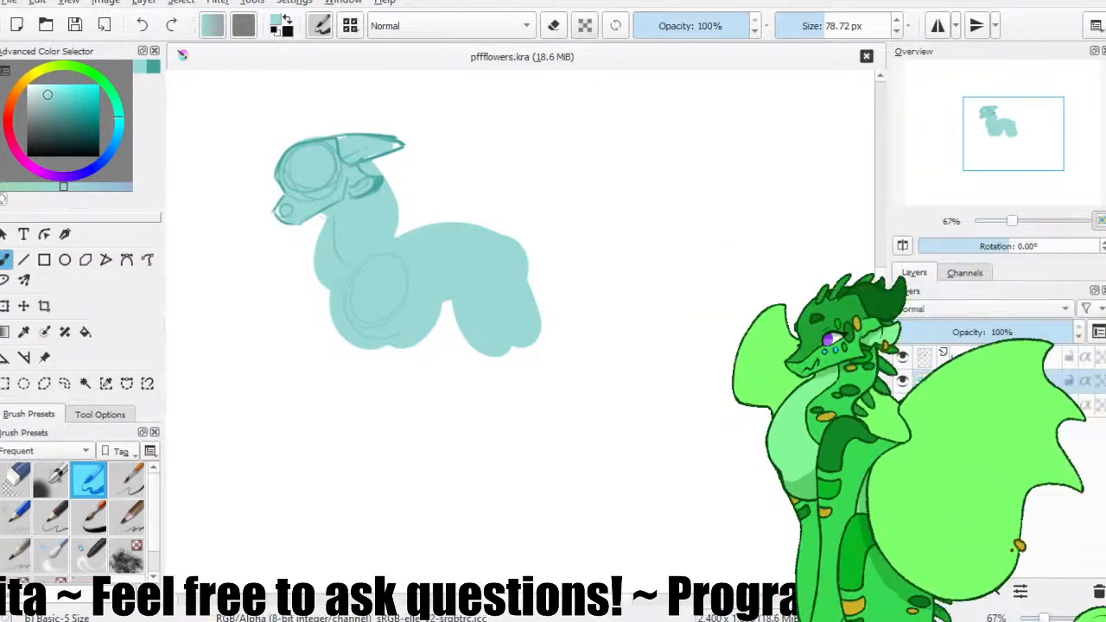
pyautogui.click(169, 99)
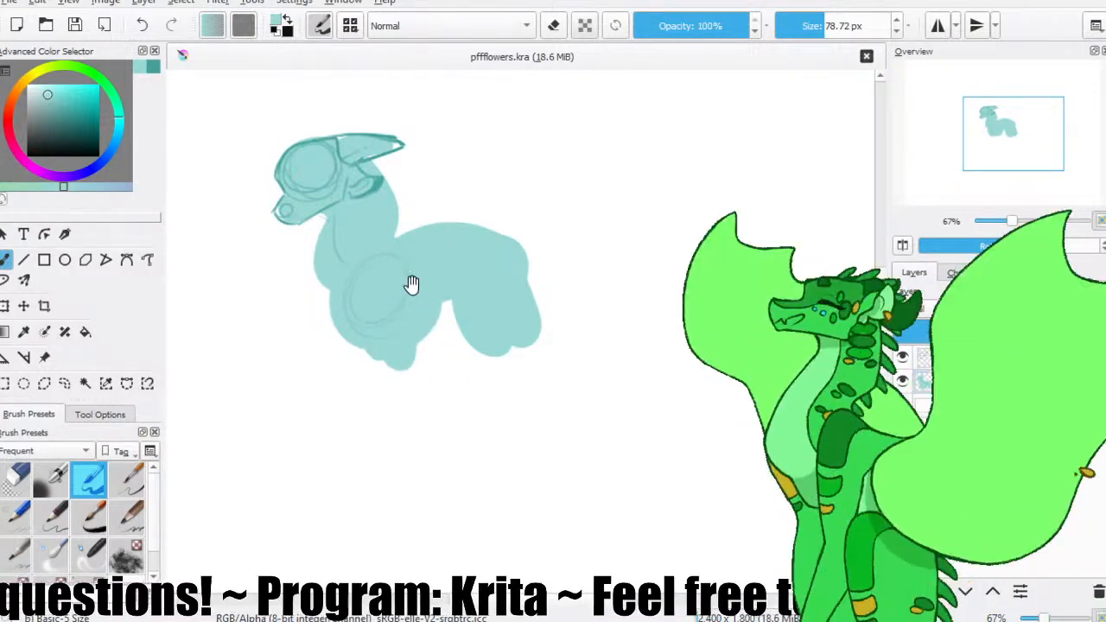
# Paint the two front legs below the chest and the two hind legs below the hip in flat light teal.
pyautogui.moveTo(377, 346); pyautogui.dragTo(406, 454)
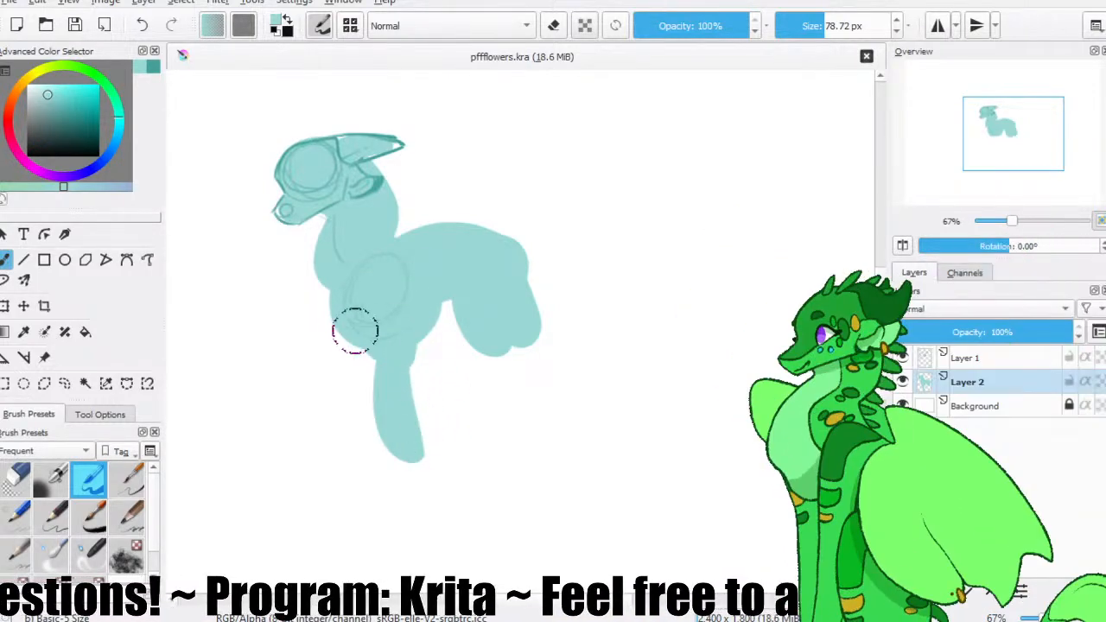
pyautogui.moveTo(363, 346)
pyautogui.mouseDown()
pyautogui.moveTo(359, 400)
pyautogui.moveTo(403, 469)
pyautogui.moveTo(368, 422)
pyautogui.moveTo(394, 477)
pyautogui.moveTo(374, 501)
pyautogui.mouseUp()
pyautogui.hotkey('ctrl', 'z')
pyautogui.hotkey('ctrl', 'z')
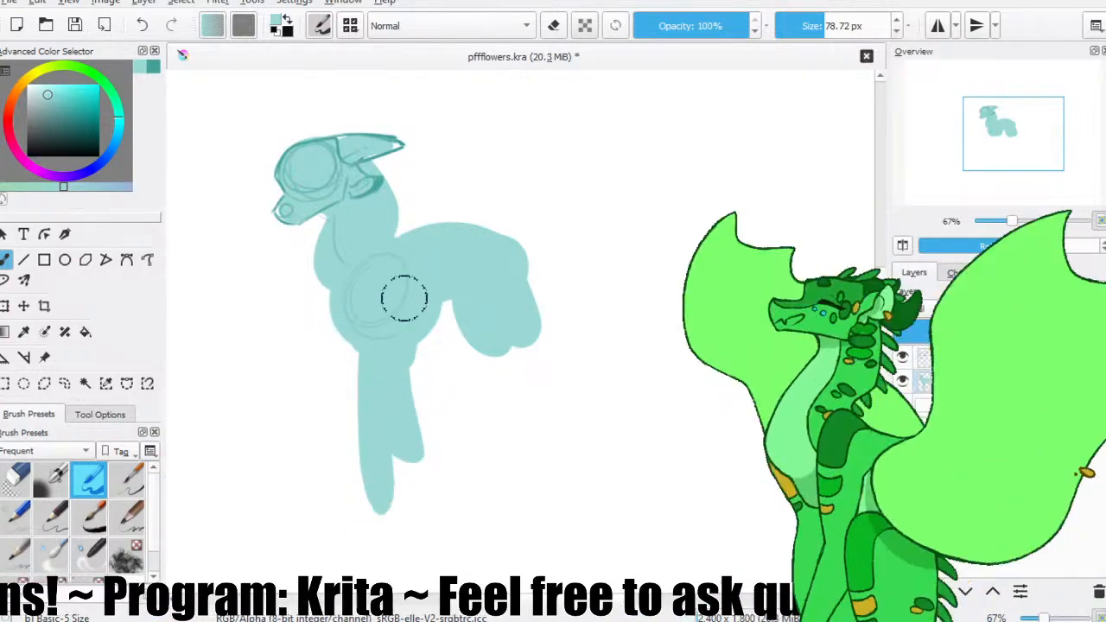
pyautogui.moveTo(512, 337); pyautogui.dragTo(534, 416)
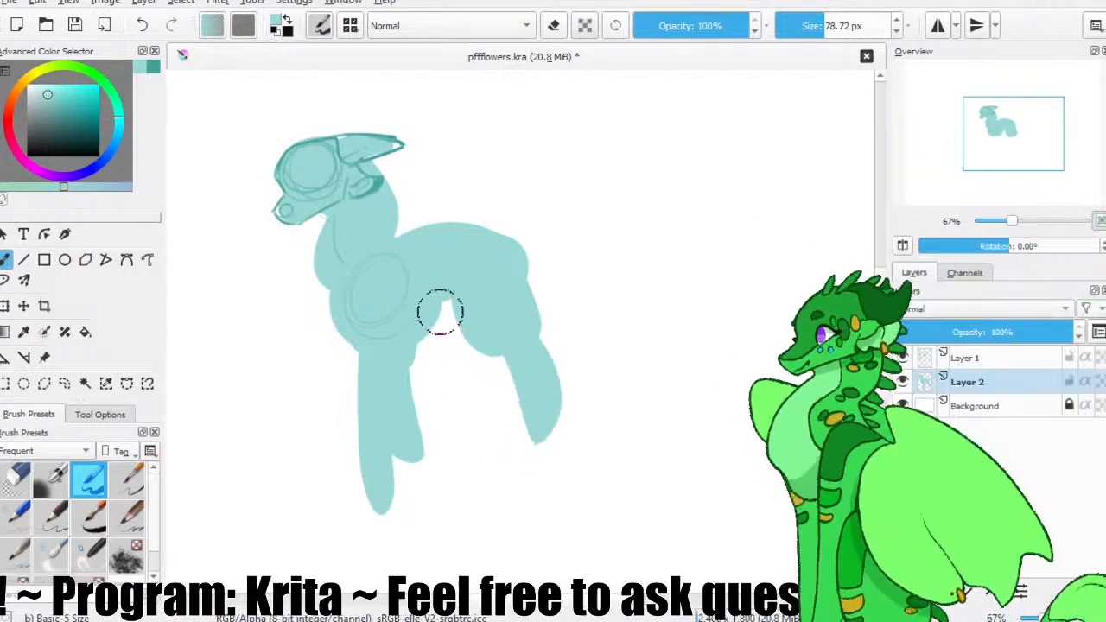
pyautogui.moveTo(452, 366); pyautogui.dragTo(453, 402)
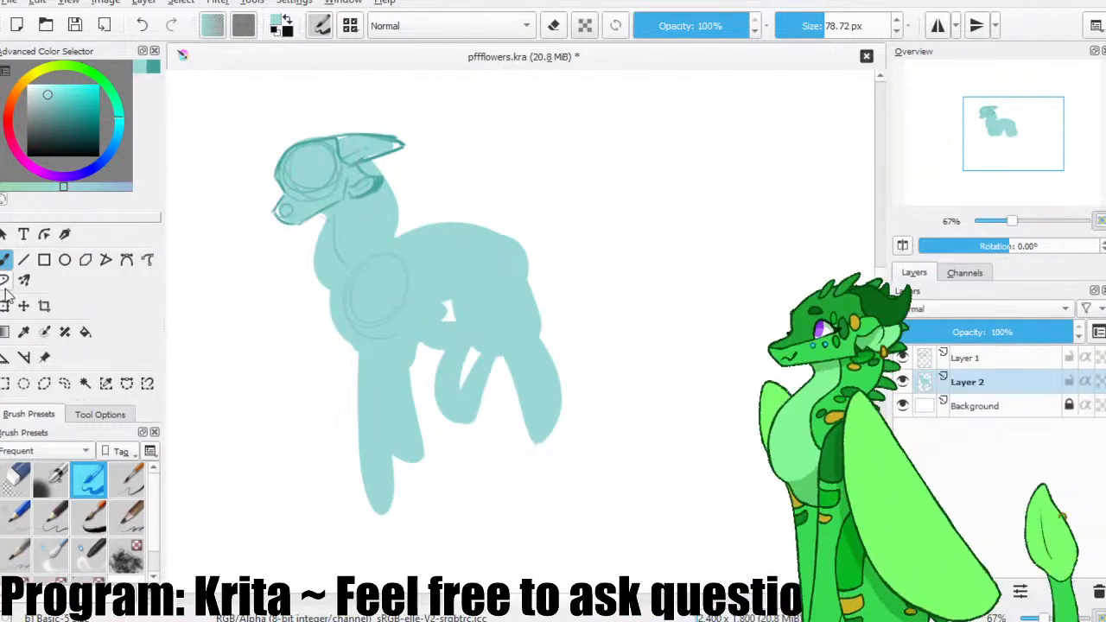
# Rotate the flat body layer slightly clockwise with the Transform tool, and save the file.
pyautogui.click(4, 306)
pyautogui.moveTo(178, 245)
pyautogui.mouseDown()
pyautogui.moveTo(195, 217)
pyautogui.moveTo(220, 208)
pyautogui.mouseUp()
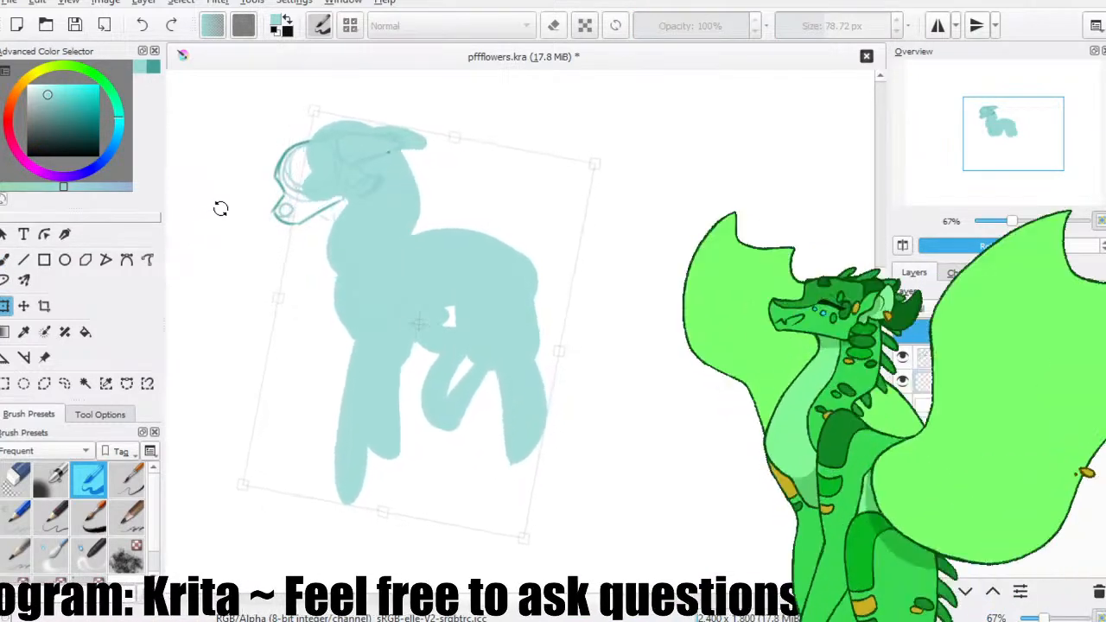
pyautogui.click(75, 26)
# Transform the sketch layer to line up with the rotated body, and return to the freehand brush.
pyautogui.click(967, 357)
pyautogui.click(346, 179)
pyautogui.moveTo(437, 146)
pyautogui.mouseDown()
pyautogui.moveTo(453, 183)
pyautogui.moveTo(410, 162)
pyautogui.mouseUp()
pyautogui.click(5, 259)
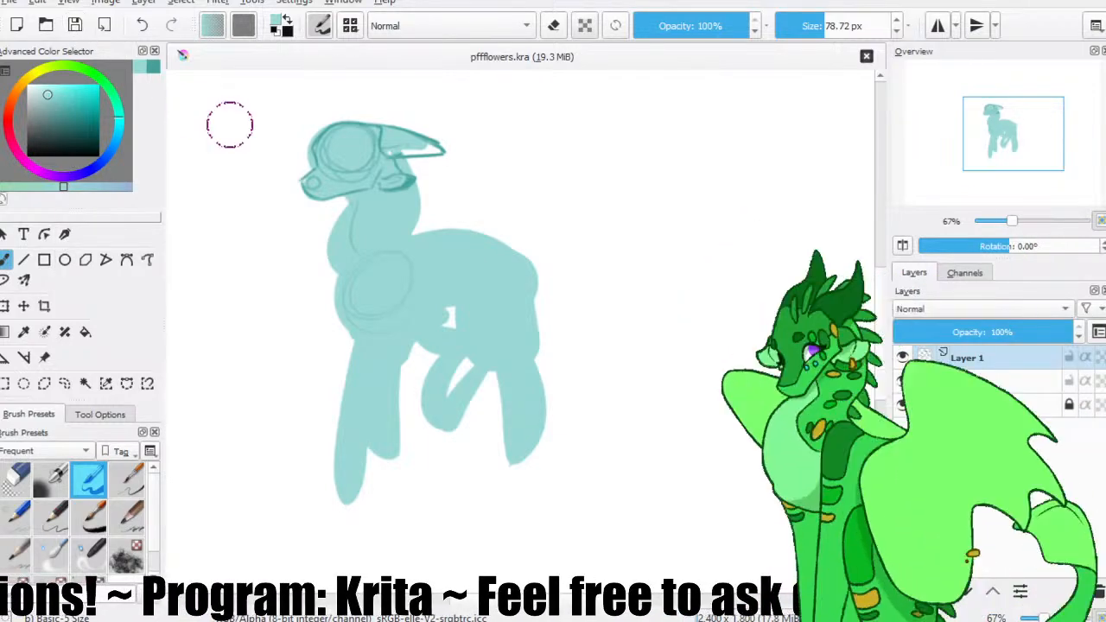
# Paint the upper and lower sides of a long tapering tail sweeping down from the hip in light teal.
pyautogui.moveTo(503, 259); pyautogui.dragTo(624, 364)
pyautogui.hotkey('ctrl', 'z')
pyautogui.moveTo(539, 287); pyautogui.dragTo(713, 436)
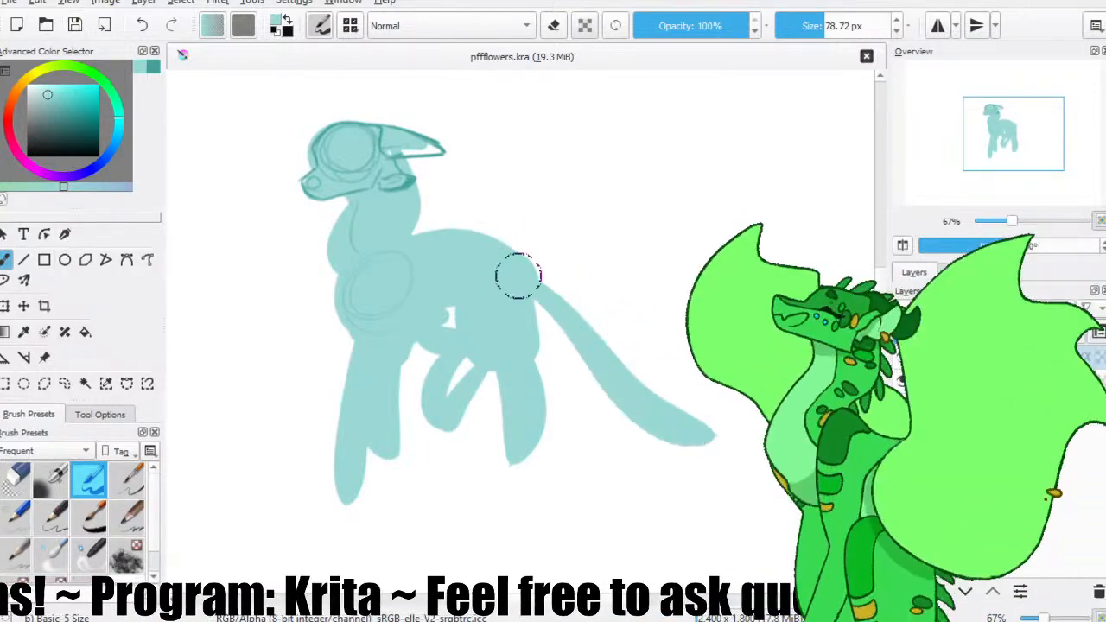
pyautogui.hotkey('ctrl', 'z')
pyautogui.moveTo(511, 257); pyautogui.dragTo(739, 437)
pyautogui.moveTo(542, 332); pyautogui.dragTo(739, 445)
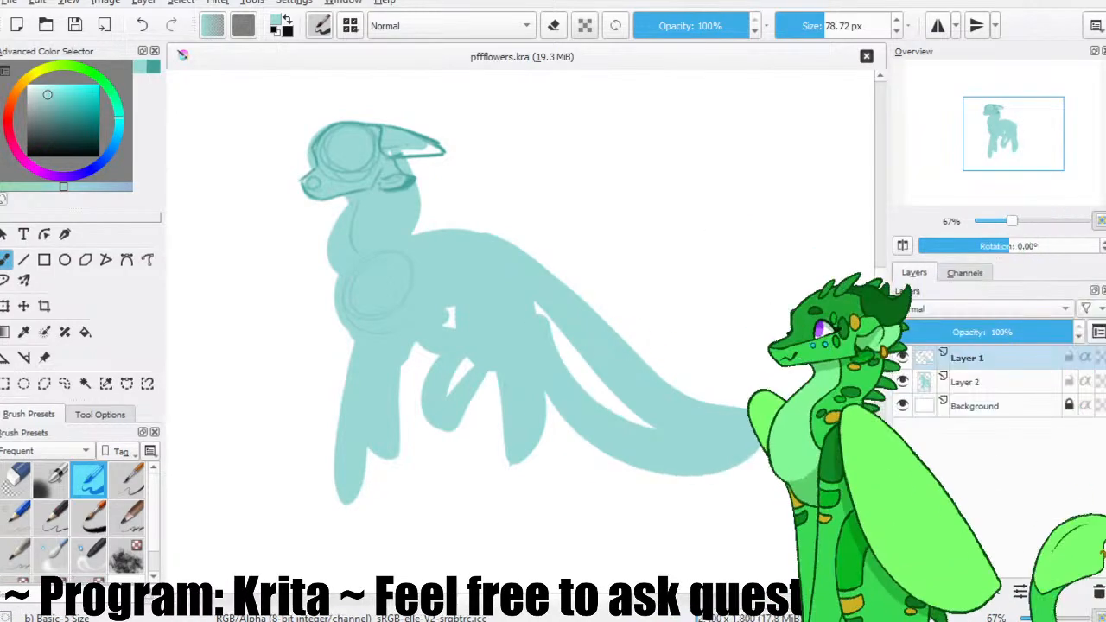
# Rework the tail's lower side, fill the gap between both sides into one solid shape, and save the file.
pyautogui.moveTo(581, 339); pyautogui.dragTo(667, 408)
pyautogui.hotkey('ctrl', 'z')
pyautogui.moveTo(560, 338); pyautogui.dragTo(667, 437)
pyautogui.hotkey('ctrl', 'z')
pyautogui.hotkey('ctrl', 'z')
pyautogui.moveTo(531, 305); pyautogui.dragTo(670, 429)
pyautogui.hotkey('ctrl', 'z')
pyautogui.moveTo(537, 347); pyautogui.dragTo(648, 439)
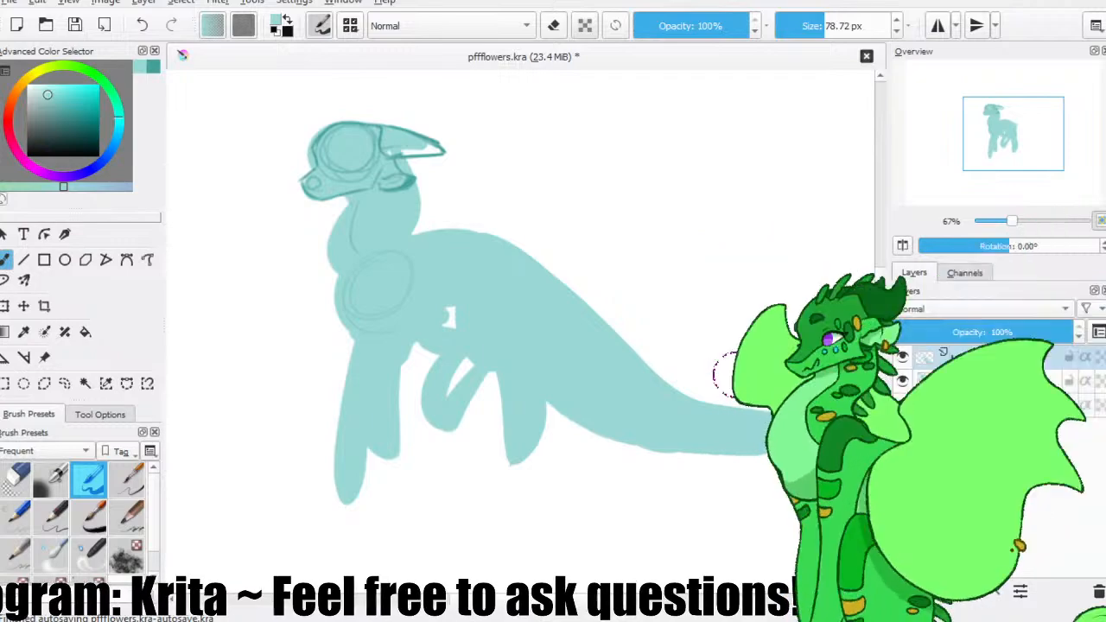
pyautogui.hotkey('ctrl', 's')
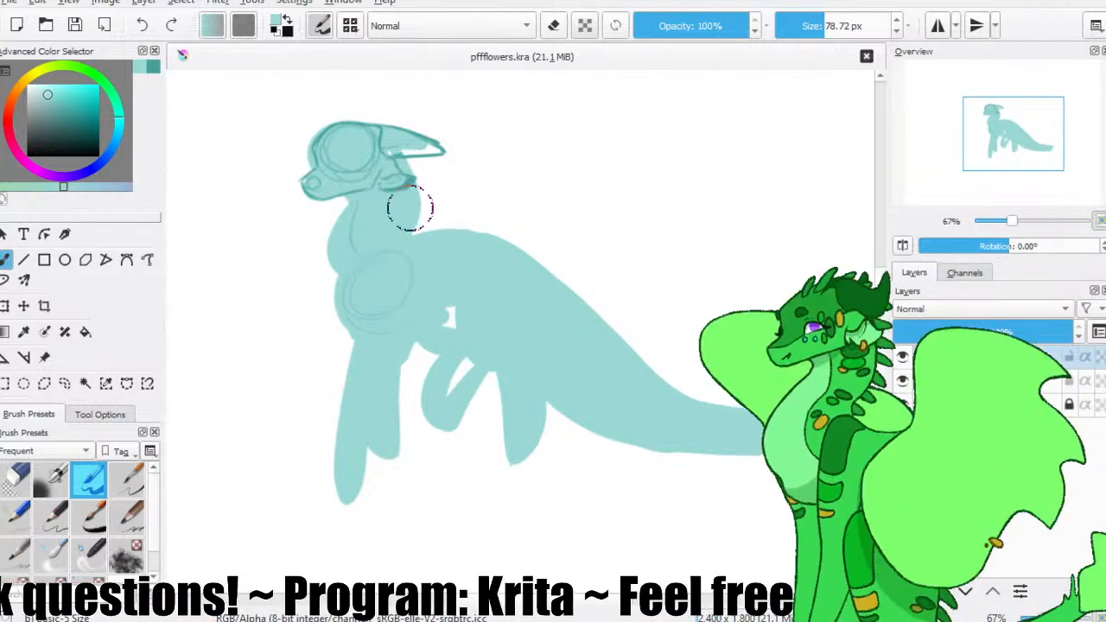
# Try to block in a wing stretching back over the body and a far wing in front of the neck.
pyautogui.moveTo(472, 232); pyautogui.dragTo(533, 242)
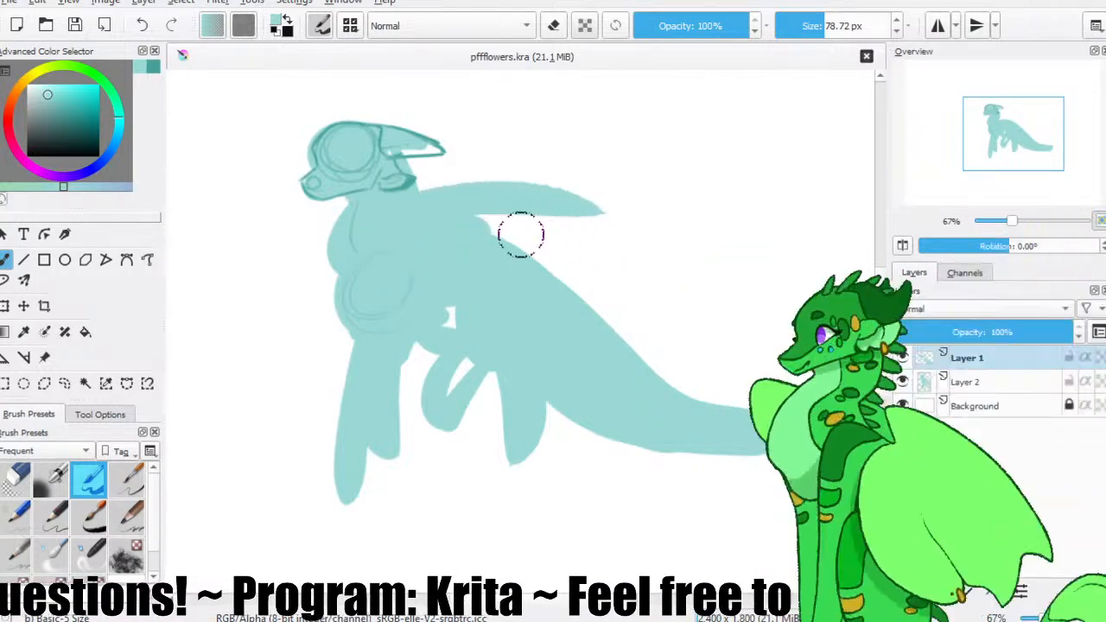
pyautogui.moveTo(440, 205)
pyautogui.mouseDown()
pyautogui.moveTo(569, 245)
pyautogui.moveTo(613, 217)
pyautogui.moveTo(676, 246)
pyautogui.moveTo(486, 247)
pyautogui.mouseUp()
pyautogui.hotkey('ctrl', 'z')
pyautogui.moveTo(642, 242)
pyautogui.mouseDown()
pyautogui.moveTo(506, 245)
pyautogui.moveTo(539, 224)
pyautogui.moveTo(517, 240)
pyautogui.mouseUp()
pyautogui.moveTo(300, 223); pyautogui.dragTo(354, 226)
# Choose a darker teal, undo the wing strokes, and toggle the layers' visibility to compare their contents.
pyautogui.click(69, 110)
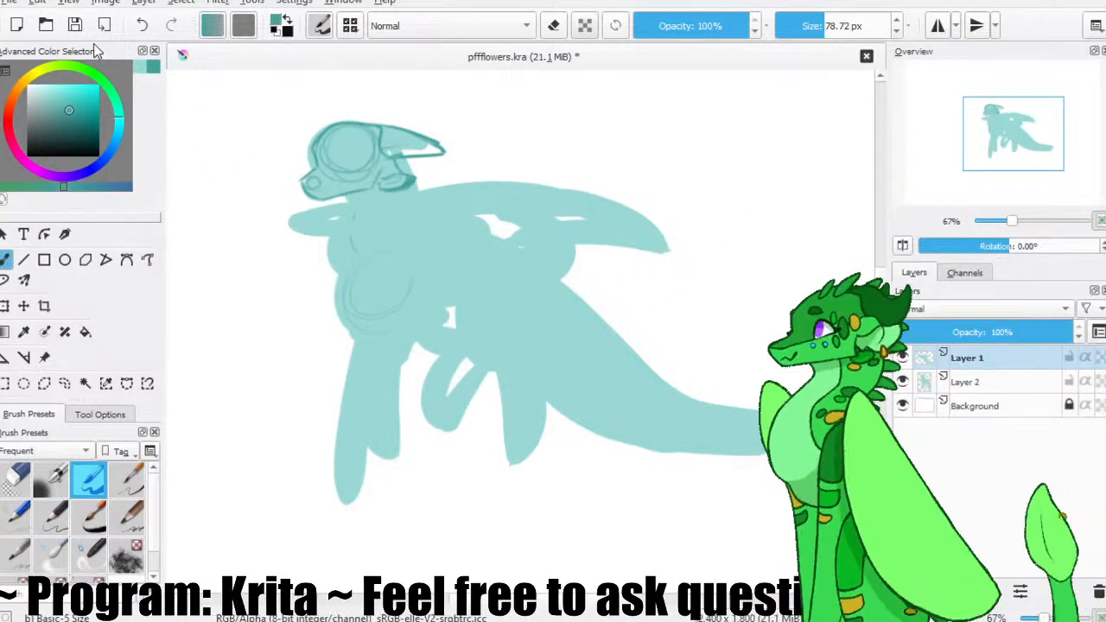
pyautogui.click(75, 25)
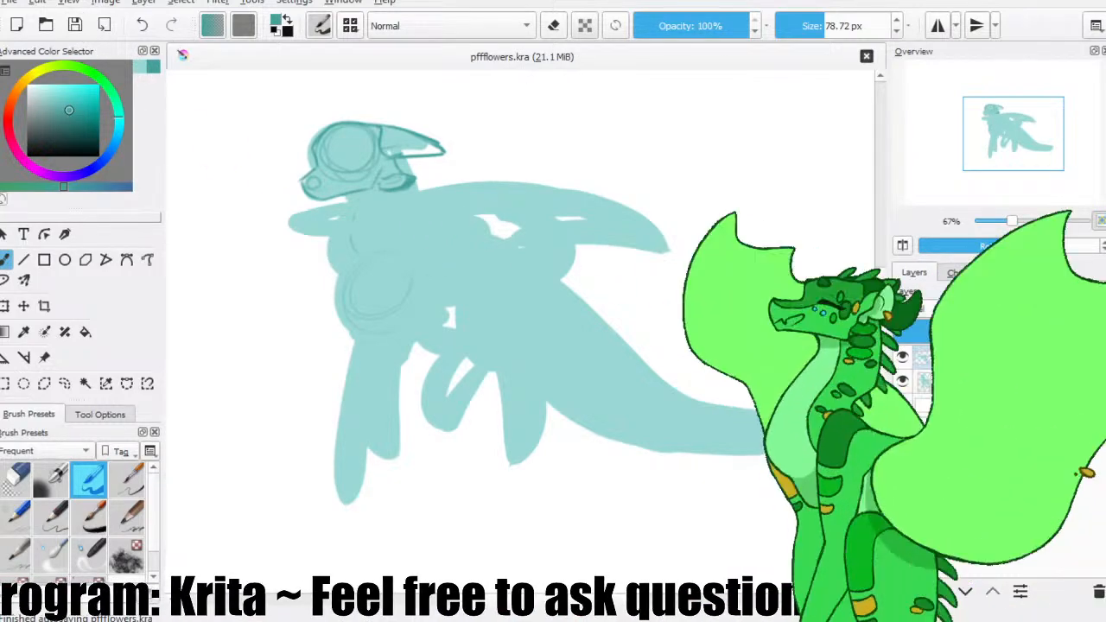
pyautogui.click(974, 383)
pyautogui.click(903, 358)
pyautogui.click(904, 358)
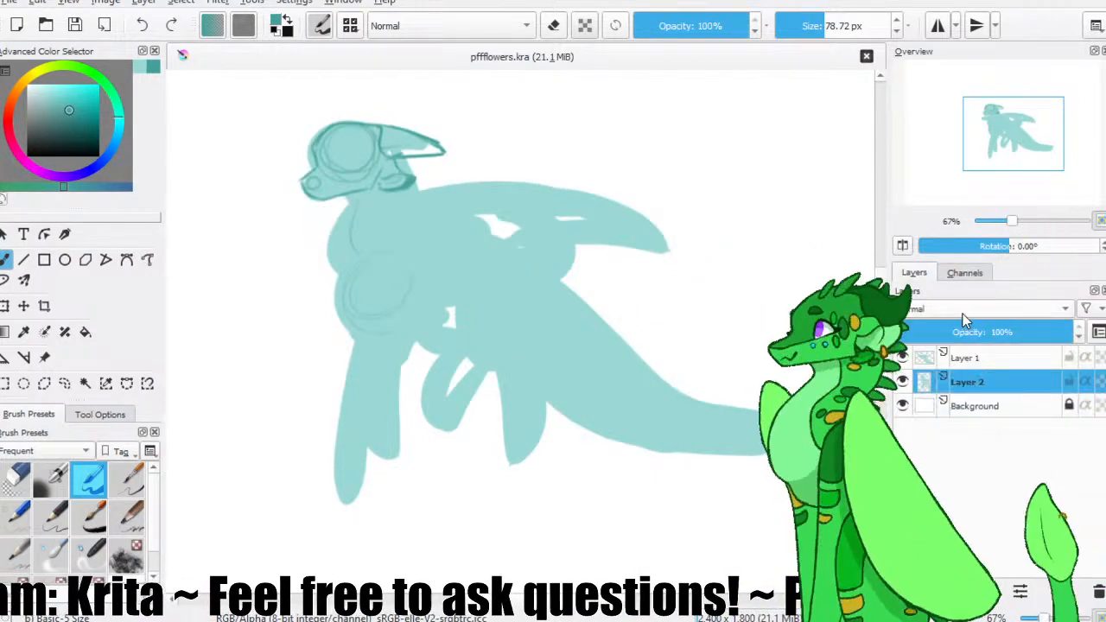
pyautogui.hotkey('ctrl', 'z')
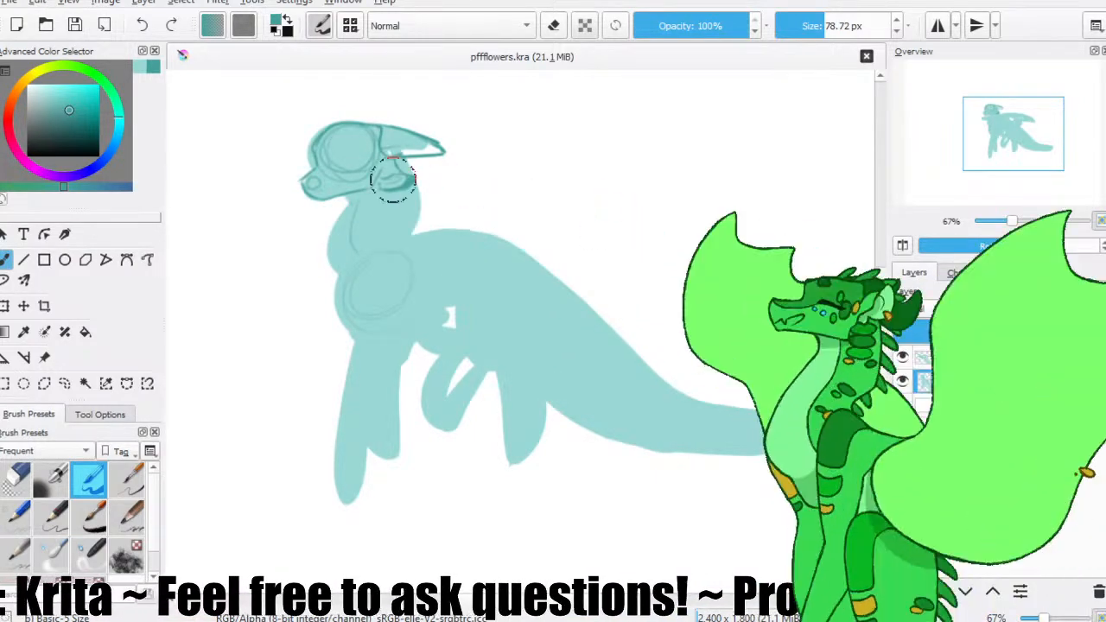
pyautogui.click(903, 382)
pyautogui.click(903, 382)
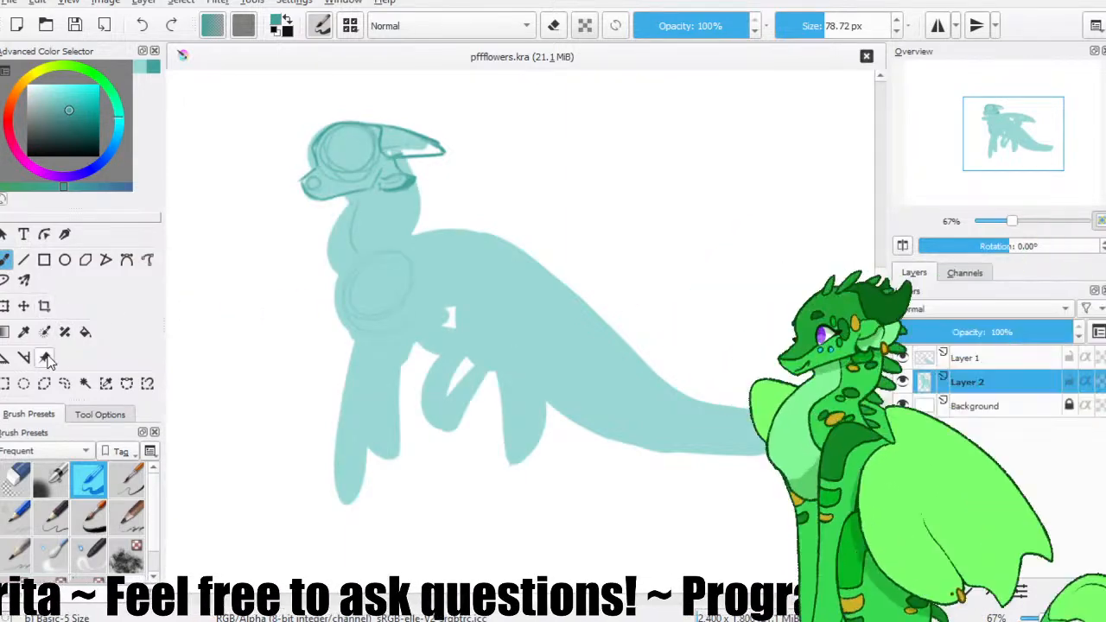
# Lasso the body and tail area and move the tail's flat colour from Layer 1 to Layer 2.
pyautogui.click(65, 383)
pyautogui.moveTo(430, 225)
pyautogui.mouseDown()
pyautogui.moveTo(692, 274)
pyautogui.moveTo(553, 214)
pyautogui.mouseUp()
pyautogui.press('Delete')
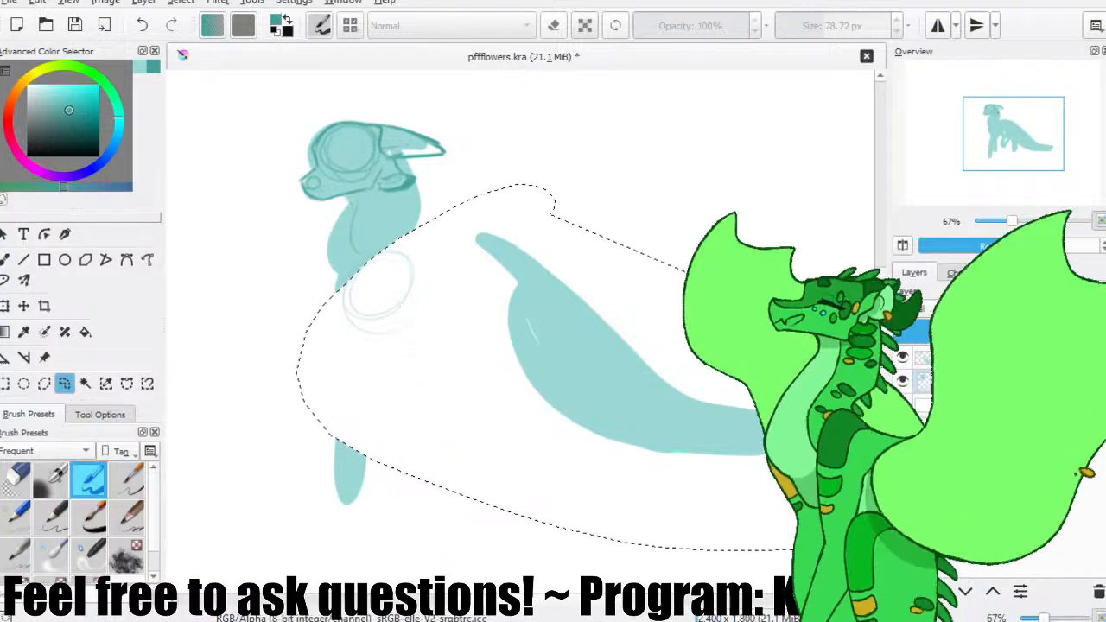
pyautogui.hotkey('ctrl', 'z')
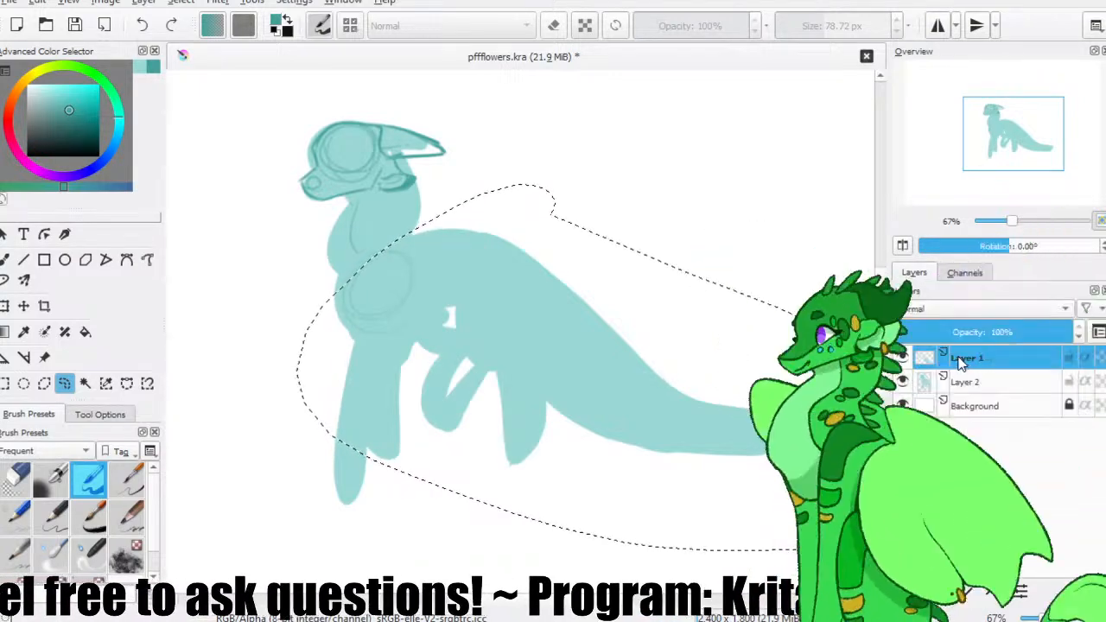
pyautogui.press('Delete')
pyautogui.hotkey('ctrl', 'shift', 'a')
pyautogui.hotkey('ctrl', 'v')
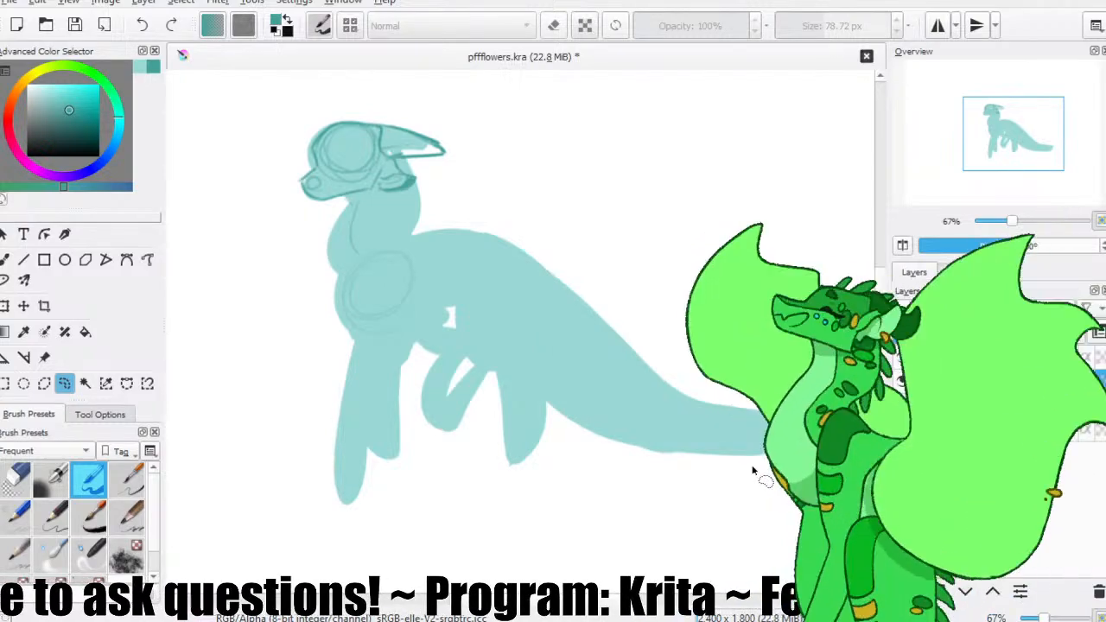
pyautogui.click(1037, 360)
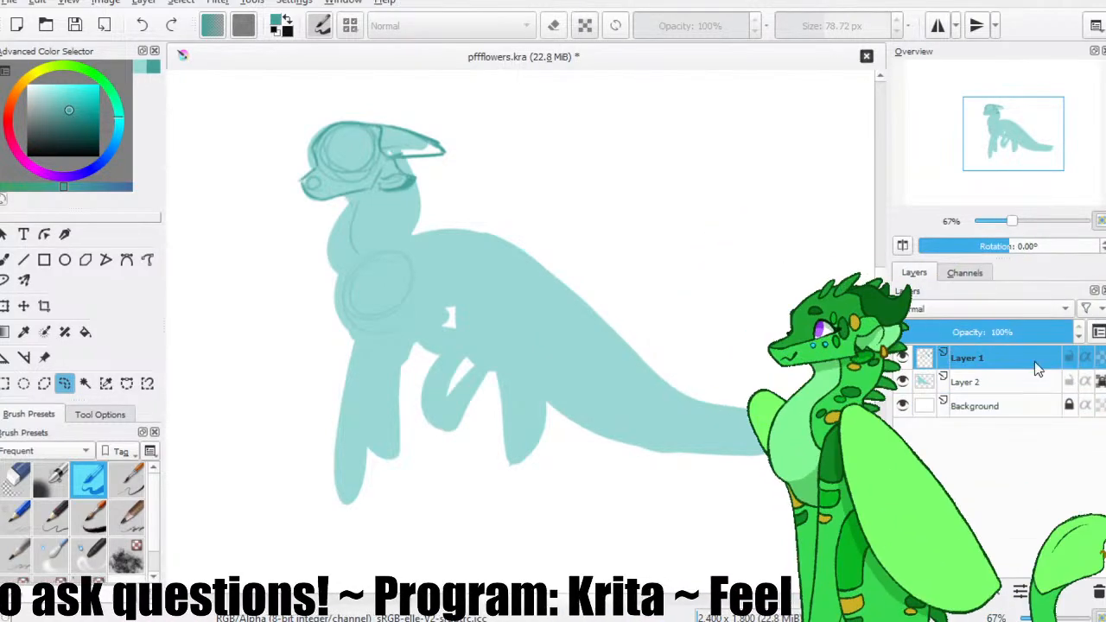
# Clear the selection, return to the freehand brush on Layer 1, and save the file.
pyautogui.click(177, 2)
pyautogui.click(188, 49)
pyautogui.click(181, 3)
pyautogui.click(190, 35)
pyautogui.click(5, 260)
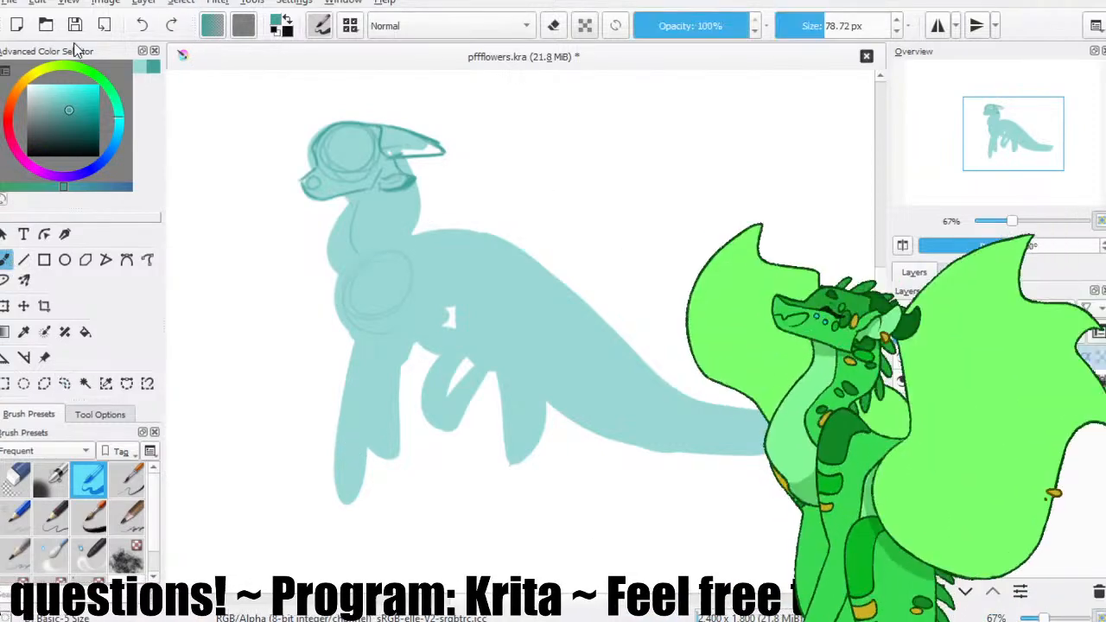
pyautogui.click(77, 31)
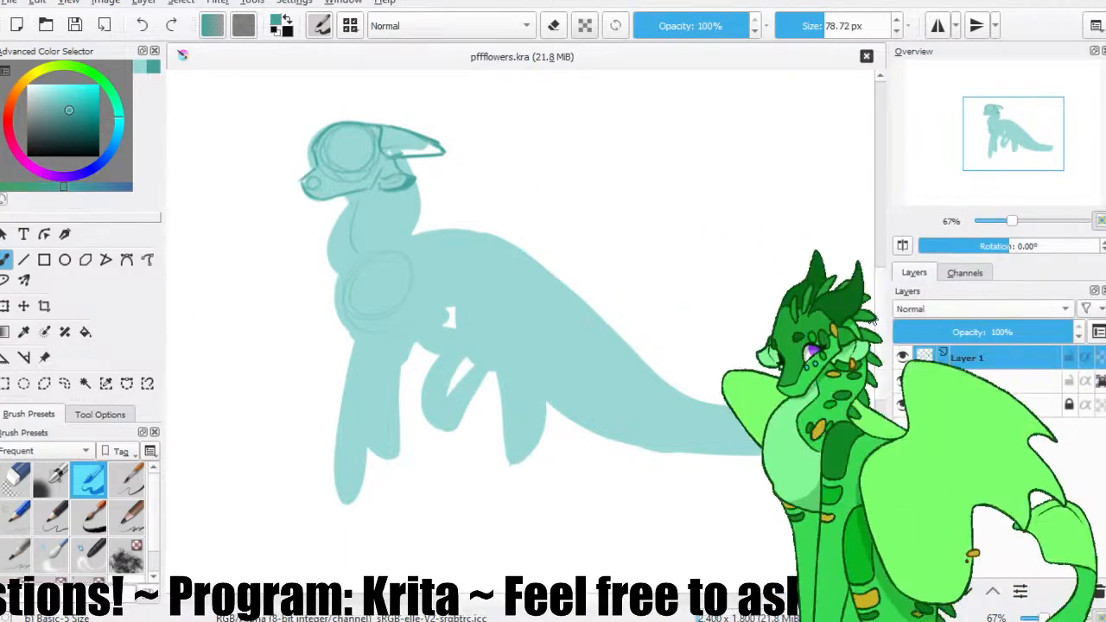
# Outline the front of the neck and chest with the Basic-6 Details brush, and sketch a small shoulder oval.
pyautogui.click(127, 480)
pyautogui.click(90, 481)
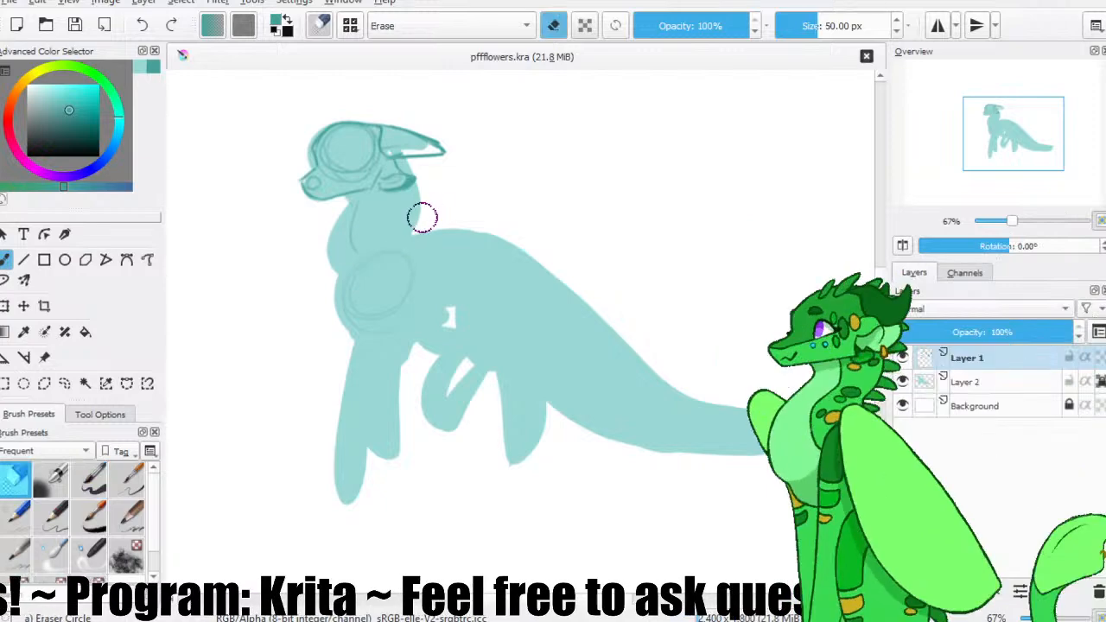
pyautogui.click(127, 480)
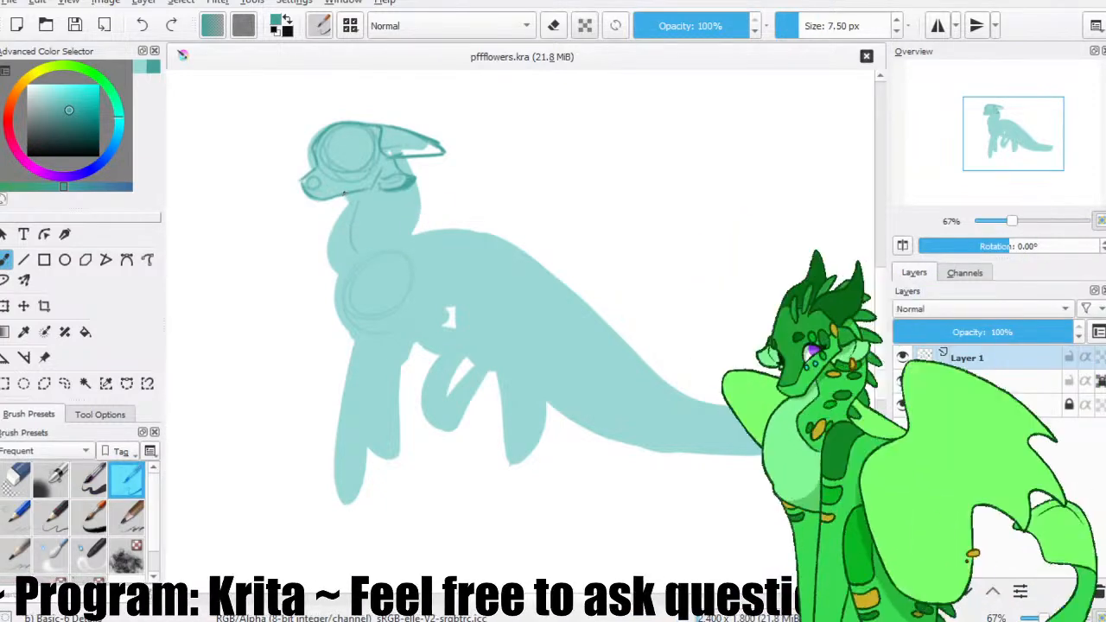
pyautogui.moveTo(349, 204); pyautogui.dragTo(335, 273)
pyautogui.moveTo(350, 205)
pyautogui.mouseDown()
pyautogui.moveTo(350, 273)
pyautogui.moveTo(330, 266)
pyautogui.moveTo(340, 318)
pyautogui.moveTo(340, 288)
pyautogui.moveTo(377, 327)
pyautogui.moveTo(343, 280)
pyautogui.moveTo(385, 342)
pyautogui.mouseUp()
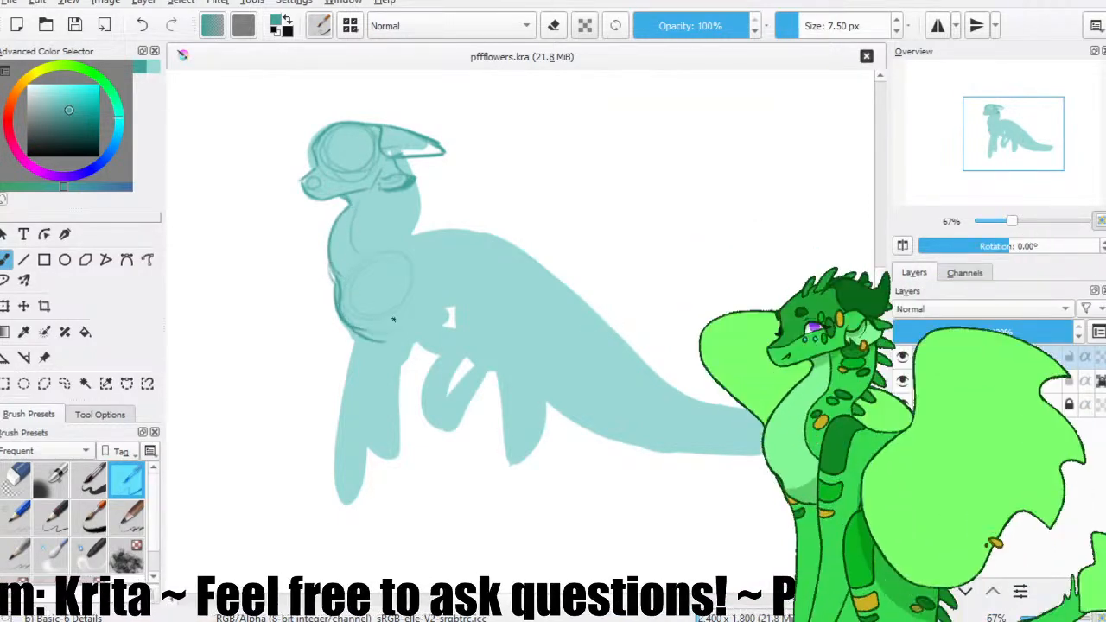
pyautogui.moveTo(399, 246)
pyautogui.mouseDown()
pyautogui.moveTo(376, 257)
pyautogui.moveTo(374, 273)
pyautogui.mouseUp()
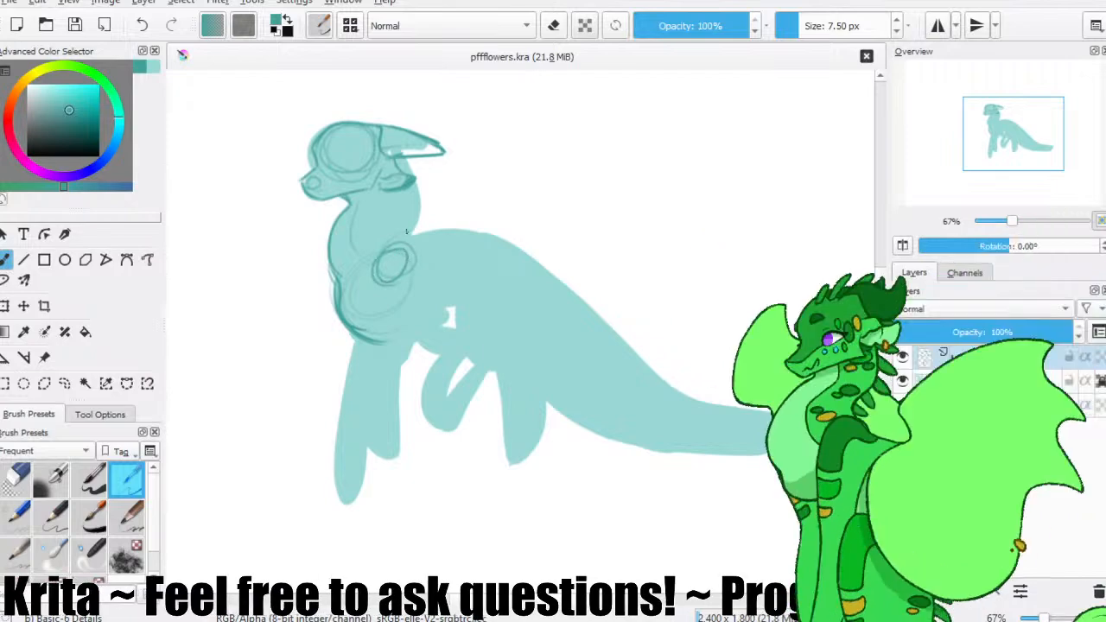
# Sketch the near shoulder, upper arm and front leg down to a toed paw, clean up its lines, and save the file.
pyautogui.moveTo(409, 232)
pyautogui.mouseDown()
pyautogui.moveTo(357, 274)
pyautogui.moveTo(373, 341)
pyautogui.mouseUp()
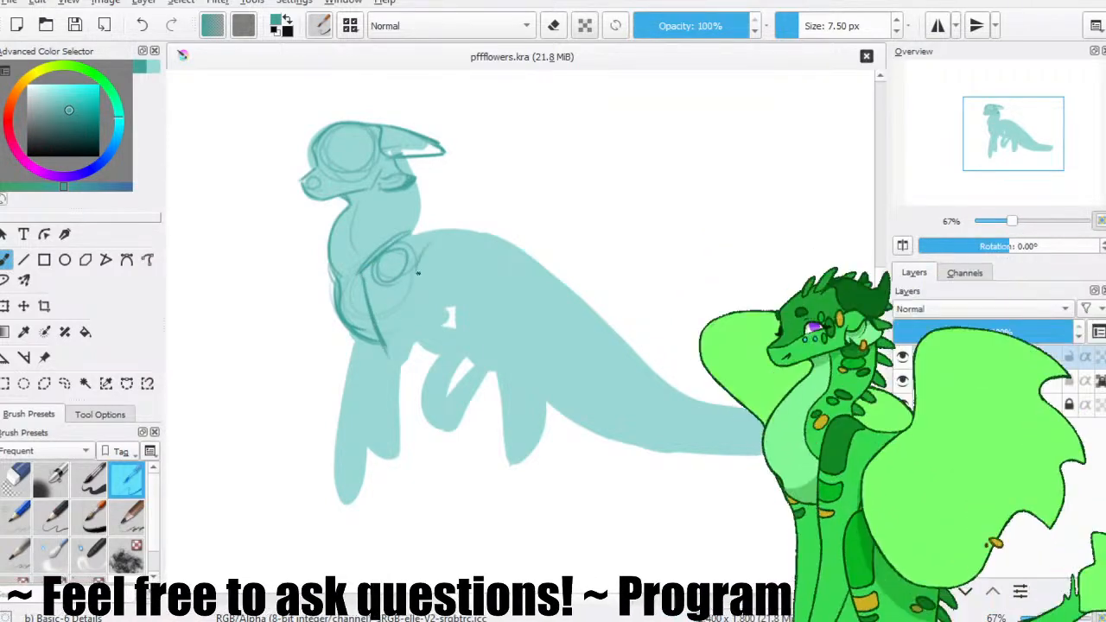
pyautogui.moveTo(415, 302)
pyautogui.mouseDown()
pyautogui.moveTo(414, 350)
pyautogui.moveTo(327, 258)
pyautogui.moveTo(377, 291)
pyautogui.moveTo(414, 357)
pyautogui.moveTo(387, 359)
pyautogui.moveTo(405, 345)
pyautogui.moveTo(387, 372)
pyautogui.moveTo(385, 347)
pyautogui.moveTo(375, 428)
pyautogui.mouseUp()
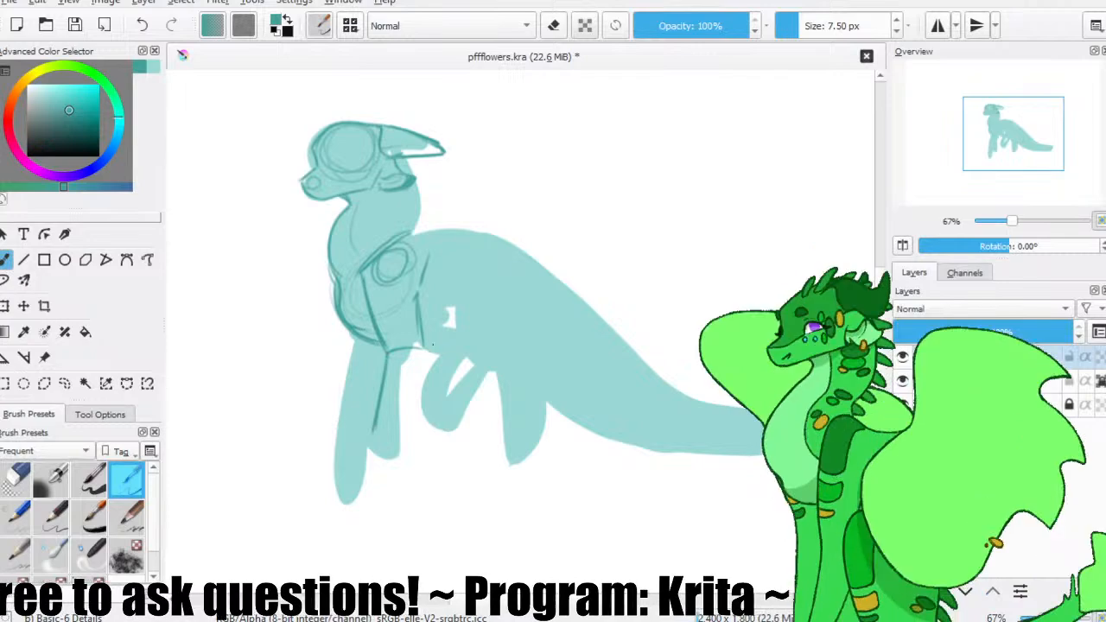
pyautogui.moveTo(422, 396)
pyautogui.mouseDown()
pyautogui.moveTo(382, 464)
pyautogui.moveTo(373, 429)
pyautogui.moveTo(374, 497)
pyautogui.mouseUp()
pyautogui.hotkey('ctrl', 'z')
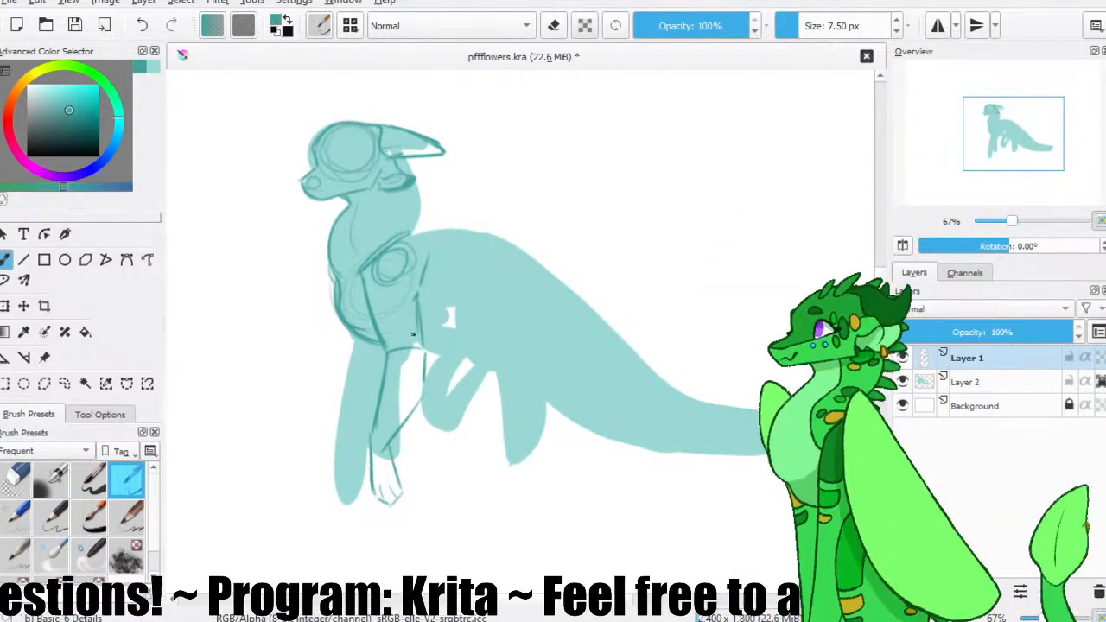
pyautogui.press('e')
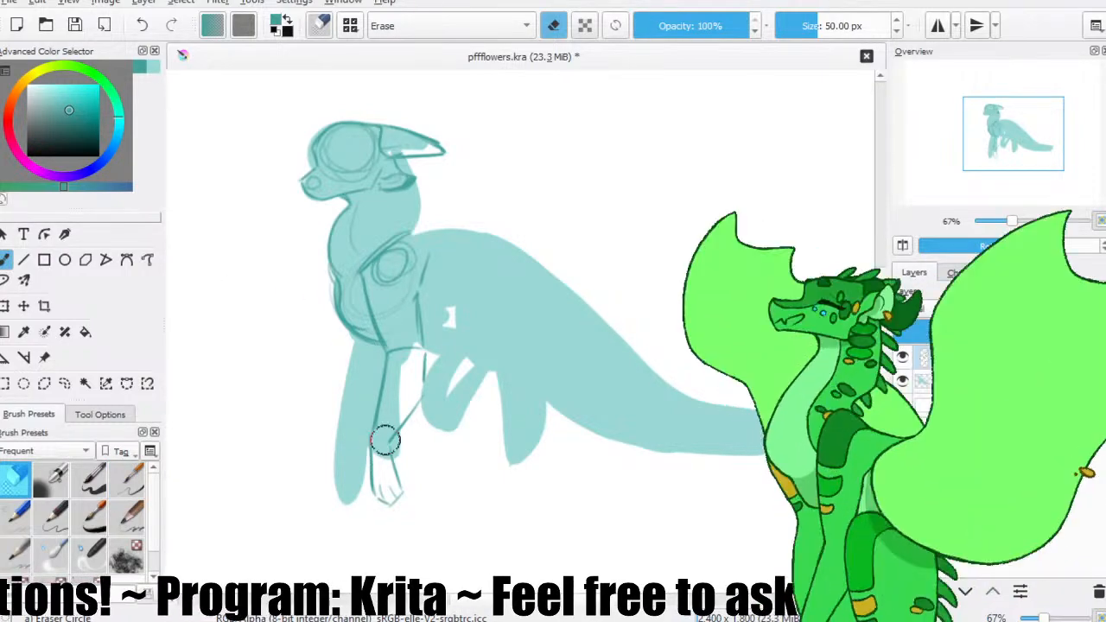
pyautogui.press('e')
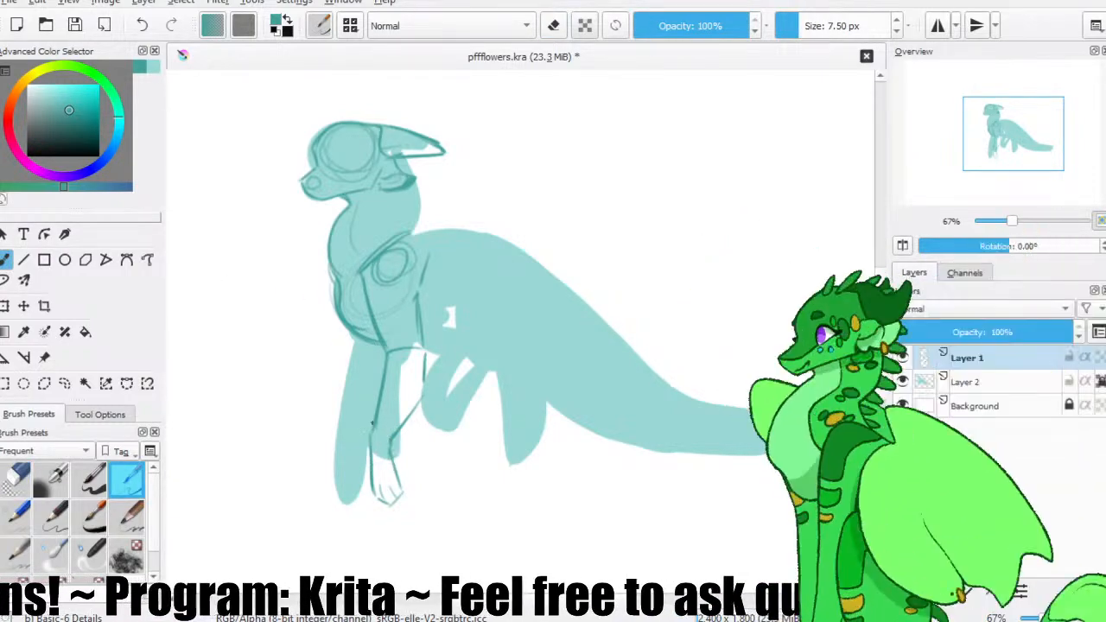
pyautogui.press('e')
pyautogui.press('e')
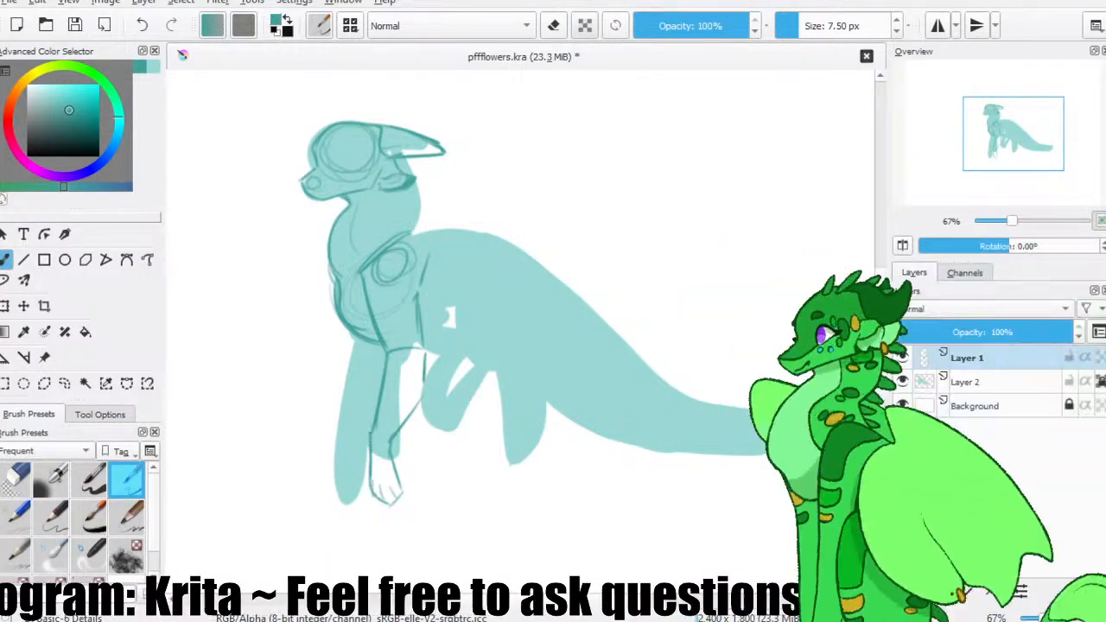
pyautogui.click(74, 25)
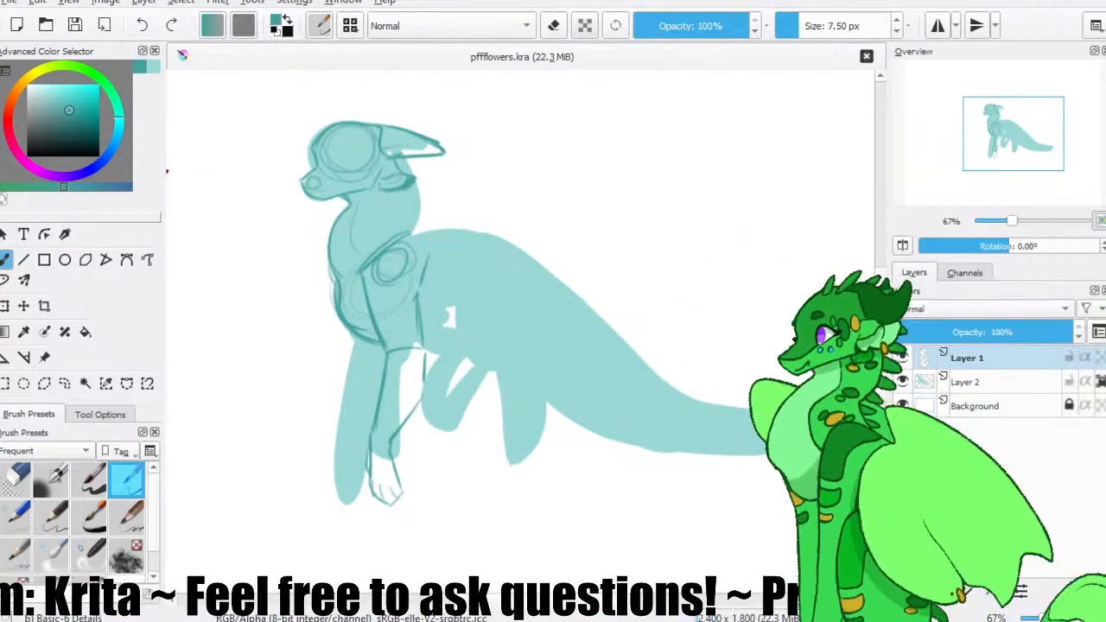
pyautogui.press('e')
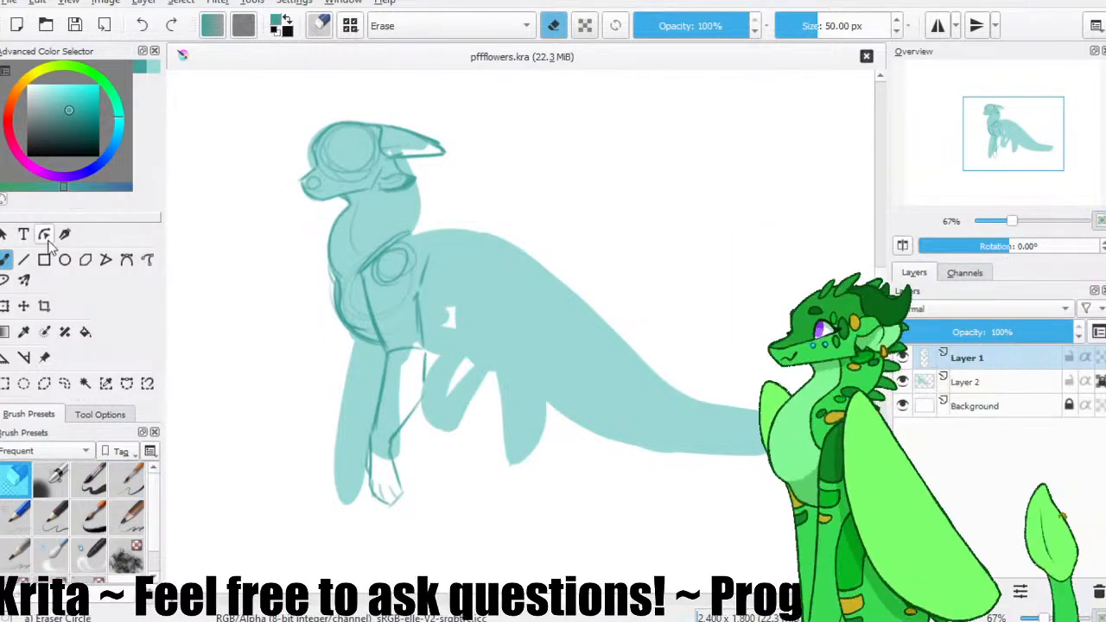
pyautogui.press('e')
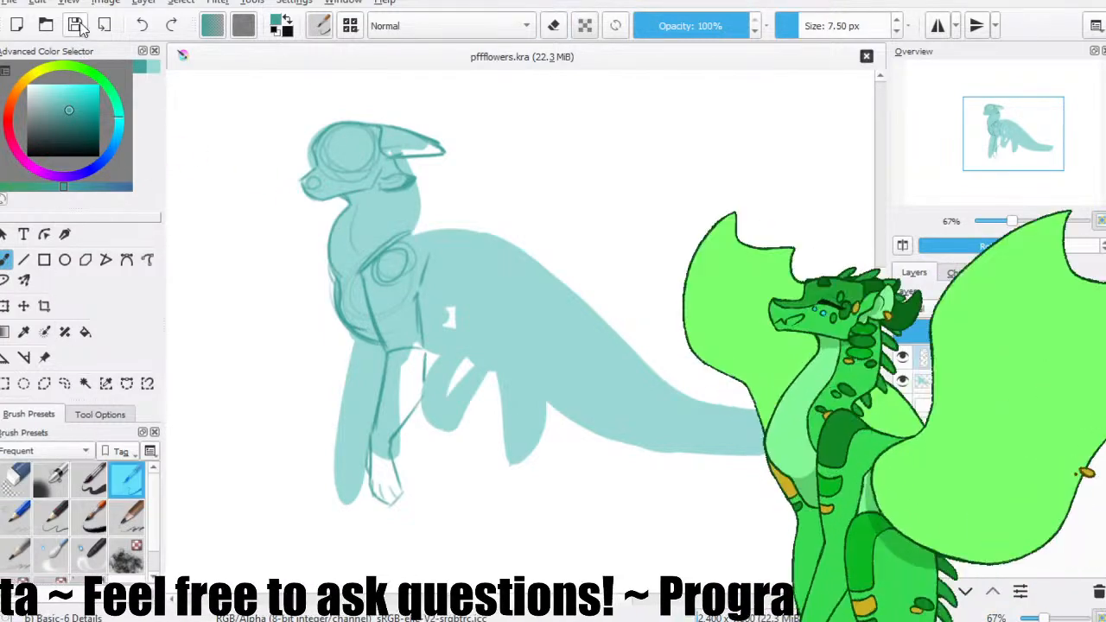
pyautogui.click(79, 26)
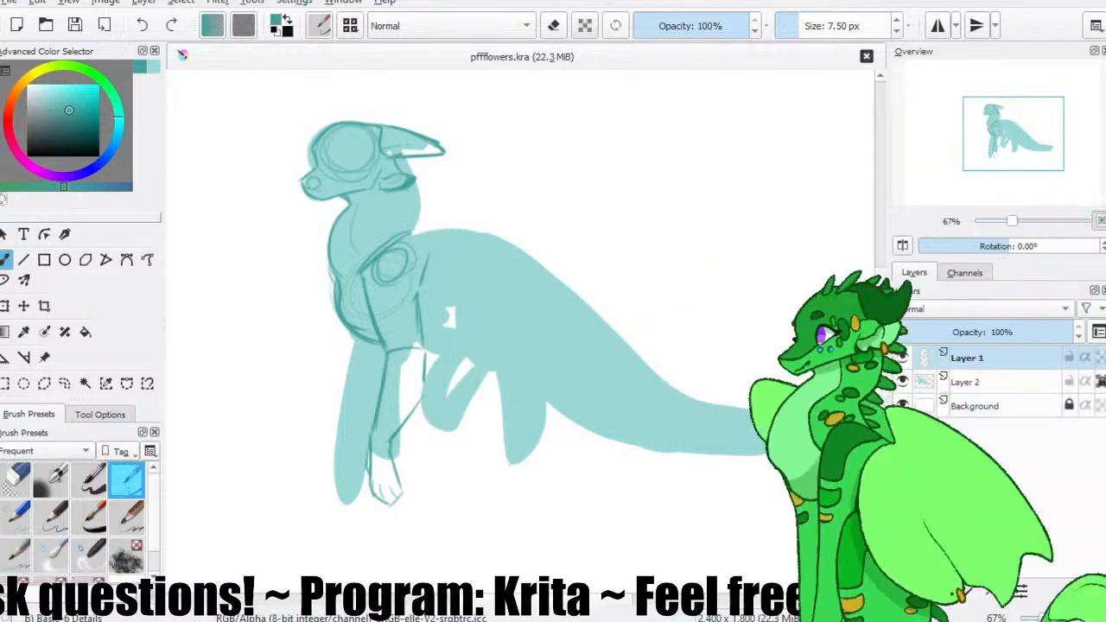
pyautogui.click(52, 38)
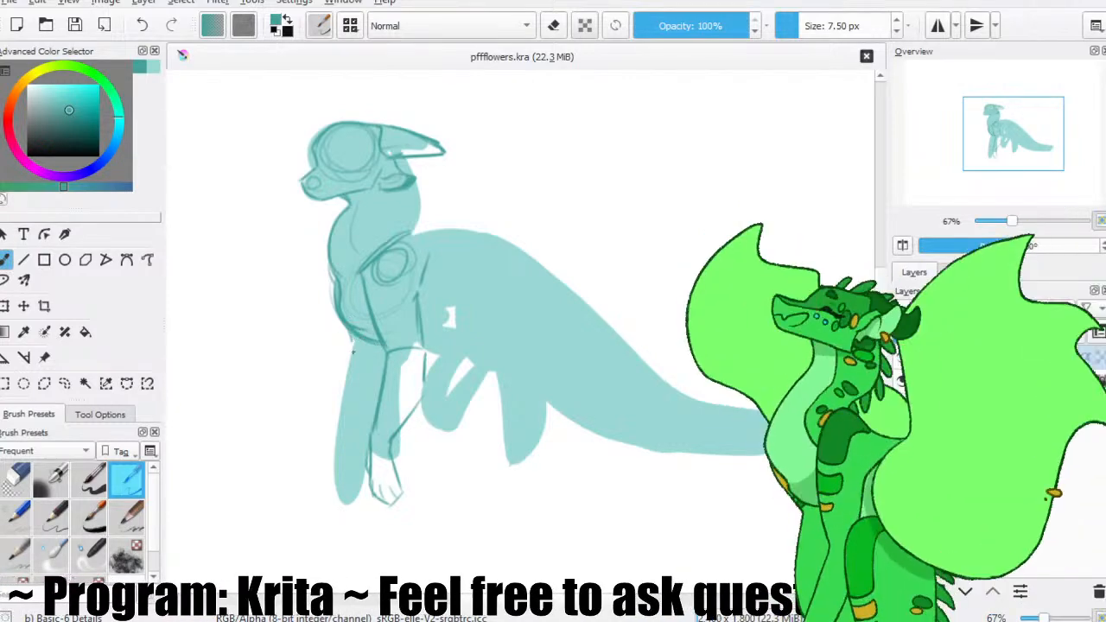
# Sketch the far front leg bent forward with a raised, rounded paw, and save the file.
pyautogui.moveTo(347, 367); pyautogui.dragTo(297, 434)
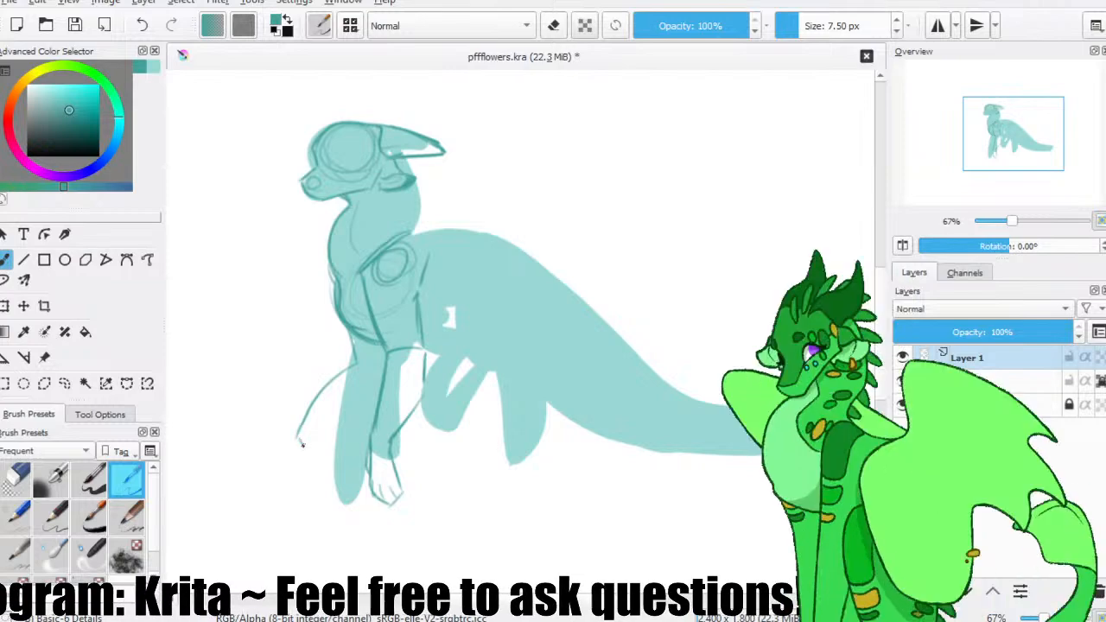
pyautogui.moveTo(305, 472); pyautogui.dragTo(327, 472)
pyautogui.hotkey('ctrl', 'z')
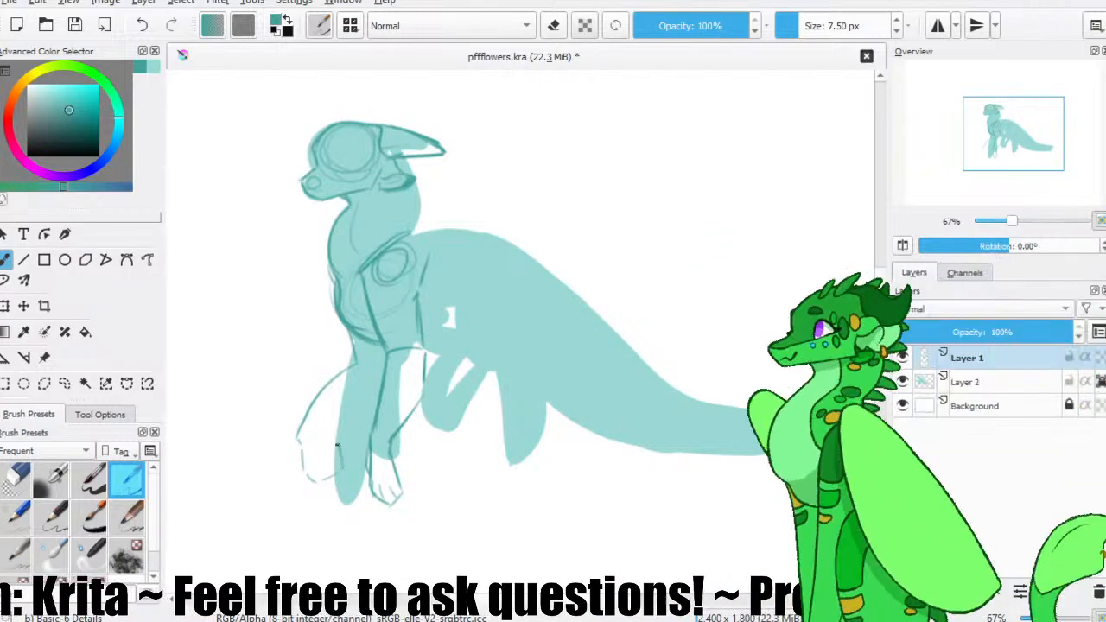
pyautogui.moveTo(330, 428); pyautogui.dragTo(350, 420)
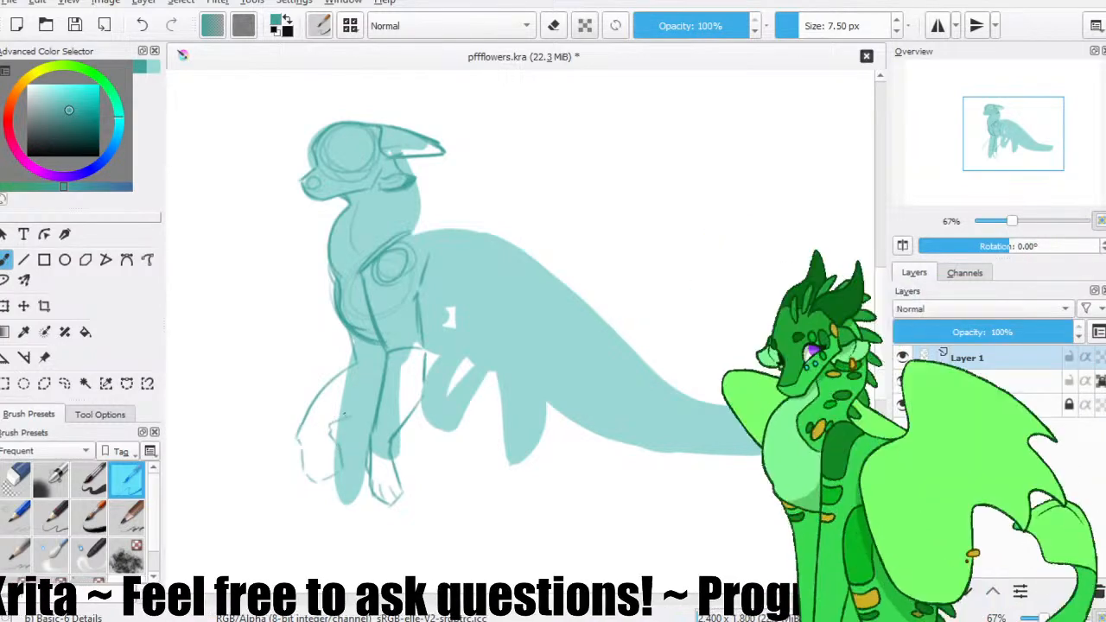
pyautogui.click(74, 28)
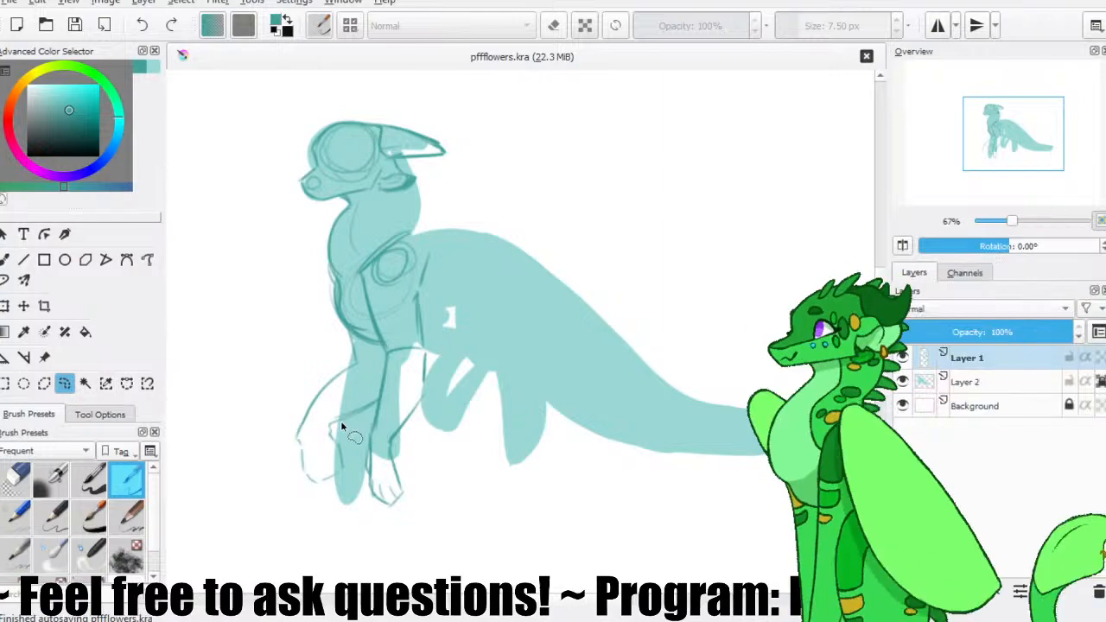
# Lasso the raised paw, rotate it and shift it outward, and clear the selection to resume brushing.
pyautogui.moveTo(325, 497)
pyautogui.mouseDown()
pyautogui.moveTo(350, 435)
pyautogui.moveTo(342, 421)
pyautogui.mouseUp()
pyautogui.click(5, 306)
pyautogui.moveTo(349, 348); pyautogui.dragTo(405, 355)
pyautogui.press('Return')
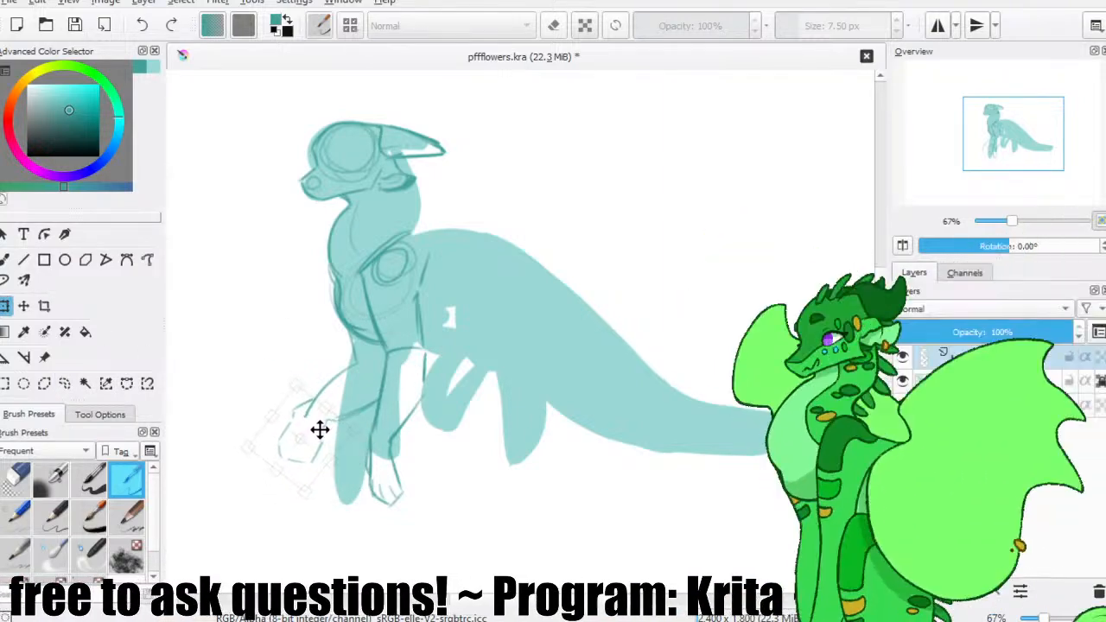
pyautogui.moveTo(317, 436)
pyautogui.mouseDown()
pyautogui.moveTo(328, 419)
pyautogui.moveTo(311, 422)
pyautogui.mouseUp()
pyautogui.click(179, 4)
pyautogui.click(180, 34)
pyautogui.click(7, 260)
# Clean up the raised paw's wrist lines, add its pad and toes with the Basic-6 Details brush, and save the file.
pyautogui.press('e')
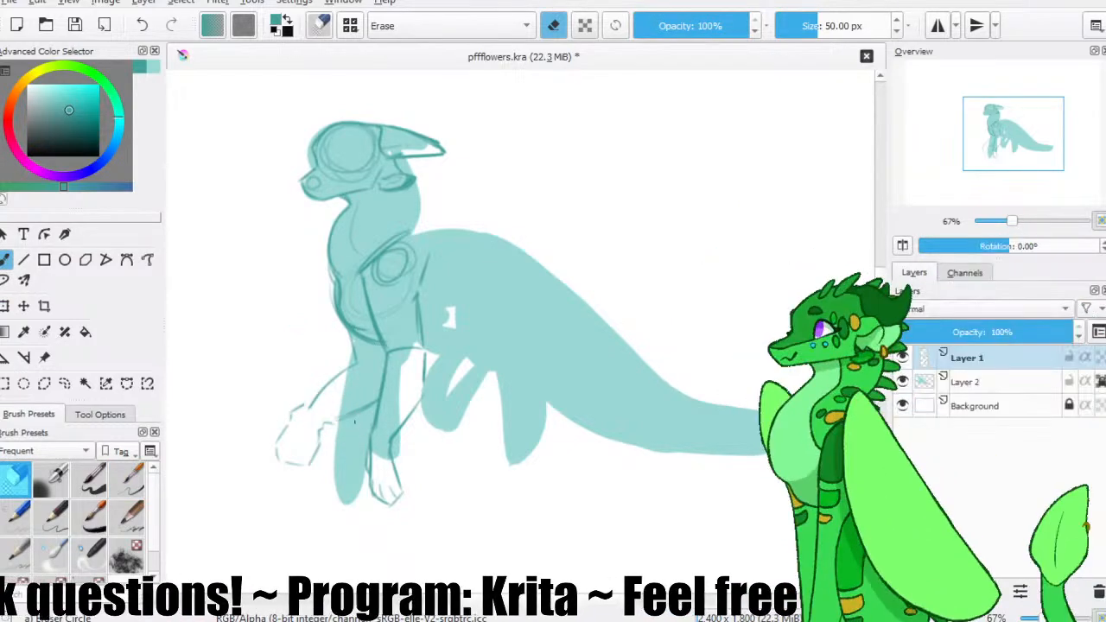
pyautogui.press('/')
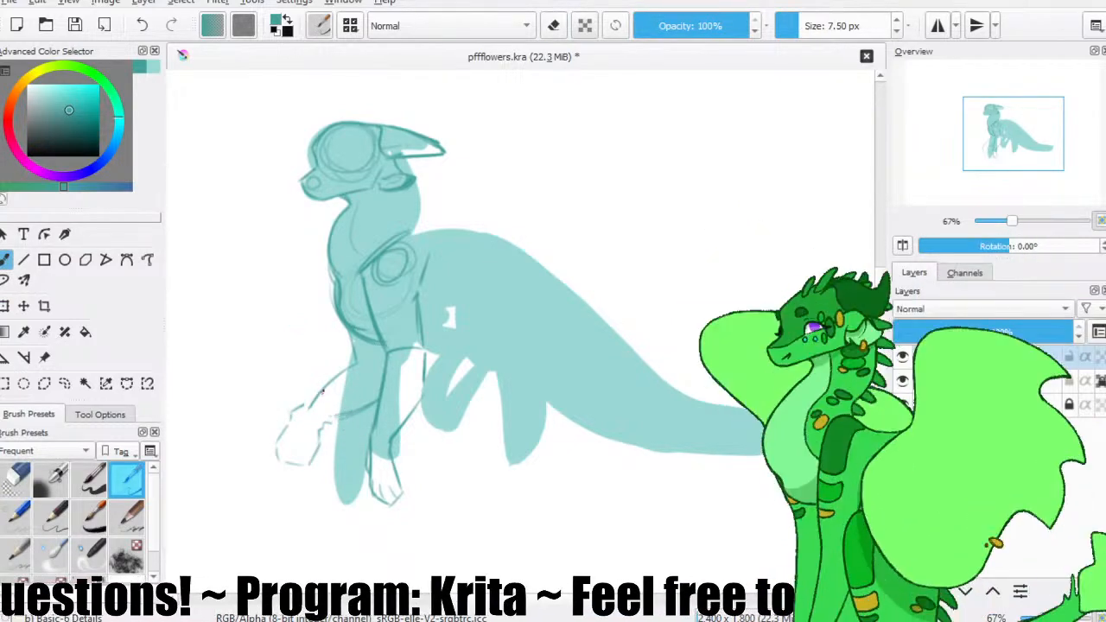
pyautogui.press('/')
pyautogui.press('/')
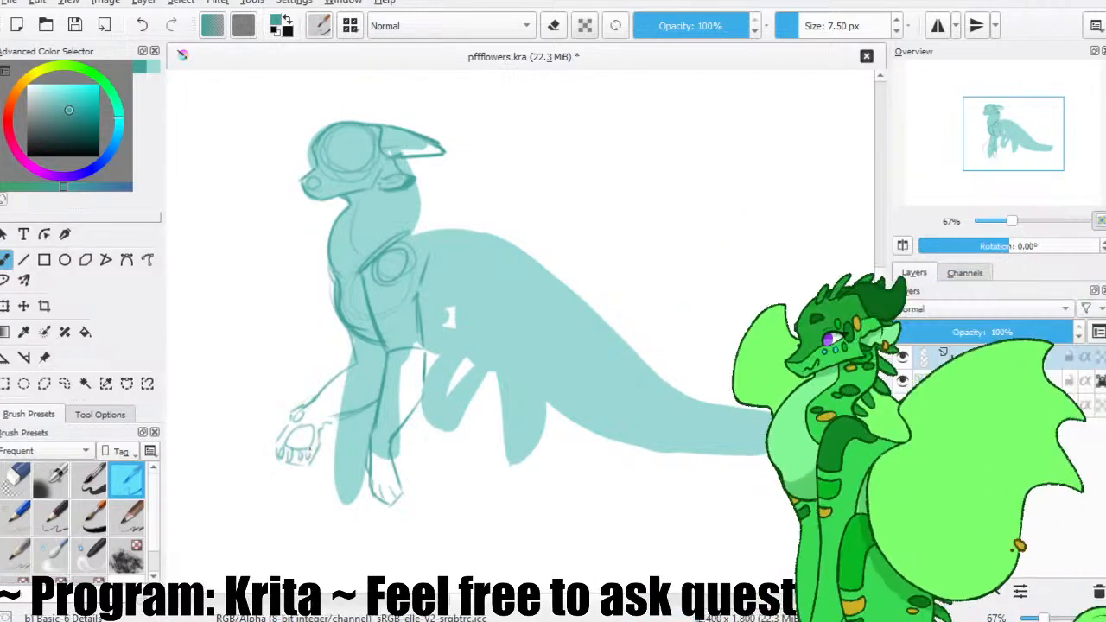
pyautogui.click(73, 26)
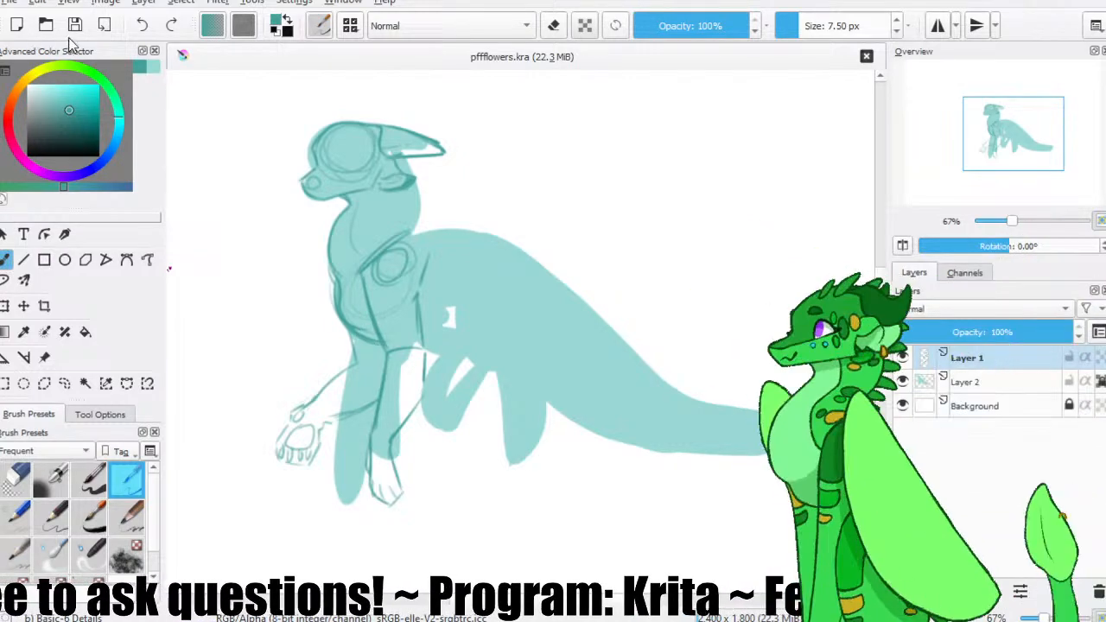
# Erase the old straight far front leg from the flat colour on Layer 2.
pyautogui.keyDown('ctrl'); pyautogui.click(543, 352); pyautogui.keyUp('ctrl')
pyautogui.click(1007, 374)
pyautogui.click(14, 479)
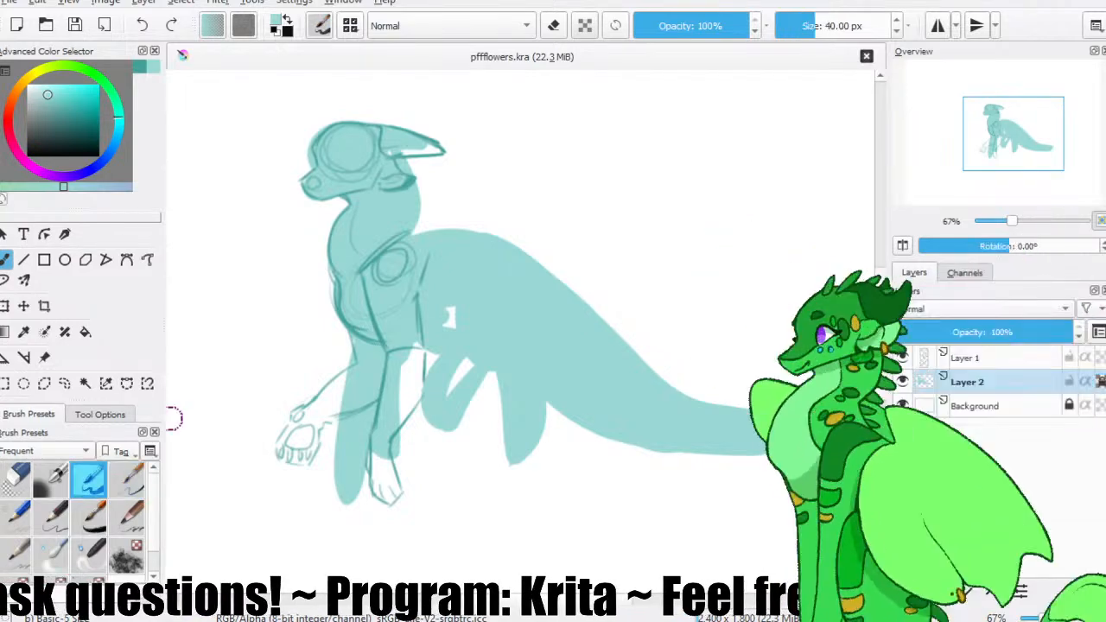
pyautogui.moveTo(338, 482); pyautogui.dragTo(345, 498)
# Paint flat colour into both front legs and paws with the Basic-5 Size brush, and return to Layer 1 with the Basic-6 Details brush.
pyautogui.click(89, 479)
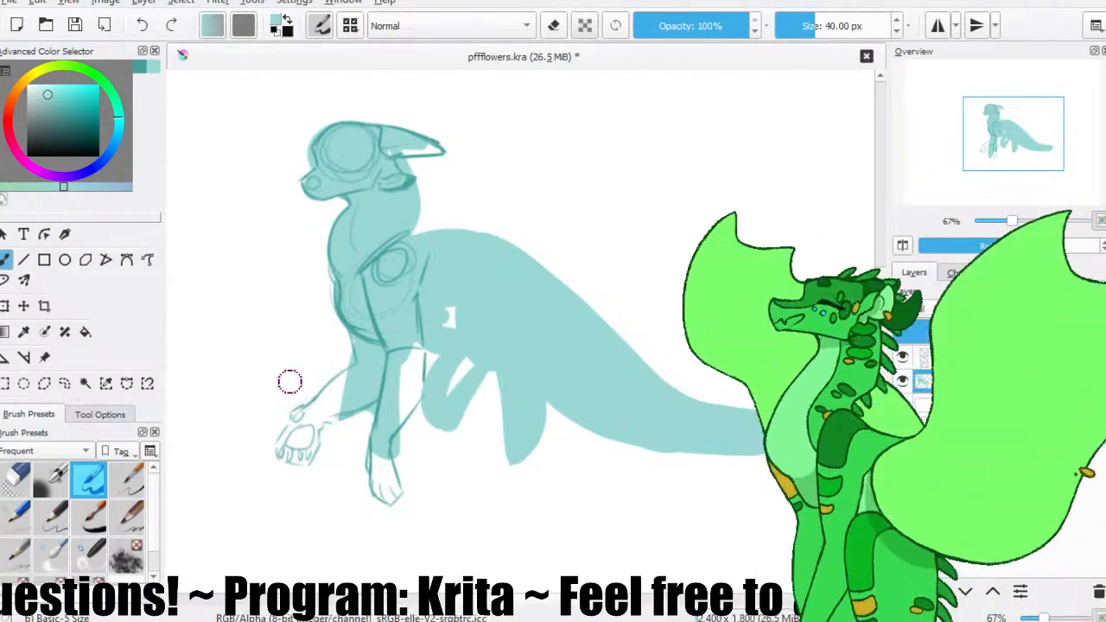
pyautogui.moveTo(356, 382)
pyautogui.mouseDown()
pyautogui.moveTo(296, 449)
pyautogui.moveTo(307, 443)
pyautogui.mouseUp()
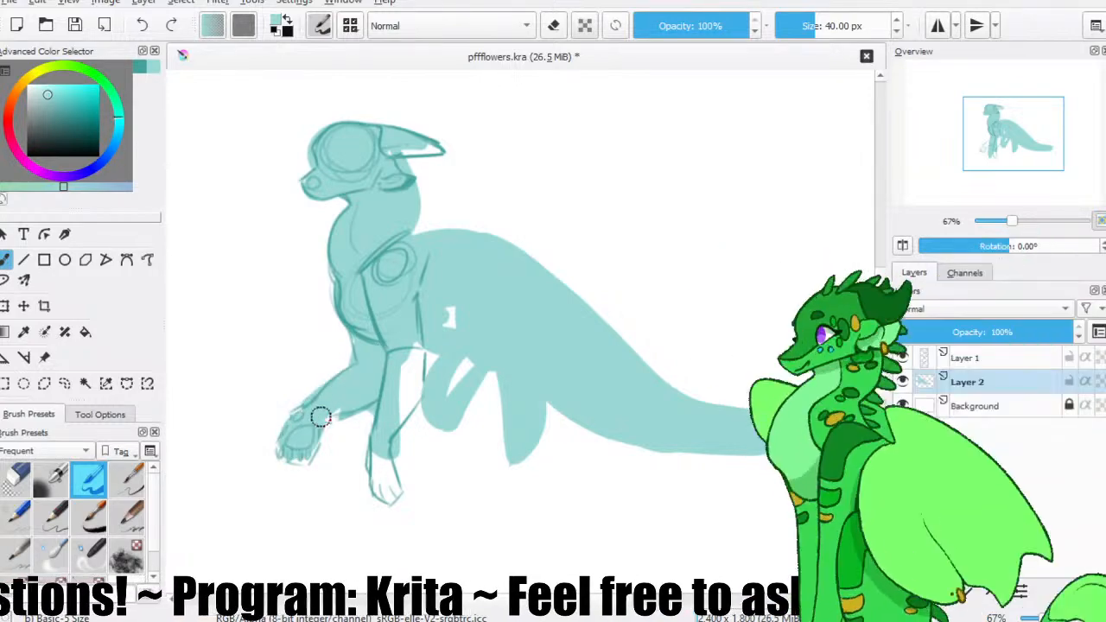
pyautogui.moveTo(396, 382)
pyautogui.mouseDown()
pyautogui.moveTo(377, 392)
pyautogui.moveTo(408, 370)
pyautogui.moveTo(383, 469)
pyautogui.moveTo(391, 488)
pyautogui.mouseUp()
pyautogui.click(982, 364)
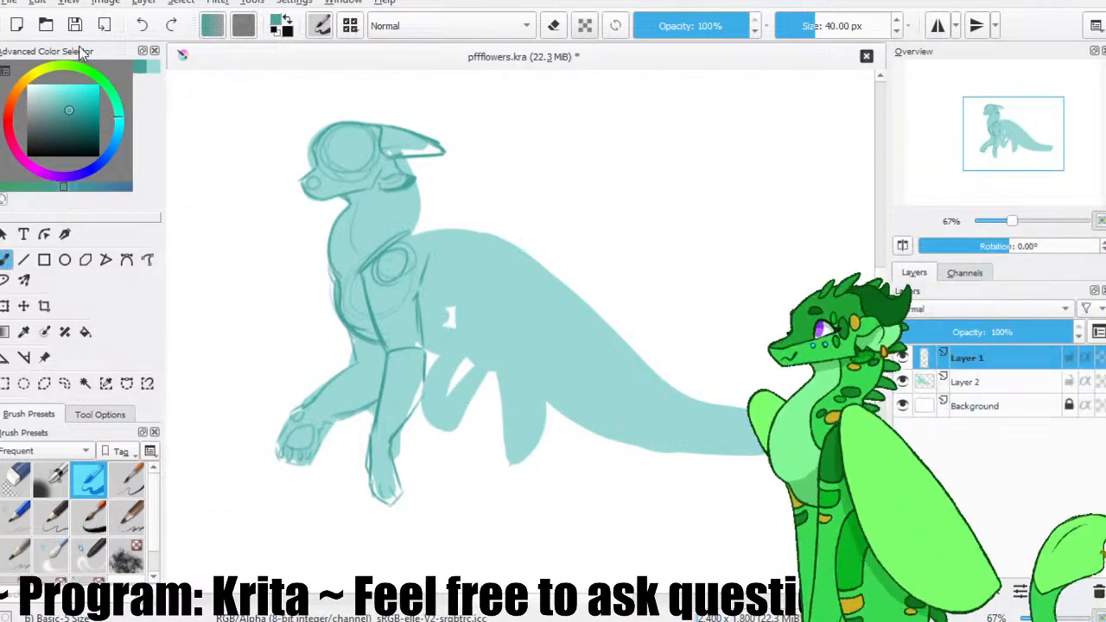
pyautogui.click(128, 480)
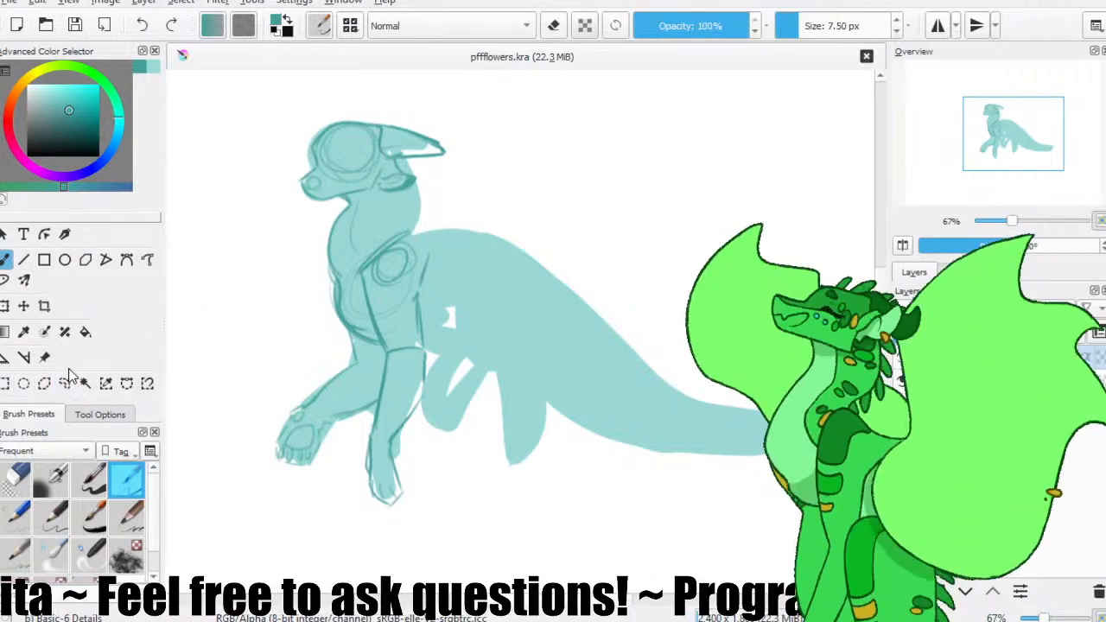
# Lasso the raised front leg, hide Layer 2, and rotate the leg's sketch slightly while moving it upward.
pyautogui.click(67, 380)
pyautogui.moveTo(320, 466)
pyautogui.mouseDown()
pyautogui.moveTo(377, 390)
pyautogui.moveTo(373, 358)
pyautogui.moveTo(355, 338)
pyautogui.moveTo(240, 320)
pyautogui.moveTo(306, 340)
pyautogui.moveTo(259, 324)
pyautogui.mouseUp()
pyautogui.hotkey('ctrl', 't')
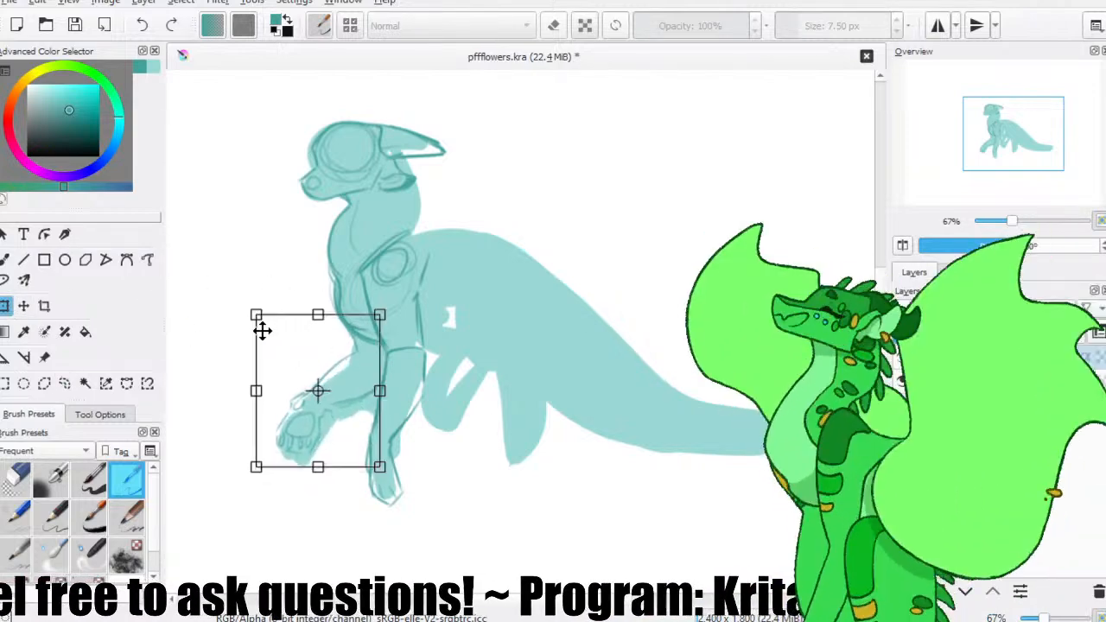
pyautogui.click(902, 381)
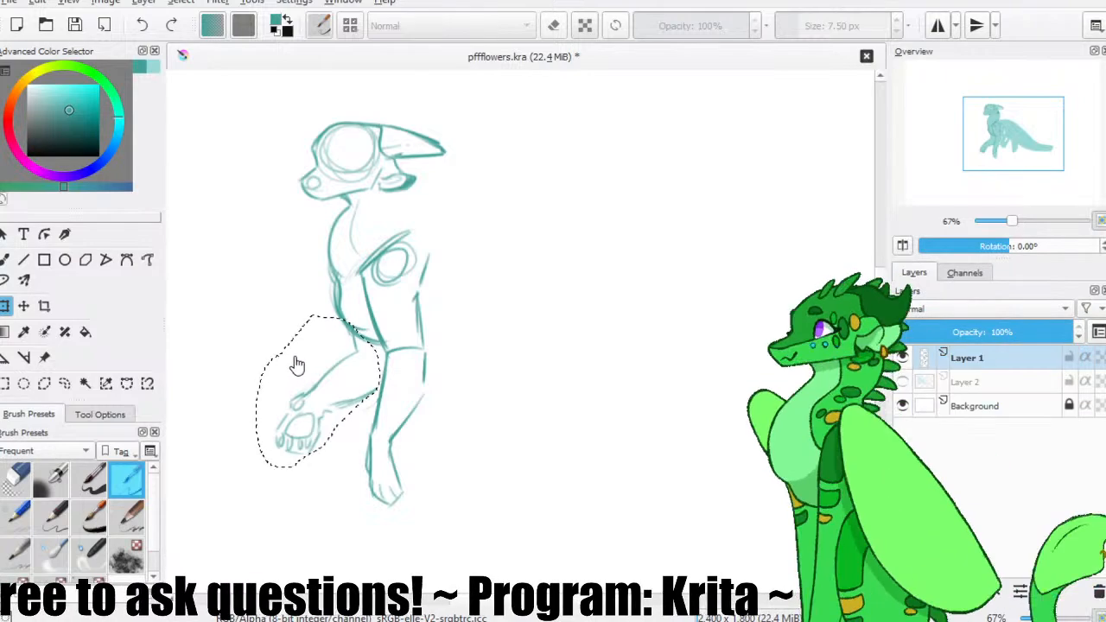
pyautogui.hotkey('ctrl', 'z')
pyautogui.hotkey('ctrl', 't')
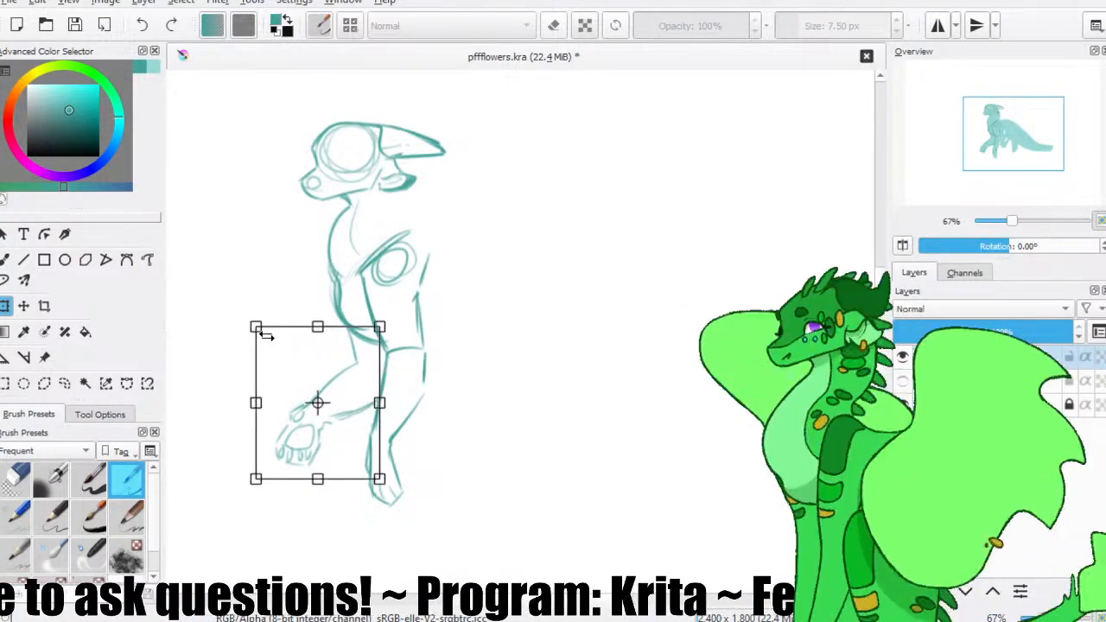
pyautogui.moveTo(264, 333)
pyautogui.mouseDown()
pyautogui.moveTo(256, 339)
pyautogui.moveTo(280, 346)
pyautogui.mouseUp()
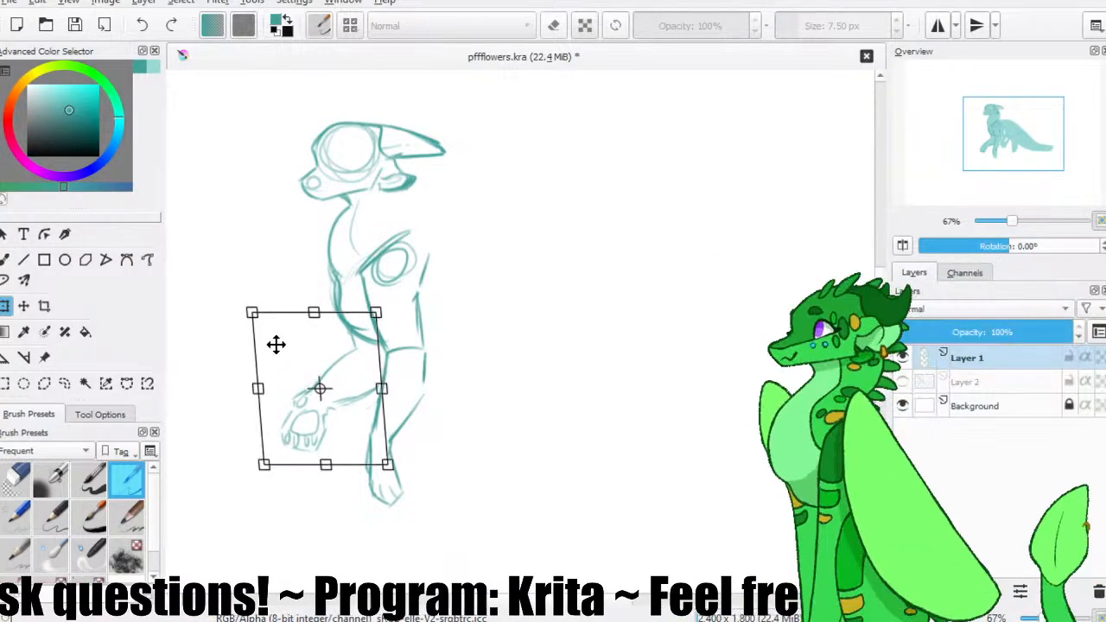
# Lasso the chest, shoulder and both front legs on Layer 1 and move them slightly up and to the right.
pyautogui.click(64, 384)
pyautogui.moveTo(436, 214)
pyautogui.mouseDown()
pyautogui.moveTo(379, 535)
pyautogui.moveTo(436, 214)
pyautogui.mouseUp()
pyautogui.click(23, 305)
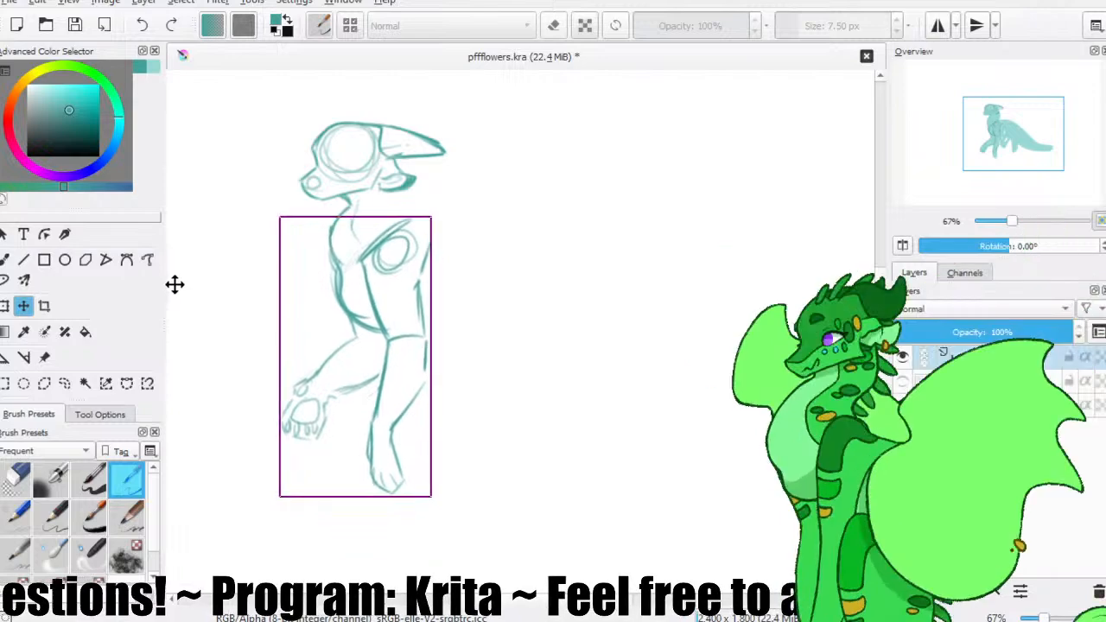
pyautogui.moveTo(184, 291); pyautogui.dragTo(183, 296)
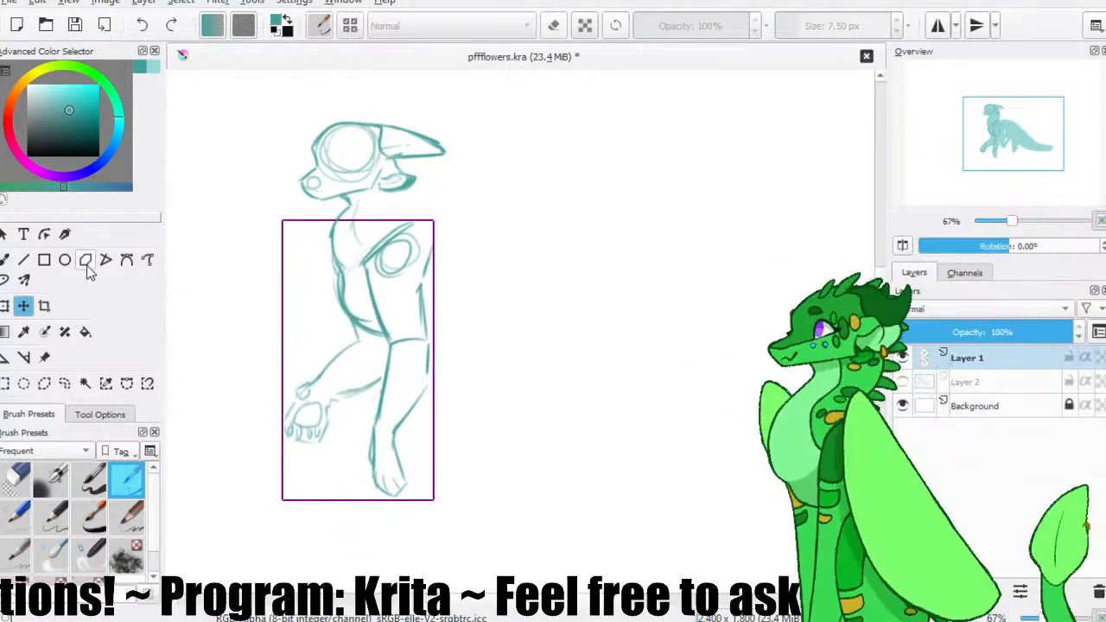
# Erase the overshooting upper end of the shoulder line and return to the Basic-6 Details brush.
pyautogui.click(5, 260)
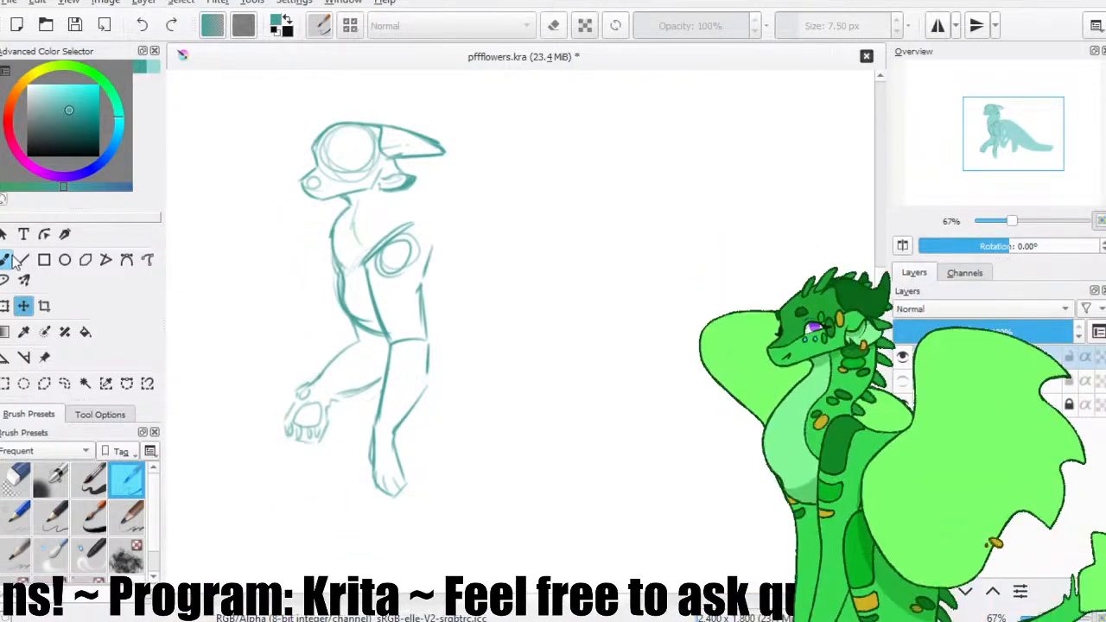
pyautogui.click(15, 480)
pyautogui.moveTo(422, 223); pyautogui.dragTo(410, 227)
pyautogui.click(126, 479)
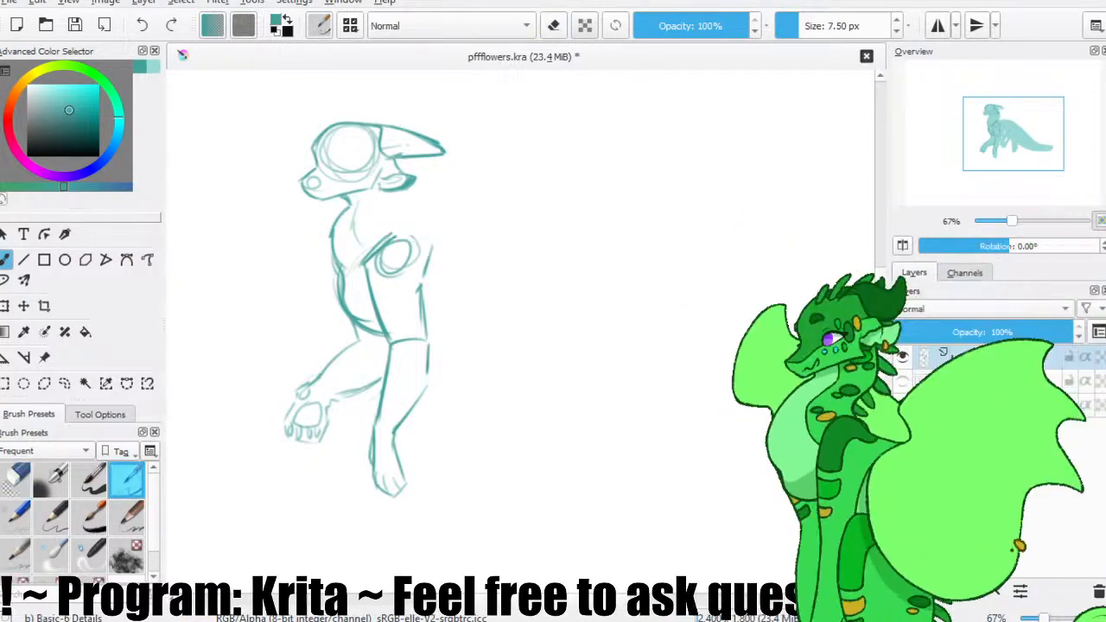
# Show Layer 2 again, save the file, and make Layer 2 the active layer.
pyautogui.click(902, 382)
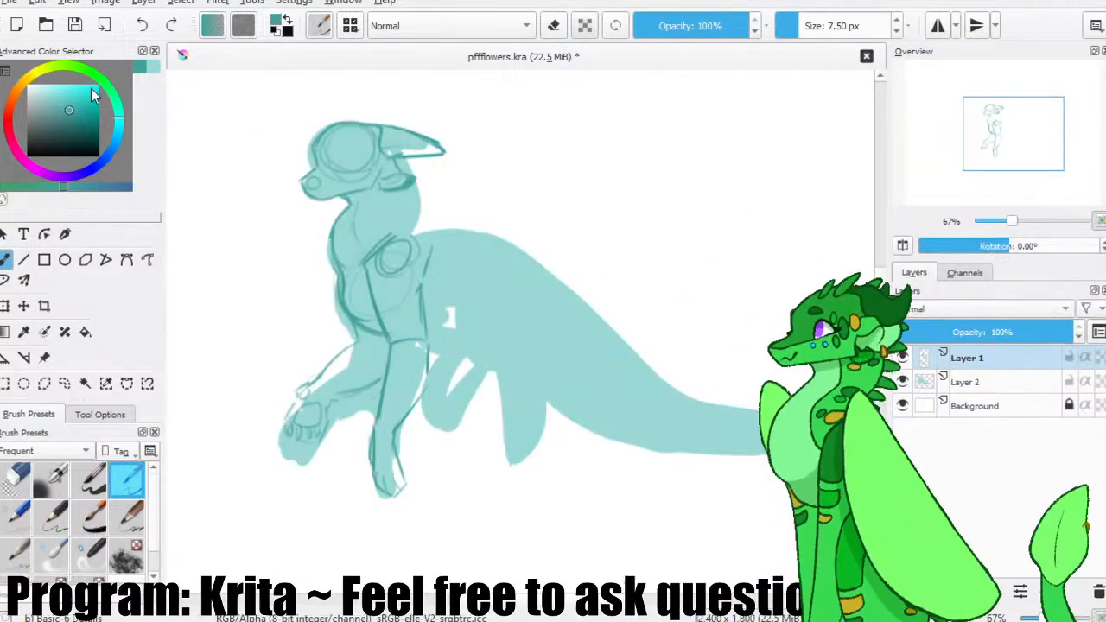
pyautogui.click(76, 28)
pyautogui.click(981, 383)
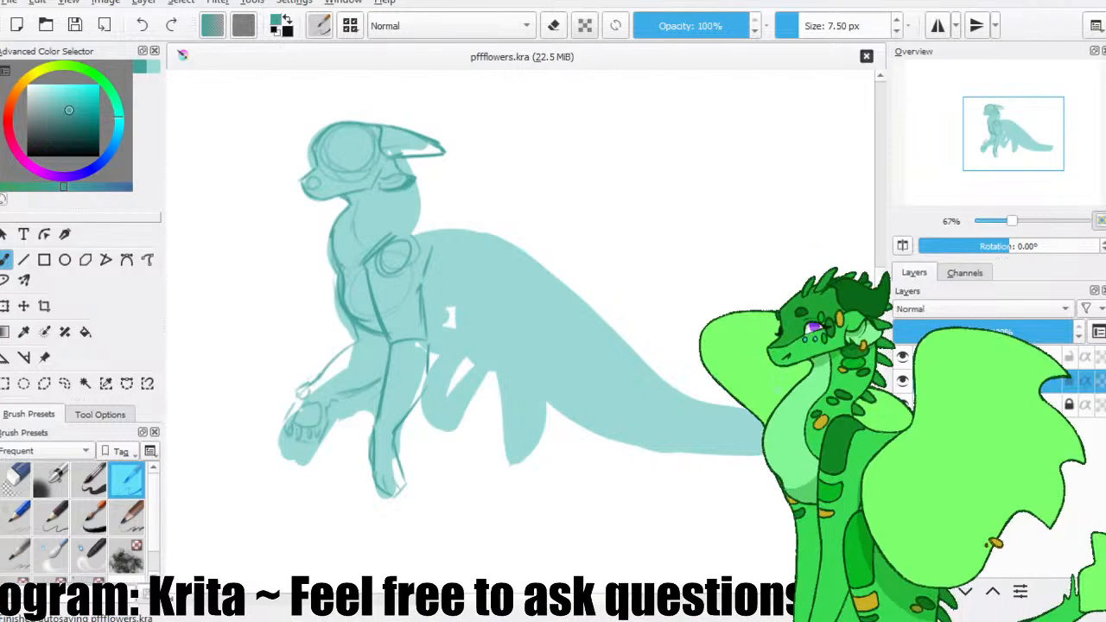
# Lower the opacity of Layer 2 so the flat teal body colour is pale, and save the file.
pyautogui.moveTo(961, 335); pyautogui.dragTo(942, 347)
pyautogui.click(75, 25)
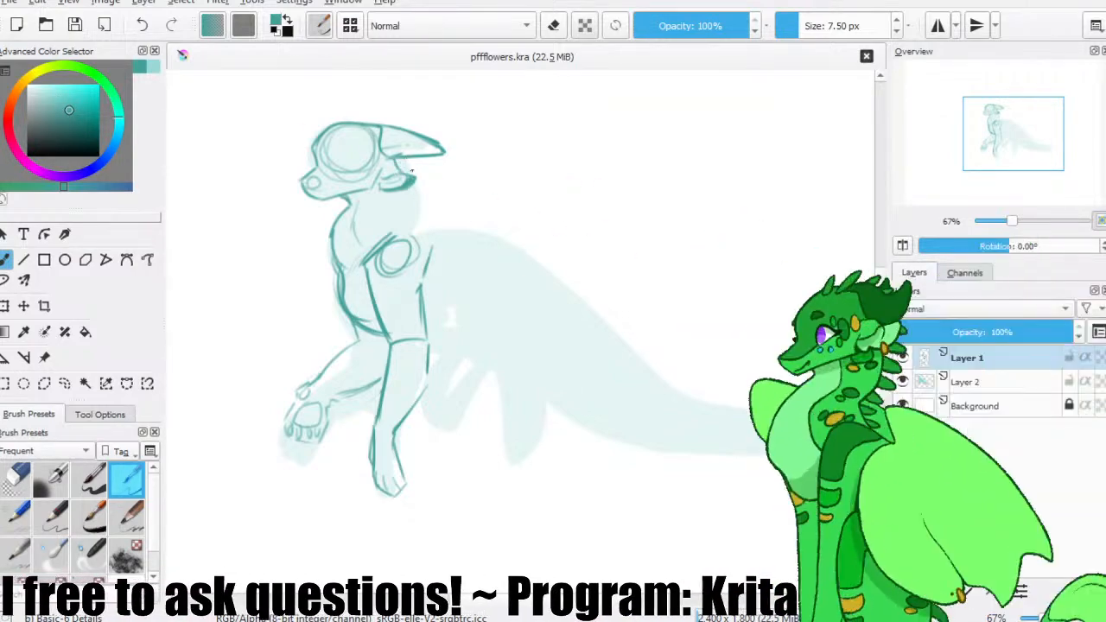
# On Layer 1, outline the back of the neck and the back line over the rump to the tail base, mirroring the view.
pyautogui.moveTo(416, 185); pyautogui.dragTo(420, 222)
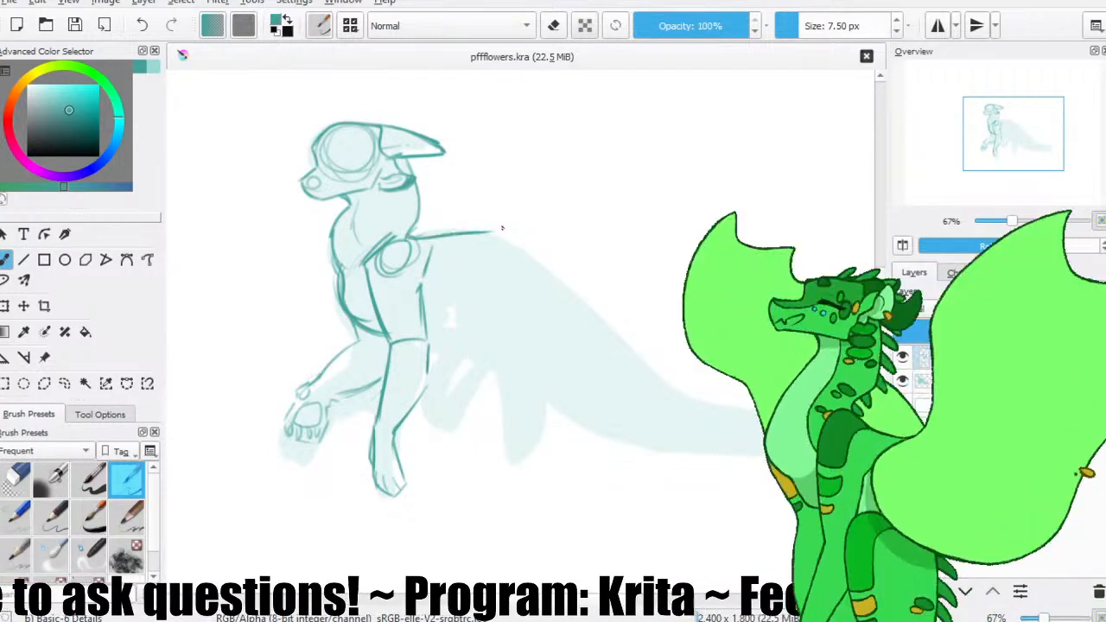
pyautogui.moveTo(430, 234); pyautogui.dragTo(512, 235)
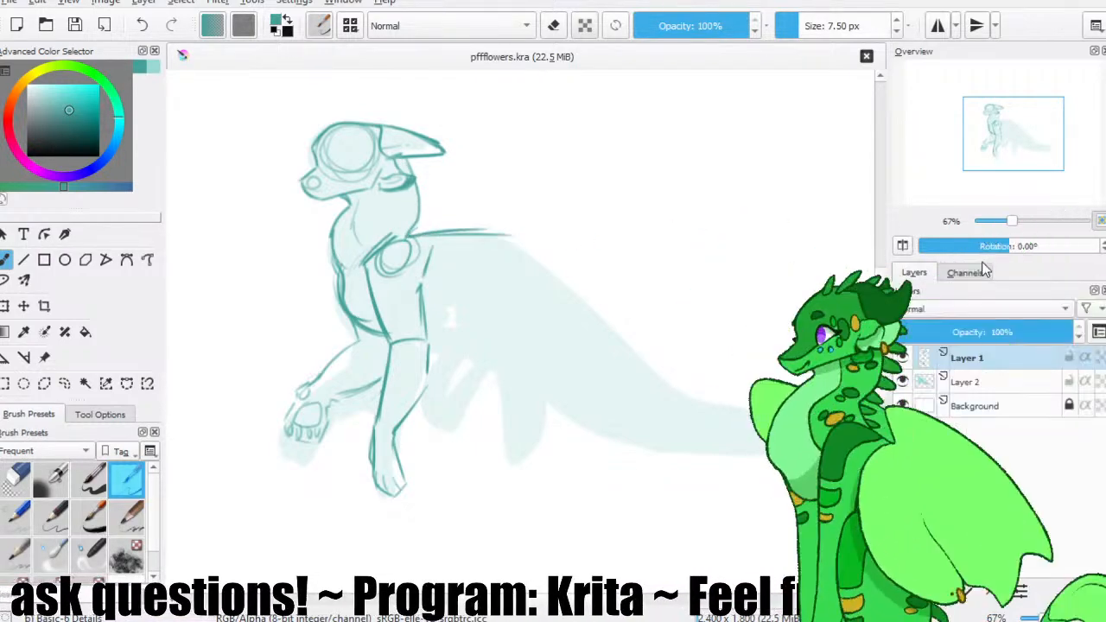
pyautogui.click(902, 245)
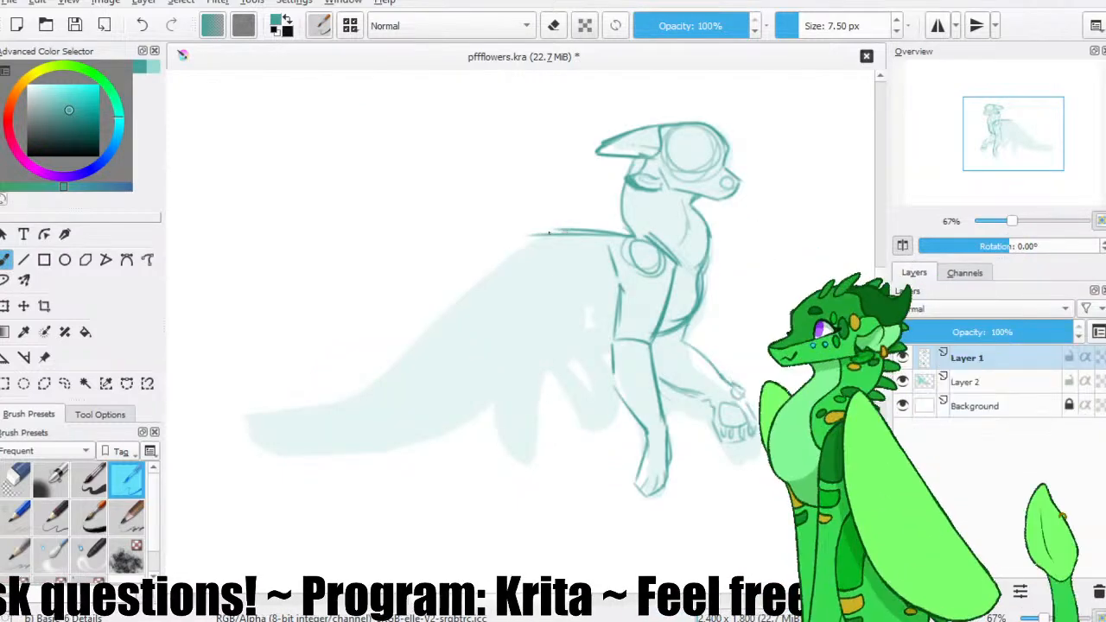
pyautogui.moveTo(528, 233); pyautogui.dragTo(391, 365)
# Sketch the near hind leg with its rounded thigh, straight lower leg and paw, undoing stray strokes.
pyautogui.moveTo(585, 275)
pyautogui.mouseDown()
pyautogui.moveTo(575, 332)
pyautogui.moveTo(556, 351)
pyautogui.moveTo(512, 345)
pyautogui.mouseUp()
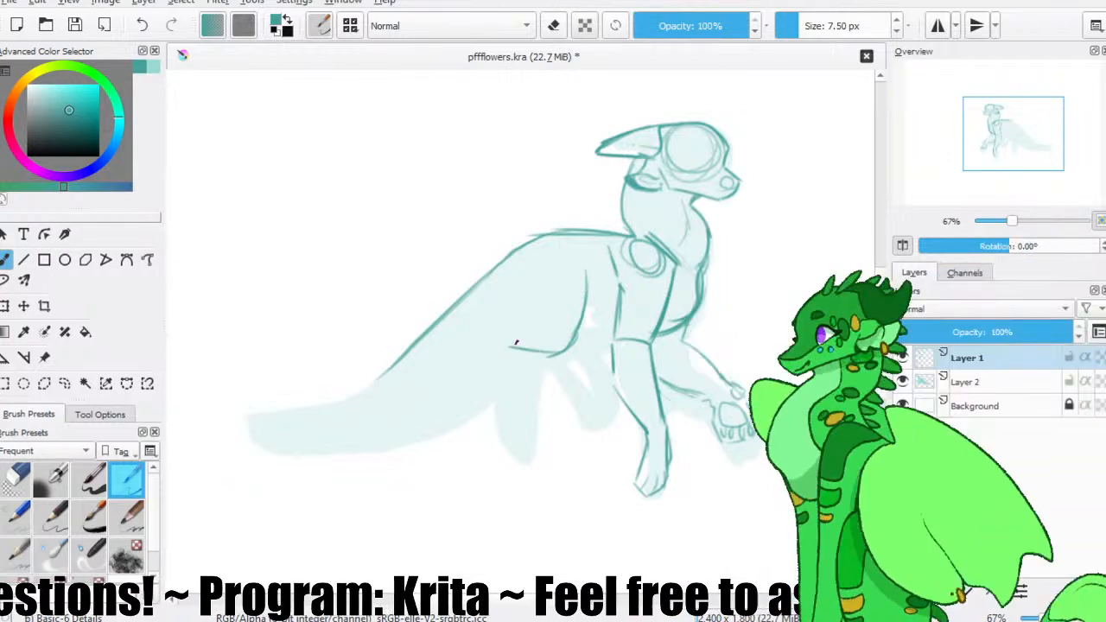
pyautogui.hotkey('ctrl', 'z')
pyautogui.moveTo(518, 291); pyautogui.dragTo(502, 458)
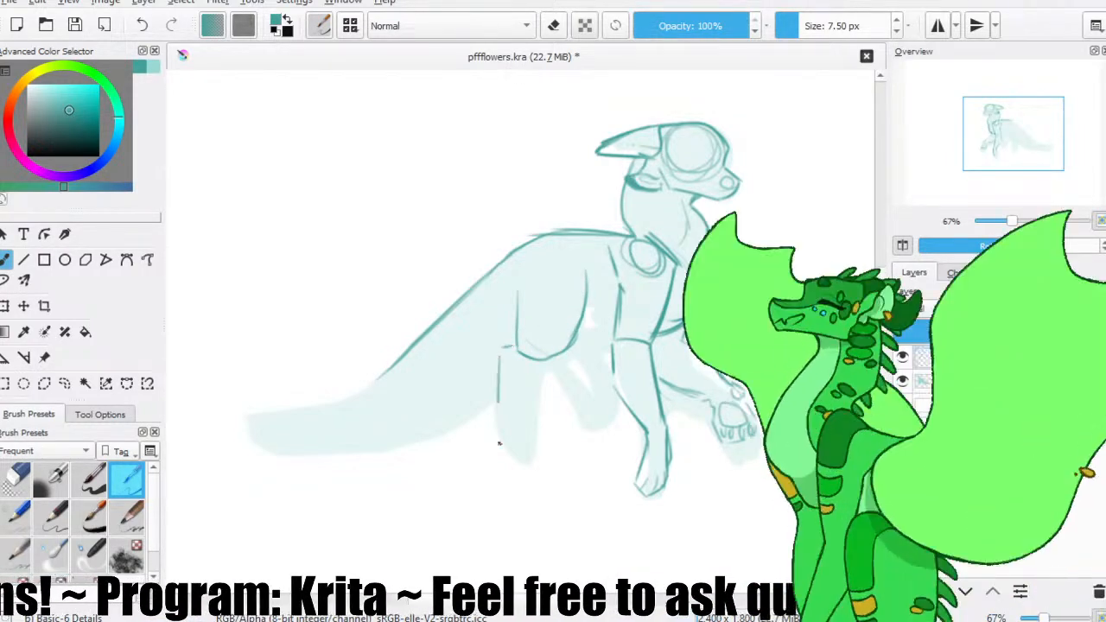
pyautogui.hotkey('ctrl', 'z')
pyautogui.moveTo(548, 359); pyautogui.dragTo(524, 470)
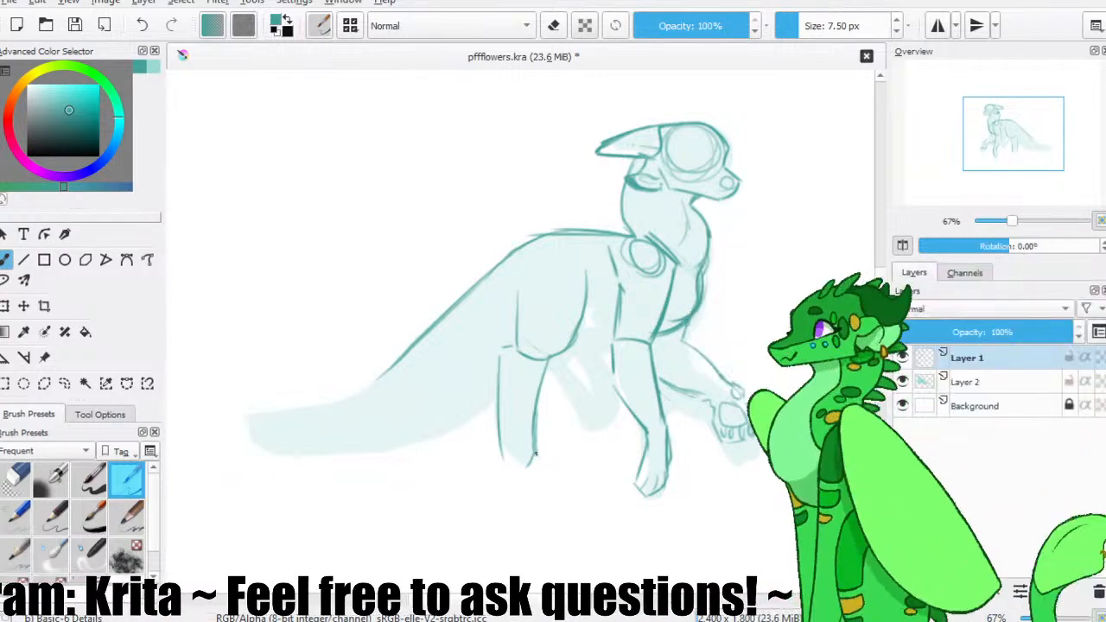
pyautogui.moveTo(524, 470); pyautogui.dragTo(502, 459)
pyautogui.moveTo(499, 396); pyautogui.dragTo(495, 455)
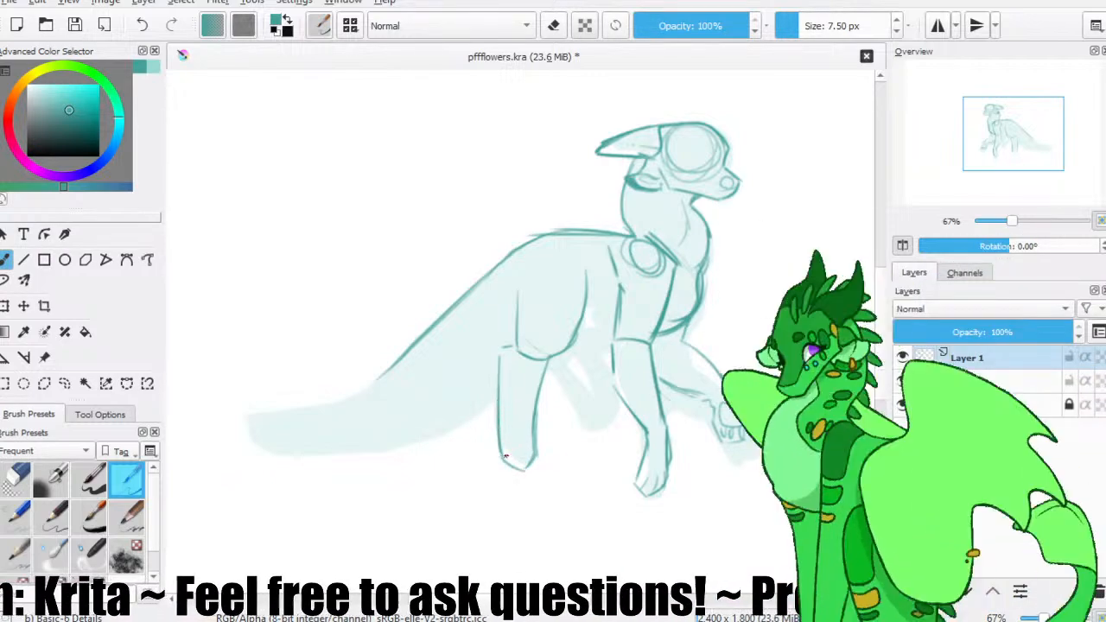
pyautogui.hotkey('ctrl', 'z')
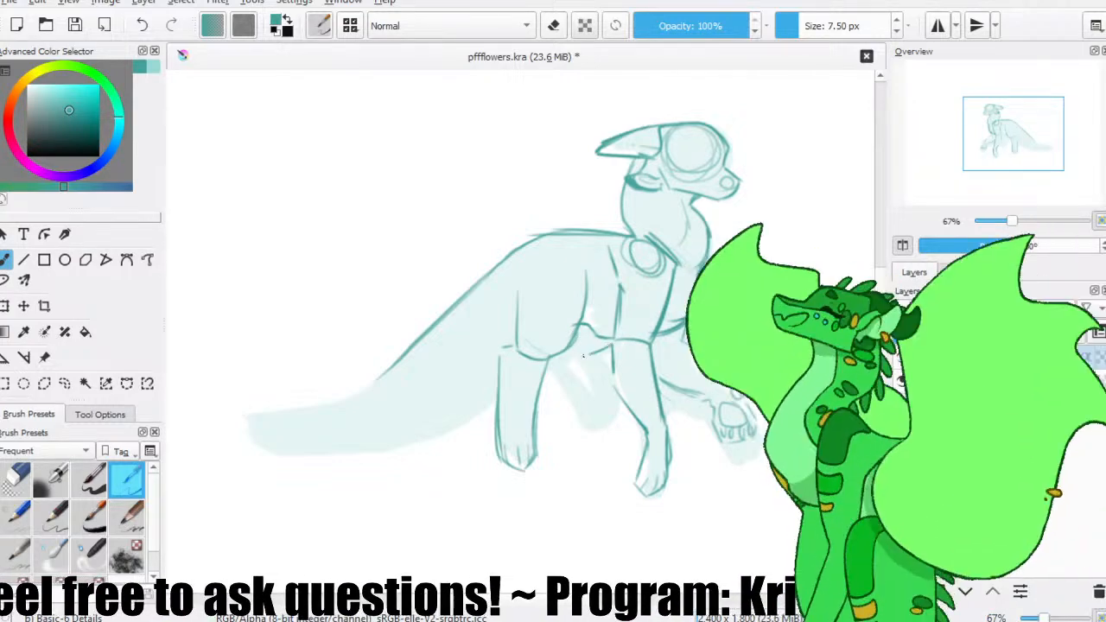
# Sketch the belly line and the far hind leg with its toes, reworking misplaced strokes.
pyautogui.hotkey('ctrl', 'z')
pyautogui.moveTo(589, 355); pyautogui.dragTo(609, 420)
pyautogui.moveTo(553, 359)
pyautogui.mouseDown()
pyautogui.moveTo(580, 425)
pyautogui.moveTo(613, 439)
pyautogui.mouseUp()
pyautogui.hotkey('ctrl', 'z')
pyautogui.hotkey('ctrl', 'z')
pyautogui.hotkey('ctrl', 'z')
pyautogui.moveTo(566, 388); pyautogui.dragTo(581, 421)
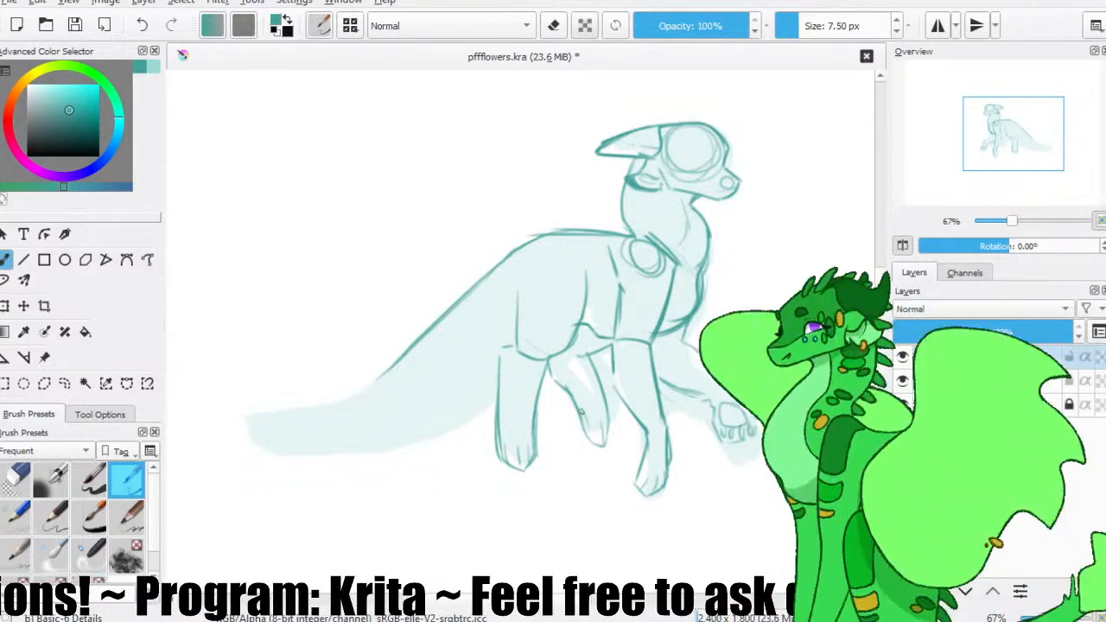
pyautogui.moveTo(520, 346); pyautogui.dragTo(508, 349)
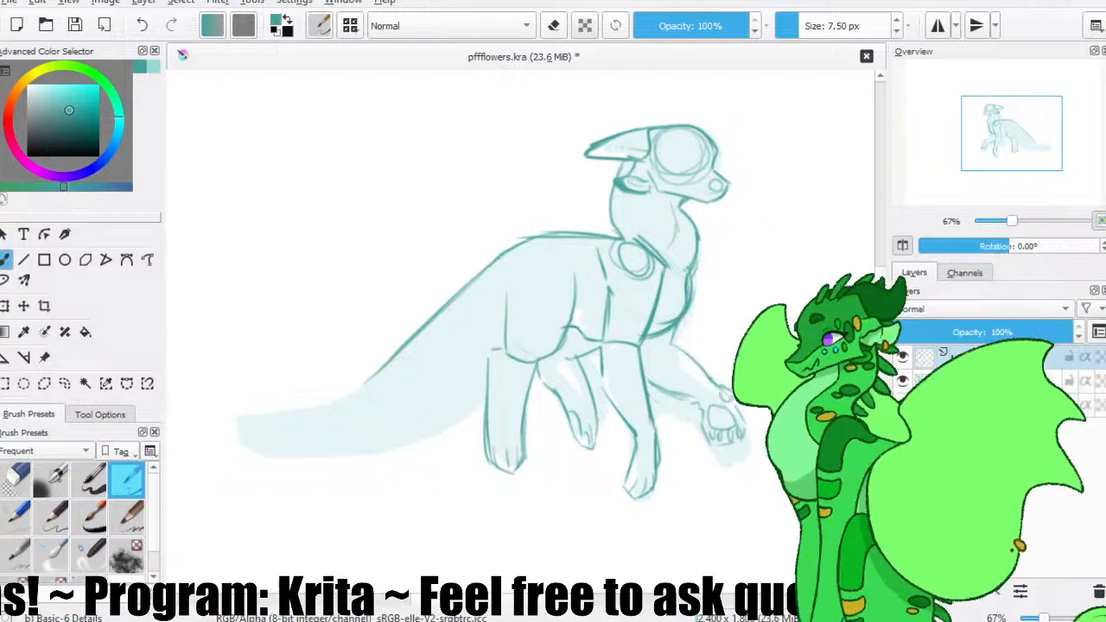
# Sketch the tail's upper and lower edges tapering to a pointed tip, redoing strokes, restore the unmirrored view, and save the file.
pyautogui.click(903, 246)
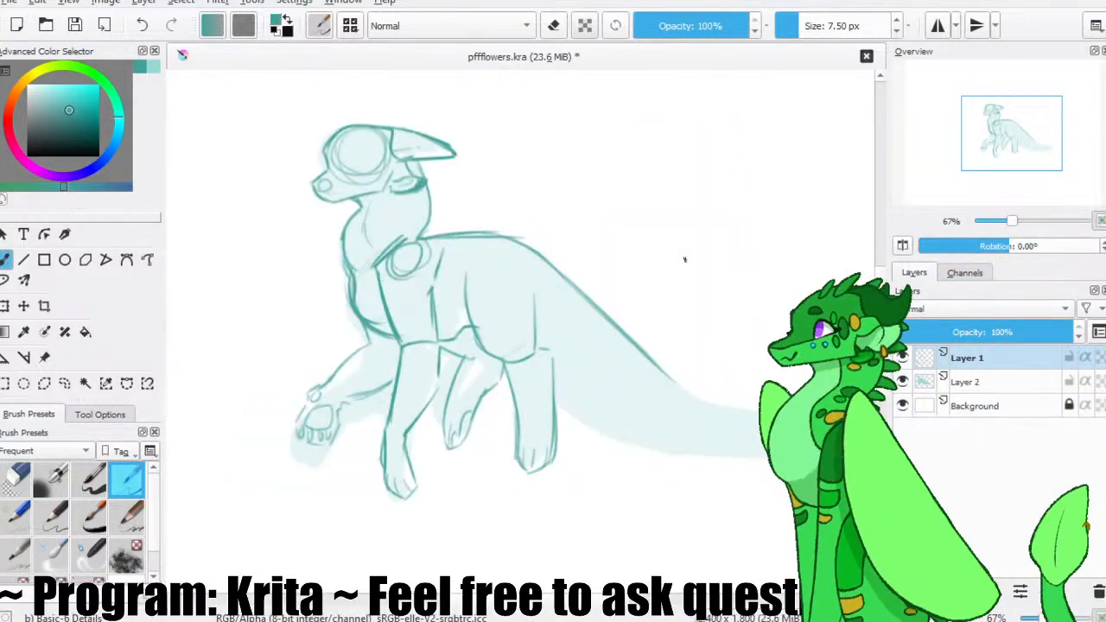
pyautogui.click(903, 247)
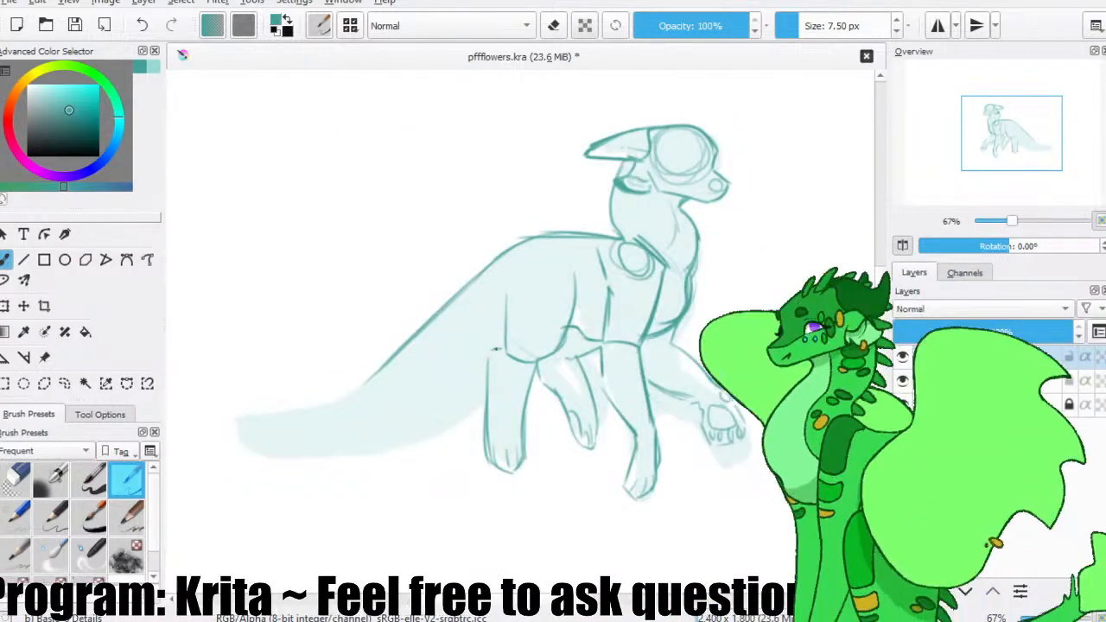
pyautogui.moveTo(489, 372)
pyautogui.mouseDown()
pyautogui.moveTo(381, 441)
pyautogui.moveTo(340, 441)
pyautogui.mouseUp()
pyautogui.hotkey('ctrl', 'z')
pyautogui.moveTo(445, 320); pyautogui.dragTo(271, 415)
pyautogui.hotkey('ctrl', 'z')
pyautogui.moveTo(410, 324); pyautogui.dragTo(233, 404)
pyautogui.hotkey('ctrl', 'z')
pyautogui.moveTo(400, 350); pyautogui.dragTo(242, 402)
pyautogui.hotkey('ctrl', 'z')
pyautogui.moveTo(425, 327); pyautogui.dragTo(220, 420)
pyautogui.moveTo(411, 334)
pyautogui.mouseDown()
pyautogui.moveTo(209, 412)
pyautogui.moveTo(278, 406)
pyautogui.mouseUp()
pyautogui.moveTo(205, 412)
pyautogui.mouseDown()
pyautogui.moveTo(387, 446)
pyautogui.moveTo(305, 458)
pyautogui.moveTo(399, 443)
pyautogui.moveTo(386, 434)
pyautogui.moveTo(405, 427)
pyautogui.mouseUp()
pyautogui.hotkey('ctrl', 'z')
pyautogui.hotkey('ctrl', 'z')
pyautogui.hotkey('ctrl', 'z')
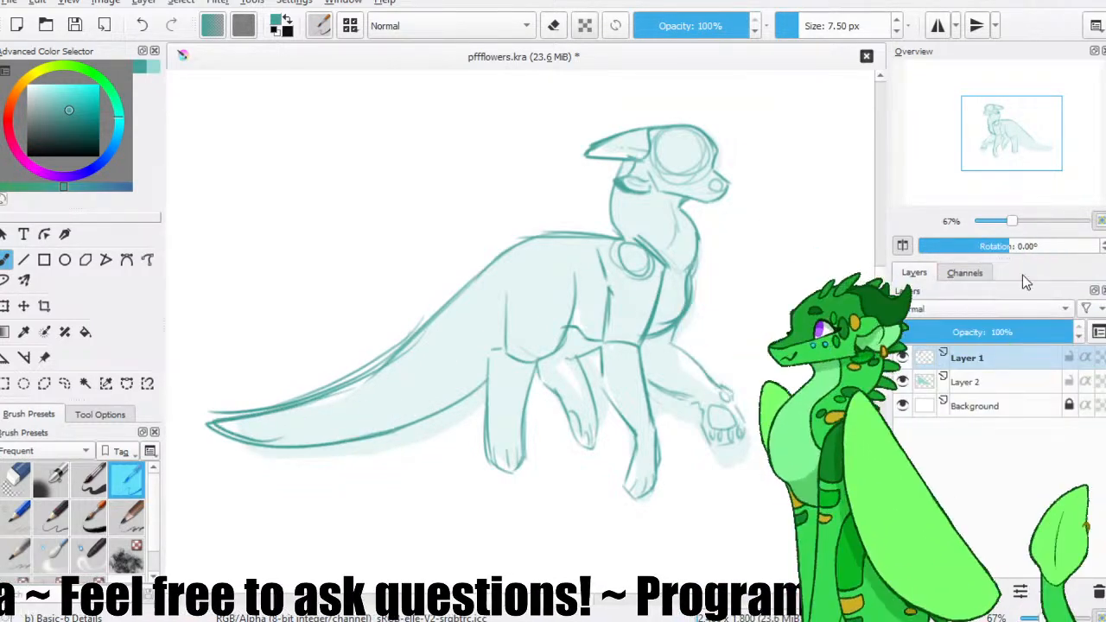
pyautogui.click(903, 246)
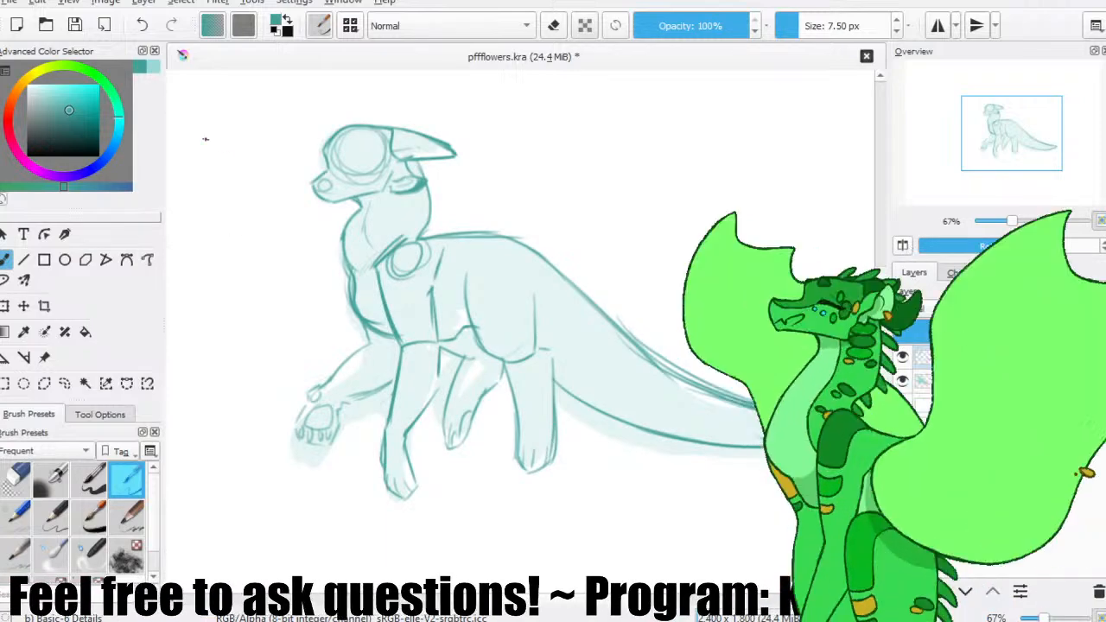
pyautogui.click(80, 27)
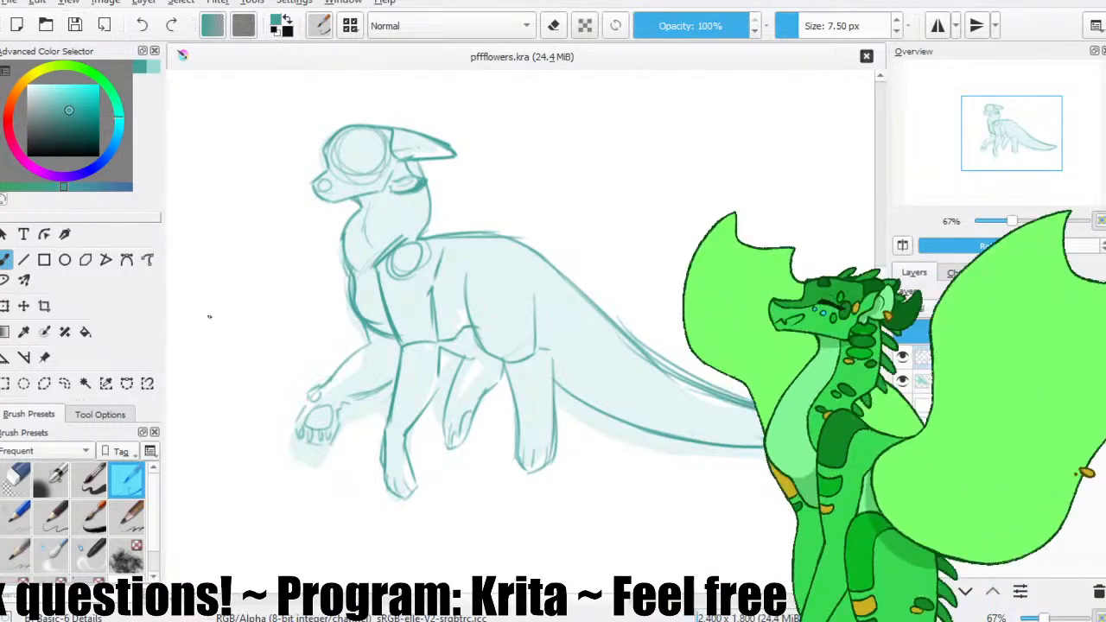
# Lasso the tail sketch on Layer 1, scale it down slightly to shorten the tail, apply the transform and clear the selection.
pyautogui.click(69, 385)
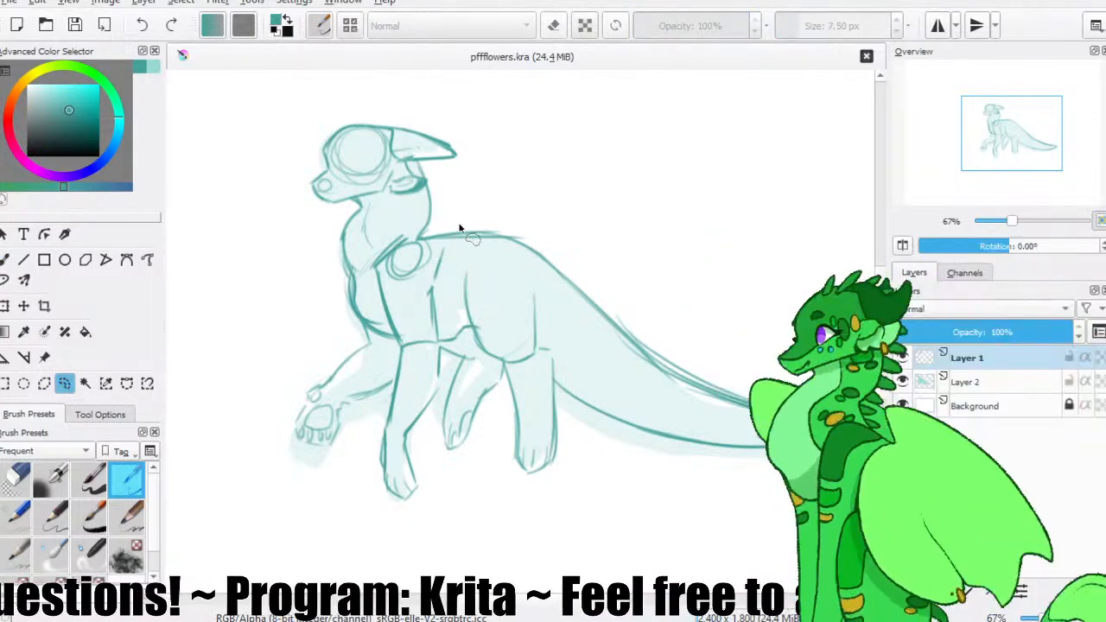
pyautogui.moveTo(463, 223)
pyautogui.mouseDown()
pyautogui.moveTo(424, 239)
pyautogui.moveTo(489, 248)
pyautogui.mouseUp()
pyautogui.moveTo(579, 319)
pyautogui.mouseDown()
pyautogui.moveTo(562, 377)
pyautogui.moveTo(644, 475)
pyautogui.mouseUp()
pyautogui.moveTo(790, 503)
pyautogui.mouseDown()
pyautogui.moveTo(612, 210)
pyautogui.moveTo(423, 231)
pyautogui.mouseUp()
pyautogui.hotkey('ctrl', 't')
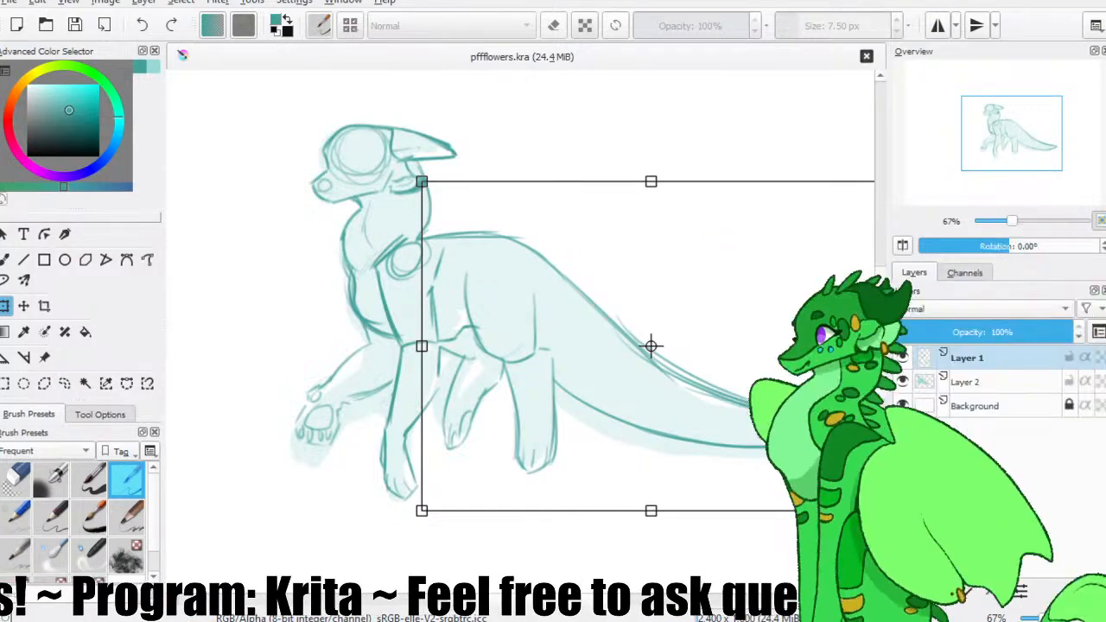
pyautogui.moveTo(650, 346); pyautogui.dragTo(591, 338)
pyautogui.moveTo(822, 504); pyautogui.dragTo(774, 467)
pyautogui.moveTo(483, 361); pyautogui.dragTo(486, 368)
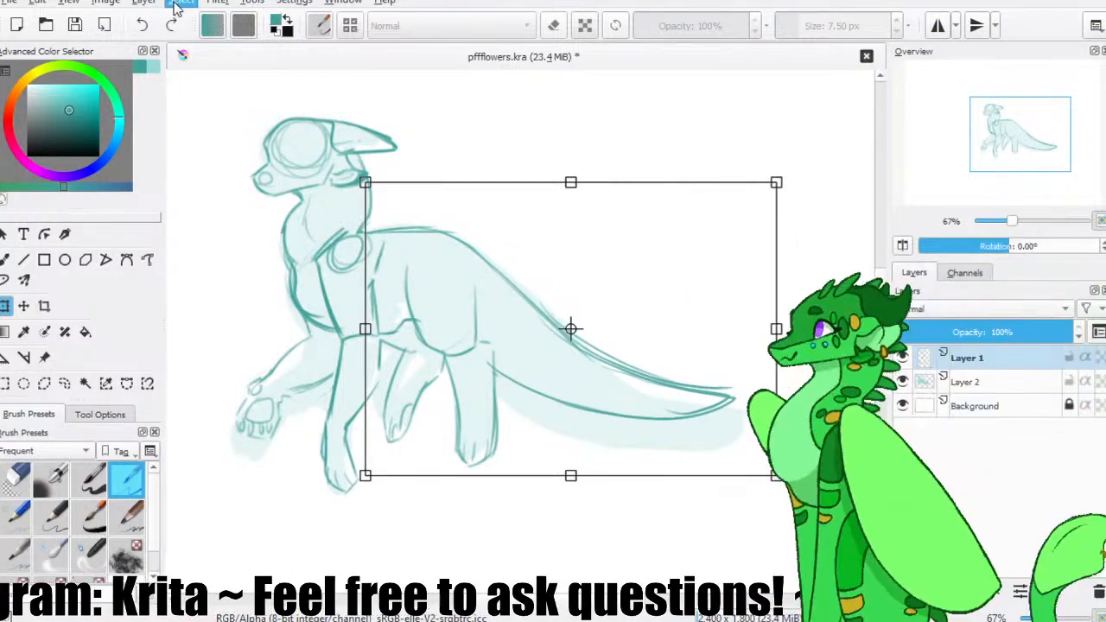
pyautogui.press('Return')
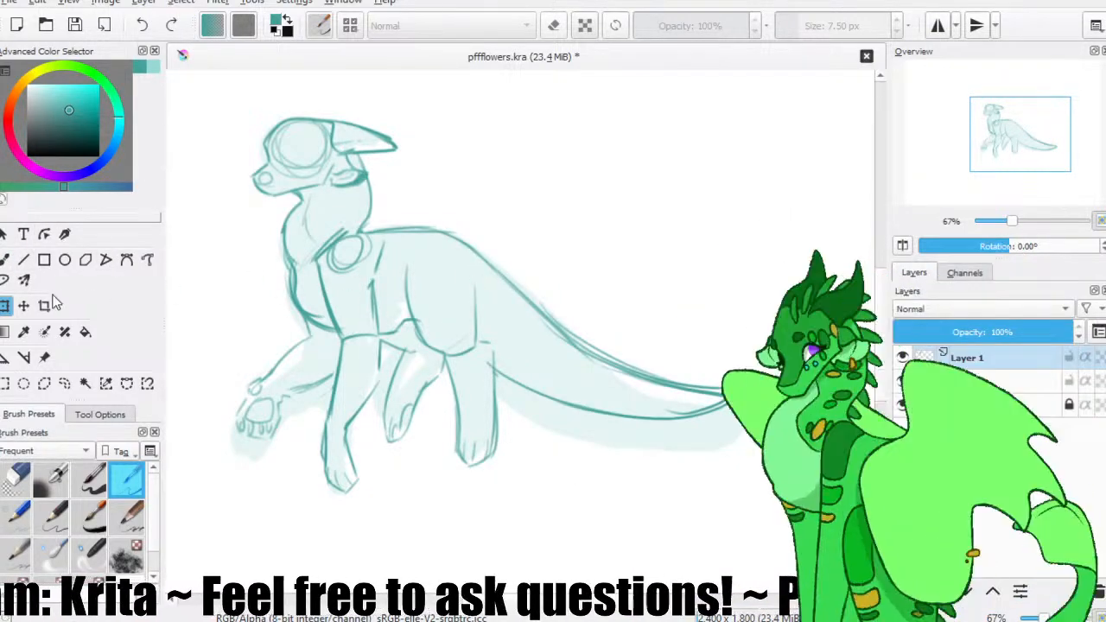
# Erase the tail's lower edge and redraw it as a deeper curve to the tip with the Basic-6 Details brush.
pyautogui.click(5, 260)
pyautogui.click(15, 480)
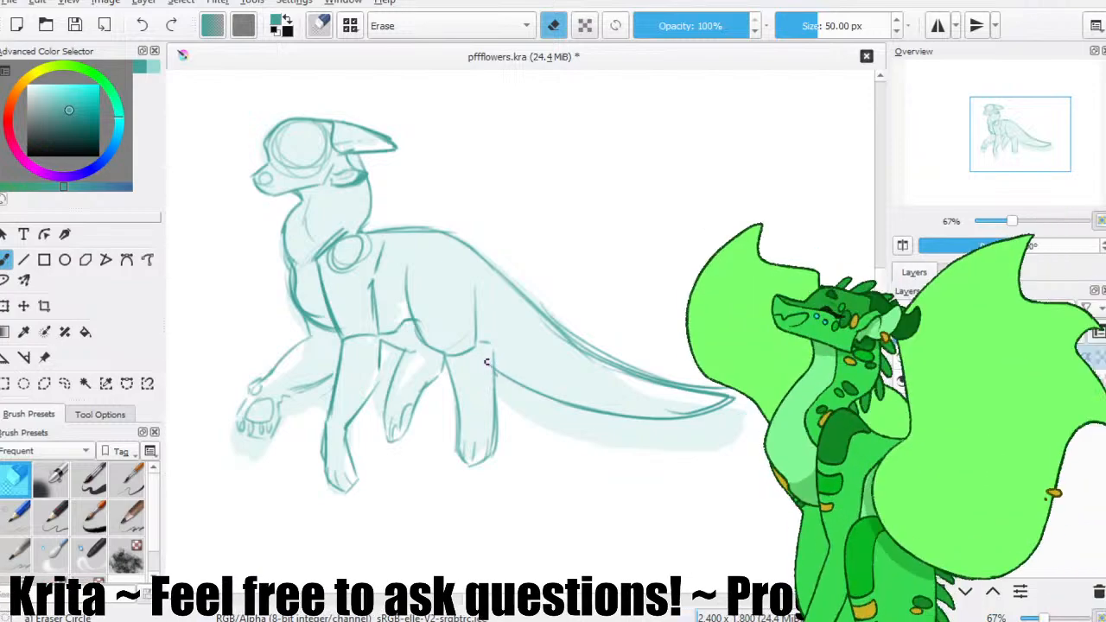
pyautogui.press('/')
pyautogui.press('/')
pyautogui.moveTo(528, 395); pyautogui.dragTo(691, 406)
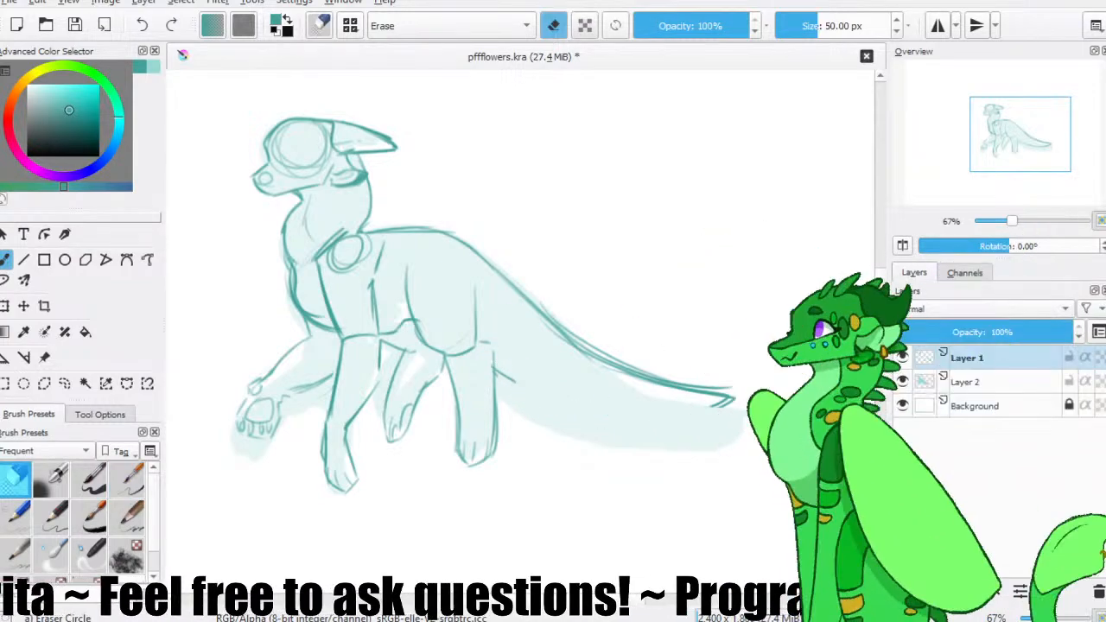
pyautogui.press('/')
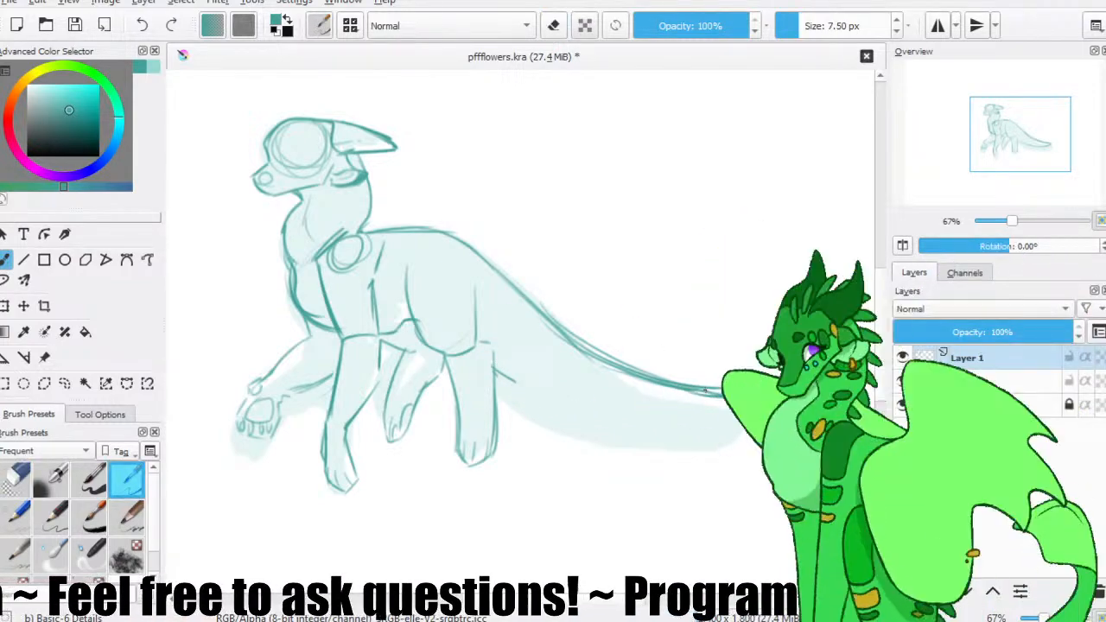
pyautogui.moveTo(733, 398)
pyautogui.mouseDown()
pyautogui.moveTo(670, 421)
pyautogui.moveTo(514, 385)
pyautogui.mouseUp()
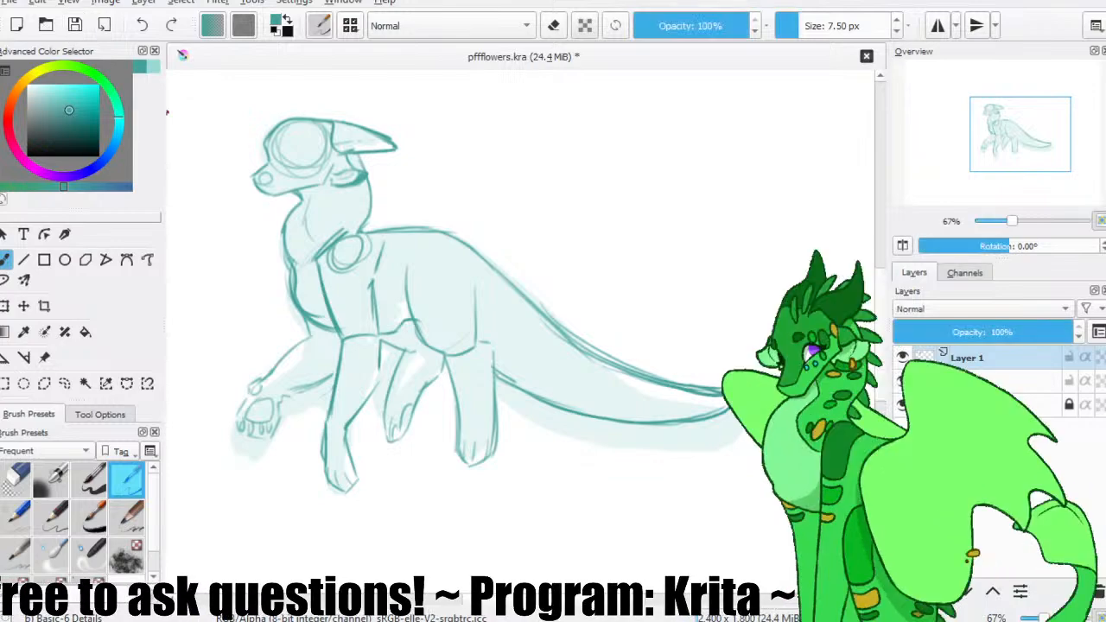
# Sketch the wing's bent arm rising from the shoulder and its arched leading edge above the back.
pyautogui.moveTo(570, 271); pyautogui.dragTo(608, 307)
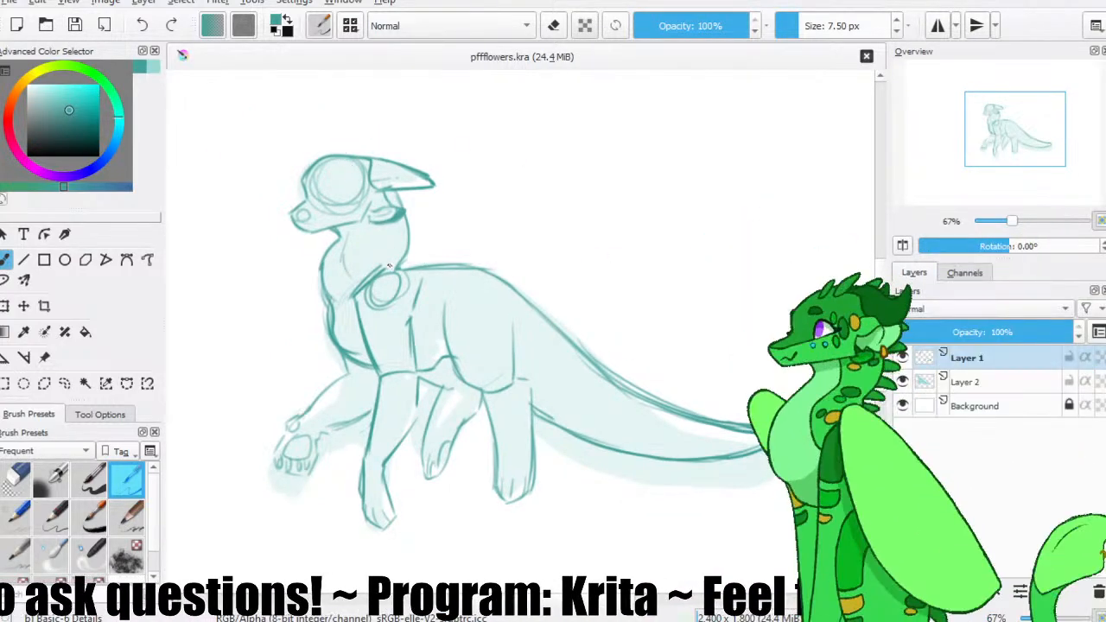
pyautogui.moveTo(398, 267); pyautogui.dragTo(444, 250)
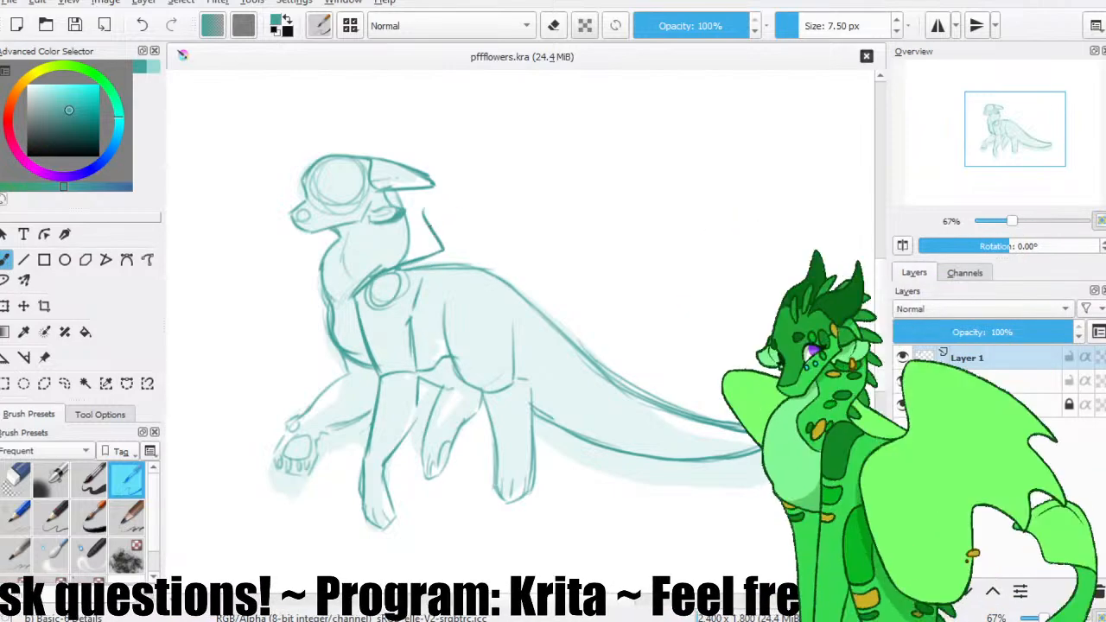
pyautogui.hotkey('ctrl', 'z')
pyautogui.moveTo(433, 206); pyautogui.dragTo(559, 139)
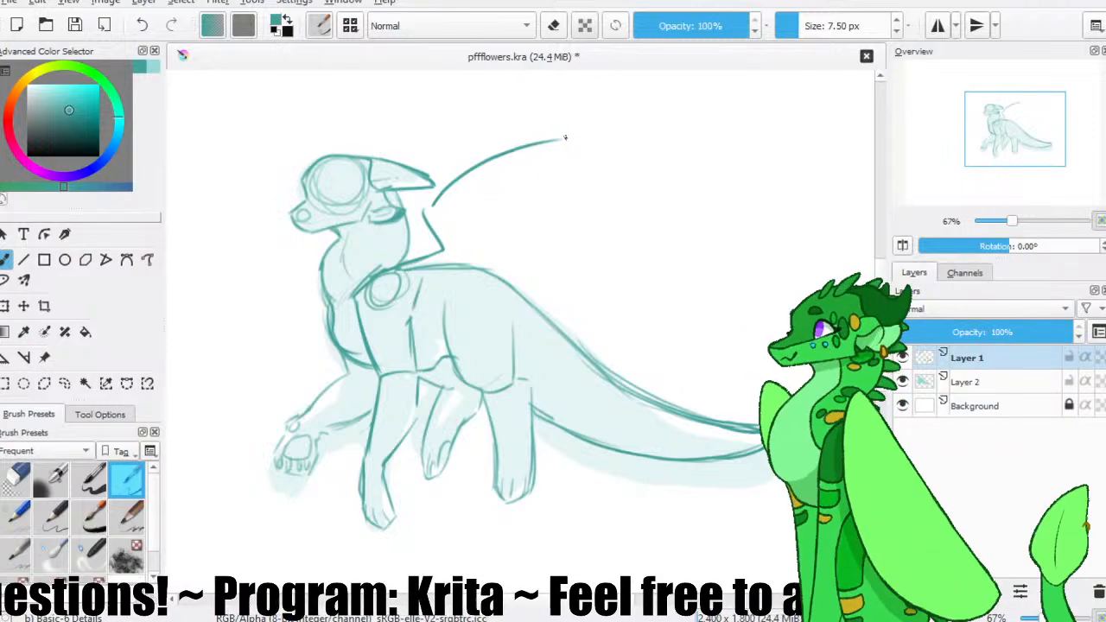
# Sketch the wing's scalloped outer edge with a hooked tip at the end of each finger, redoing misplaced strokes.
pyautogui.moveTo(572, 154)
pyautogui.mouseDown()
pyautogui.moveTo(550, 164)
pyautogui.moveTo(669, 181)
pyautogui.moveTo(662, 200)
pyautogui.mouseUp()
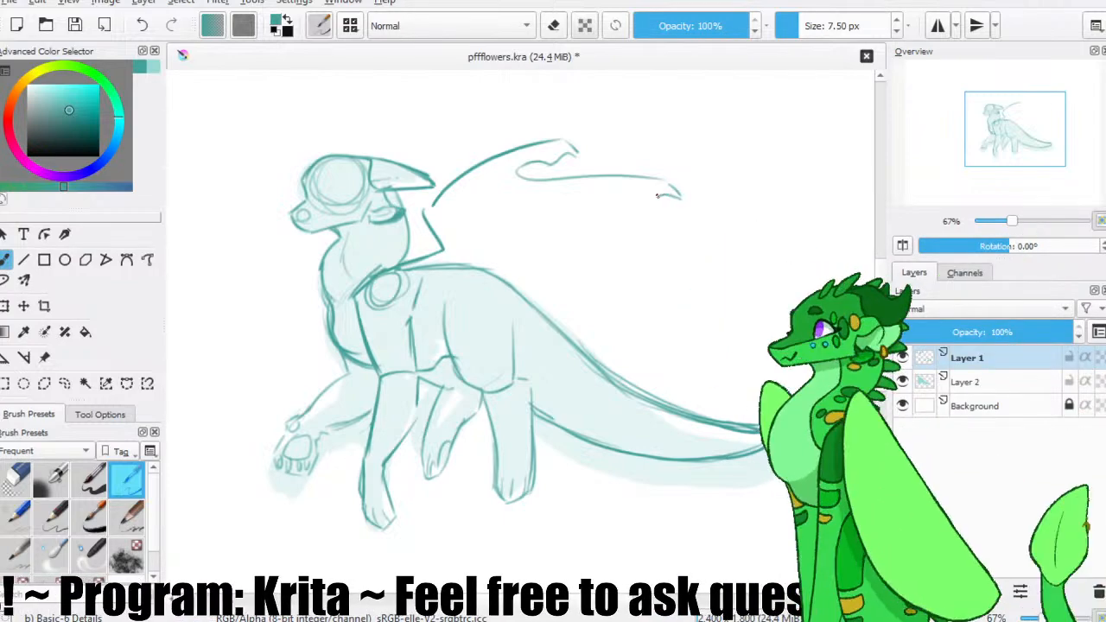
pyautogui.moveTo(654, 194); pyautogui.dragTo(691, 228)
pyautogui.hotkey('ctrl', 'z')
pyautogui.moveTo(659, 193)
pyautogui.mouseDown()
pyautogui.moveTo(600, 228)
pyautogui.moveTo(705, 262)
pyautogui.moveTo(721, 280)
pyautogui.mouseUp()
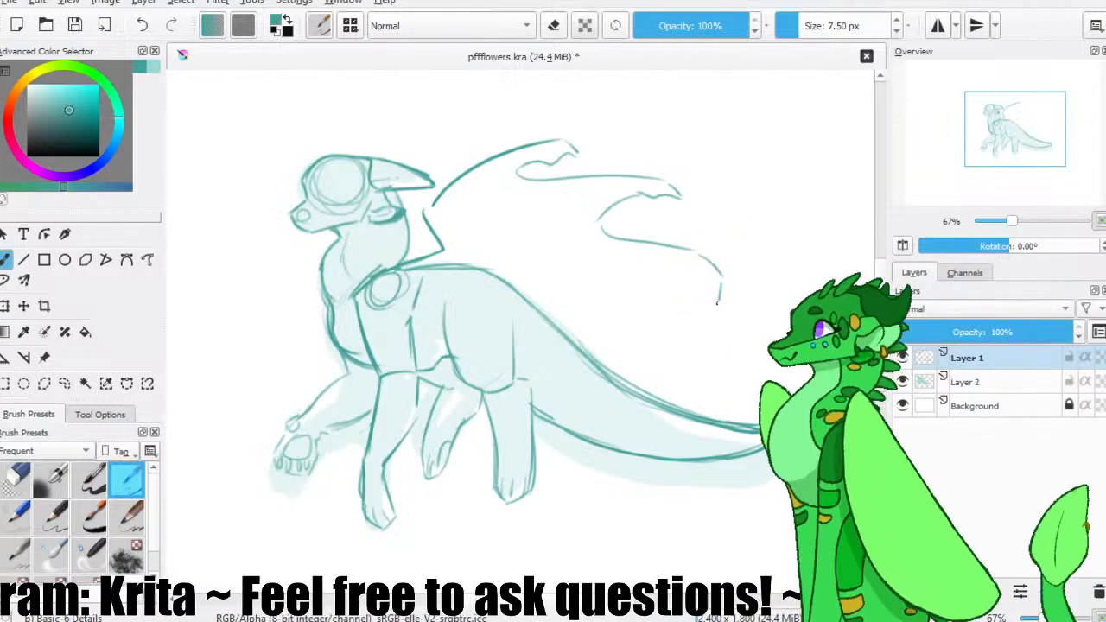
pyautogui.hotkey('ctrl', 'z')
pyautogui.moveTo(691, 271)
pyautogui.mouseDown()
pyautogui.moveTo(603, 306)
pyautogui.moveTo(620, 347)
pyautogui.mouseUp()
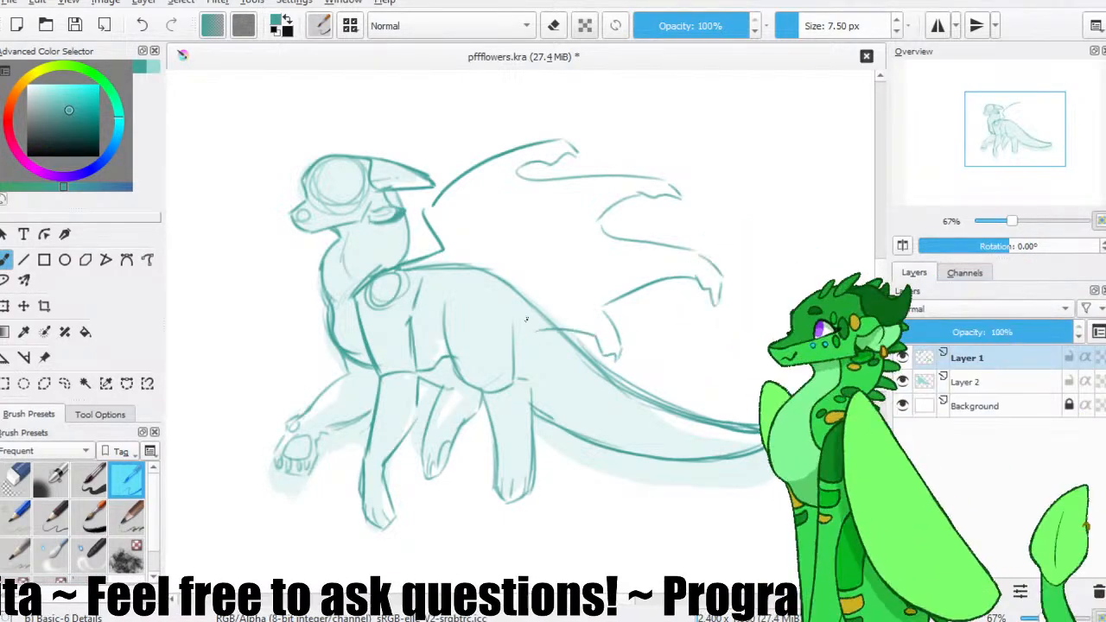
# Draw the wing's lower edge across the flank, erase the body lines beneath it, join it to the shoulder, and save the file.
pyautogui.moveTo(530, 352); pyautogui.dragTo(481, 324)
pyautogui.hotkey('ctrl', 'z')
pyautogui.moveTo(604, 355); pyautogui.dragTo(542, 335)
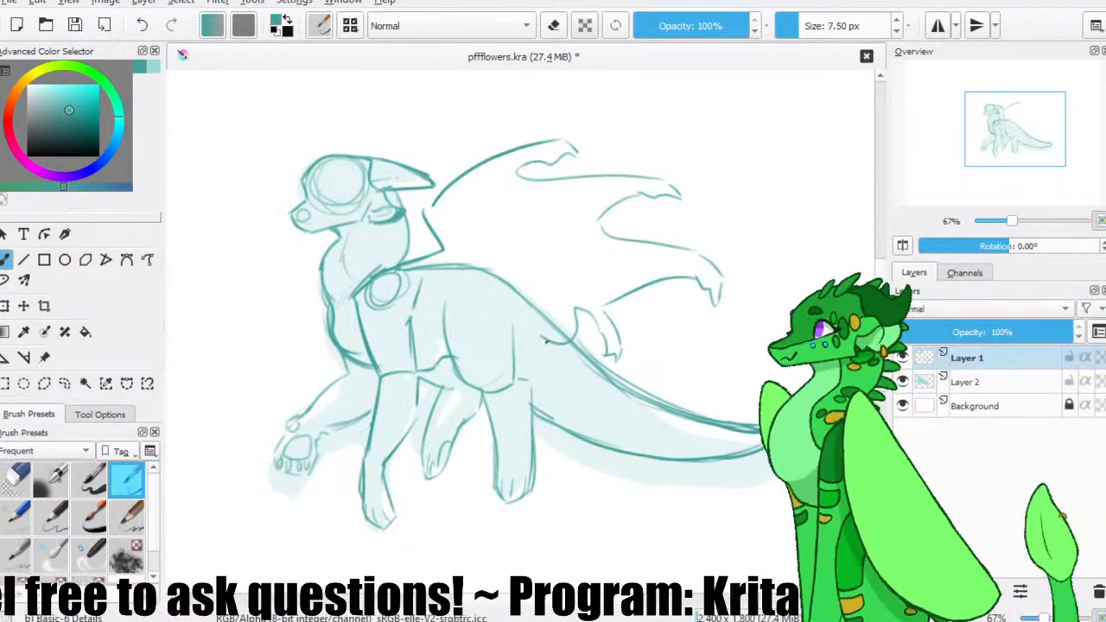
pyautogui.press('e')
pyautogui.moveTo(439, 274)
pyautogui.mouseDown()
pyautogui.moveTo(478, 270)
pyautogui.moveTo(553, 327)
pyautogui.moveTo(493, 325)
pyautogui.moveTo(446, 303)
pyautogui.moveTo(568, 341)
pyautogui.mouseUp()
pyautogui.press('/')
pyautogui.moveTo(420, 307); pyautogui.dragTo(452, 269)
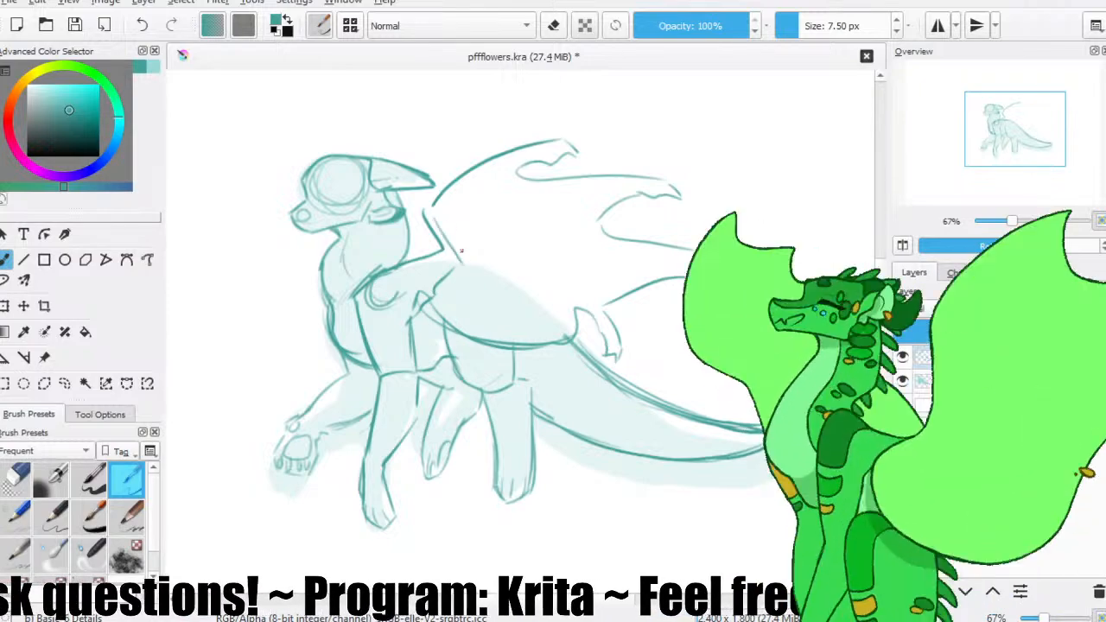
pyautogui.click(76, 26)
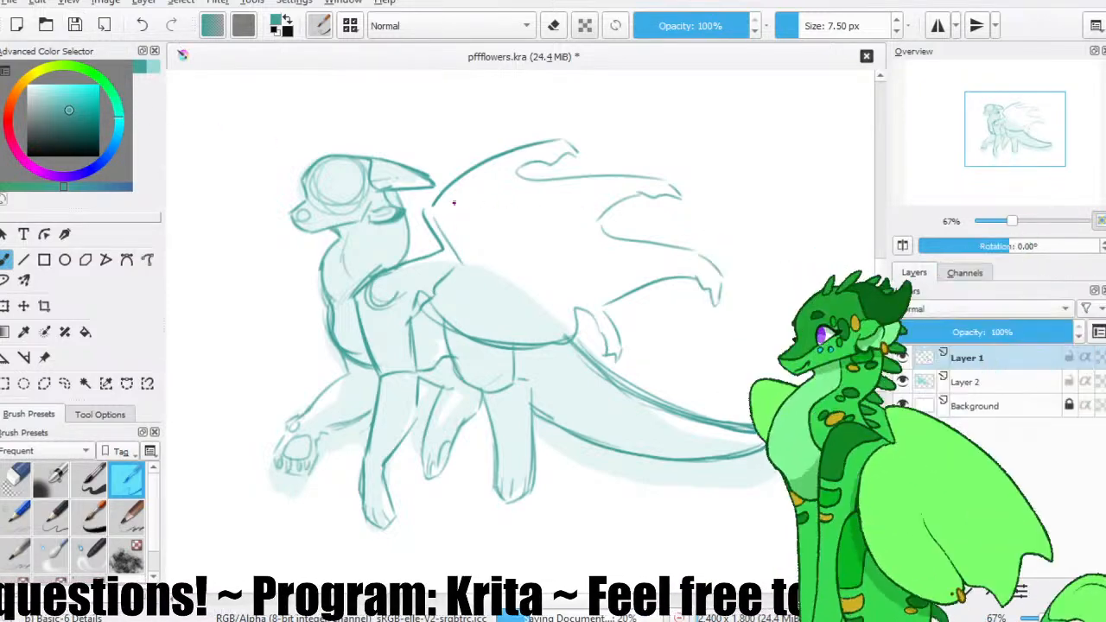
# Sketch the finger lines fanning across the wing membrane from the wing joint, and save the file.
pyautogui.moveTo(447, 215); pyautogui.dragTo(617, 183)
pyautogui.moveTo(468, 233); pyautogui.dragTo(639, 261)
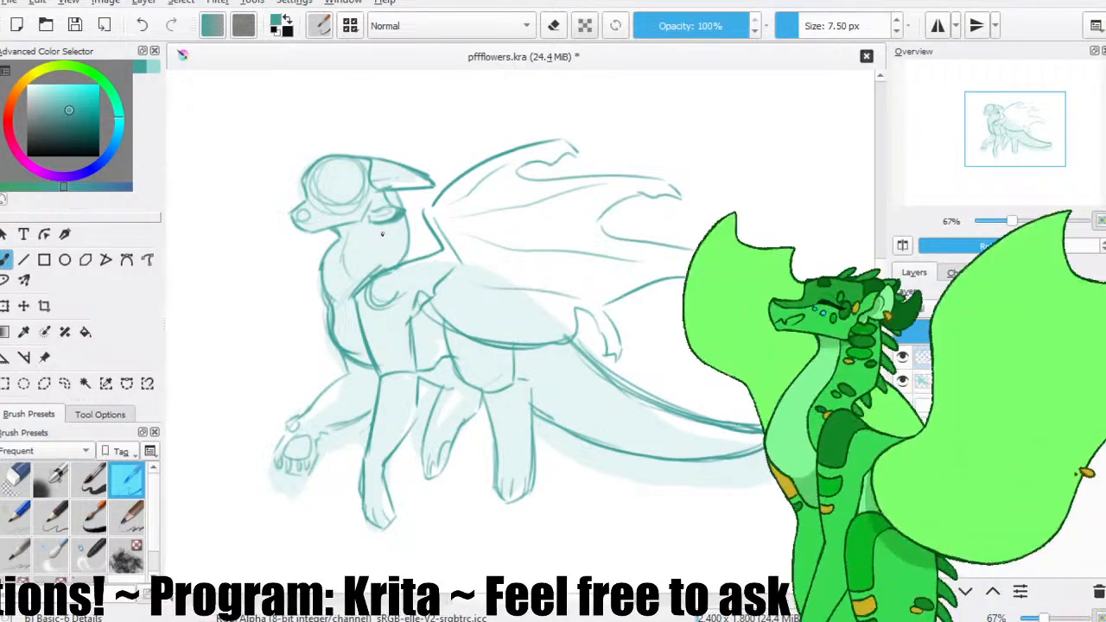
pyautogui.click(76, 26)
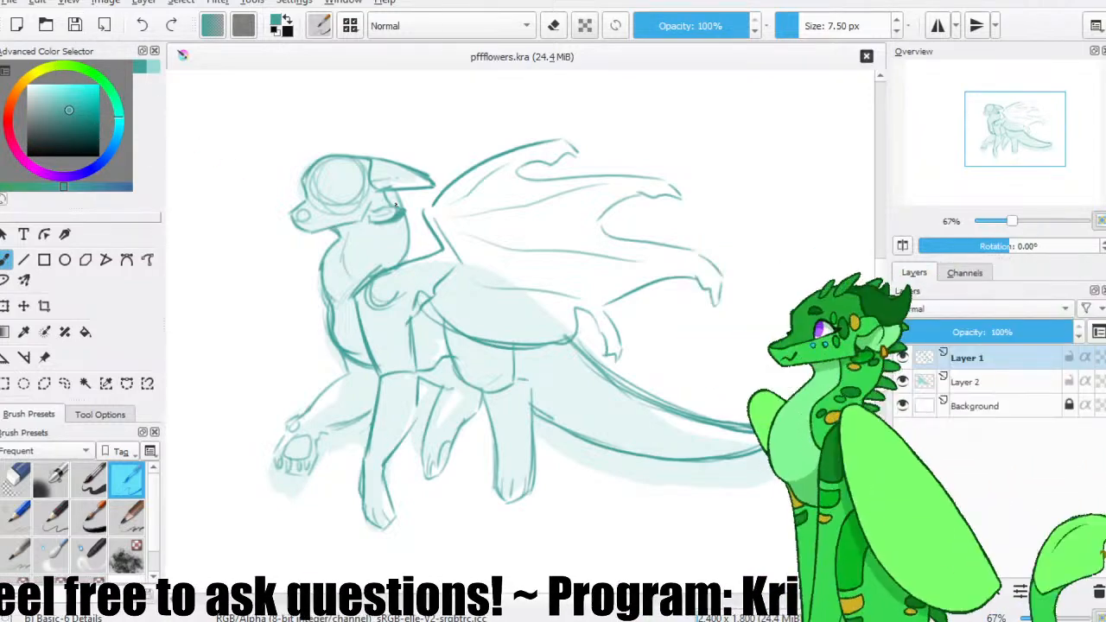
# Sketch the hooked tips of the far wing behind the head and the near wing, redoing misplaced strokes, and save the file.
pyautogui.moveTo(371, 156); pyautogui.dragTo(412, 140)
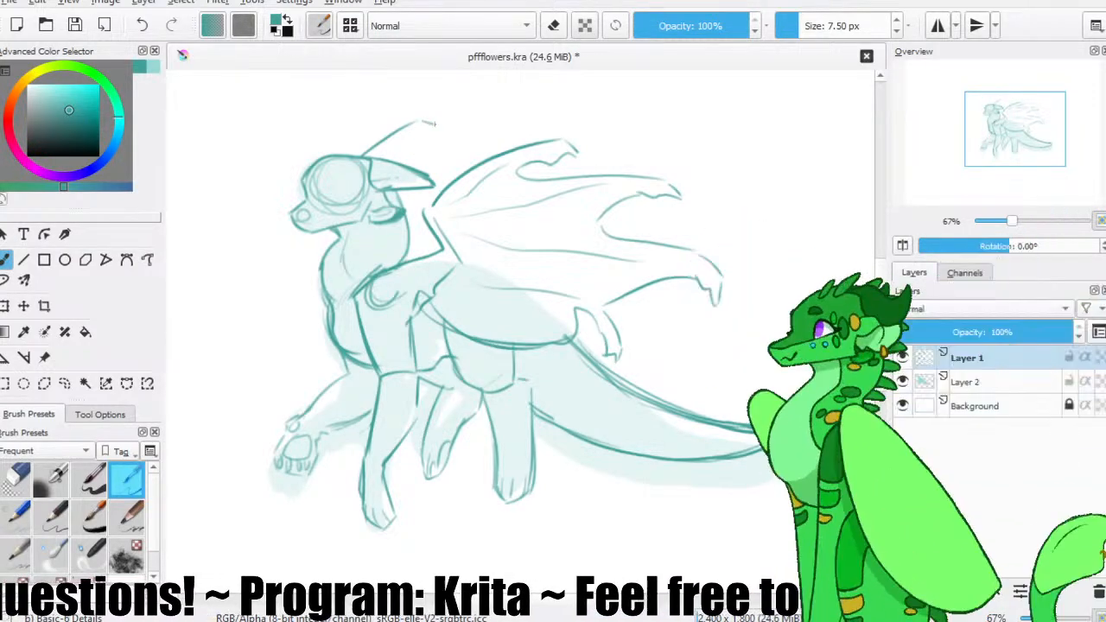
pyautogui.moveTo(410, 144)
pyautogui.mouseDown()
pyautogui.moveTo(475, 132)
pyautogui.moveTo(404, 162)
pyautogui.moveTo(498, 123)
pyautogui.moveTo(551, 127)
pyautogui.moveTo(521, 131)
pyautogui.mouseUp()
pyautogui.hotkey('ctrl', 'z')
pyautogui.hotkey('ctrl', 'z')
pyautogui.hotkey('ctrl', 'z')
pyautogui.hotkey('ctrl', 'z')
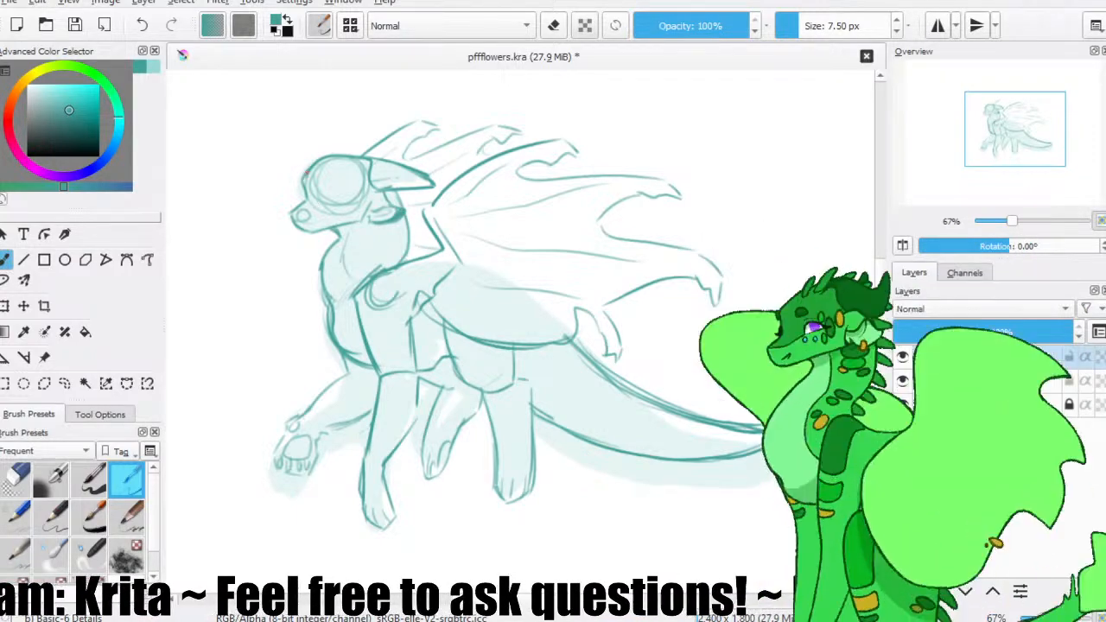
pyautogui.click(75, 25)
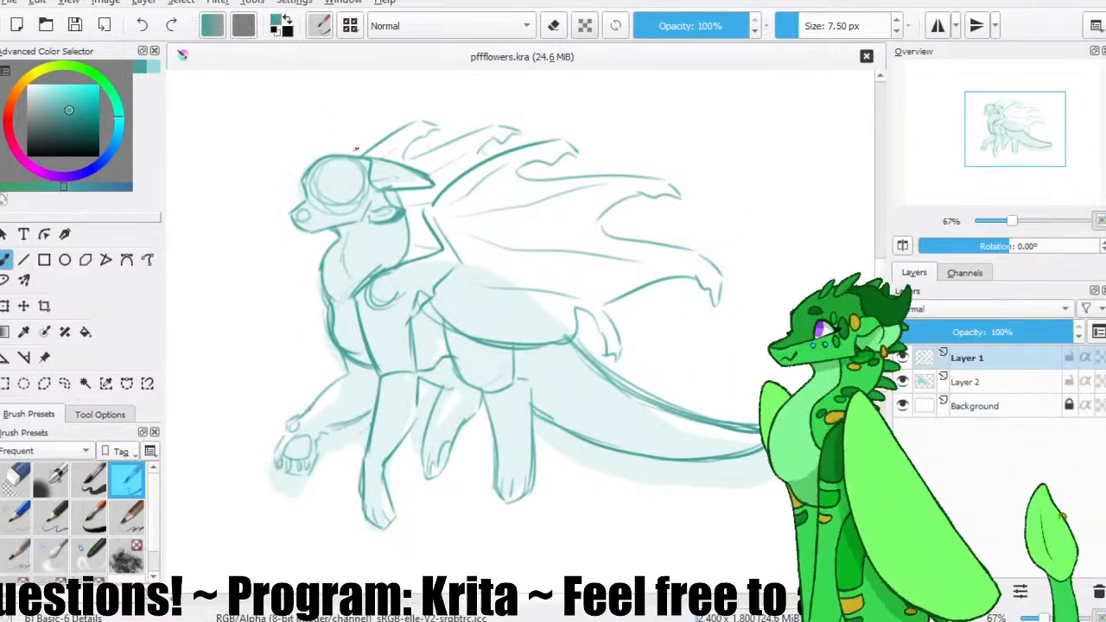
# Add small curved spikes on top of the head, down the back of the neck and along the tail, and save the file.
pyautogui.moveTo(332, 156)
pyautogui.mouseDown()
pyautogui.moveTo(349, 145)
pyautogui.moveTo(378, 152)
pyautogui.moveTo(368, 158)
pyautogui.mouseUp()
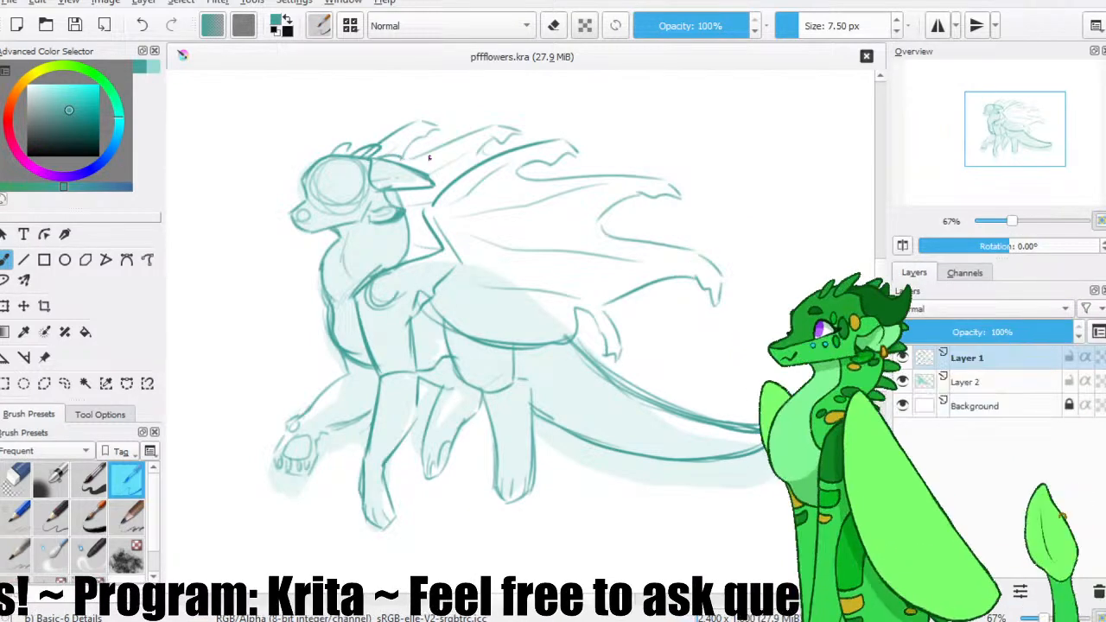
pyautogui.moveTo(400, 191)
pyautogui.mouseDown()
pyautogui.moveTo(422, 207)
pyautogui.moveTo(410, 203)
pyautogui.moveTo(416, 222)
pyautogui.moveTo(407, 218)
pyautogui.moveTo(423, 240)
pyautogui.mouseUp()
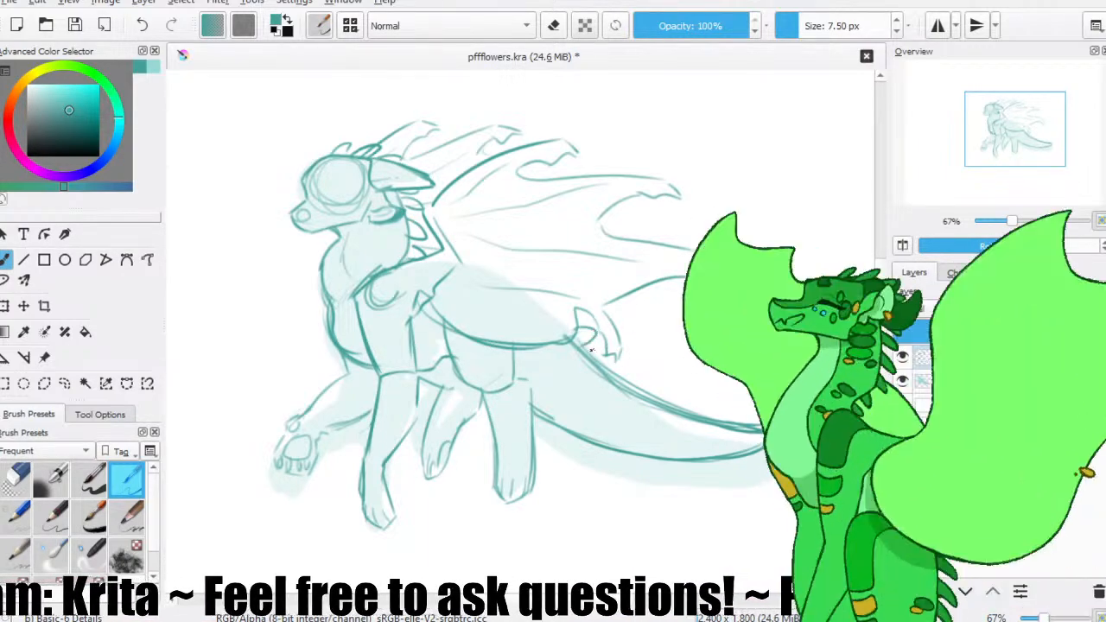
pyautogui.moveTo(611, 357); pyautogui.dragTo(639, 369)
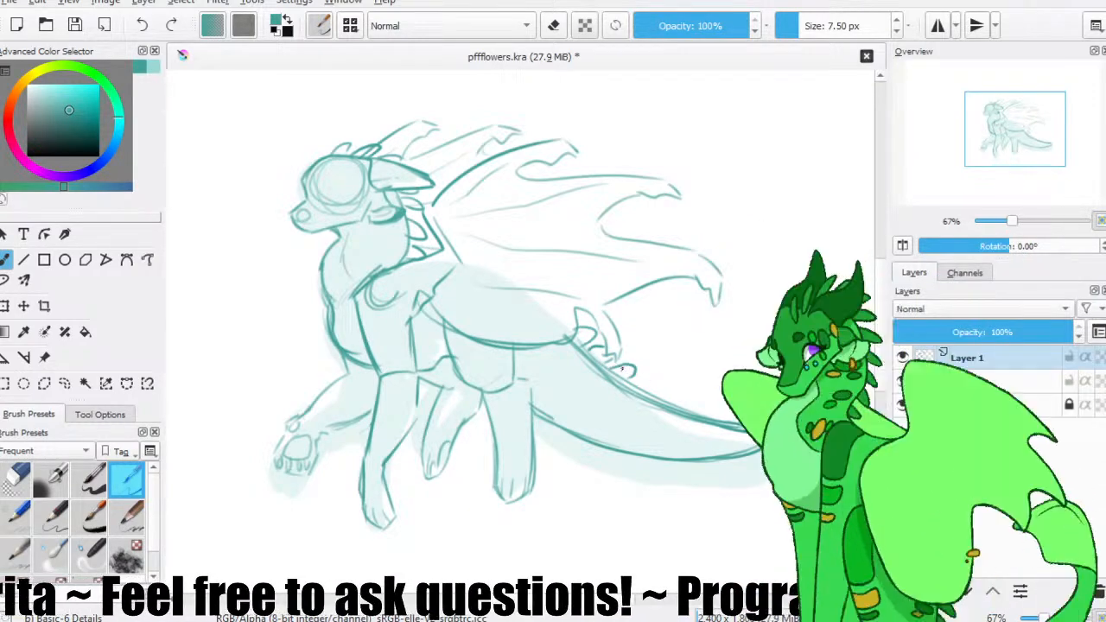
pyautogui.moveTo(631, 369)
pyautogui.mouseDown()
pyautogui.moveTo(628, 378)
pyautogui.moveTo(666, 391)
pyautogui.mouseUp()
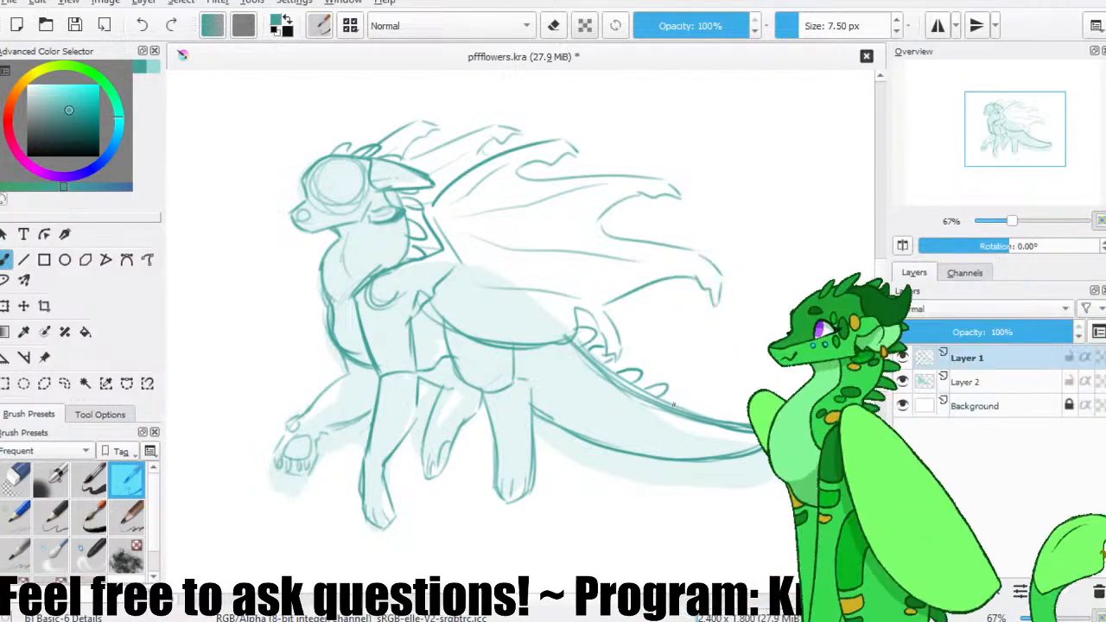
pyautogui.moveTo(653, 388); pyautogui.dragTo(696, 400)
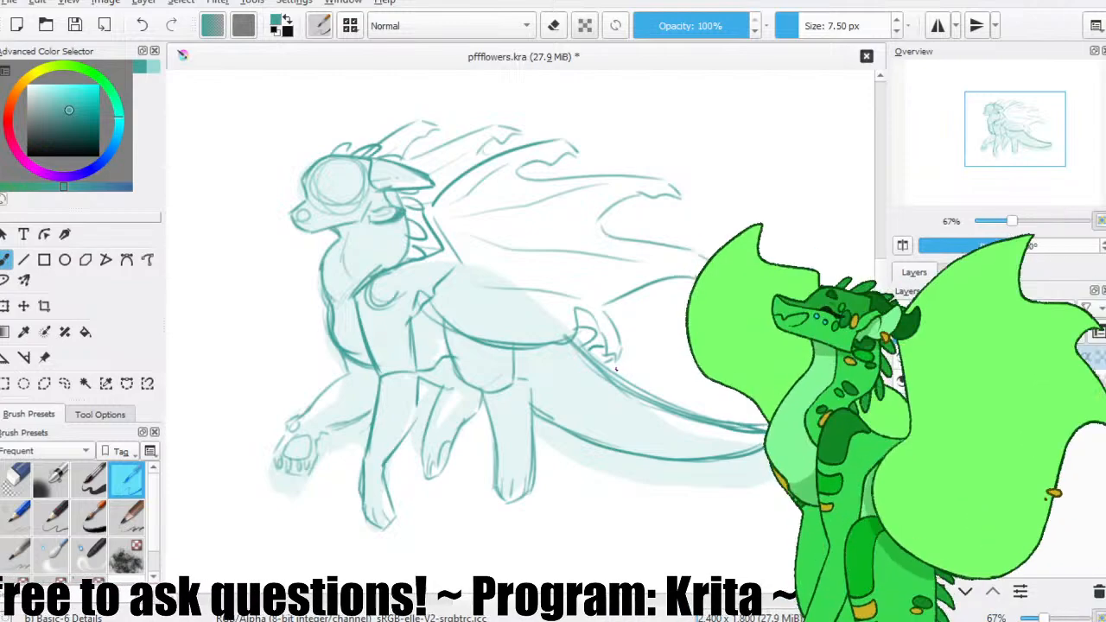
pyautogui.moveTo(624, 374)
pyautogui.mouseDown()
pyautogui.moveTo(675, 388)
pyautogui.moveTo(662, 395)
pyautogui.moveTo(706, 407)
pyautogui.moveTo(697, 413)
pyautogui.moveTo(750, 421)
pyautogui.mouseUp()
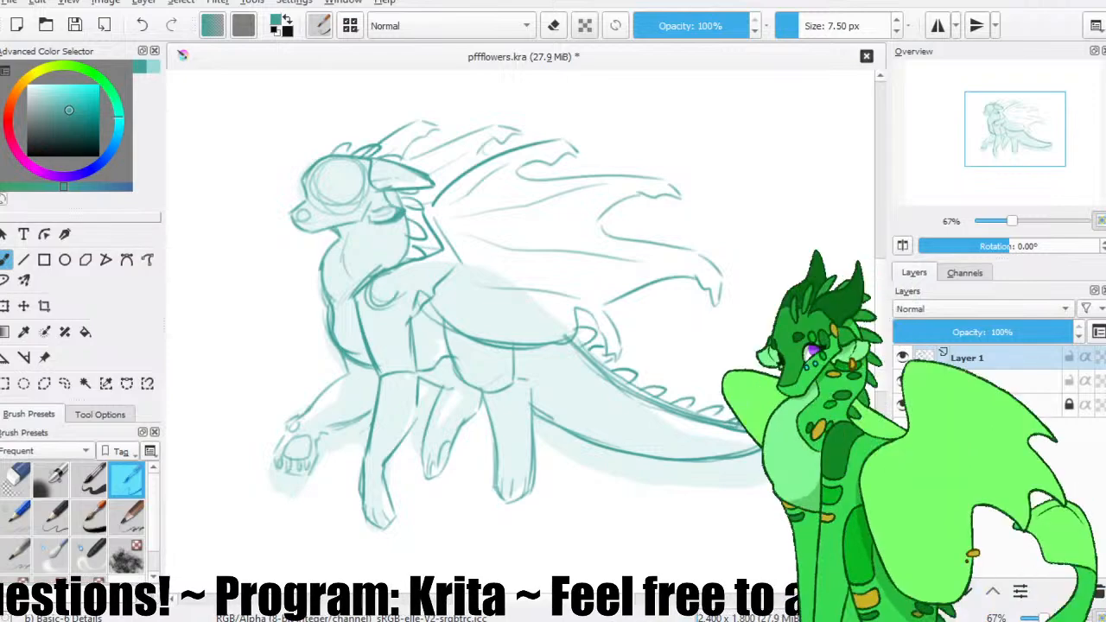
pyautogui.click(74, 25)
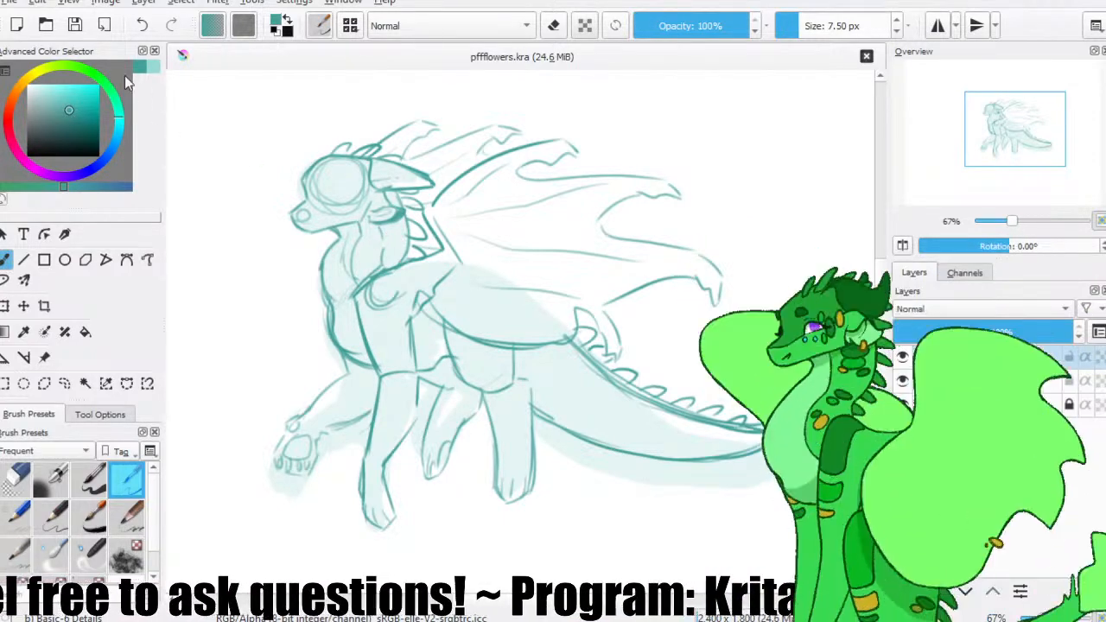
# Sketch lengthwise marking lines on the neck and tail and angular patches on the chest, belly and hind leg, and save the file.
pyautogui.click(74, 25)
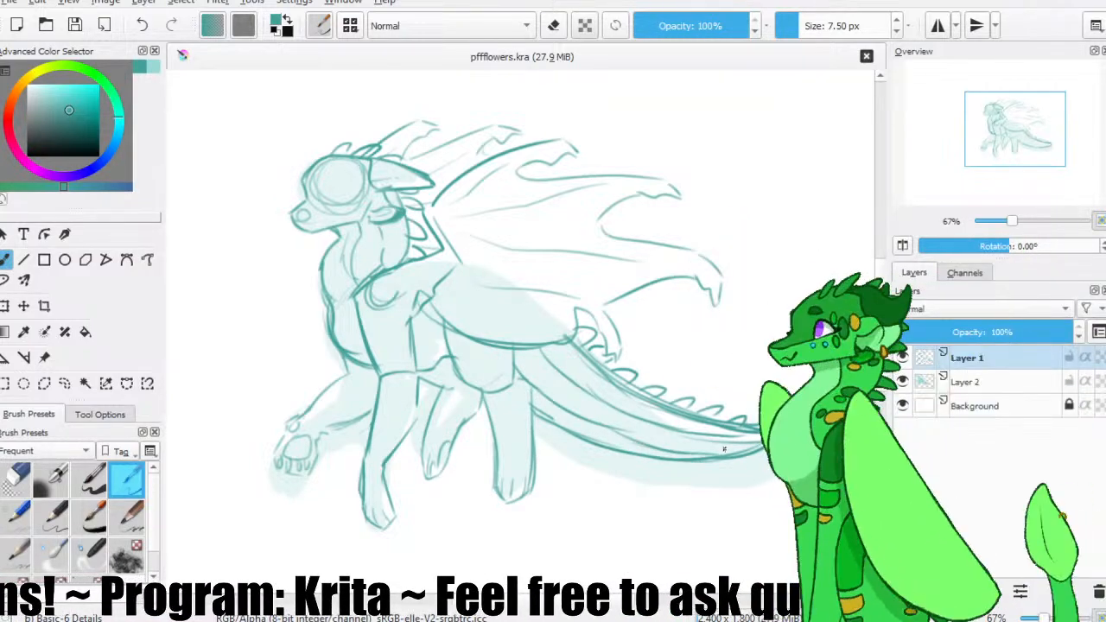
pyautogui.moveTo(386, 274); pyautogui.dragTo(408, 271)
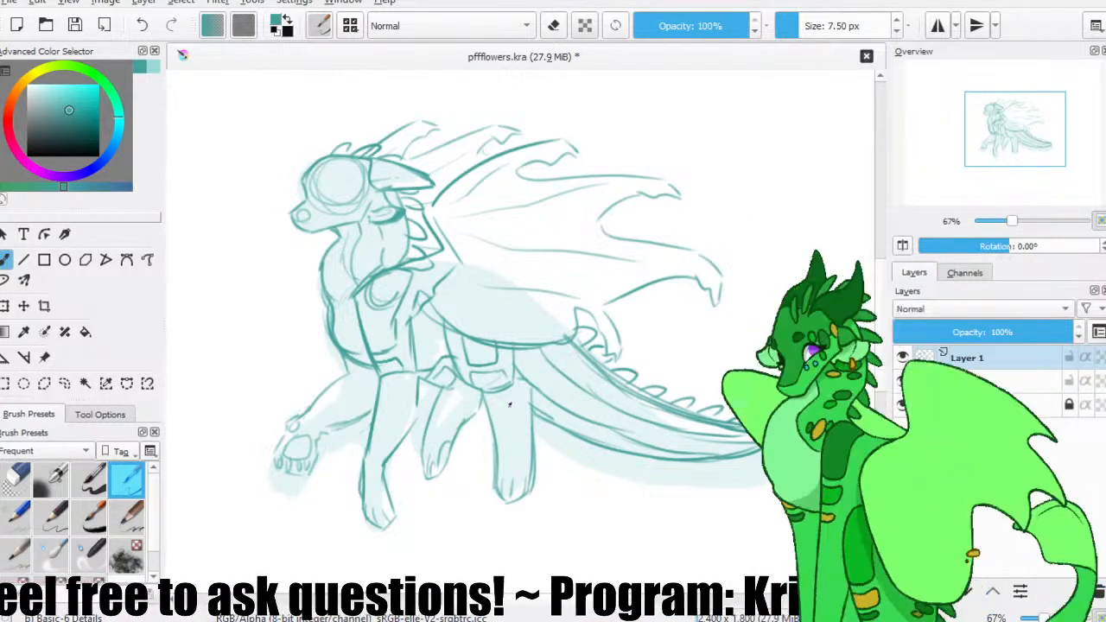
pyautogui.click(74, 25)
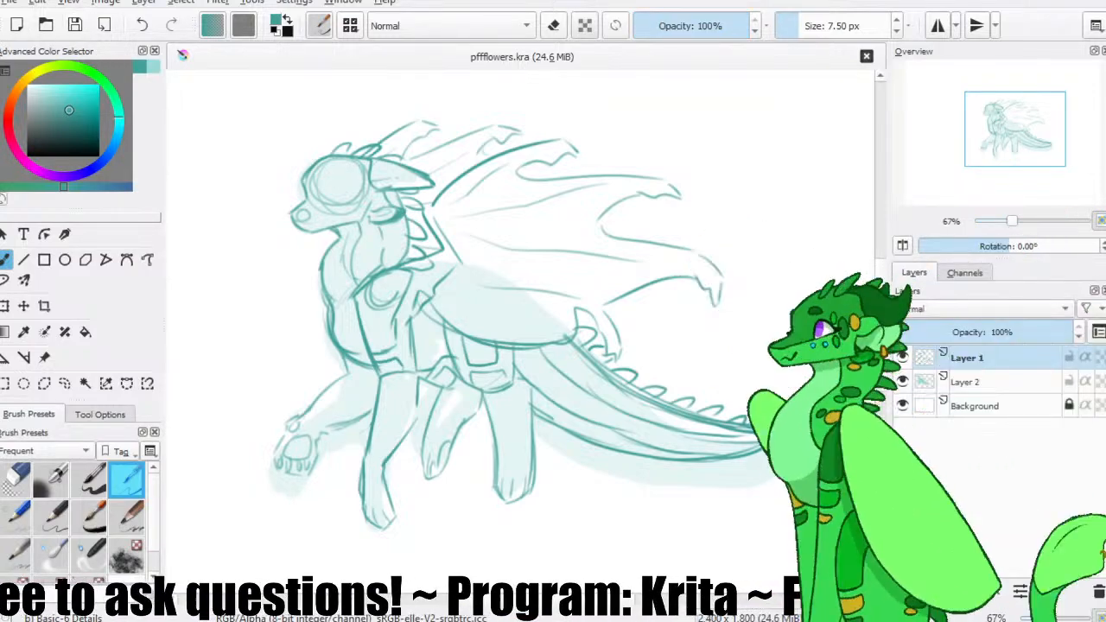
pyautogui.click(64, 35)
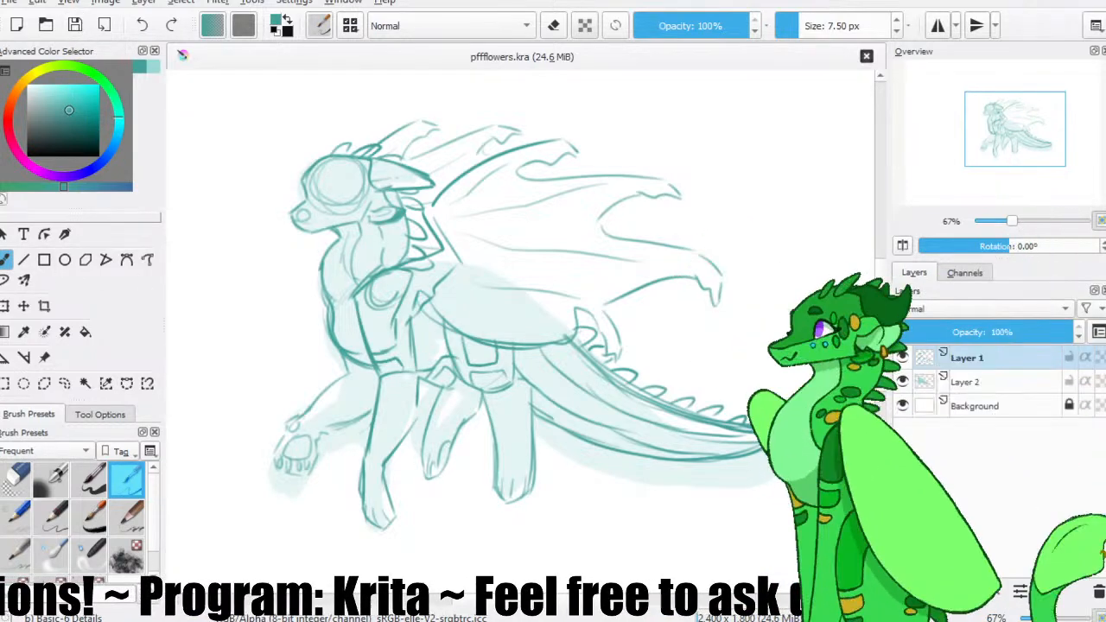
# Crop the canvas to 1,076 x 826 px so it closely frames the whole character, and save the file.
pyautogui.click(44, 306)
pyautogui.moveTo(235, 122); pyautogui.dragTo(809, 571)
pyautogui.moveTo(701, 498); pyautogui.dragTo(699, 478)
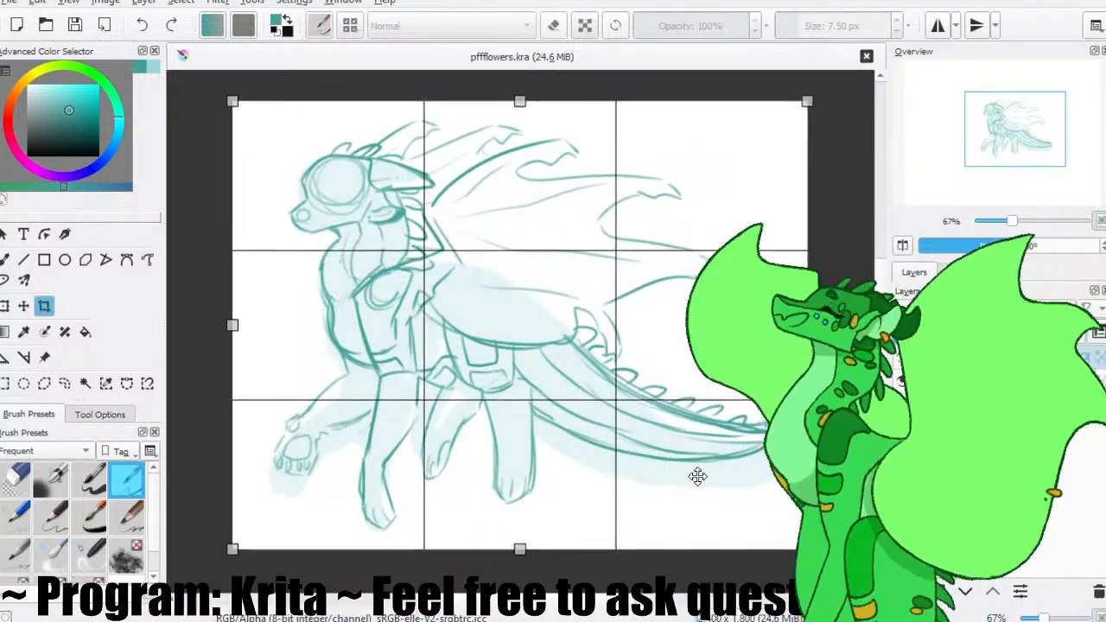
pyautogui.moveTo(234, 103); pyautogui.dragTo(192, 76)
pyautogui.moveTo(245, 127)
pyautogui.mouseDown()
pyautogui.moveTo(257, 139)
pyautogui.moveTo(258, 125)
pyautogui.mouseUp()
pyautogui.press('Return')
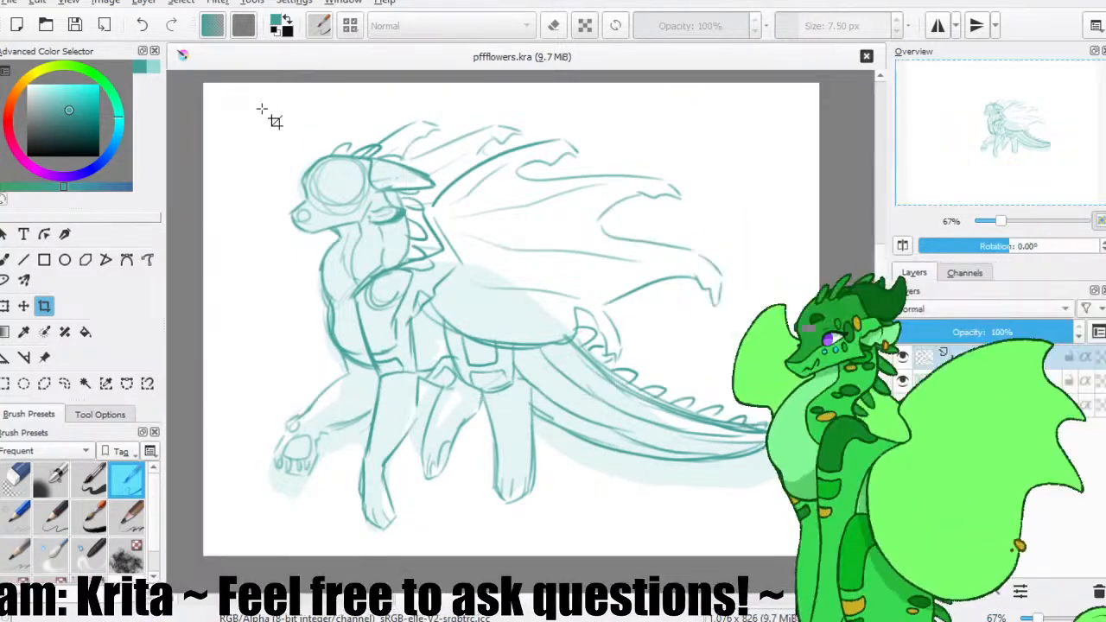
pyautogui.click(6, 261)
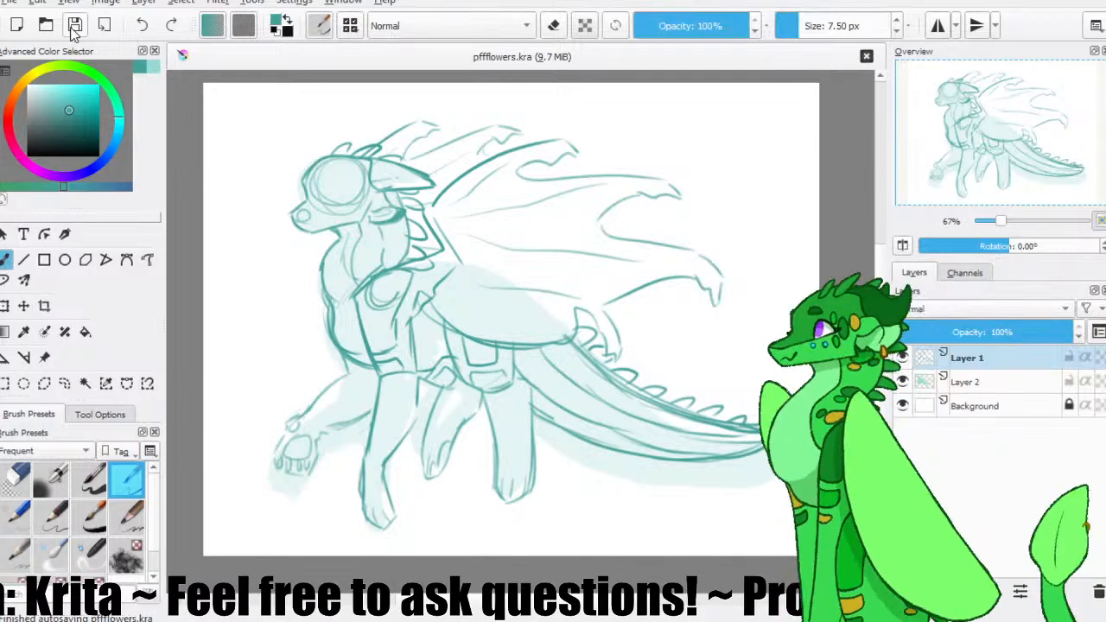
pyautogui.click(39, 26)
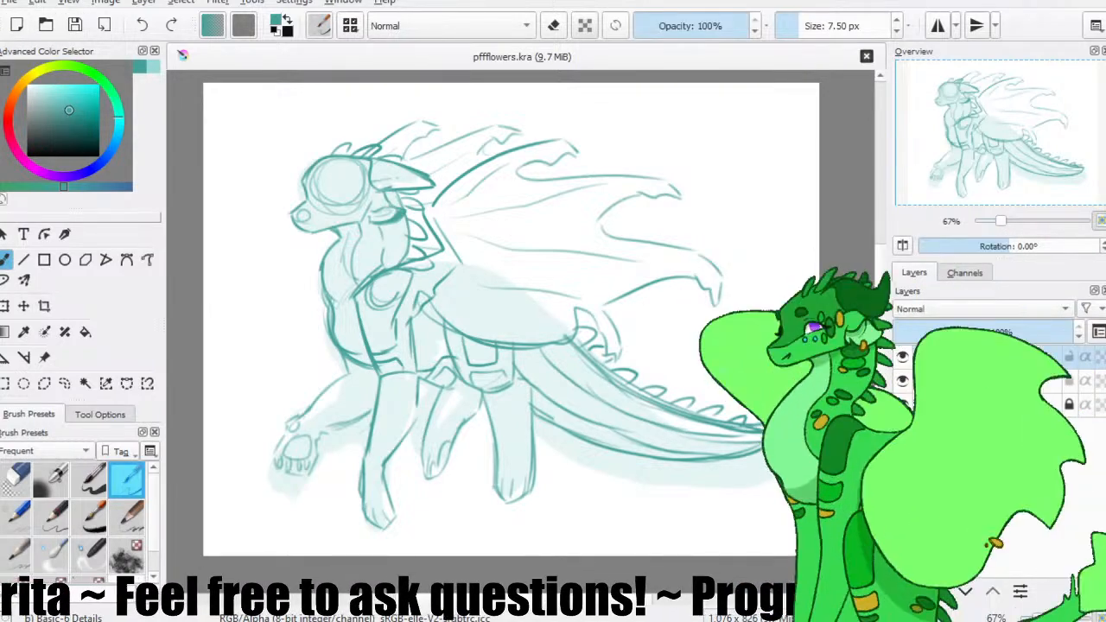
# Merge Layer 1 into Layer 2, lower the merged sketch's opacity to a faint guide, add a new layer above it, and save.
pyautogui.click(1, 49)
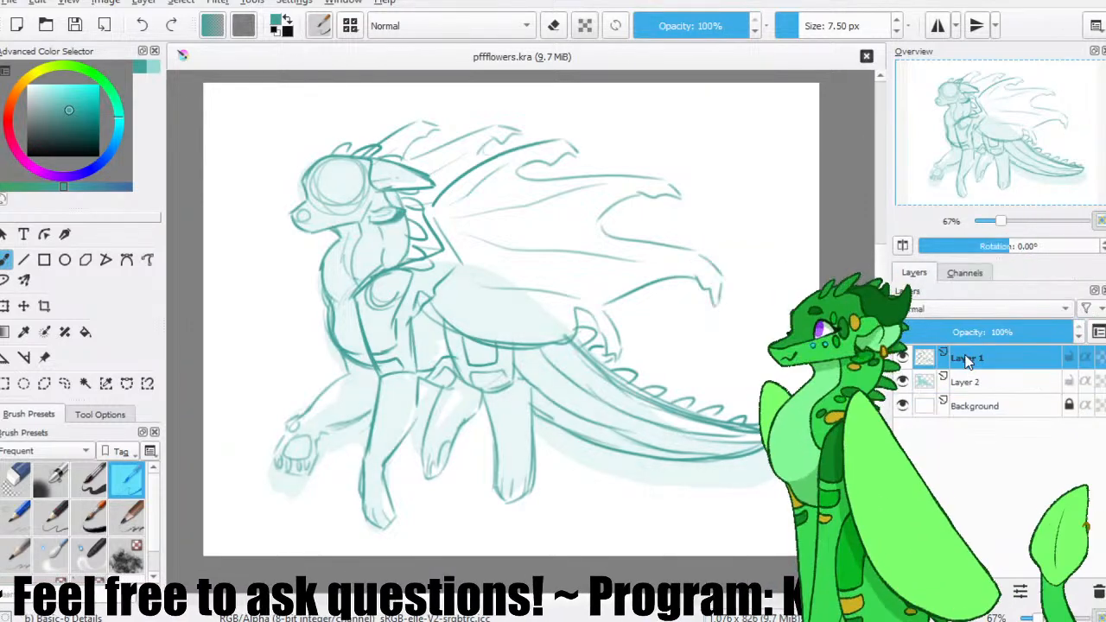
pyautogui.click(297, 337)
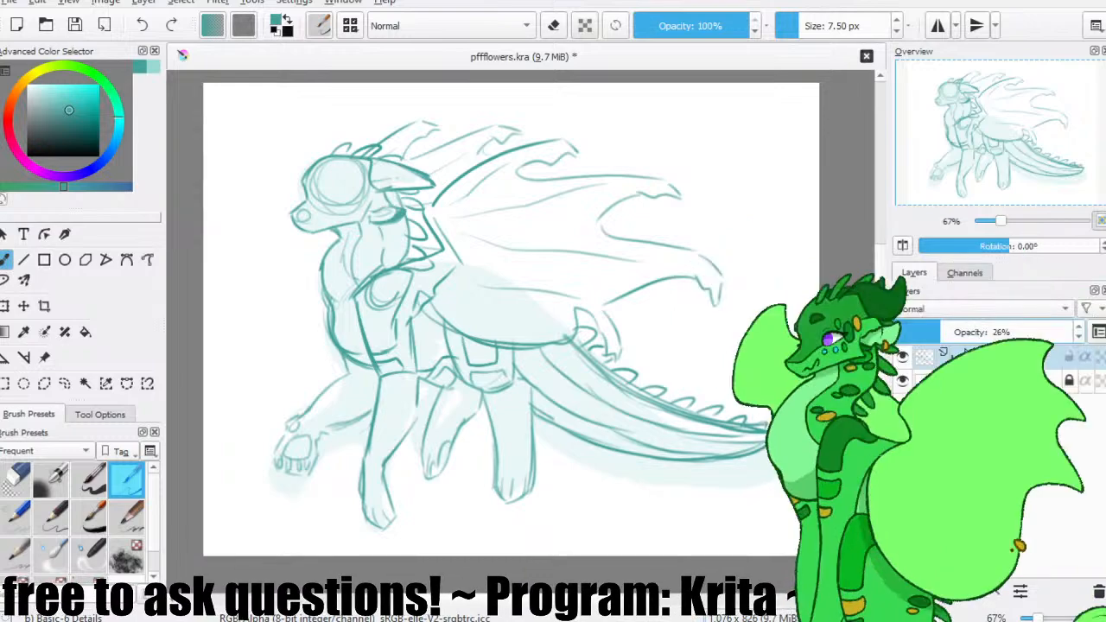
pyautogui.click(947, 334)
pyautogui.moveTo(947, 333); pyautogui.dragTo(929, 334)
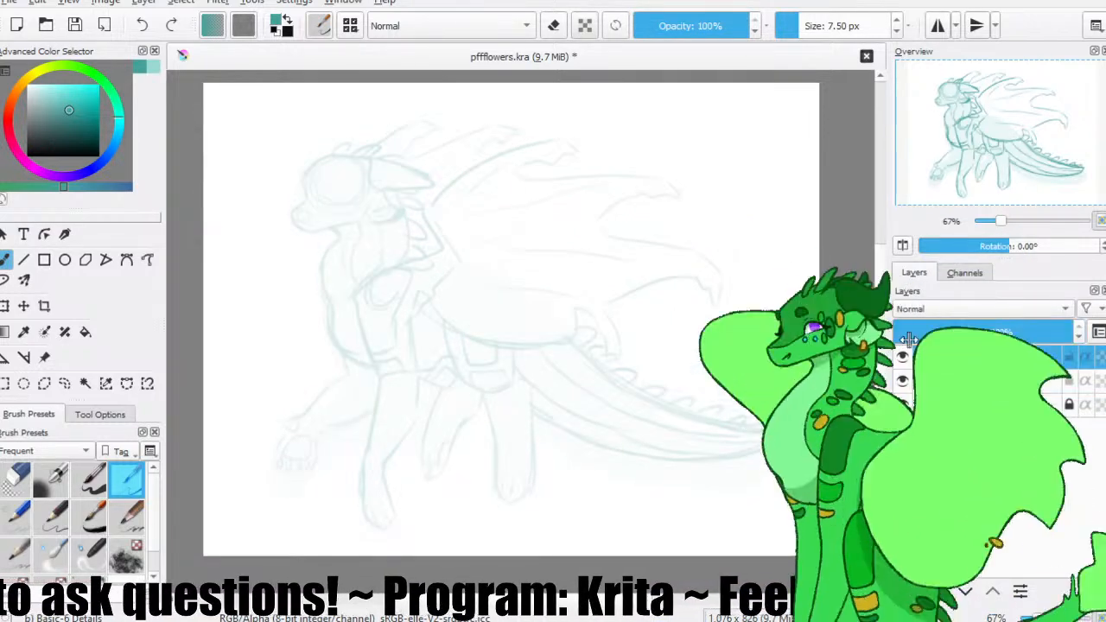
pyautogui.click(81, 34)
# Try a line along the head on Layer 4 with the Ink-7 Brush Rough preset at 25 px, and undo it.
pyautogui.hotkey('ctrl', '+')
pyautogui.hotkey('ctrl', '+')
pyautogui.hotkey('ctrl', '+')
pyautogui.moveTo(992, 119); pyautogui.dragTo(961, 78)
pyautogui.hotkey('ctrl', '+')
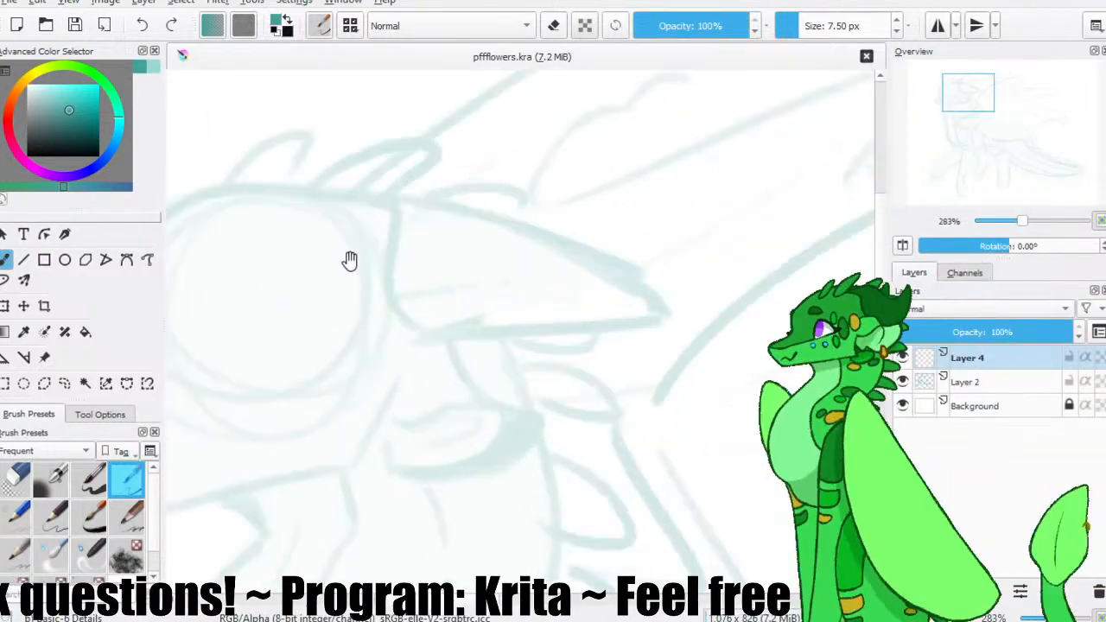
pyautogui.moveTo(345, 281); pyautogui.dragTo(369, 228)
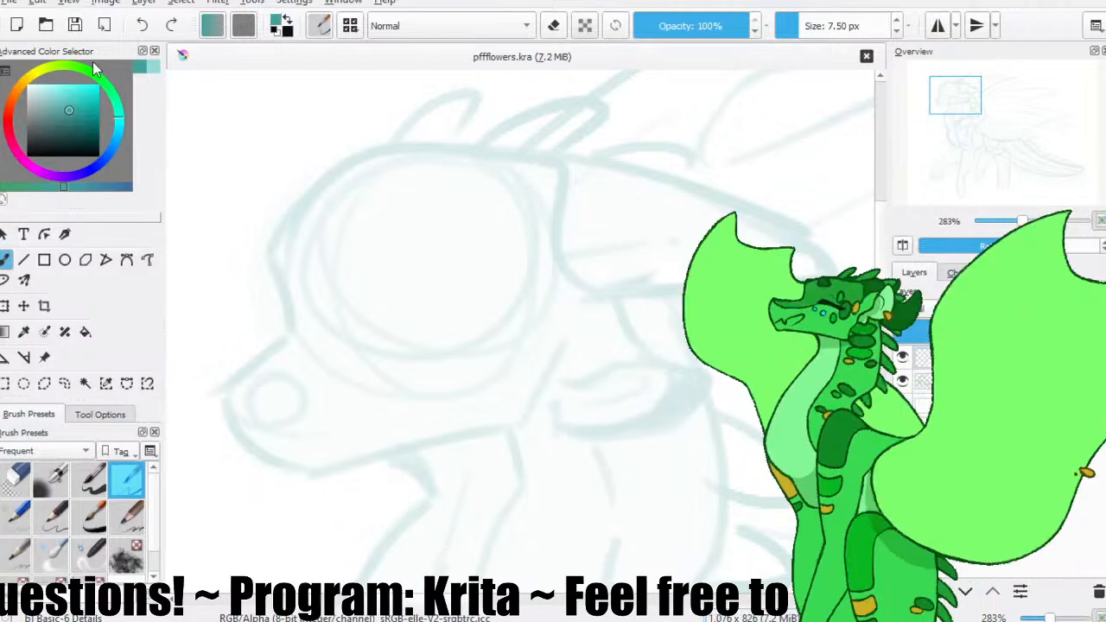
pyautogui.click(59, 516)
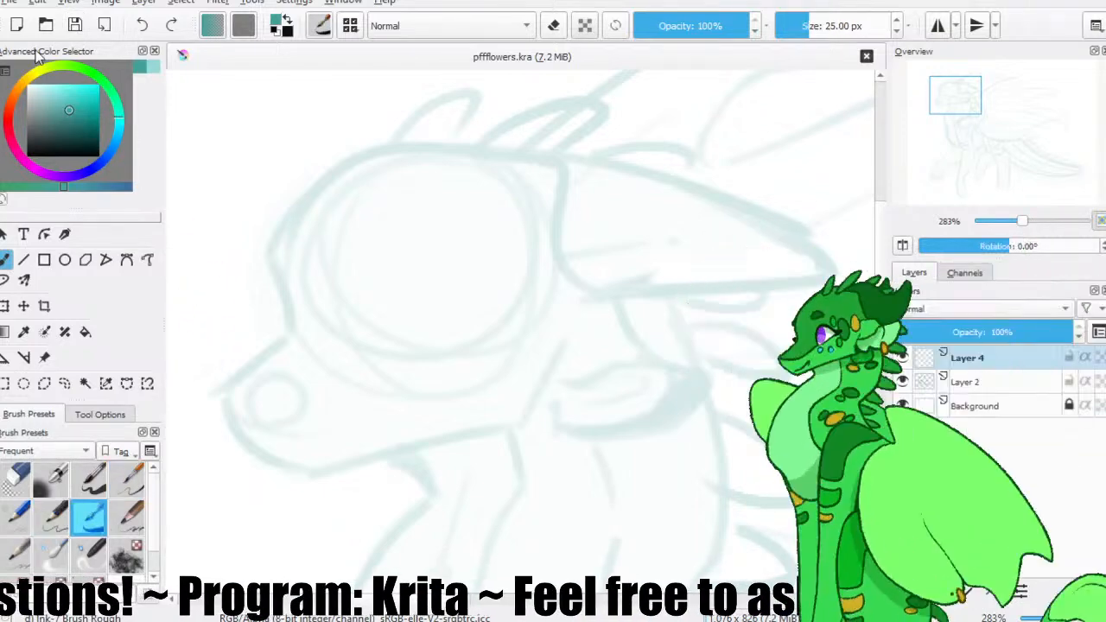
pyautogui.moveTo(365, 235); pyautogui.dragTo(429, 255)
pyautogui.moveTo(617, 187); pyautogui.dragTo(377, 306)
pyautogui.hotkey('ctrl', 'z')
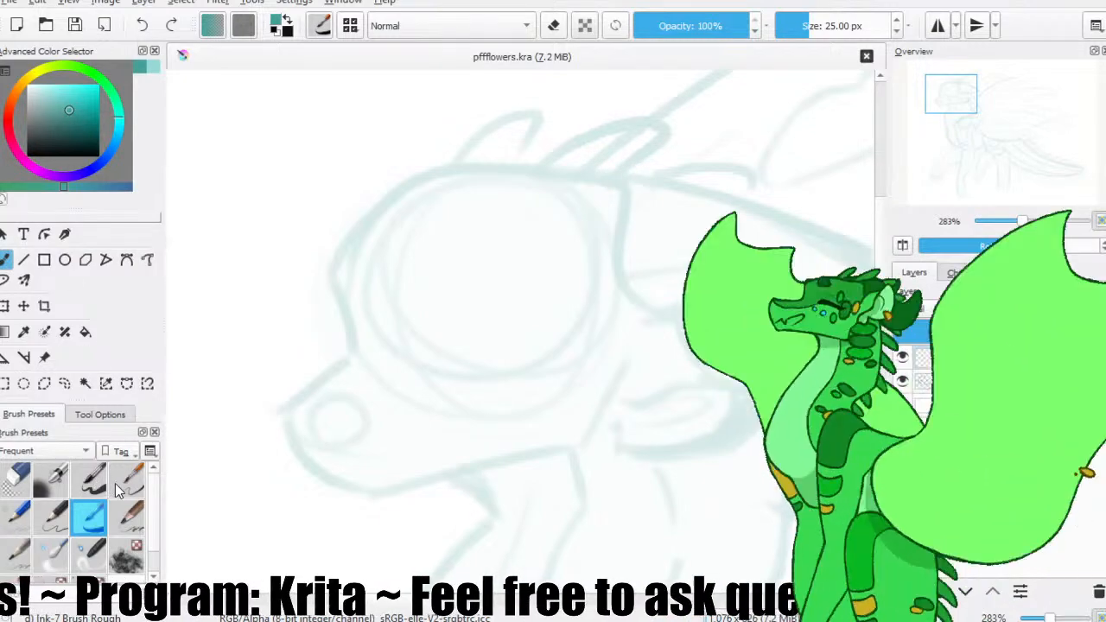
# Try the head's upper outline with the Basic-6 Details preset at 7.50 px, and undo the stroke.
pyautogui.click(127, 478)
pyautogui.moveTo(633, 173); pyautogui.dragTo(346, 346)
pyautogui.hotkey('ctrl', 'z')
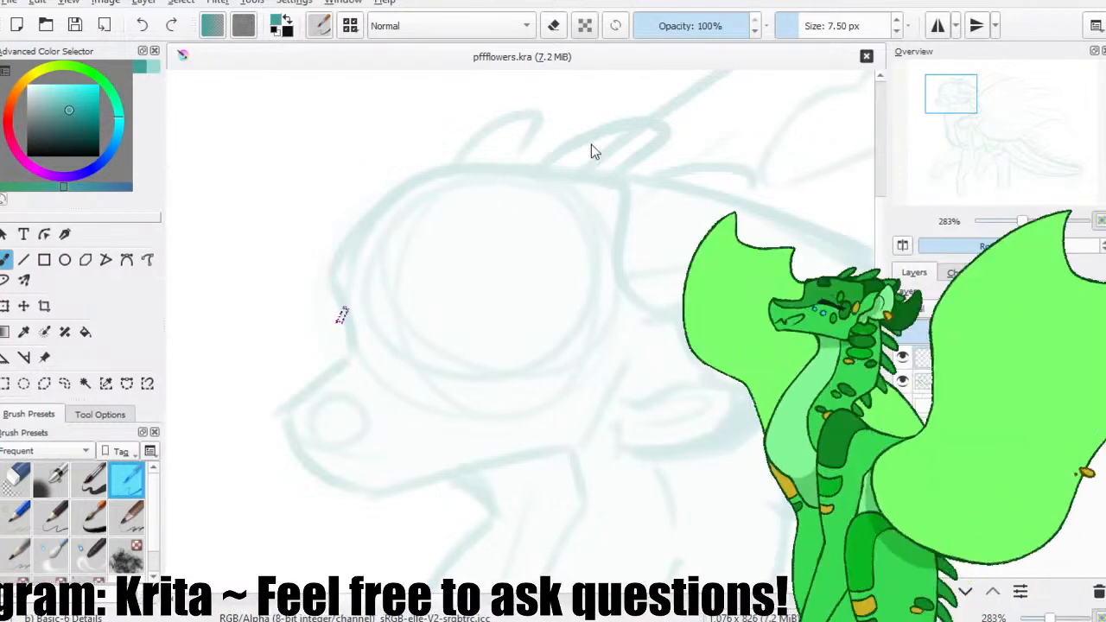
# Scale the image up to 1,200 x 921 px and frame the character's head.
pyautogui.press('Return')
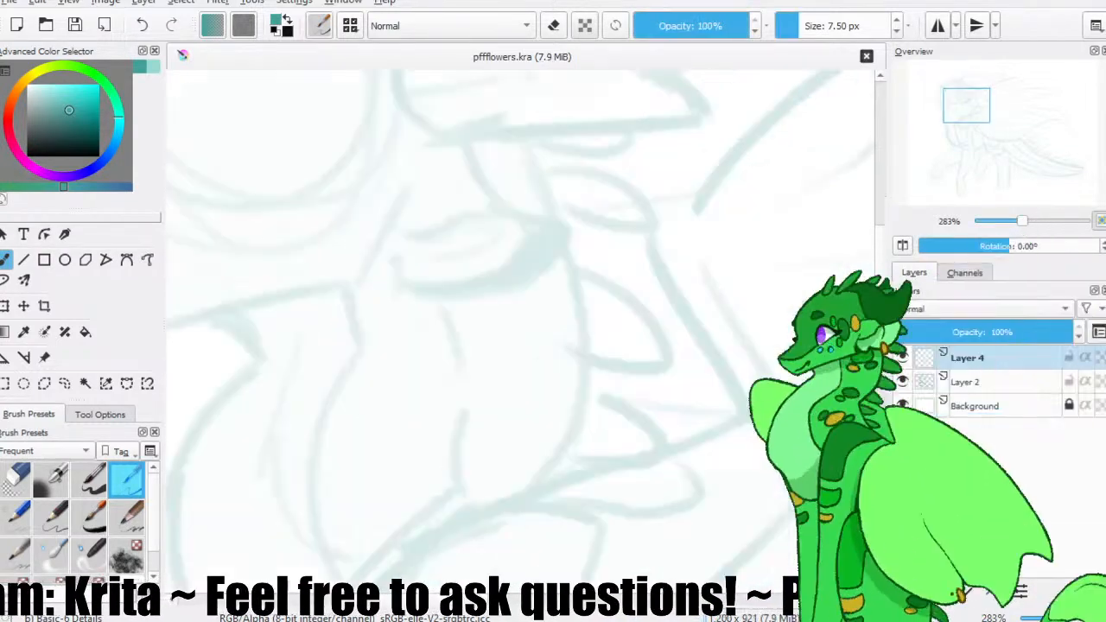
pyautogui.moveTo(974, 111); pyautogui.dragTo(945, 91)
pyautogui.press('-')
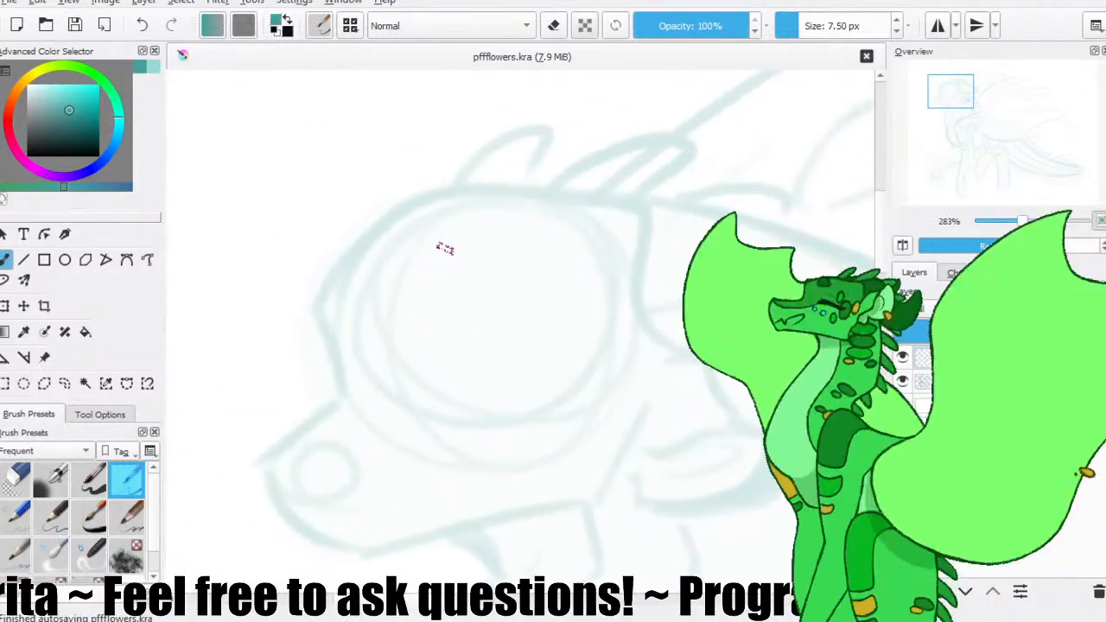
pyautogui.moveTo(493, 322); pyautogui.dragTo(439, 311)
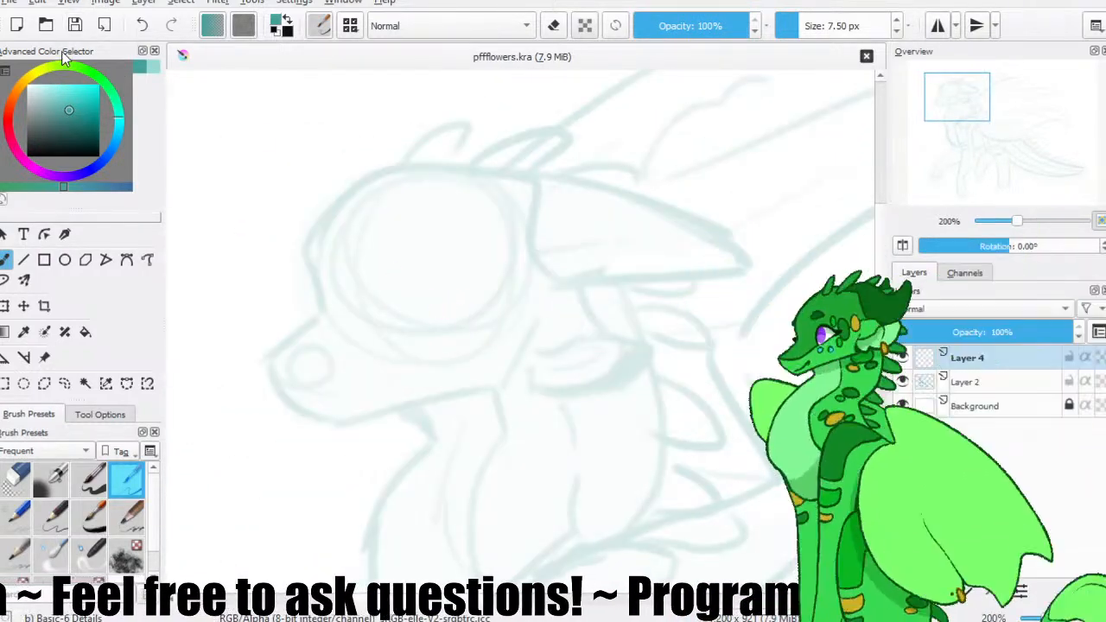
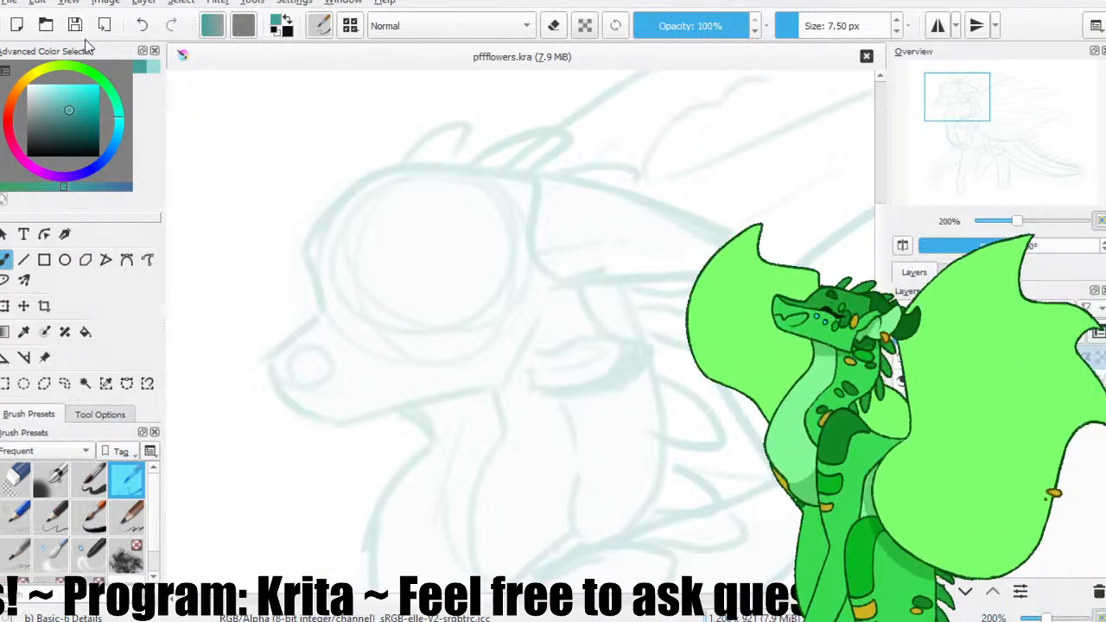
# Trace the top curve of the head on Layer 4 with the 7.50 px Basic-6 Details brush, redoing it until it fits the sketch.
pyautogui.moveTo(545, 174)
pyautogui.mouseDown()
pyautogui.moveTo(313, 291)
pyautogui.moveTo(298, 257)
pyautogui.mouseUp()
pyautogui.hotkey('ctrl', 'z')
pyautogui.hotkey('ctrl', 'z')
pyautogui.moveTo(551, 173); pyautogui.dragTo(308, 260)
pyautogui.hotkey('ctrl', 'z')
pyautogui.moveTo(521, 170)
pyautogui.mouseDown()
pyautogui.moveTo(312, 277)
pyautogui.moveTo(324, 230)
pyautogui.mouseUp()
pyautogui.hotkey('ctrl', 'z')
pyautogui.hotkey('ctrl', 'z')
pyautogui.moveTo(533, 178)
pyautogui.mouseDown()
pyautogui.moveTo(298, 260)
pyautogui.moveTo(409, 161)
pyautogui.moveTo(303, 270)
pyautogui.moveTo(320, 251)
pyautogui.mouseUp()
pyautogui.hotkey('ctrl', 'z')
pyautogui.hotkey('ctrl', 'z')
pyautogui.hotkey('ctrl', 'z')
pyautogui.moveTo(530, 173)
pyautogui.mouseDown()
pyautogui.moveTo(271, 271)
pyautogui.moveTo(531, 176)
pyautogui.mouseUp()
pyautogui.hotkey('ctrl', 'z')
# Nudge the traced head curve into place over the sketch, return to the brush, and save.
pyautogui.click(23, 305)
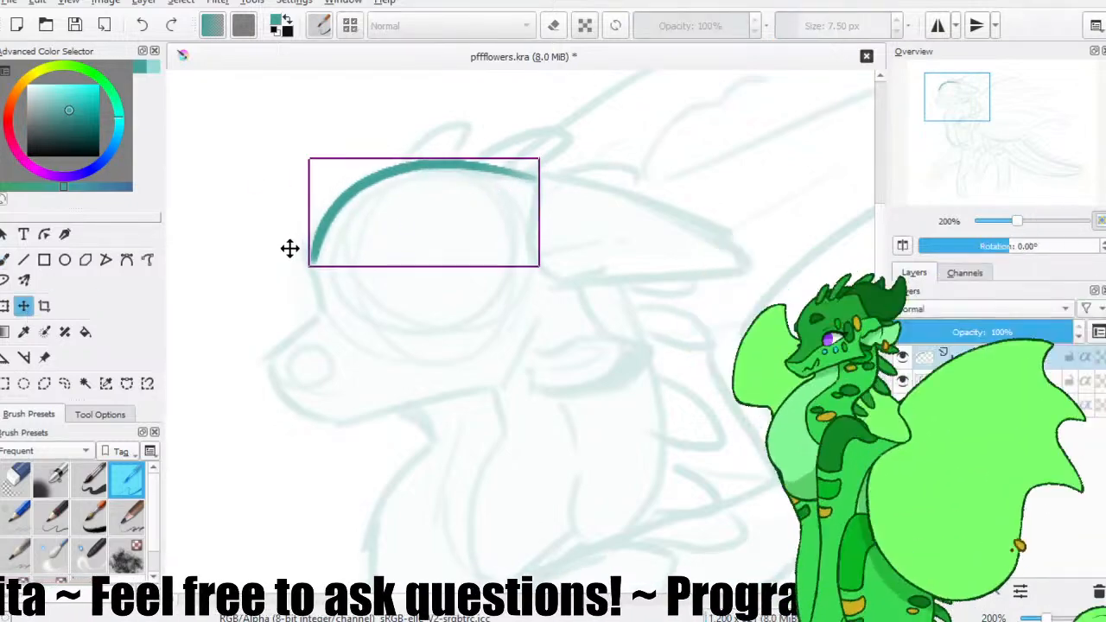
pyautogui.click(7, 260)
pyautogui.click(75, 26)
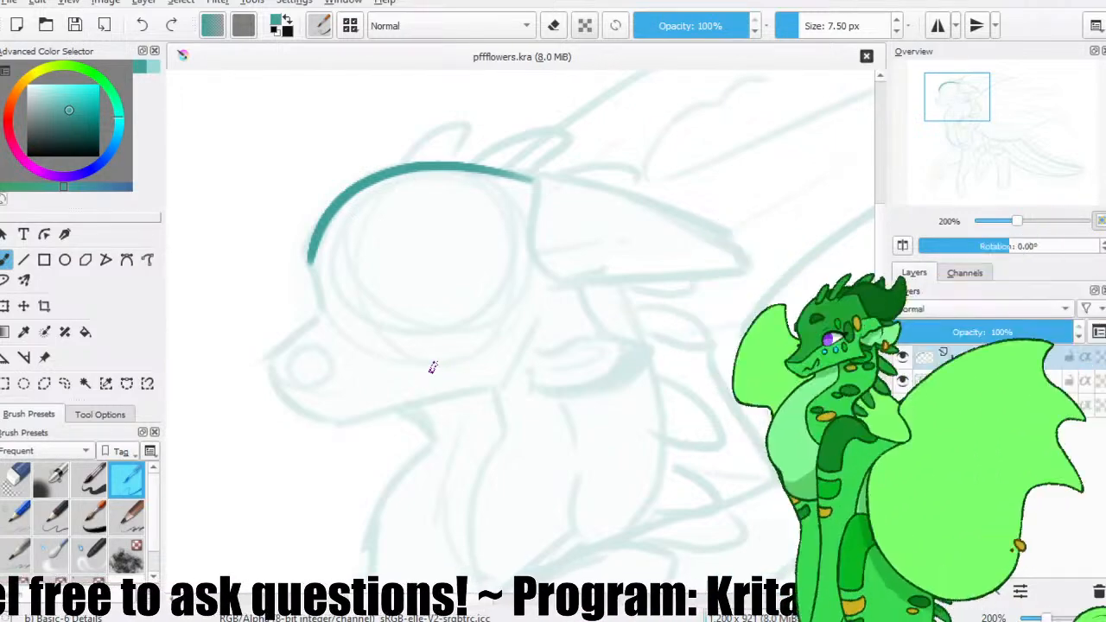
# Rework the lower end of the forehead line and continue the outline over the brow and along the snout to the nose tip.
pyautogui.moveTo(354, 325)
pyautogui.mouseDown()
pyautogui.moveTo(486, 279)
pyautogui.moveTo(427, 244)
pyautogui.mouseUp()
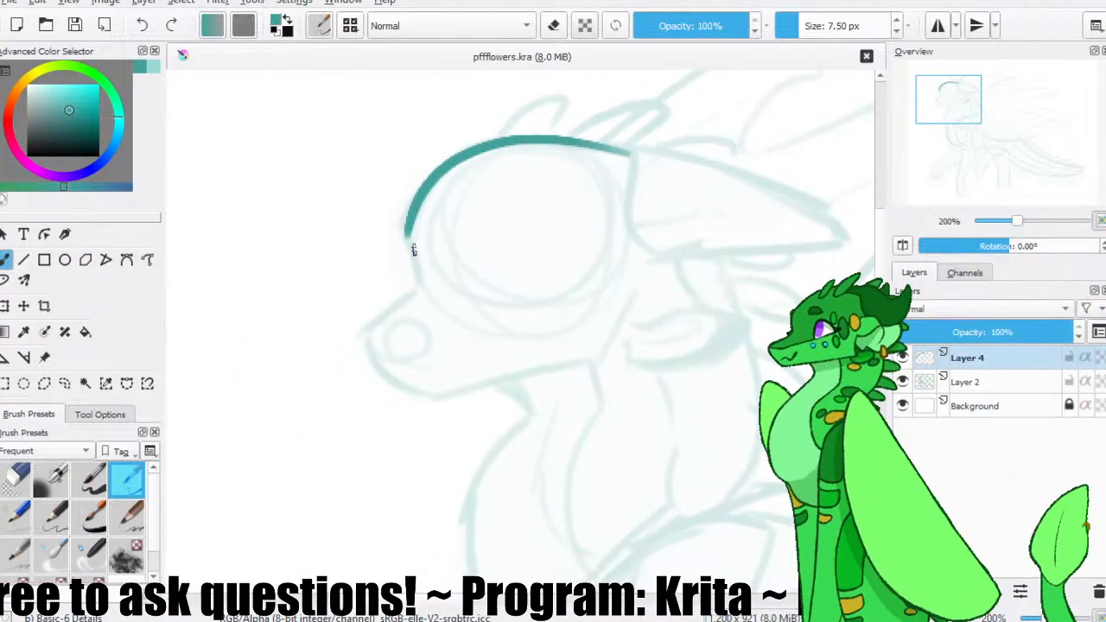
pyautogui.press('e')
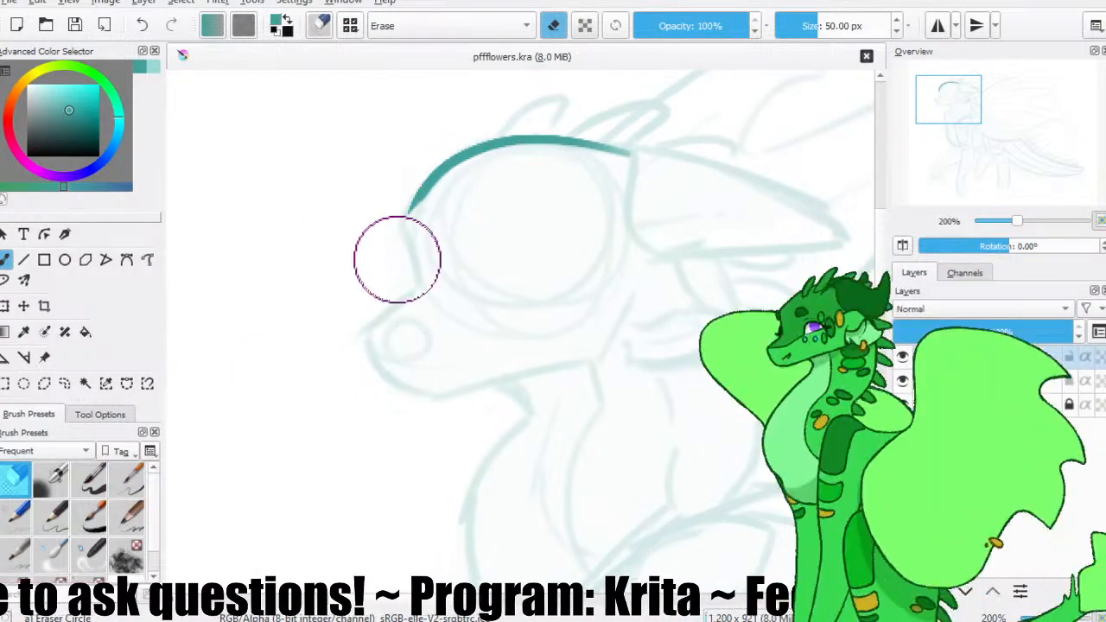
pyautogui.press('e')
pyautogui.moveTo(436, 182); pyautogui.dragTo(401, 231)
pyautogui.hotkey('ctrl', 'z')
pyautogui.moveTo(443, 174)
pyautogui.mouseDown()
pyautogui.moveTo(396, 247)
pyautogui.moveTo(401, 222)
pyautogui.moveTo(395, 249)
pyautogui.mouseUp()
pyautogui.hotkey('ctrl', 'z')
pyautogui.hotkey('ctrl', 'z')
pyautogui.hotkey('ctrl', 'z')
pyautogui.hotkey('ctrl', 'z')
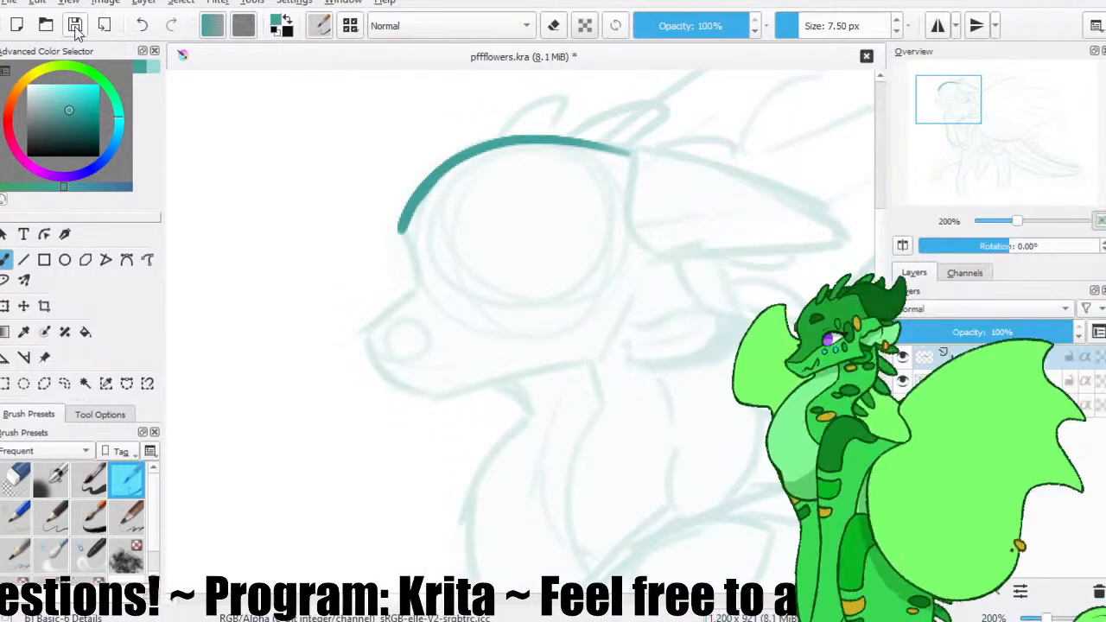
pyautogui.moveTo(402, 204)
pyautogui.mouseDown()
pyautogui.moveTo(394, 166)
pyautogui.moveTo(403, 246)
pyautogui.moveTo(350, 289)
pyautogui.mouseUp()
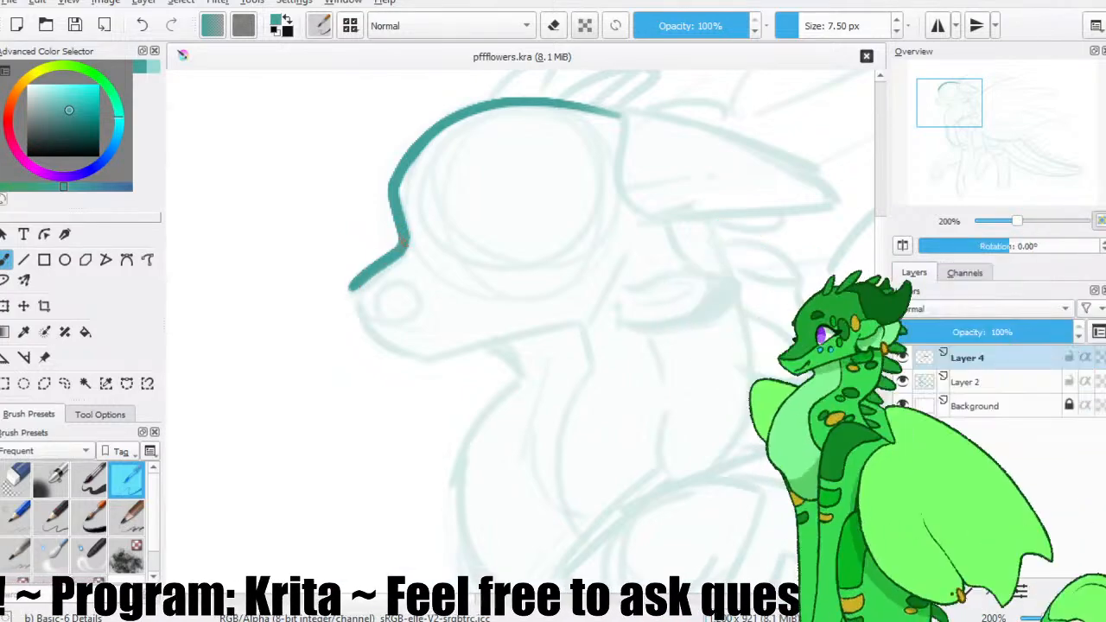
# Trace the front of the muzzle from the nose tip down to the chin, retrying the stroke until it forms a firm slope.
pyautogui.moveTo(459, 267); pyautogui.dragTo(406, 283)
pyautogui.moveTo(302, 305)
pyautogui.mouseDown()
pyautogui.moveTo(395, 377)
pyautogui.moveTo(378, 356)
pyautogui.mouseUp()
pyautogui.hotkey('ctrl', 'z')
pyautogui.hotkey('ctrl', 'z')
pyautogui.moveTo(302, 304); pyautogui.dragTo(418, 360)
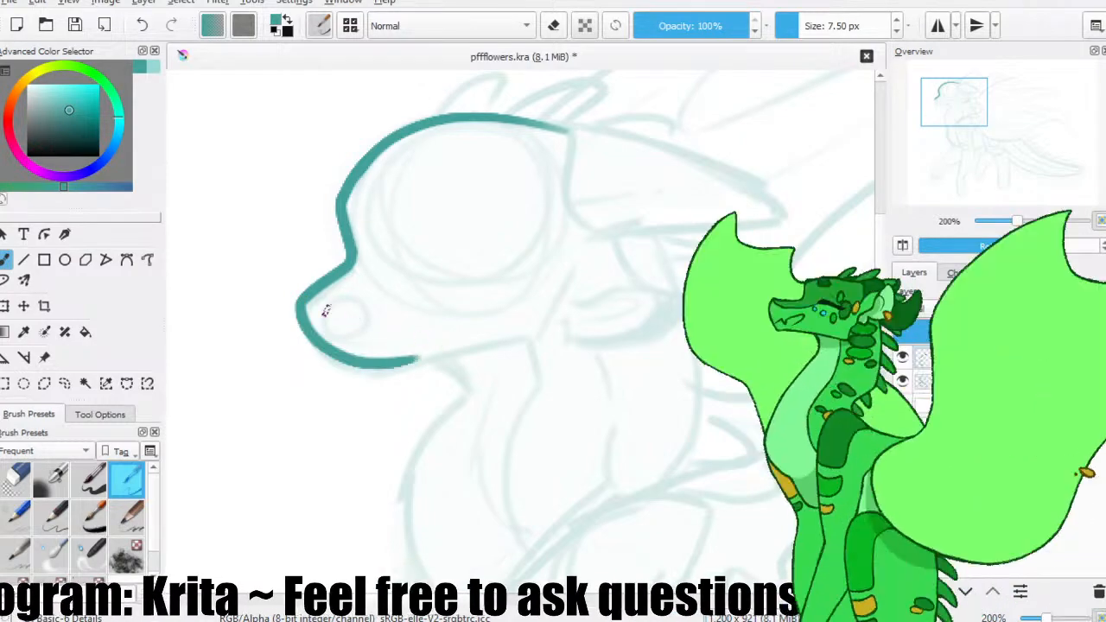
pyautogui.hotkey('ctrl', 'z')
pyautogui.moveTo(302, 305); pyautogui.dragTo(394, 373)
pyautogui.hotkey('ctrl', 'z')
pyautogui.moveTo(302, 305); pyautogui.dragTo(380, 380)
pyautogui.hotkey('ctrl', 'z')
pyautogui.moveTo(301, 305); pyautogui.dragTo(385, 369)
pyautogui.hotkey('ctrl', 'z')
pyautogui.moveTo(302, 304); pyautogui.dragTo(384, 370)
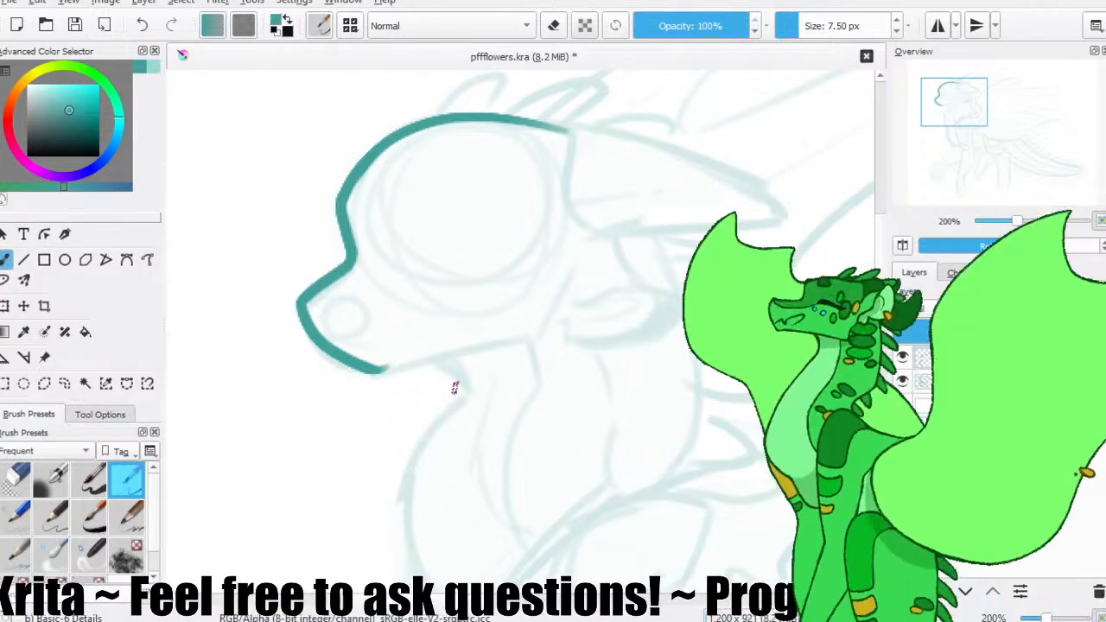
# Trace the jawline from the chin back to the jaw corner, redoing uneven strokes, and save the file.
pyautogui.moveTo(363, 367); pyautogui.dragTo(583, 331)
pyautogui.hotkey('ctrl', 'z')
pyautogui.moveTo(374, 372); pyautogui.dragTo(553, 322)
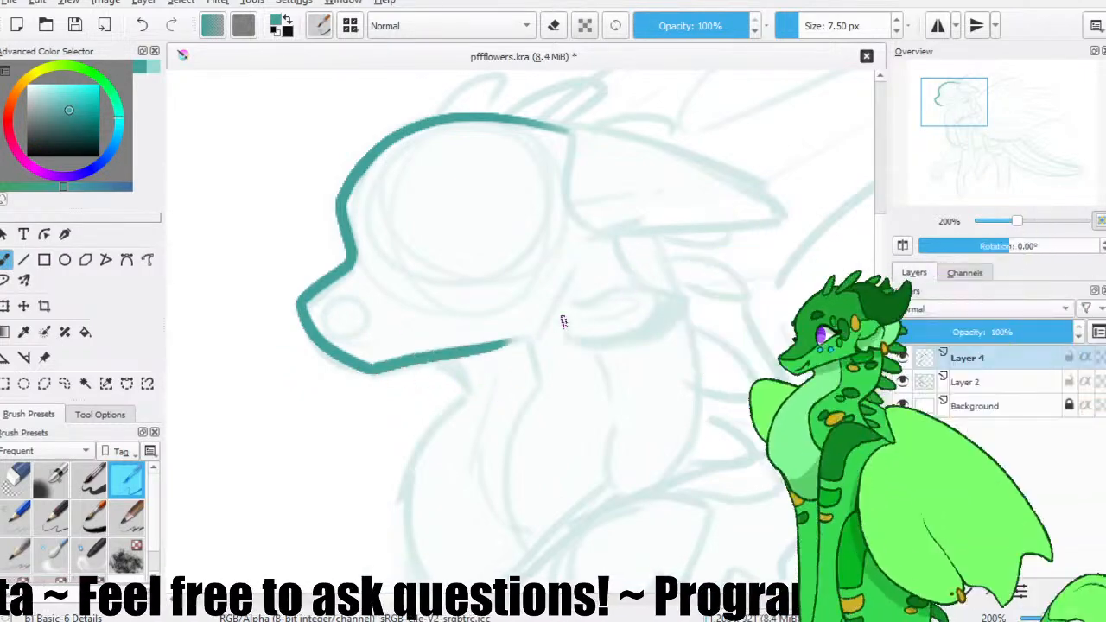
pyautogui.hotkey('ctrl', 'z')
pyautogui.moveTo(374, 371); pyautogui.dragTo(548, 335)
pyautogui.hotkey('ctrl', 'z')
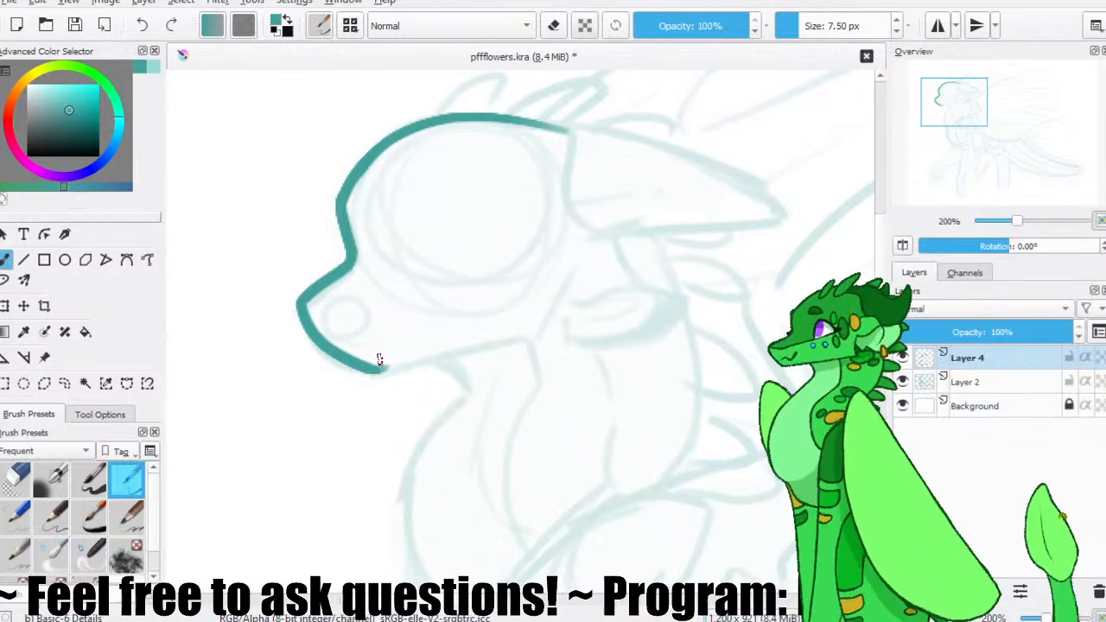
pyautogui.moveTo(376, 372); pyautogui.dragTo(490, 347)
pyautogui.hotkey('ctrl', 'z')
pyautogui.moveTo(372, 371); pyautogui.dragTo(534, 333)
pyautogui.hotkey('ctrl', 'z')
pyautogui.moveTo(372, 372); pyautogui.dragTo(509, 342)
pyautogui.hotkey('ctrl', 'z')
pyautogui.moveTo(373, 371)
pyautogui.mouseDown()
pyautogui.moveTo(523, 334)
pyautogui.moveTo(494, 337)
pyautogui.moveTo(574, 330)
pyautogui.mouseUp()
pyautogui.hotkey('ctrl', 'z')
pyautogui.hotkey('ctrl', 'z')
pyautogui.moveTo(474, 345); pyautogui.dragTo(541, 333)
pyautogui.click(74, 33)
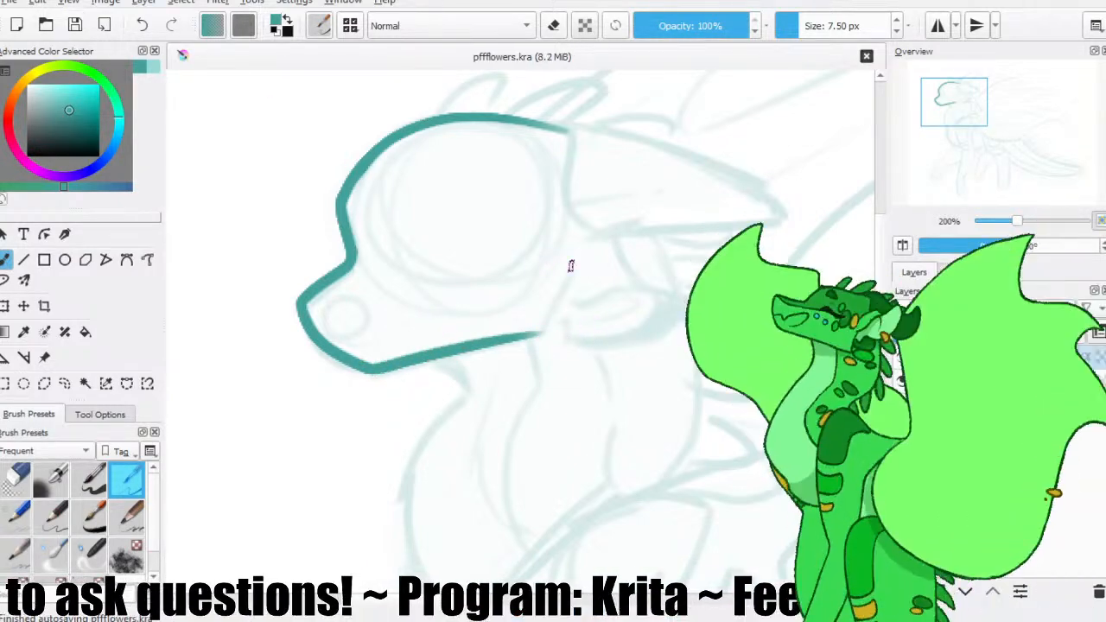
# Draw the cheek line rising from the jaw corner, blend it into the jawline, and save.
pyautogui.moveTo(558, 293)
pyautogui.mouseDown()
pyautogui.moveTo(542, 326)
pyautogui.moveTo(505, 333)
pyautogui.mouseUp()
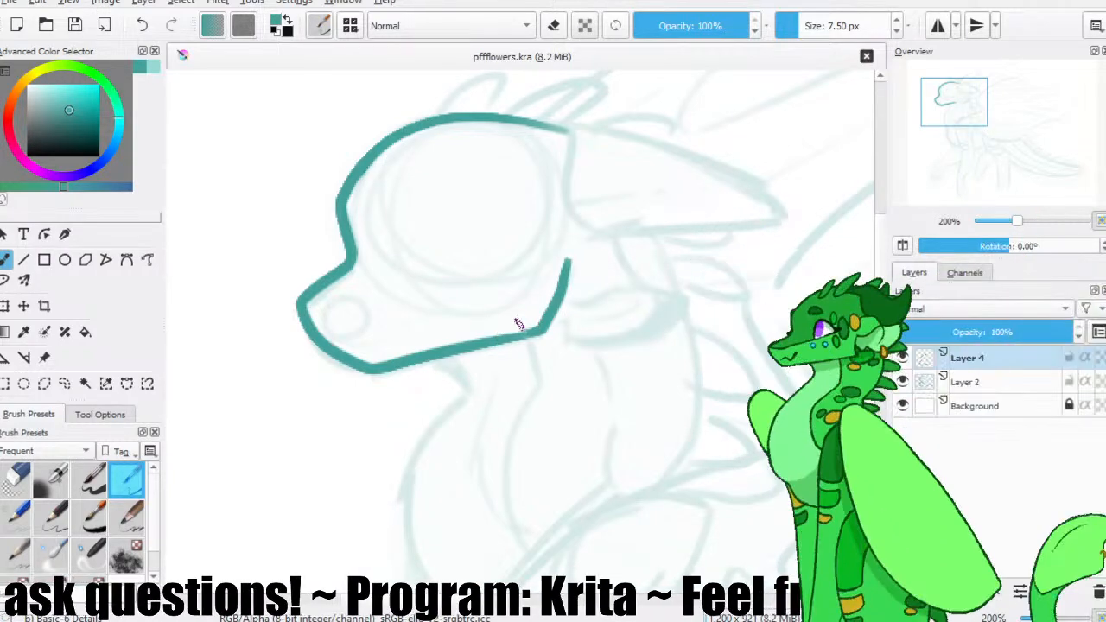
pyautogui.hotkey('ctrl', 'z')
pyautogui.moveTo(570, 248); pyautogui.dragTo(547, 323)
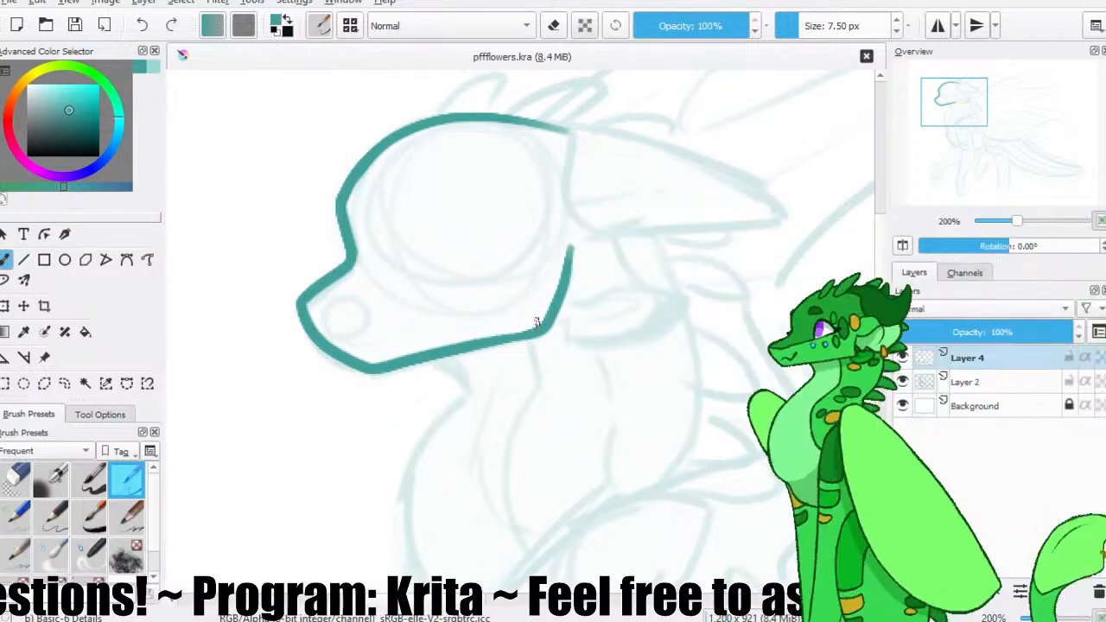
pyautogui.hotkey('ctrl', 'z')
pyautogui.moveTo(537, 331); pyautogui.dragTo(495, 338)
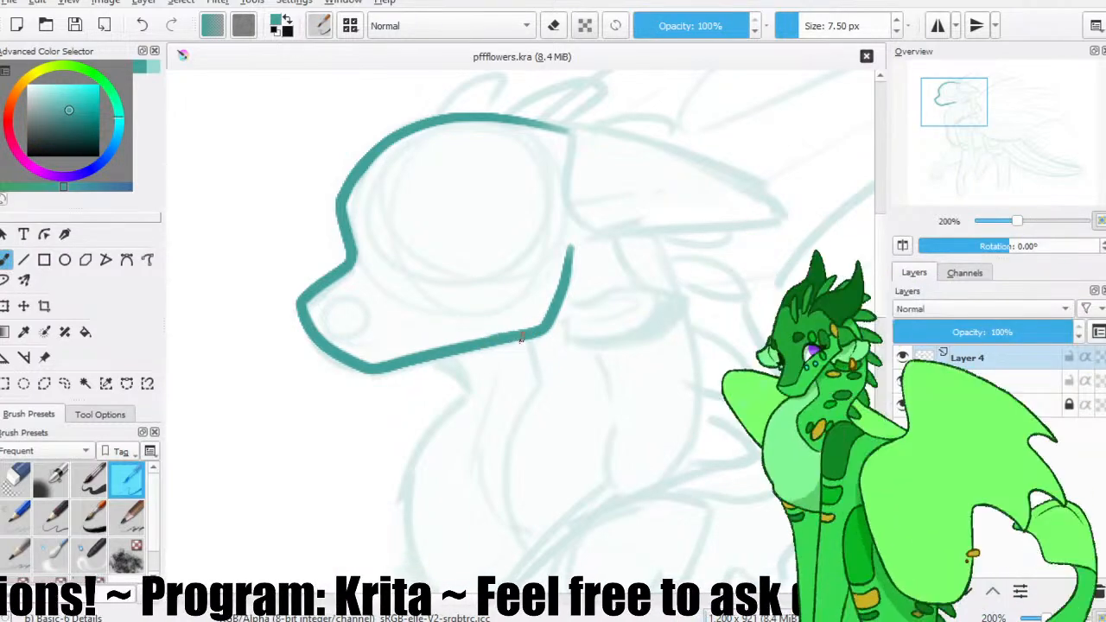
pyautogui.click(72, 28)
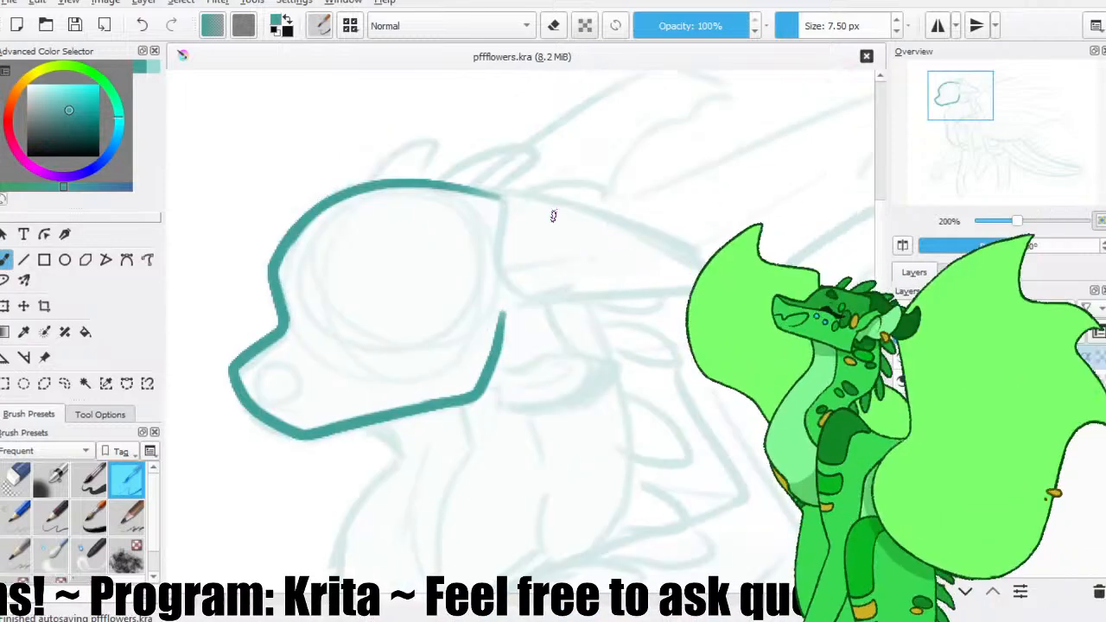
# Trace the horn's long upper edge from the crown to its tip in a mirrored view, and restore the normal view.
pyautogui.click(902, 246)
pyautogui.moveTo(514, 215)
pyautogui.mouseDown()
pyautogui.moveTo(486, 199)
pyautogui.moveTo(523, 192)
pyautogui.mouseUp()
pyautogui.press('/')
pyautogui.press('/')
pyautogui.moveTo(586, 173)
pyautogui.mouseDown()
pyautogui.moveTo(294, 259)
pyautogui.moveTo(513, 178)
pyautogui.mouseUp()
pyautogui.hotkey('ctrl', 'z')
pyautogui.hotkey('ctrl', 'z')
pyautogui.hotkey('ctrl', 'z')
pyautogui.moveTo(273, 264)
pyautogui.mouseDown()
pyautogui.moveTo(600, 177)
pyautogui.moveTo(454, 213)
pyautogui.moveTo(574, 169)
pyautogui.mouseUp()
pyautogui.hotkey('ctrl', 'z')
pyautogui.hotkey('ctrl', 'z')
pyautogui.click(902, 243)
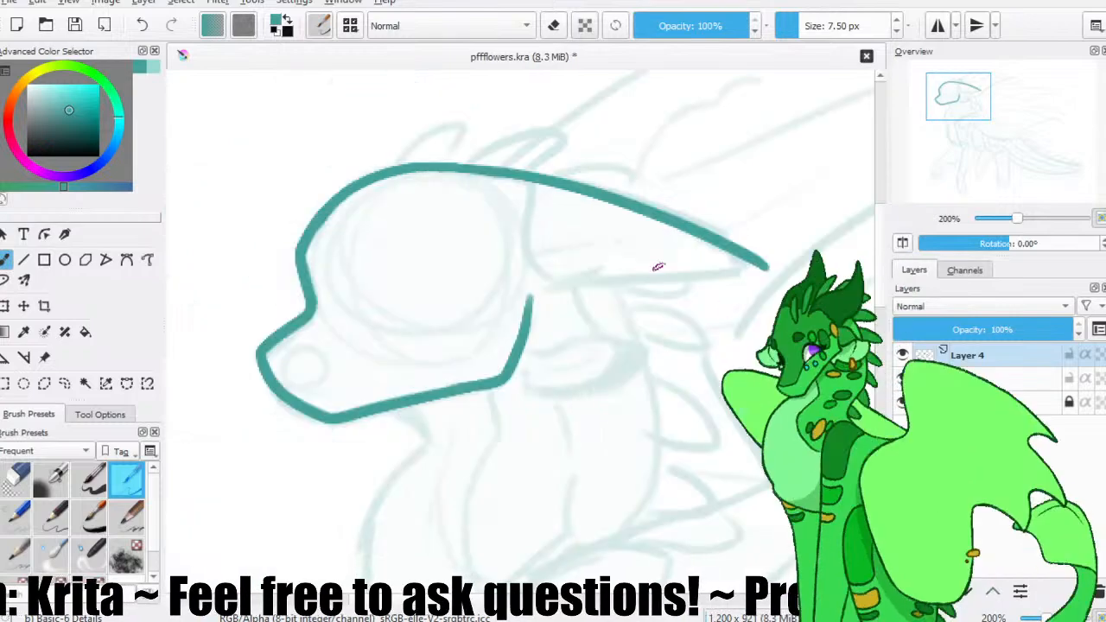
# Outline the ear from behind the cheek out to its tip and back along the underside to the jaw corner.
pyautogui.moveTo(533, 286)
pyautogui.mouseDown()
pyautogui.moveTo(570, 285)
pyautogui.moveTo(605, 324)
pyautogui.moveTo(648, 340)
pyautogui.moveTo(636, 361)
pyautogui.mouseUp()
pyautogui.scroll(-2, 646, 334)
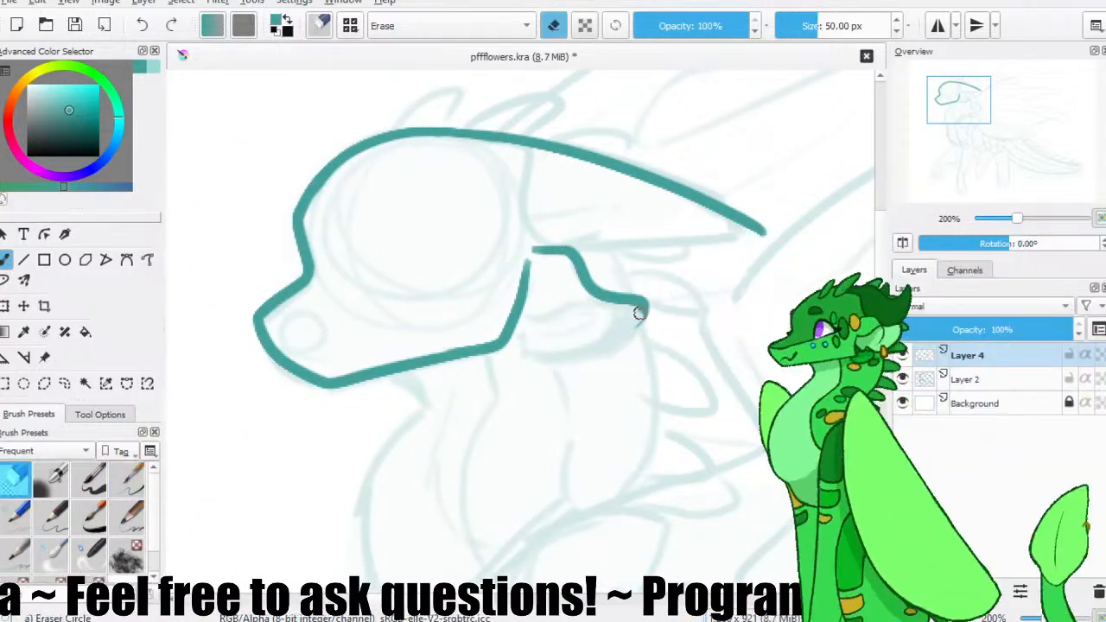
pyautogui.hotkey('ctrl', 'z')
pyautogui.moveTo(646, 304)
pyautogui.mouseDown()
pyautogui.moveTo(634, 328)
pyautogui.moveTo(566, 358)
pyautogui.mouseUp()
pyautogui.hotkey('ctrl', 'z')
pyautogui.moveTo(647, 308)
pyautogui.mouseDown()
pyautogui.moveTo(627, 347)
pyautogui.moveTo(588, 362)
pyautogui.moveTo(529, 354)
pyautogui.moveTo(521, 339)
pyautogui.moveTo(501, 349)
pyautogui.mouseUp()
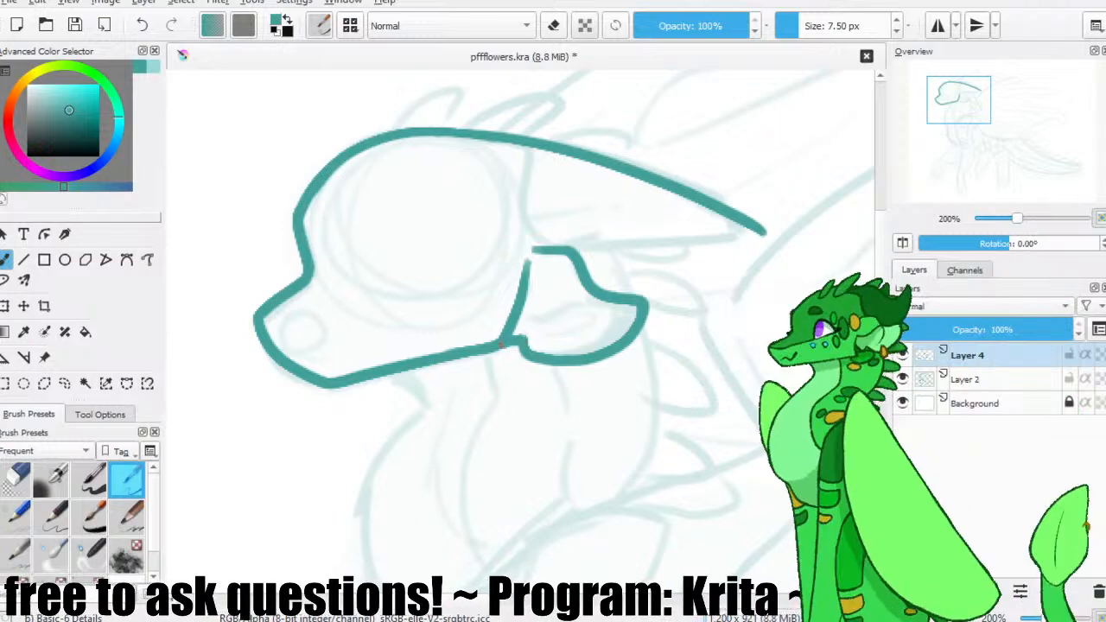
# Draw the ear's inner upper edge, thicken its outer rim, and add the curved inner fold.
pyautogui.moveTo(596, 294); pyautogui.dragTo(515, 327)
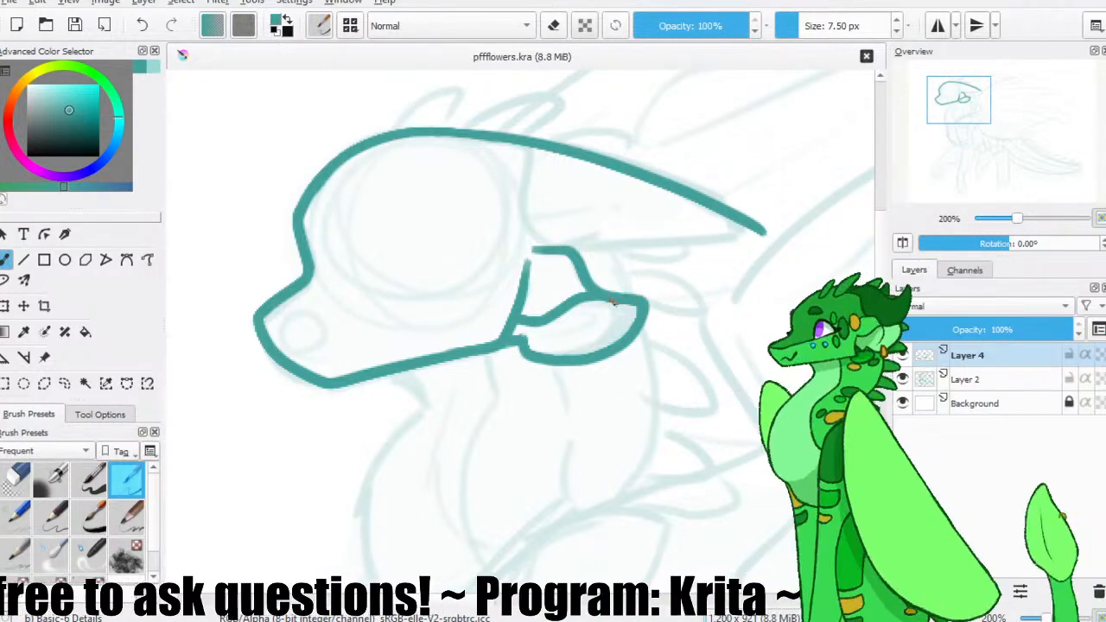
pyautogui.moveTo(632, 316)
pyautogui.mouseDown()
pyautogui.moveTo(631, 333)
pyautogui.moveTo(569, 343)
pyautogui.moveTo(615, 334)
pyautogui.mouseUp()
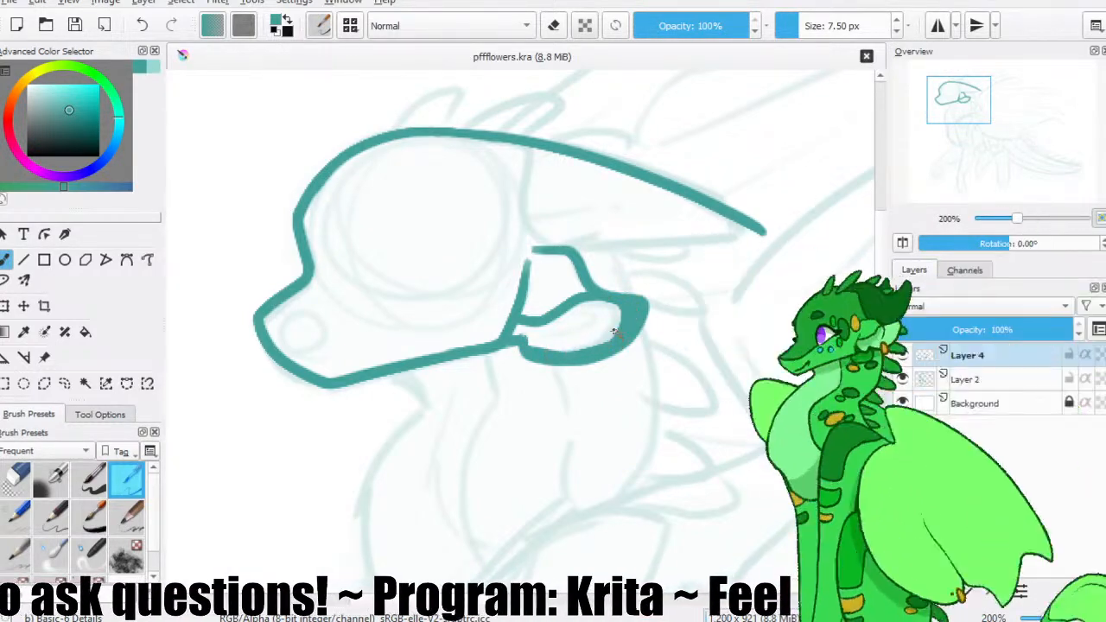
pyautogui.moveTo(539, 352)
pyautogui.mouseDown()
pyautogui.moveTo(594, 349)
pyautogui.moveTo(561, 350)
pyautogui.moveTo(588, 358)
pyautogui.moveTo(623, 337)
pyautogui.moveTo(554, 358)
pyautogui.moveTo(602, 344)
pyautogui.moveTo(626, 319)
pyautogui.mouseUp()
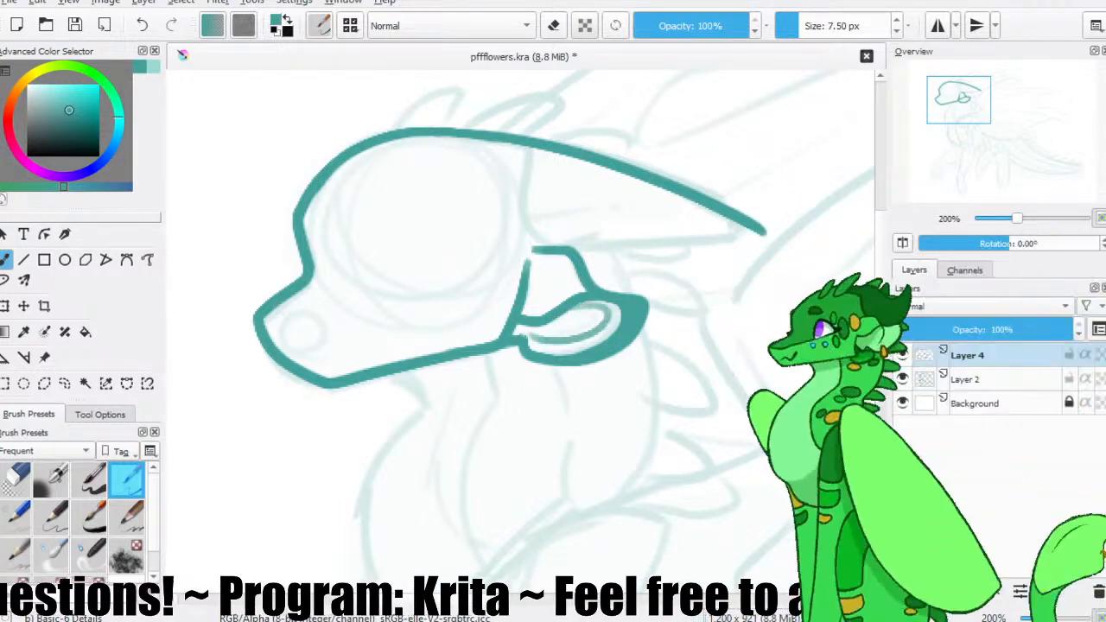
# Trim the horn's tip shorter, trace its lower edge from the back of the head to a rounded tip, and save.
pyautogui.moveTo(625, 264); pyautogui.dragTo(609, 276)
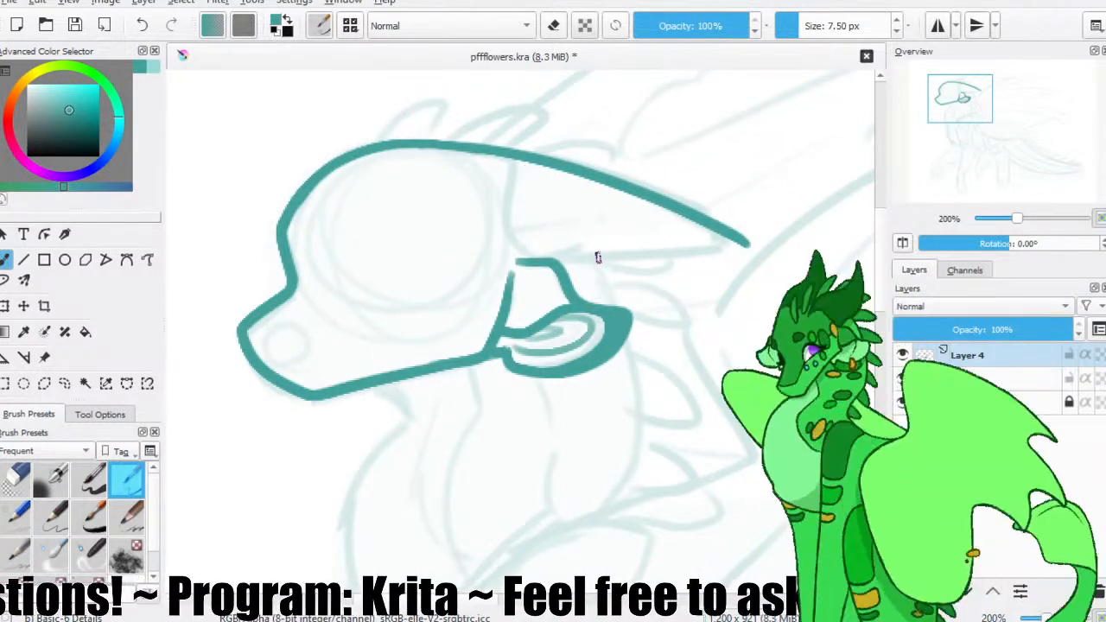
pyautogui.moveTo(538, 256); pyautogui.dragTo(737, 242)
pyautogui.hotkey('ctrl', 'z')
pyautogui.moveTo(557, 261); pyautogui.dragTo(665, 256)
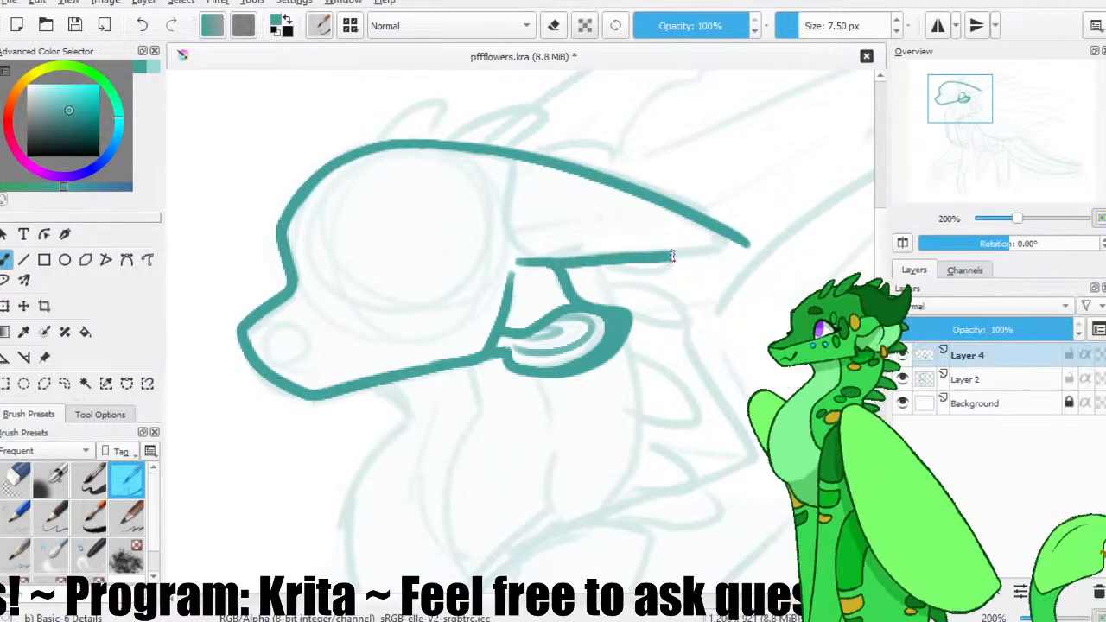
pyautogui.press('e')
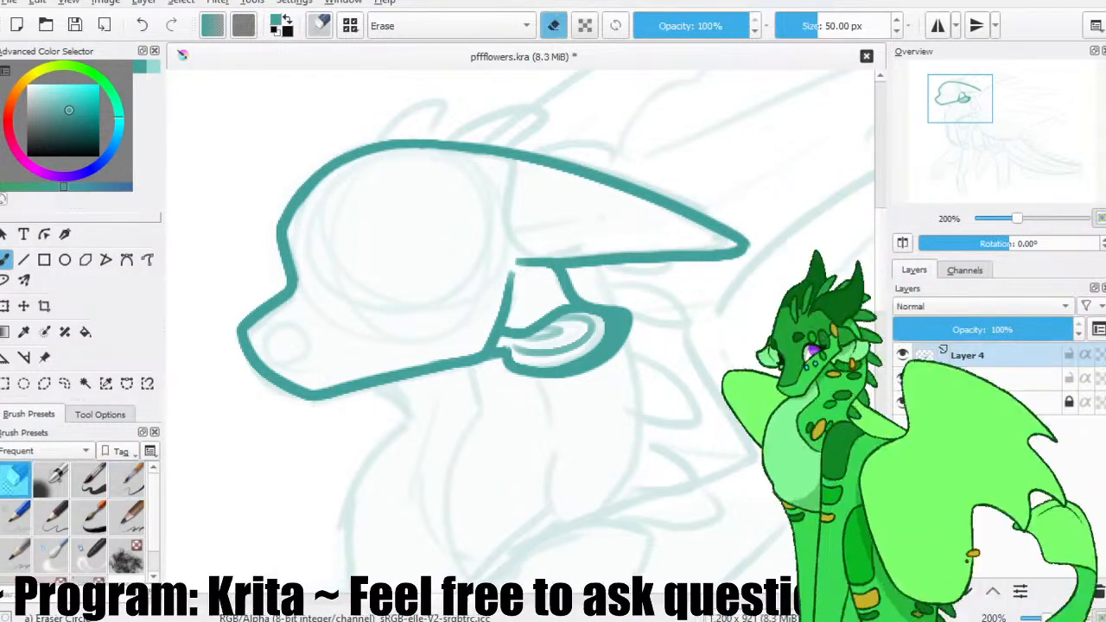
pyautogui.hotkey('ctrl', 'z')
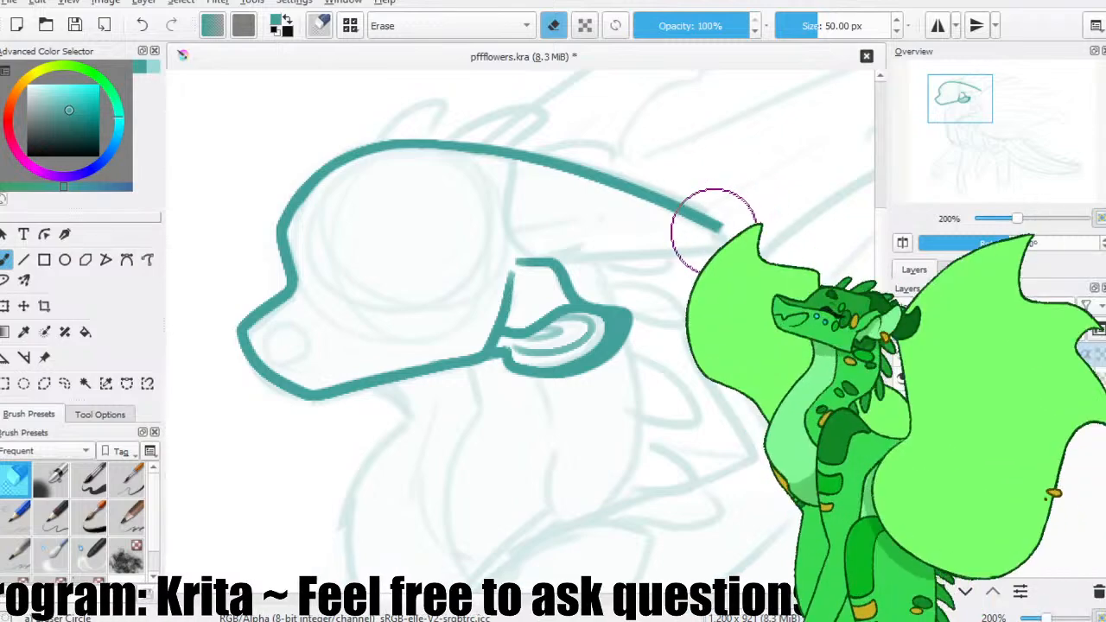
pyautogui.press('e')
pyautogui.moveTo(558, 268); pyautogui.dragTo(701, 252)
pyautogui.hotkey('ctrl', 'z')
pyautogui.moveTo(564, 268); pyautogui.dragTo(693, 249)
pyautogui.hotkey('ctrl', 'z')
pyautogui.moveTo(565, 268); pyautogui.dragTo(716, 255)
pyautogui.hotkey('ctrl', 'z')
pyautogui.moveTo(562, 268)
pyautogui.mouseDown()
pyautogui.moveTo(717, 248)
pyautogui.moveTo(728, 231)
pyautogui.mouseUp()
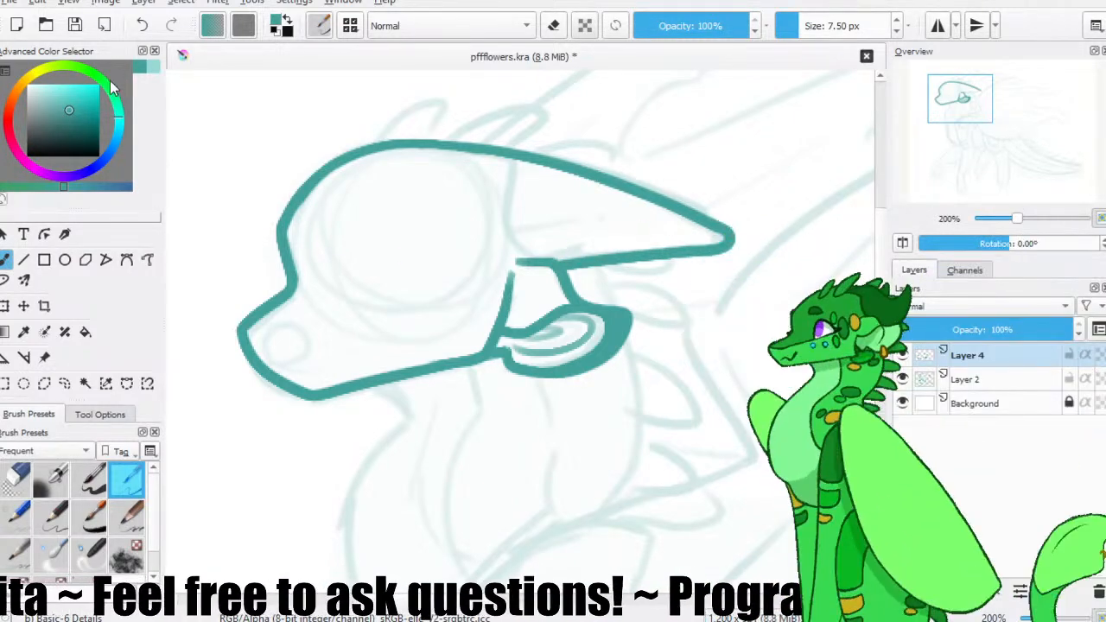
pyautogui.click(76, 28)
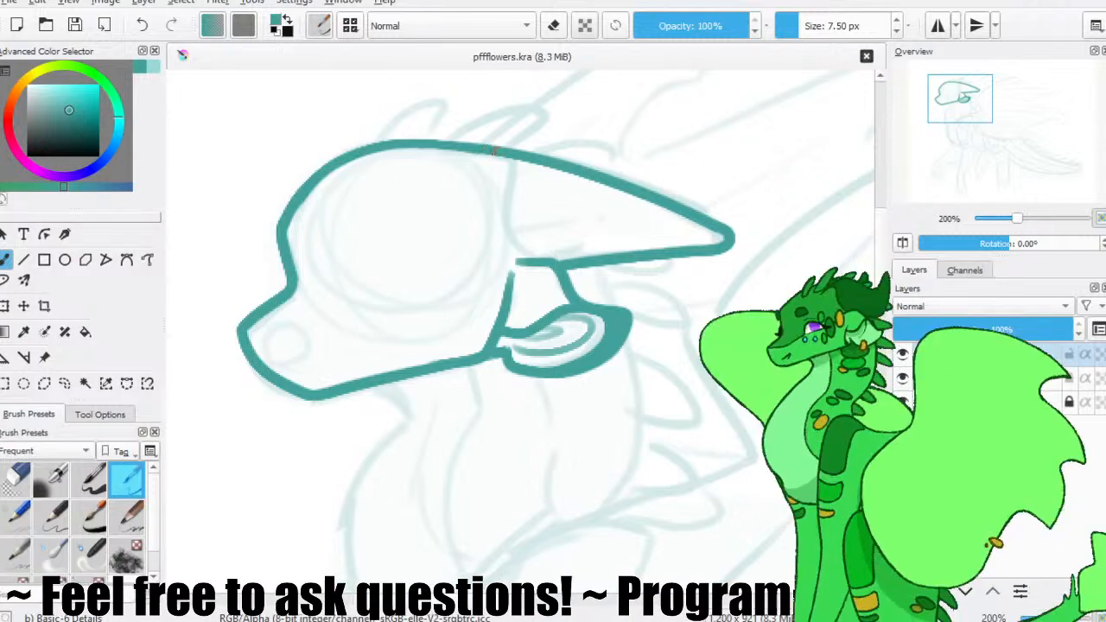
# Draw the curved base line of the horn and a broken ridge line running along its length.
pyautogui.moveTo(510, 161); pyautogui.dragTo(515, 255)
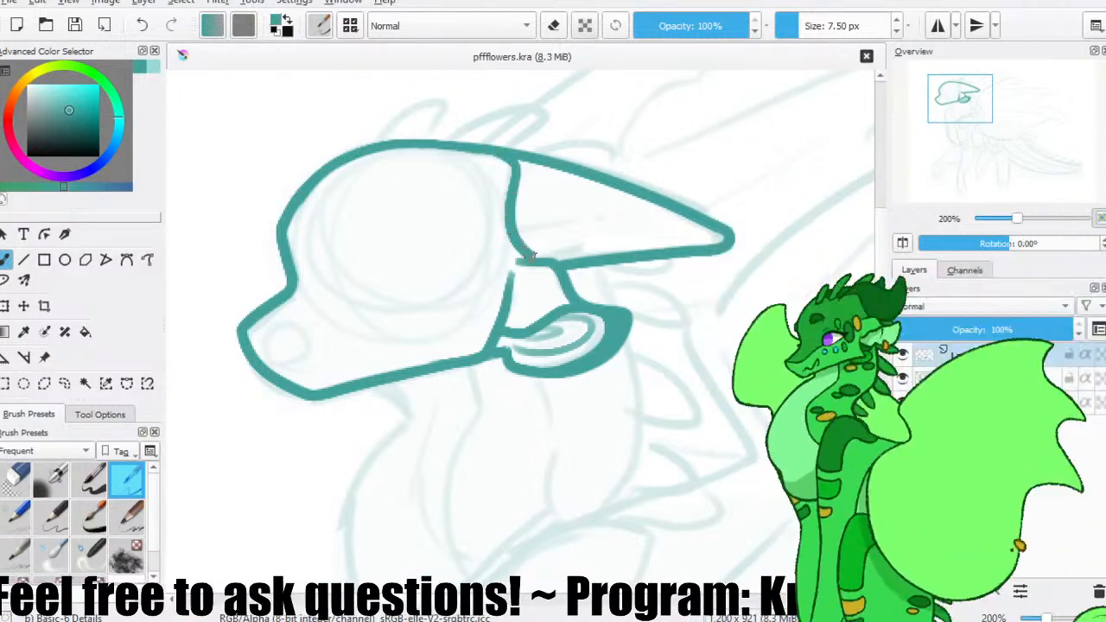
pyautogui.moveTo(620, 224); pyautogui.dragTo(521, 229)
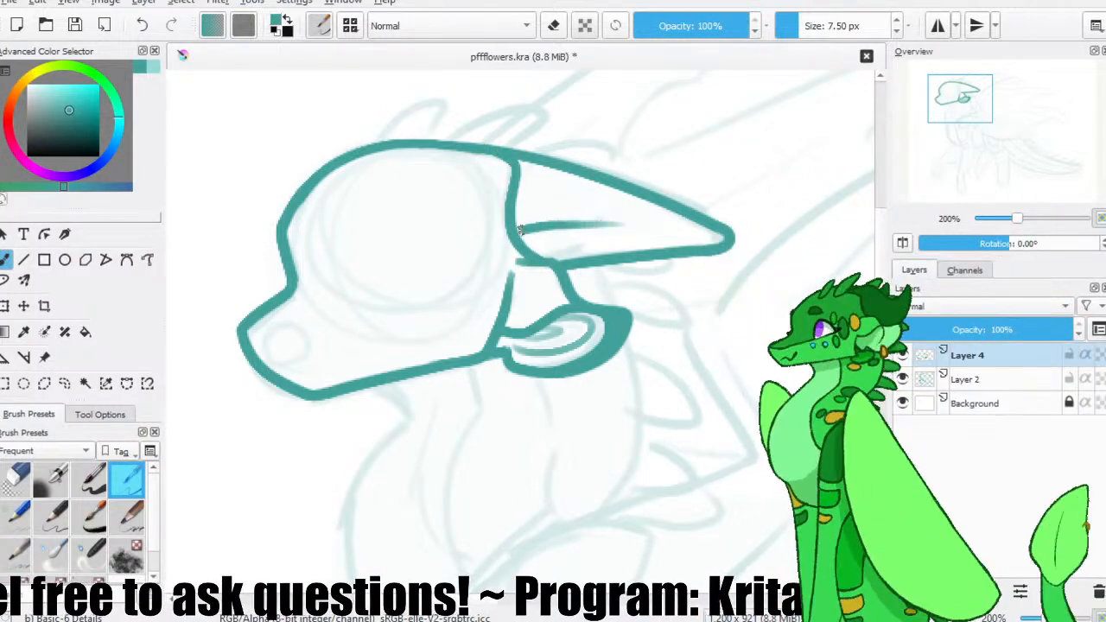
pyautogui.moveTo(632, 226); pyautogui.dragTo(681, 233)
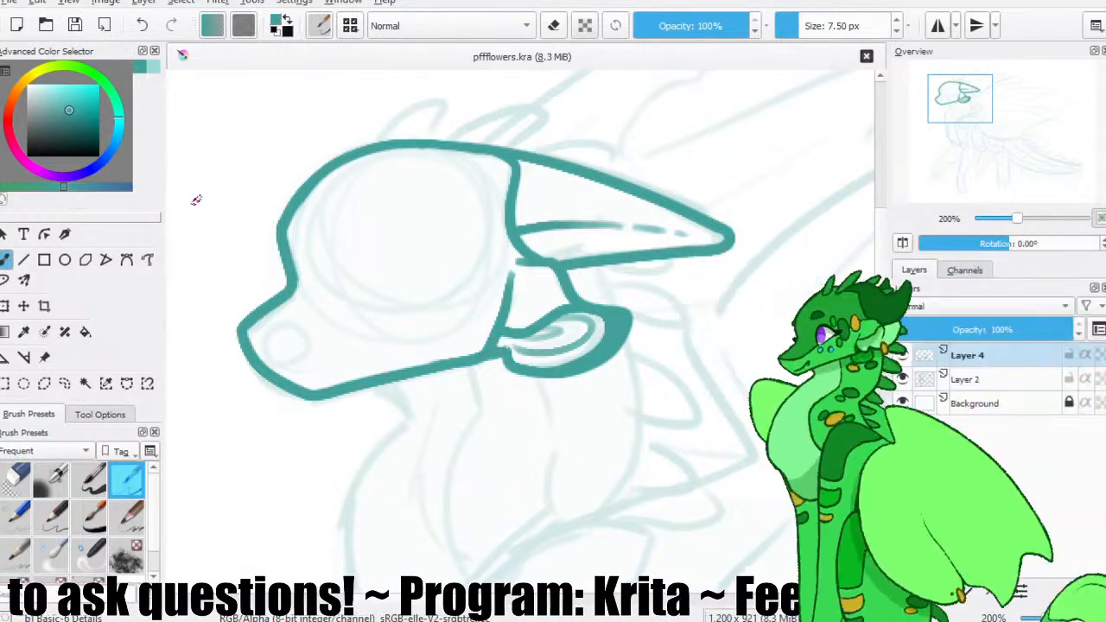
# Draw the eye outline with an arched upper lid and a slanted lower edge, redoing strokes until the shape suits the face.
pyautogui.moveTo(255, 215); pyautogui.dragTo(250, 171)
pyautogui.moveTo(392, 239)
pyautogui.mouseDown()
pyautogui.moveTo(350, 185)
pyautogui.moveTo(404, 182)
pyautogui.moveTo(337, 214)
pyautogui.moveTo(427, 191)
pyautogui.mouseUp()
pyautogui.hotkey('ctrl', 'z')
pyautogui.hotkey('ctrl', 'z')
pyautogui.moveTo(350, 238)
pyautogui.mouseDown()
pyautogui.moveTo(340, 196)
pyautogui.moveTo(428, 190)
pyautogui.moveTo(406, 208)
pyautogui.mouseUp()
pyautogui.hotkey('ctrl', 'z')
pyautogui.hotkey('ctrl', 'z')
pyautogui.moveTo(347, 244); pyautogui.dragTo(409, 207)
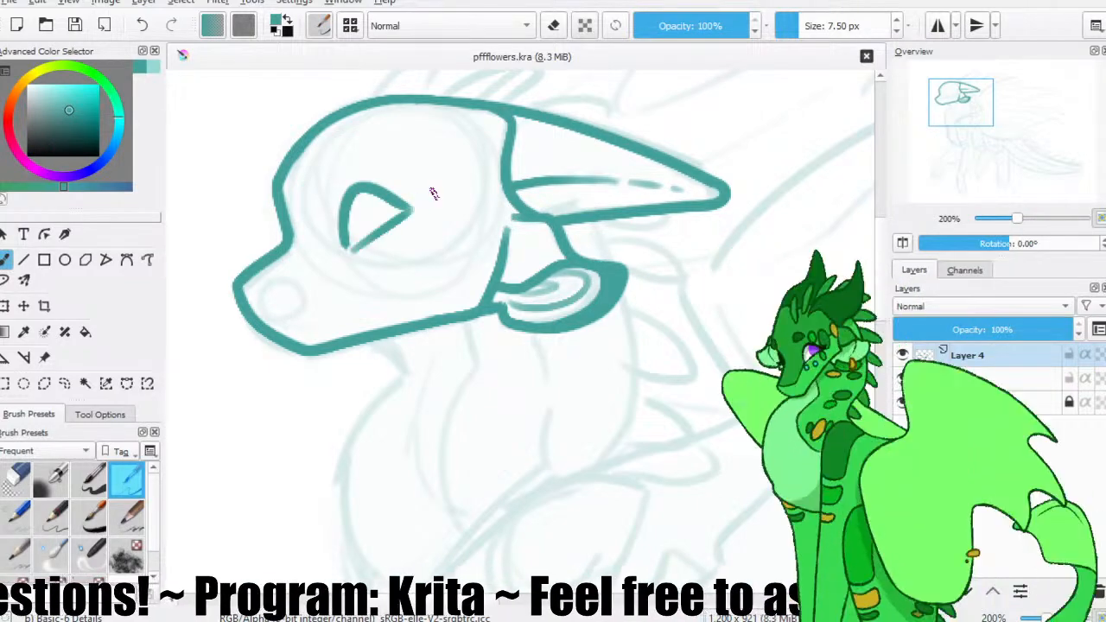
pyautogui.moveTo(396, 199)
pyautogui.mouseDown()
pyautogui.moveTo(422, 203)
pyautogui.moveTo(411, 210)
pyautogui.mouseUp()
pyautogui.hotkey('ctrl', 'z')
pyautogui.hotkey('ctrl', 'z')
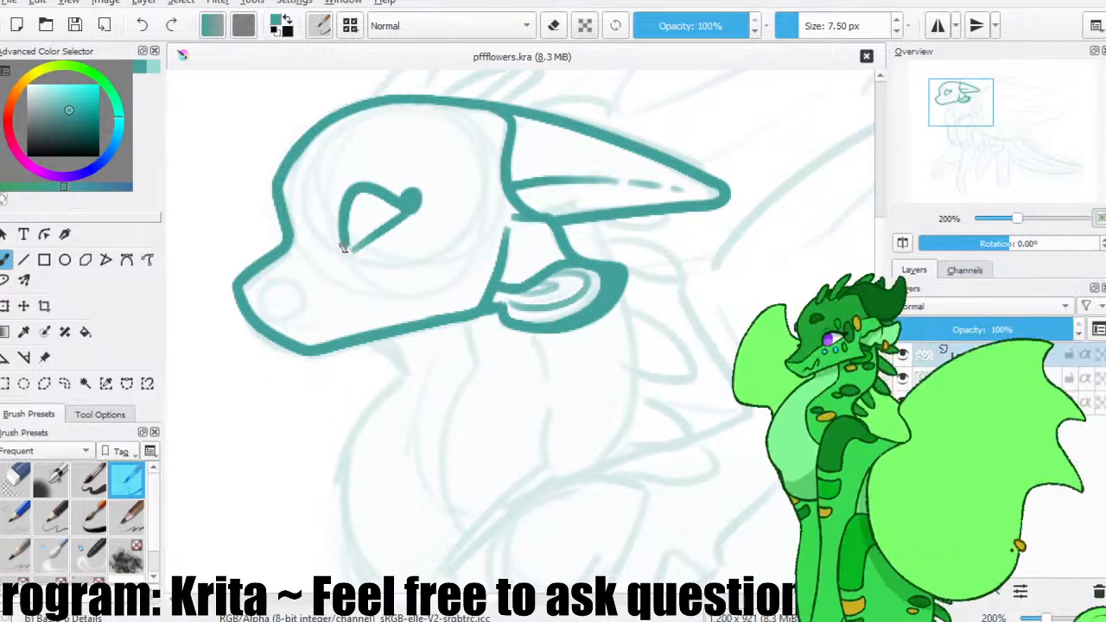
# Check the eye against the whole head and trim the round blob at its outer corner into a point with the eraser.
pyautogui.press('-')
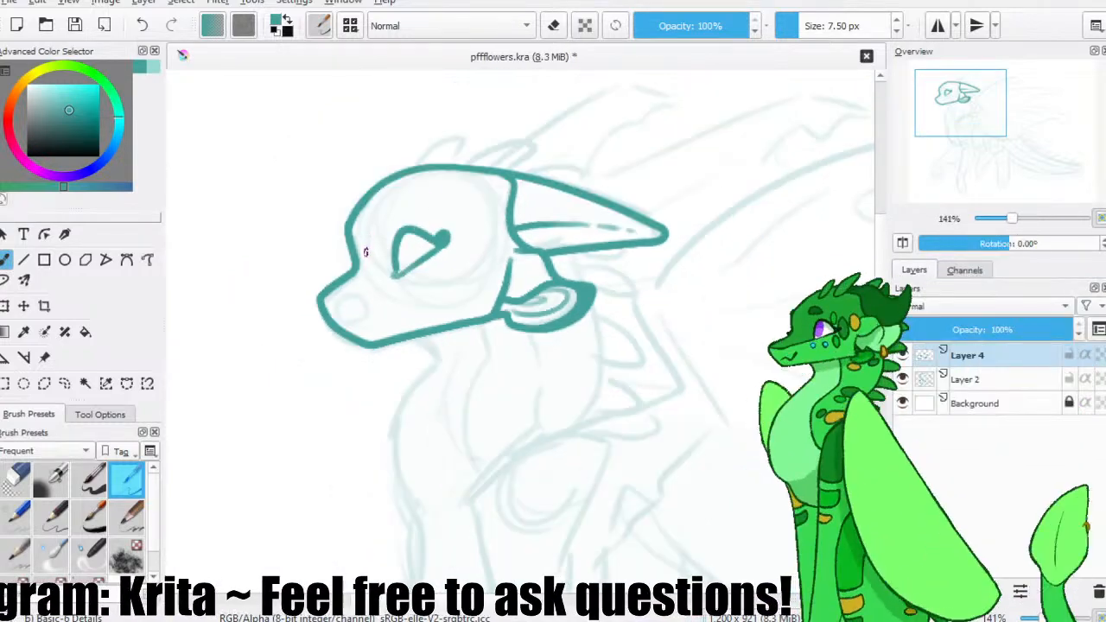
pyautogui.press('-')
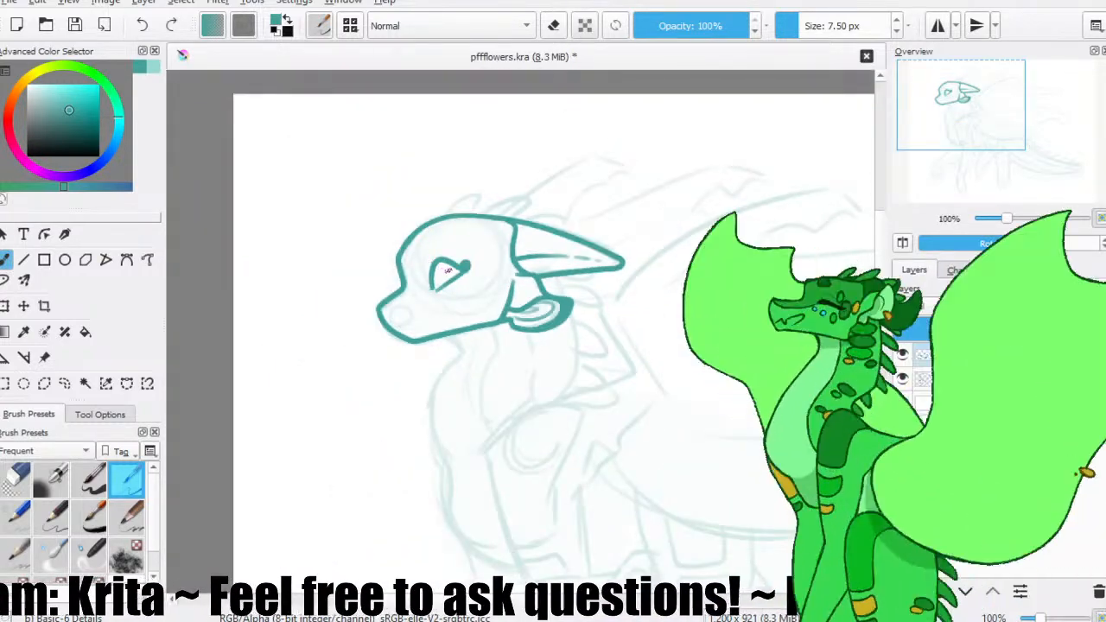
pyautogui.press('+')
pyautogui.press('+')
pyautogui.moveTo(392, 210)
pyautogui.mouseDown()
pyautogui.moveTo(403, 234)
pyautogui.moveTo(424, 199)
pyautogui.moveTo(413, 209)
pyautogui.mouseUp()
pyautogui.press('/')
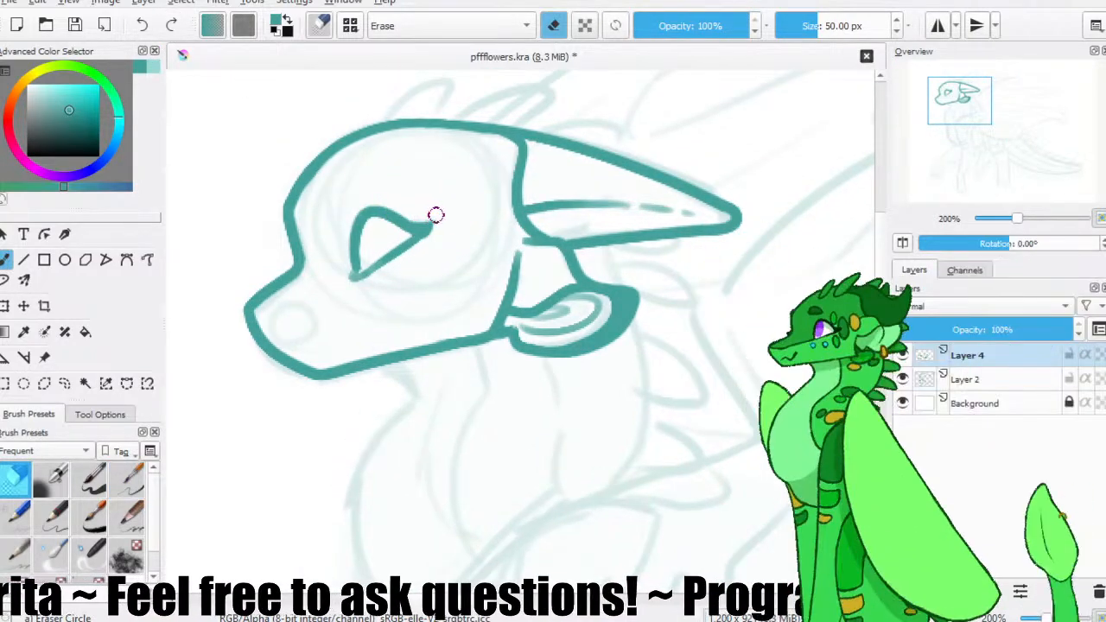
# Draw a small slanted nostril on the snout with the 7.50 px teal brush, redoing strokes, and save the file.
pyautogui.press('/')
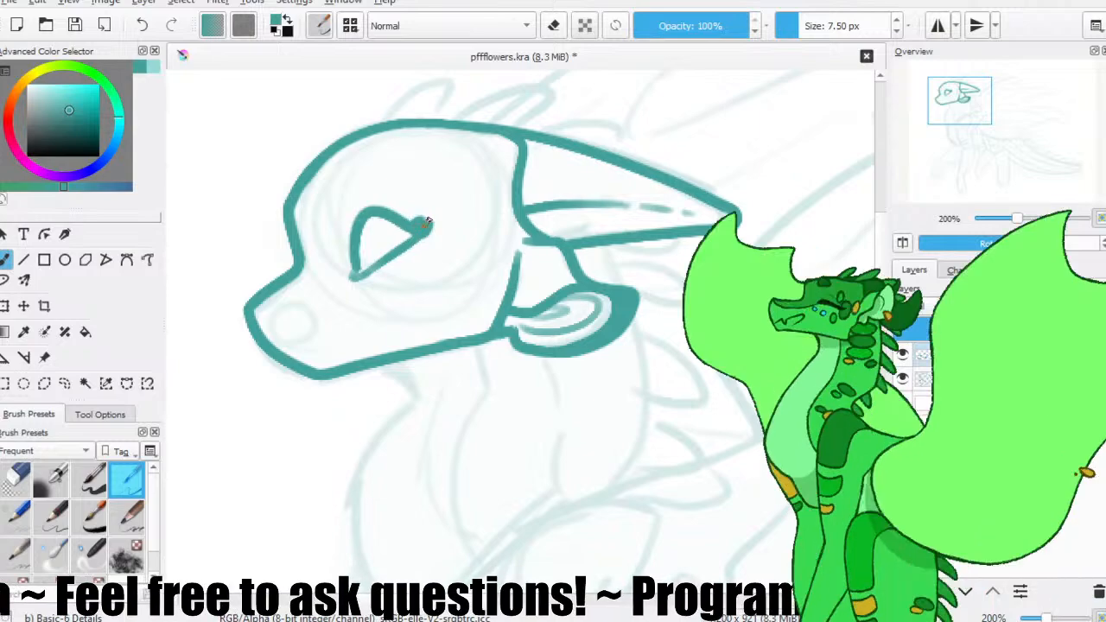
pyautogui.click(74, 25)
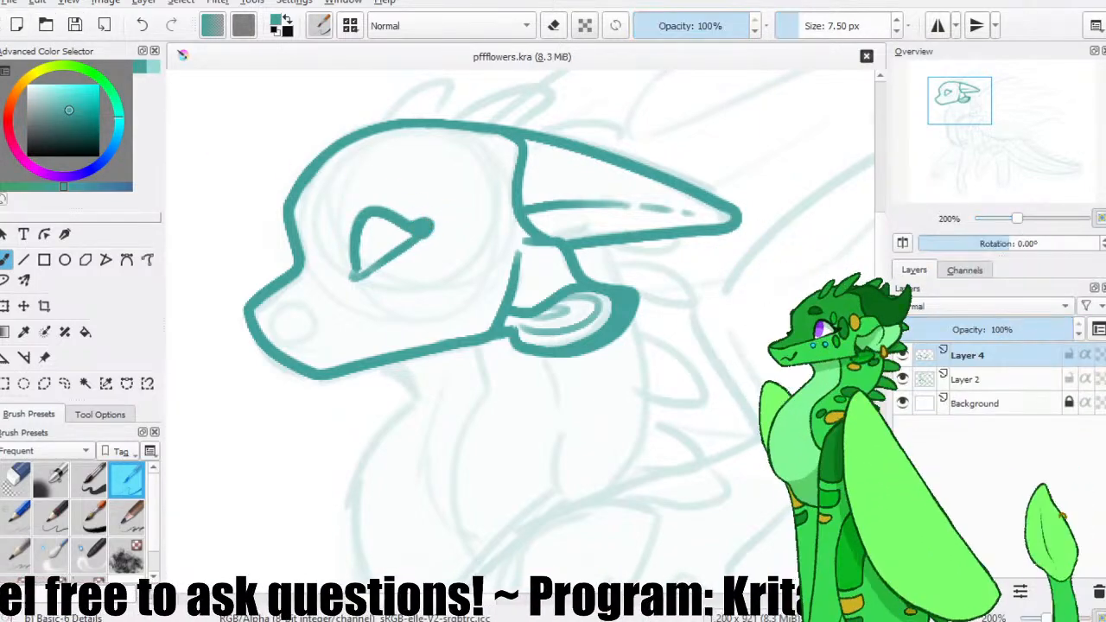
pyautogui.moveTo(370, 266); pyautogui.dragTo(355, 298)
pyautogui.moveTo(277, 349)
pyautogui.mouseDown()
pyautogui.moveTo(292, 341)
pyautogui.moveTo(272, 350)
pyautogui.moveTo(282, 349)
pyautogui.mouseUp()
pyautogui.hotkey('ctrl', 'z')
pyautogui.hotkey('ctrl', 'z')
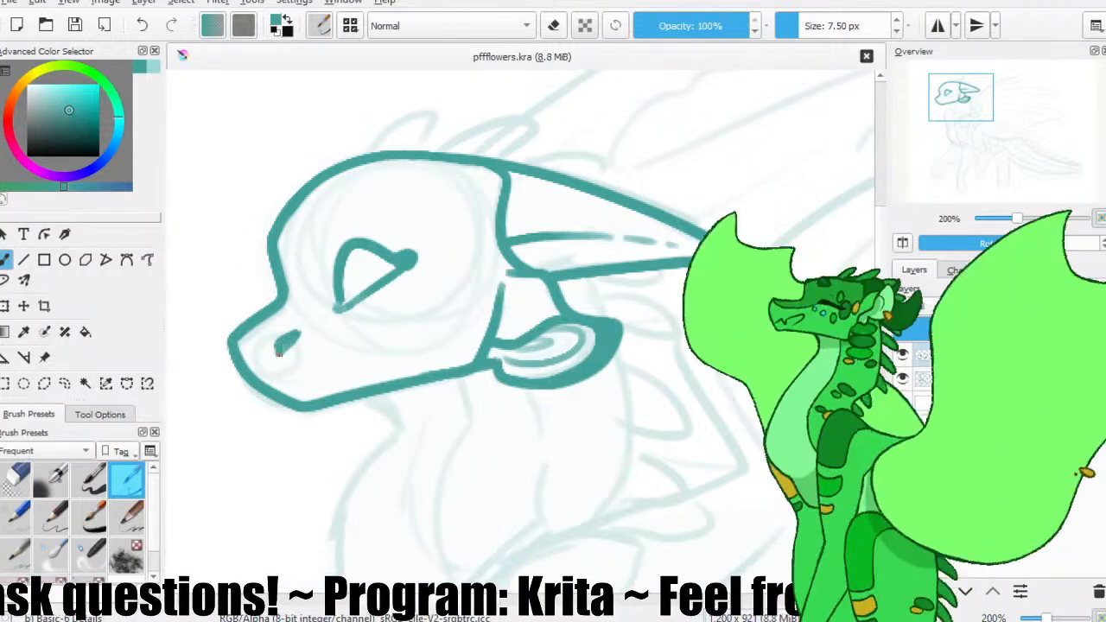
pyautogui.click(73, 26)
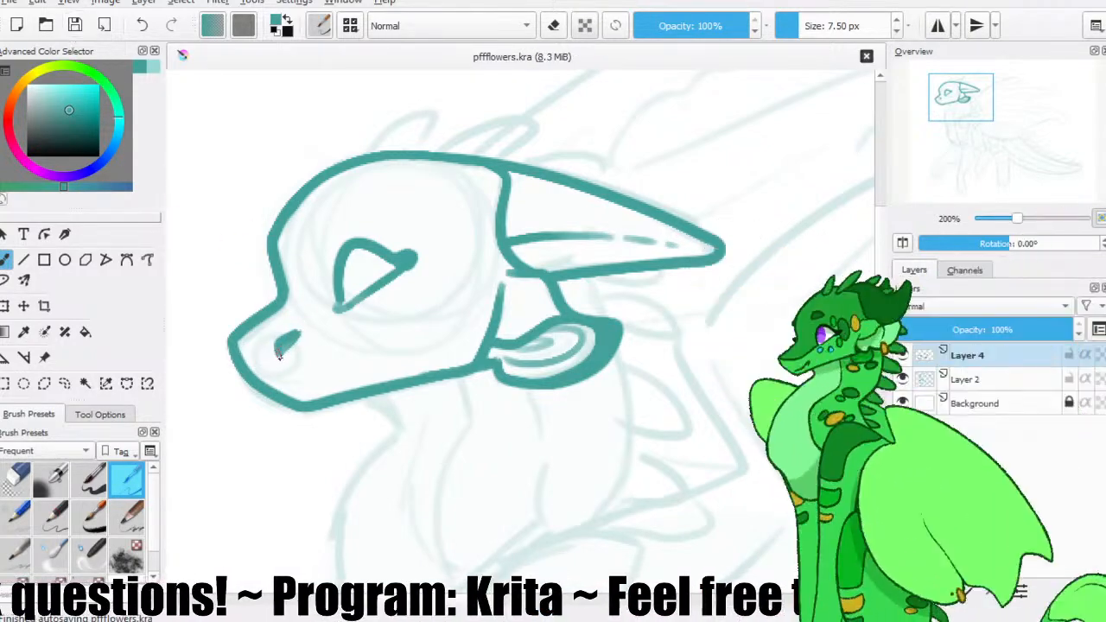
pyautogui.moveTo(301, 333); pyautogui.dragTo(277, 353)
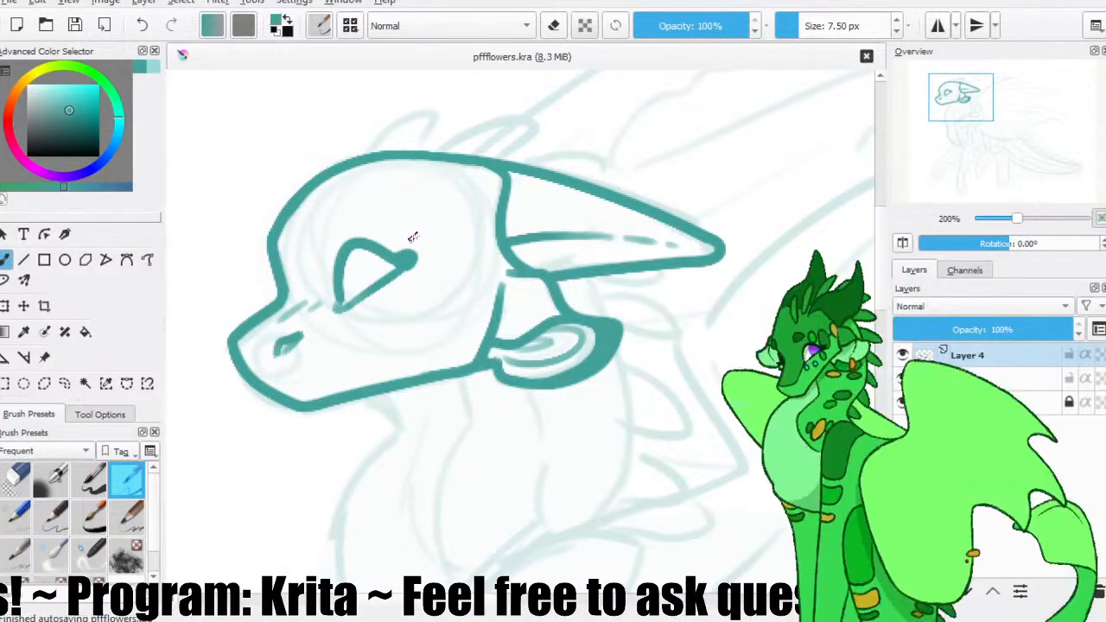
pyautogui.moveTo(403, 276)
pyautogui.mouseDown()
pyautogui.moveTo(537, 275)
pyautogui.moveTo(420, 281)
pyautogui.moveTo(443, 262)
pyautogui.moveTo(535, 257)
pyautogui.moveTo(412, 271)
pyautogui.moveTo(516, 270)
pyautogui.mouseUp()
pyautogui.hotkey('ctrl', 'z')
pyautogui.hotkey('ctrl', 'z')
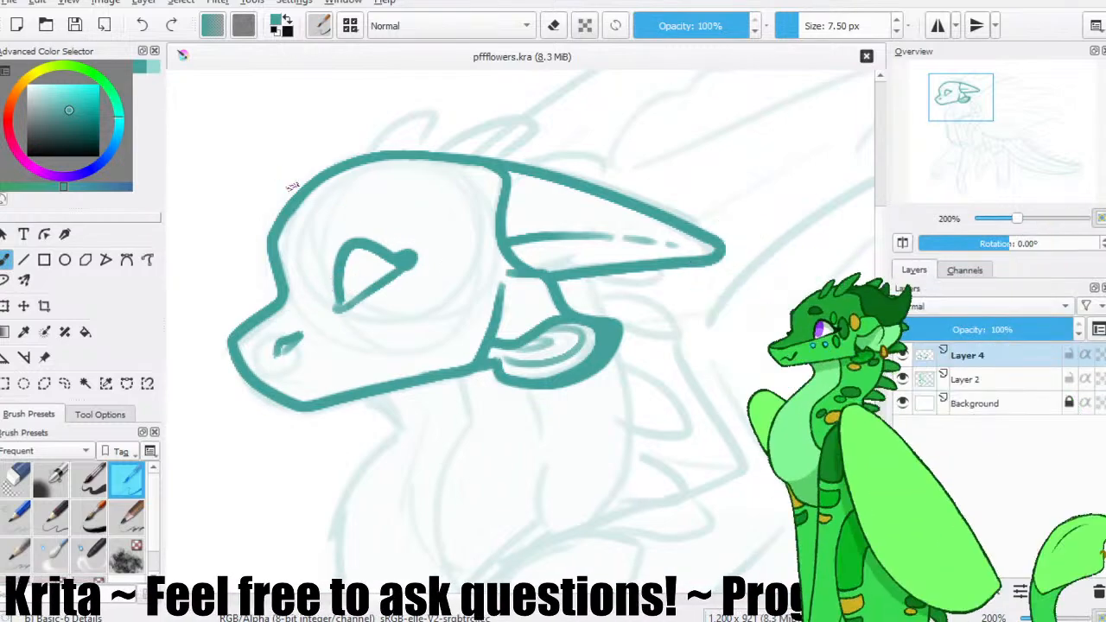
# Add a new layer directly above Layer 2, choose a lighter teal for painting, and save.
pyautogui.click(967, 379)
pyautogui.click(903, 592)
pyautogui.click(51, 92)
pyautogui.click(76, 26)
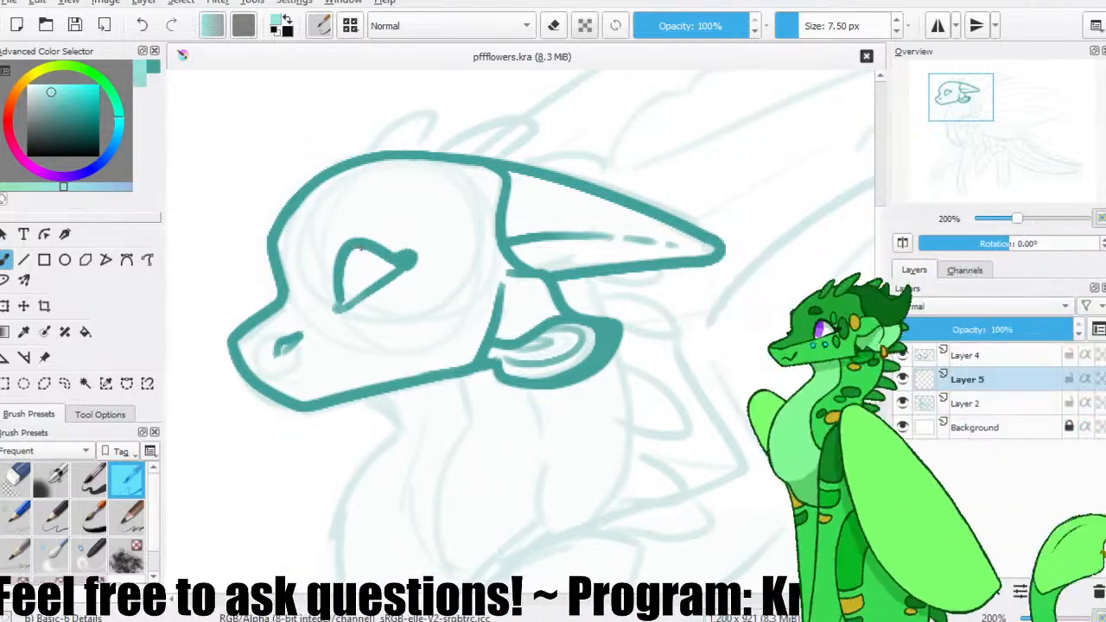
# Paint a light teal iris inside the eye outline on Layer 5, undoing stray strokes, and save.
pyautogui.moveTo(374, 251); pyautogui.dragTo(375, 274)
pyautogui.hotkey('ctrl', 'z')
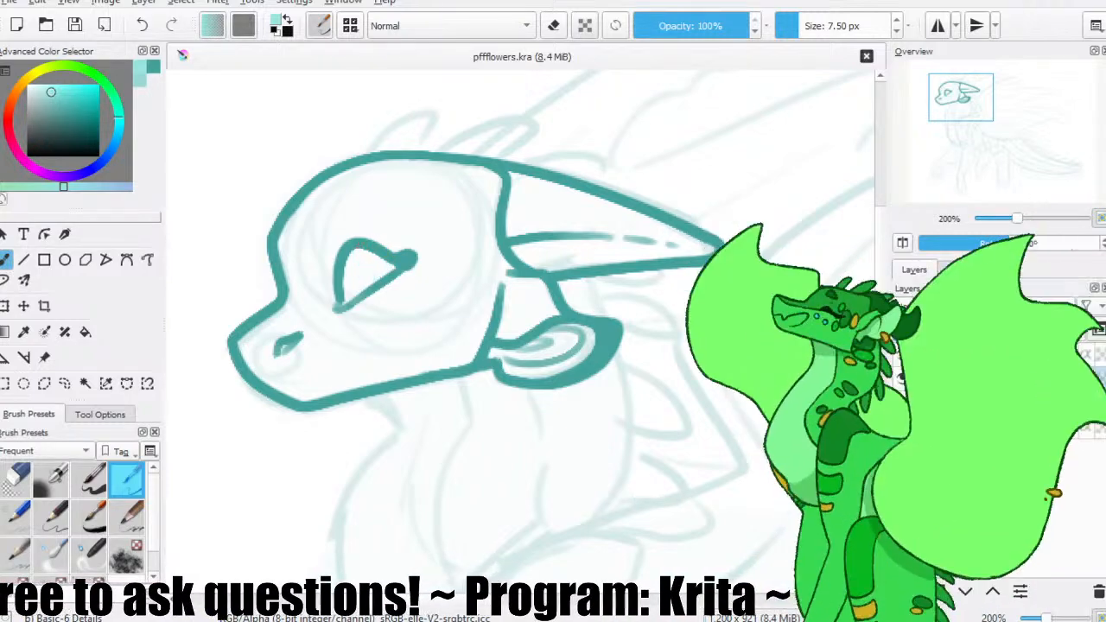
pyautogui.moveTo(383, 258)
pyautogui.mouseDown()
pyautogui.moveTo(371, 274)
pyautogui.moveTo(381, 269)
pyautogui.mouseUp()
pyautogui.hotkey('ctrl', 'z')
pyautogui.hotkey('ctrl', 's')
pyautogui.moveTo(359, 254)
pyautogui.mouseDown()
pyautogui.moveTo(377, 279)
pyautogui.moveTo(363, 249)
pyautogui.moveTo(371, 275)
pyautogui.moveTo(376, 257)
pyautogui.moveTo(360, 252)
pyautogui.moveTo(390, 266)
pyautogui.moveTo(372, 246)
pyautogui.mouseUp()
pyautogui.hotkey('ctrl', 'z')
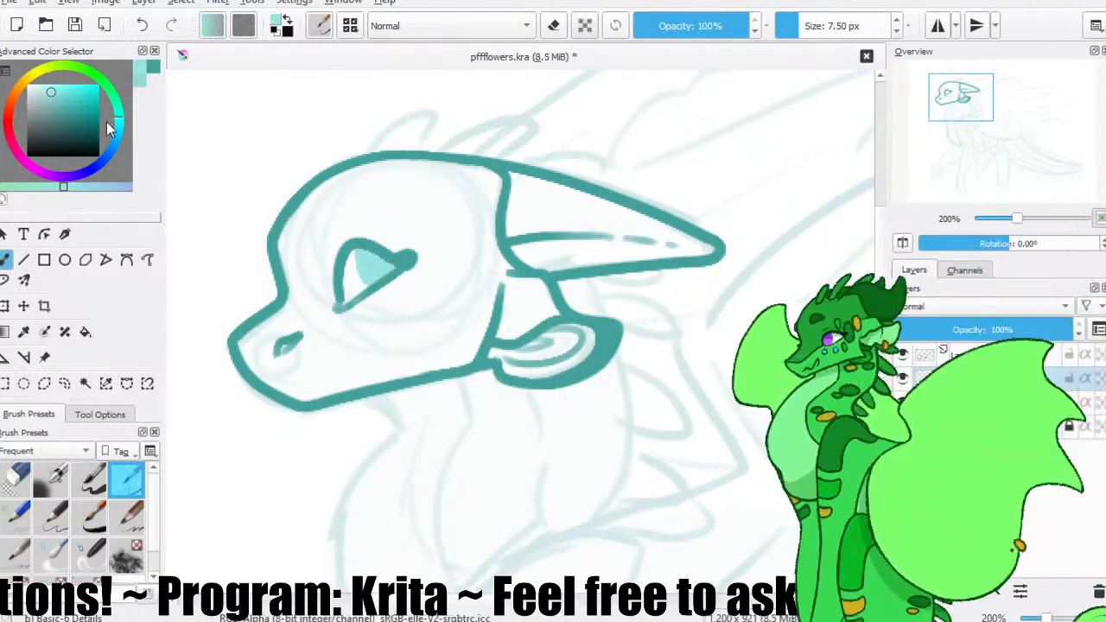
# Return to the dark teal on Layer 4 and draw the front of the mouth as a small zigzag from the chin.
pyautogui.click(153, 66)
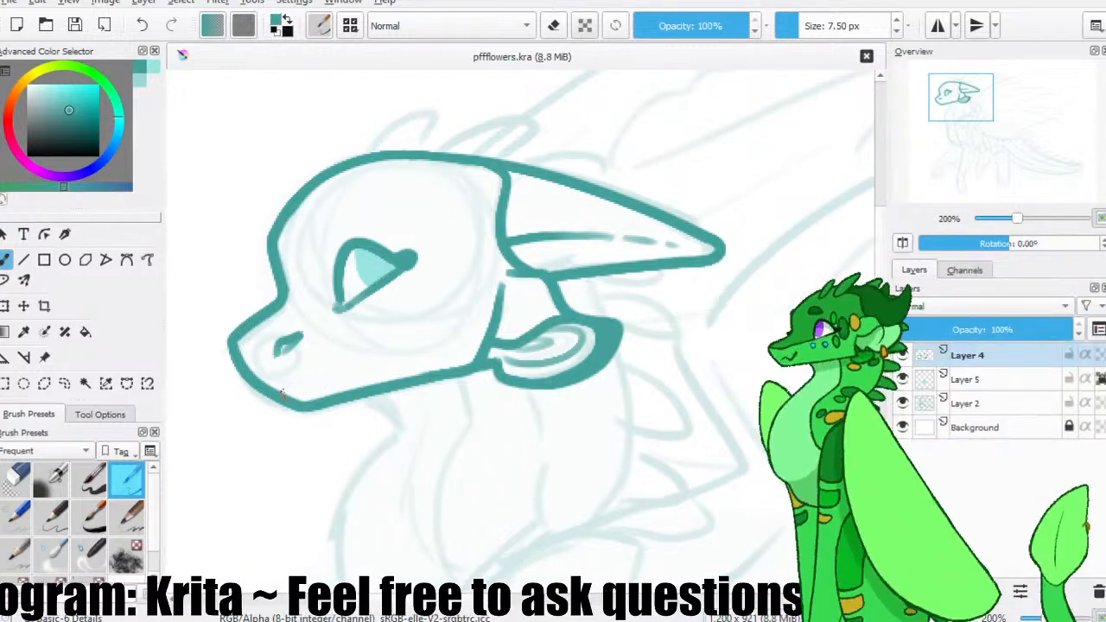
pyautogui.moveTo(306, 392)
pyautogui.mouseDown()
pyautogui.moveTo(313, 372)
pyautogui.moveTo(287, 395)
pyautogui.moveTo(298, 386)
pyautogui.mouseUp()
pyautogui.hotkey('ctrl', 'z')
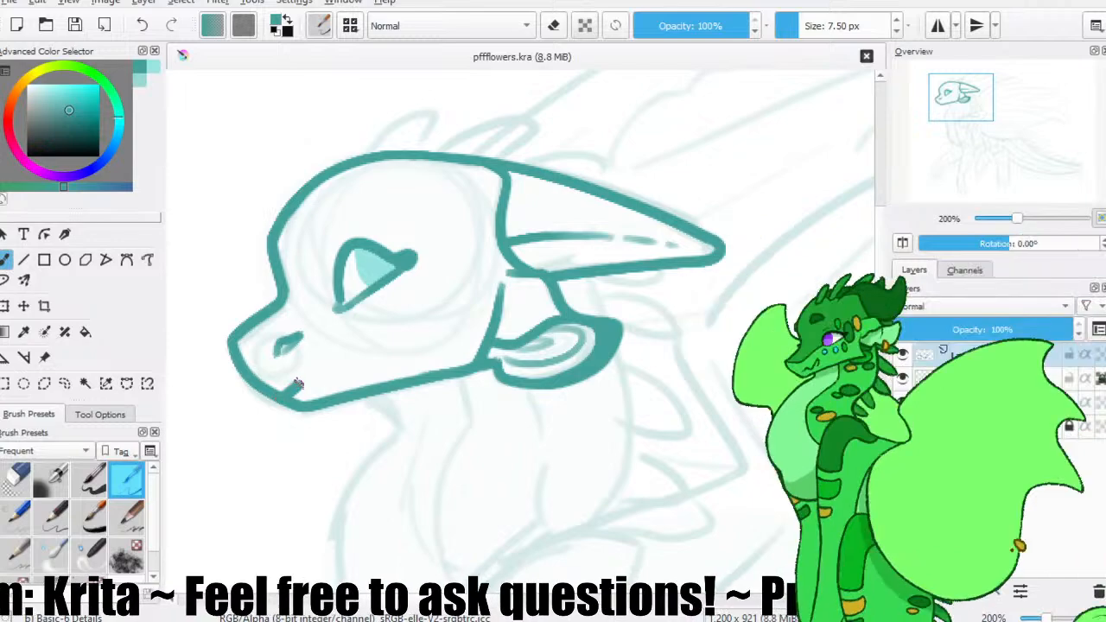
pyautogui.hotkey('ctrl', 'z')
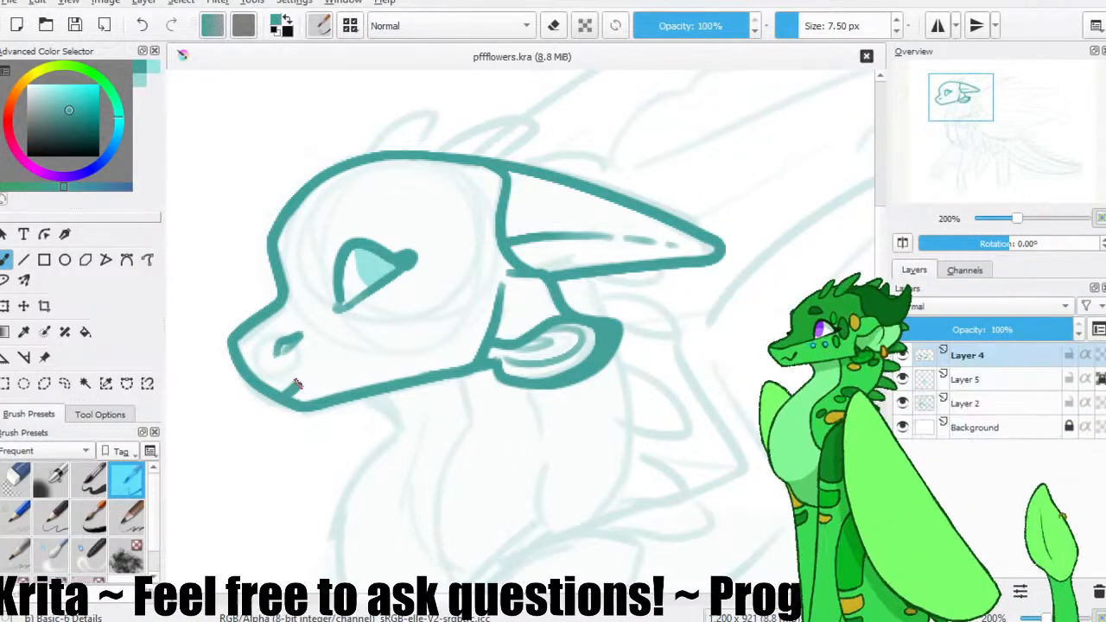
pyautogui.moveTo(320, 380); pyautogui.dragTo(347, 337)
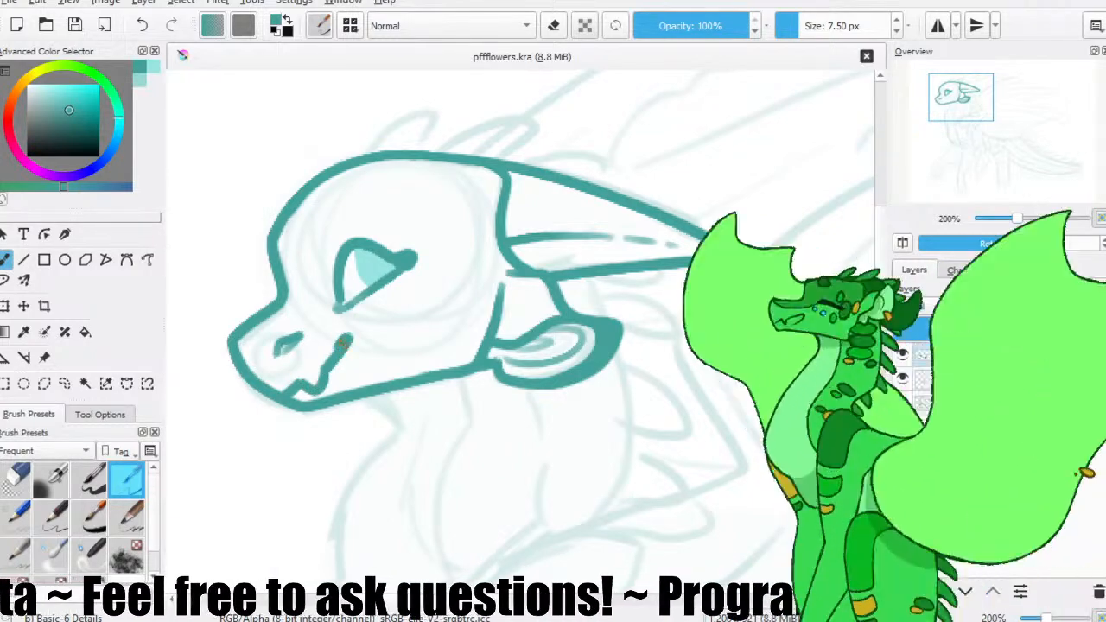
# Extend the mouth line up the cheek to just below the eye, redoing the stroke until it curves smoothly, and save.
pyautogui.moveTo(316, 375); pyautogui.dragTo(361, 321)
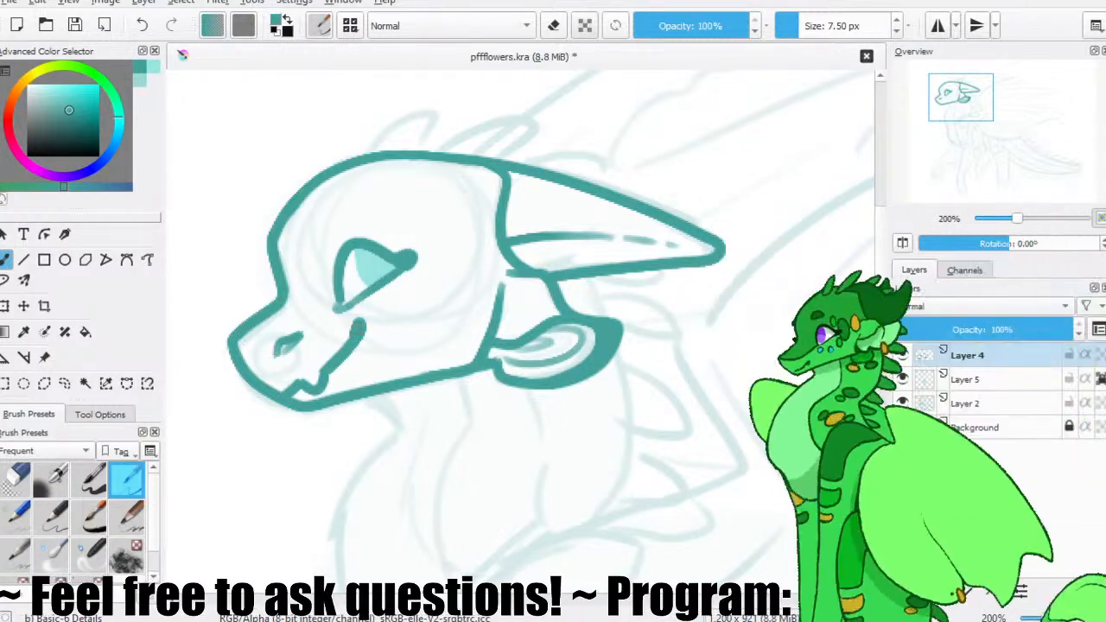
pyautogui.hotkey('ctrl', 'z')
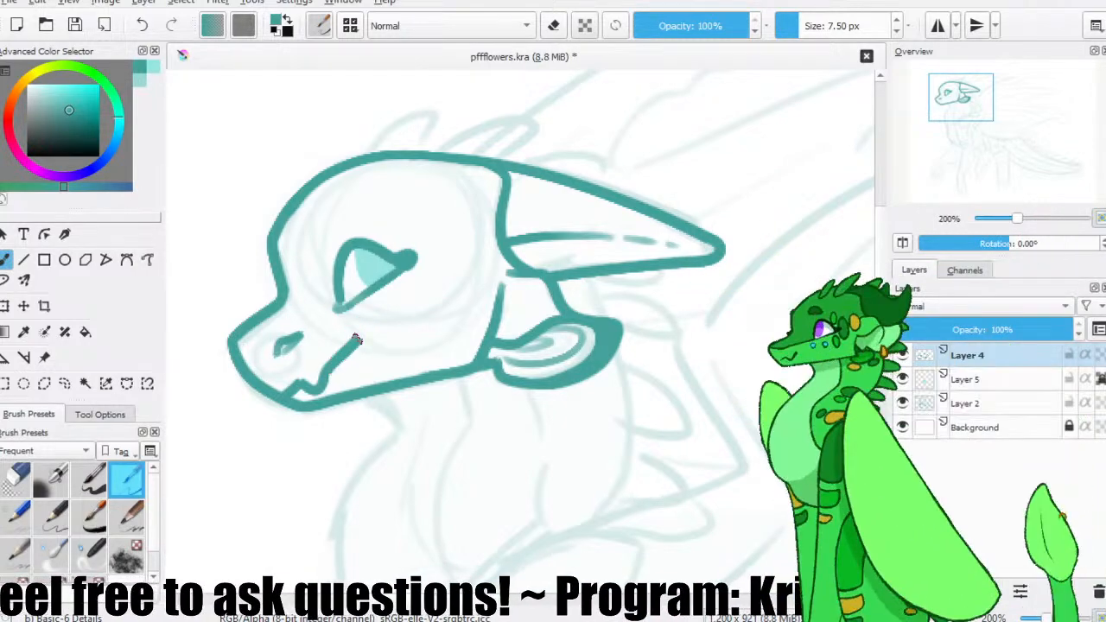
pyautogui.hotkey('ctrl', 'z')
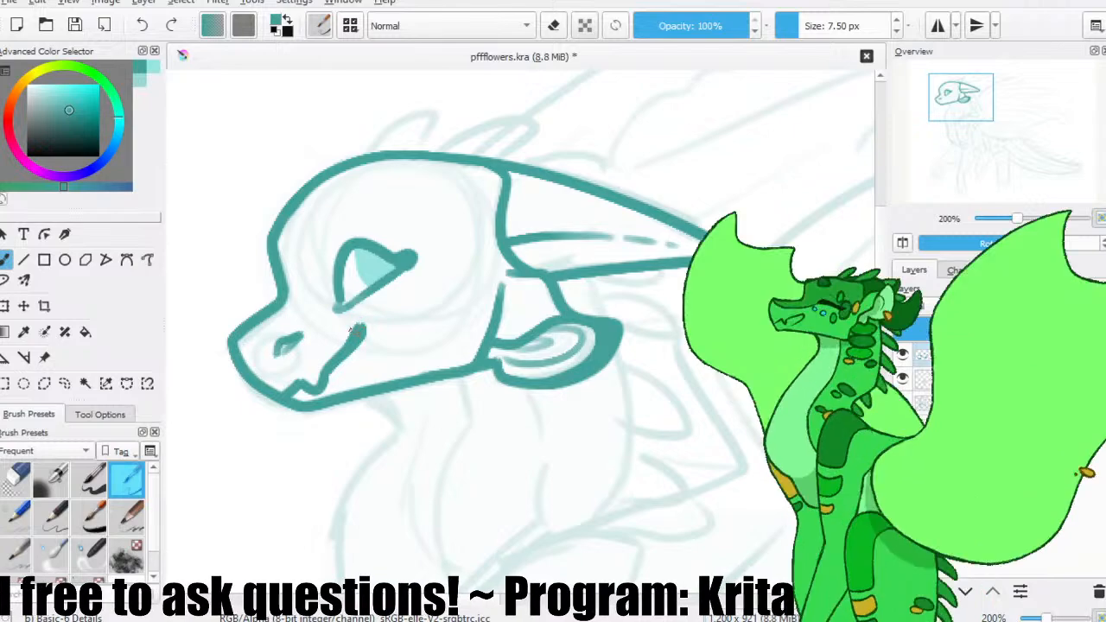
pyautogui.moveTo(345, 348); pyautogui.dragTo(359, 326)
pyautogui.hotkey('ctrl', 'z')
pyautogui.moveTo(324, 370); pyautogui.dragTo(360, 327)
pyautogui.click(78, 26)
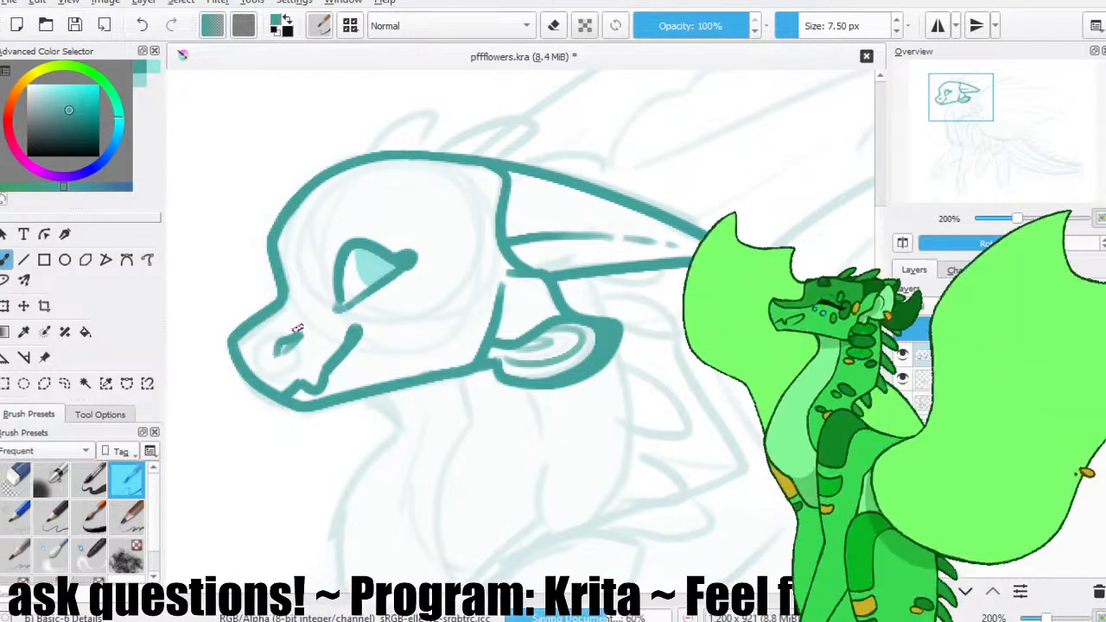
# Examine the inked head against the rest of the sketch, looking over the neck, chest and wing areas.
pyautogui.press('1')
pyautogui.moveTo(414, 306); pyautogui.dragTo(339, 269)
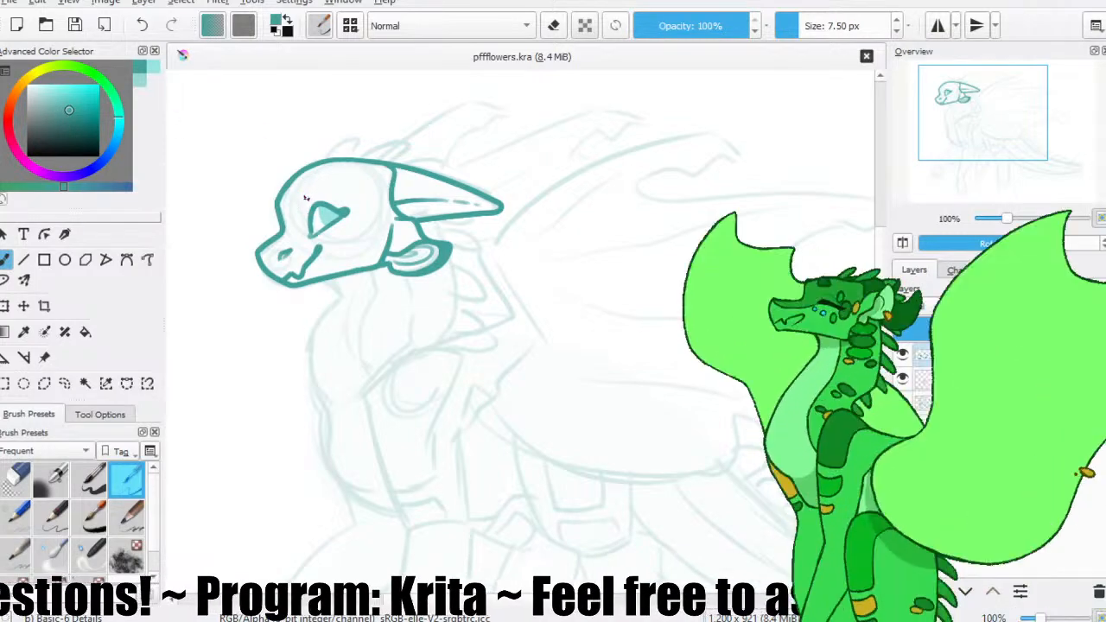
pyautogui.hotkey('ctrl', '+')
pyautogui.hotkey('ctrl', '+')
pyautogui.moveTo(312, 207); pyautogui.dragTo(319, 232)
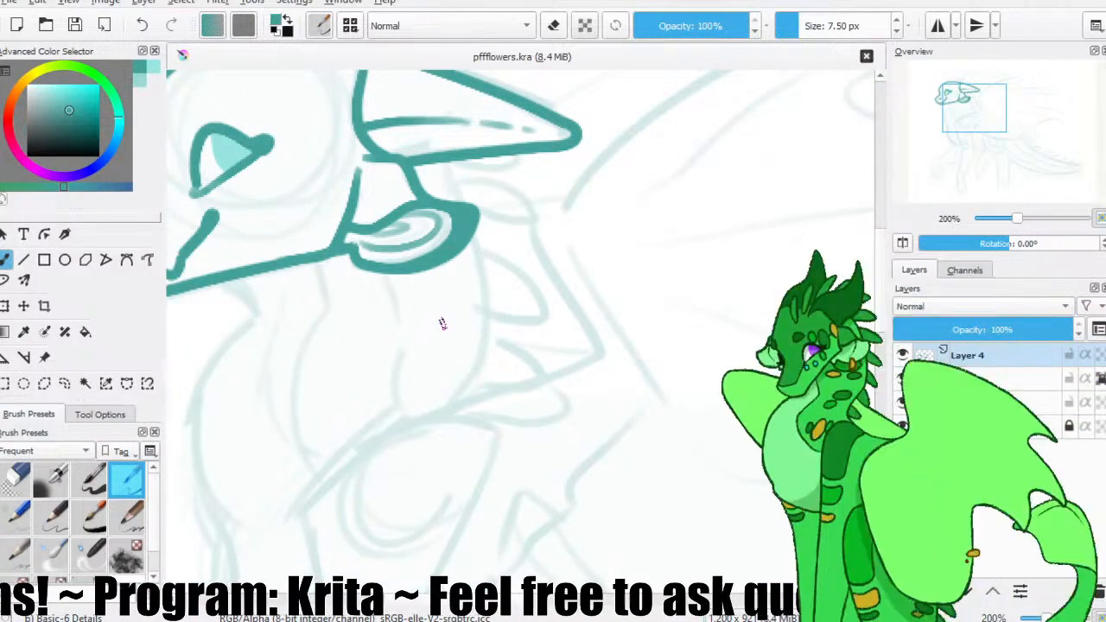
pyautogui.hotkey('ctrl', '-')
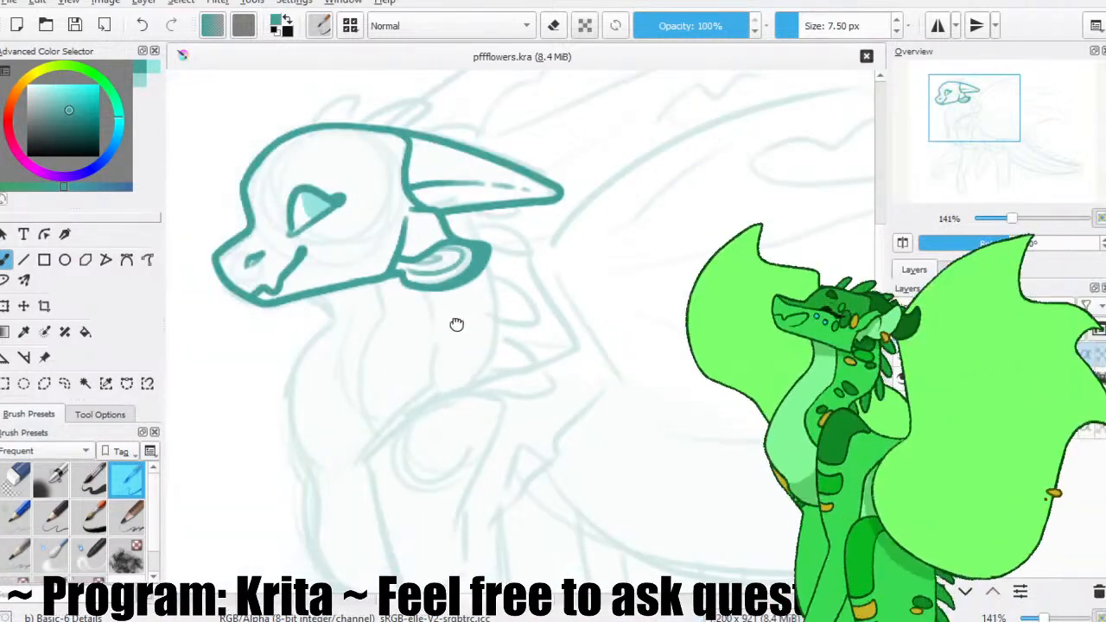
pyautogui.moveTo(456, 324); pyautogui.dragTo(333, 308)
pyautogui.moveTo(275, 250); pyautogui.dragTo(347, 251)
pyautogui.moveTo(299, 288); pyautogui.dragTo(271, 273)
pyautogui.moveTo(495, 212)
pyautogui.mouseDown()
pyautogui.moveTo(427, 261)
pyautogui.moveTo(474, 251)
pyautogui.mouseUp()
# Trace the wing's long leading edge as one curved stroke behind the horn, redoing it until it fits the sketch.
pyautogui.hotkey('ctrl', '+')
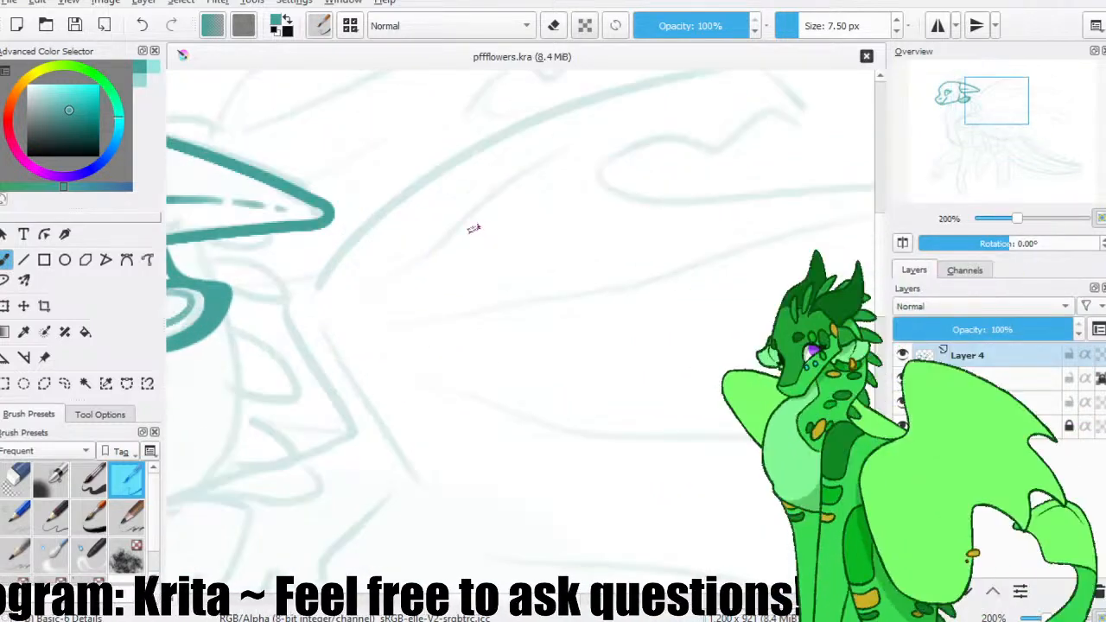
pyautogui.moveTo(369, 248); pyautogui.dragTo(363, 306)
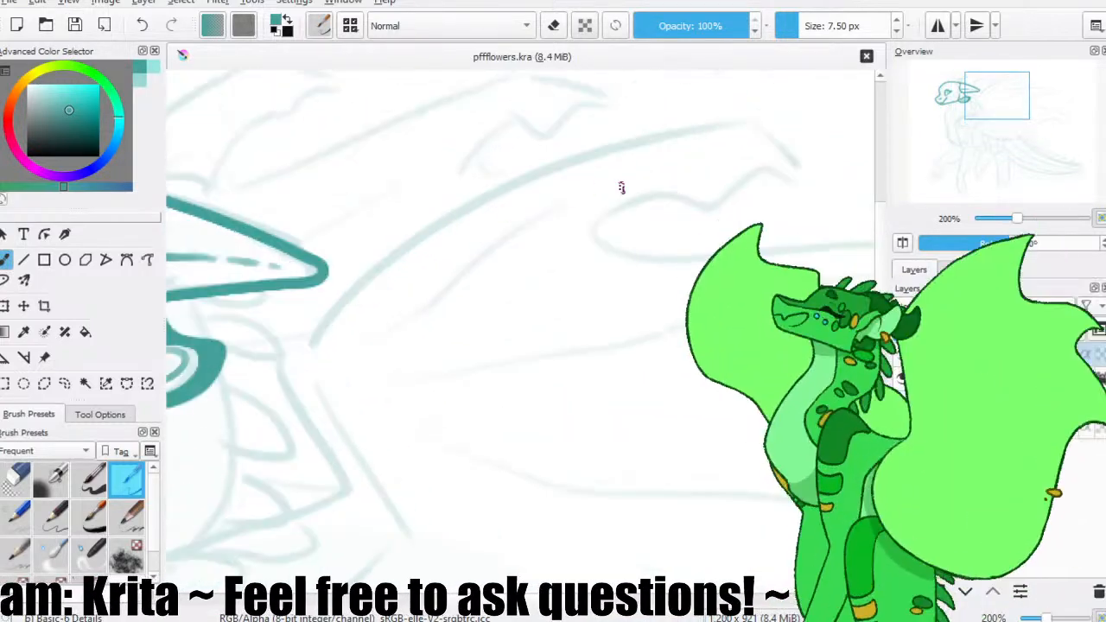
pyautogui.moveTo(798, 171)
pyautogui.mouseDown()
pyautogui.moveTo(767, 137)
pyautogui.moveTo(737, 128)
pyautogui.moveTo(775, 136)
pyautogui.moveTo(753, 123)
pyautogui.moveTo(391, 282)
pyautogui.mouseUp()
pyautogui.hotkey('ctrl', 'z')
pyautogui.hotkey('ctrl', 'z')
pyautogui.moveTo(758, 130); pyautogui.dragTo(263, 375)
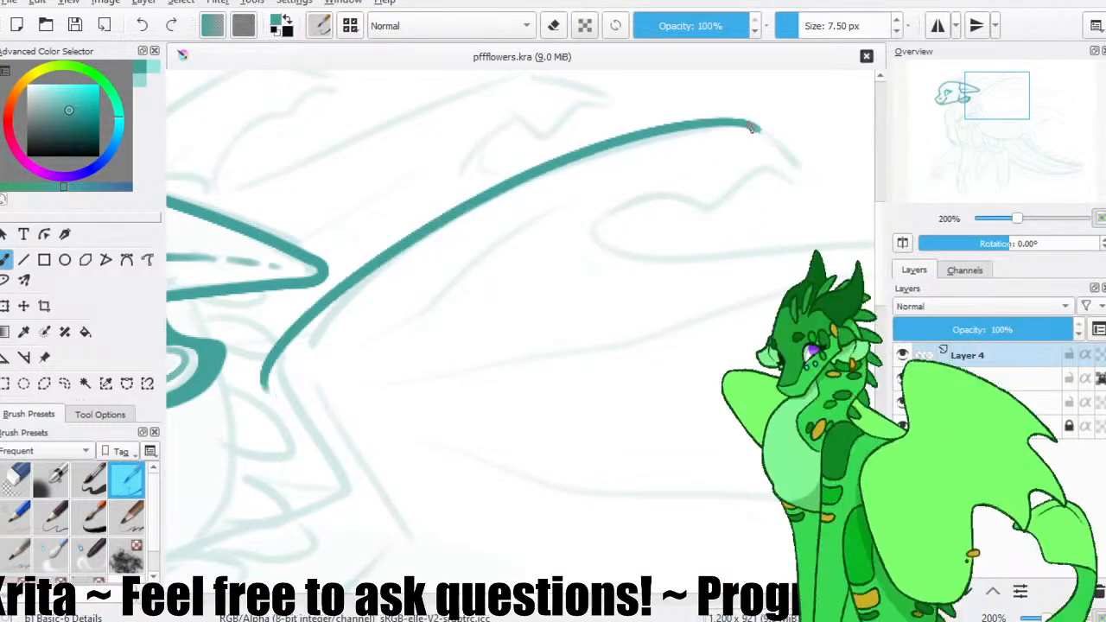
pyautogui.hotkey('ctrl', 'z')
pyautogui.moveTo(753, 126); pyautogui.dragTo(285, 388)
pyautogui.hotkey('ctrl', 'z')
pyautogui.moveTo(758, 123); pyautogui.dragTo(321, 371)
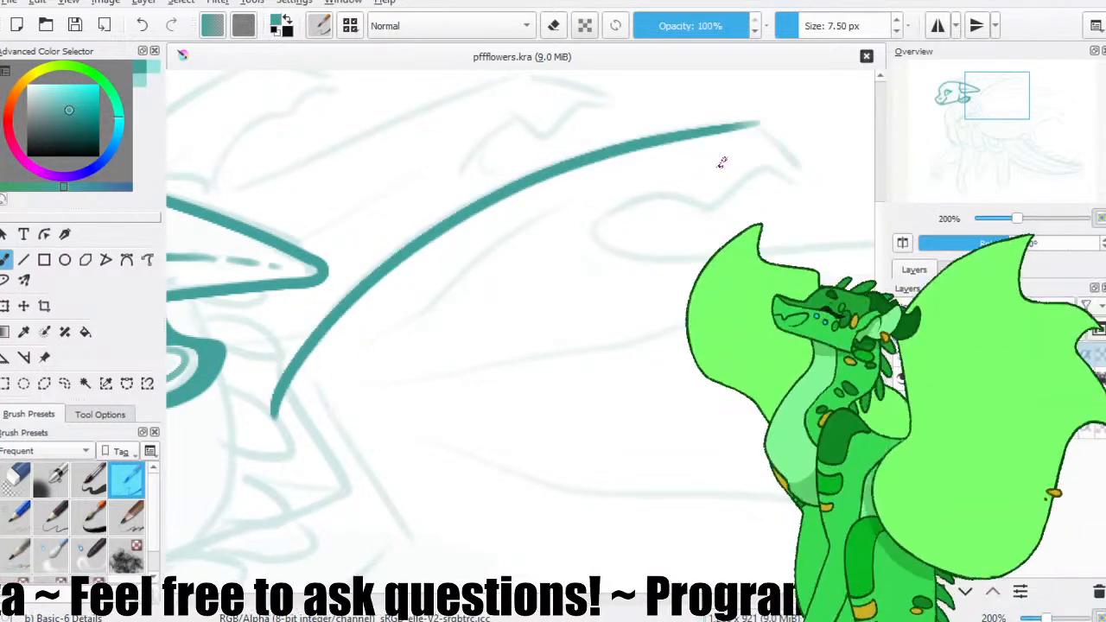
# Draw the wing's hooked tip and the wavy edge curling back beneath it, redoing the joining strokes, and save.
pyautogui.press('/')
pyautogui.moveTo(775, 131)
pyautogui.mouseDown()
pyautogui.moveTo(752, 133)
pyautogui.moveTo(787, 156)
pyautogui.mouseUp()
pyautogui.press('/')
pyautogui.hotkey('ctrl', 'z')
pyautogui.moveTo(698, 131); pyautogui.dragTo(766, 130)
pyautogui.hotkey('ctrl', 'z')
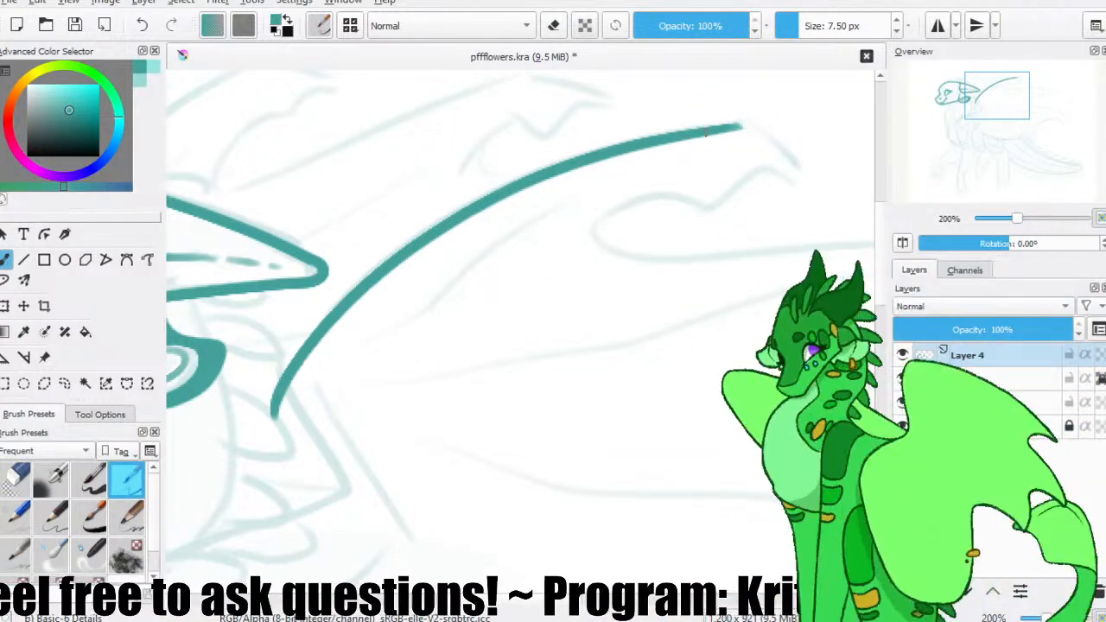
pyautogui.moveTo(692, 125)
pyautogui.mouseDown()
pyautogui.moveTo(740, 126)
pyautogui.moveTo(792, 173)
pyautogui.moveTo(683, 208)
pyautogui.moveTo(640, 235)
pyautogui.mouseUp()
pyautogui.click(75, 26)
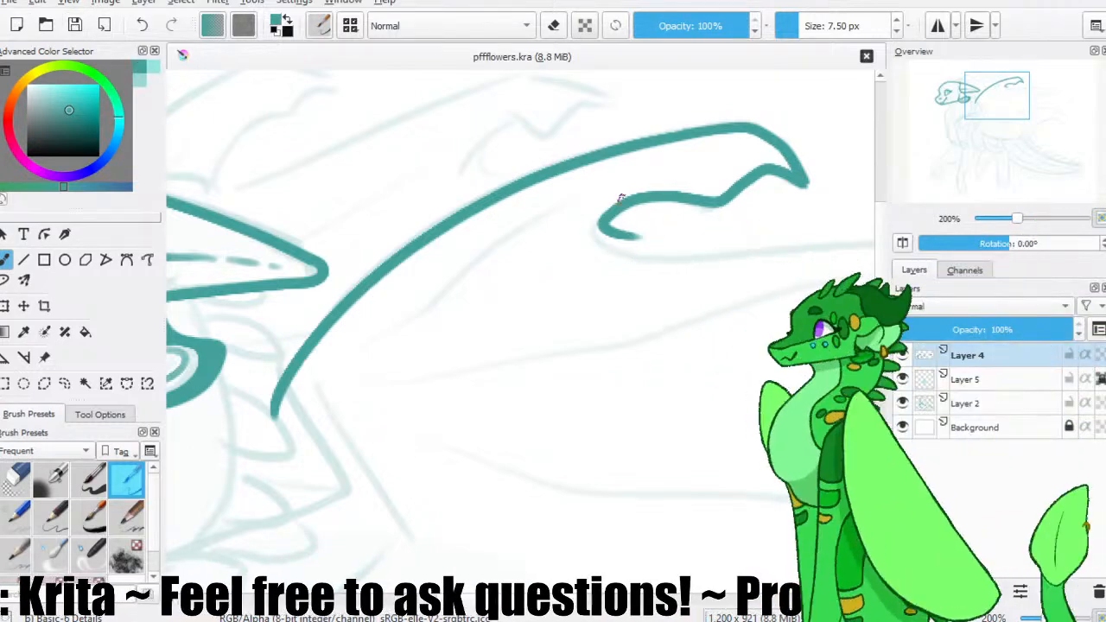
# Trim the leading edge's lower end, then continue the wing line down to a rounded bend and back toward the shoulder.
pyautogui.moveTo(374, 265); pyautogui.dragTo(433, 157)
pyautogui.press('/')
pyautogui.moveTo(336, 279)
pyautogui.mouseDown()
pyautogui.moveTo(331, 298)
pyautogui.moveTo(392, 218)
pyautogui.moveTo(389, 248)
pyautogui.mouseUp()
pyautogui.press('/')
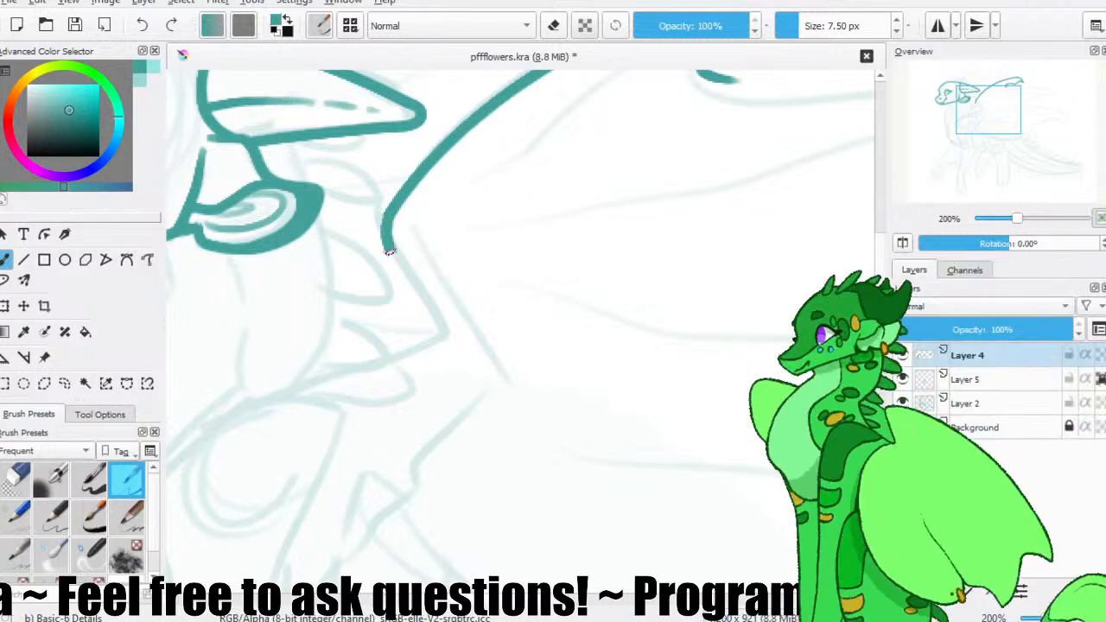
pyautogui.moveTo(434, 298)
pyautogui.mouseDown()
pyautogui.moveTo(493, 259)
pyautogui.moveTo(553, 265)
pyautogui.mouseUp()
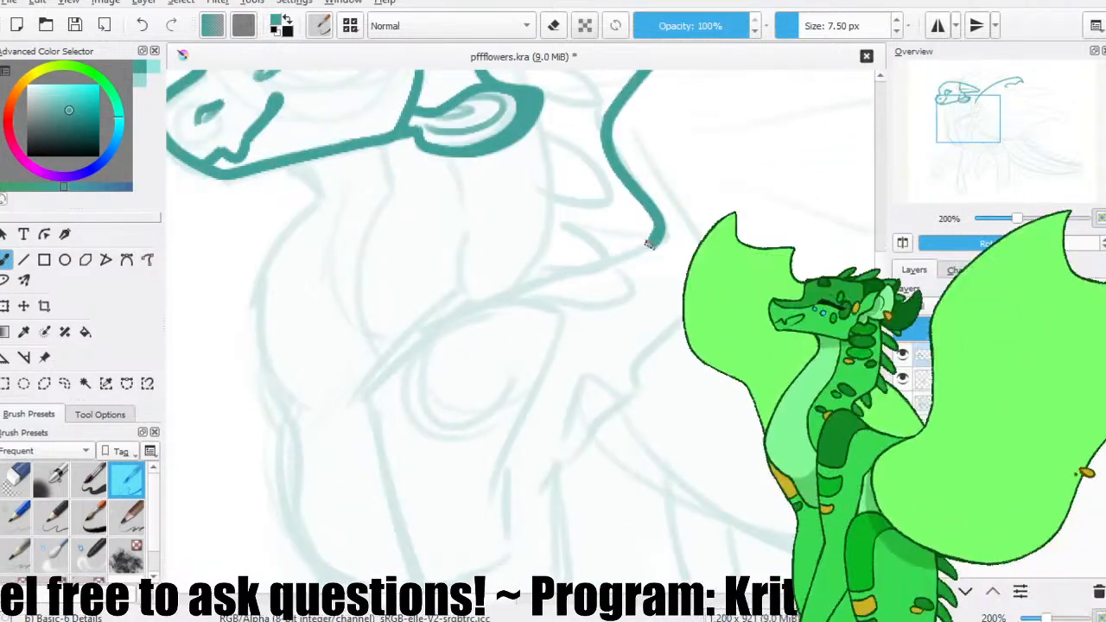
pyautogui.moveTo(659, 231); pyautogui.dragTo(361, 364)
pyautogui.moveTo(637, 235); pyautogui.dragTo(583, 199)
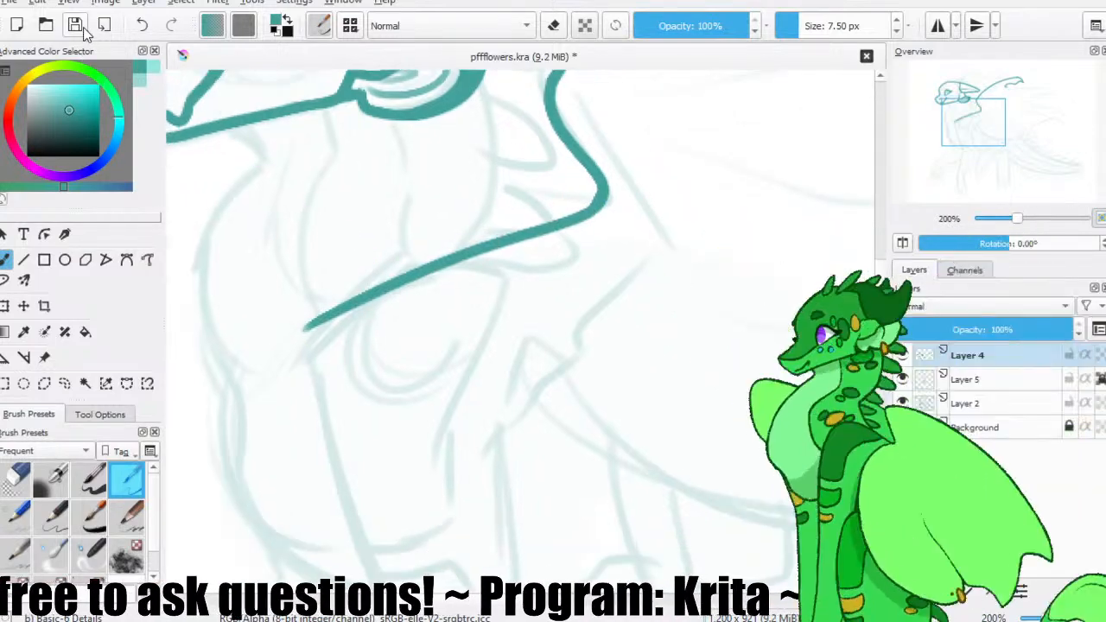
# Erase the wing line's end at the shoulder and redraw it curving down toward the chest, repeating the stroke until smooth.
pyautogui.moveTo(354, 260); pyautogui.dragTo(346, 174)
pyautogui.press('/')
pyautogui.moveTo(328, 222); pyautogui.dragTo(312, 233)
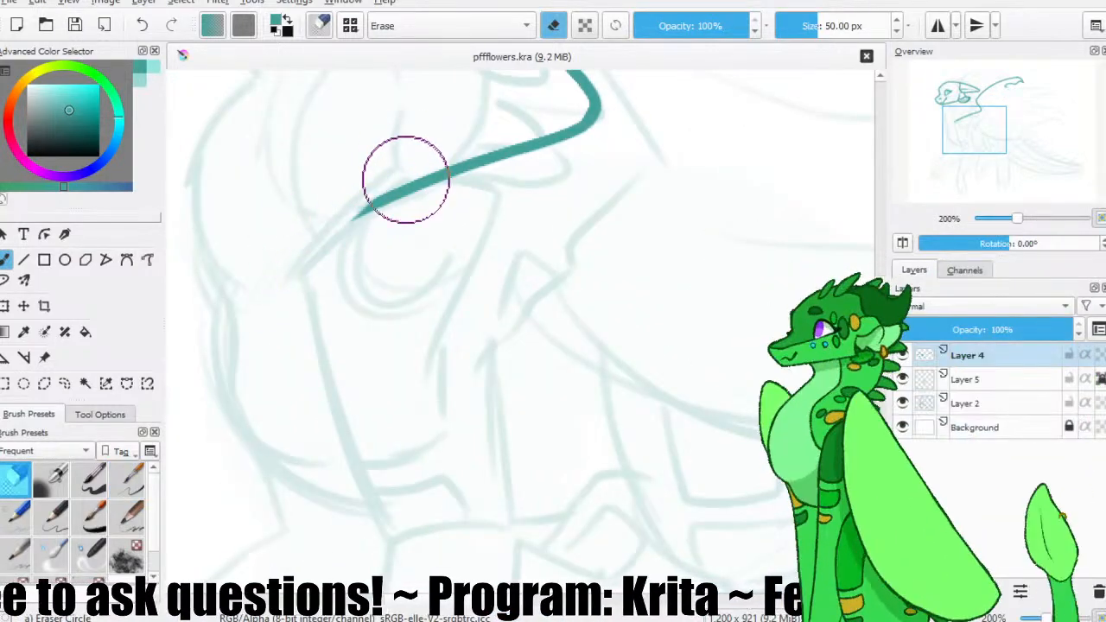
pyautogui.press('/')
pyautogui.moveTo(397, 192)
pyautogui.mouseDown()
pyautogui.moveTo(302, 308)
pyautogui.moveTo(308, 289)
pyautogui.mouseUp()
pyautogui.hotkey('ctrl', 'z')
pyautogui.hotkey('ctrl', 'z')
pyautogui.moveTo(395, 191)
pyautogui.mouseDown()
pyautogui.moveTo(294, 305)
pyautogui.moveTo(326, 251)
pyautogui.moveTo(309, 281)
pyautogui.mouseUp()
pyautogui.hotkey('ctrl', 'z')
pyautogui.hotkey('ctrl', 'z')
pyautogui.moveTo(396, 199); pyautogui.dragTo(302, 292)
pyautogui.hotkey('ctrl', 'z')
pyautogui.moveTo(388, 187); pyautogui.dragTo(304, 298)
pyautogui.hotkey('ctrl', 'z')
pyautogui.moveTo(397, 190); pyautogui.dragTo(301, 293)
pyautogui.hotkey('ctrl', 'z')
pyautogui.hotkey('ctrl', 'z')
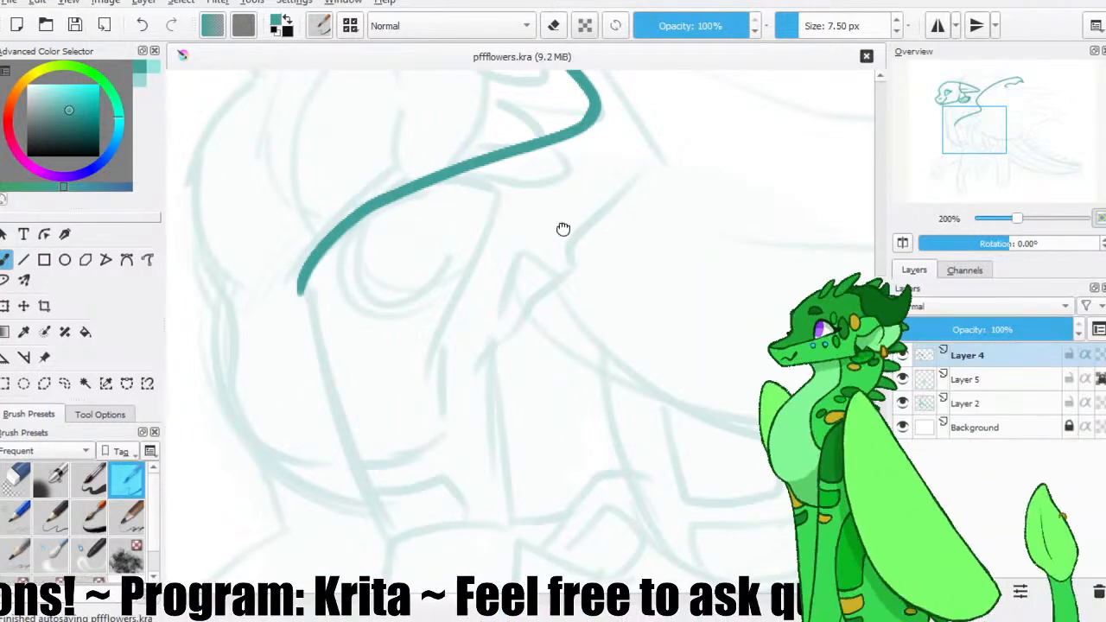
# Clean the end of the curl below the wing's hooked tip and draw a long line from it along the second wing finger.
pyautogui.moveTo(566, 228); pyautogui.dragTo(369, 332)
pyautogui.moveTo(587, 198); pyautogui.dragTo(475, 320)
pyautogui.moveTo(642, 173); pyautogui.dragTo(603, 193)
pyautogui.press('e')
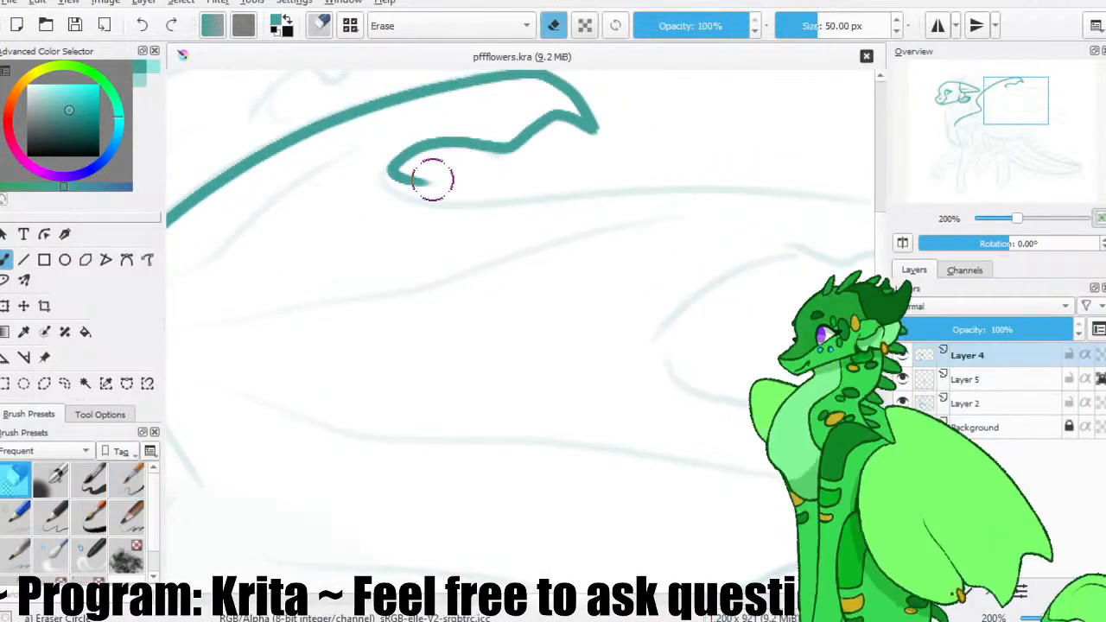
pyautogui.moveTo(411, 182); pyautogui.dragTo(394, 183)
pyautogui.press('/')
pyautogui.press('/')
pyautogui.press('/')
pyautogui.moveTo(585, 201); pyautogui.dragTo(609, 199)
pyautogui.moveTo(605, 199); pyautogui.dragTo(504, 210)
pyautogui.hotkey('ctrl', 'z')
pyautogui.moveTo(293, 179)
pyautogui.mouseDown()
pyautogui.moveTo(366, 212)
pyautogui.moveTo(539, 202)
pyautogui.moveTo(787, 239)
pyautogui.mouseUp()
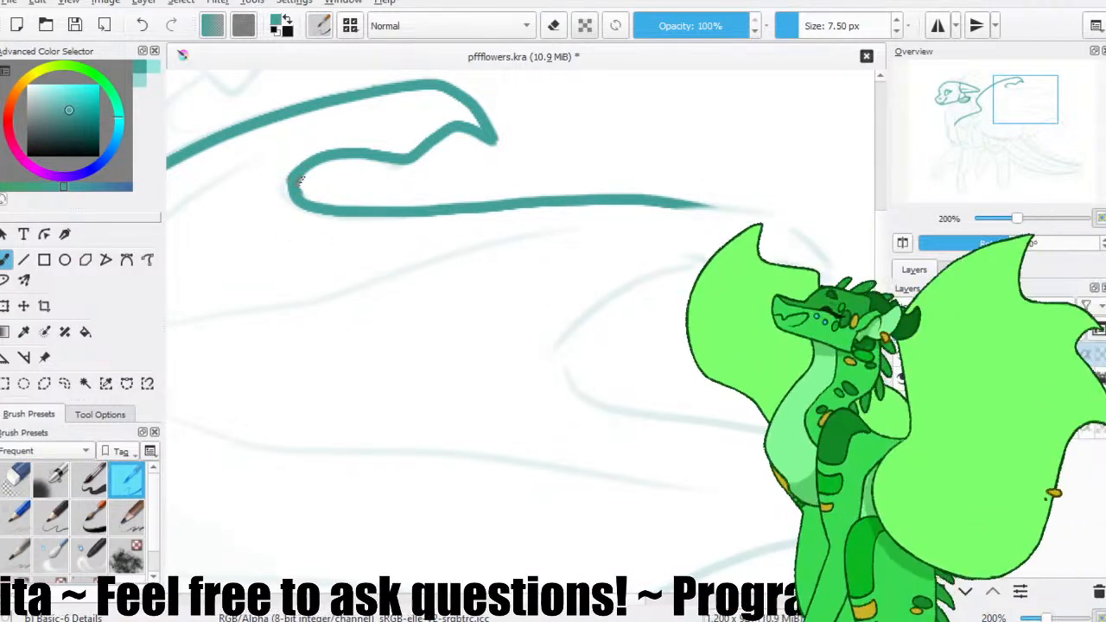
# Redraw the outer part of the second wing finger's line and bend it down to the finger's tip.
pyautogui.moveTo(748, 254); pyautogui.dragTo(677, 248)
pyautogui.moveTo(568, 200)
pyautogui.mouseDown()
pyautogui.moveTo(719, 216)
pyautogui.moveTo(616, 201)
pyautogui.moveTo(729, 220)
pyautogui.moveTo(767, 273)
pyautogui.mouseUp()
pyautogui.hotkey('ctrl', 'z')
pyautogui.press('/')
pyautogui.press('/')
pyautogui.hotkey('ctrl', 'z')
pyautogui.moveTo(553, 196); pyautogui.dragTo(654, 195)
pyautogui.hotkey('ctrl', 'z')
pyautogui.moveTo(531, 199); pyautogui.dragTo(674, 204)
pyautogui.hotkey('ctrl', 'z')
pyautogui.moveTo(596, 199); pyautogui.dragTo(662, 201)
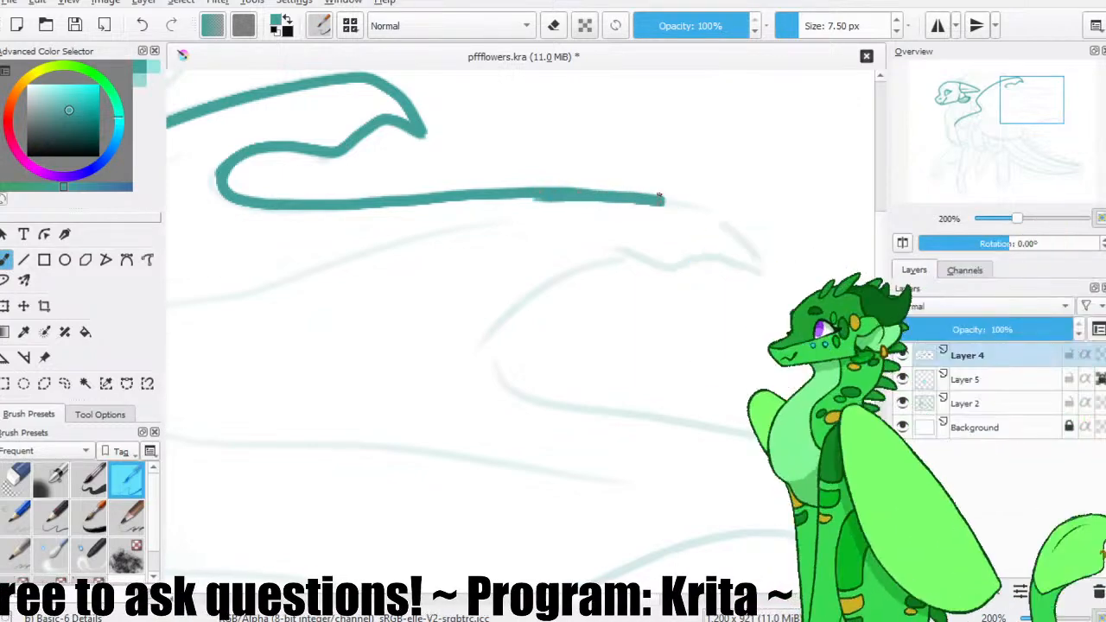
pyautogui.moveTo(545, 192)
pyautogui.mouseDown()
pyautogui.moveTo(710, 204)
pyautogui.moveTo(772, 274)
pyautogui.mouseUp()
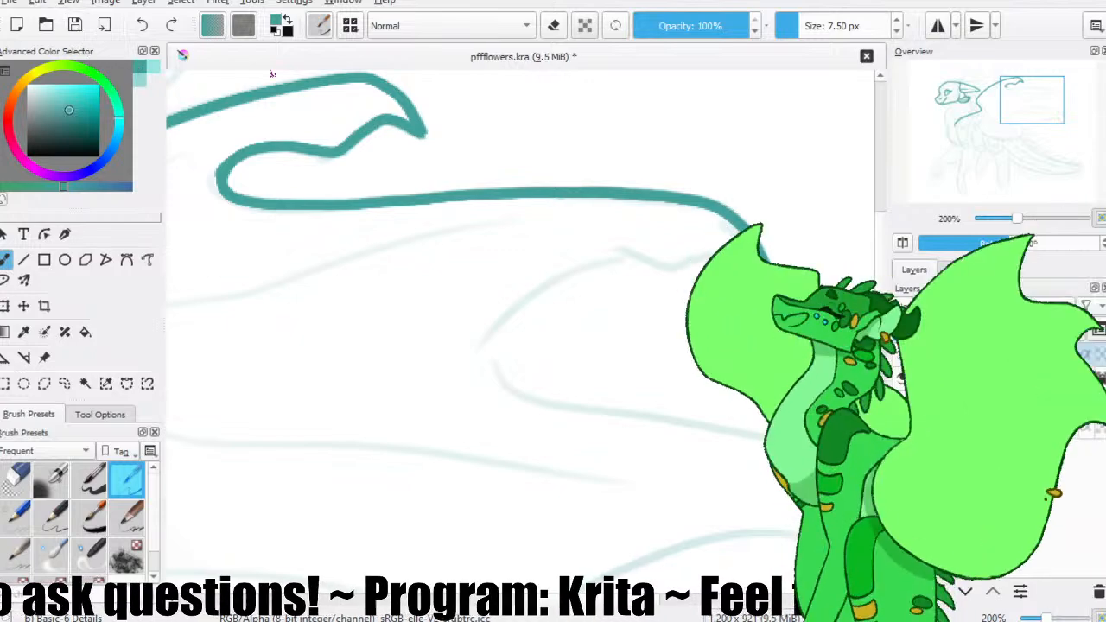
# Trace the notched wing edge from the second finger's tip back inward along the sketch.
pyautogui.moveTo(728, 210); pyautogui.dragTo(700, 166)
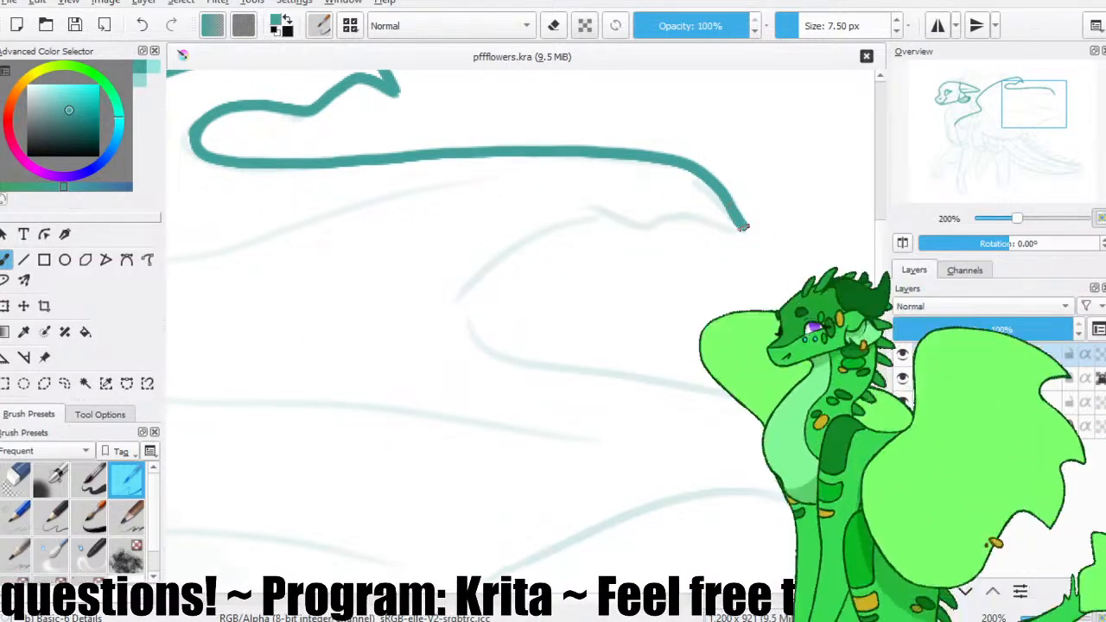
pyautogui.moveTo(672, 224)
pyautogui.mouseDown()
pyautogui.moveTo(620, 216)
pyautogui.moveTo(573, 221)
pyautogui.moveTo(490, 290)
pyautogui.mouseUp()
pyautogui.press('/')
pyautogui.press('/')
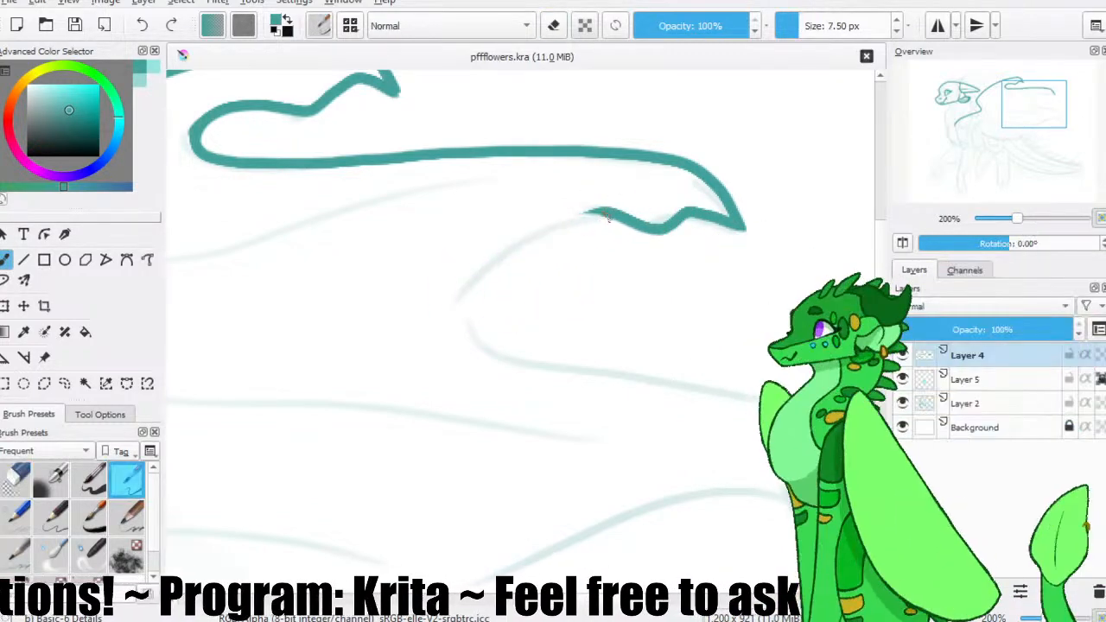
# Continue the notched edge down around the inner bend to the start of the third finger, repeating the stroke until smooth.
pyautogui.moveTo(562, 220); pyautogui.dragTo(537, 362)
pyautogui.hotkey('ctrl', 'z')
pyautogui.moveTo(602, 214); pyautogui.dragTo(521, 339)
pyautogui.hotkey('ctrl', 'z')
pyautogui.moveTo(611, 222); pyautogui.dragTo(466, 341)
pyautogui.hotkey('ctrl', 'z')
pyautogui.moveTo(609, 221)
pyautogui.mouseDown()
pyautogui.moveTo(467, 305)
pyautogui.moveTo(622, 224)
pyautogui.moveTo(480, 313)
pyautogui.moveTo(620, 221)
pyautogui.moveTo(529, 355)
pyautogui.mouseUp()
pyautogui.hotkey('ctrl', 'z')
pyautogui.hotkey('ctrl', 'z')
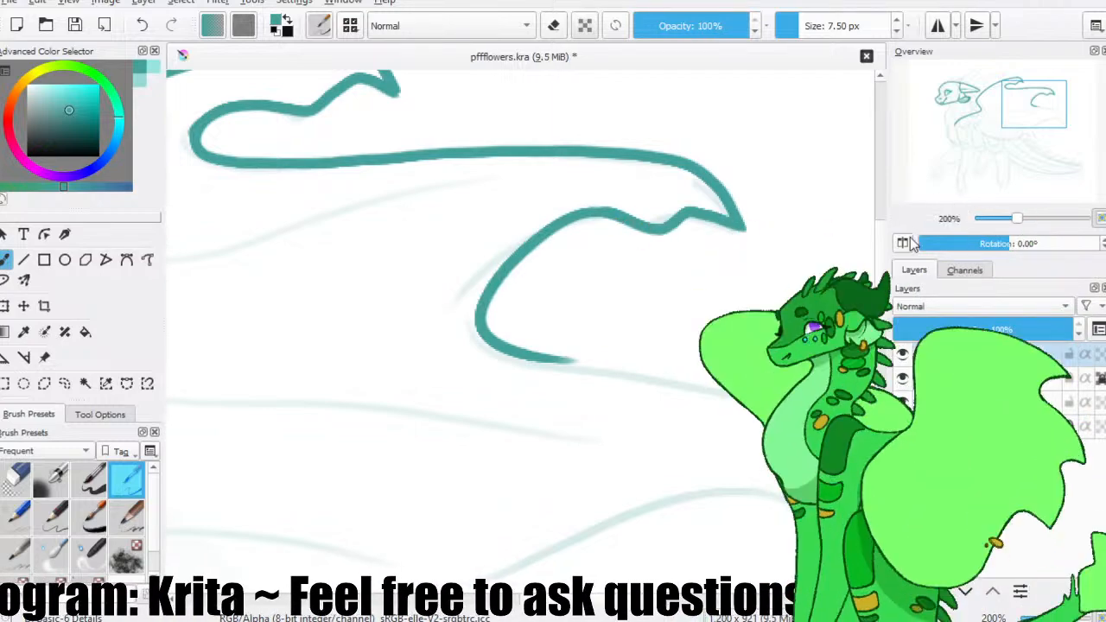
# In the mirrored view, trace the third wing finger's long line to its pointed tip and the notched edge behind it.
pyautogui.click(903, 242)
pyautogui.moveTo(394, 346); pyautogui.dragTo(514, 220)
pyautogui.moveTo(617, 233); pyautogui.dragTo(282, 378)
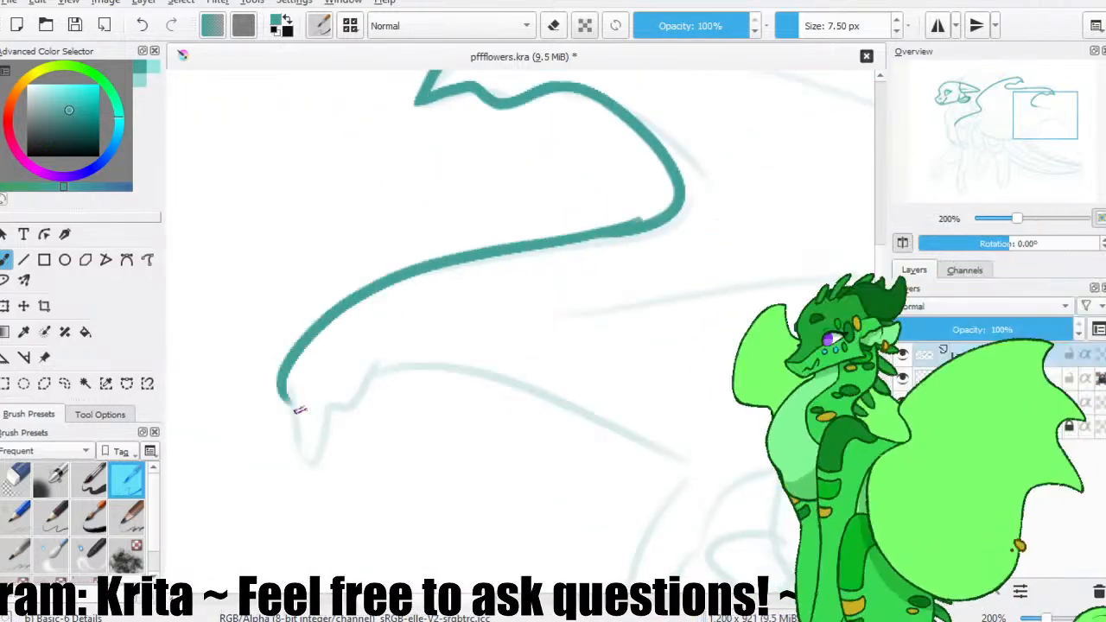
pyautogui.hotkey('ctrl', 'z')
pyautogui.moveTo(639, 222)
pyautogui.mouseDown()
pyautogui.moveTo(445, 263)
pyautogui.moveTo(351, 430)
pyautogui.moveTo(285, 463)
pyautogui.moveTo(294, 471)
pyautogui.moveTo(278, 415)
pyautogui.moveTo(294, 463)
pyautogui.moveTo(327, 417)
pyautogui.mouseUp()
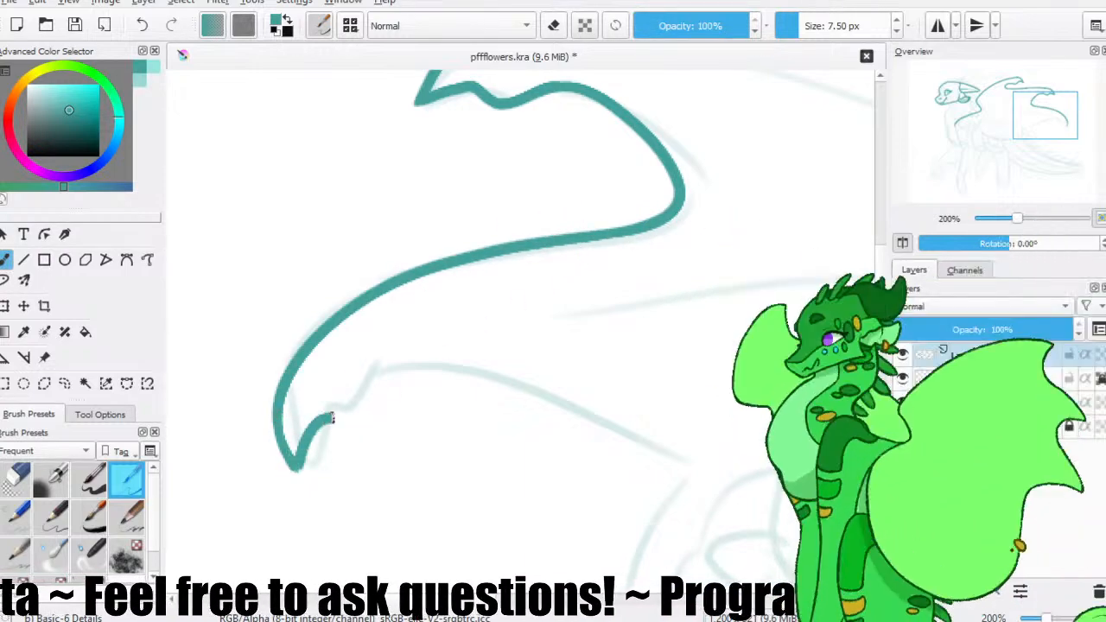
pyautogui.click(902, 243)
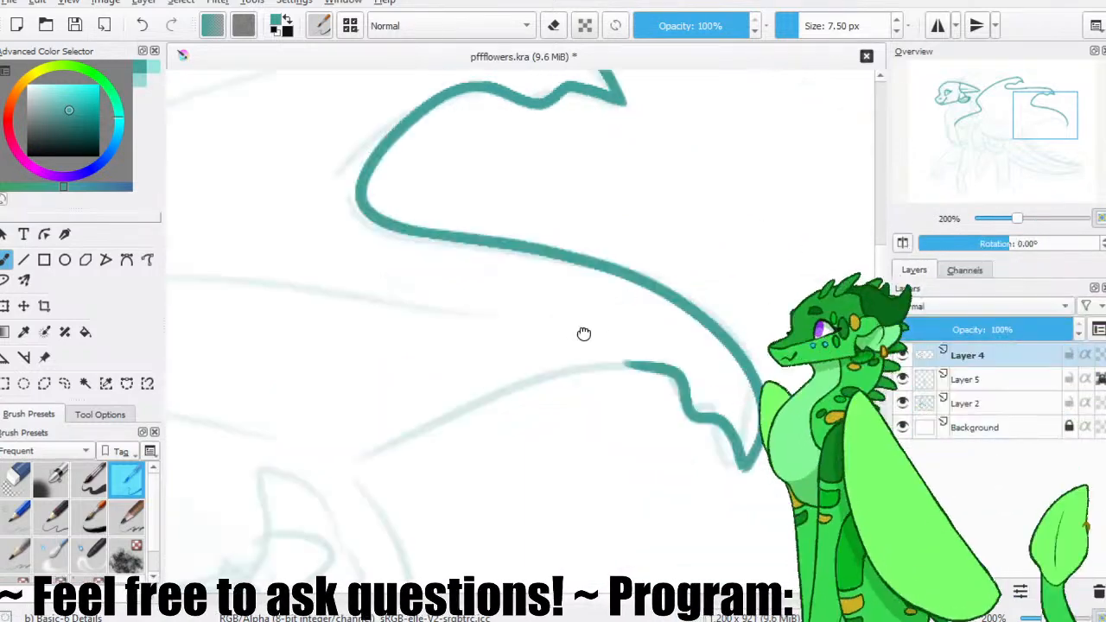
# Draw a long curved line from the third finger's notched edge inward toward the last wing finger, repeating it until smooth.
pyautogui.moveTo(583, 334); pyautogui.dragTo(380, 245)
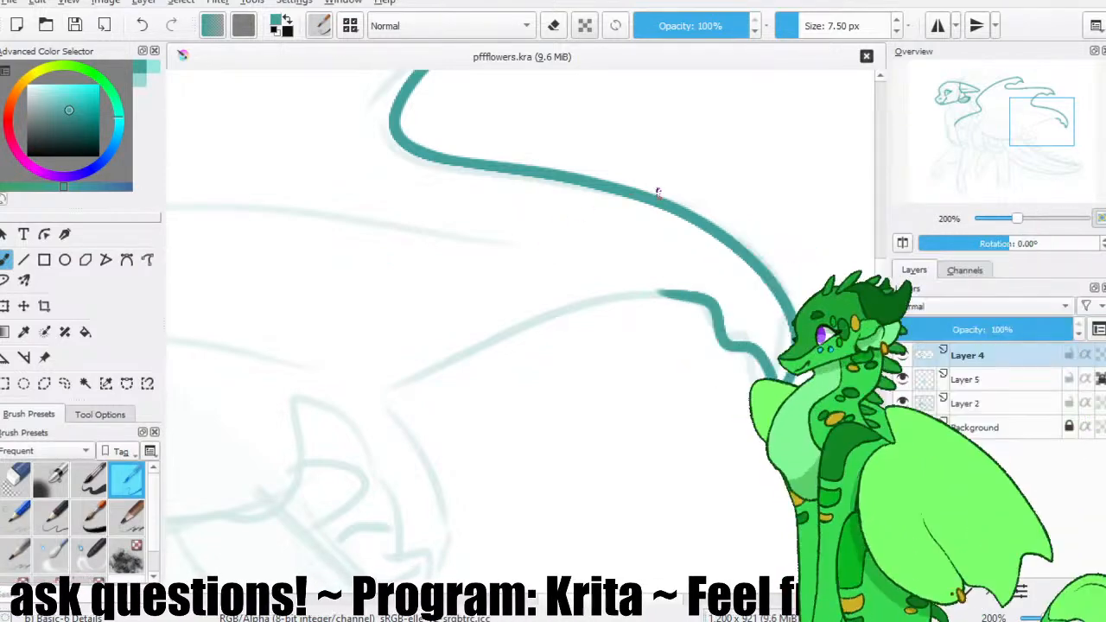
pyautogui.moveTo(645, 266)
pyautogui.mouseDown()
pyautogui.moveTo(696, 248)
pyautogui.moveTo(444, 390)
pyautogui.mouseUp()
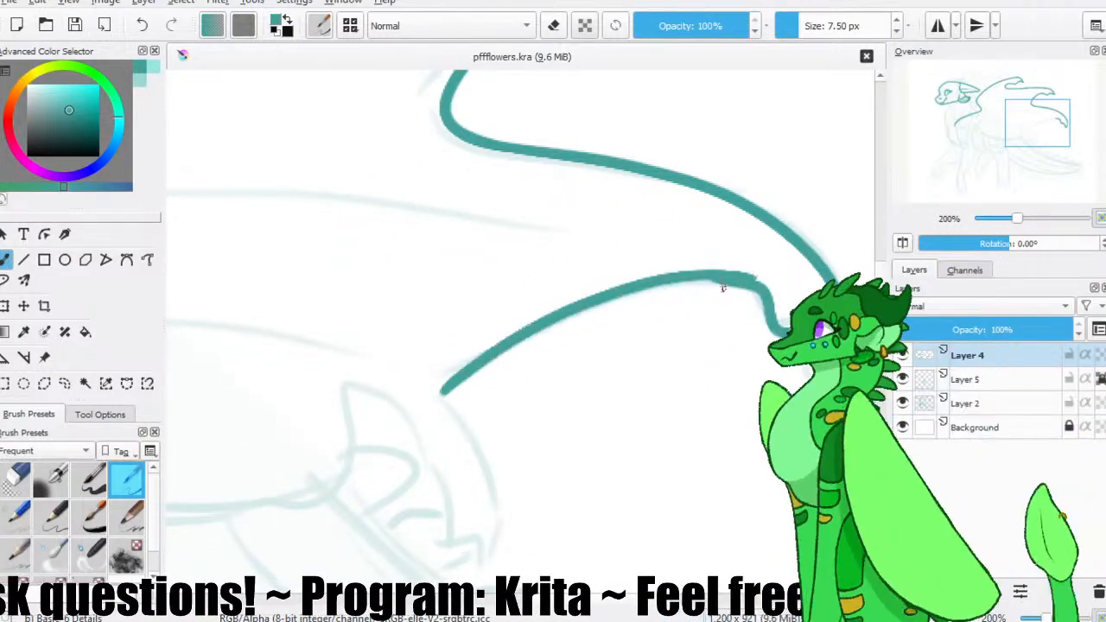
pyautogui.hotkey('ctrl', 'z')
pyautogui.moveTo(722, 278); pyautogui.dragTo(418, 394)
pyautogui.hotkey('ctrl', 'z')
pyautogui.moveTo(726, 276)
pyautogui.mouseDown()
pyautogui.moveTo(474, 366)
pyautogui.moveTo(396, 417)
pyautogui.mouseUp()
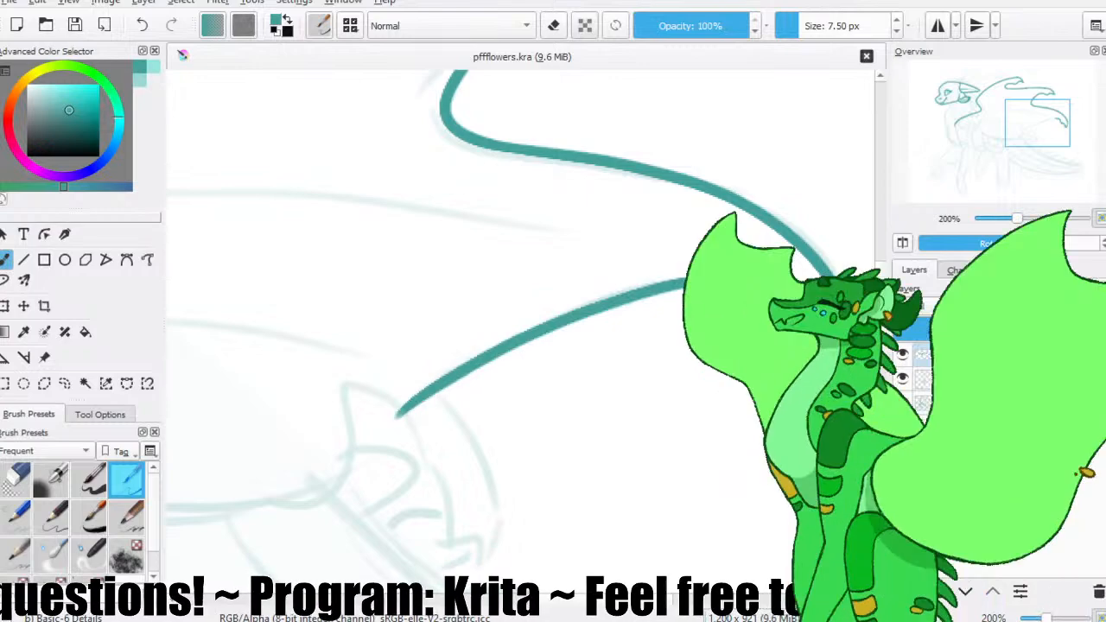
# Bend the line down to the last finger's pointed tip and trace its inner edge up and around to the wing's underside.
pyautogui.moveTo(623, 320); pyautogui.dragTo(608, 261)
pyautogui.press('/')
pyautogui.moveTo(467, 354); pyautogui.dragTo(377, 363)
pyautogui.press('/')
pyautogui.moveTo(437, 311)
pyautogui.mouseDown()
pyautogui.moveTo(474, 316)
pyautogui.moveTo(493, 343)
pyautogui.mouseUp()
pyautogui.press('/')
pyautogui.press('/')
pyautogui.press('/')
pyautogui.press('/')
pyautogui.moveTo(529, 295)
pyautogui.mouseDown()
pyautogui.moveTo(494, 344)
pyautogui.moveTo(515, 421)
pyautogui.moveTo(495, 510)
pyautogui.moveTo(485, 473)
pyautogui.moveTo(468, 467)
pyautogui.moveTo(447, 387)
pyautogui.moveTo(377, 331)
pyautogui.moveTo(479, 390)
pyautogui.mouseUp()
pyautogui.moveTo(553, 388)
pyautogui.mouseDown()
pyautogui.moveTo(506, 362)
pyautogui.moveTo(393, 491)
pyautogui.mouseUp()
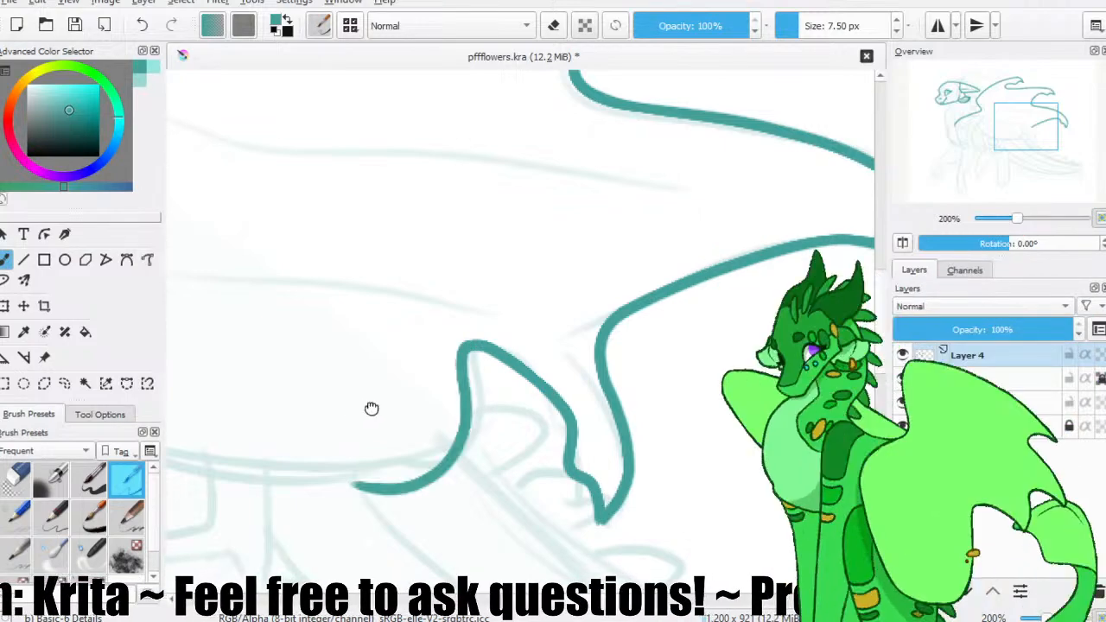
# In the mirrored view, draw the wing arm's inner line from just below the upper bend down to the elbow.
pyautogui.moveTo(371, 409); pyautogui.dragTo(614, 378)
pyautogui.click(903, 243)
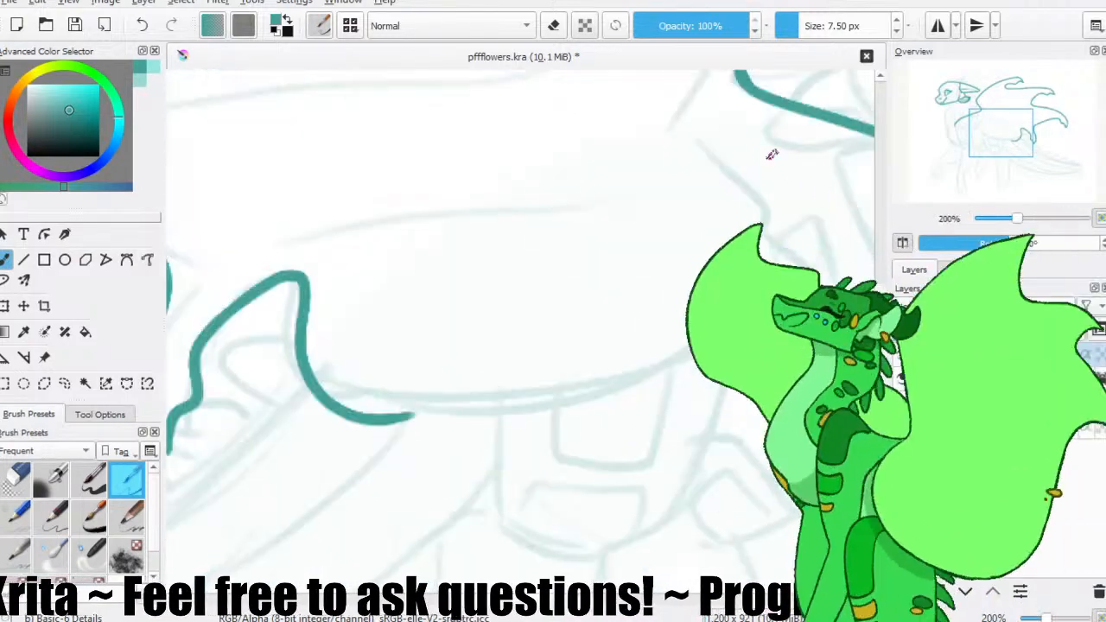
pyautogui.moveTo(636, 272); pyautogui.dragTo(572, 493)
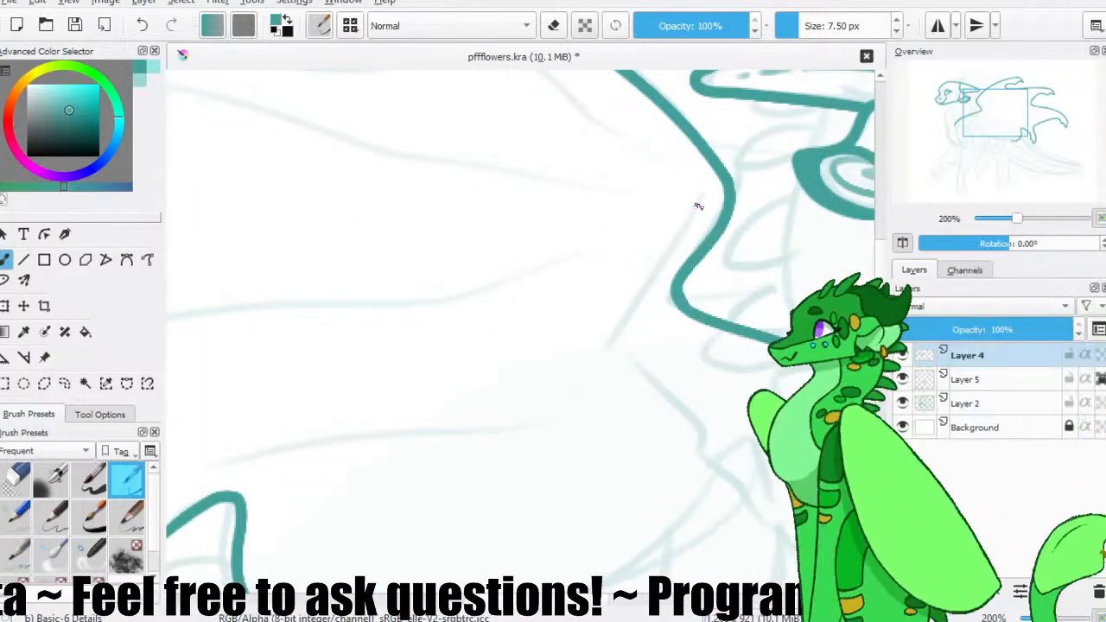
pyautogui.moveTo(708, 189); pyautogui.dragTo(598, 343)
pyautogui.moveTo(738, 301); pyautogui.dragTo(501, 301)
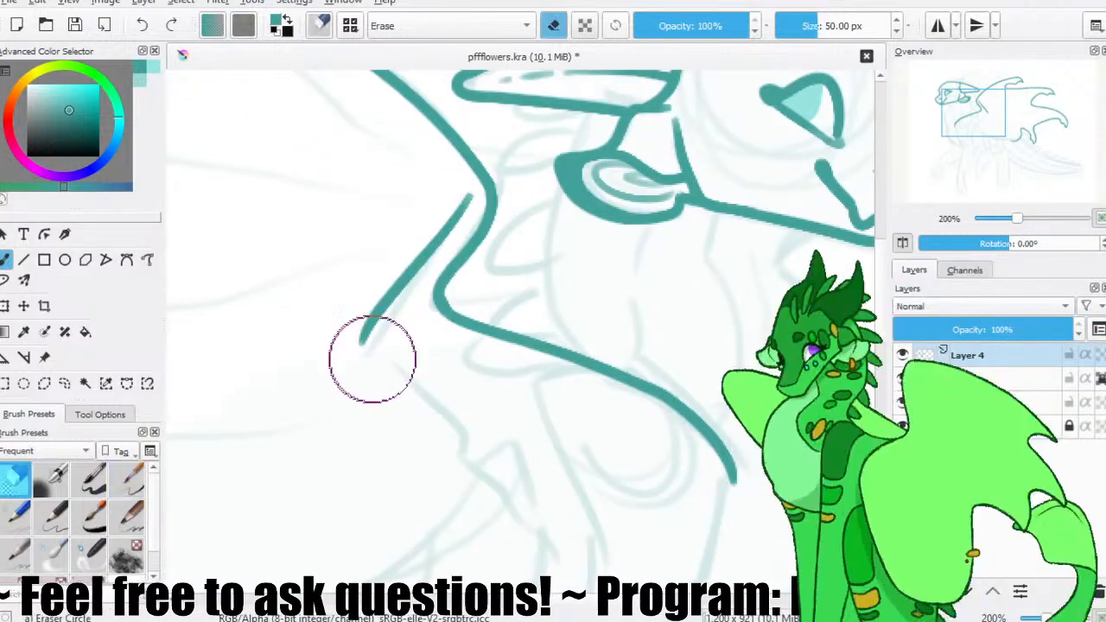
# Clean the elbow end of the wing arm's inner line, bend it around the corner and continue it down toward the body.
pyautogui.moveTo(369, 326); pyautogui.dragTo(489, 453)
pyautogui.hotkey('ctrl', 'z')
pyautogui.moveTo(369, 329); pyautogui.dragTo(423, 381)
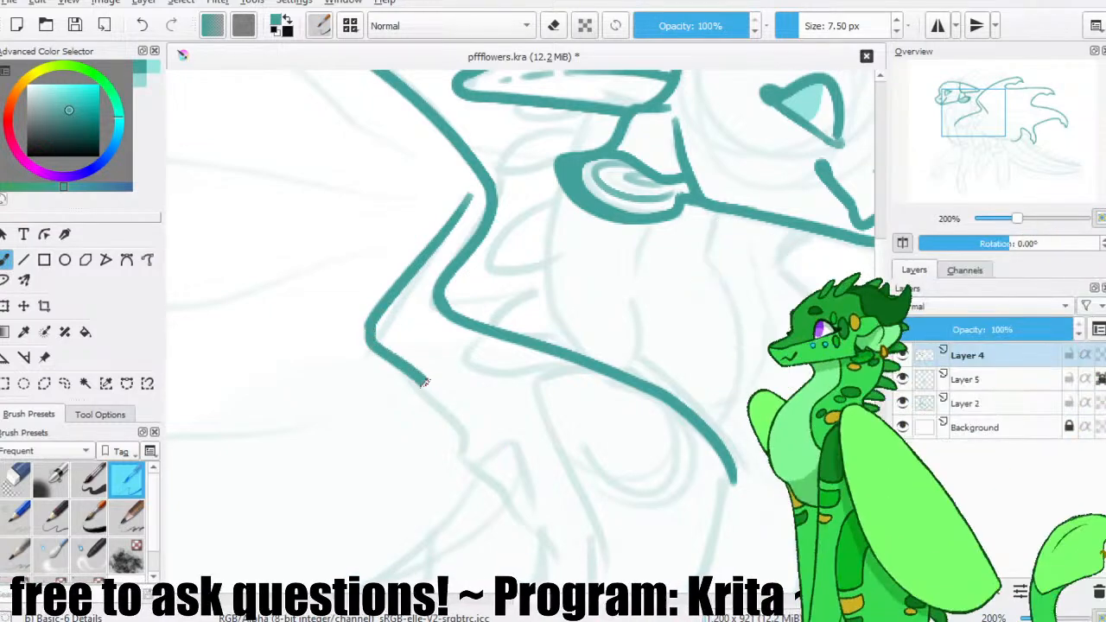
pyautogui.moveTo(533, 452)
pyautogui.mouseDown()
pyautogui.moveTo(464, 380)
pyautogui.moveTo(422, 299)
pyautogui.moveTo(410, 352)
pyautogui.moveTo(444, 410)
pyautogui.mouseUp()
pyautogui.moveTo(284, 365); pyautogui.dragTo(641, 302)
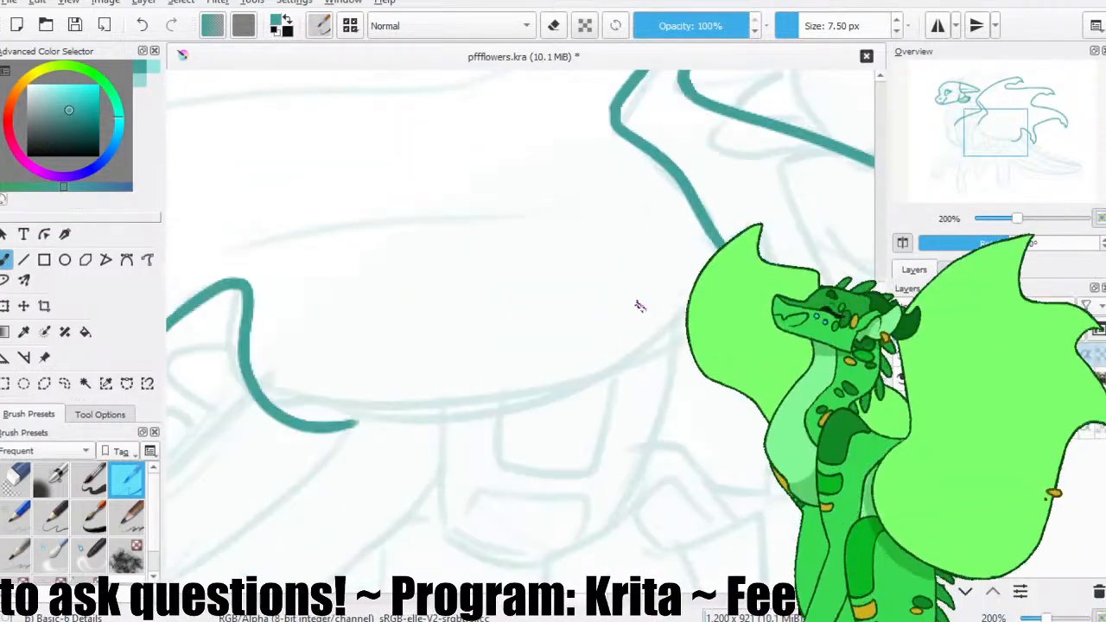
# Trace the wing membrane's lower edge between the last finger's curl and the arm line, thicken the join, and save the file.
pyautogui.moveTo(737, 282); pyautogui.dragTo(353, 424)
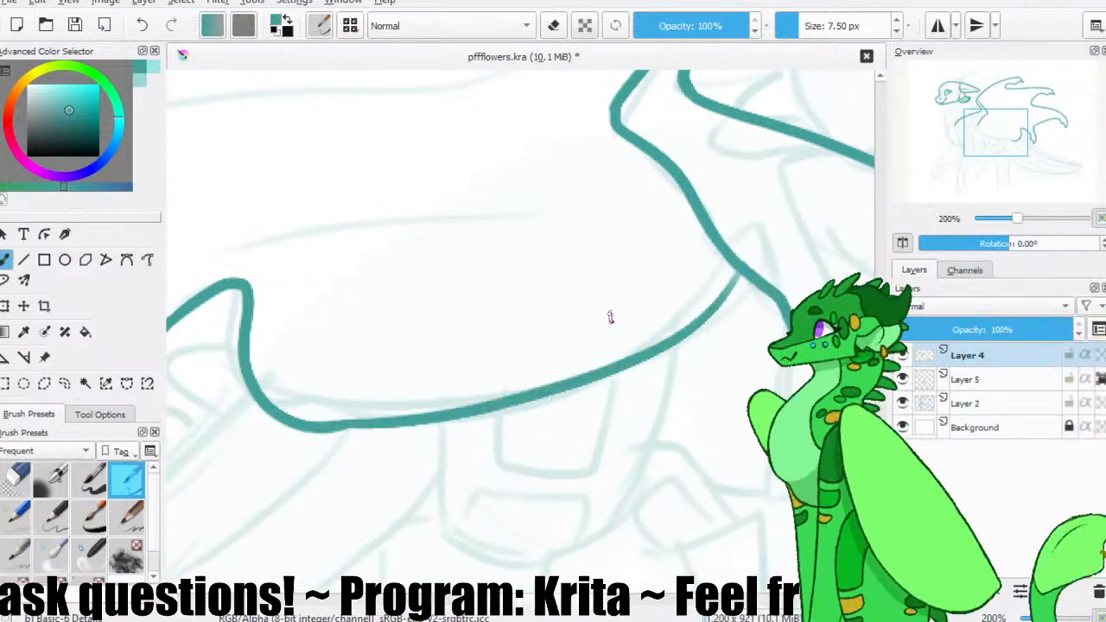
pyautogui.hotkey('ctrl', 'z')
pyautogui.moveTo(735, 285)
pyautogui.mouseDown()
pyautogui.moveTo(318, 429)
pyautogui.moveTo(308, 410)
pyautogui.moveTo(364, 414)
pyautogui.mouseUp()
pyautogui.press('/')
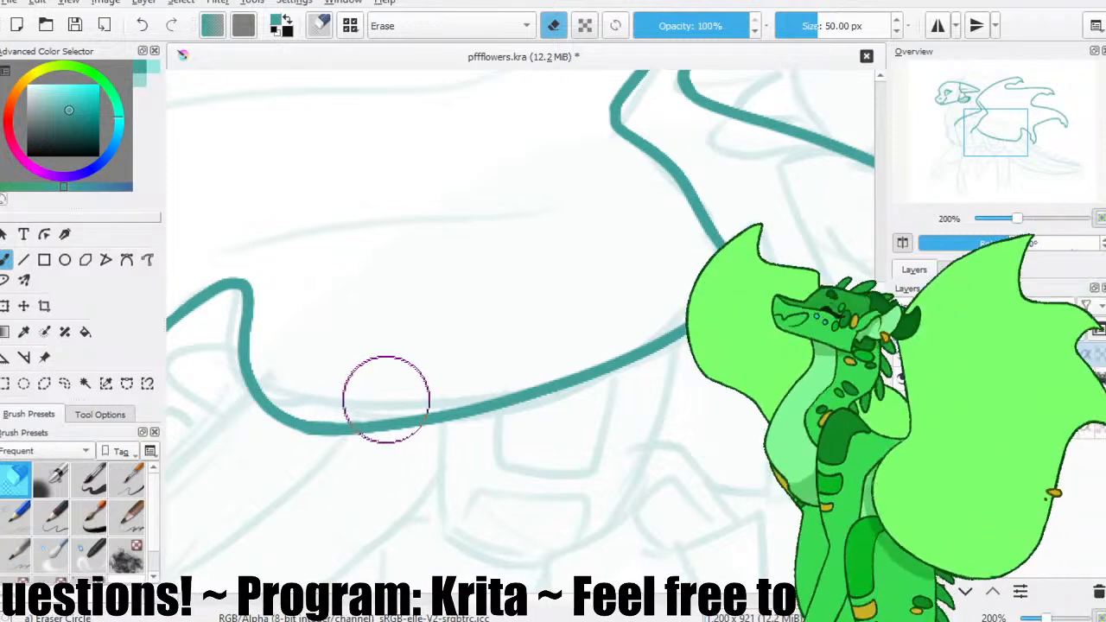
pyautogui.press('/')
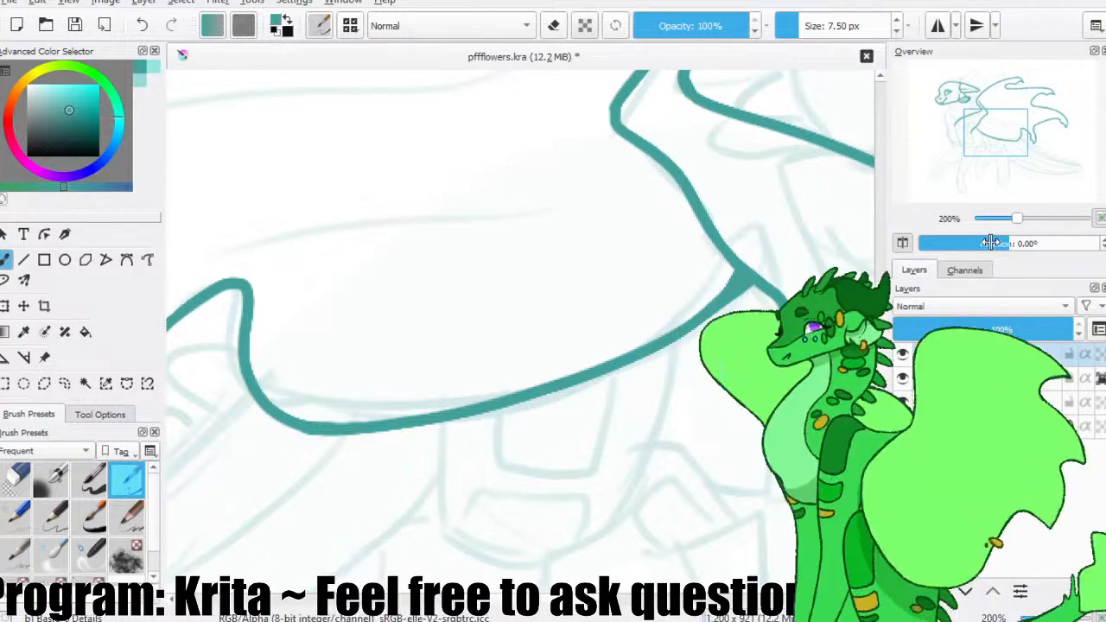
pyautogui.press('m')
pyautogui.click(79, 32)
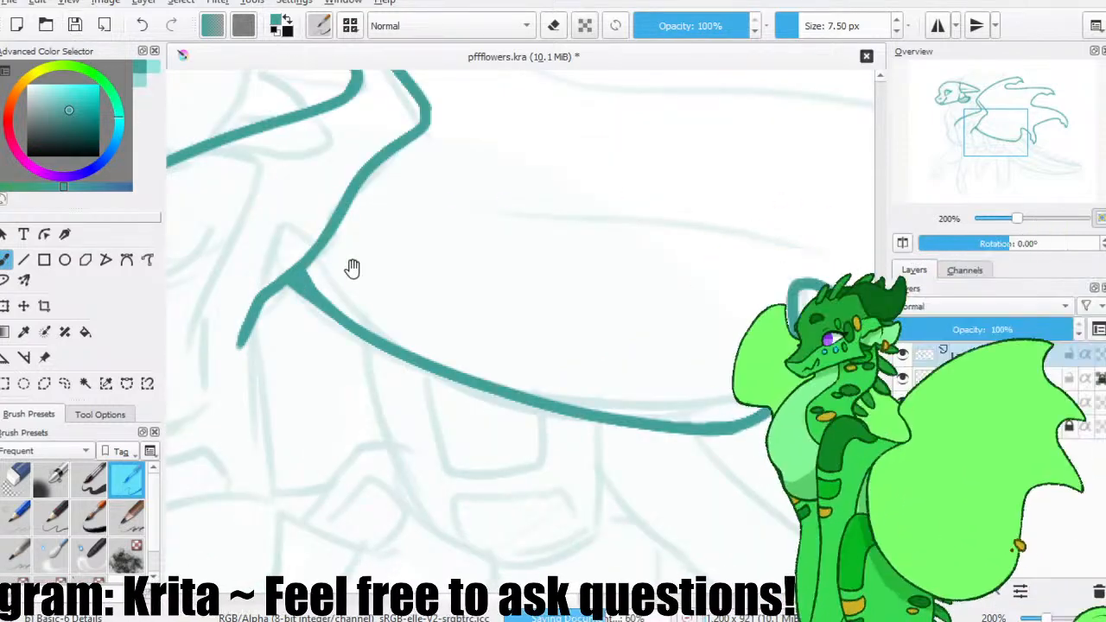
# Trace the front of the upper foreleg from the end of the shoulder line down to the knee, repeating the stroke until smooth.
pyautogui.moveTo(348, 254); pyautogui.dragTo(494, 224)
pyautogui.moveTo(348, 264); pyautogui.dragTo(417, 234)
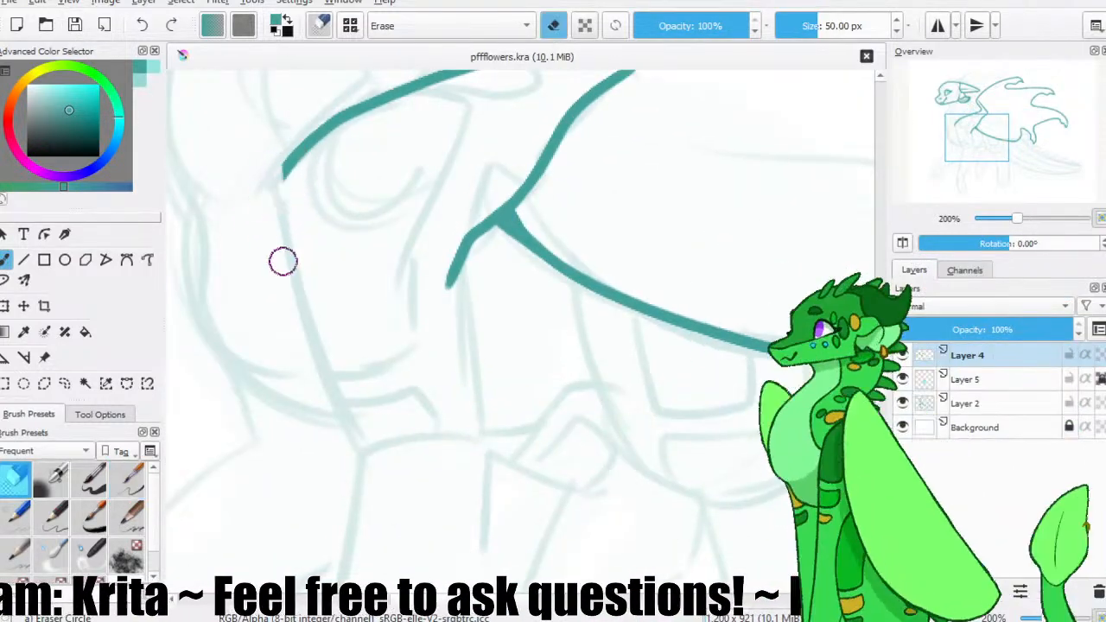
pyautogui.moveTo(288, 208); pyautogui.dragTo(324, 203)
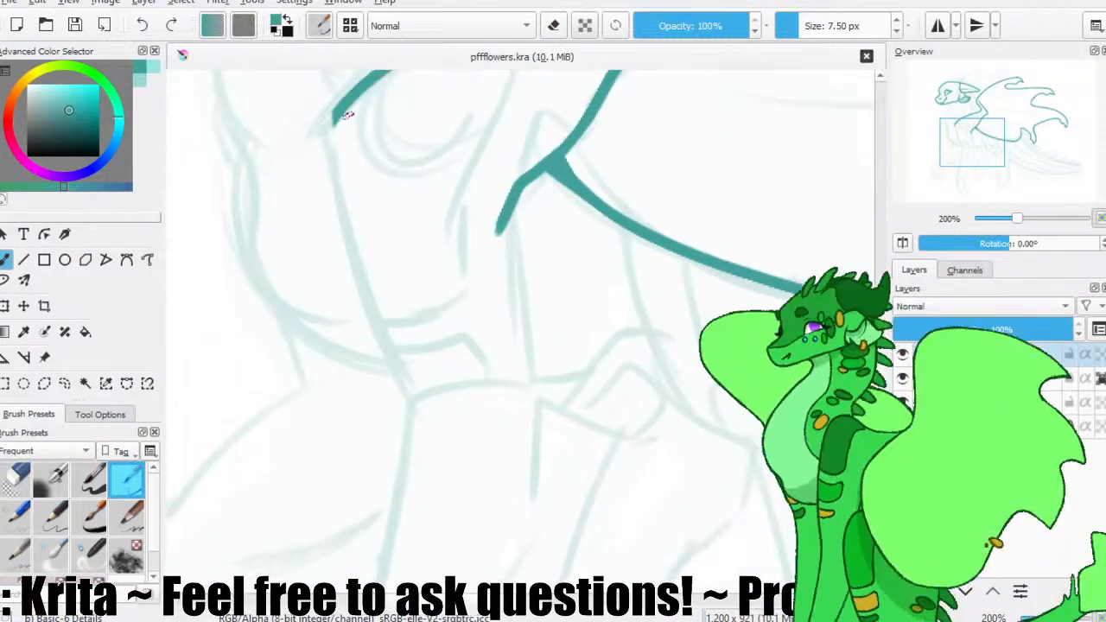
pyautogui.moveTo(337, 118); pyautogui.dragTo(336, 273)
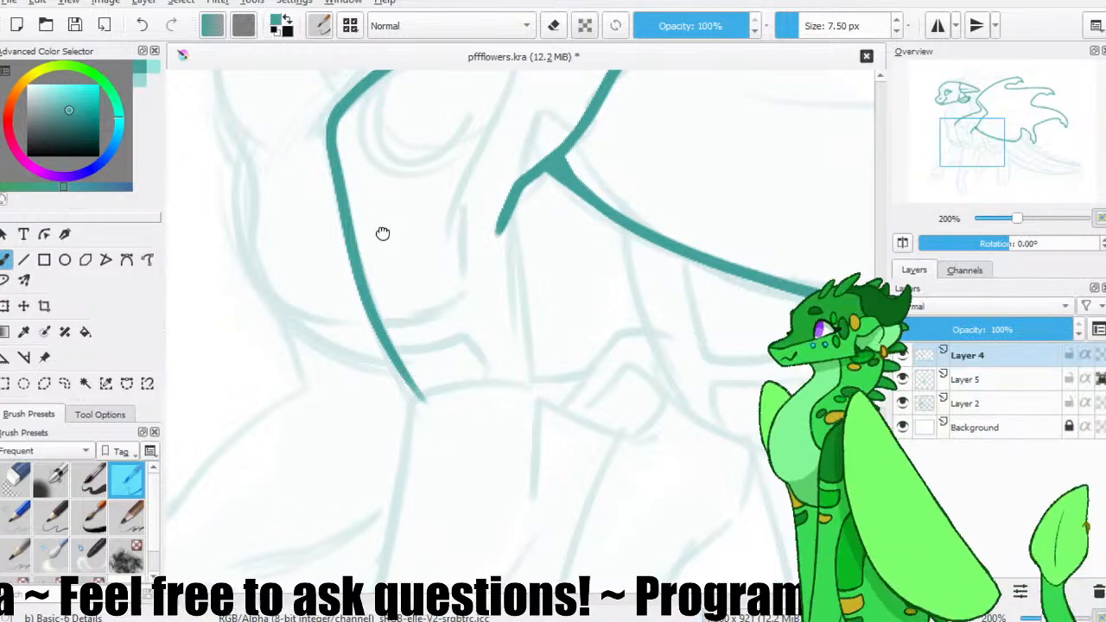
pyautogui.moveTo(383, 233); pyautogui.dragTo(435, 371)
pyautogui.hotkey('ctrl', 'z')
pyautogui.moveTo(385, 255); pyautogui.dragTo(480, 539)
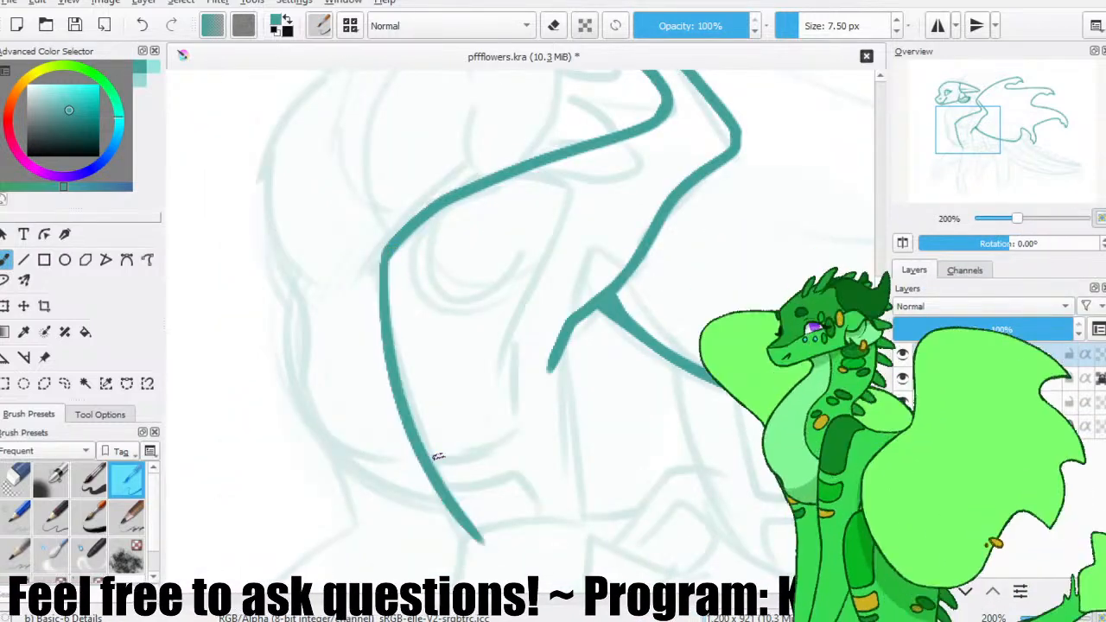
pyautogui.hotkey('ctrl', 'z')
pyautogui.moveTo(385, 258); pyautogui.dragTo(466, 548)
pyautogui.press('/')
pyautogui.press('/')
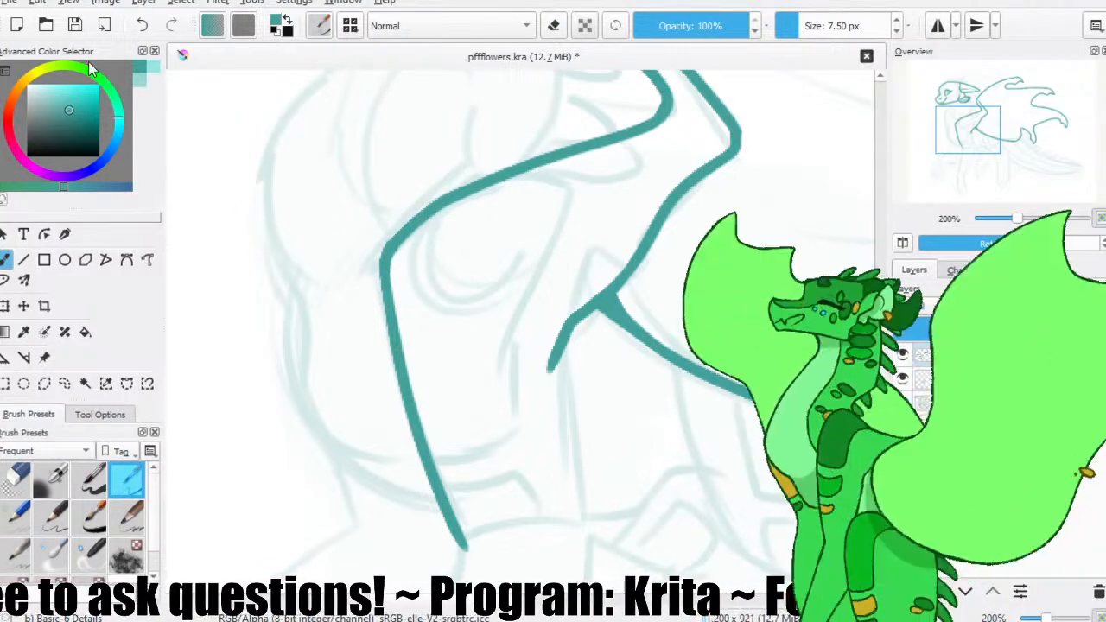
# Trace the back of the upper foreleg and the short line across the knee, and save the file.
pyautogui.moveTo(566, 374)
pyautogui.mouseDown()
pyautogui.moveTo(549, 231)
pyautogui.moveTo(544, 258)
pyautogui.mouseUp()
pyautogui.press('/')
pyautogui.press('/')
pyautogui.moveTo(544, 218)
pyautogui.mouseDown()
pyautogui.moveTo(571, 313)
pyautogui.moveTo(577, 413)
pyautogui.mouseUp()
pyautogui.moveTo(536, 252); pyautogui.dragTo(532, 158)
pyautogui.moveTo(523, 229); pyautogui.dragTo(559, 158)
pyautogui.moveTo(539, 213)
pyautogui.mouseDown()
pyautogui.moveTo(493, 115)
pyautogui.moveTo(436, 155)
pyautogui.mouseUp()
pyautogui.click(75, 25)
pyautogui.moveTo(539, 118); pyautogui.dragTo(427, 178)
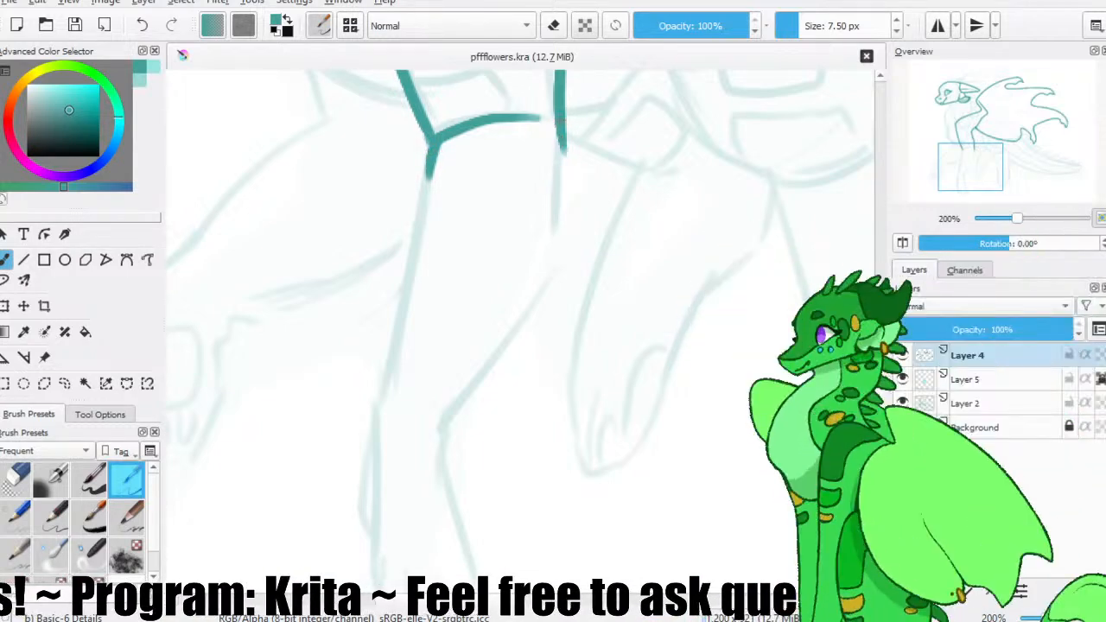
# Trace the front of the lower foreleg from the knee down to the wrist, repeating the stroke until smooth.
pyautogui.moveTo(573, 192)
pyautogui.mouseDown()
pyautogui.moveTo(575, 218)
pyautogui.moveTo(542, 291)
pyautogui.mouseUp()
pyautogui.moveTo(458, 152)
pyautogui.mouseDown()
pyautogui.moveTo(433, 105)
pyautogui.moveTo(365, 420)
pyautogui.mouseUp()
pyautogui.hotkey('ctrl', 'z')
pyautogui.moveTo(406, 96); pyautogui.dragTo(356, 426)
pyautogui.hotkey('ctrl', 'z')
pyautogui.moveTo(404, 95); pyautogui.dragTo(343, 404)
pyautogui.hotkey('ctrl', 'z')
pyautogui.moveTo(406, 97); pyautogui.dragTo(352, 386)
# Trace the back of the lower foreleg down to the wrist, trim its end and add a small bump there.
pyautogui.moveTo(542, 194); pyautogui.dragTo(408, 409)
pyautogui.hotkey('ctrl', 'z')
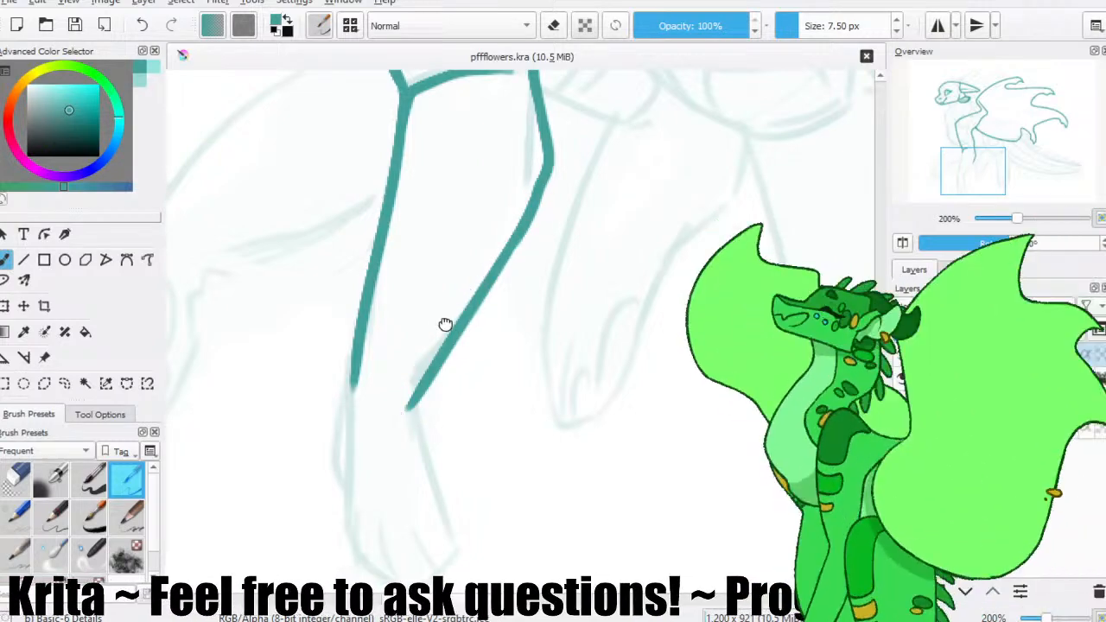
pyautogui.moveTo(445, 324); pyautogui.dragTo(435, 261)
pyautogui.press('/')
pyautogui.moveTo(394, 349)
pyautogui.mouseDown()
pyautogui.moveTo(421, 321)
pyautogui.moveTo(405, 328)
pyautogui.mouseUp()
pyautogui.press('/')
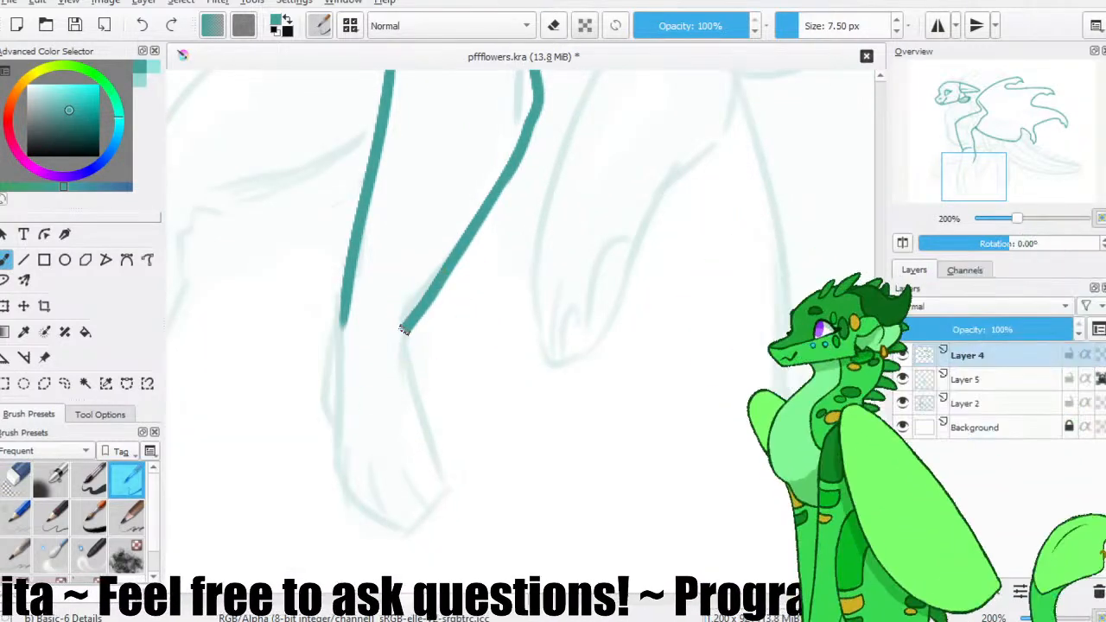
pyautogui.hotkey('ctrl', 'z')
pyautogui.moveTo(439, 268); pyautogui.dragTo(418, 313)
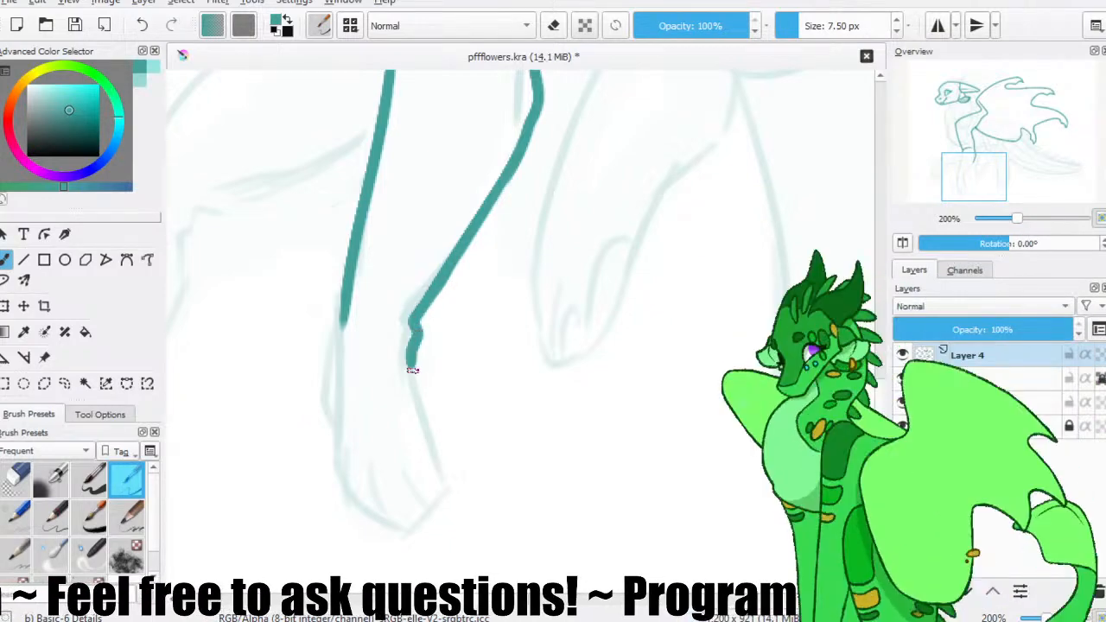
# Erase the lower end of the foreleg's front line and redraw it smoothly past the wrist.
pyautogui.moveTo(340, 324); pyautogui.dragTo(323, 312)
pyautogui.hotkey('ctrl', '-')
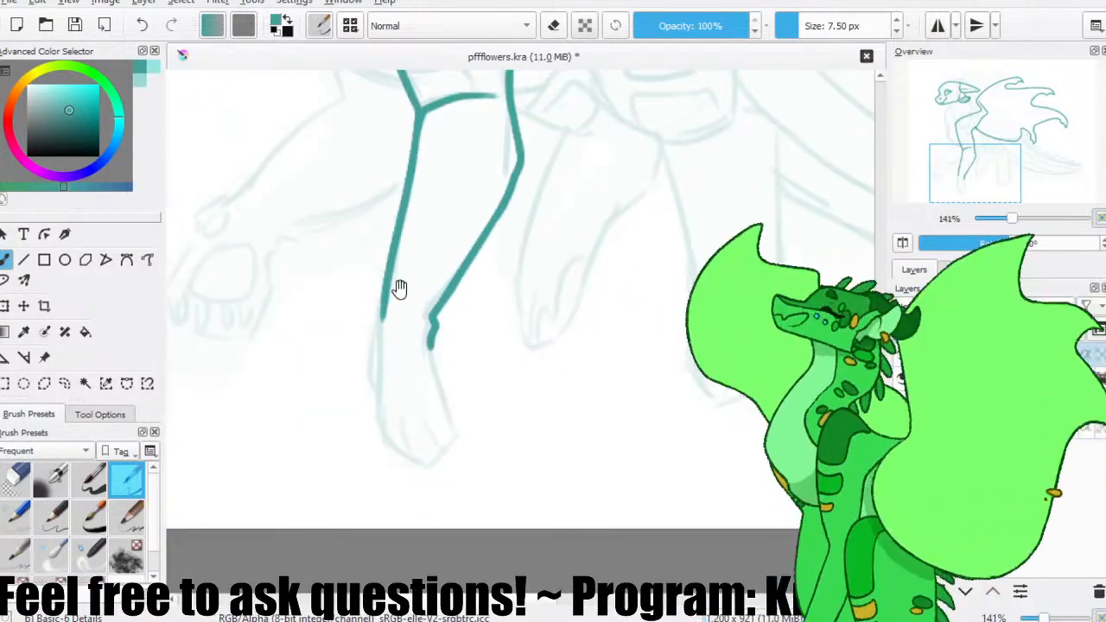
pyautogui.moveTo(394, 294); pyautogui.dragTo(351, 316)
pyautogui.press('e')
pyautogui.moveTo(365, 264); pyautogui.dragTo(338, 337)
pyautogui.press('e')
pyautogui.moveTo(344, 285); pyautogui.dragTo(332, 341)
pyautogui.hotkey('ctrl', 'z')
pyautogui.moveTo(350, 269); pyautogui.dragTo(329, 378)
# Try outlining the front foot from the leg's front line around the toes and back up to the wrist bump.
pyautogui.moveTo(334, 335); pyautogui.dragTo(335, 448)
pyautogui.hotkey('ctrl', 'z')
pyautogui.moveTo(335, 334)
pyautogui.mouseDown()
pyautogui.moveTo(330, 455)
pyautogui.moveTo(371, 477)
pyautogui.moveTo(412, 437)
pyautogui.mouseUp()
pyautogui.press('/')
pyautogui.press('/')
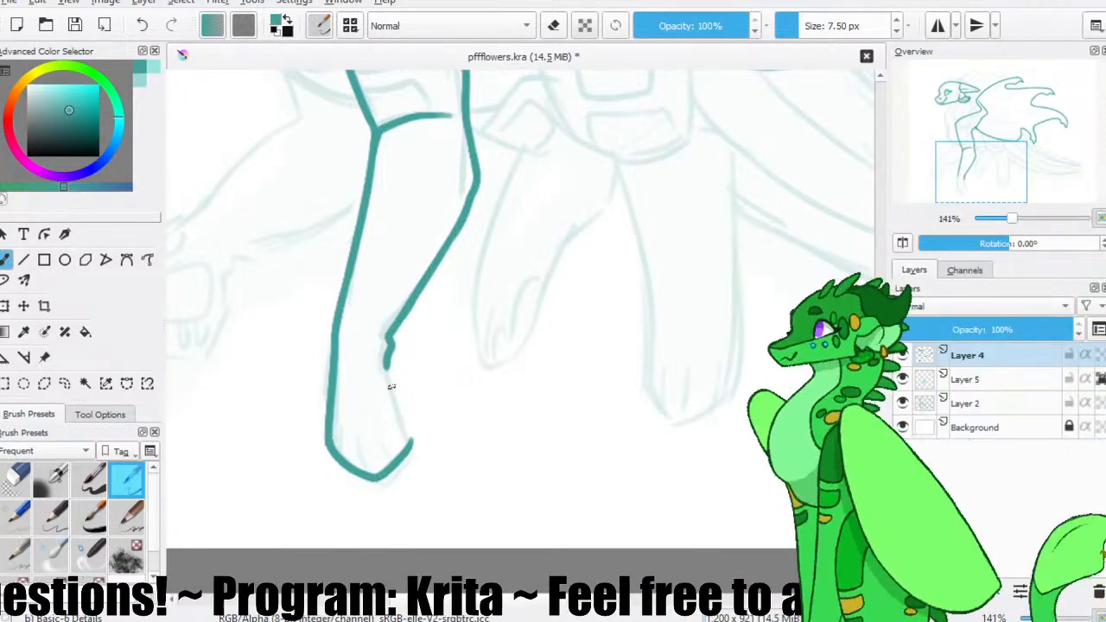
pyautogui.hotkey('ctrl', 'z')
pyautogui.moveTo(385, 369); pyautogui.dragTo(410, 439)
pyautogui.hotkey('ctrl', 'z')
pyautogui.moveTo(389, 385); pyautogui.dragTo(411, 440)
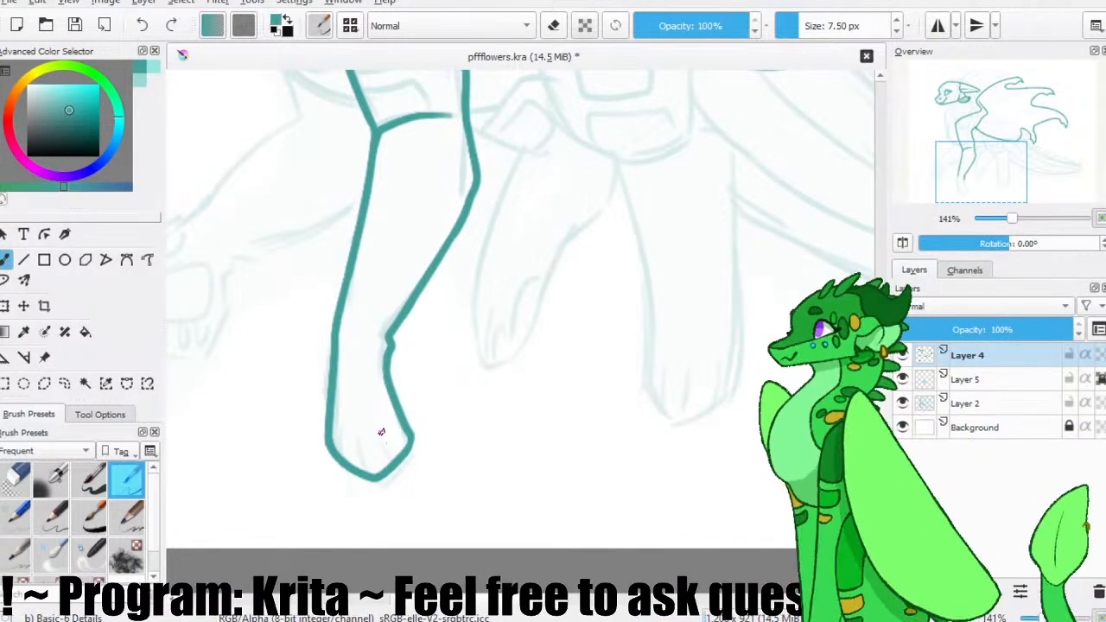
# Draw short curved toe lines inside the front foot.
pyautogui.moveTo(357, 426); pyautogui.dragTo(375, 472)
pyautogui.hotkey('ctrl', 'z')
pyautogui.moveTo(358, 431); pyautogui.dragTo(374, 468)
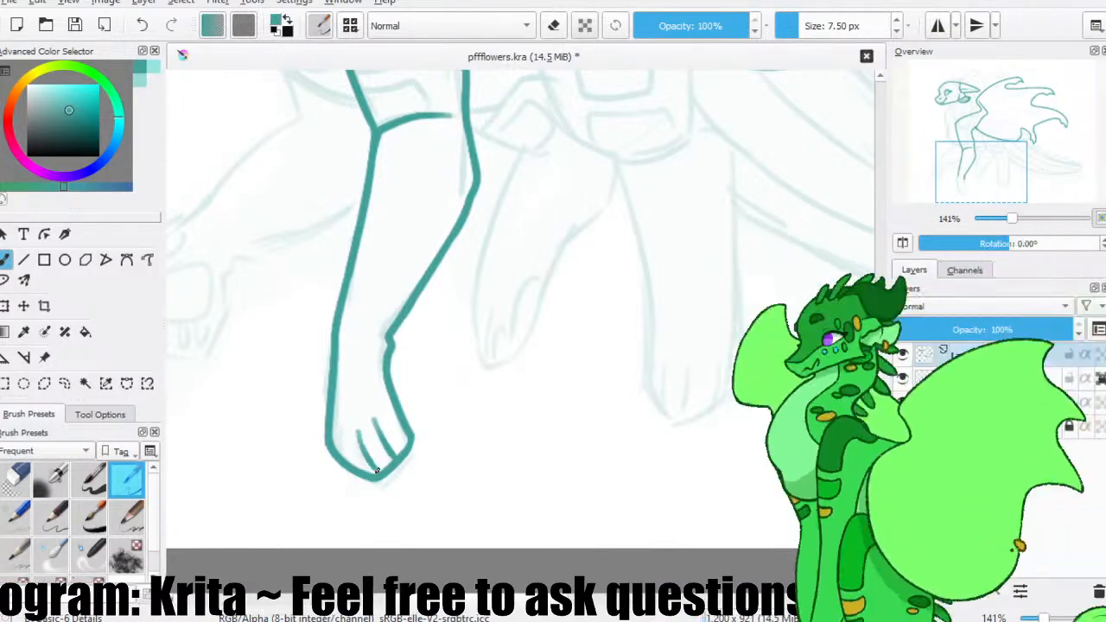
pyautogui.moveTo(354, 426); pyautogui.dragTo(372, 472)
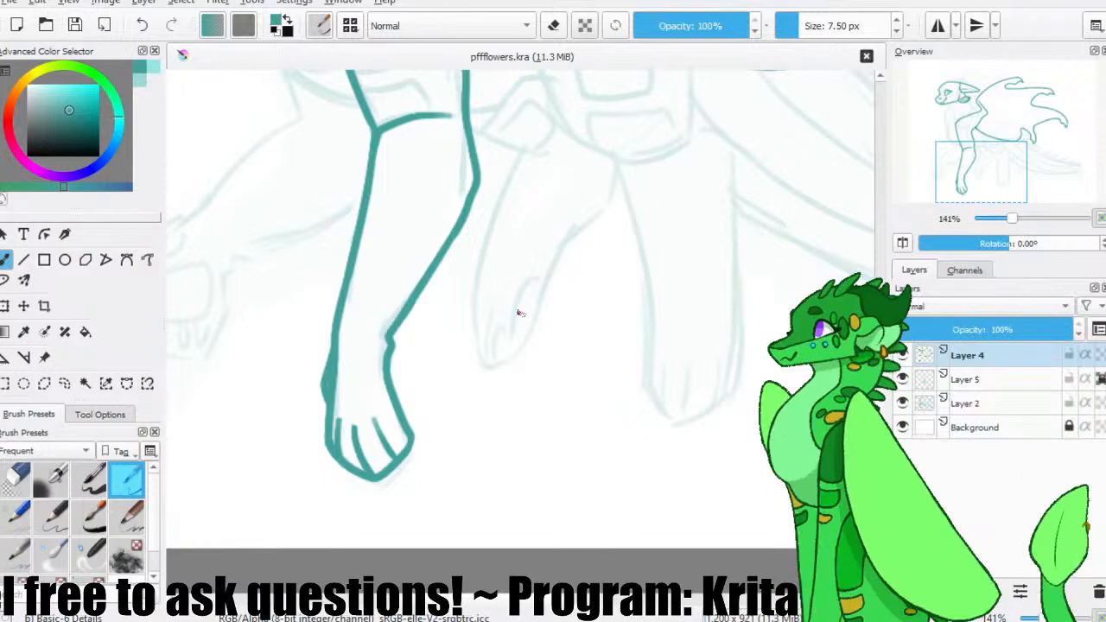
# Undo the foot outline and toe strokes, and erase the leg lines below the wrist on both sides.
pyautogui.hotkey('ctrl', 'z')
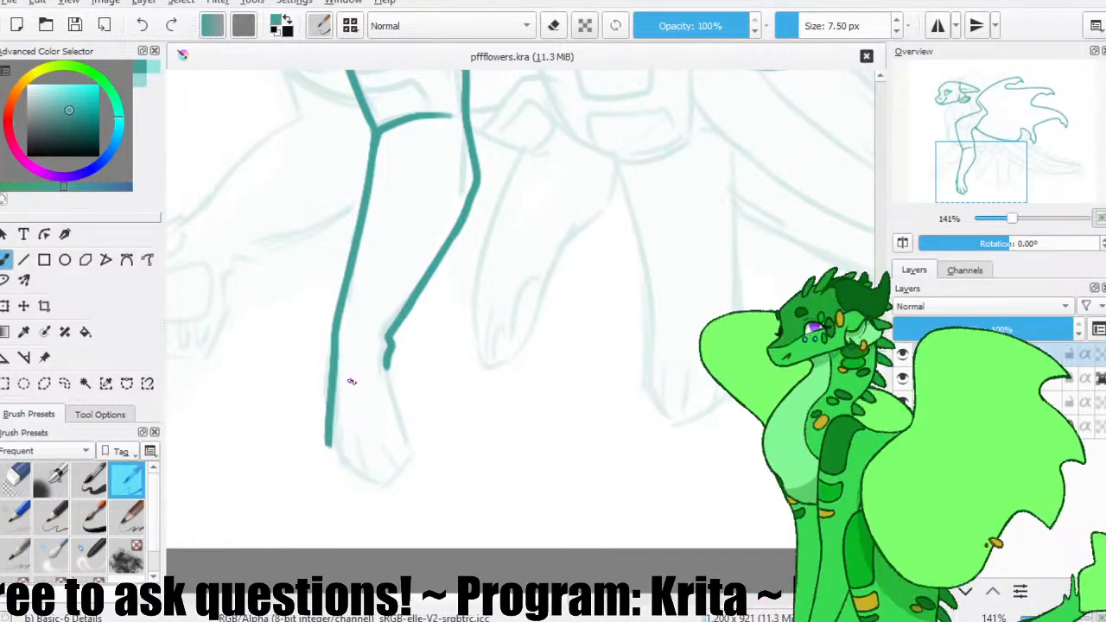
pyautogui.press('e')
pyautogui.moveTo(333, 353); pyautogui.dragTo(382, 364)
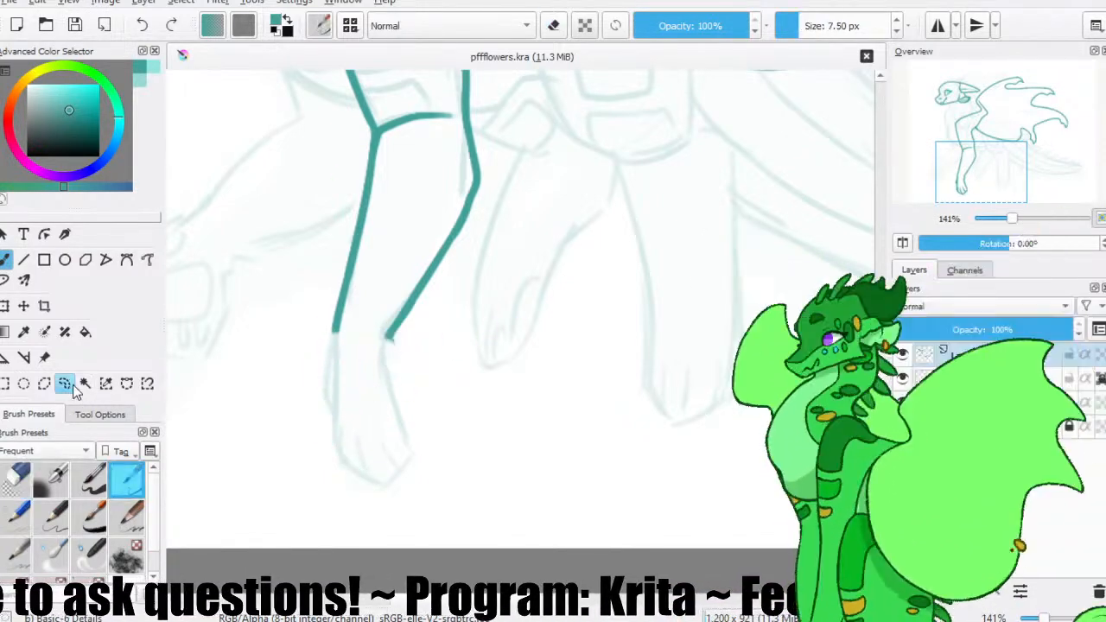
# Lasso the sketched front foot below the wrist on Layer 2 and stretch it slightly wider and longer with Transform.
pyautogui.press('e')
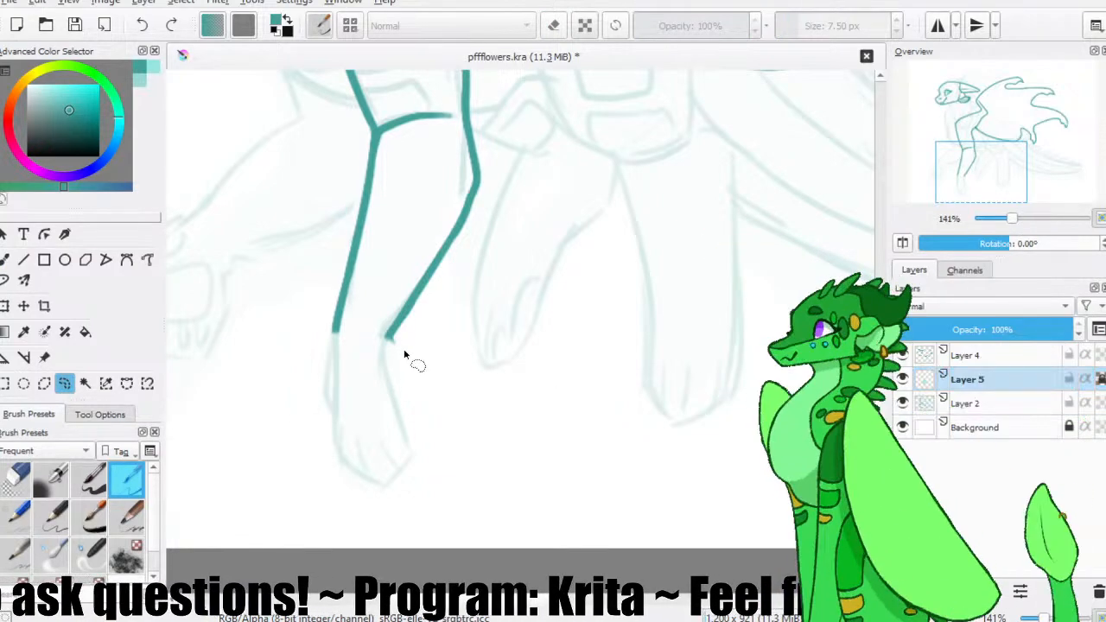
pyautogui.moveTo(343, 346)
pyautogui.mouseDown()
pyautogui.moveTo(291, 383)
pyautogui.moveTo(389, 343)
pyautogui.mouseUp()
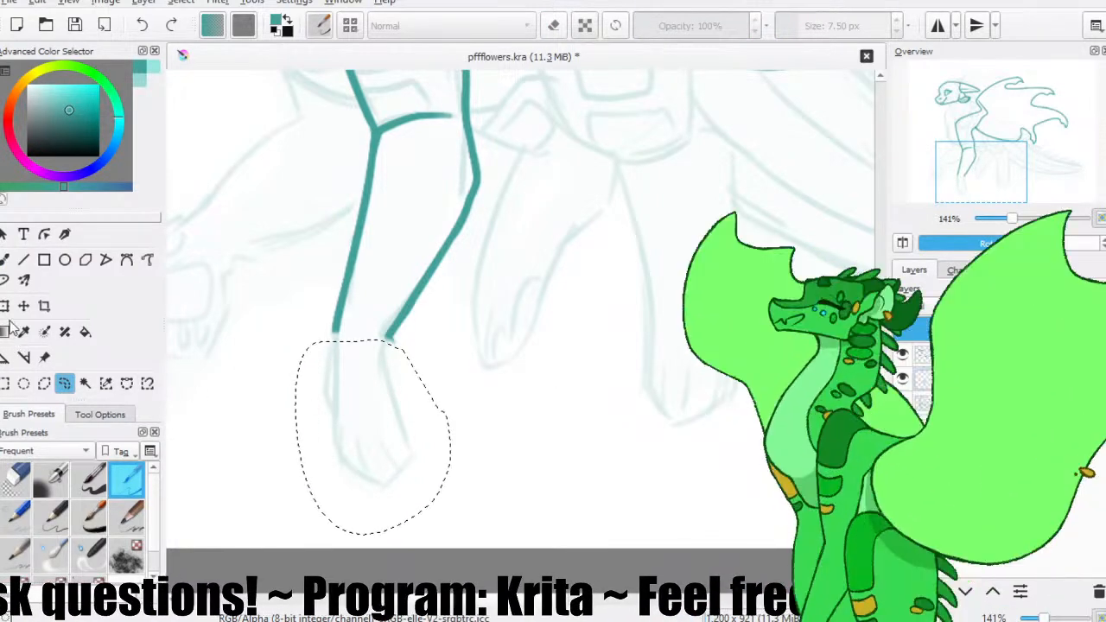
pyautogui.click(927, 403)
pyautogui.hotkey('ctrl', 't')
pyautogui.moveTo(452, 336)
pyautogui.mouseDown()
pyautogui.moveTo(492, 328)
pyautogui.moveTo(483, 323)
pyautogui.mouseUp()
pyautogui.moveTo(434, 365); pyautogui.dragTo(426, 378)
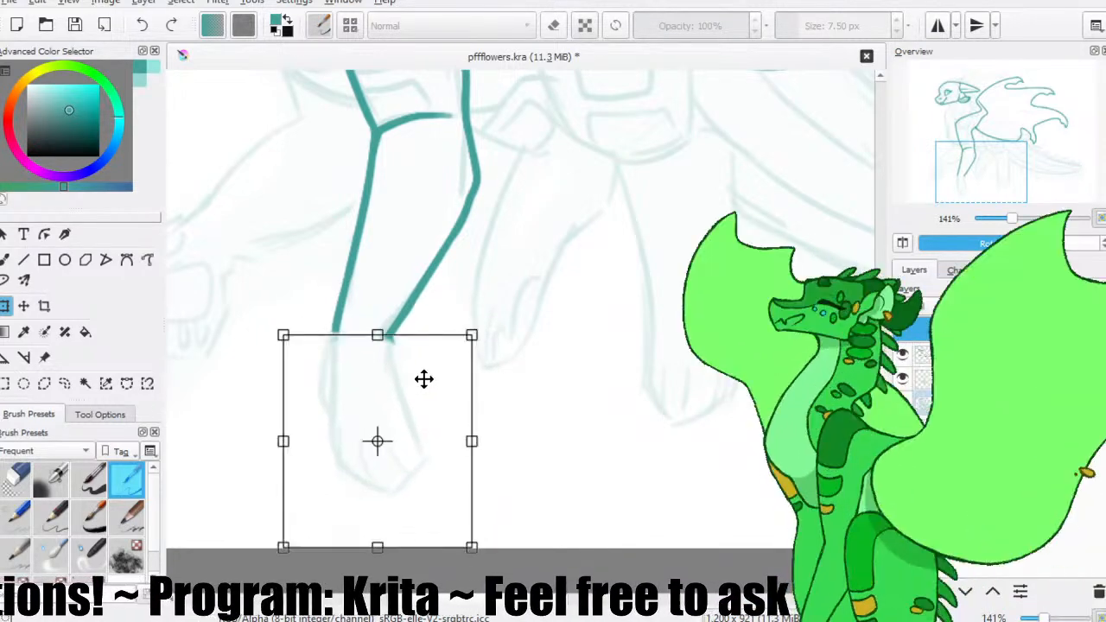
pyautogui.press('Return')
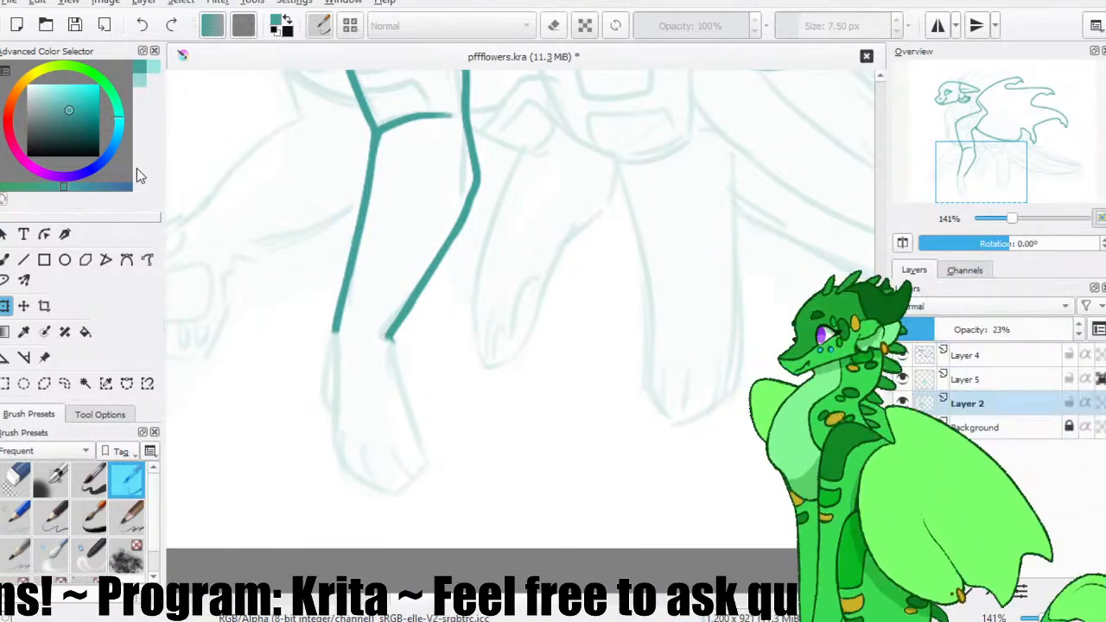
# On Layer 4, outline the front foot from the leg's front line around the toes to the wrist and add two curved toe lines.
pyautogui.click(5, 260)
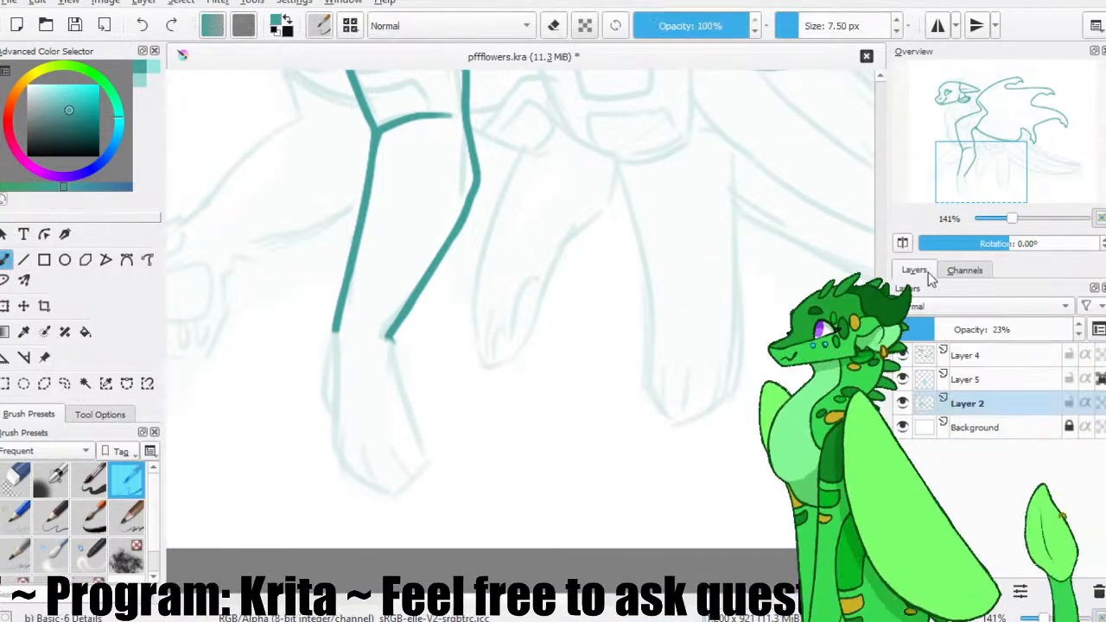
pyautogui.click(966, 355)
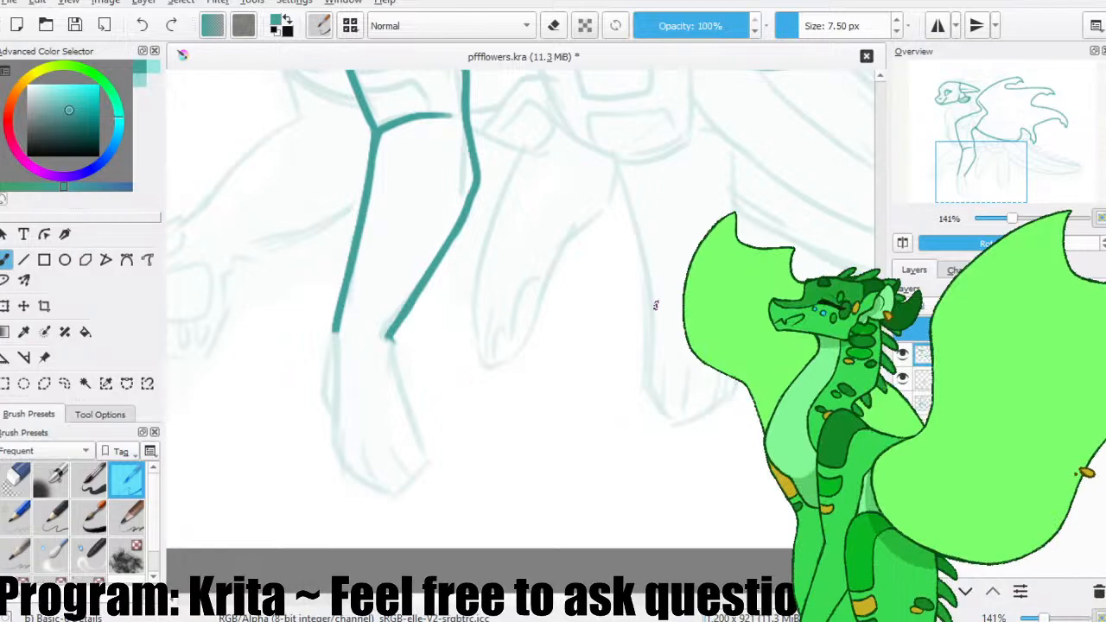
pyautogui.moveTo(332, 332)
pyautogui.mouseDown()
pyautogui.moveTo(314, 427)
pyautogui.moveTo(325, 462)
pyautogui.mouseUp()
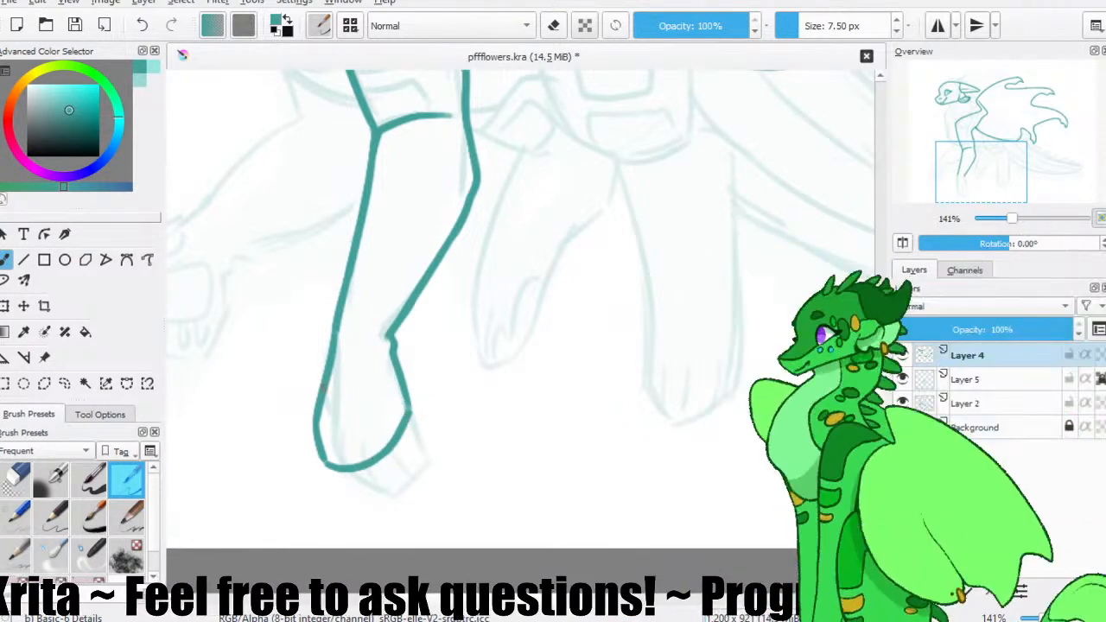
pyautogui.moveTo(382, 388); pyautogui.dragTo(397, 432)
pyautogui.hotkey('ctrl', 'z')
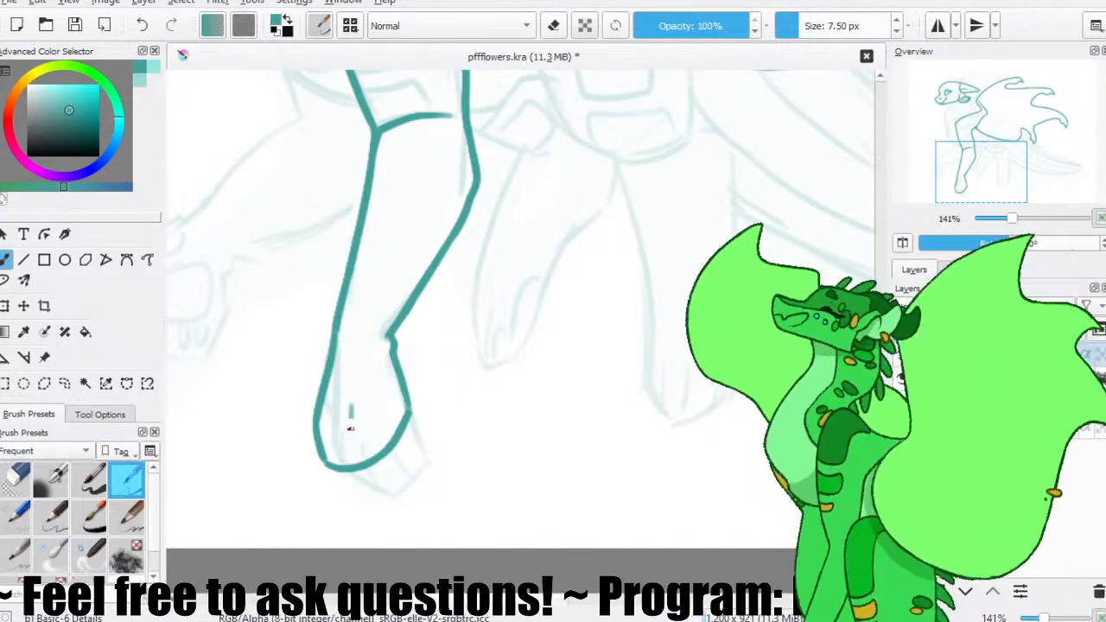
pyautogui.moveTo(369, 394); pyautogui.dragTo(386, 450)
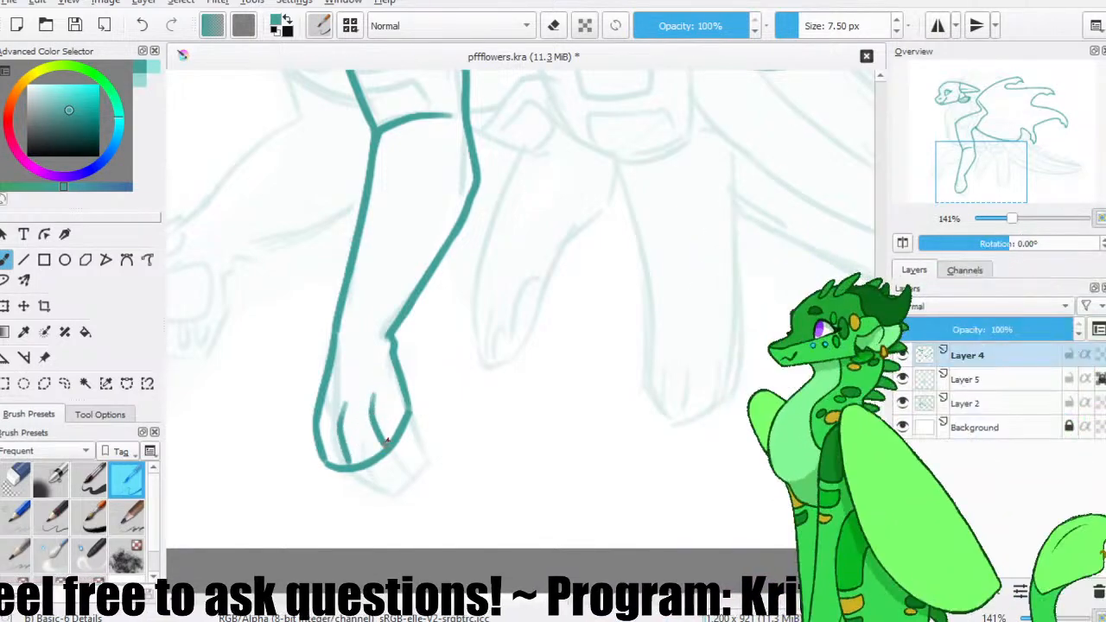
# Try adding a small toe bump on the outer edge of the front foot, trim it with the eraser and save the file.
pyautogui.moveTo(320, 362); pyautogui.dragTo(319, 409)
pyautogui.hotkey('ctrl', 'z')
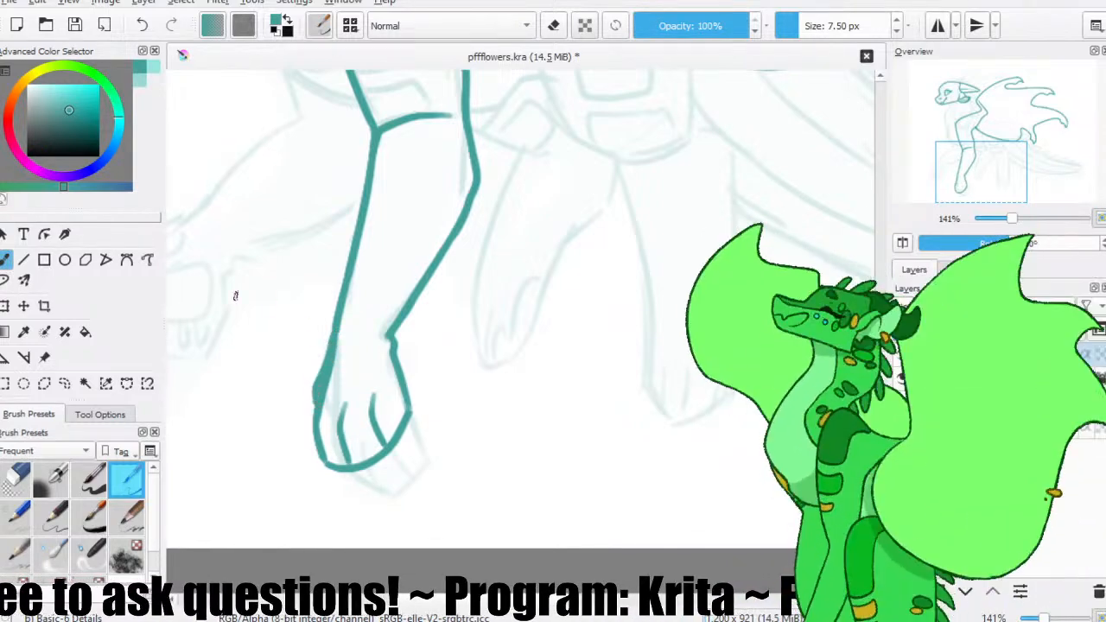
pyautogui.press('/')
pyautogui.moveTo(336, 358); pyautogui.dragTo(313, 390)
pyautogui.press('/')
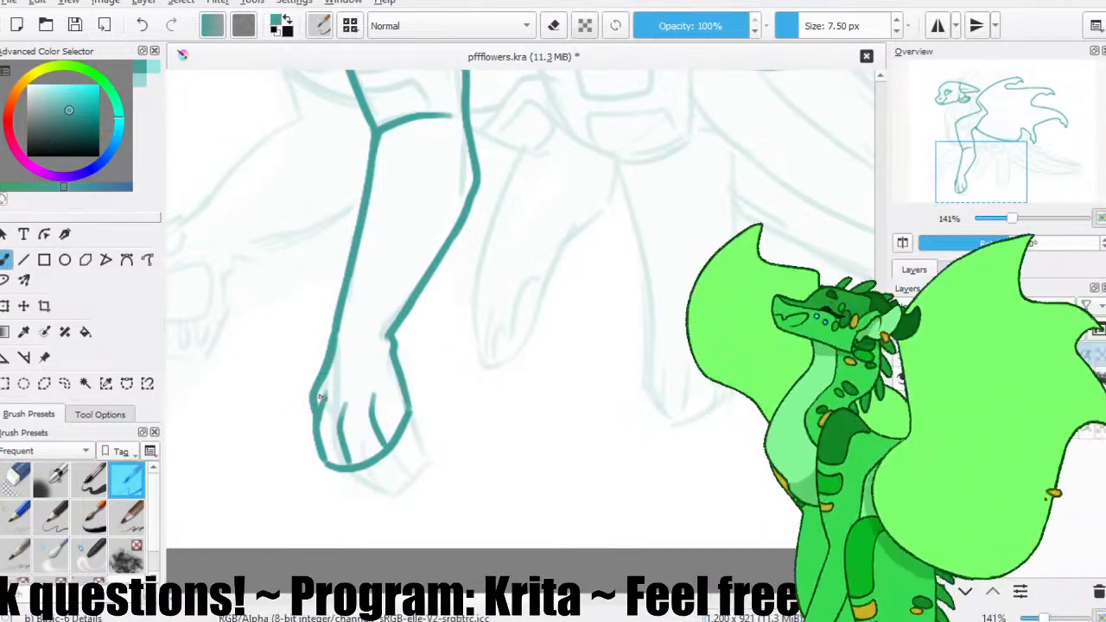
pyautogui.hotkey('ctrl', 's')
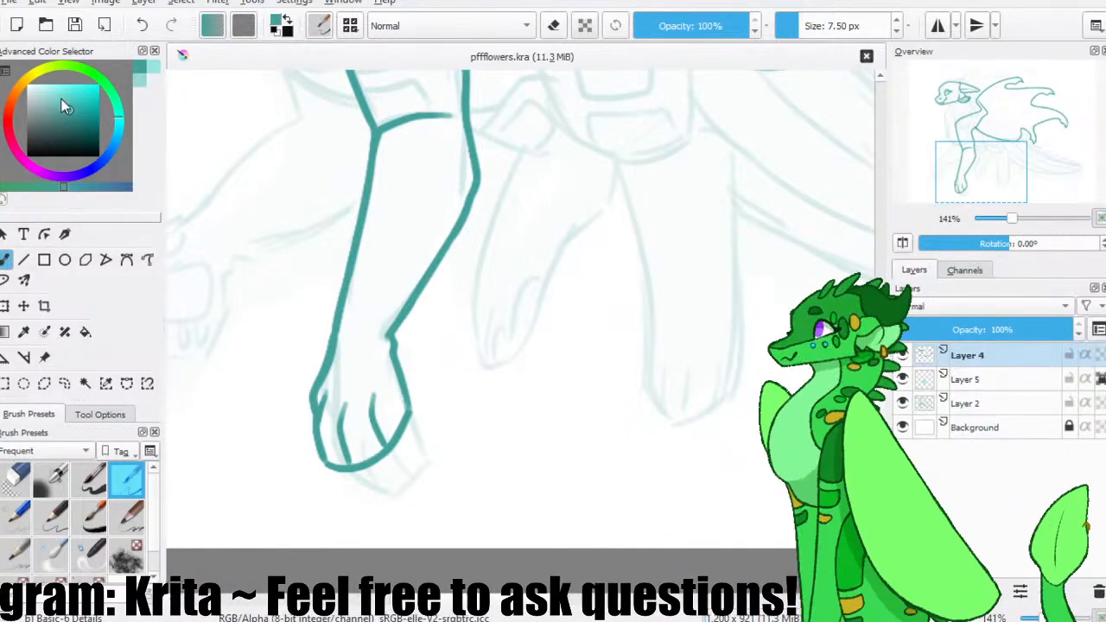
# Remove the toe bump from the front foot's outer edge and restore a smooth line from the leg down to the toes.
pyautogui.scroll(2, 390, 385)
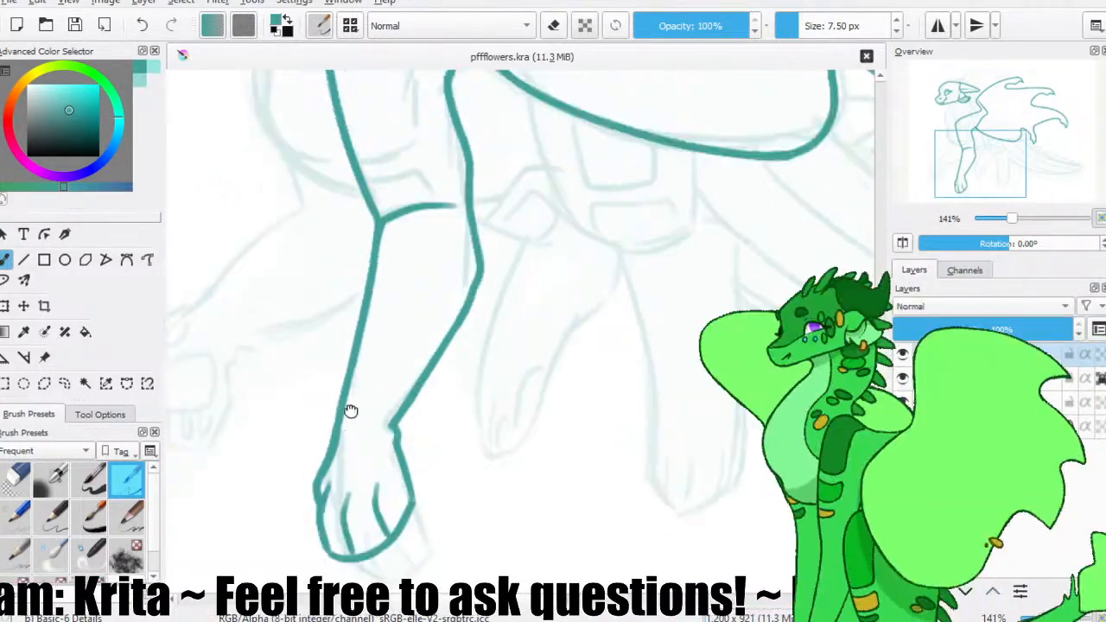
pyautogui.scroll(-2, 350, 410)
pyautogui.press('e')
pyautogui.press('e')
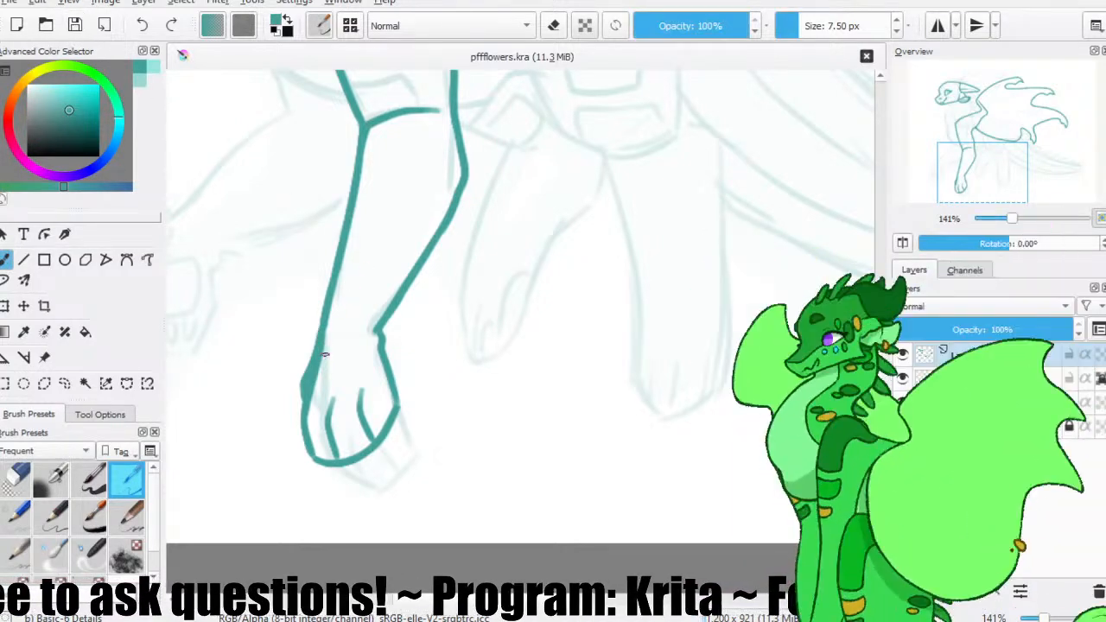
pyautogui.click(16, 479)
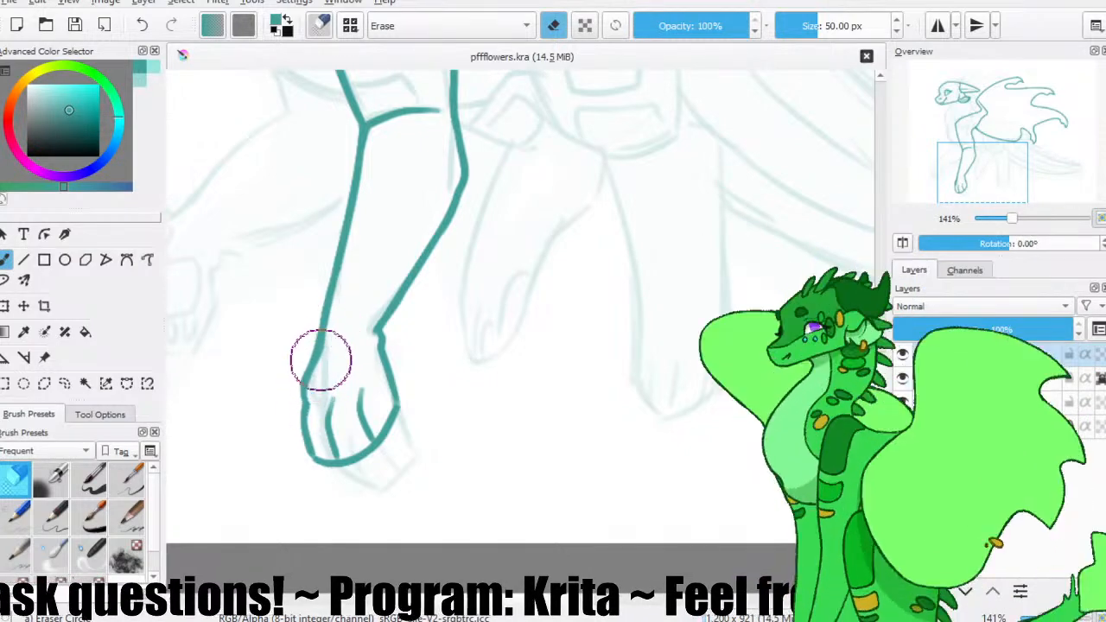
pyautogui.press('/')
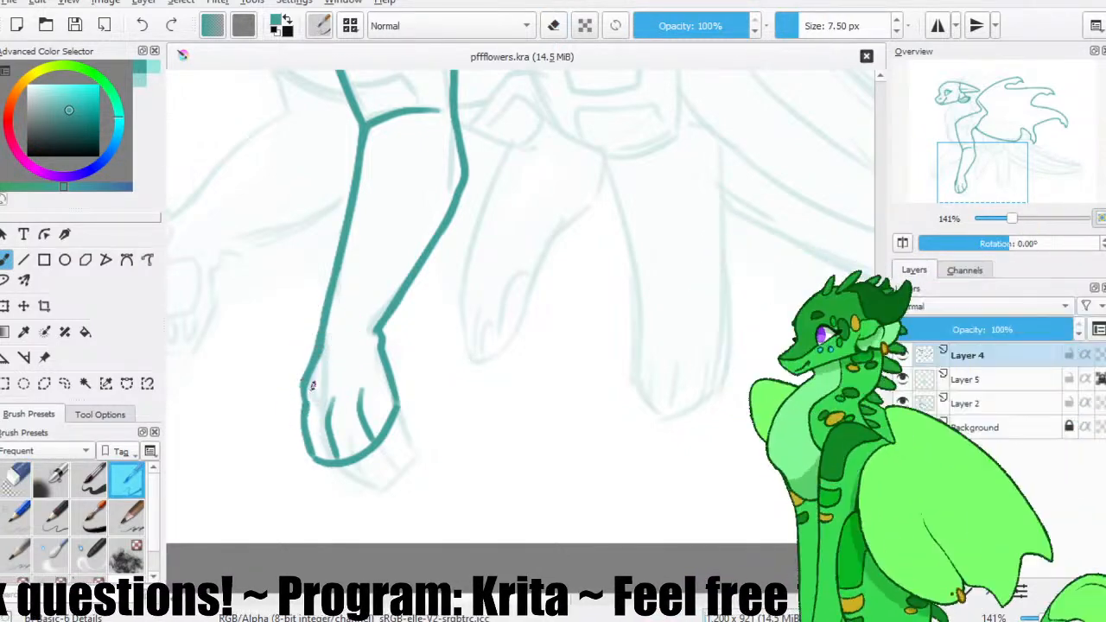
pyautogui.press('/')
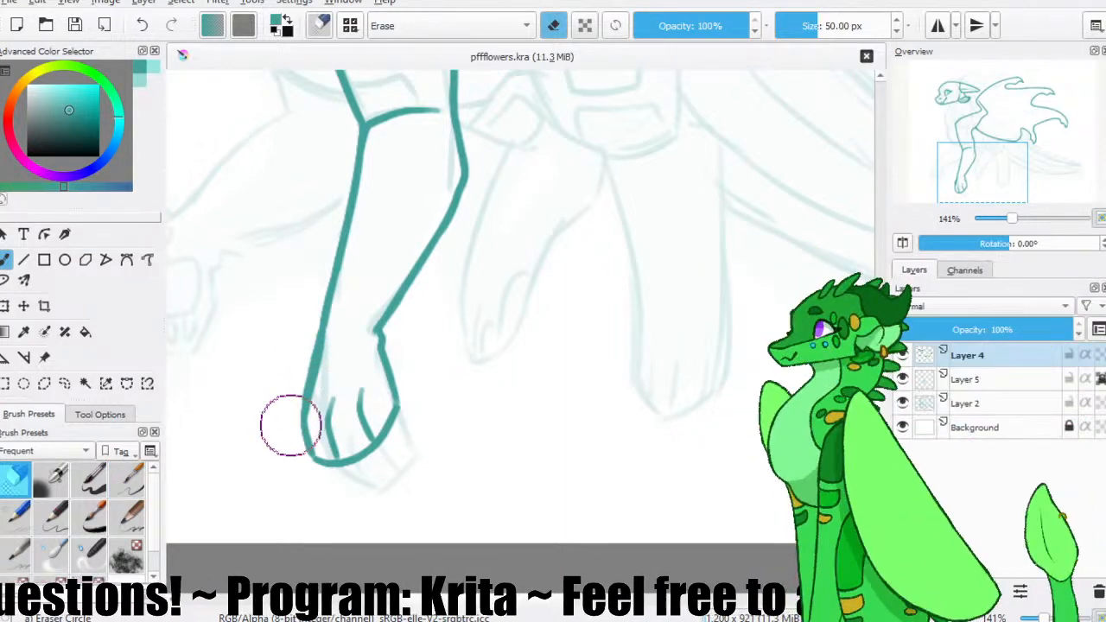
pyautogui.press('/')
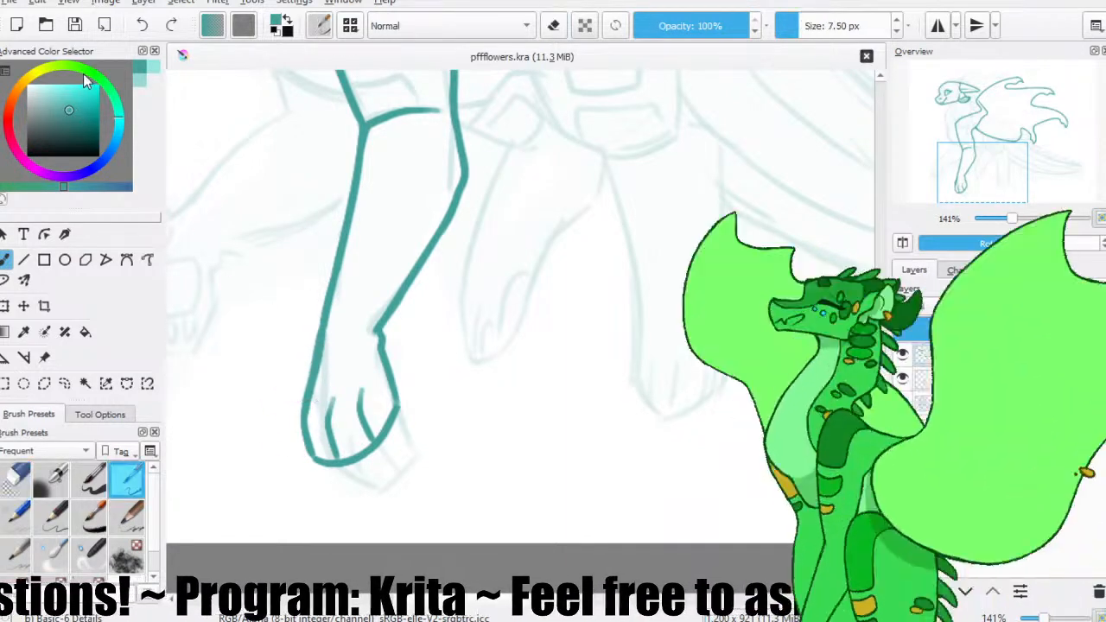
pyautogui.moveTo(327, 334); pyautogui.dragTo(332, 387)
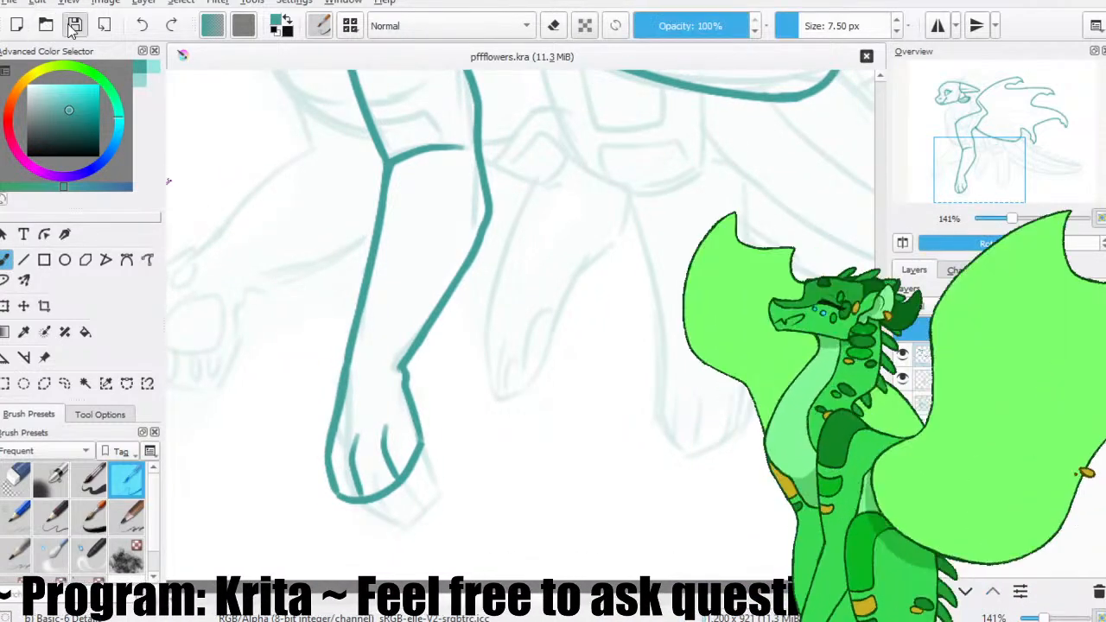
# Test contiguous selections outside and inside the foreleg outline, and clear the selection.
pyautogui.moveTo(389, 230); pyautogui.dragTo(292, 311)
pyautogui.click(85, 383)
pyautogui.click(242, 257)
pyautogui.press('b')
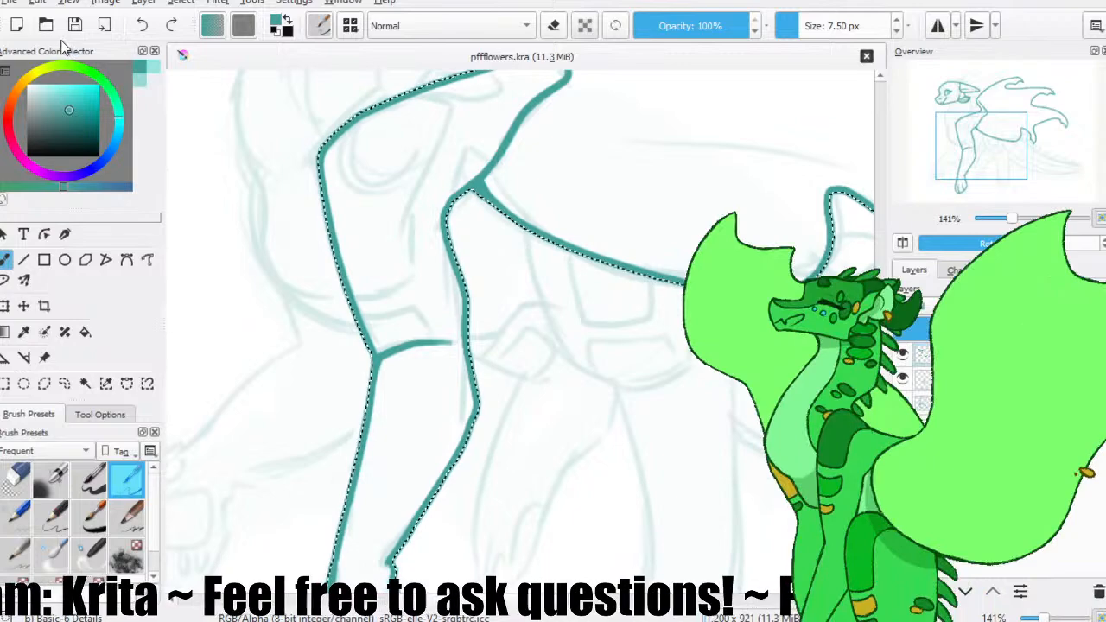
pyautogui.click(85, 383)
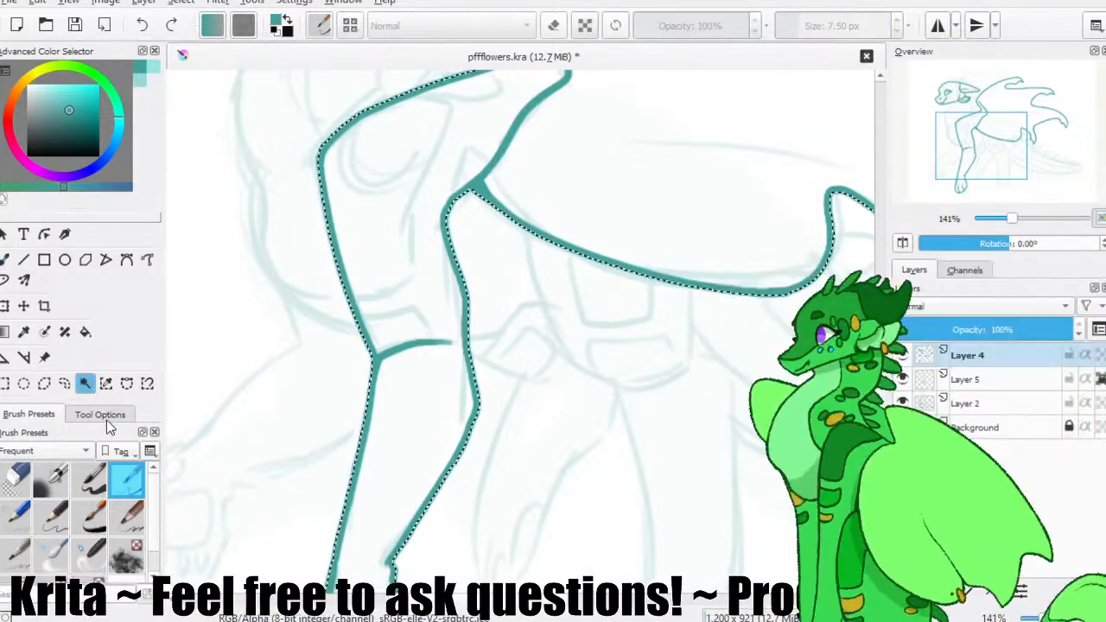
pyautogui.click(107, 420)
pyautogui.click(388, 279)
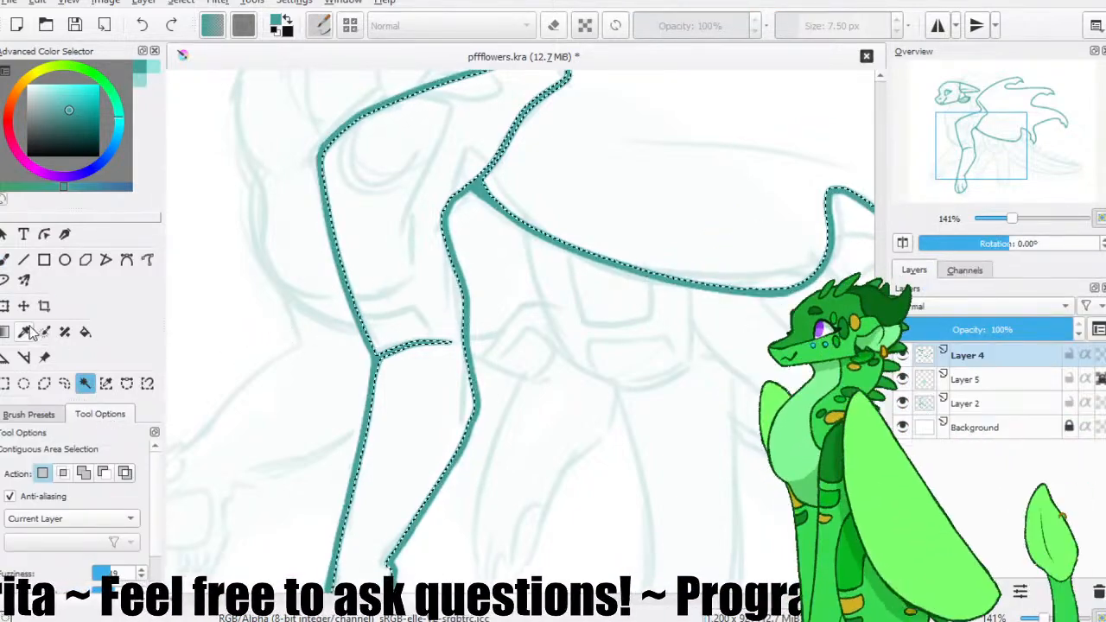
pyautogui.press('b')
pyautogui.click(75, 29)
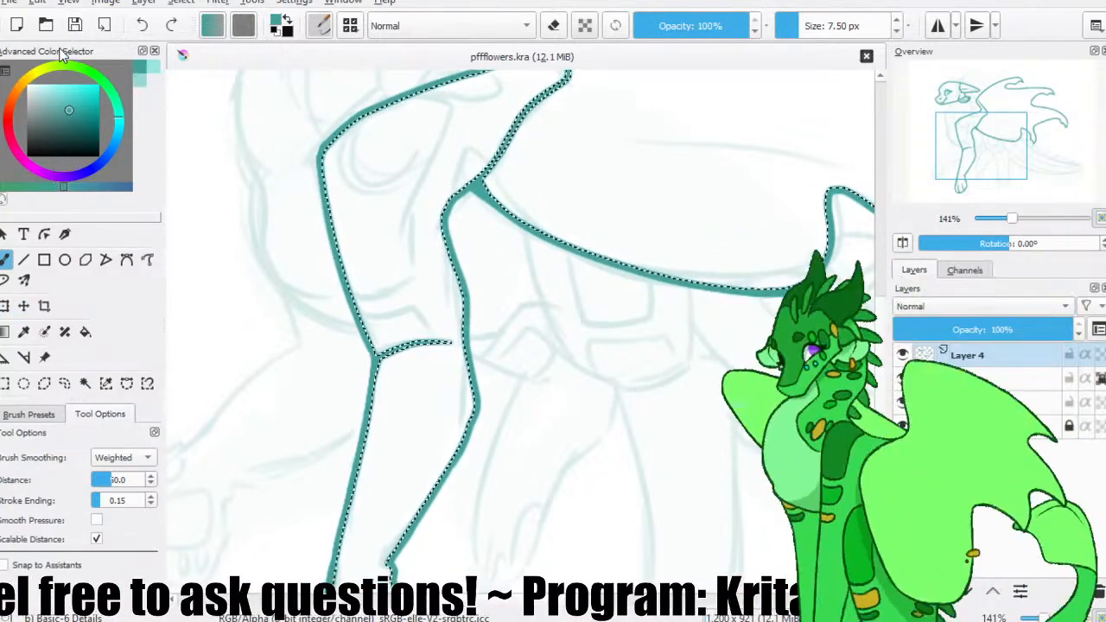
pyautogui.hotkey('ctrl', 'shift', 'a')
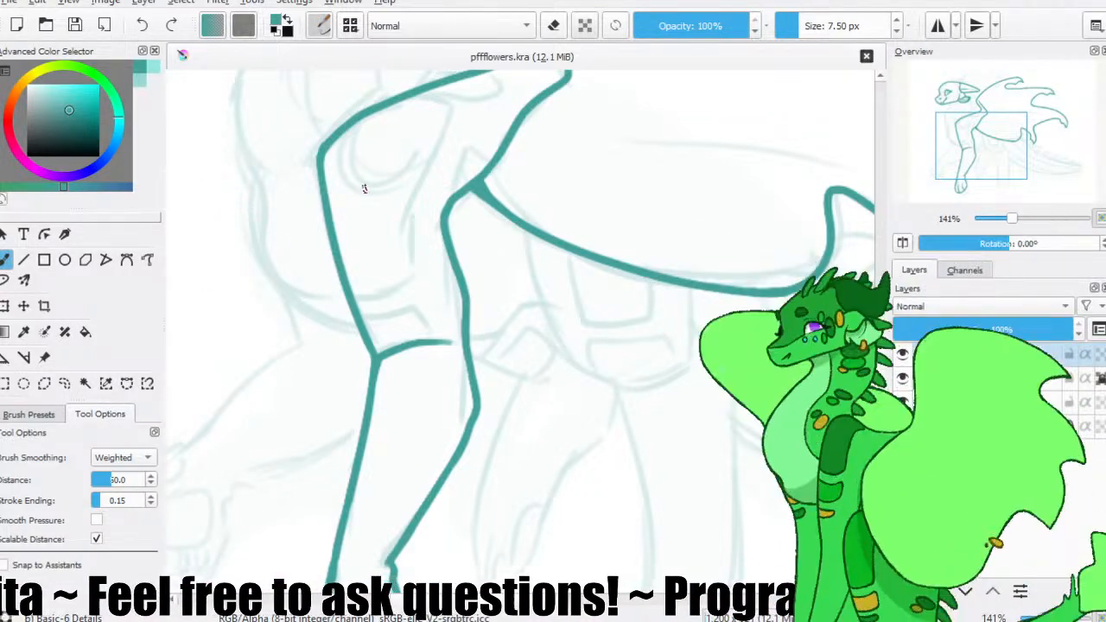
# Outline the large marking on the upper foreleg, closing it above the knee and along the leg's inner side.
pyautogui.moveTo(348, 302); pyautogui.dragTo(384, 298)
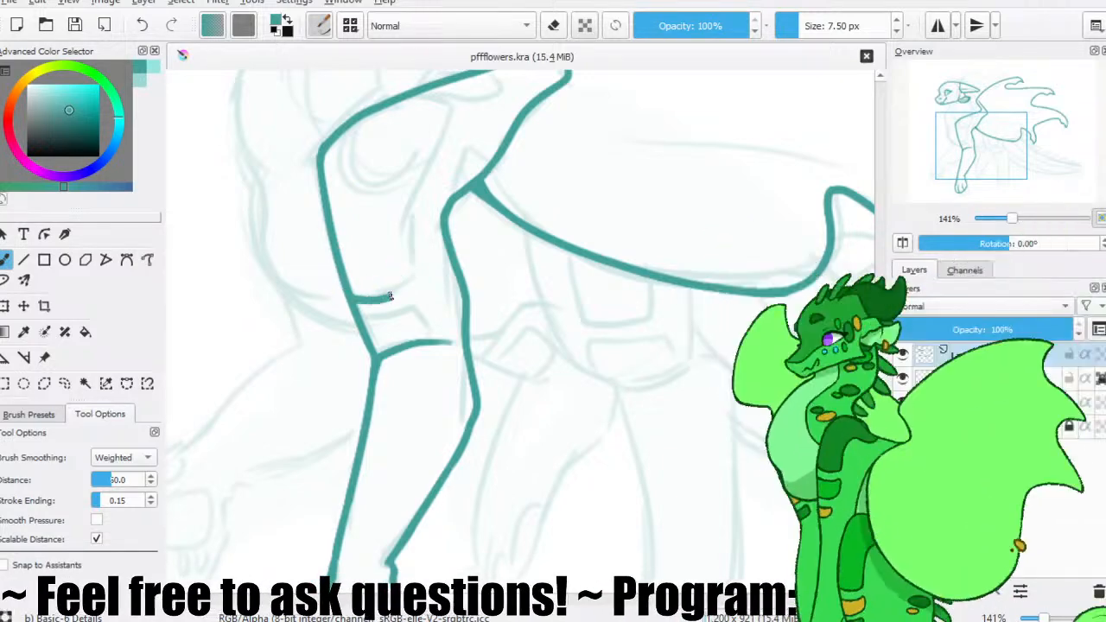
pyautogui.press('e')
pyautogui.moveTo(414, 256)
pyautogui.mouseDown()
pyautogui.moveTo(427, 304)
pyautogui.moveTo(413, 247)
pyautogui.mouseUp()
pyautogui.press('e')
# Draw the small marking beneath the shoulder line and the short four-sided band just above the foreleg's knee.
pyautogui.moveTo(447, 128)
pyautogui.mouseDown()
pyautogui.moveTo(432, 102)
pyautogui.moveTo(390, 95)
pyautogui.moveTo(458, 160)
pyautogui.moveTo(472, 158)
pyautogui.moveTo(431, 151)
pyautogui.moveTo(465, 162)
pyautogui.mouseUp()
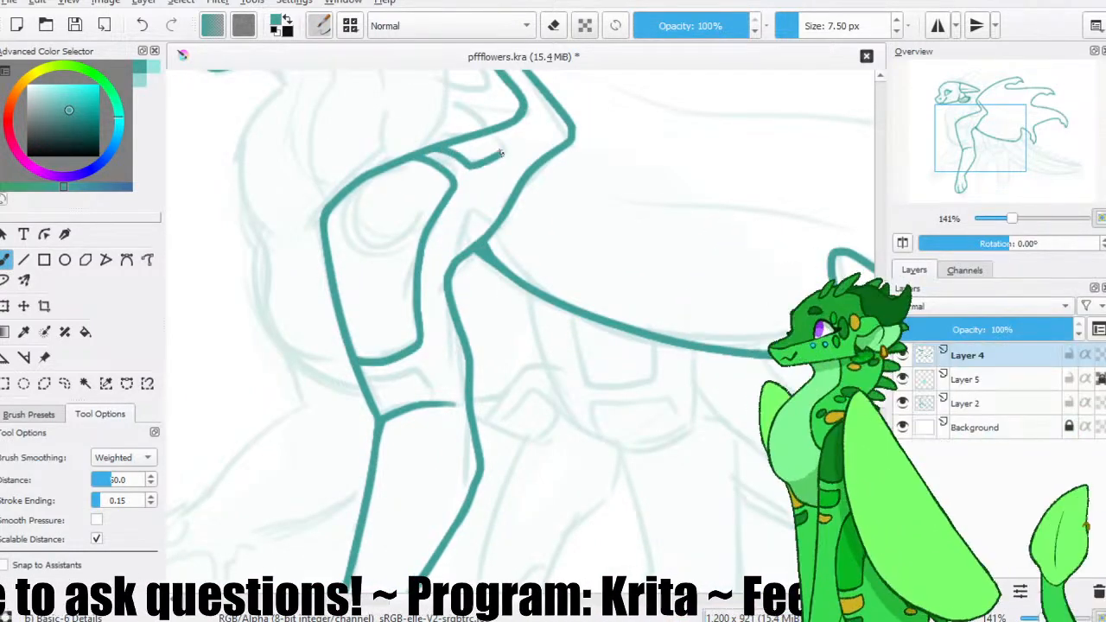
pyautogui.moveTo(388, 282); pyautogui.dragTo(378, 205)
pyautogui.moveTo(369, 311)
pyautogui.mouseDown()
pyautogui.moveTo(412, 300)
pyautogui.moveTo(439, 225)
pyautogui.moveTo(551, 295)
pyautogui.mouseUp()
pyautogui.click(86, 384)
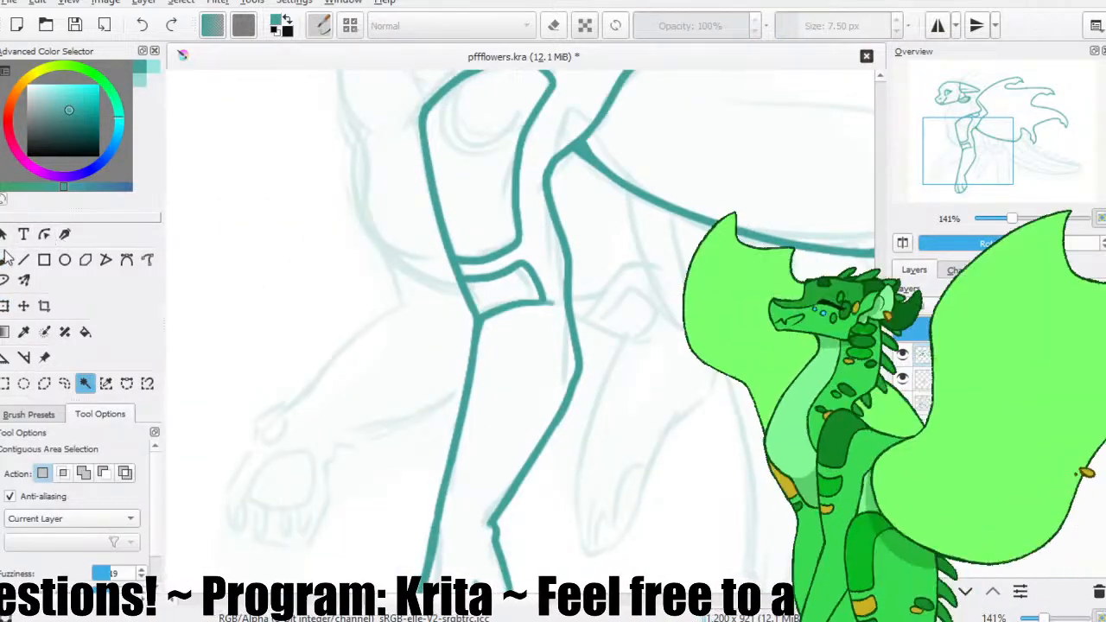
pyautogui.click(6, 258)
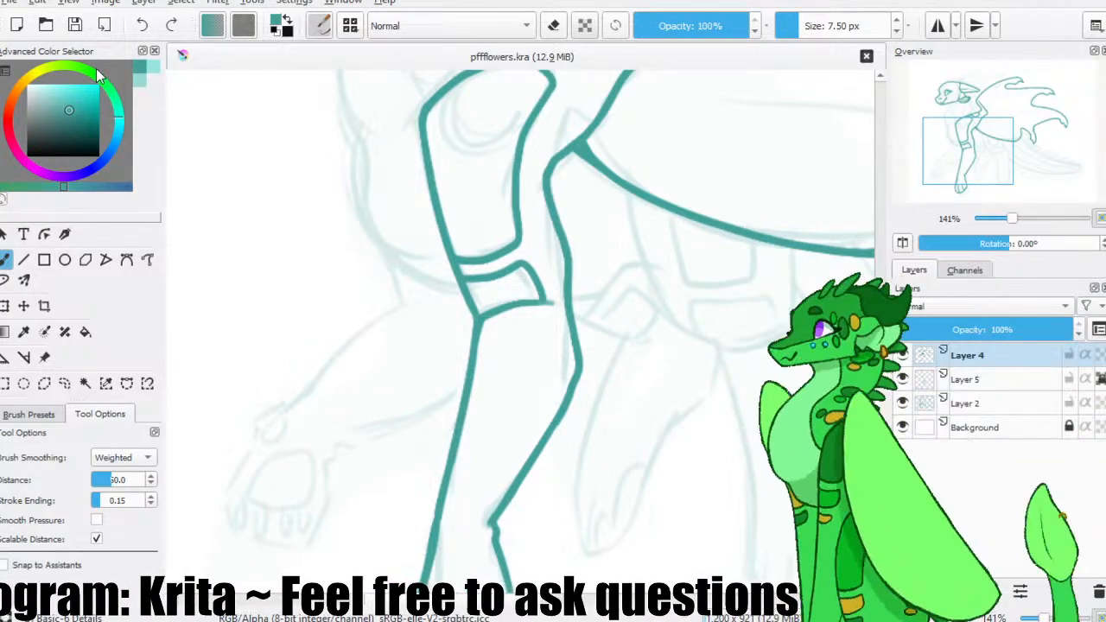
# Trace the throat and front of the neck from beneath the jaw down to the chest, cleaning up the joint under the jaw.
pyautogui.moveTo(371, 226); pyautogui.dragTo(349, 347)
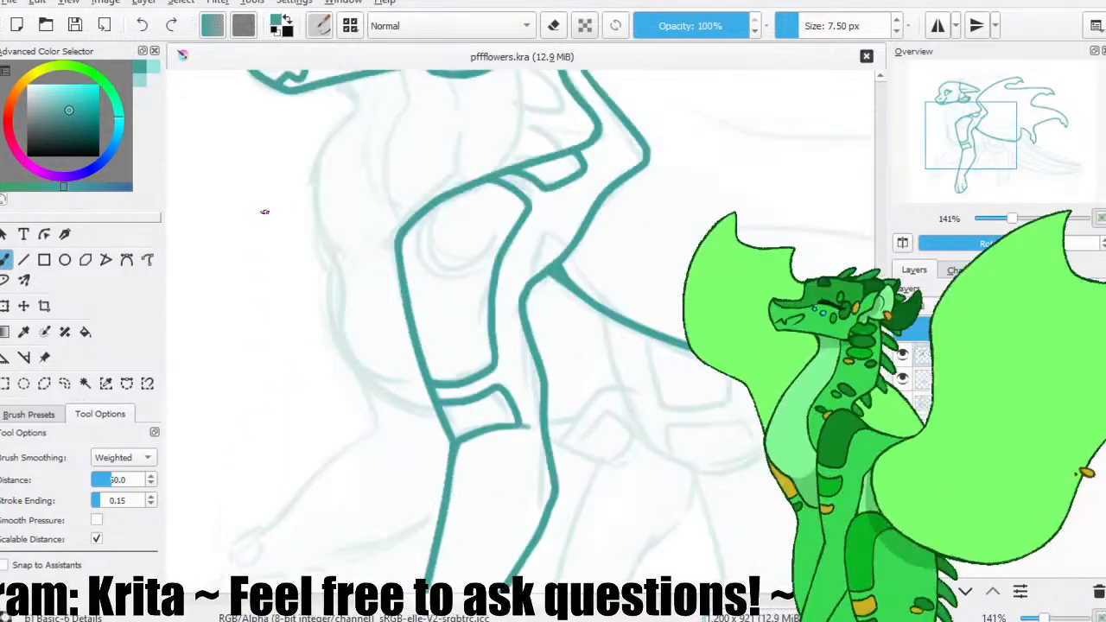
pyautogui.moveTo(343, 191); pyautogui.dragTo(356, 286)
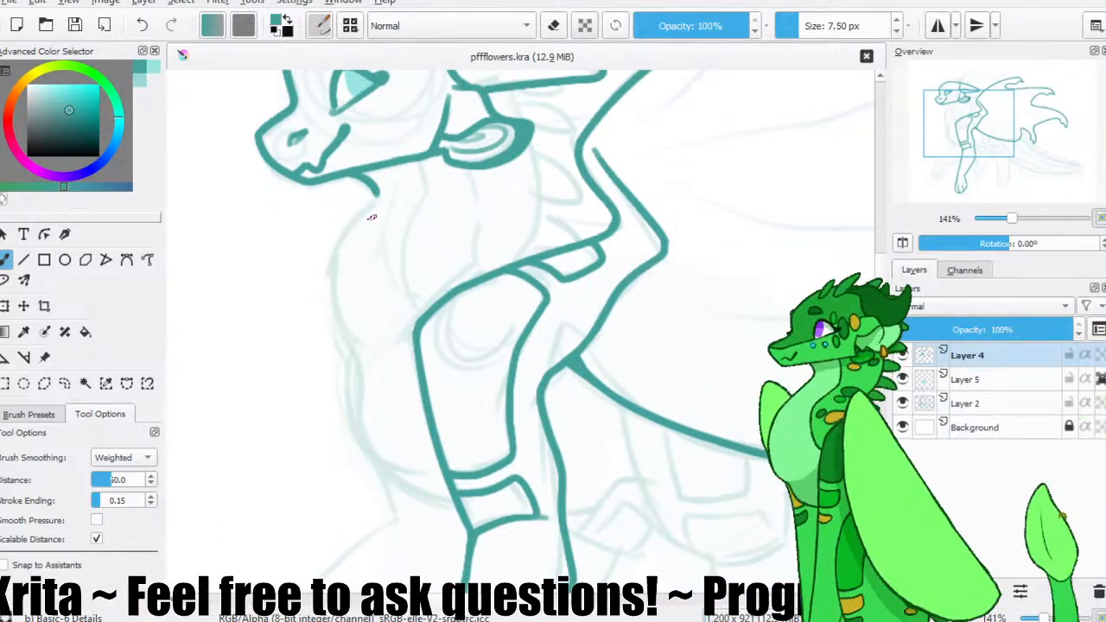
pyautogui.press('/')
pyautogui.moveTo(383, 209); pyautogui.dragTo(370, 207)
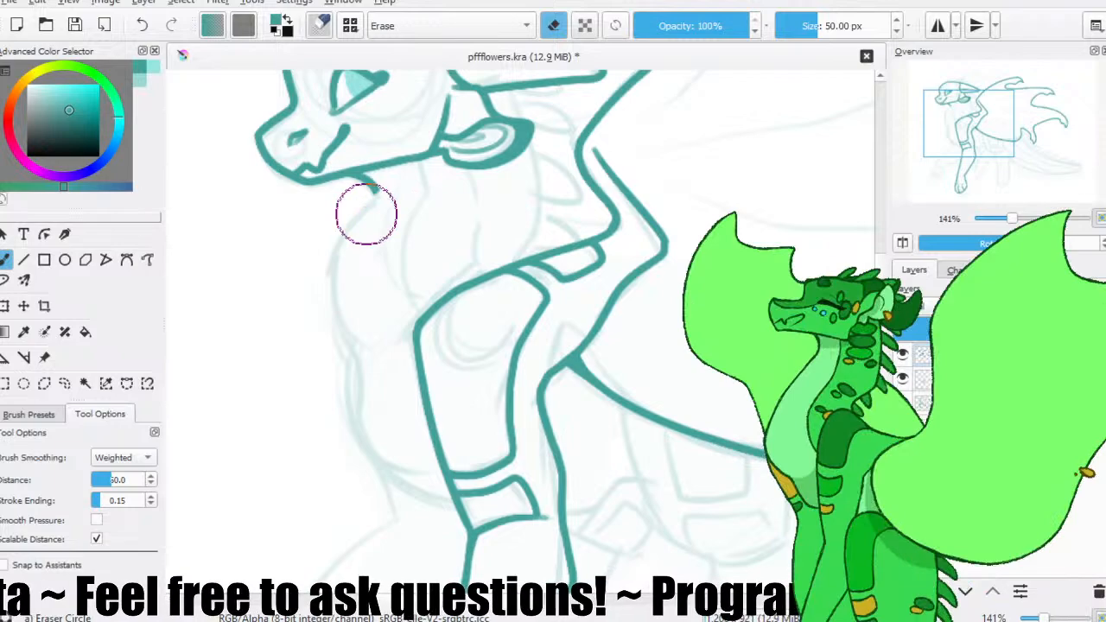
pyautogui.press('/')
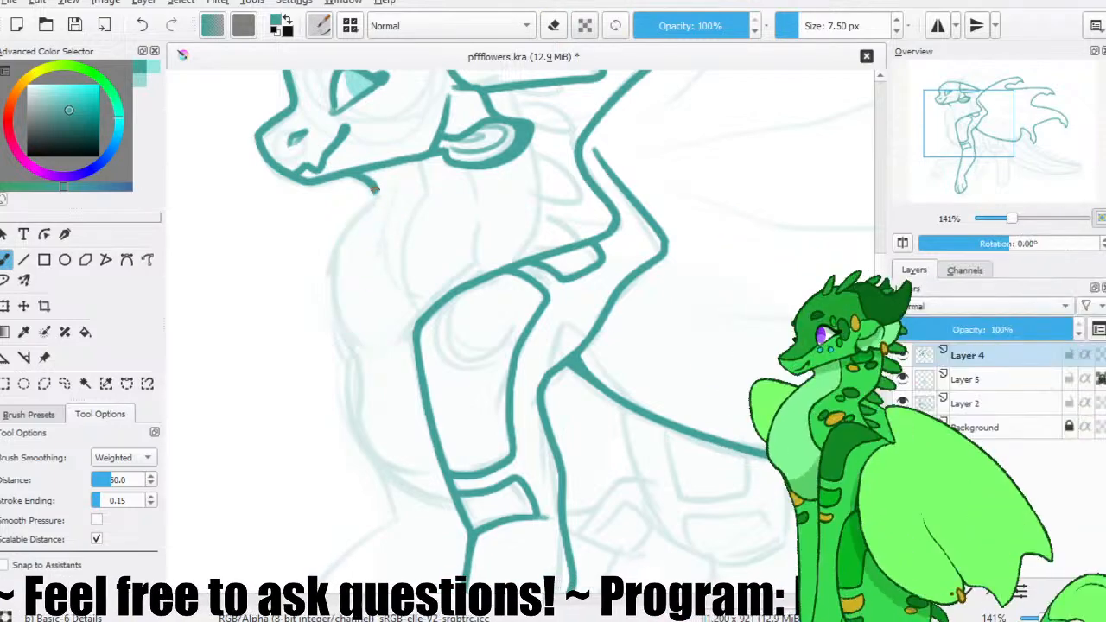
pyautogui.scroll(3, 366, 345)
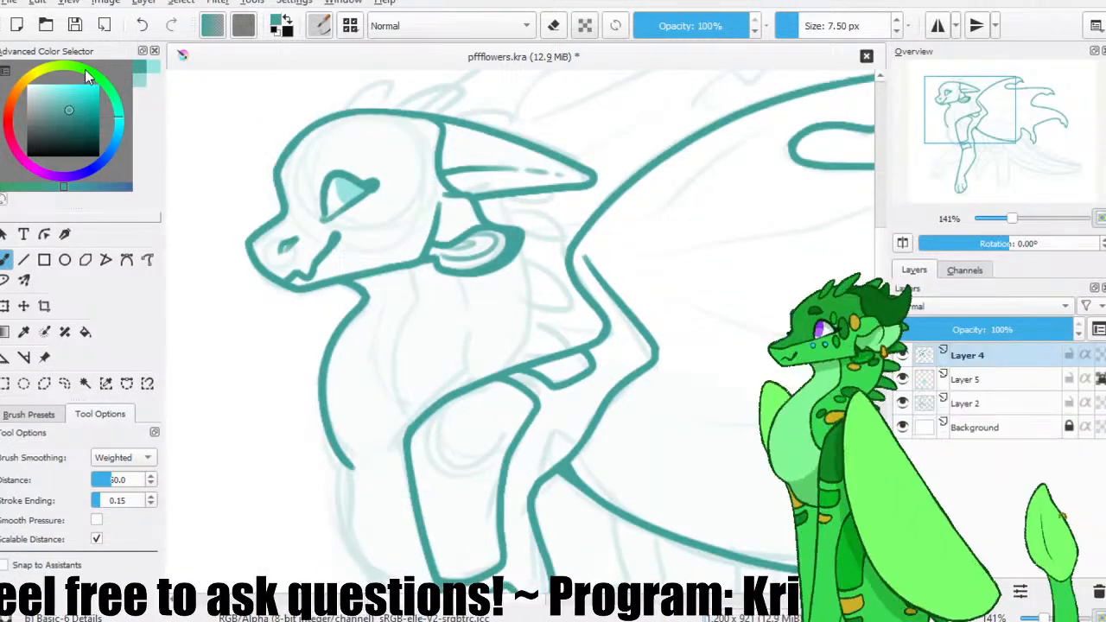
pyautogui.scroll(-6, 464, 323)
pyautogui.moveTo(316, 267); pyautogui.dragTo(350, 363)
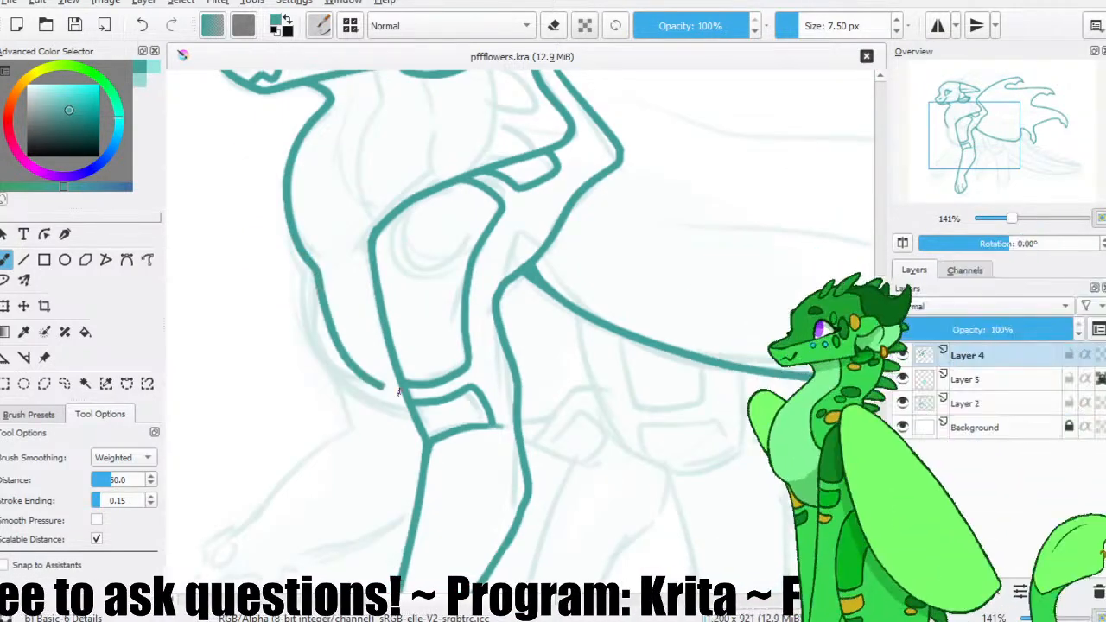
pyautogui.hotkey('ctrl', 'z')
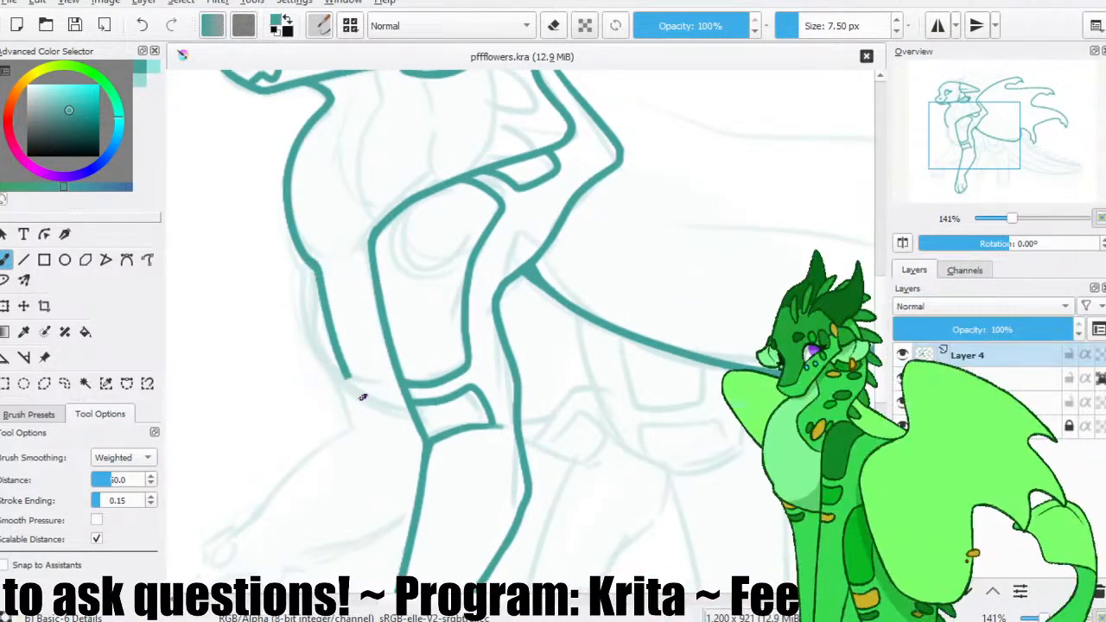
pyautogui.hotkey('ctrl', 'z')
pyautogui.hotkey('ctrl', 'z')
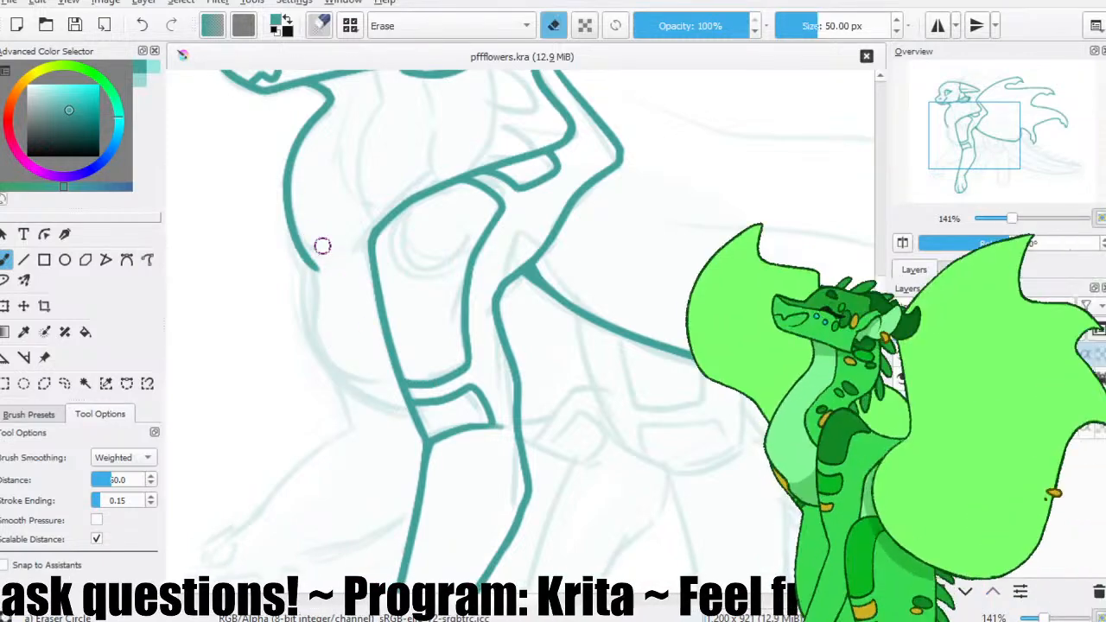
pyautogui.moveTo(303, 256)
pyautogui.mouseDown()
pyautogui.moveTo(388, 400)
pyautogui.moveTo(409, 407)
pyautogui.mouseUp()
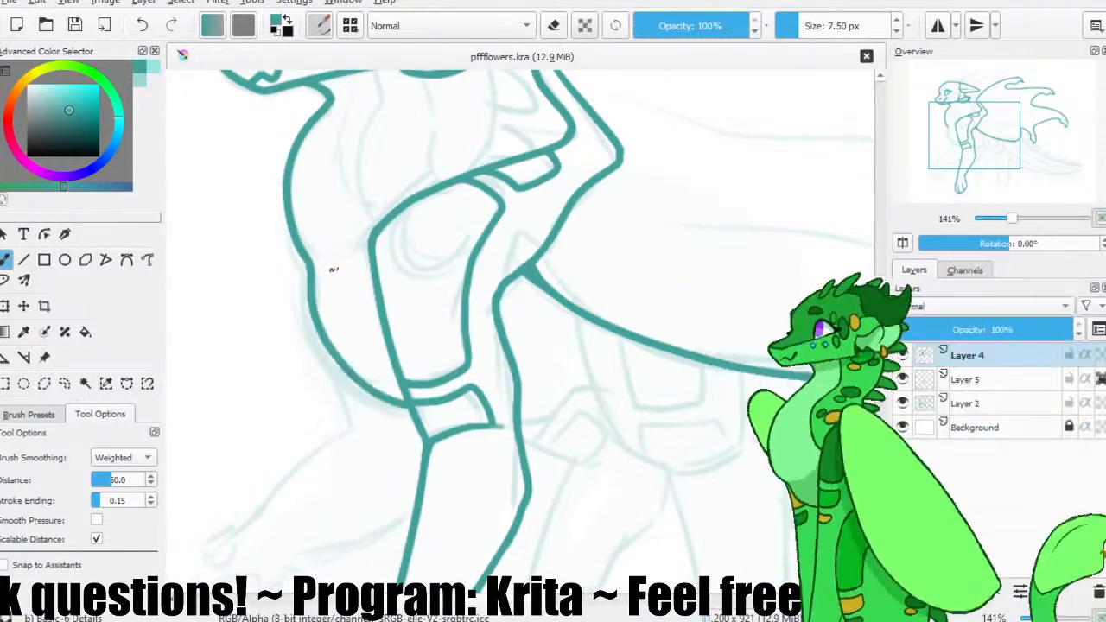
pyautogui.hotkey('ctrl', 'z')
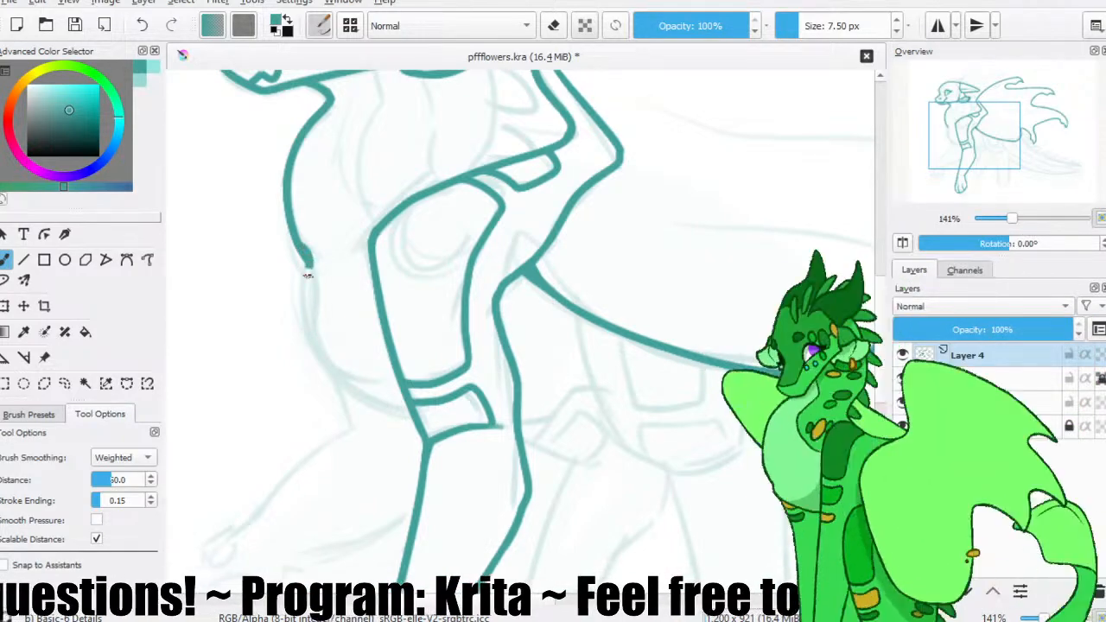
pyautogui.moveTo(309, 263); pyautogui.dragTo(407, 408)
pyautogui.hotkey('ctrl', 'z')
pyautogui.moveTo(342, 380)
pyautogui.mouseDown()
pyautogui.moveTo(421, 413)
pyautogui.moveTo(435, 393)
pyautogui.mouseUp()
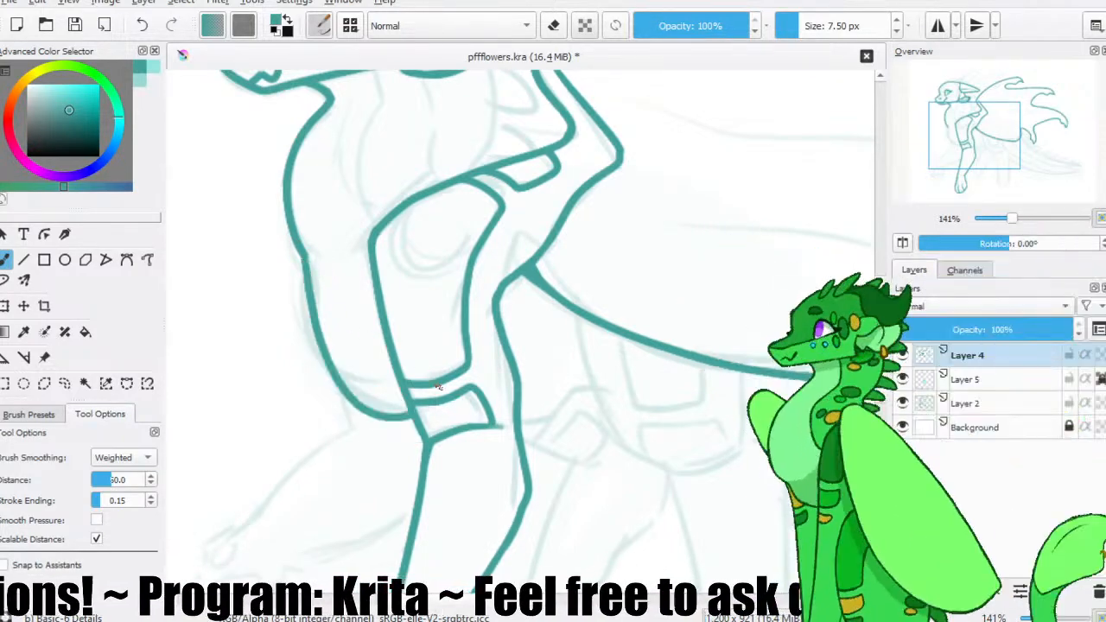
pyautogui.hotkey('ctrl', 'z')
pyautogui.hotkey('ctrl', 'z')
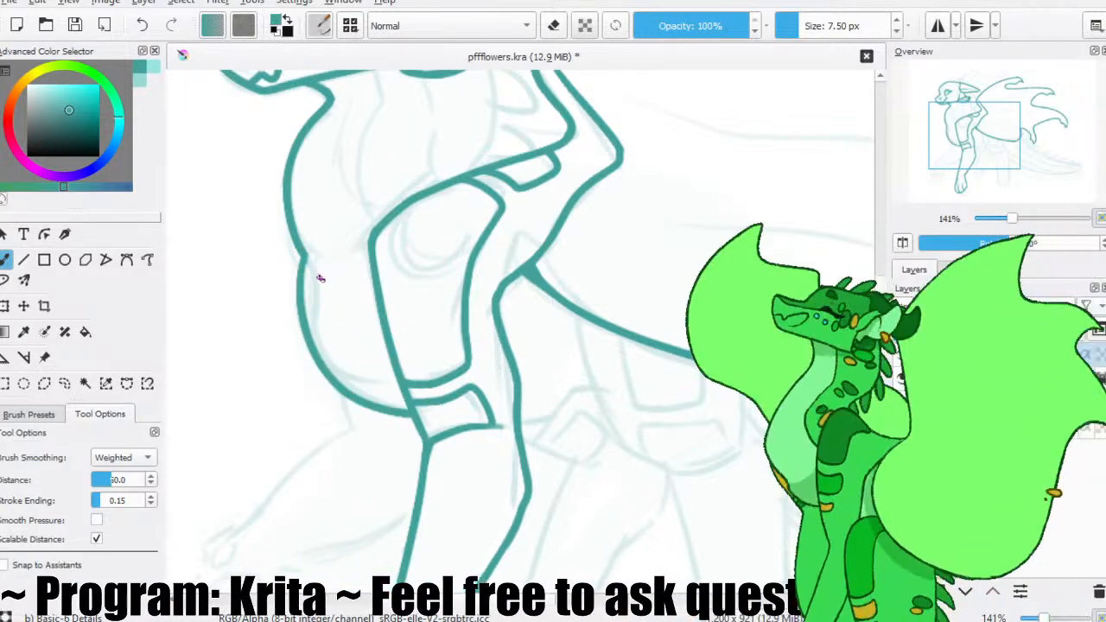
pyautogui.hotkey('ctrl', 'z')
# Trace the front of the chest as a curve from the base of the neck down to the foreleg's small band.
pyautogui.press('e')
pyautogui.press('e')
pyautogui.moveTo(323, 249)
pyautogui.mouseDown()
pyautogui.moveTo(318, 272)
pyautogui.moveTo(408, 410)
pyautogui.mouseUp()
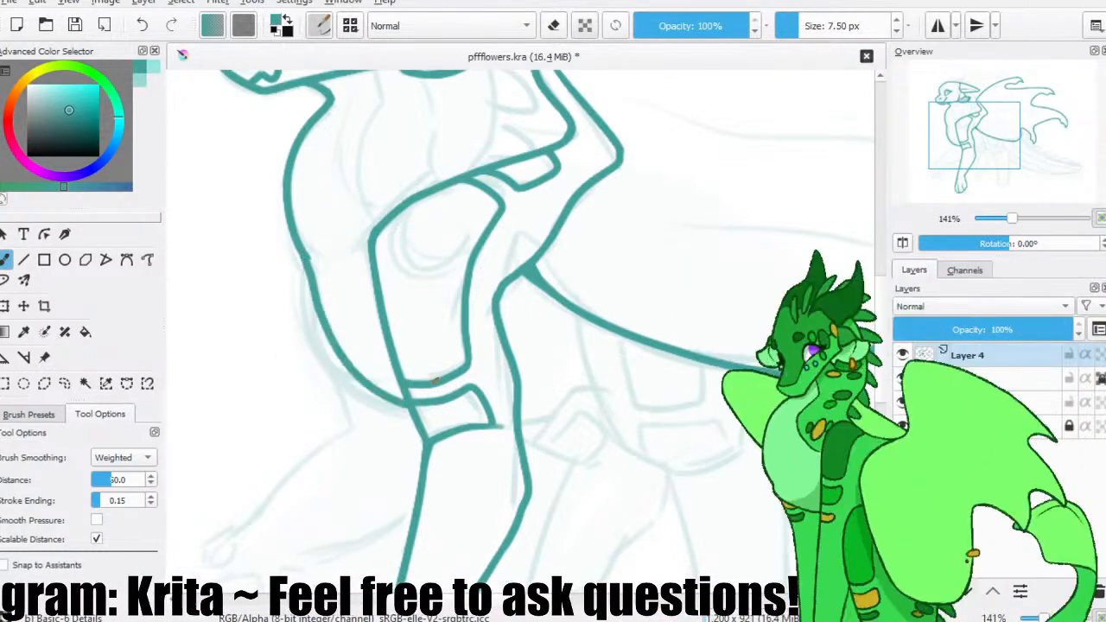
pyautogui.hotkey('ctrl', 'z')
pyautogui.moveTo(304, 258); pyautogui.dragTo(417, 409)
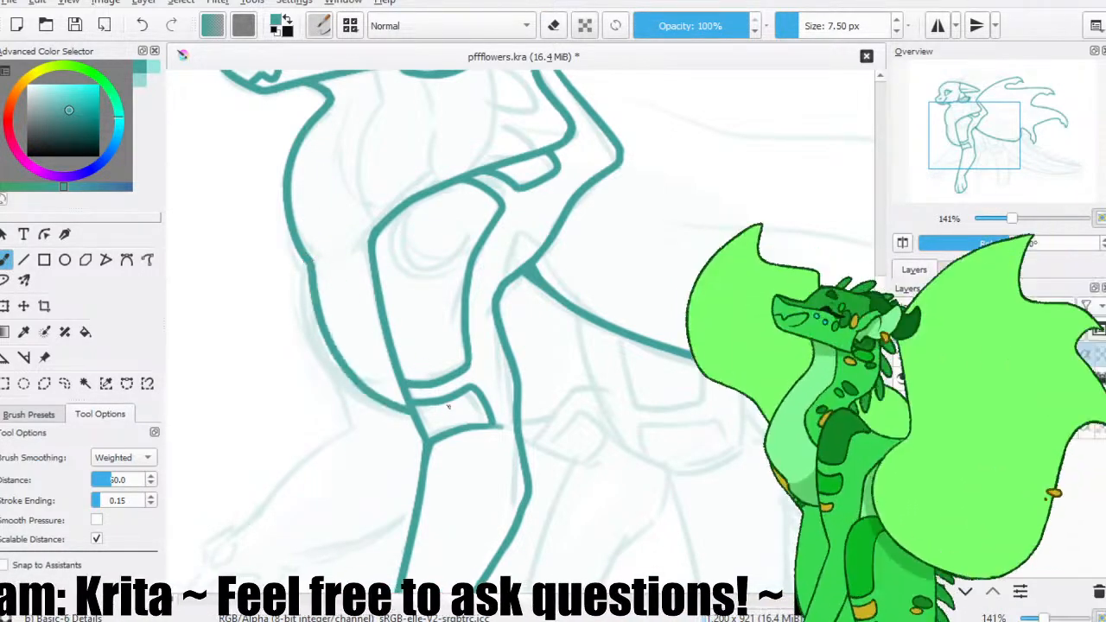
pyautogui.hotkey('ctrl', 'z')
pyautogui.moveTo(310, 266)
pyautogui.mouseDown()
pyautogui.moveTo(395, 412)
pyautogui.moveTo(413, 418)
pyautogui.mouseUp()
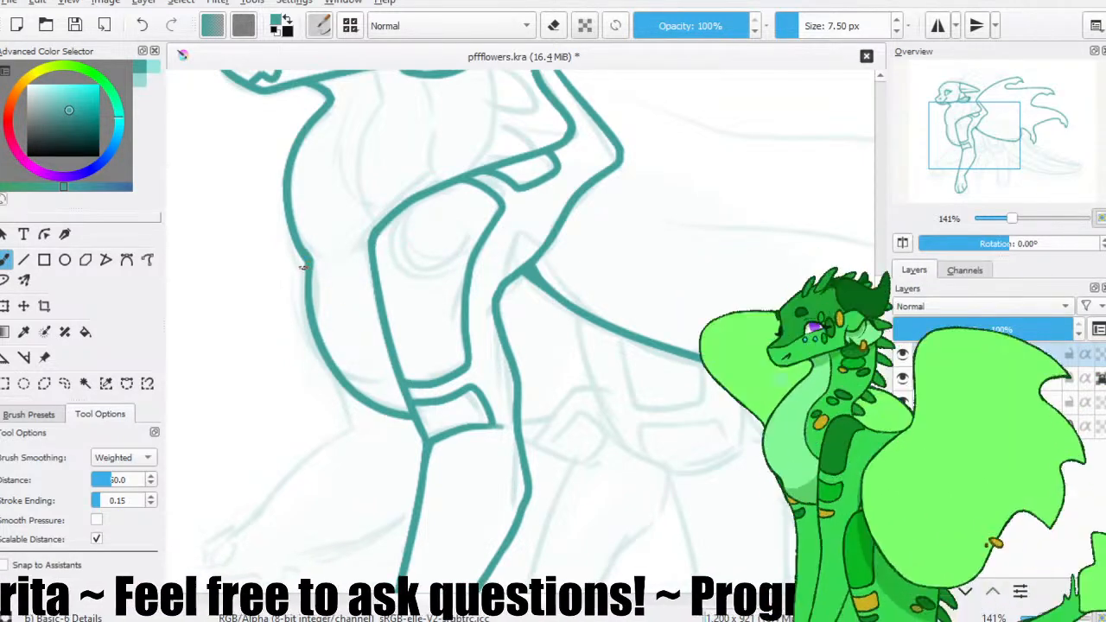
# Draw two roughly parallel curved lines down the side of the neck, from beneath the jaw to the shoulder line.
pyautogui.scroll(3, 356, 191)
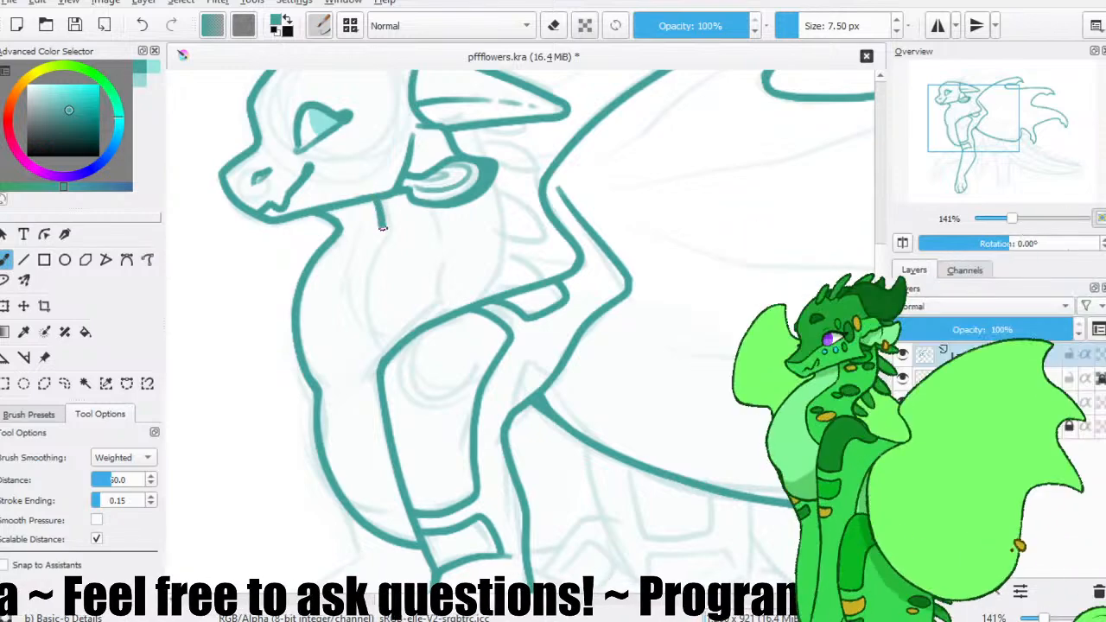
pyautogui.moveTo(393, 234); pyautogui.dragTo(363, 289)
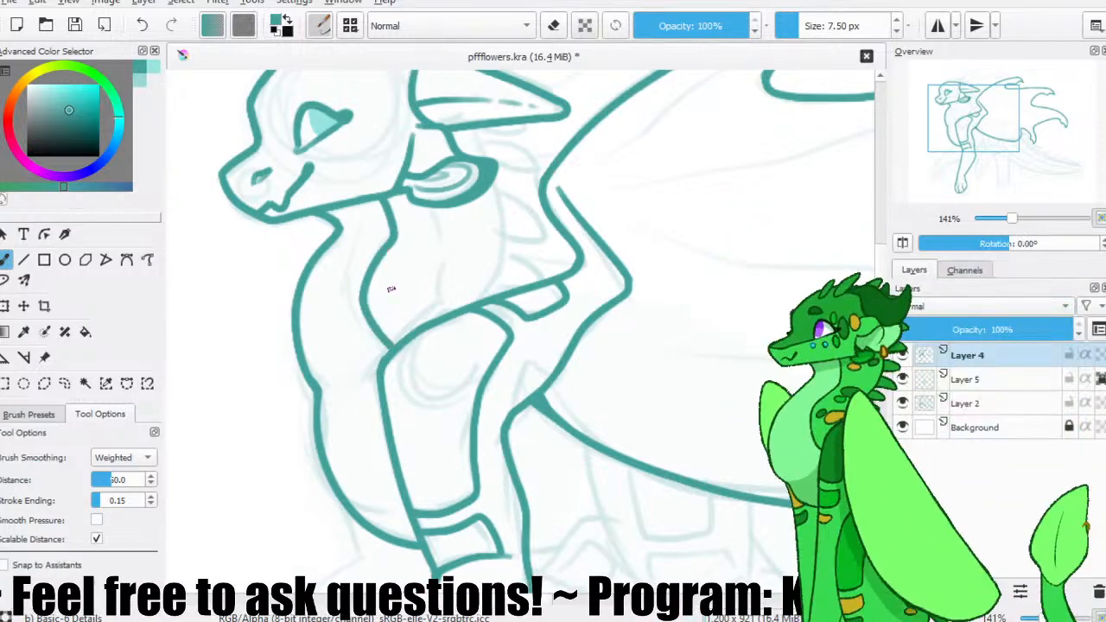
pyautogui.hotkey('ctrl', 'z')
pyautogui.moveTo(361, 204); pyautogui.dragTo(373, 225)
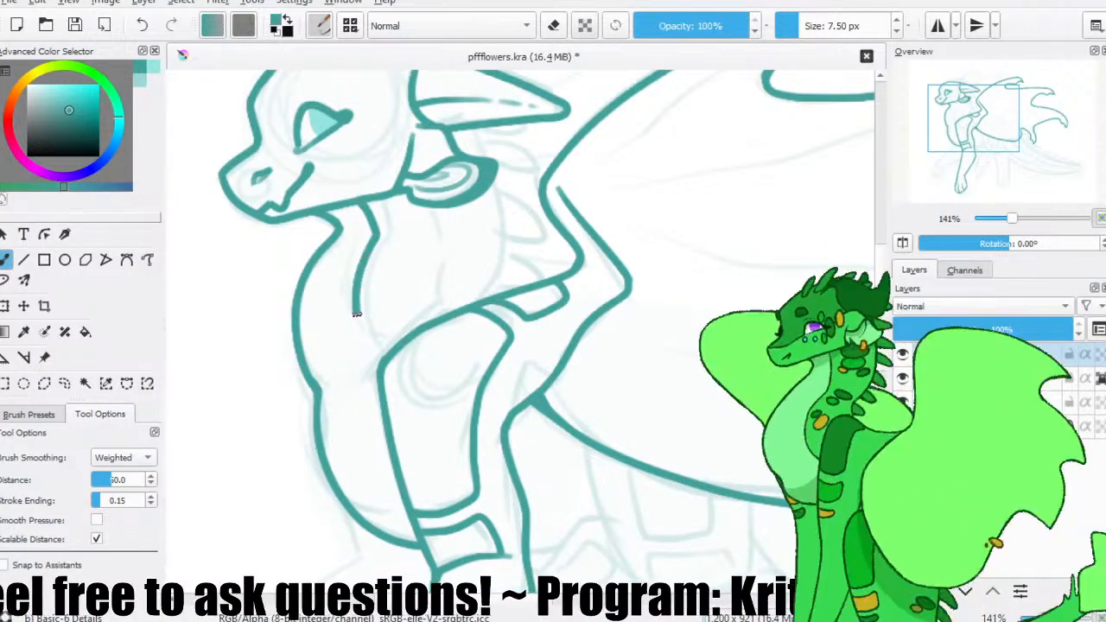
pyautogui.moveTo(355, 312); pyautogui.dragTo(379, 349)
pyautogui.moveTo(399, 235); pyautogui.dragTo(376, 287)
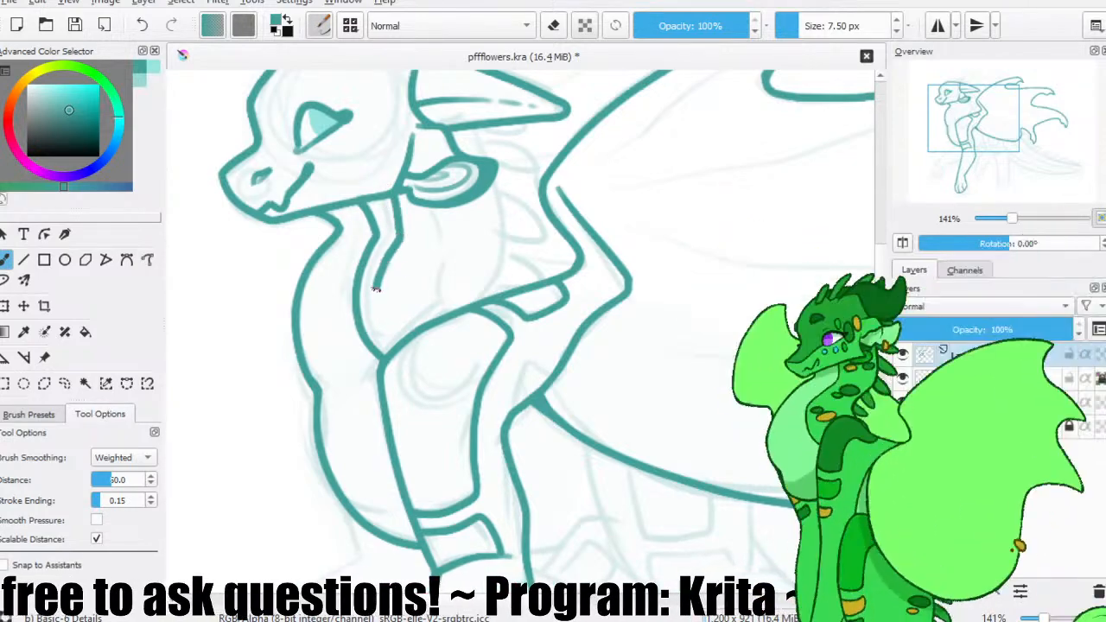
# Trace the back of the neck and a curved line from beneath the ear down to the shoulder, and save the drawing.
pyautogui.moveTo(468, 130)
pyautogui.mouseDown()
pyautogui.moveTo(484, 288)
pyautogui.moveTo(484, 246)
pyautogui.moveTo(517, 257)
pyautogui.mouseUp()
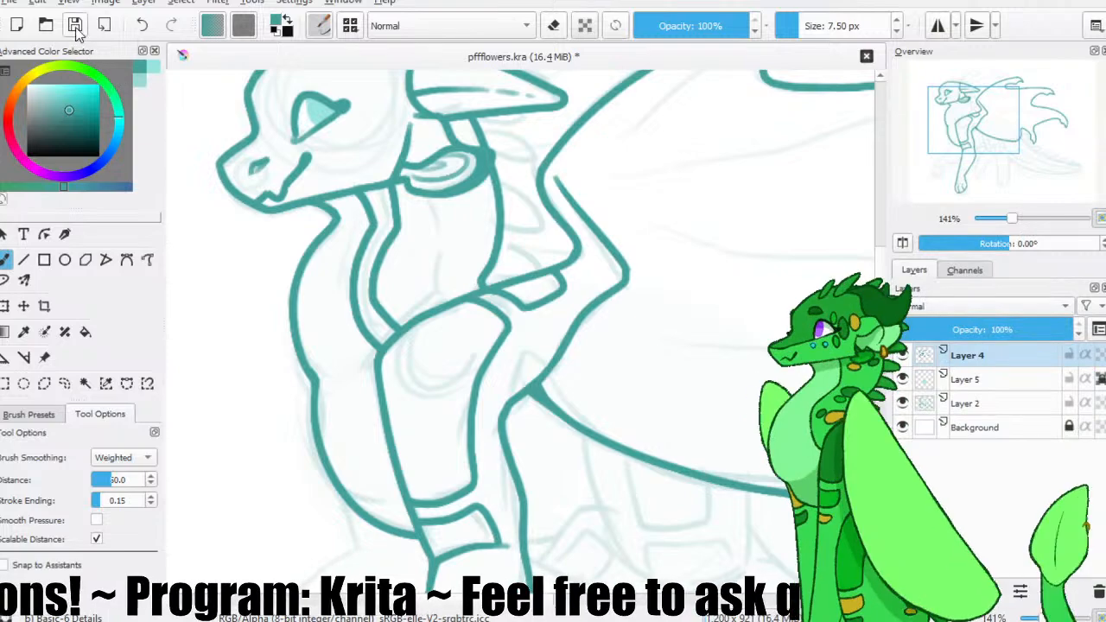
pyautogui.moveTo(440, 226); pyautogui.dragTo(445, 265)
pyautogui.hotkey('ctrl', 'z')
pyautogui.moveTo(439, 199); pyautogui.dragTo(420, 275)
pyautogui.press('e')
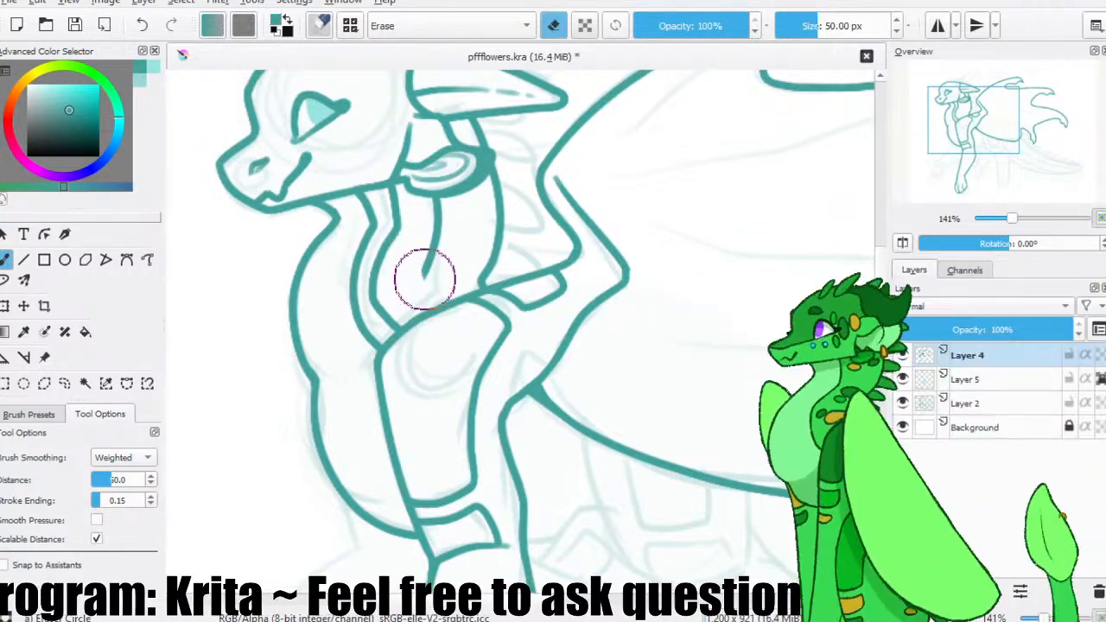
pyautogui.press('e')
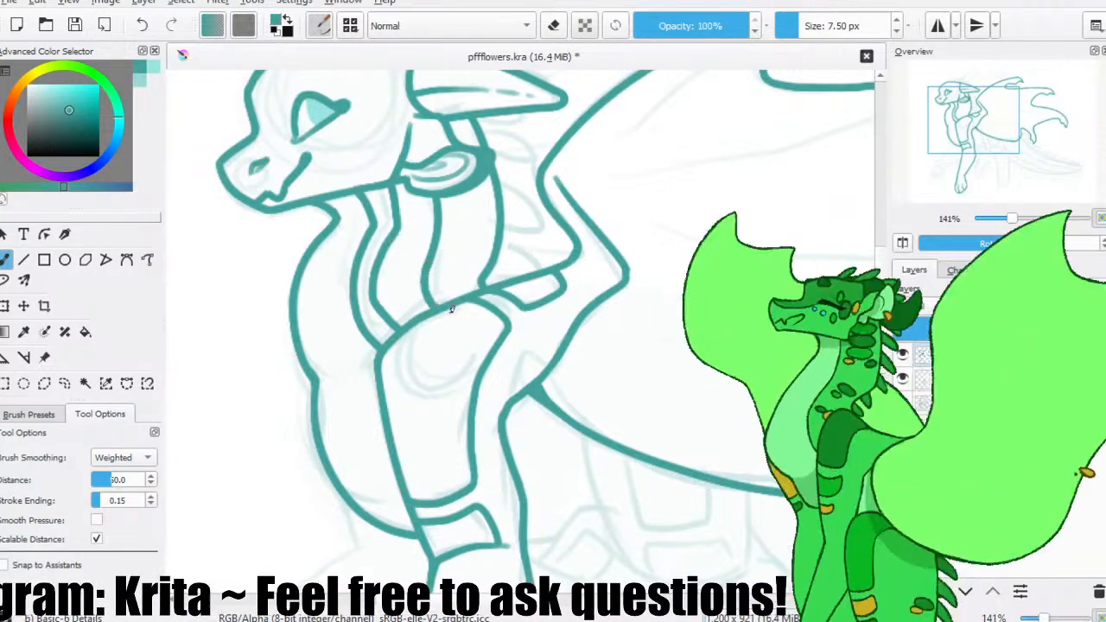
pyautogui.click(78, 28)
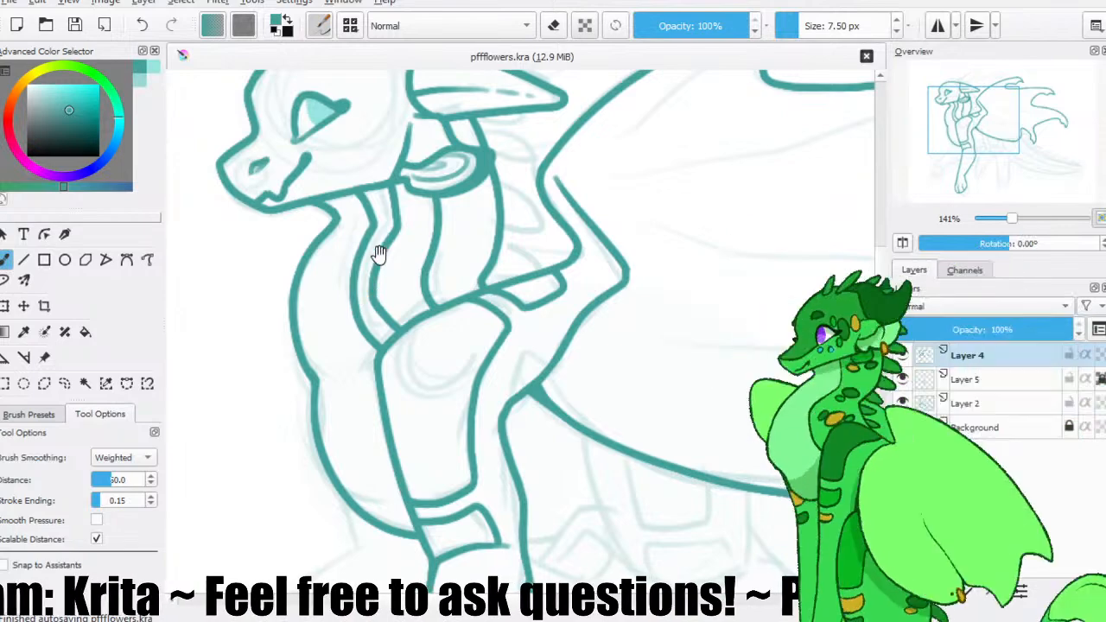
# Draw three rounded spikes in a row along the top of the head and above the horn.
pyautogui.scroll(3, 385, 259)
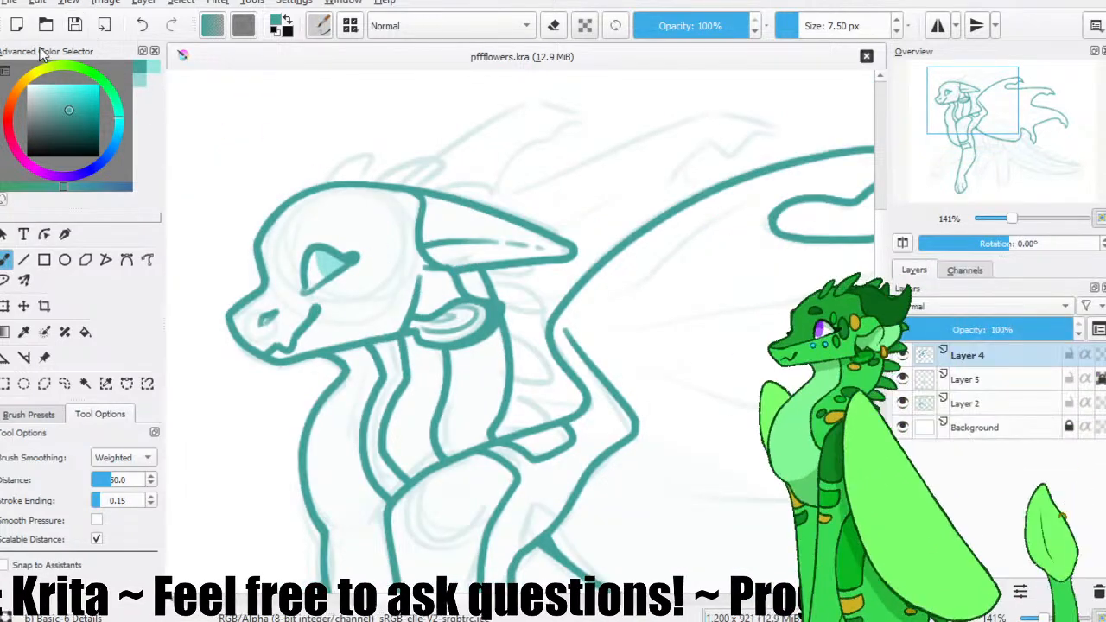
pyautogui.click(85, 382)
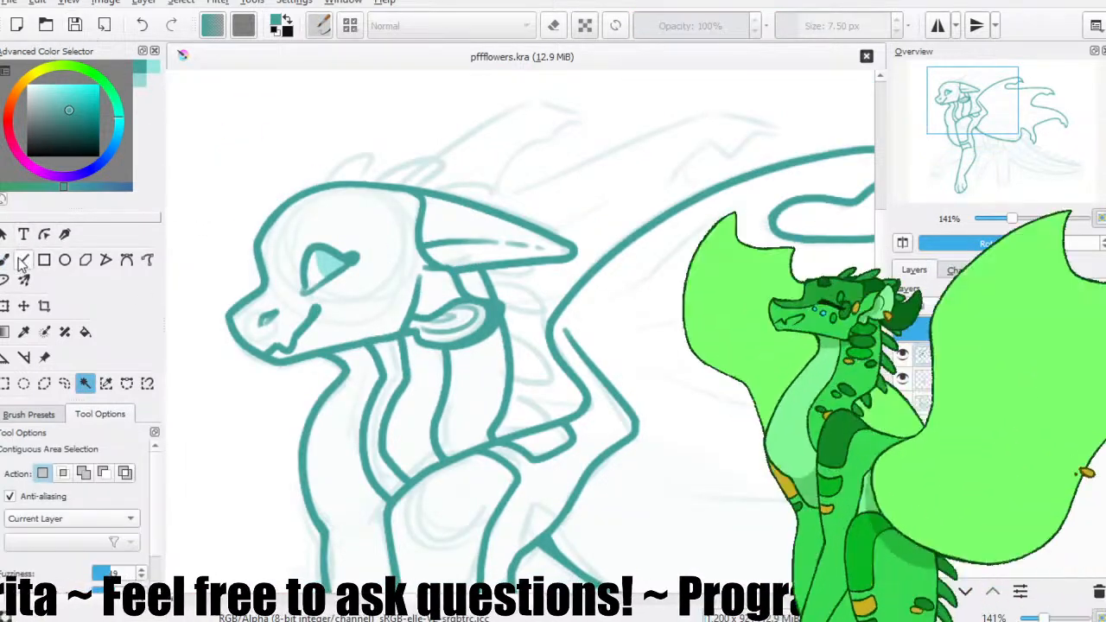
pyautogui.click(5, 259)
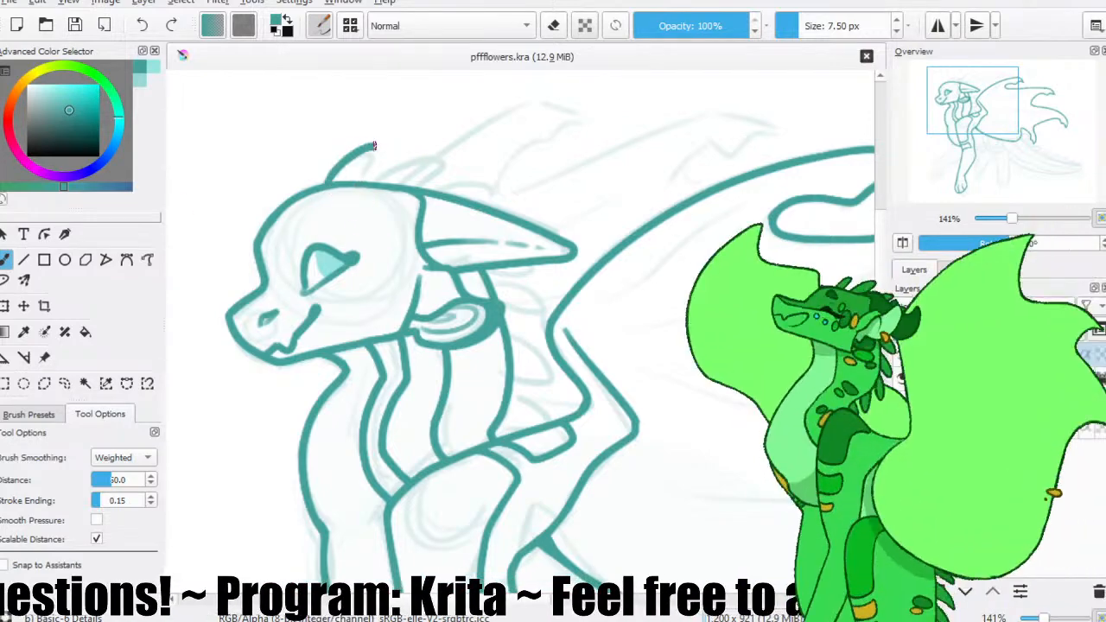
pyautogui.moveTo(323, 183)
pyautogui.mouseDown()
pyautogui.moveTo(362, 156)
pyautogui.moveTo(373, 181)
pyautogui.moveTo(438, 178)
pyautogui.moveTo(425, 189)
pyautogui.moveTo(489, 192)
pyautogui.moveTo(502, 204)
pyautogui.moveTo(458, 188)
pyautogui.moveTo(500, 194)
pyautogui.moveTo(481, 118)
pyautogui.mouseUp()
pyautogui.hotkey('ctrl', 'z')
pyautogui.hotkey('ctrl', 'z')
pyautogui.moveTo(424, 158); pyautogui.dragTo(505, 160)
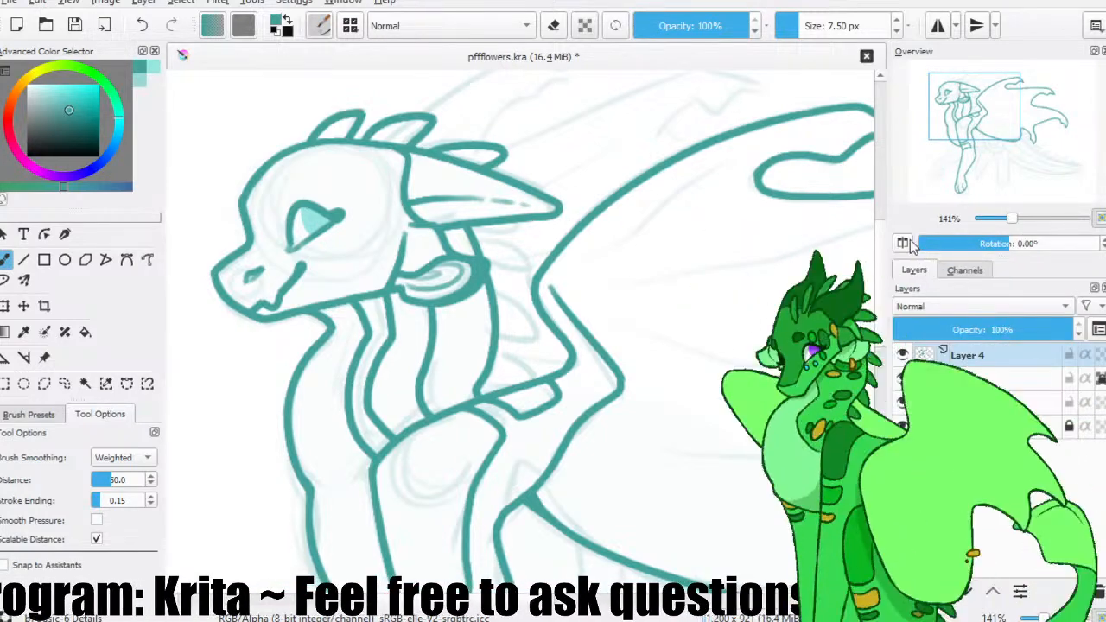
# Mirror the view, outline the curved spines along the back of the neck between ear and shoulder, and restore the view.
pyautogui.press('m')
pyautogui.moveTo(507, 221)
pyautogui.mouseDown()
pyautogui.moveTo(562, 228)
pyautogui.moveTo(505, 277)
pyautogui.mouseUp()
pyautogui.moveTo(509, 294); pyautogui.dragTo(553, 284)
pyautogui.hotkey('ctrl', 'z')
pyautogui.hotkey('ctrl', 'z')
pyautogui.moveTo(566, 240); pyautogui.dragTo(504, 270)
pyautogui.moveTo(508, 287)
pyautogui.mouseDown()
pyautogui.moveTo(554, 278)
pyautogui.moveTo(550, 333)
pyautogui.moveTo(520, 371)
pyautogui.moveTo(528, 381)
pyautogui.mouseUp()
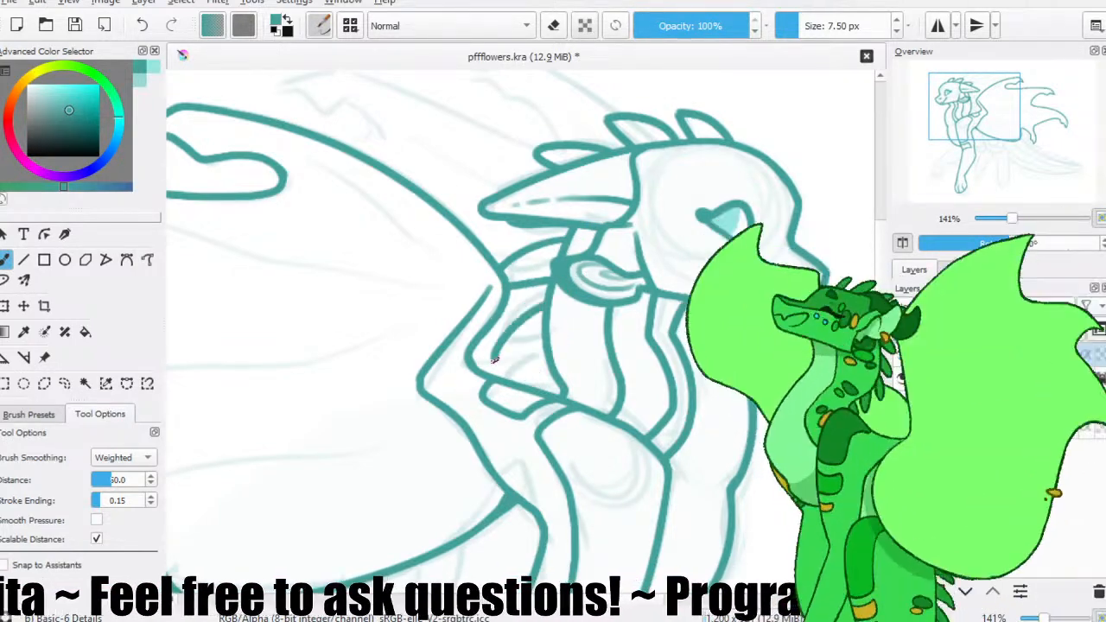
pyautogui.hotkey('ctrl', 'z')
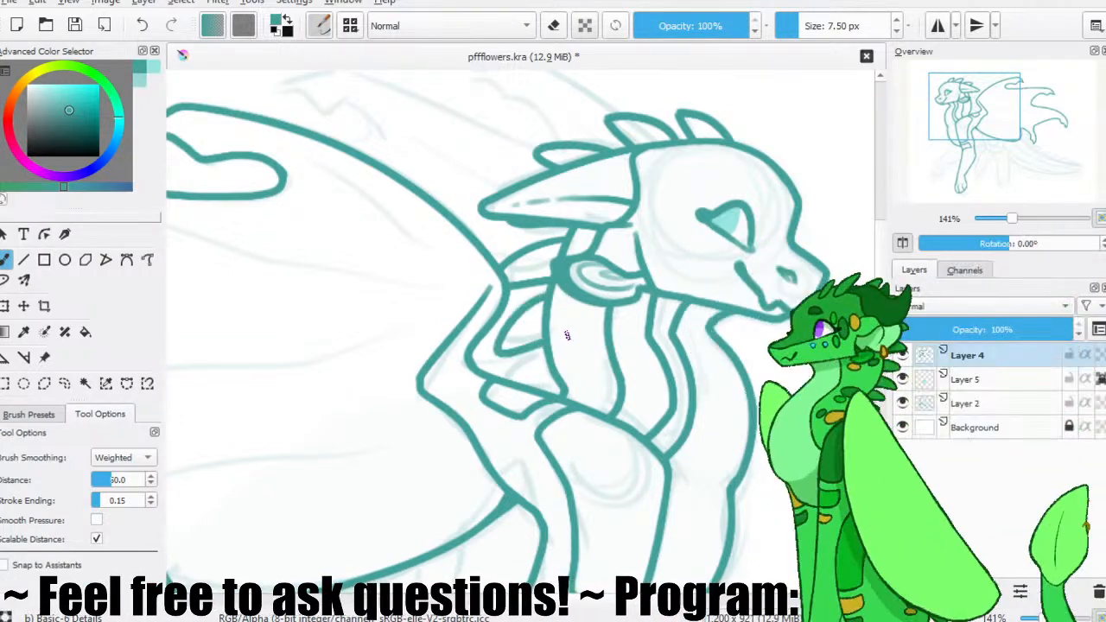
pyautogui.click(904, 245)
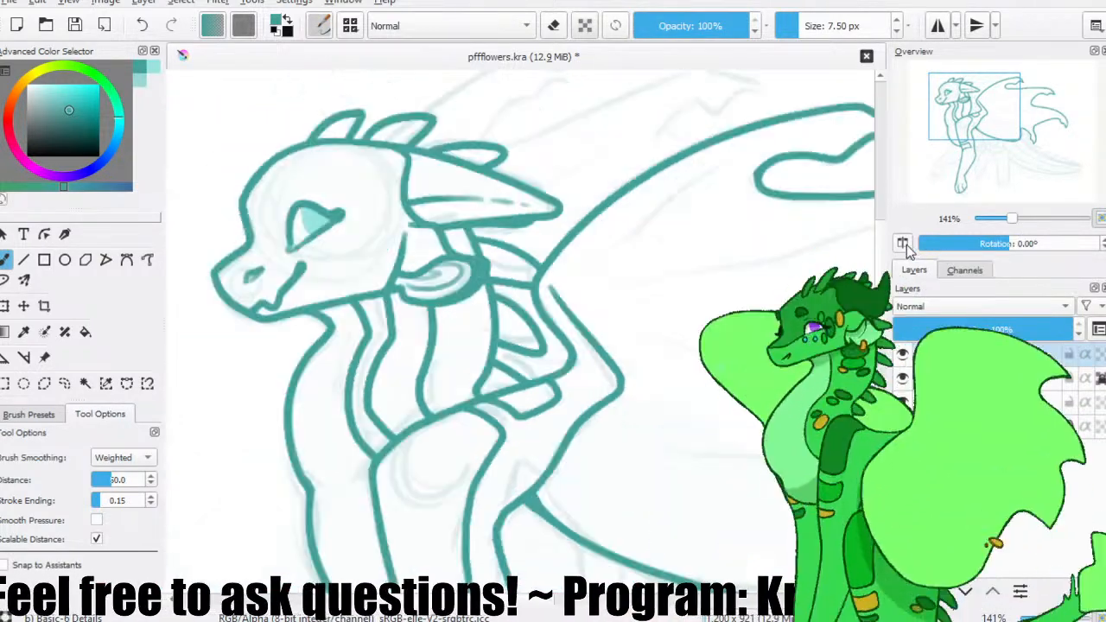
# Outline the first hooked tip of the far wing, rising from behind the head spikes.
pyautogui.click(85, 384)
pyautogui.press('b')
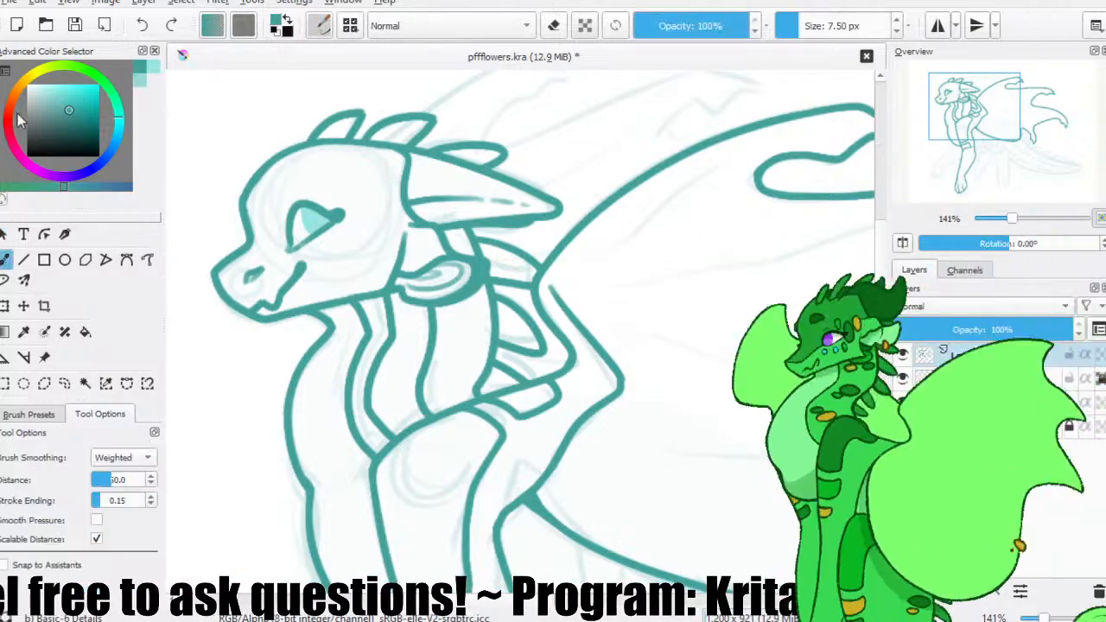
pyautogui.moveTo(399, 221); pyautogui.dragTo(348, 309)
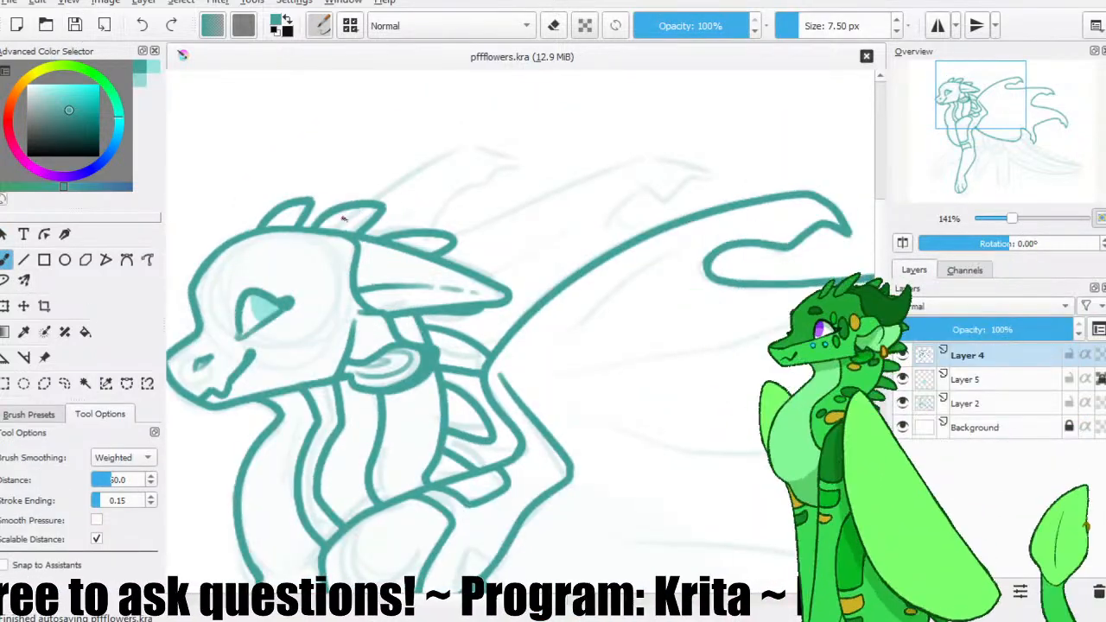
pyautogui.hotkey('ctrl', 'z')
pyautogui.hotkey('ctrl', 'z')
pyautogui.moveTo(516, 163)
pyautogui.mouseDown()
pyautogui.moveTo(487, 149)
pyautogui.moveTo(370, 203)
pyautogui.mouseUp()
pyautogui.hotkey('ctrl', 'z')
pyautogui.moveTo(516, 163); pyautogui.dragTo(496, 152)
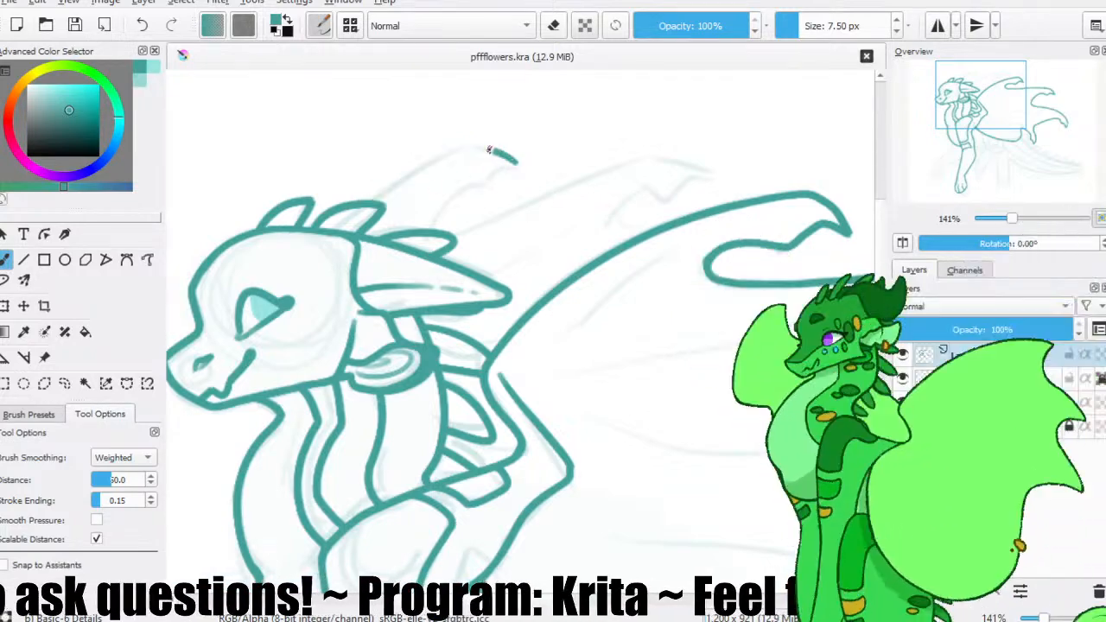
pyautogui.hotkey('ctrl', 'z')
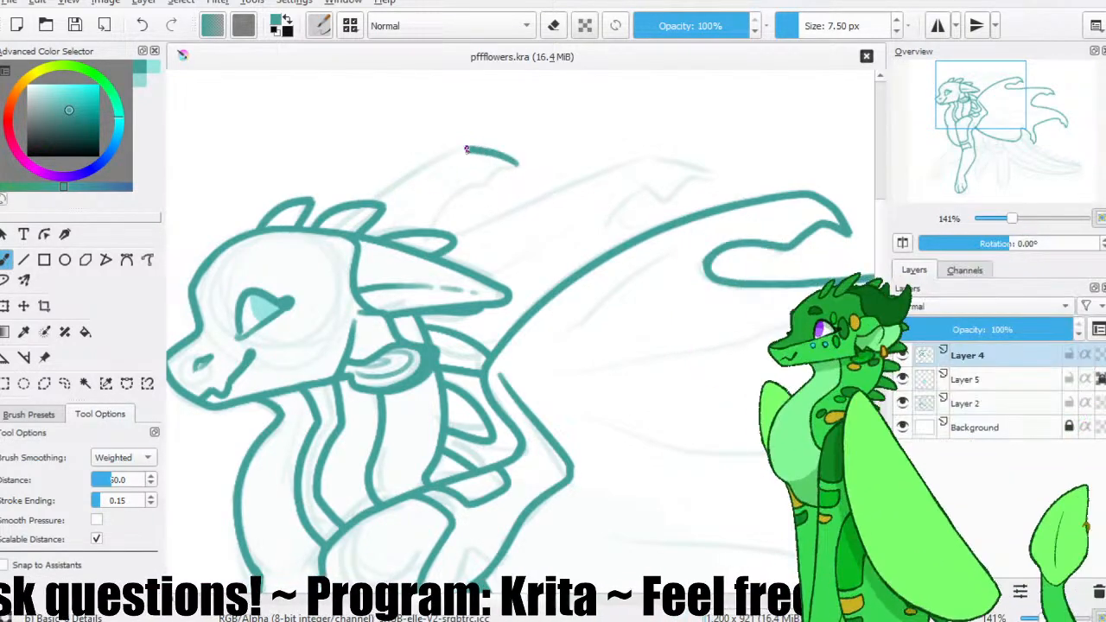
pyautogui.moveTo(553, 158)
pyautogui.mouseDown()
pyautogui.moveTo(483, 119)
pyautogui.moveTo(426, 135)
pyautogui.mouseUp()
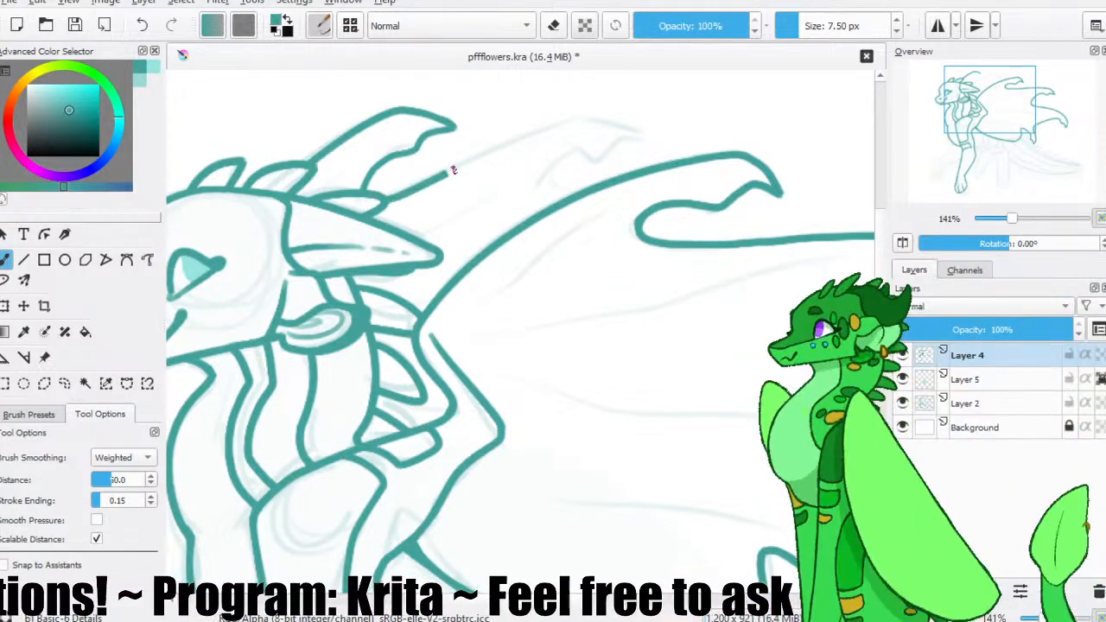
# Outline the far wing's second hooked tip, running its notched inner edge down to the near wing's leading edge.
pyautogui.moveTo(562, 125)
pyautogui.mouseDown()
pyautogui.moveTo(636, 135)
pyautogui.moveTo(613, 144)
pyautogui.mouseUp()
pyautogui.press('e')
pyautogui.press('e')
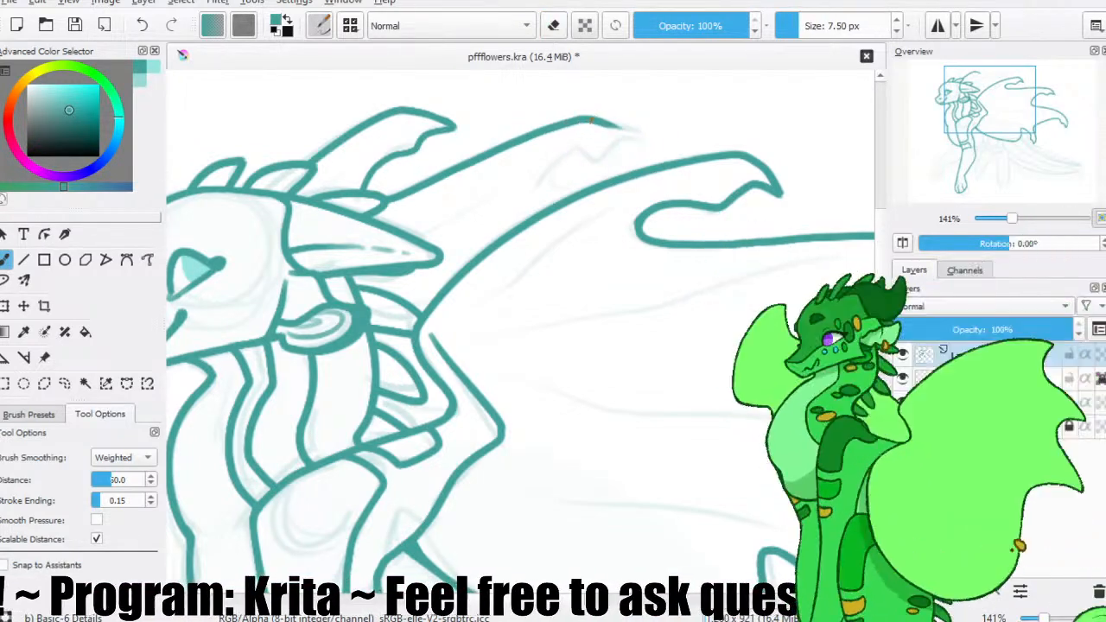
pyautogui.moveTo(602, 118)
pyautogui.mouseDown()
pyautogui.moveTo(640, 138)
pyautogui.moveTo(625, 137)
pyautogui.mouseUp()
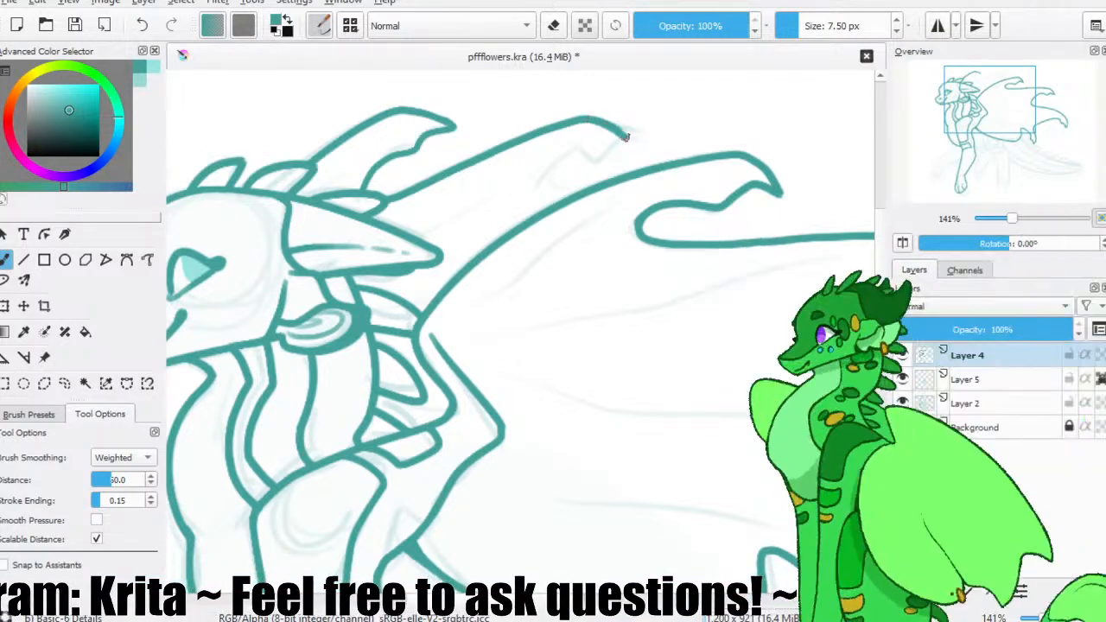
pyautogui.hotkey('ctrl', 'z')
pyautogui.moveTo(638, 136); pyautogui.dragTo(561, 193)
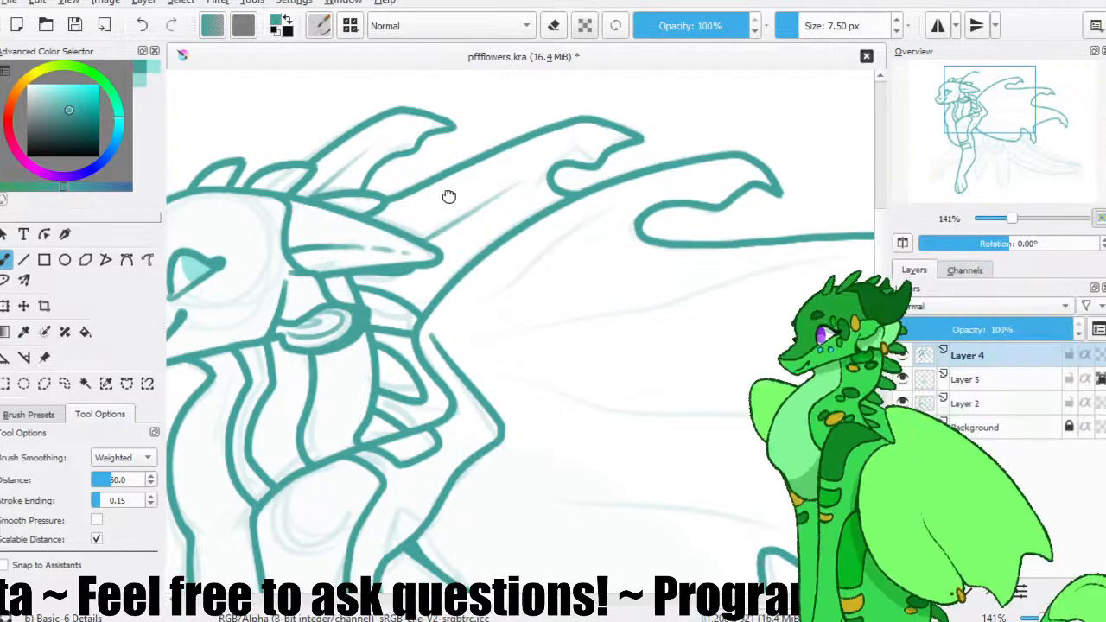
# Draw the short line beneath the horn joining the upper neck spine to the near wing, and activate contiguous area selection.
pyautogui.moveTo(450, 198); pyautogui.dragTo(394, 108)
pyautogui.moveTo(328, 211); pyautogui.dragTo(381, 206)
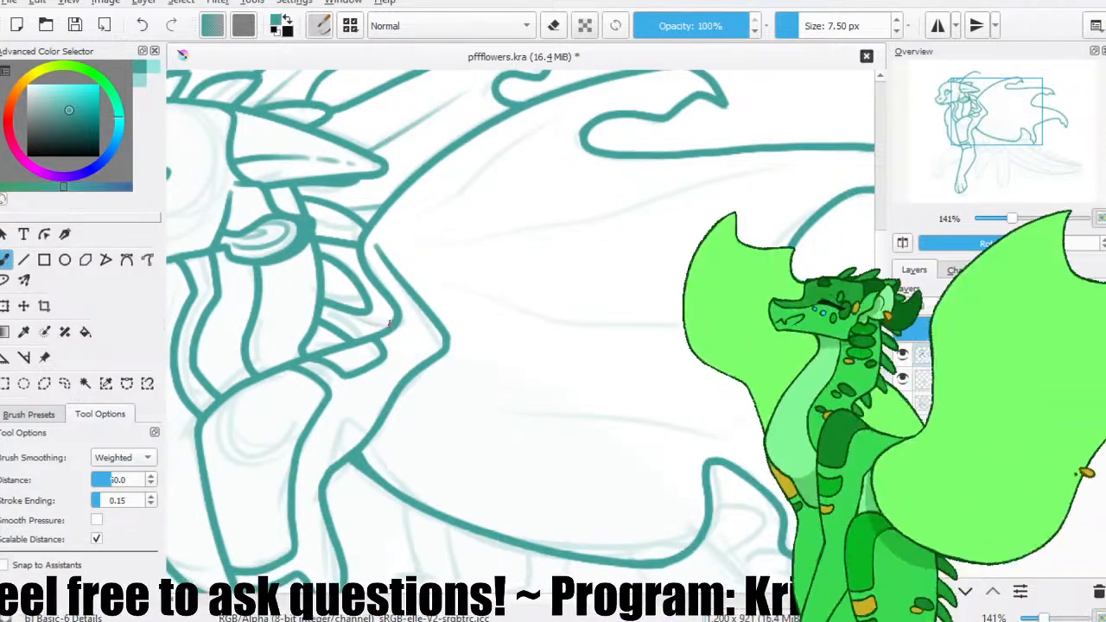
pyautogui.click(86, 383)
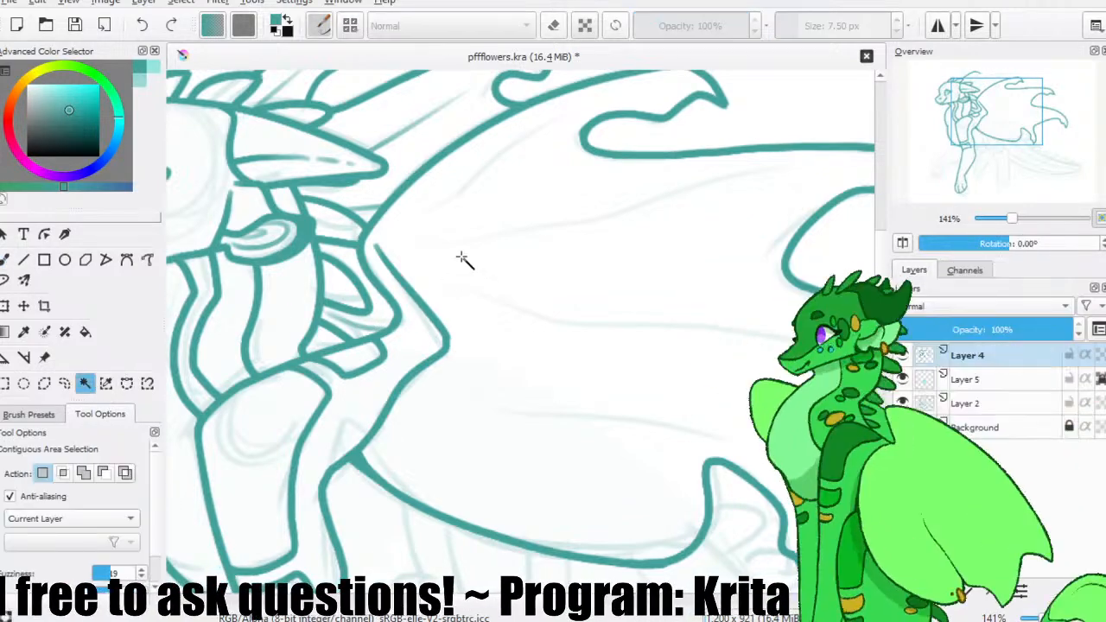
# Draw two fold lines fanning out from the wing joint across the upper part of the near wing's membrane.
pyautogui.click(4, 260)
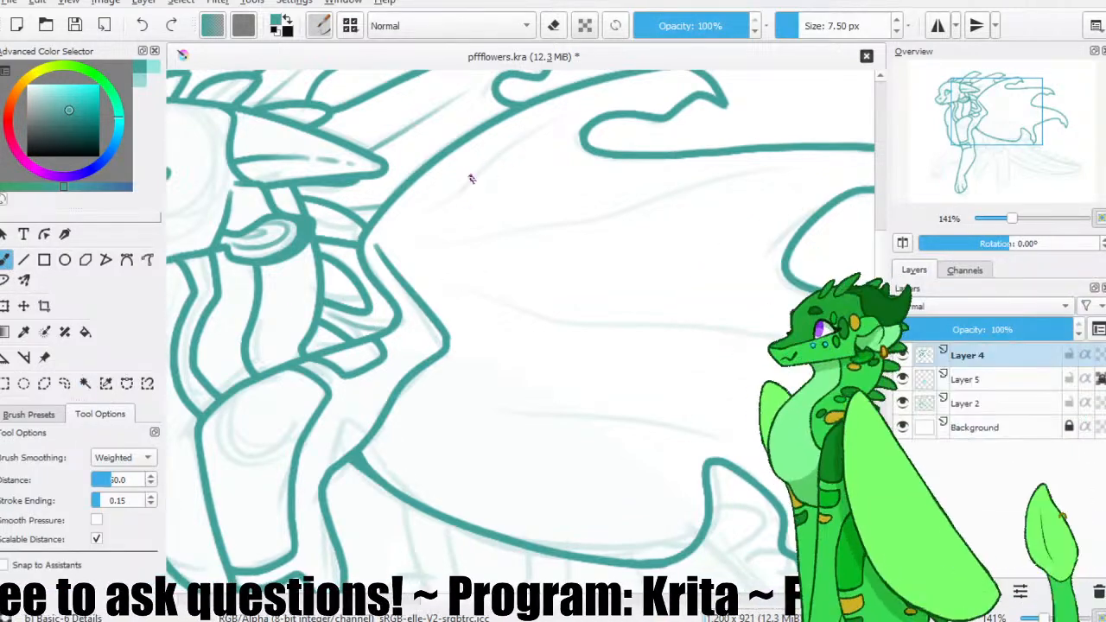
pyautogui.moveTo(400, 222); pyautogui.dragTo(562, 121)
pyautogui.moveTo(513, 224); pyautogui.dragTo(431, 237)
pyautogui.moveTo(338, 248)
pyautogui.mouseDown()
pyautogui.moveTo(433, 247)
pyautogui.moveTo(733, 164)
pyautogui.moveTo(414, 249)
pyautogui.moveTo(725, 185)
pyautogui.mouseUp()
pyautogui.hotkey('ctrl', 'z')
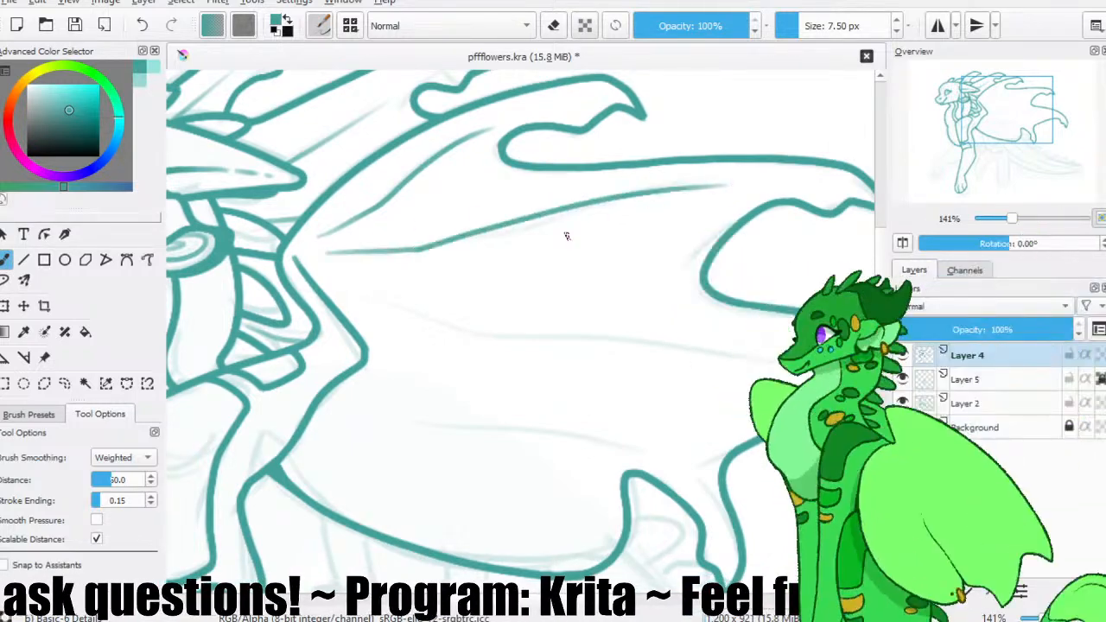
# Mirror the view and draw the long third fold line across the middle of the near wing's membrane.
pyautogui.moveTo(506, 258); pyautogui.dragTo(444, 226)
pyautogui.moveTo(299, 249); pyautogui.dragTo(708, 305)
pyautogui.hotkey('ctrl', 'z')
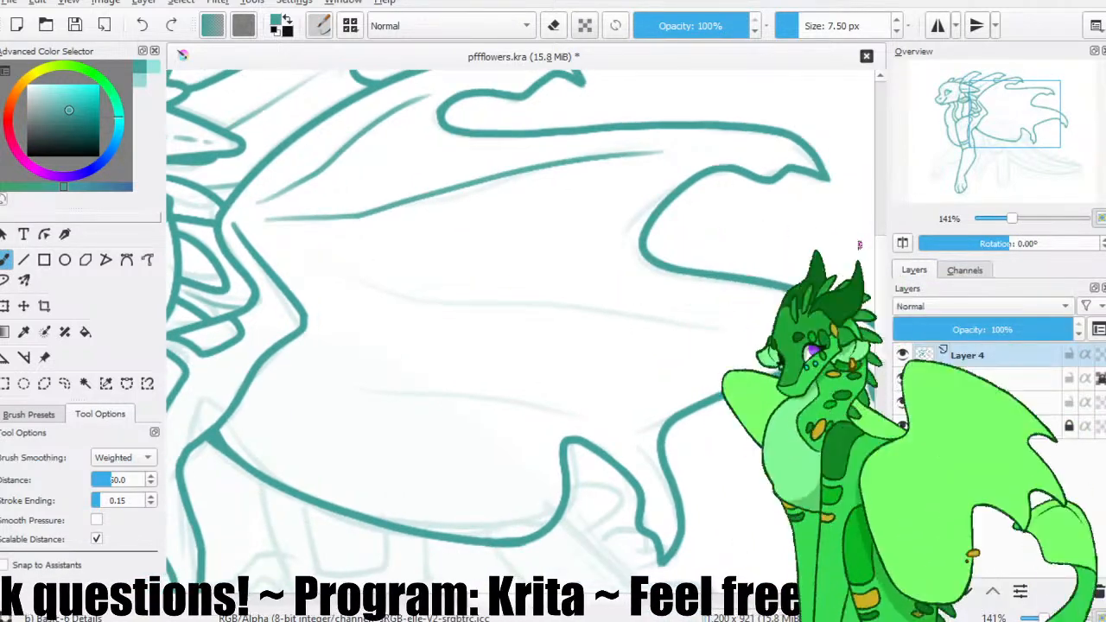
pyautogui.click(905, 245)
pyautogui.moveTo(727, 258); pyautogui.dragTo(330, 349)
pyautogui.hotkey('ctrl', 'z')
pyautogui.moveTo(745, 254)
pyautogui.mouseDown()
pyautogui.moveTo(563, 301)
pyautogui.moveTo(301, 328)
pyautogui.moveTo(278, 341)
pyautogui.mouseUp()
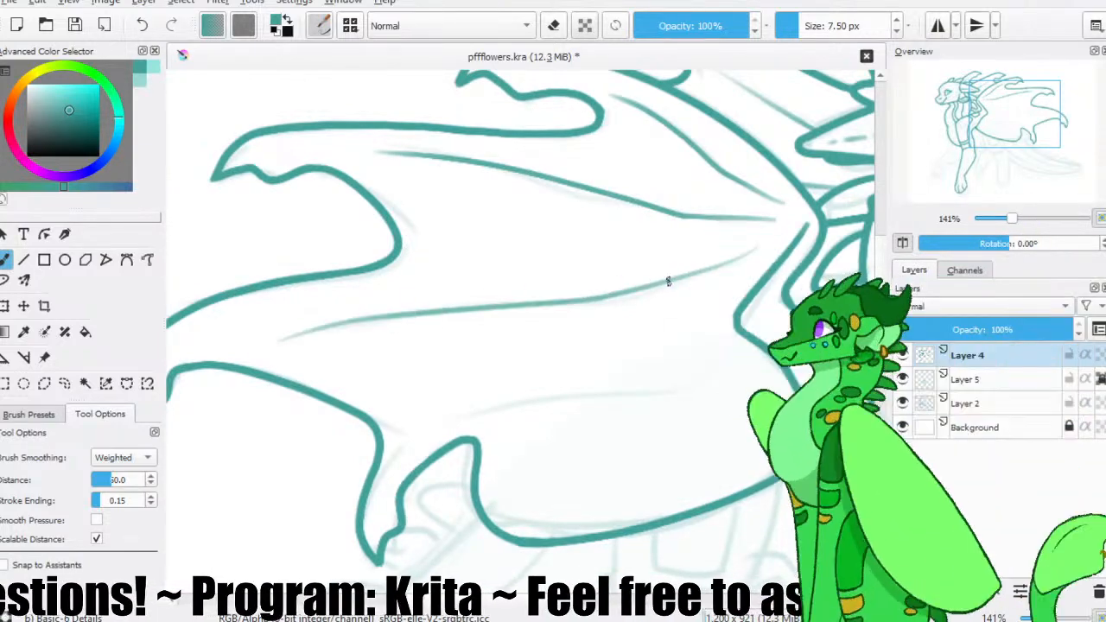
# Draw the shorter fourth fold line beneath the other wing folds, restore the unmirrored view, and save the file.
pyautogui.moveTo(652, 287); pyautogui.dragTo(601, 258)
pyautogui.moveTo(664, 323); pyautogui.dragTo(430, 377)
pyautogui.hotkey('ctrl', 'z')
pyautogui.moveTo(648, 317); pyautogui.dragTo(395, 395)
pyautogui.hotkey('ctrl', 'z')
pyautogui.moveTo(654, 314); pyautogui.dragTo(402, 388)
pyautogui.hotkey('ctrl', 'z')
pyautogui.moveTo(666, 308); pyautogui.dragTo(418, 382)
pyautogui.press('m')
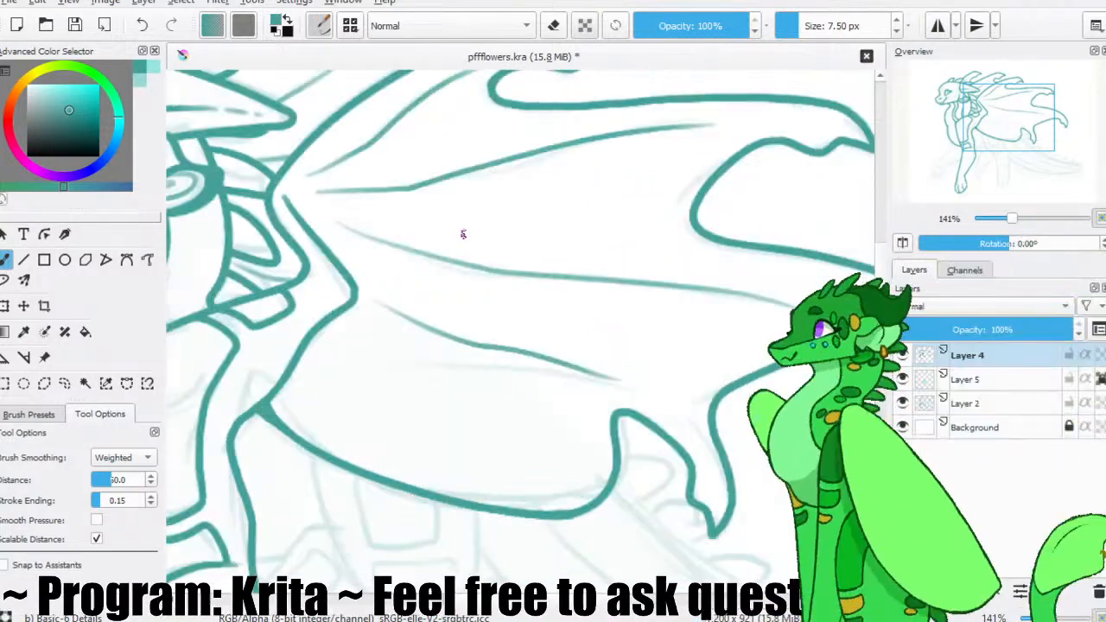
pyautogui.click(75, 25)
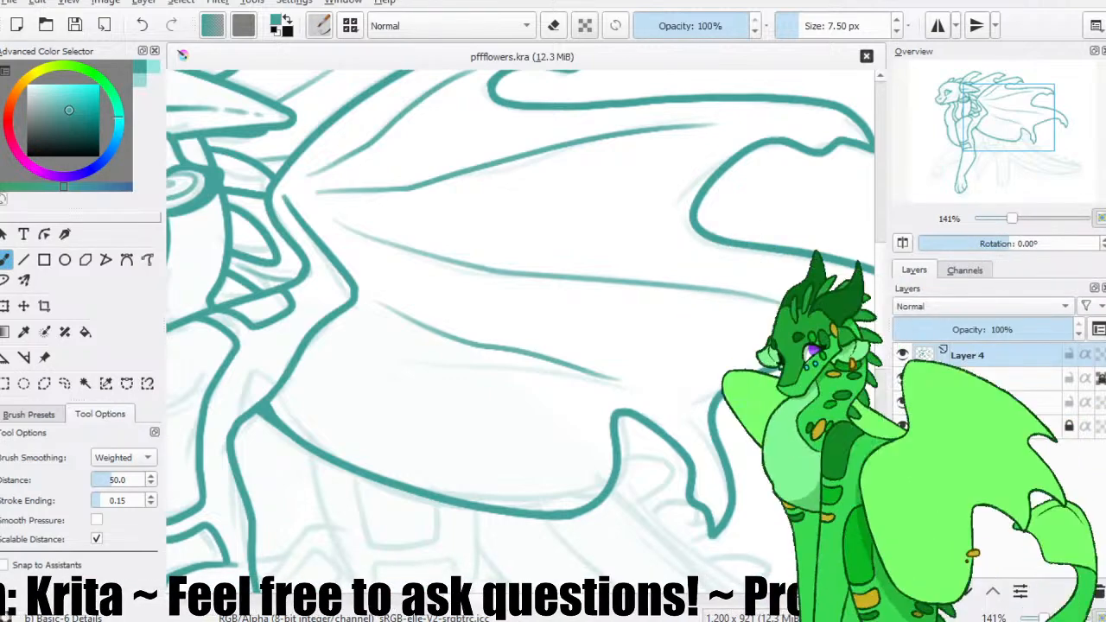
# Draw the short diagonal line running from the lower chest outline down to the top of the far, raised foreleg.
pyautogui.click(46, 40)
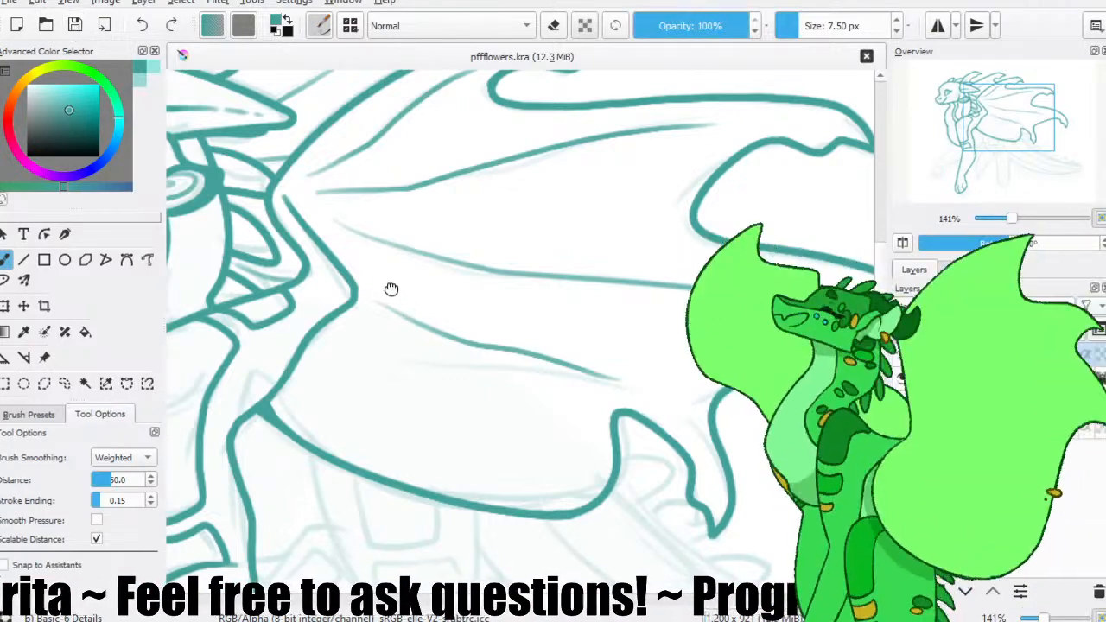
pyautogui.hscroll(-3, 389, 289)
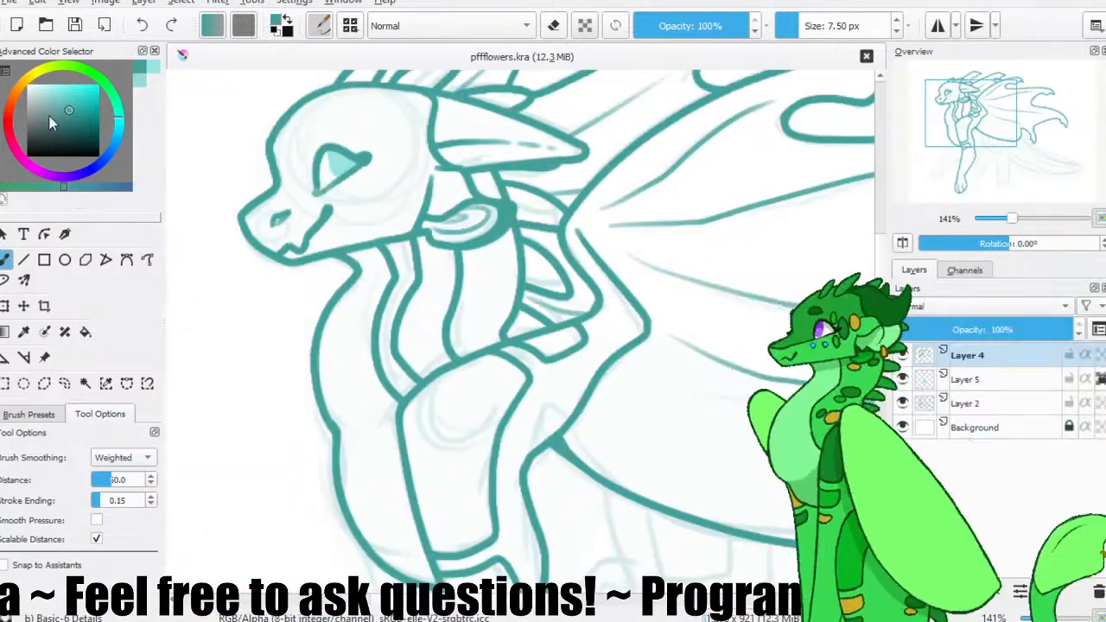
pyautogui.click(84, 383)
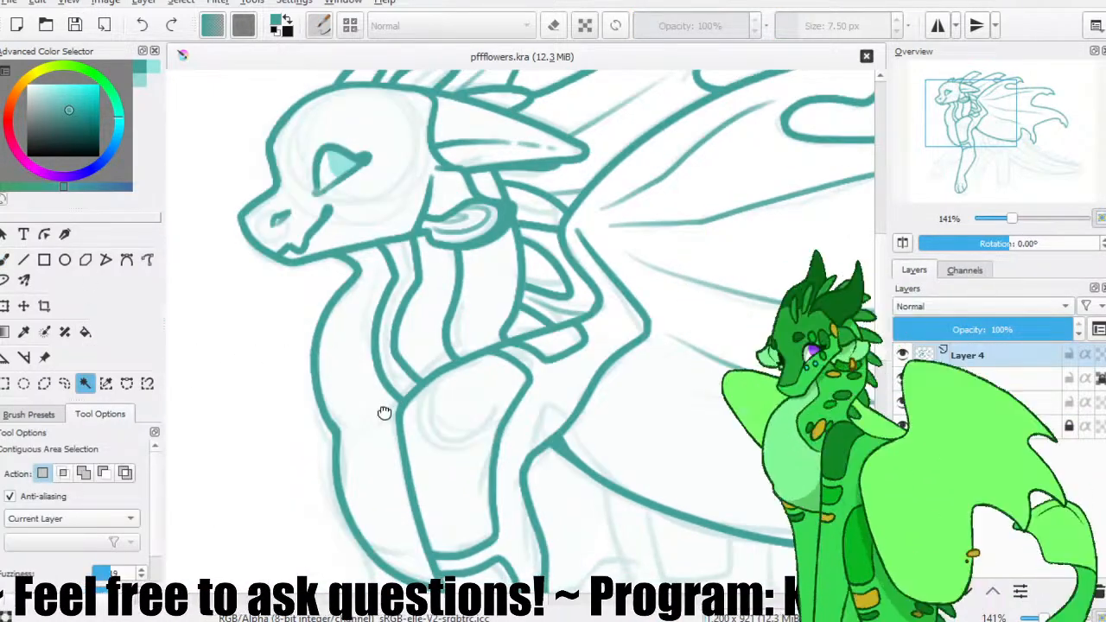
pyautogui.moveTo(384, 413); pyautogui.dragTo(322, 197)
pyautogui.click(5, 260)
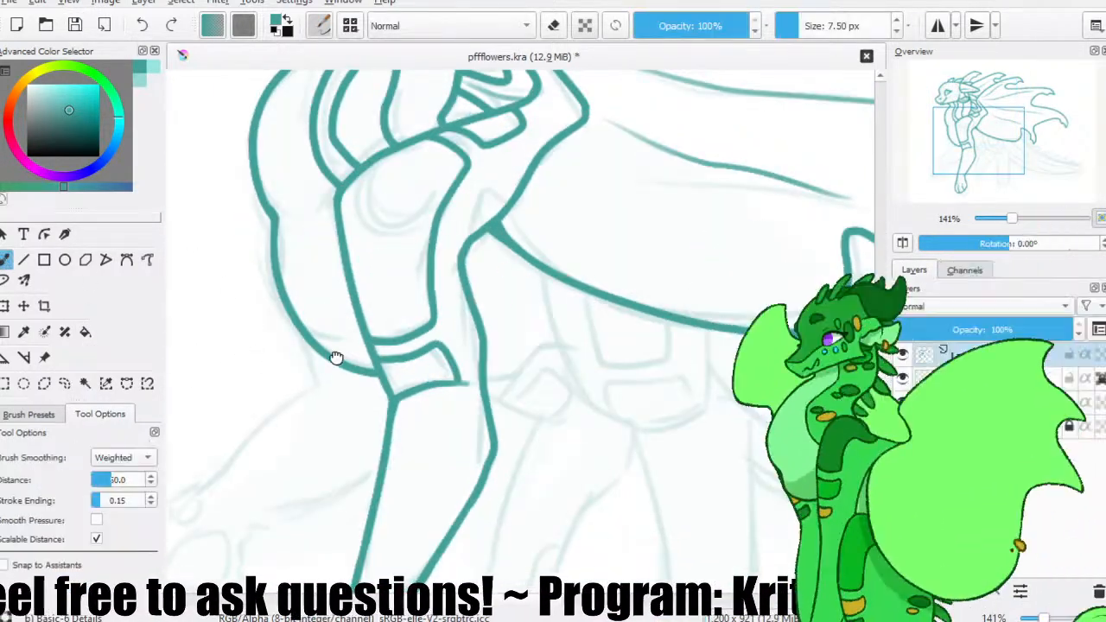
pyautogui.moveTo(337, 357); pyautogui.dragTo(342, 204)
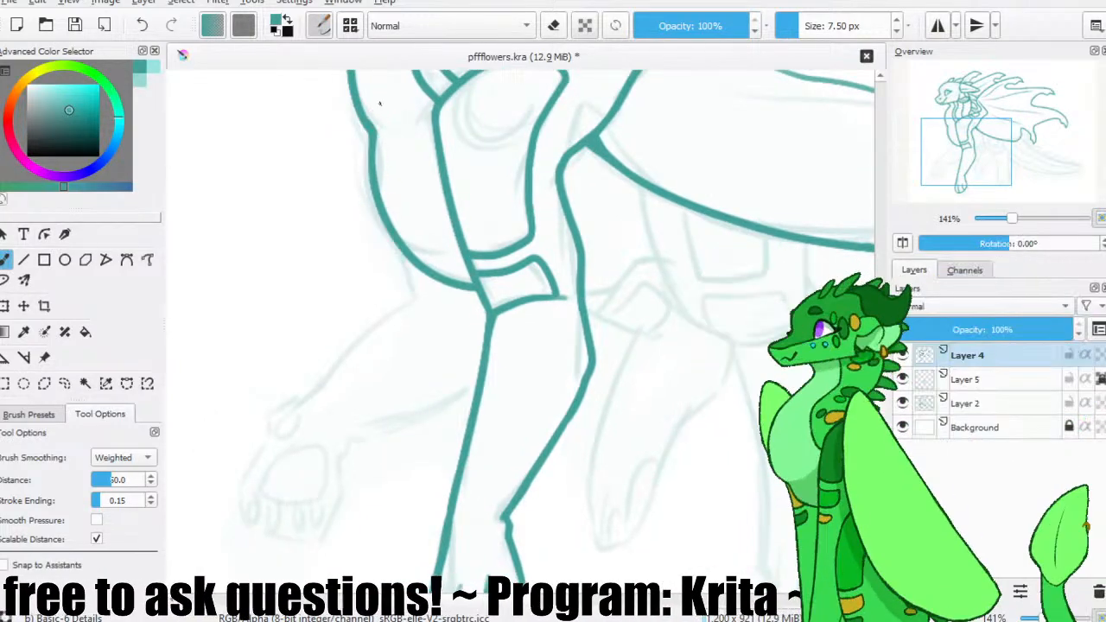
pyautogui.moveTo(359, 118)
pyautogui.mouseDown()
pyautogui.moveTo(360, 147)
pyautogui.moveTo(426, 313)
pyautogui.mouseUp()
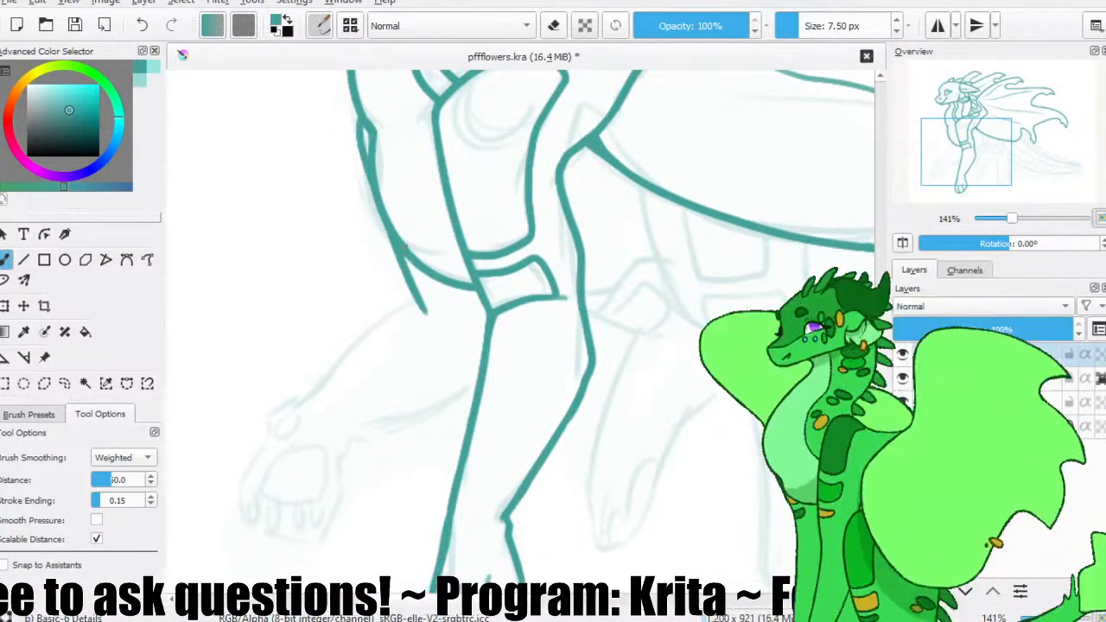
pyautogui.hotkey('ctrl', 'z')
pyautogui.hotkey('ctrl', 'z')
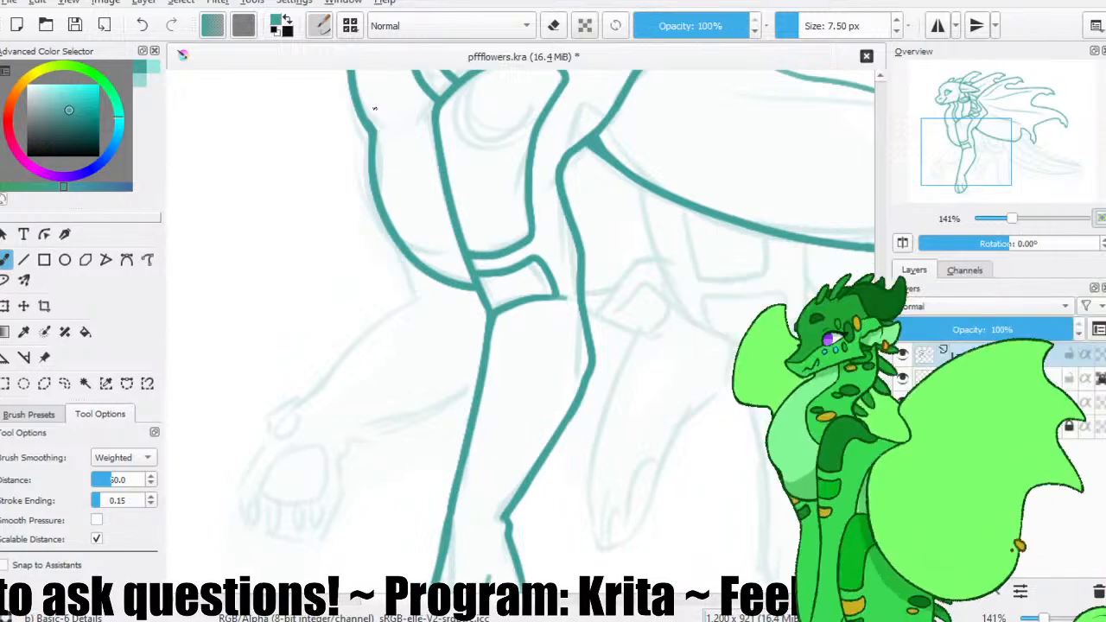
pyautogui.moveTo(421, 154); pyautogui.dragTo(424, 107)
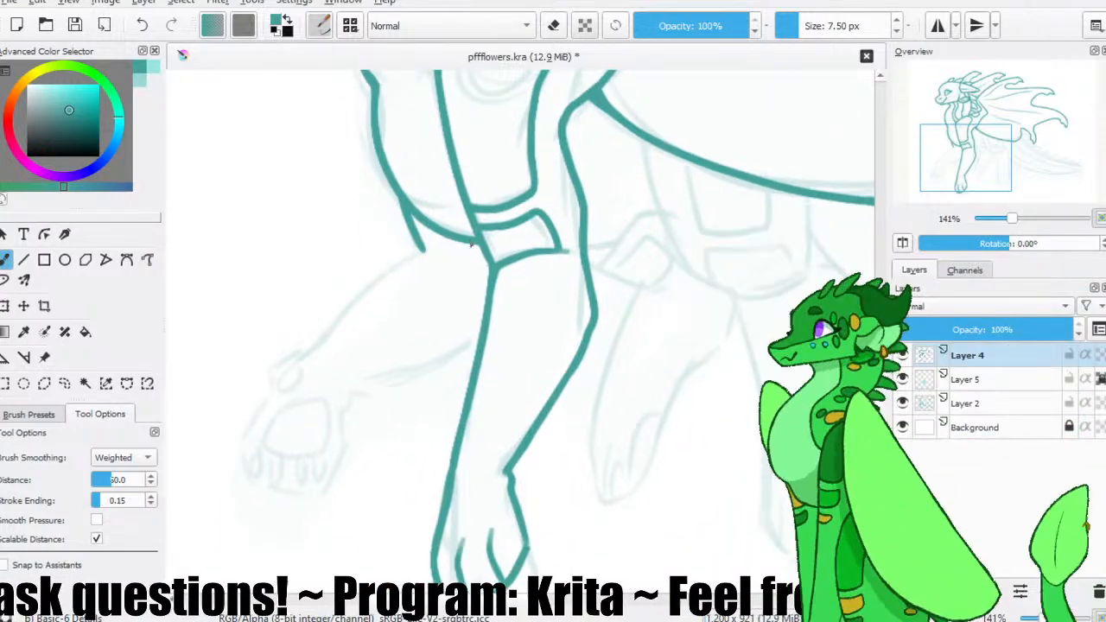
# Trace the far foreleg's upper edge from the near leg's band out over the bend and down to the wrist.
pyautogui.hotkey('ctrl', 'z')
pyautogui.moveTo(465, 244)
pyautogui.mouseDown()
pyautogui.moveTo(423, 247)
pyautogui.moveTo(406, 270)
pyautogui.moveTo(449, 246)
pyautogui.moveTo(419, 252)
pyautogui.moveTo(312, 358)
pyautogui.mouseUp()
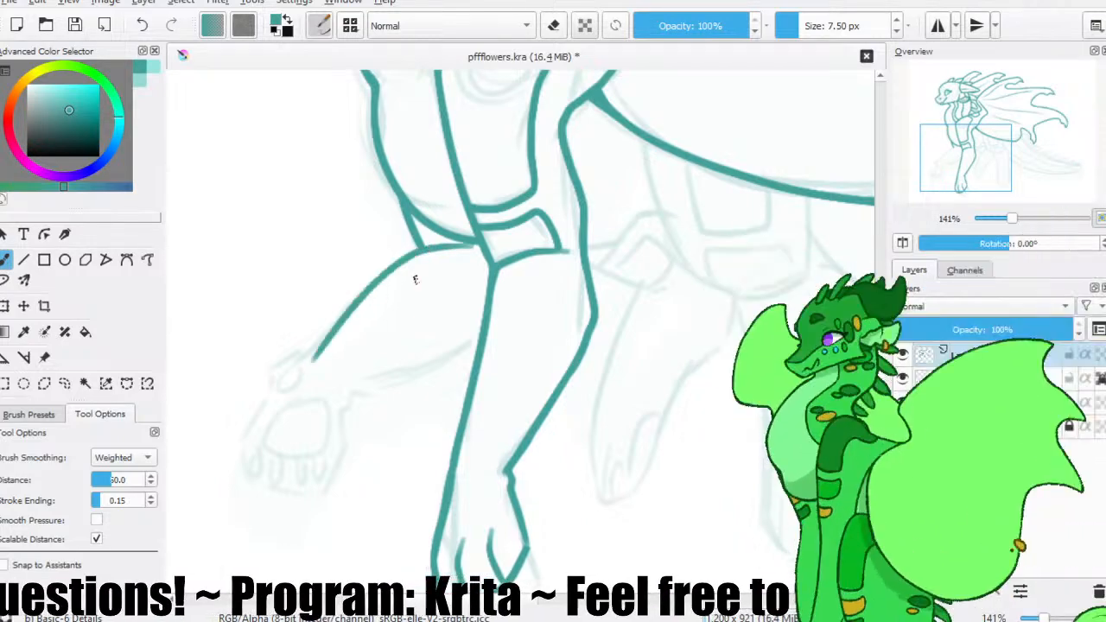
pyautogui.hotkey('ctrl', 'z')
pyautogui.moveTo(423, 250); pyautogui.dragTo(306, 346)
pyautogui.hotkey('ctrl', 'z')
pyautogui.moveTo(420, 250); pyautogui.dragTo(303, 361)
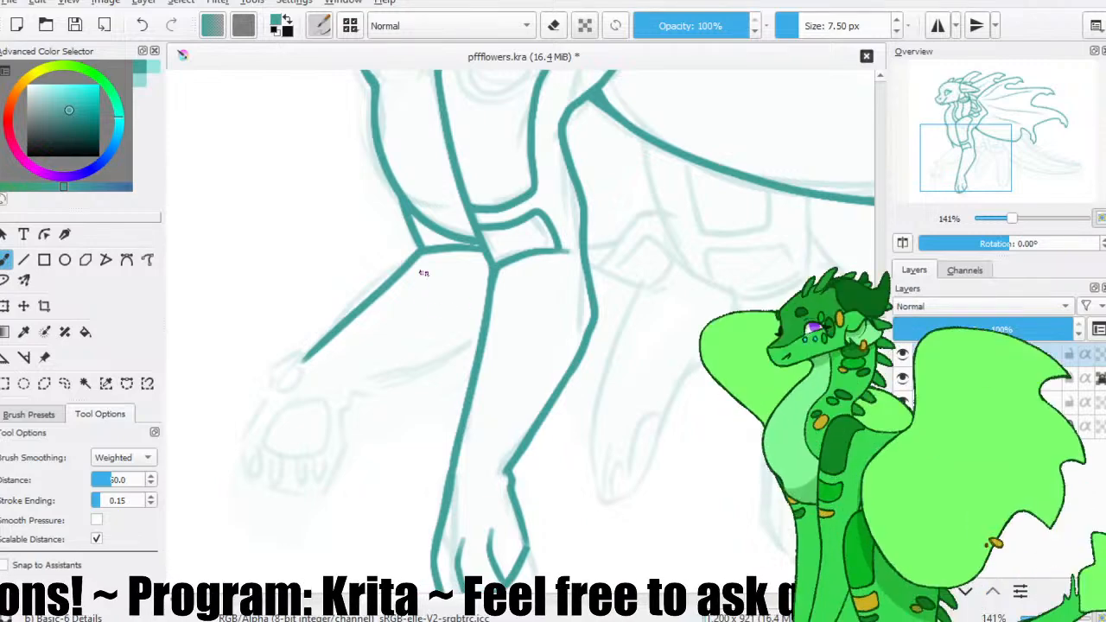
# Trace the far foreleg's lower edge from the near leg's front outline toward the raised paw.
pyautogui.moveTo(480, 342)
pyautogui.mouseDown()
pyautogui.moveTo(394, 387)
pyautogui.moveTo(330, 393)
pyautogui.mouseUp()
pyautogui.hotkey('ctrl', 'z')
pyautogui.hotkey('ctrl', 'z')
pyautogui.moveTo(479, 342); pyautogui.dragTo(352, 383)
# Outline the raised forepaw from the wrist bump around the toes and back up to the foreleg's lower edge.
pyautogui.moveTo(370, 332); pyautogui.dragTo(377, 286)
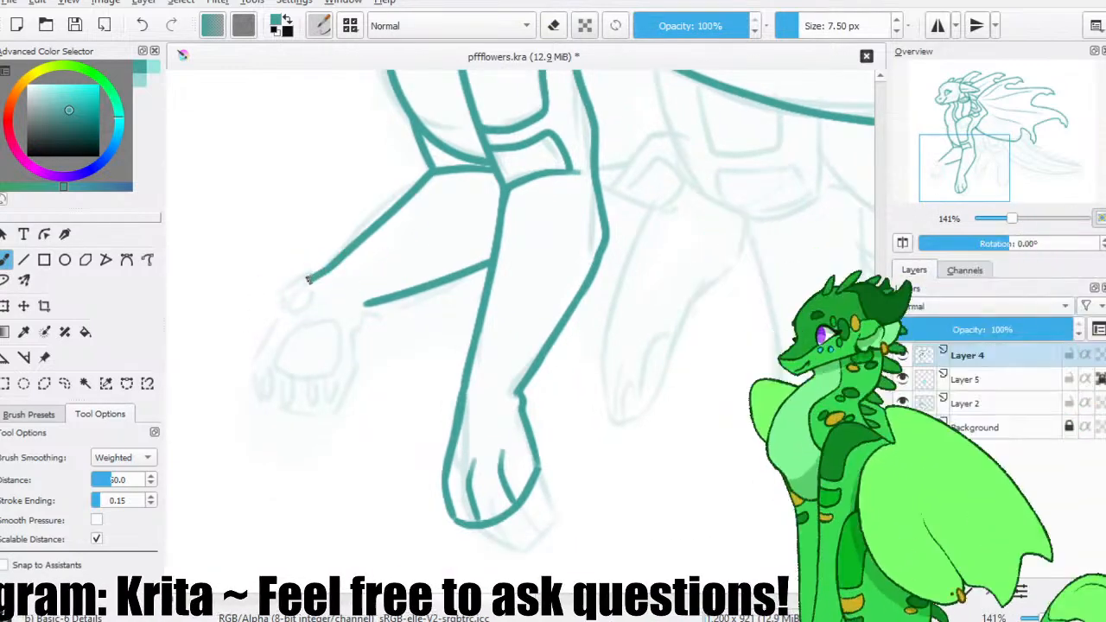
pyautogui.moveTo(278, 313); pyautogui.dragTo(266, 340)
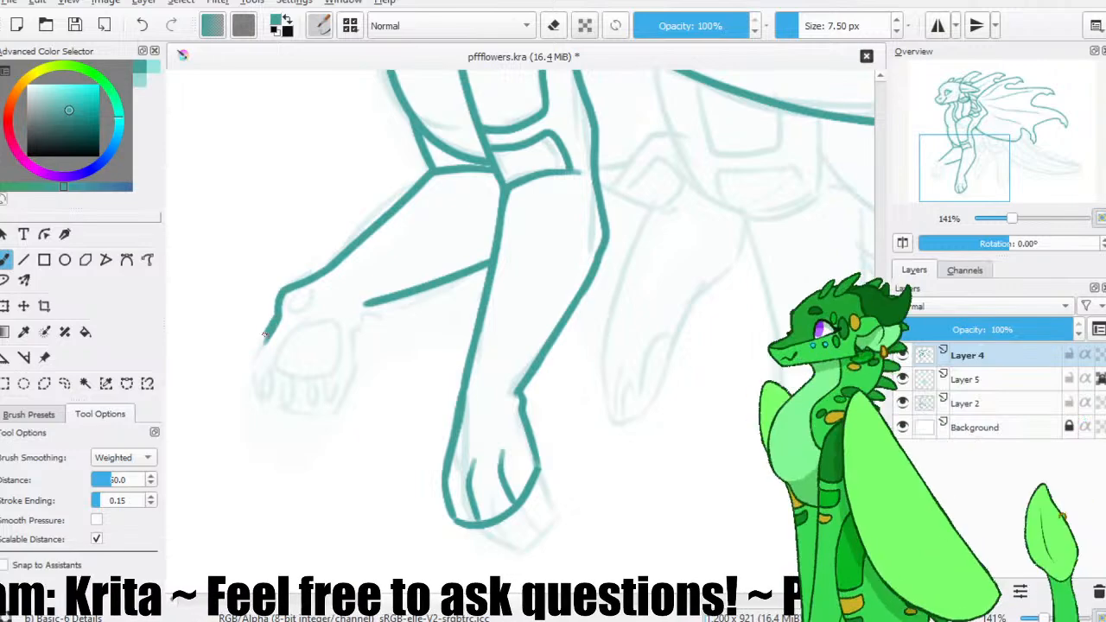
pyautogui.moveTo(257, 392)
pyautogui.mouseDown()
pyautogui.moveTo(321, 415)
pyautogui.moveTo(352, 368)
pyautogui.moveTo(361, 309)
pyautogui.moveTo(286, 311)
pyautogui.moveTo(317, 292)
pyautogui.moveTo(273, 353)
pyautogui.moveTo(302, 378)
pyautogui.moveTo(337, 347)
pyautogui.moveTo(309, 326)
pyautogui.moveTo(317, 373)
pyautogui.moveTo(341, 327)
pyautogui.moveTo(306, 329)
pyautogui.moveTo(275, 364)
pyautogui.moveTo(338, 370)
pyautogui.moveTo(333, 323)
pyautogui.moveTo(334, 343)
pyautogui.mouseUp()
pyautogui.hotkey('ctrl', 'z')
pyautogui.hotkey('ctrl', 'z')
pyautogui.hotkey('ctrl', 'z')
pyautogui.hotkey('ctrl', 'z')
# Draw the wrist pad, large palm pad and four oval toe pads on the raised paw, and save the file.
pyautogui.press('e')
pyautogui.press('e')
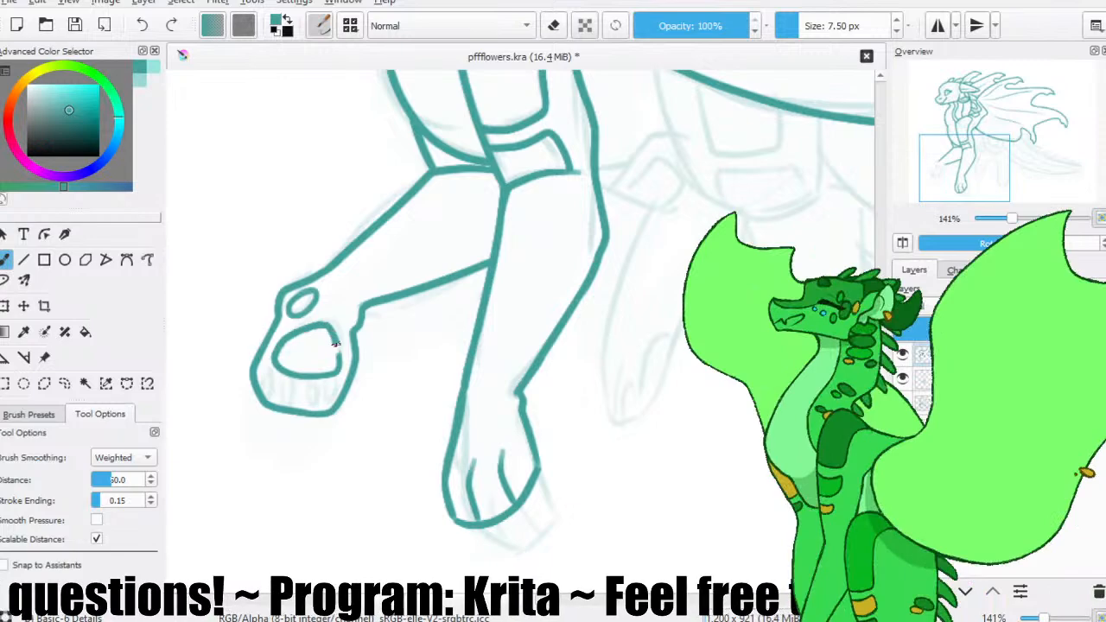
pyautogui.moveTo(267, 370)
pyautogui.mouseDown()
pyautogui.moveTo(264, 389)
pyautogui.moveTo(281, 378)
pyautogui.moveTo(303, 403)
pyautogui.moveTo(337, 378)
pyautogui.mouseUp()
pyautogui.moveTo(354, 305); pyautogui.dragTo(331, 350)
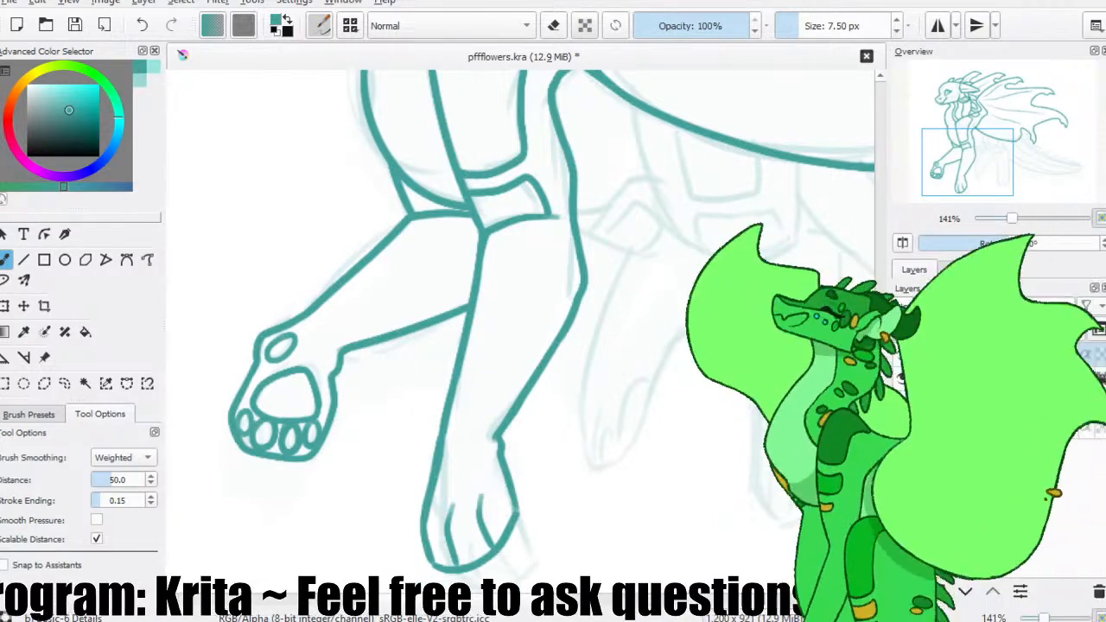
pyautogui.click(75, 26)
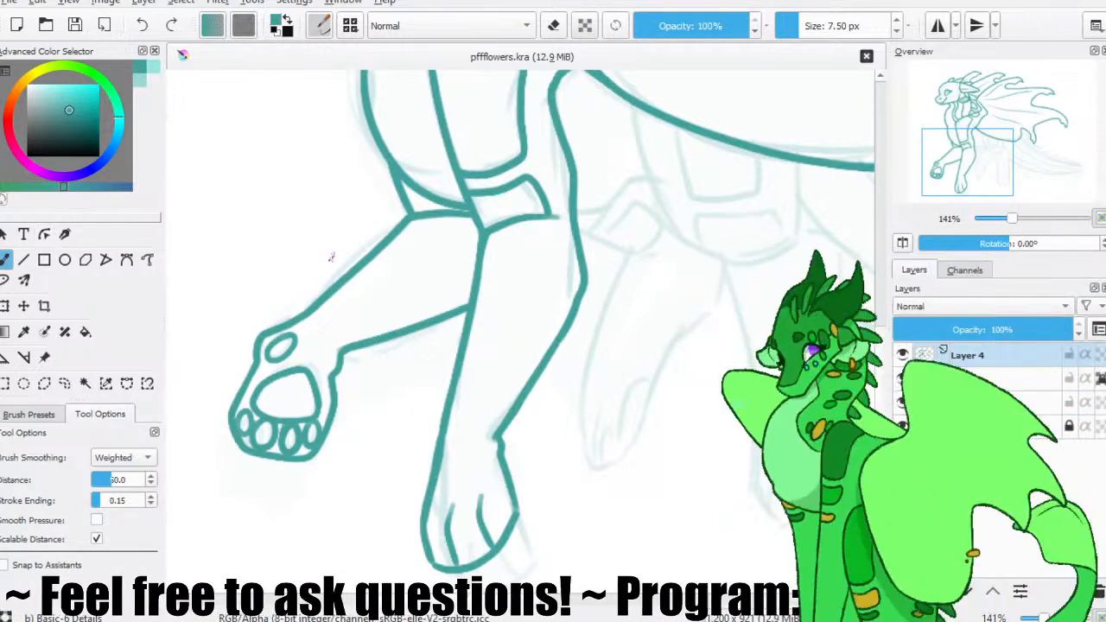
# Trace the hind thigh's front edge curving down from the near wing's lower edge, and trim its lower end.
pyautogui.moveTo(622, 159); pyautogui.dragTo(396, 283)
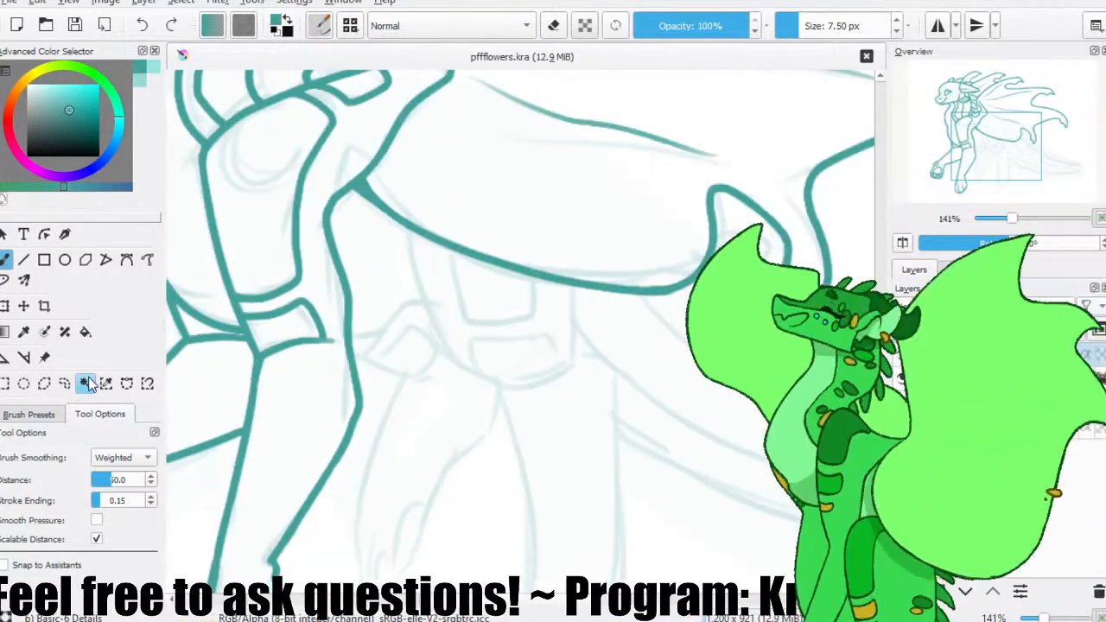
pyautogui.click(70, 34)
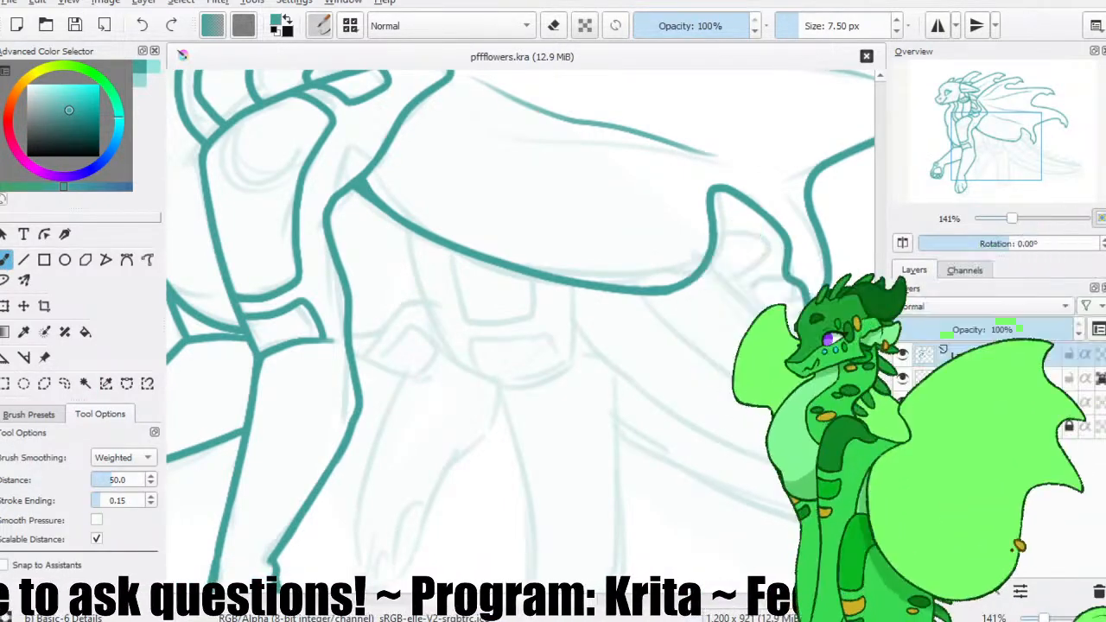
pyautogui.moveTo(479, 291); pyautogui.dragTo(431, 248)
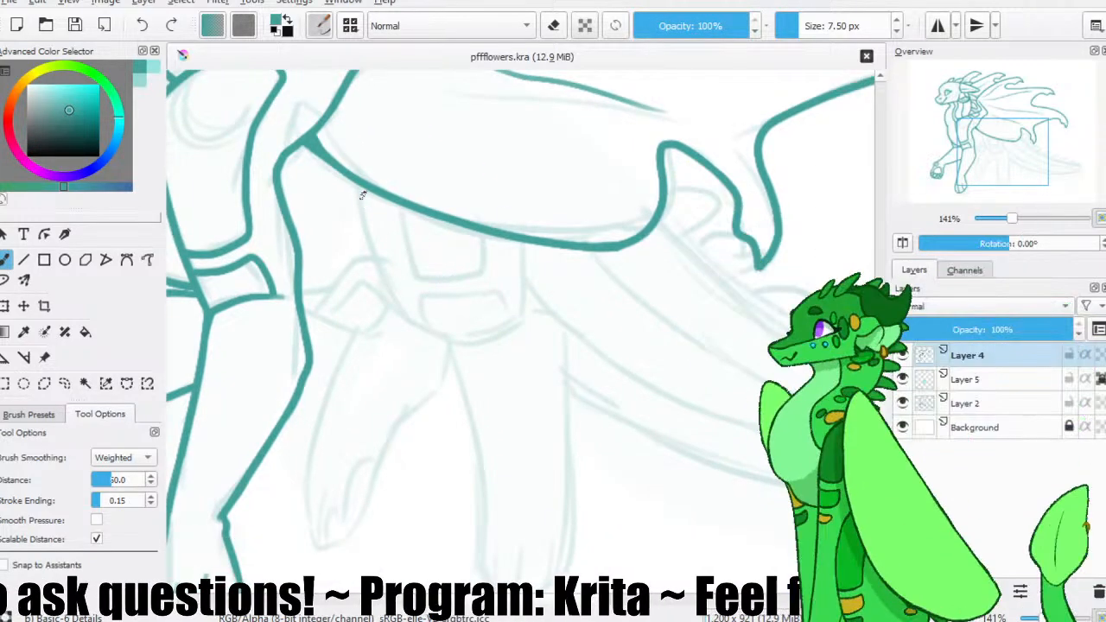
pyautogui.moveTo(356, 181); pyautogui.dragTo(457, 383)
pyautogui.hotkey('ctrl', 'z')
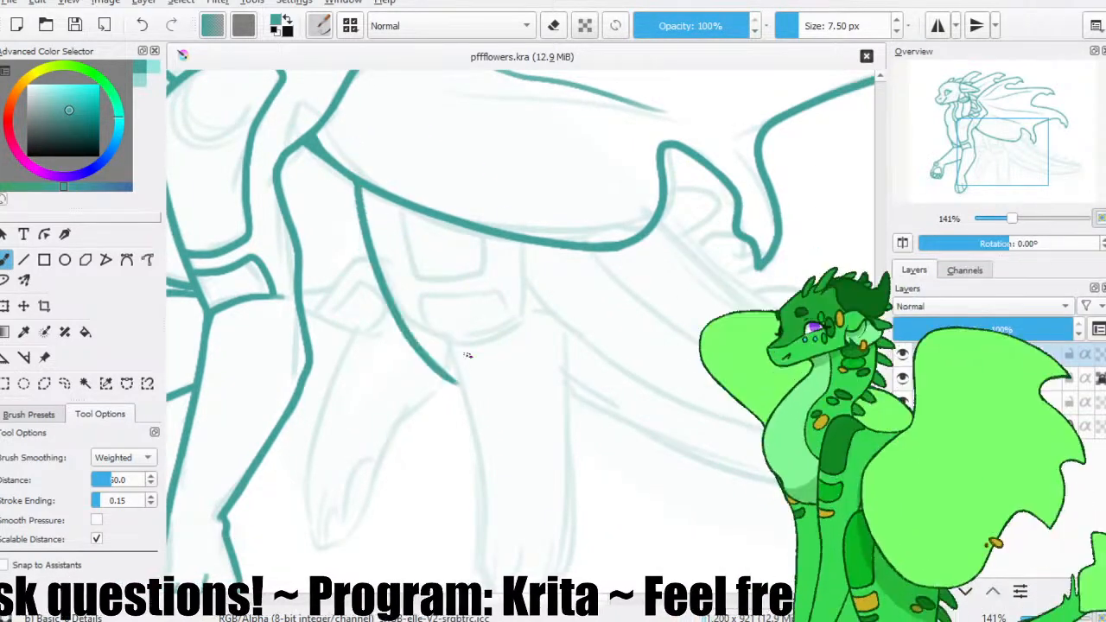
pyautogui.press('/')
pyautogui.moveTo(412, 329)
pyautogui.mouseDown()
pyautogui.moveTo(439, 346)
pyautogui.moveTo(385, 325)
pyautogui.moveTo(392, 348)
pyautogui.moveTo(427, 361)
pyautogui.mouseUp()
pyautogui.press('/')
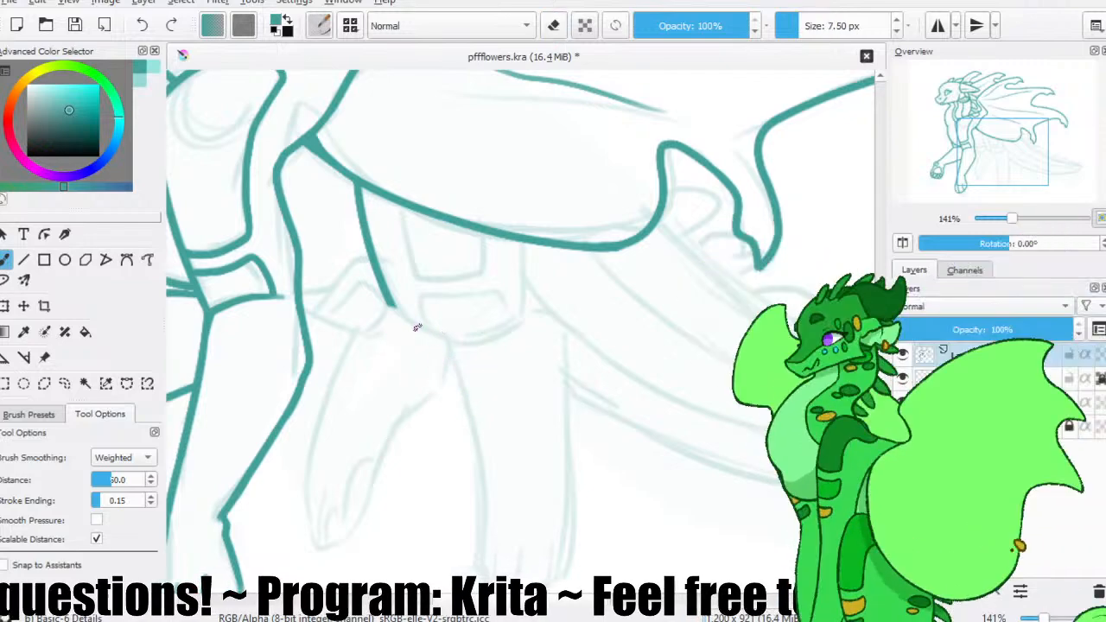
pyautogui.hotkey('ctrl', 'z')
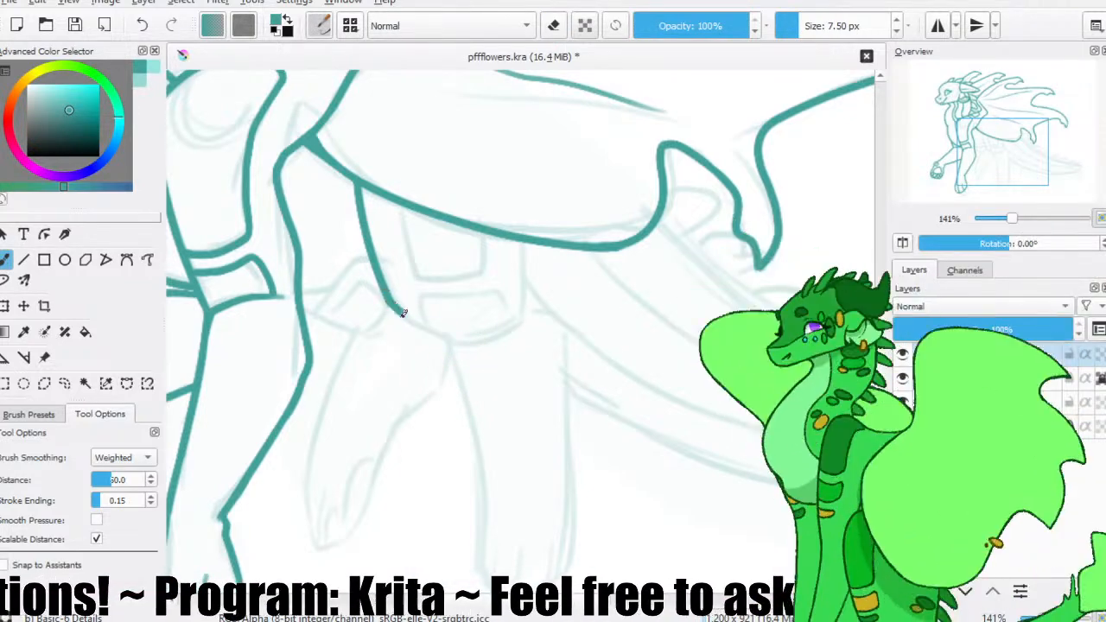
pyautogui.hotkey('ctrl', 'z')
# Continue the hind thigh's outline around its rounded bottom, redrawing the curve until it follows the sketch.
pyautogui.moveTo(386, 296); pyautogui.dragTo(507, 337)
pyautogui.hotkey('ctrl', 'z')
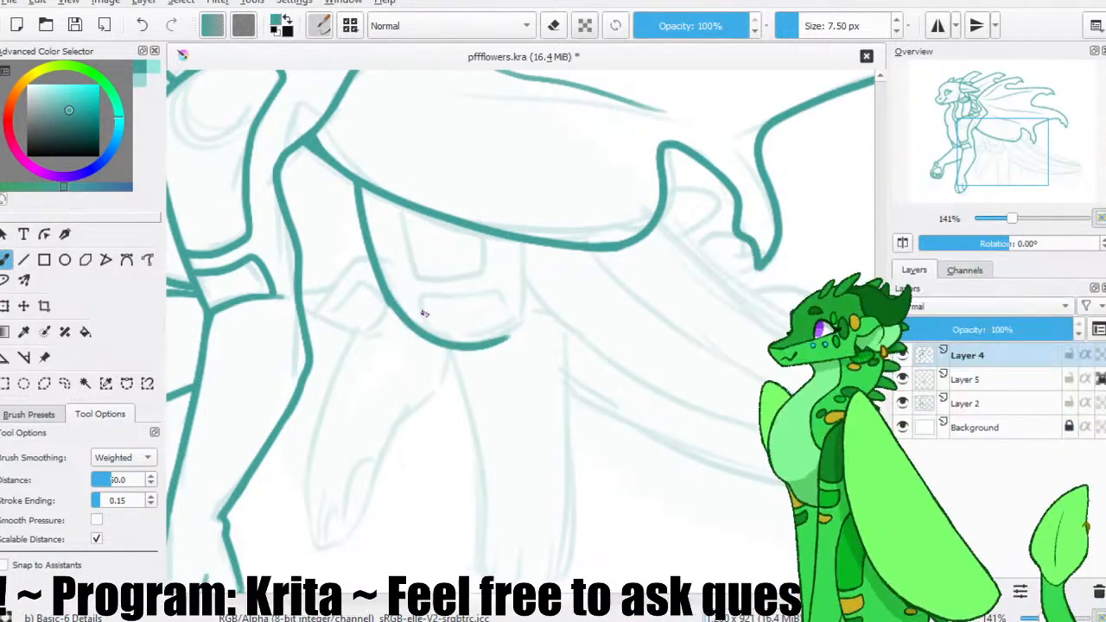
pyautogui.hotkey('ctrl', 'z')
pyautogui.press('e')
pyautogui.press('e')
pyautogui.moveTo(387, 297); pyautogui.dragTo(484, 329)
pyautogui.hotkey('ctrl', 'z')
pyautogui.moveTo(387, 297); pyautogui.dragTo(510, 326)
# Draw the hind thigh's straight rear edge down from the wing and round off the corner where it meets the bottom curve.
pyautogui.moveTo(522, 243); pyautogui.dragTo(520, 326)
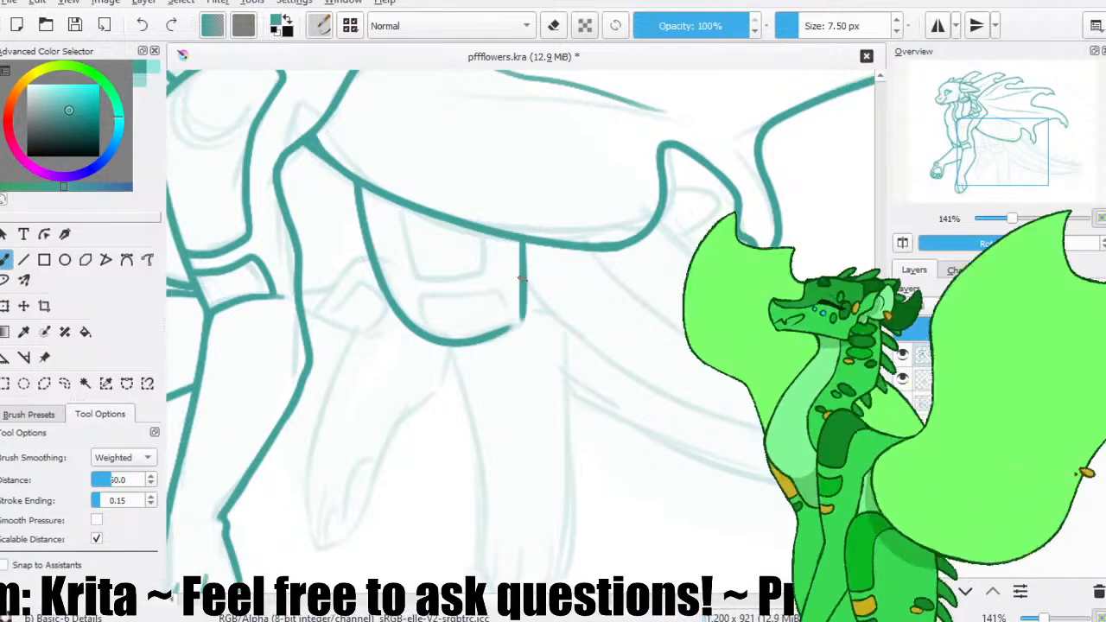
pyautogui.press('e')
pyautogui.moveTo(539, 311)
pyautogui.mouseDown()
pyautogui.moveTo(523, 328)
pyautogui.moveTo(523, 312)
pyautogui.mouseUp()
pyautogui.press('e')
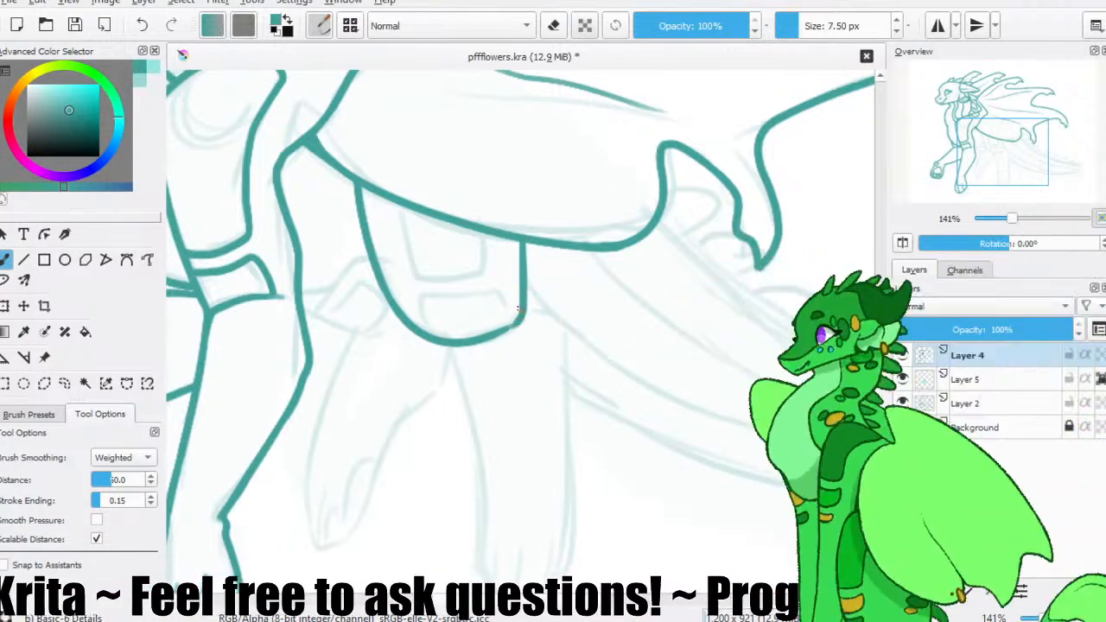
# Outline the four-sided upper marking on the hind thigh, hanging from the wing's lower edge.
pyautogui.moveTo(393, 201)
pyautogui.mouseDown()
pyautogui.moveTo(415, 275)
pyautogui.moveTo(433, 287)
pyautogui.moveTo(483, 279)
pyautogui.moveTo(399, 231)
pyautogui.moveTo(416, 279)
pyautogui.moveTo(462, 286)
pyautogui.mouseUp()
pyautogui.hotkey('ctrl', 'z')
pyautogui.hotkey('ctrl', 'z')
pyautogui.moveTo(390, 205)
pyautogui.mouseDown()
pyautogui.moveTo(419, 274)
pyautogui.moveTo(478, 274)
pyautogui.moveTo(489, 229)
pyautogui.moveTo(469, 291)
pyautogui.moveTo(423, 297)
pyautogui.moveTo(441, 333)
pyautogui.mouseUp()
pyautogui.hotkey('ctrl', 'z')
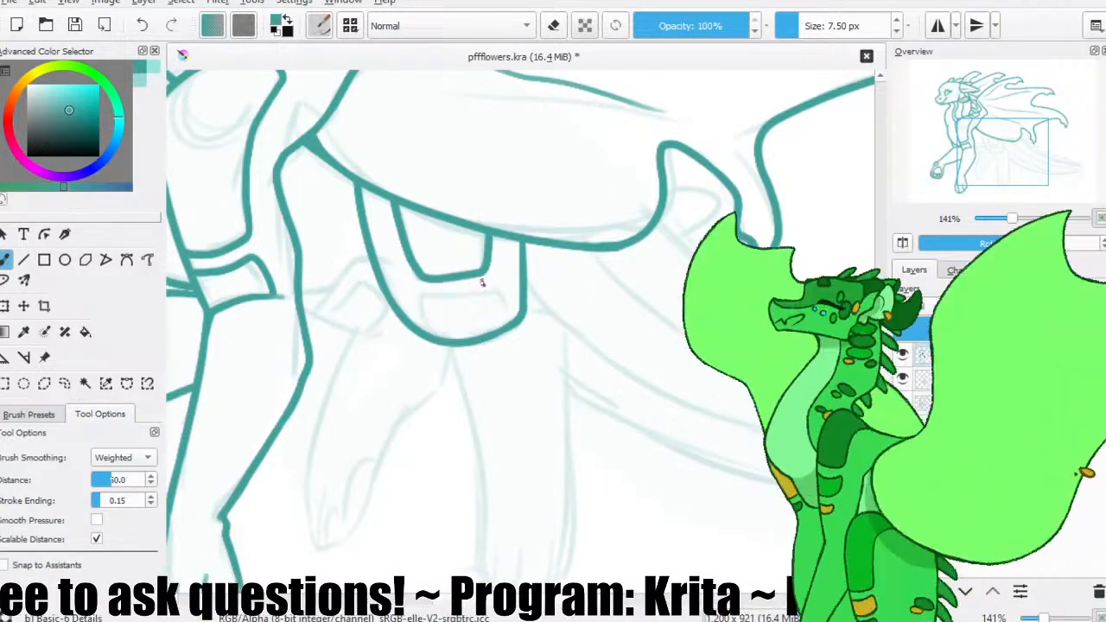
# Outline the lower band marking along the hind thigh's bottom curve, save the file, and activate contiguous area selection.
pyautogui.moveTo(469, 290)
pyautogui.mouseDown()
pyautogui.moveTo(424, 294)
pyautogui.moveTo(436, 326)
pyautogui.mouseUp()
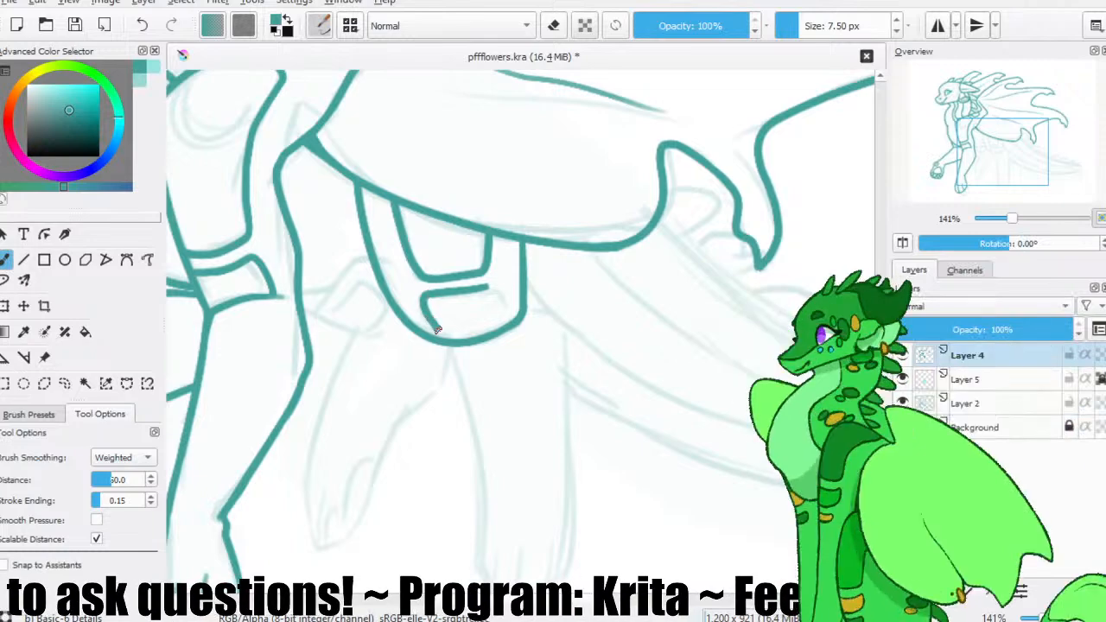
pyautogui.hotkey('ctrl', 'z')
pyautogui.moveTo(494, 289); pyautogui.dragTo(427, 307)
pyautogui.hotkey('ctrl', 'z')
pyautogui.moveTo(493, 288)
pyautogui.mouseDown()
pyautogui.moveTo(428, 301)
pyautogui.moveTo(438, 334)
pyautogui.mouseUp()
pyautogui.moveTo(493, 290); pyautogui.dragTo(468, 296)
pyautogui.hotkey('ctrl', 'z')
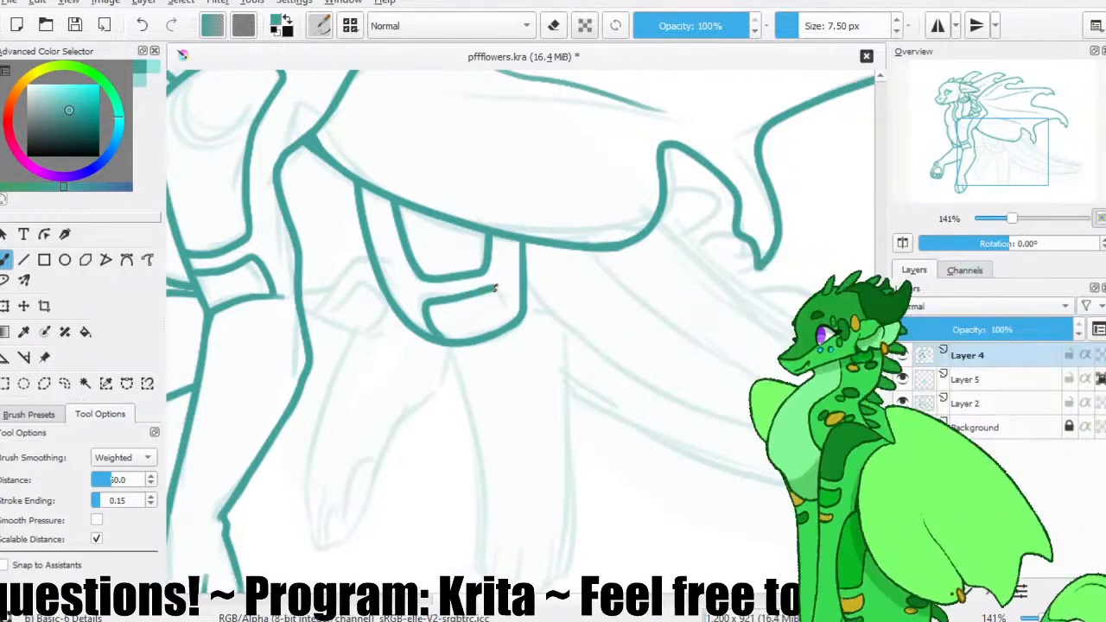
pyautogui.moveTo(508, 318); pyautogui.dragTo(448, 341)
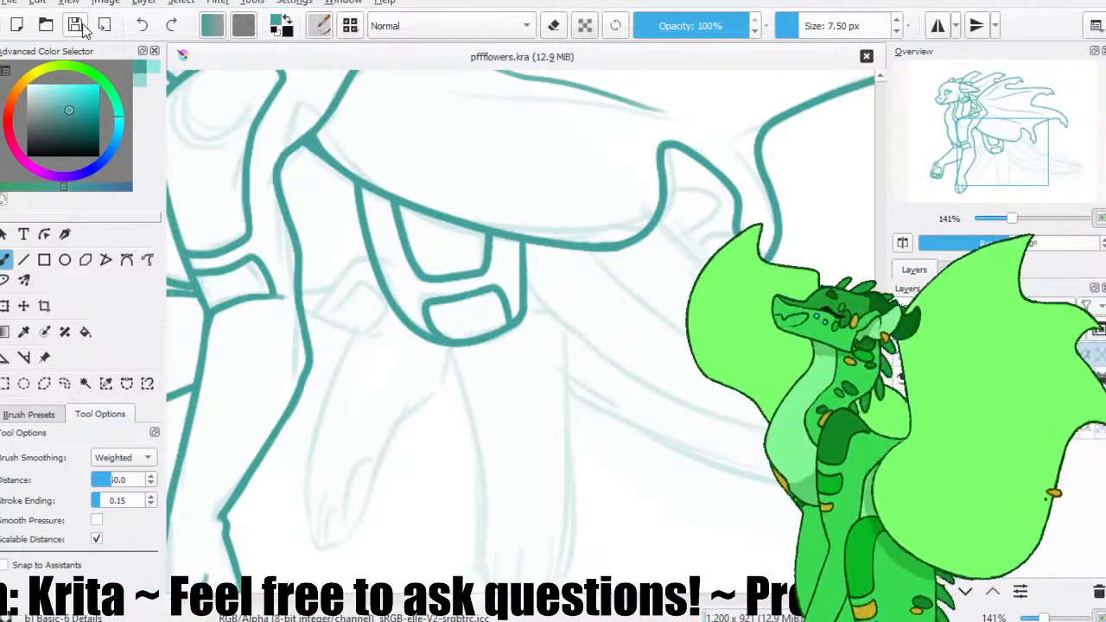
pyautogui.click(85, 383)
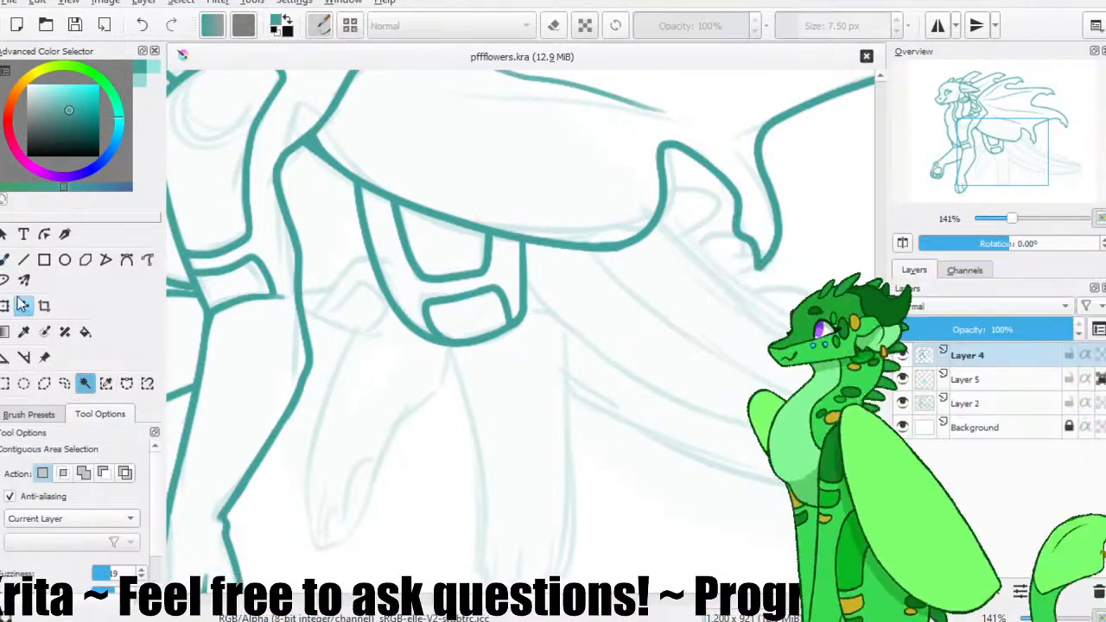
# Draw the belly line between the front leg and the hind thigh with the freehand brush.
pyautogui.click(4, 279)
pyautogui.click(5, 260)
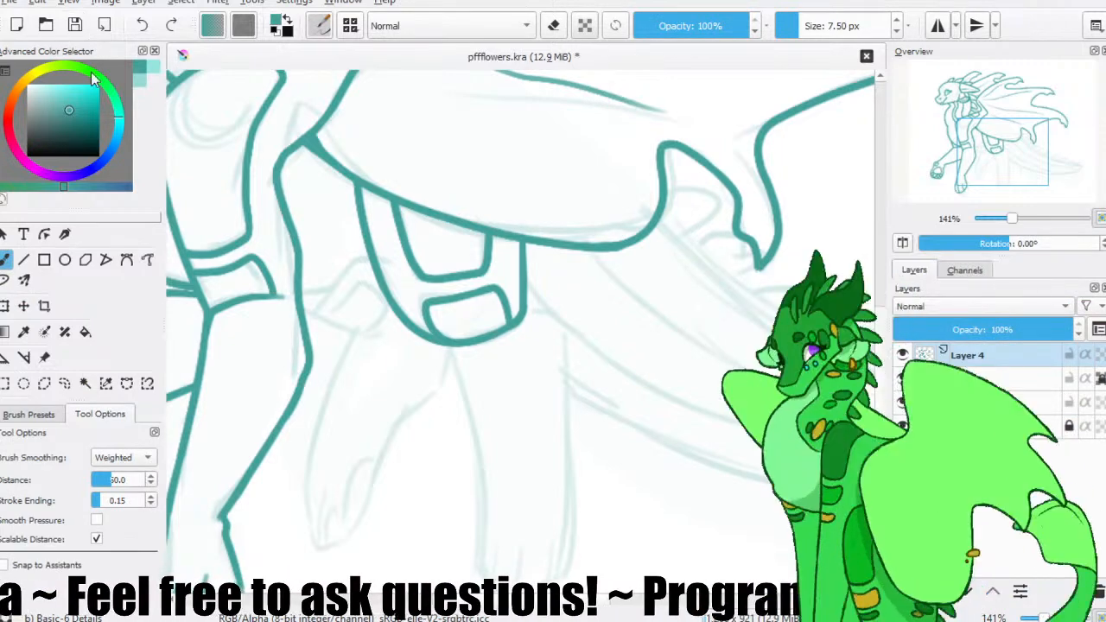
pyautogui.moveTo(317, 275)
pyautogui.mouseDown()
pyautogui.moveTo(419, 271)
pyautogui.moveTo(434, 286)
pyautogui.moveTo(470, 252)
pyautogui.mouseUp()
pyautogui.hotkey('ctrl', 'z')
pyautogui.moveTo(538, 250); pyautogui.dragTo(408, 214)
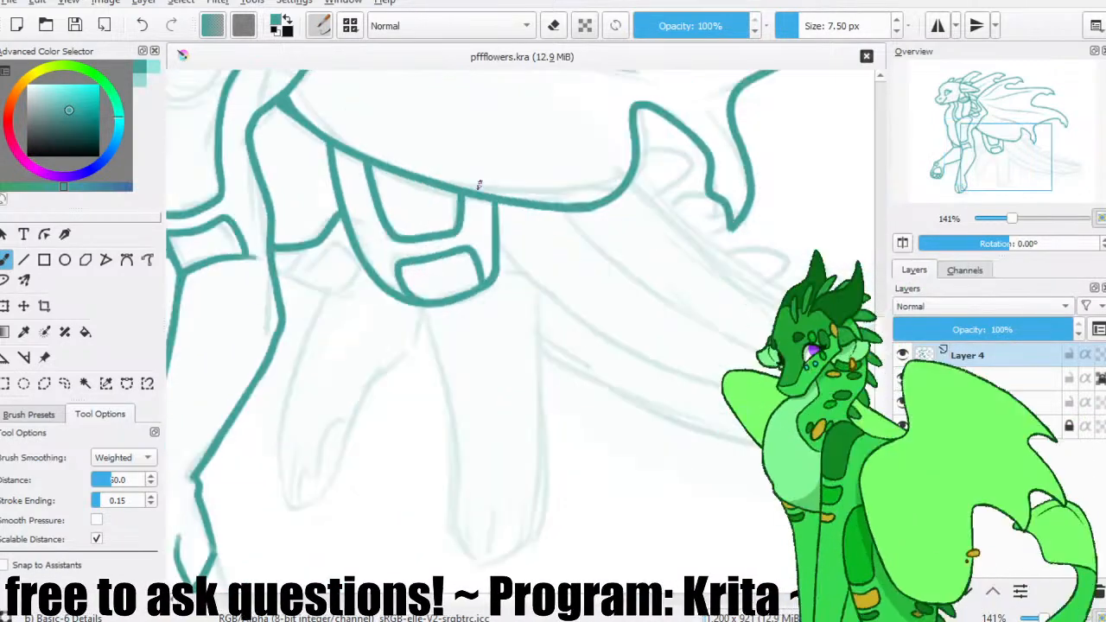
# Start the near hind leg below the thigh with a short rear joint line and its front edge down to the paw, redrawing until it fits.
pyautogui.moveTo(498, 264)
pyautogui.mouseDown()
pyautogui.moveTo(528, 277)
pyautogui.moveTo(536, 269)
pyautogui.moveTo(531, 294)
pyautogui.moveTo(523, 236)
pyautogui.mouseUp()
pyautogui.hotkey('ctrl', 'z')
pyautogui.hotkey('ctrl', 'z')
pyautogui.hotkey('ctrl', 'z')
pyautogui.hotkey('ctrl', 'z')
pyautogui.moveTo(419, 252); pyautogui.dragTo(453, 465)
pyautogui.hotkey('ctrl', 'z')
pyautogui.moveTo(418, 252)
pyautogui.mouseDown()
pyautogui.moveTo(449, 463)
pyautogui.moveTo(434, 455)
pyautogui.mouseUp()
pyautogui.hotkey('ctrl', 'z')
pyautogui.hotkey('ctrl', 'z')
pyautogui.moveTo(420, 251)
pyautogui.mouseDown()
pyautogui.moveTo(454, 456)
pyautogui.moveTo(434, 299)
pyautogui.moveTo(442, 449)
pyautogui.mouseUp()
pyautogui.hotkey('ctrl', 'z')
# Draw the near hind leg's rear edge from the thigh joint down to the paw, smoothing the bend at its upper end.
pyautogui.hotkey('ctrl', 'z')
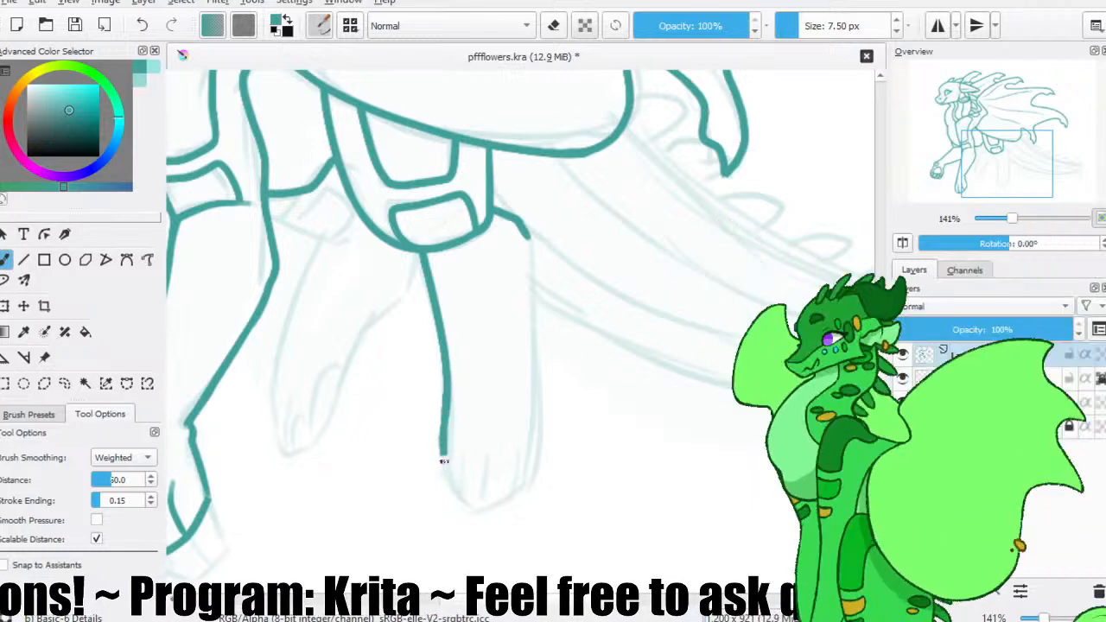
pyautogui.moveTo(452, 489); pyautogui.dragTo(467, 498)
pyautogui.moveTo(529, 227); pyautogui.dragTo(534, 476)
pyautogui.hotkey('ctrl', 'z')
pyautogui.moveTo(527, 238); pyautogui.dragTo(527, 496)
pyautogui.hotkey('ctrl', 'z')
pyautogui.moveTo(527, 239); pyautogui.dragTo(507, 472)
pyautogui.moveTo(494, 211); pyautogui.dragTo(532, 260)
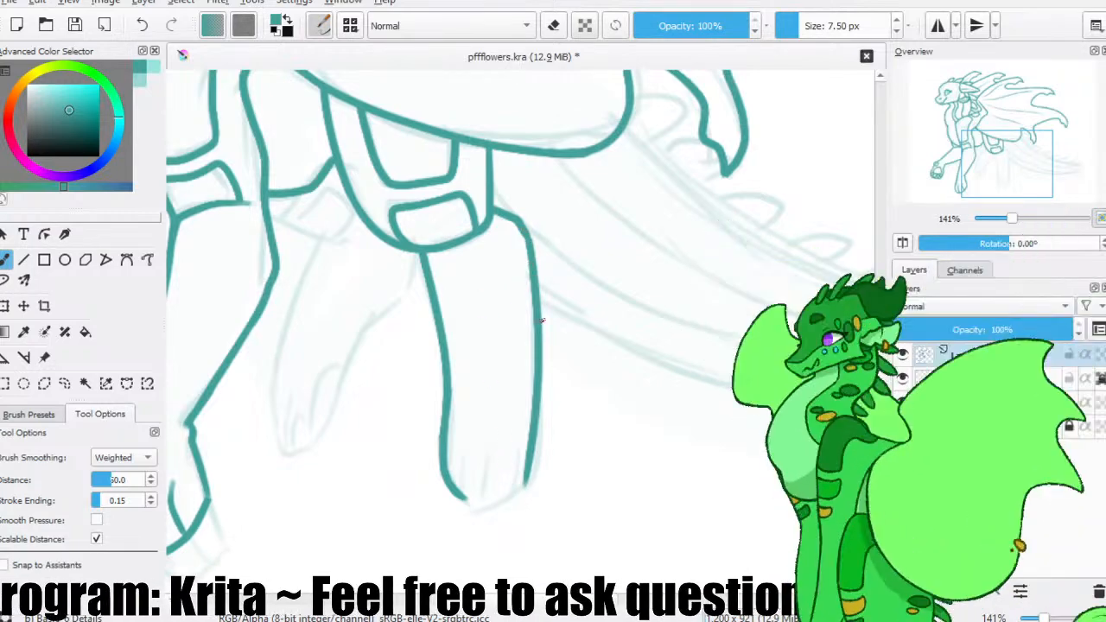
# Trim the lower end of the rear edge with the eraser, close the paw's tip and add its toe lines.
pyautogui.press('e')
pyautogui.moveTo(499, 519); pyautogui.dragTo(537, 491)
pyautogui.press('e')
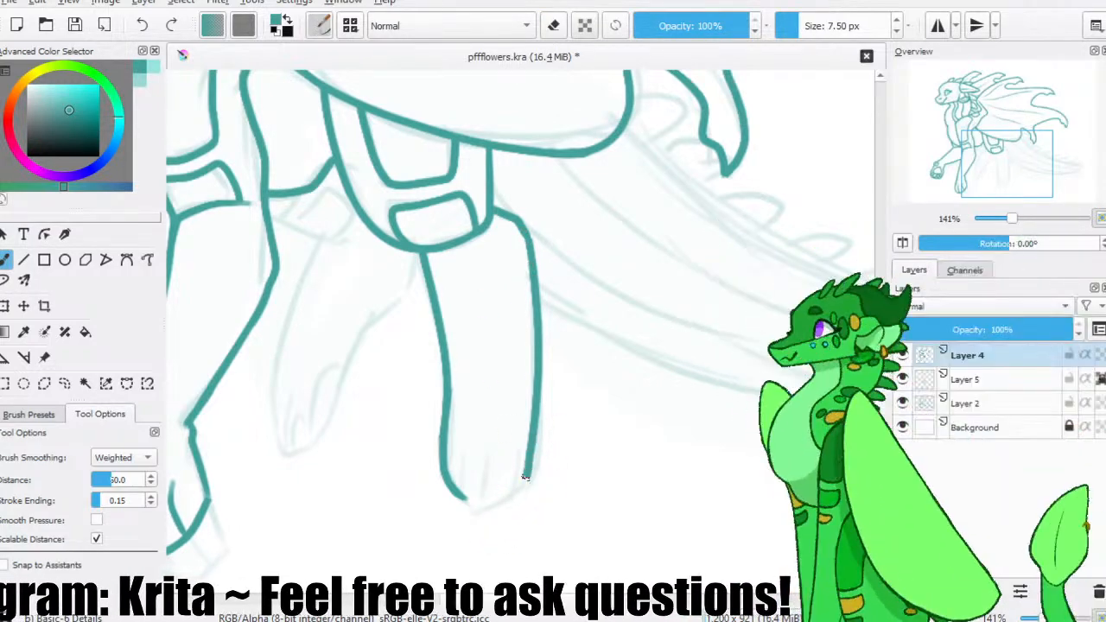
pyautogui.moveTo(471, 506)
pyautogui.mouseDown()
pyautogui.moveTo(526, 490)
pyautogui.moveTo(536, 436)
pyautogui.moveTo(528, 420)
pyautogui.moveTo(477, 498)
pyautogui.moveTo(507, 481)
pyautogui.moveTo(458, 491)
pyautogui.moveTo(470, 504)
pyautogui.moveTo(530, 466)
pyautogui.mouseUp()
pyautogui.hotkey('ctrl', 'z')
pyautogui.hotkey('ctrl', 'z')
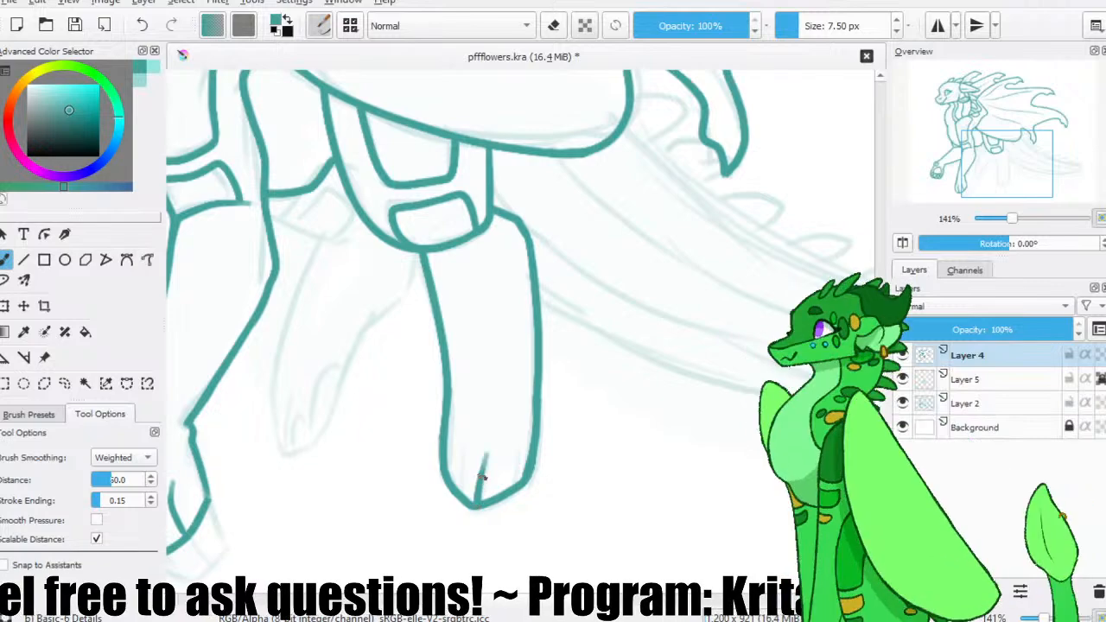
pyautogui.moveTo(513, 484); pyautogui.dragTo(514, 486)
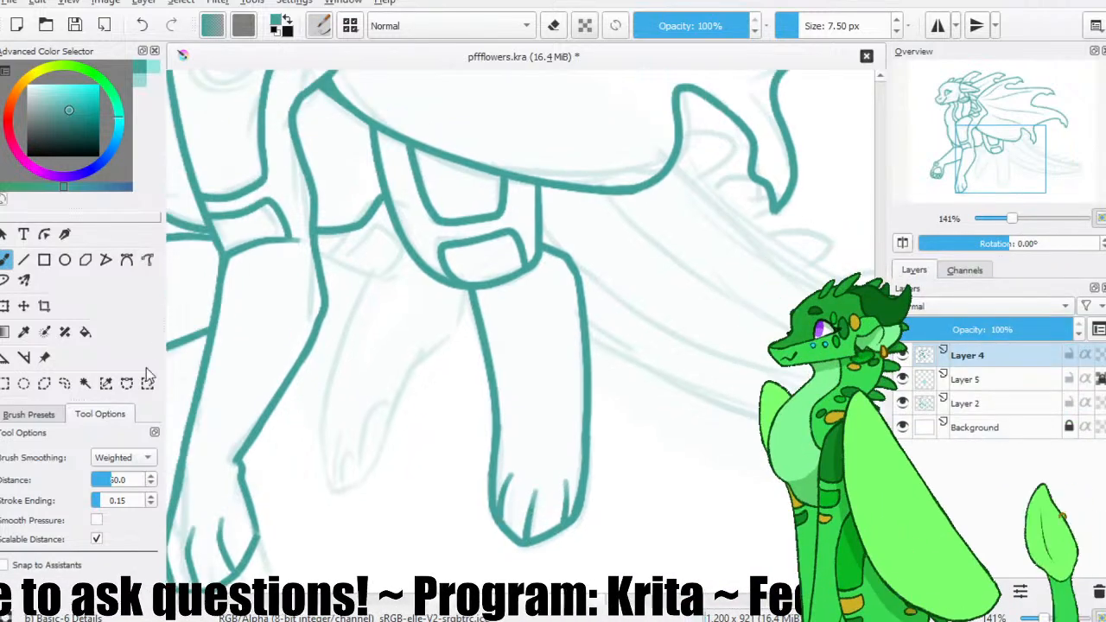
# Outline the far hind leg from the belly down to its pointed paw and add the toe and pad lines.
pyautogui.click(84, 382)
pyautogui.press('b')
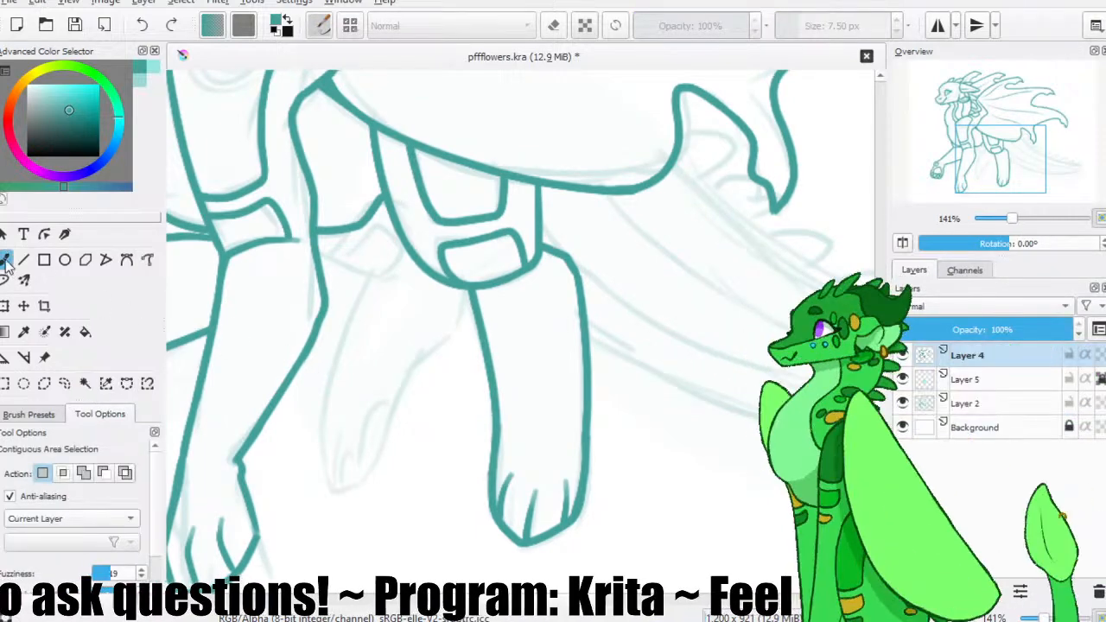
pyautogui.moveTo(319, 254)
pyautogui.mouseDown()
pyautogui.moveTo(387, 271)
pyautogui.moveTo(355, 299)
pyautogui.moveTo(336, 377)
pyautogui.mouseUp()
pyautogui.hotkey('ctrl', 'z')
pyautogui.moveTo(403, 259)
pyautogui.mouseDown()
pyautogui.moveTo(377, 271)
pyautogui.moveTo(326, 462)
pyautogui.mouseUp()
pyautogui.moveTo(469, 282); pyautogui.dragTo(398, 441)
pyautogui.hotkey('ctrl', 'z')
pyautogui.moveTo(467, 287)
pyautogui.mouseDown()
pyautogui.moveTo(387, 428)
pyautogui.moveTo(400, 416)
pyautogui.moveTo(379, 463)
pyautogui.moveTo(355, 482)
pyautogui.mouseUp()
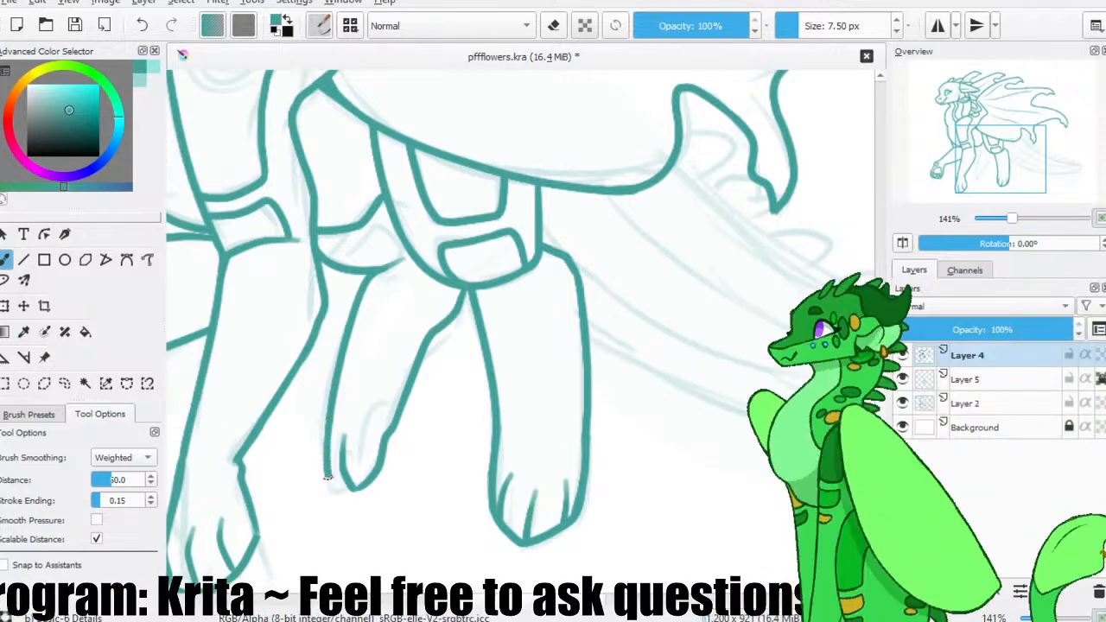
pyautogui.moveTo(380, 400); pyautogui.dragTo(378, 441)
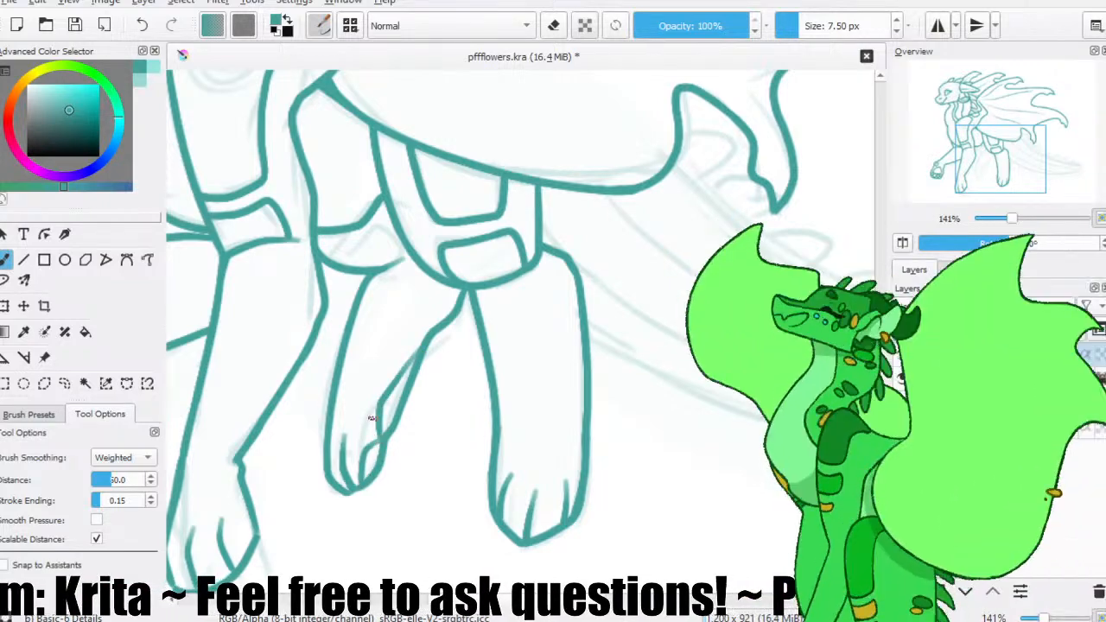
pyautogui.moveTo(364, 461); pyautogui.dragTo(361, 483)
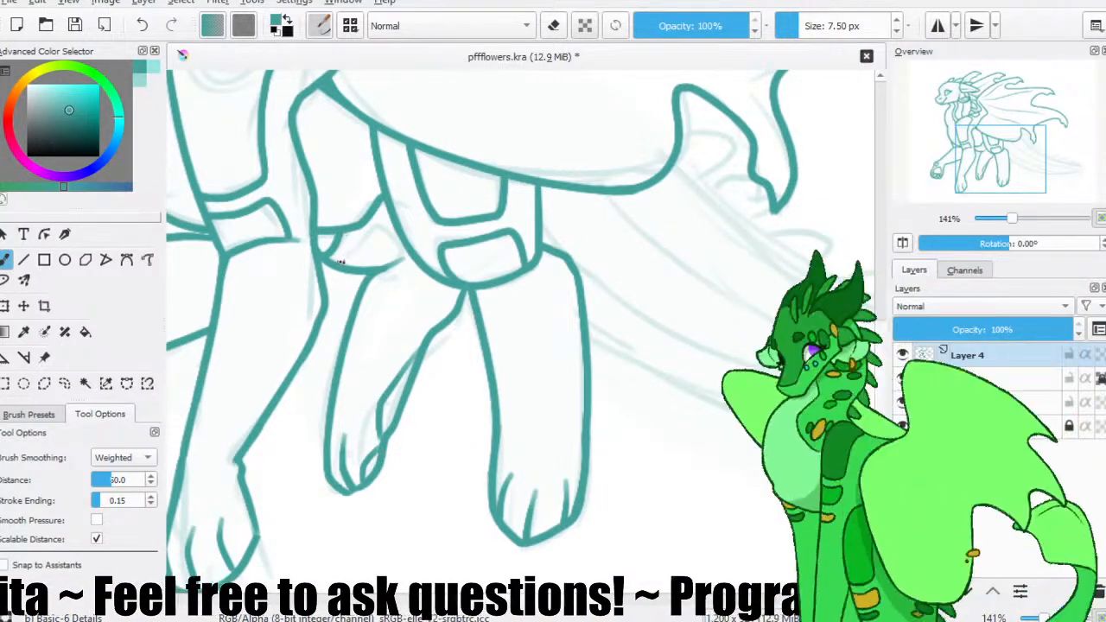
# Draw the marking and rounded knee lines at the far hind leg's upper joint, and save the file.
pyautogui.moveTo(340, 259); pyautogui.dragTo(365, 227)
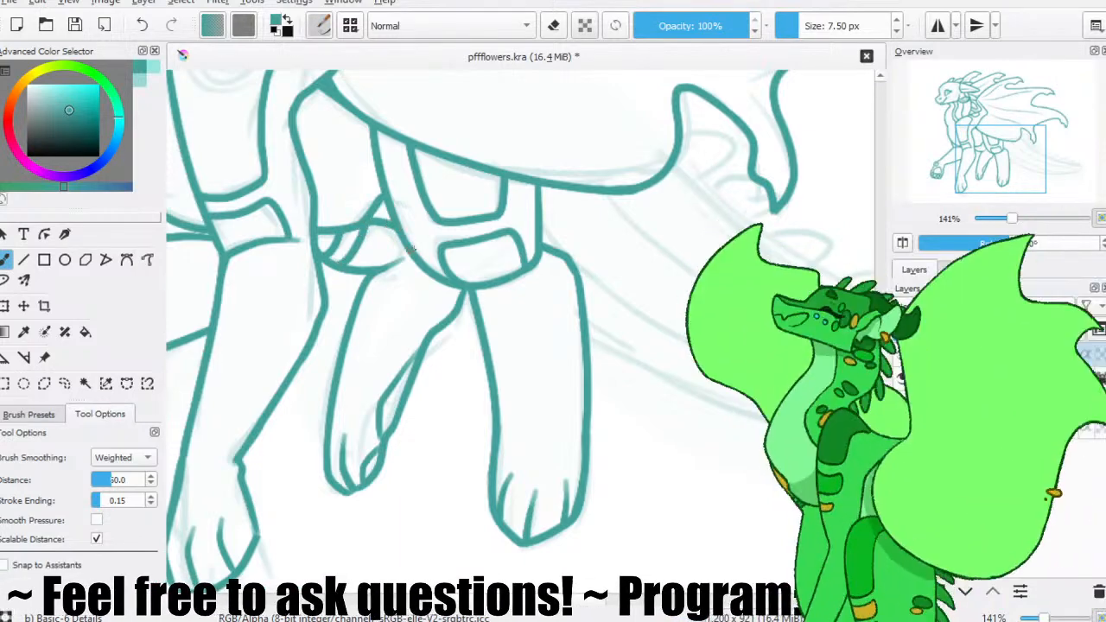
pyautogui.moveTo(385, 279); pyautogui.dragTo(418, 321)
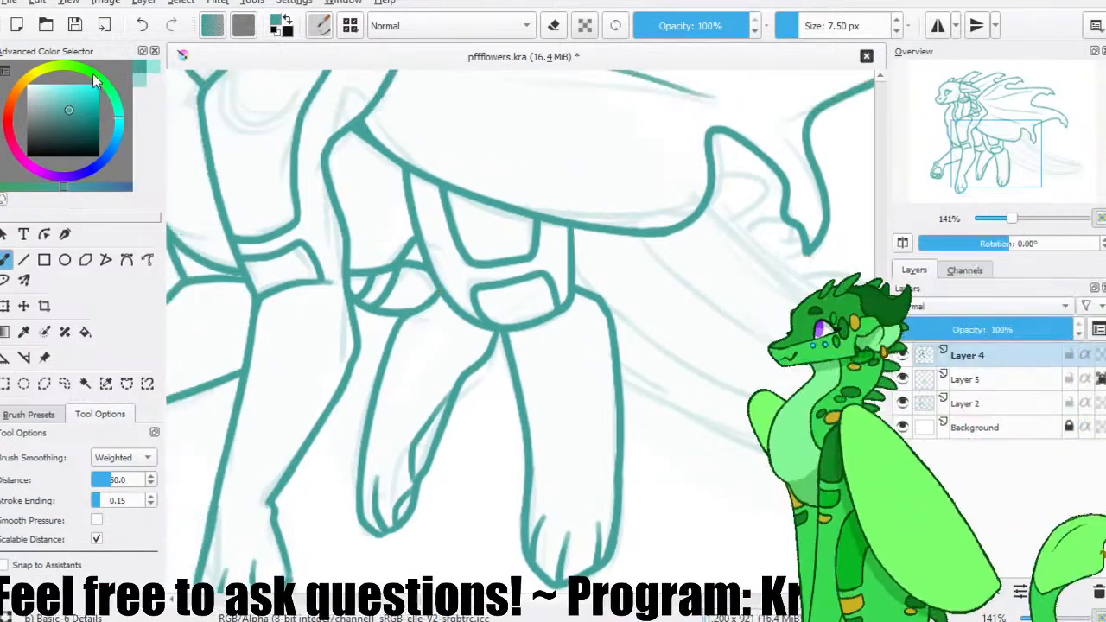
pyautogui.click(76, 25)
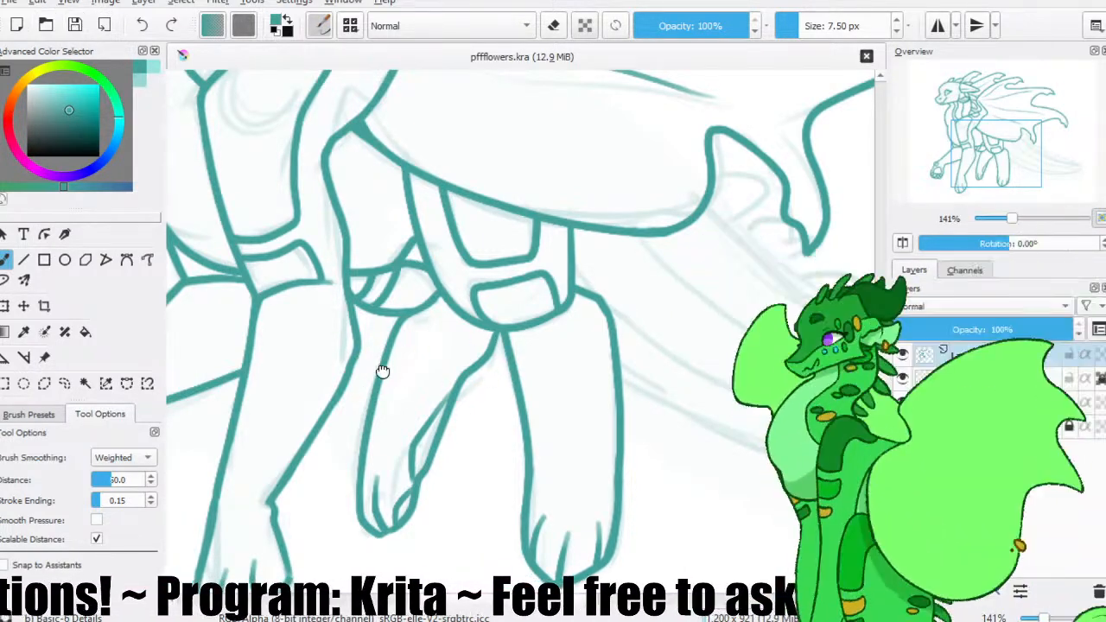
# Mirror the canvas view of the whole drawing with the freehand brush active.
pyautogui.scroll(-5, 422, 374)
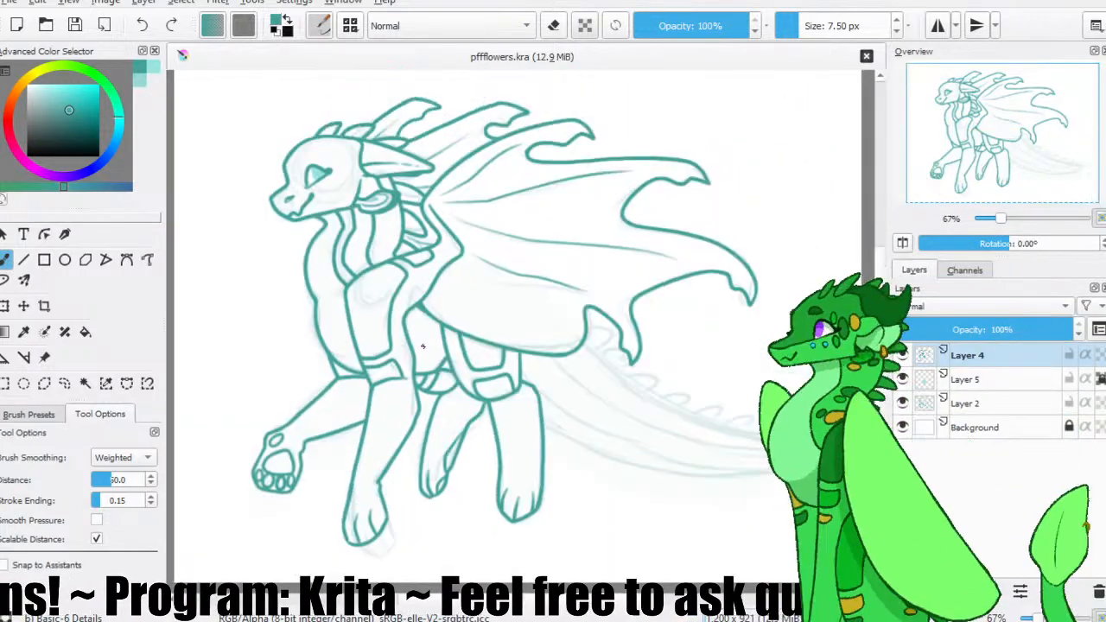
pyautogui.moveTo(425, 355); pyautogui.dragTo(403, 348)
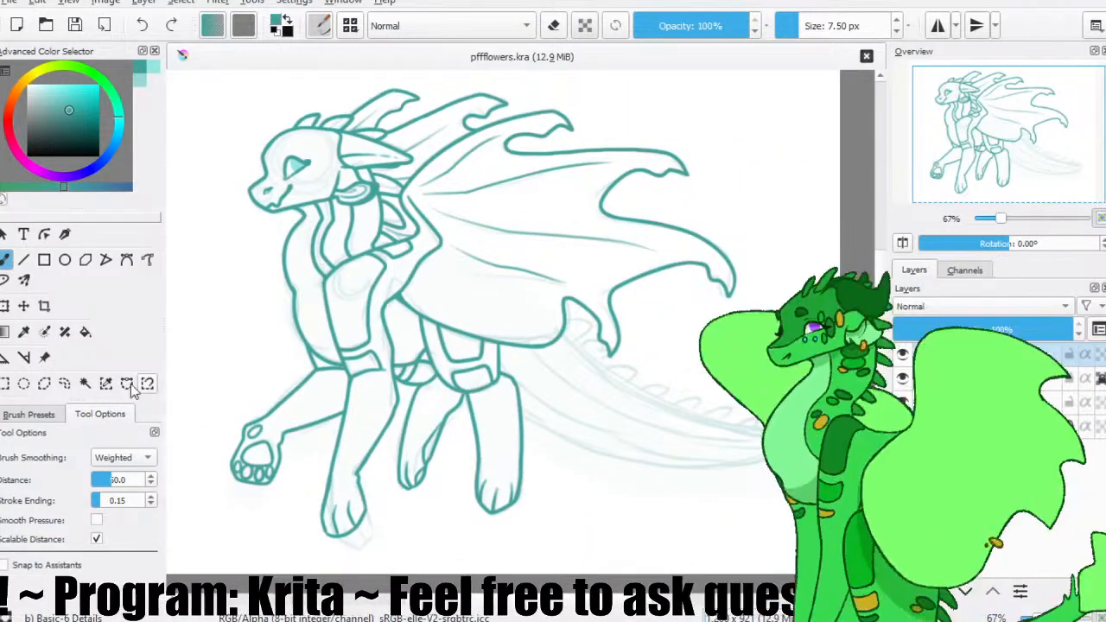
pyautogui.click(88, 387)
pyautogui.click(4, 264)
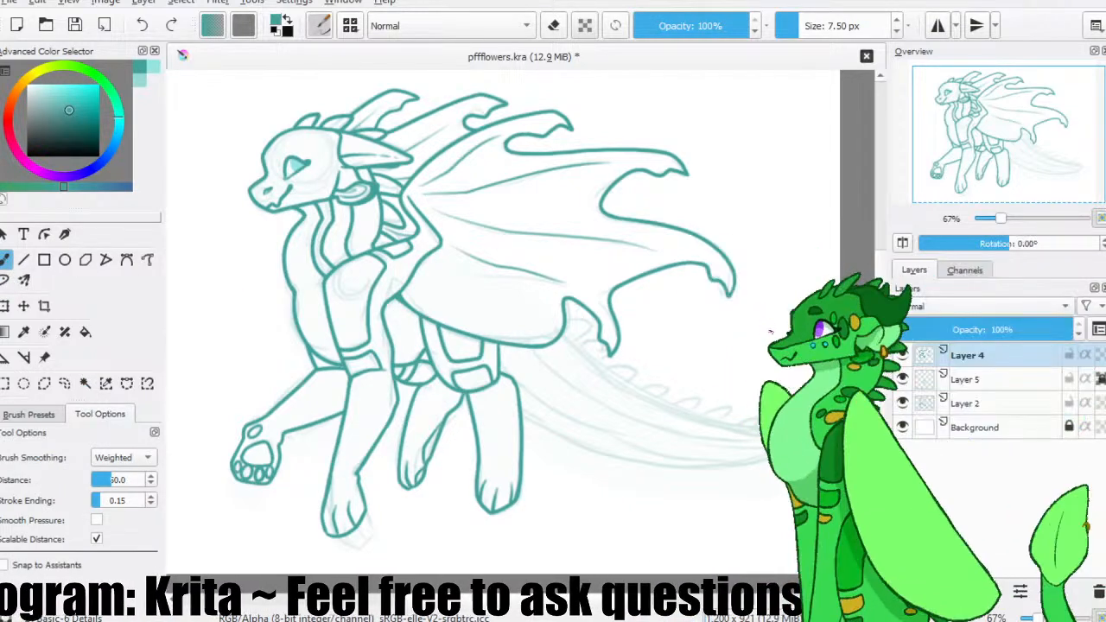
pyautogui.click(901, 244)
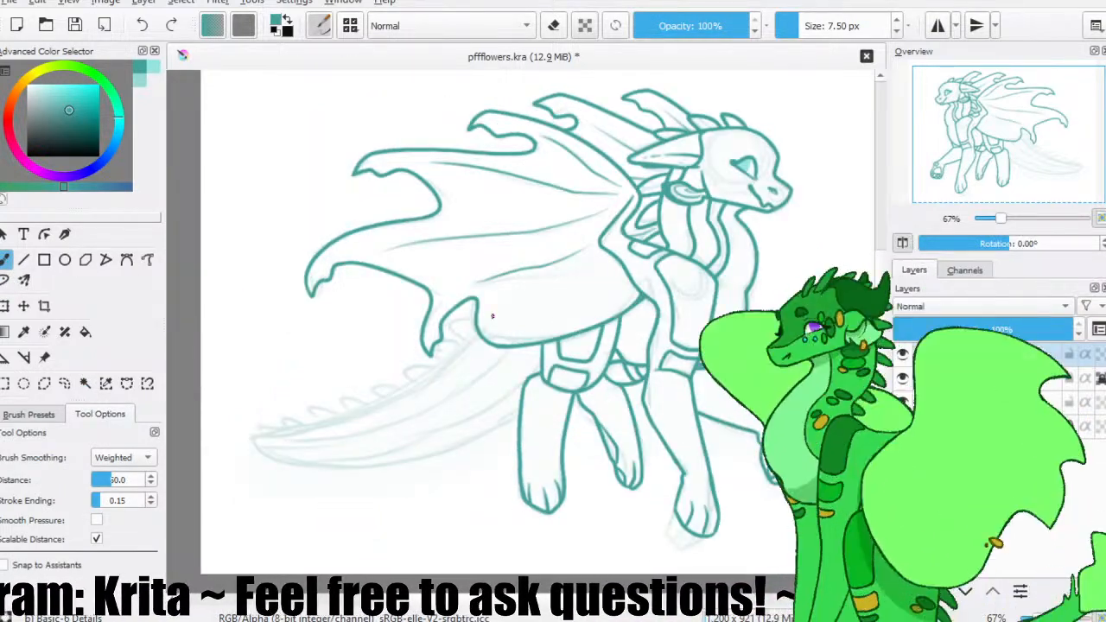
# Try to draw the tail's upper edge as one long curve from the wing's lower edge to the tail tip.
pyautogui.scroll(-1, 533, 294)
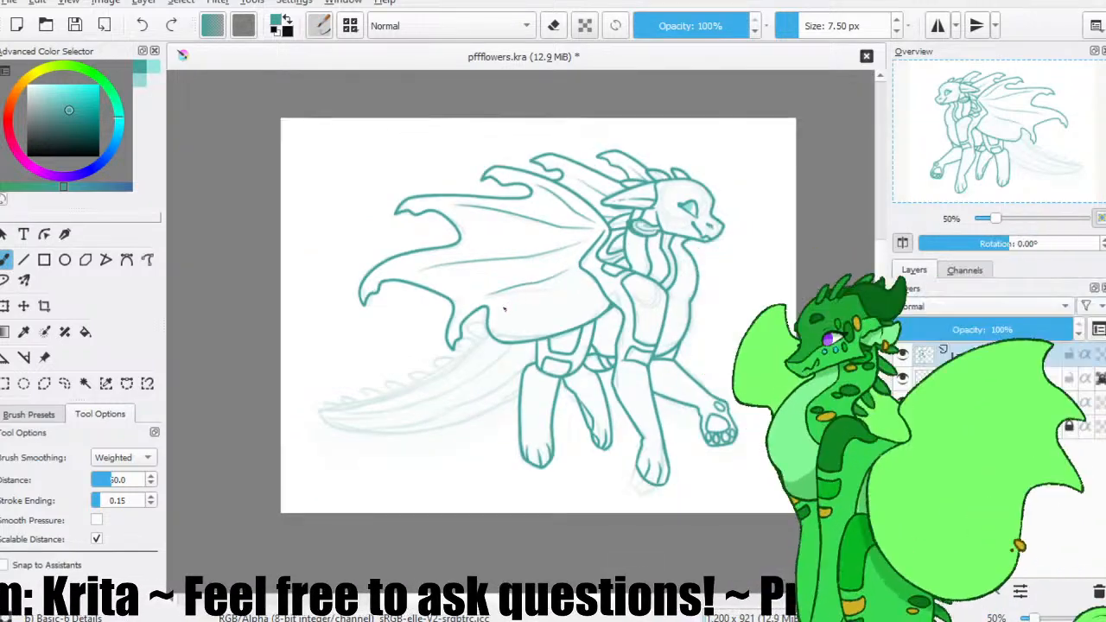
pyautogui.scroll(2, 491, 316)
pyautogui.moveTo(547, 299)
pyautogui.mouseDown()
pyautogui.moveTo(542, 246)
pyautogui.moveTo(158, 449)
pyautogui.mouseUp()
pyautogui.moveTo(400, 311); pyautogui.dragTo(461, 296)
pyautogui.press('-')
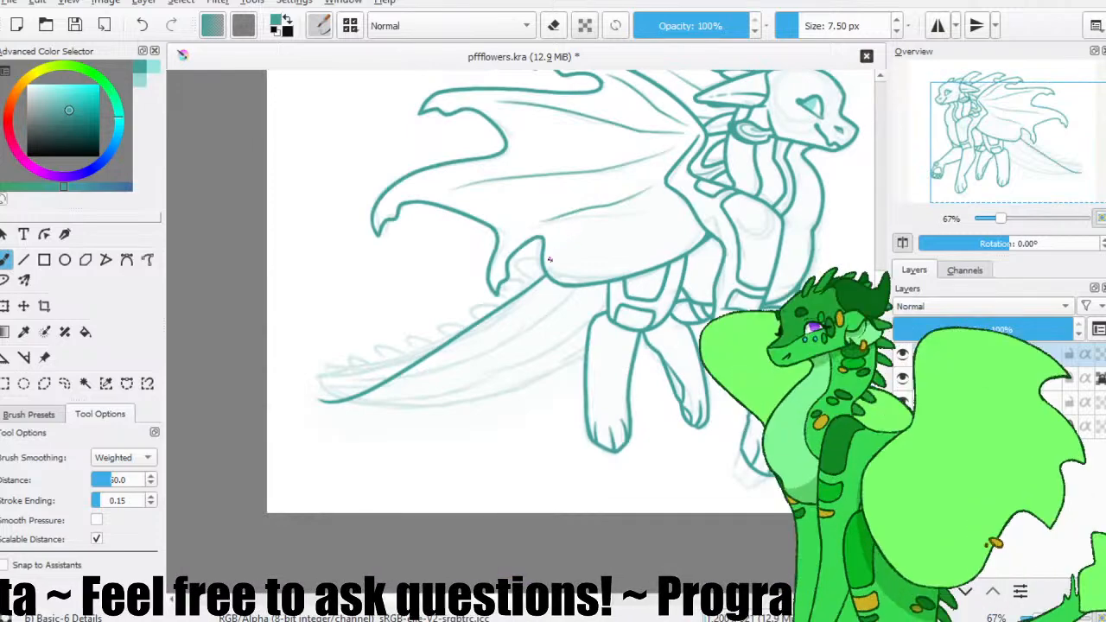
pyautogui.press('+')
pyautogui.hotkey('ctrl', 'z')
pyautogui.moveTo(555, 238)
pyautogui.mouseDown()
pyautogui.moveTo(172, 413)
pyautogui.moveTo(218, 374)
pyautogui.moveTo(213, 404)
pyautogui.mouseUp()
pyautogui.hotkey('ctrl', 'z')
pyautogui.hotkey('ctrl', 'z')
pyautogui.hotkey('ctrl', 'z')
pyautogui.moveTo(552, 235); pyautogui.dragTo(225, 391)
pyautogui.hotkey('ctrl', 'z')
pyautogui.hotkey('ctrl', 'z')
pyautogui.moveTo(560, 249)
pyautogui.mouseDown()
pyautogui.moveTo(210, 387)
pyautogui.moveTo(383, 349)
pyautogui.mouseUp()
pyautogui.hotkey('ctrl', 'z')
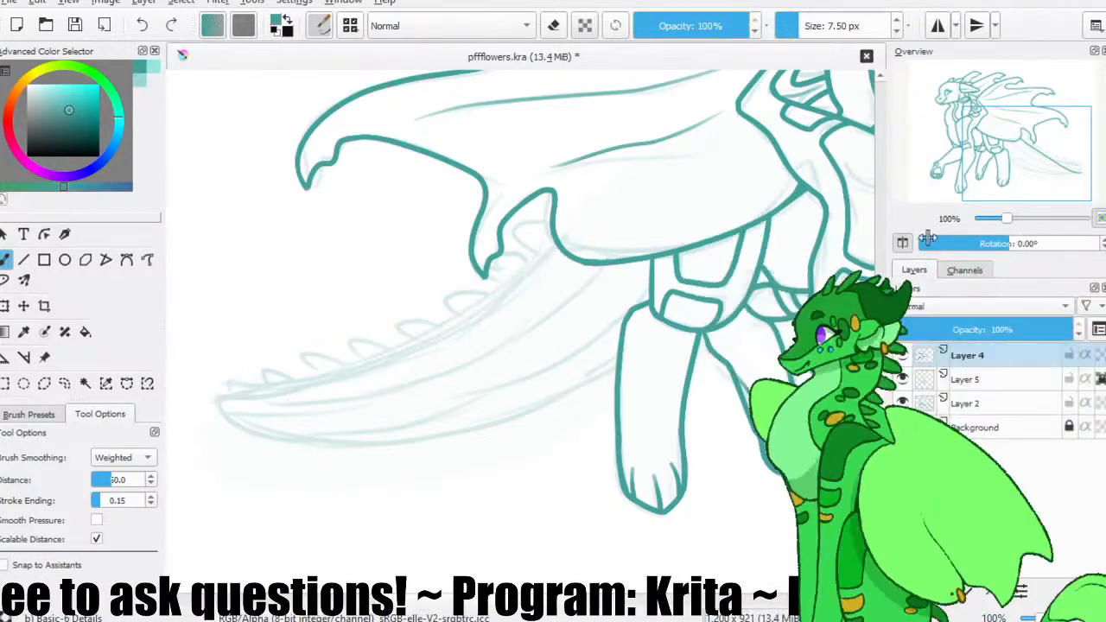
# Rotate the mirrored canvas to 126.60° so the tail points upward, and save the file.
pyautogui.moveTo(934, 240); pyautogui.dragTo(905, 275)
pyautogui.moveTo(590, 243); pyautogui.dragTo(525, 303)
pyautogui.click(75, 25)
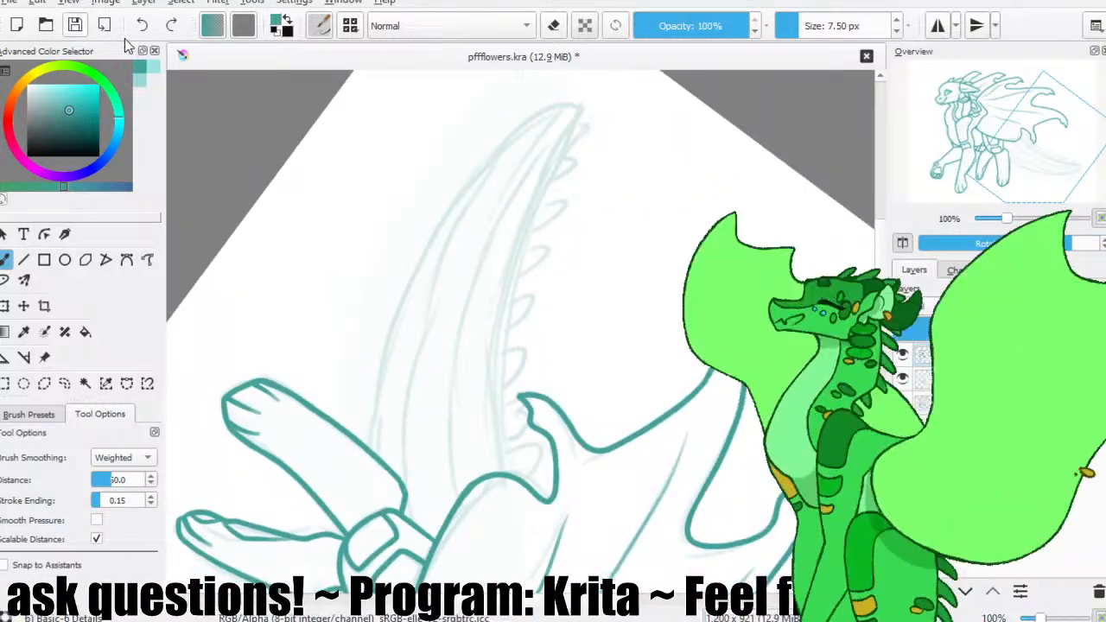
pyautogui.moveTo(488, 225); pyautogui.dragTo(457, 207)
# Draw the tail's long lower edge from its tip down to the near hind leg, redrawing the curve until it follows the sketch.
pyautogui.moveTo(550, 90); pyautogui.dragTo(328, 420)
pyautogui.hotkey('ctrl', 'z')
pyautogui.moveTo(550, 90); pyautogui.dragTo(339, 441)
pyautogui.hotkey('ctrl', 'z')
pyautogui.moveTo(550, 91)
pyautogui.mouseDown()
pyautogui.moveTo(405, 217)
pyautogui.moveTo(346, 437)
pyautogui.mouseUp()
pyautogui.hotkey('ctrl', 'z')
pyautogui.moveTo(551, 90); pyautogui.dragTo(345, 438)
pyautogui.hotkey('ctrl', 'z')
pyautogui.moveTo(557, 88); pyautogui.dragTo(356, 441)
pyautogui.hotkey('ctrl', 'z')
pyautogui.moveTo(547, 87); pyautogui.dragTo(356, 449)
pyautogui.hotkey('ctrl', 'z')
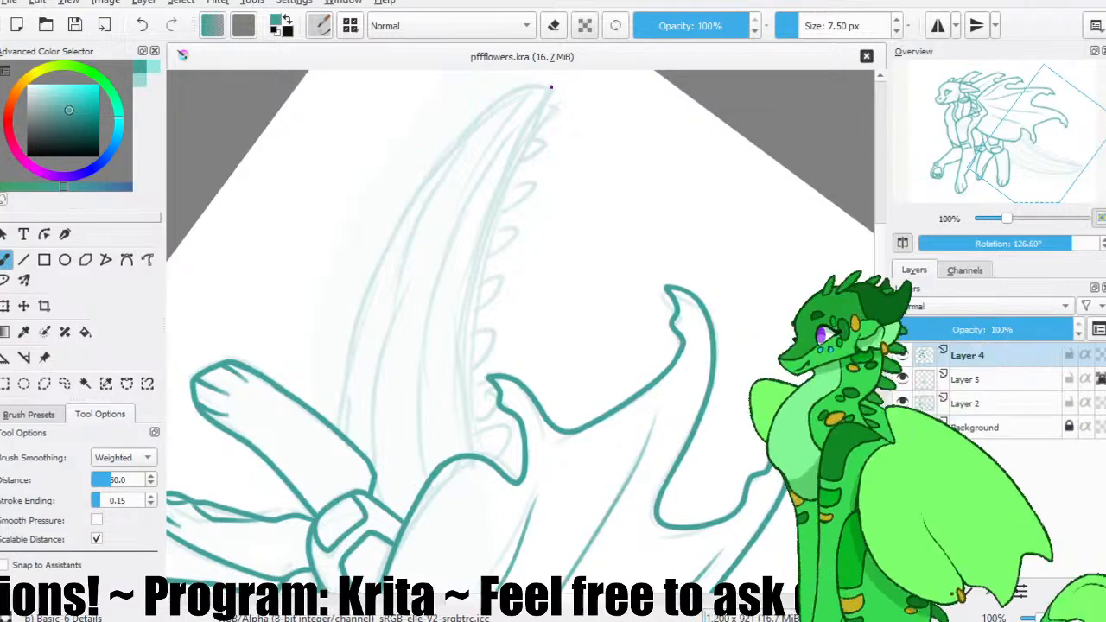
pyautogui.moveTo(553, 86); pyautogui.dragTo(337, 432)
pyautogui.hotkey('ctrl', 'z')
pyautogui.moveTo(547, 87); pyautogui.dragTo(357, 434)
pyautogui.hotkey('ctrl', 'z')
pyautogui.moveTo(548, 88); pyautogui.dragTo(354, 436)
pyautogui.hotkey('ctrl', 'z')
pyautogui.moveTo(548, 90); pyautogui.dragTo(350, 437)
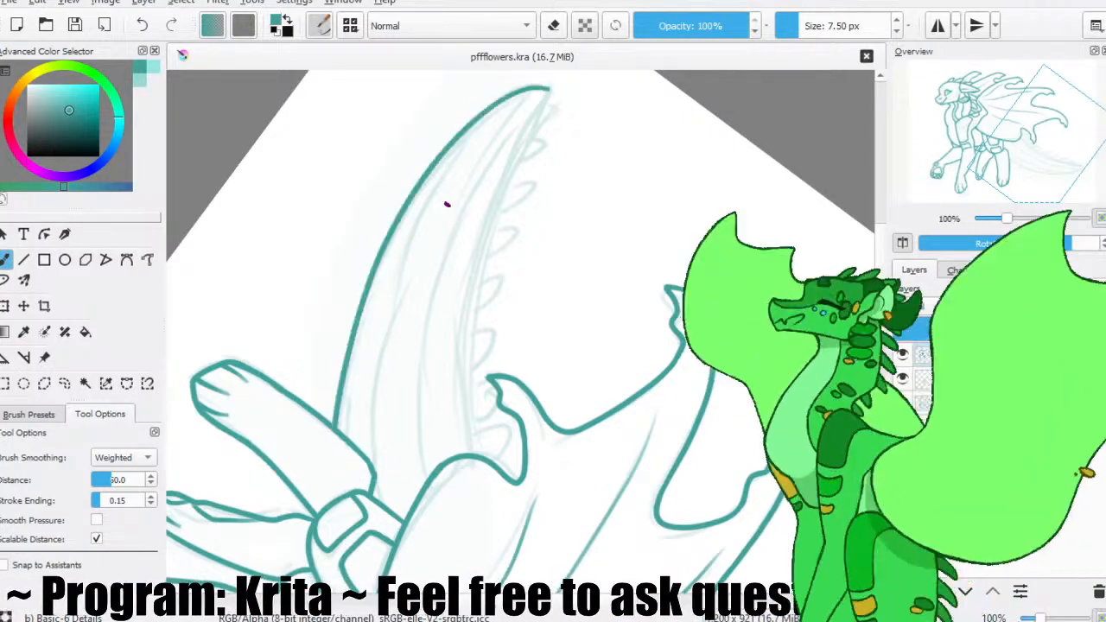
# Draw the tail's upper edge and two long inner stripe lines, redrawing the second until it curves cleanly, and save the file.
pyautogui.hotkey('ctrl', 'z')
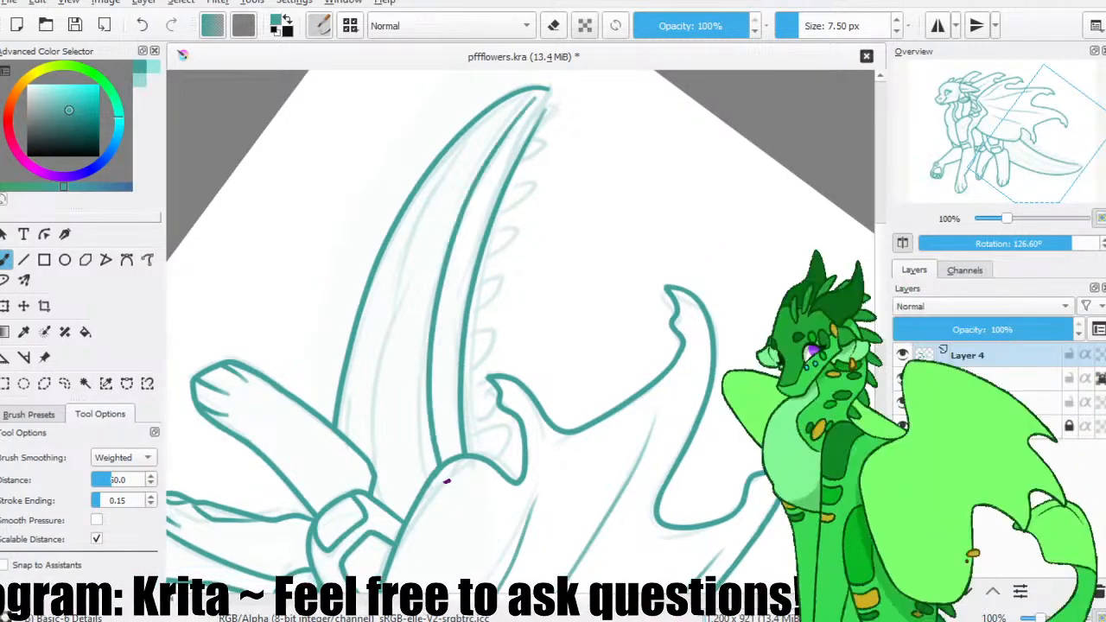
pyautogui.moveTo(473, 128); pyautogui.dragTo(406, 505)
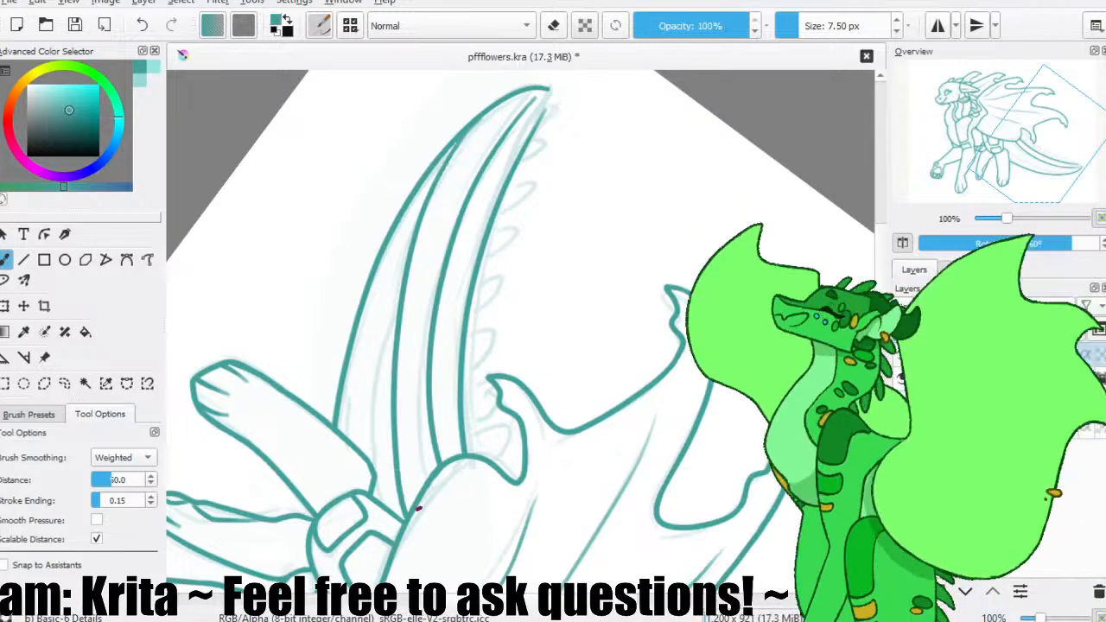
pyautogui.hotkey('ctrl', 'z')
pyautogui.moveTo(452, 145); pyautogui.dragTo(385, 504)
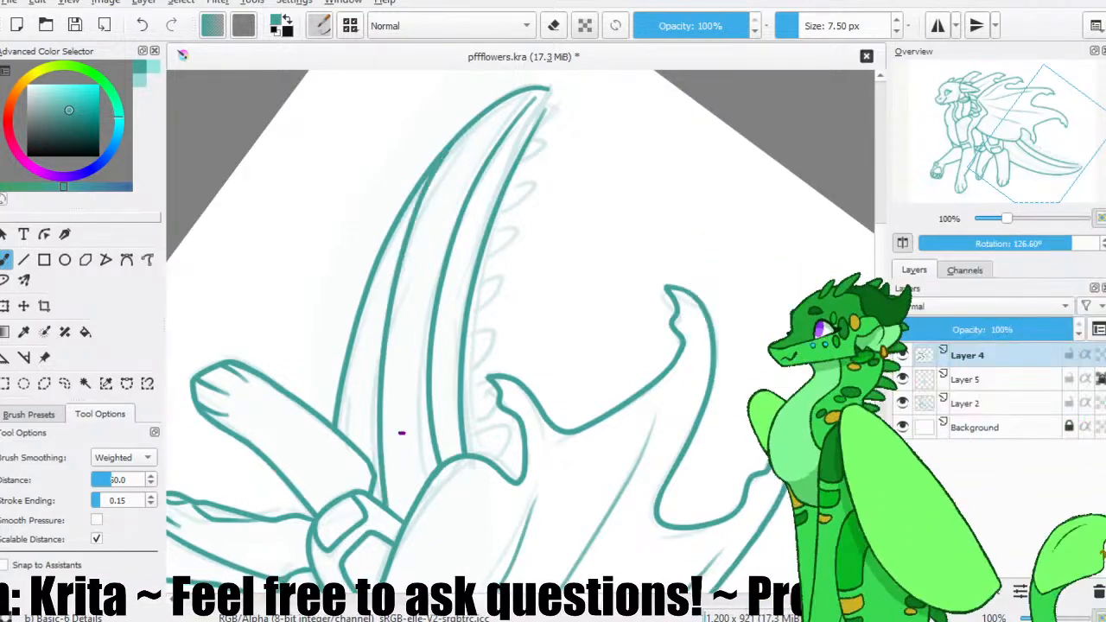
pyautogui.hotkey('ctrl', 'z')
pyautogui.moveTo(481, 121); pyautogui.dragTo(379, 506)
pyautogui.hotkey('ctrl', 'z')
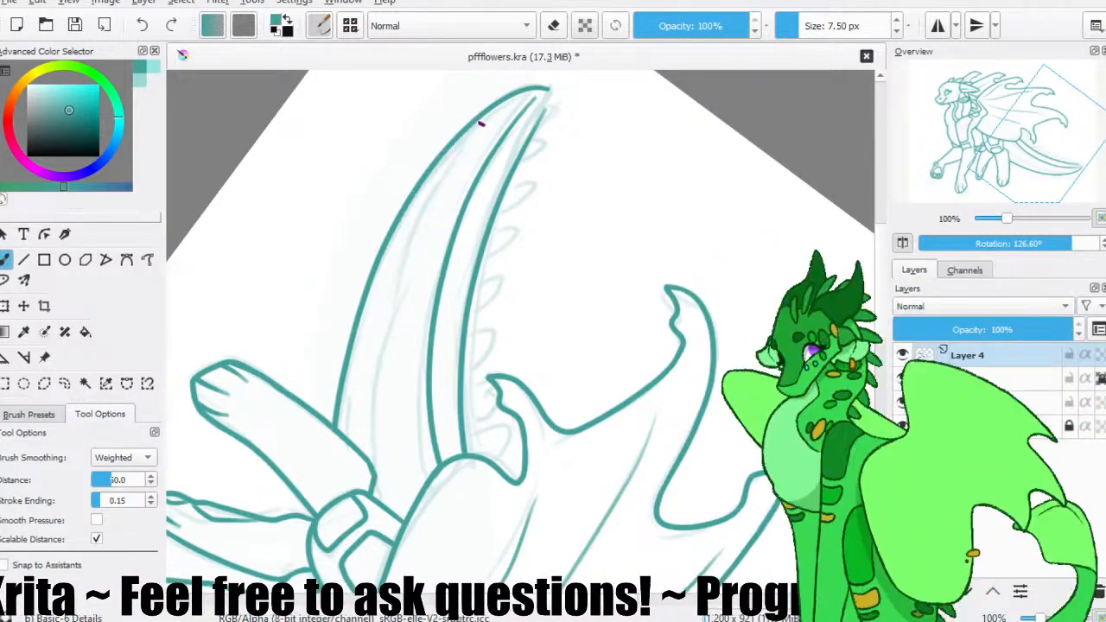
pyautogui.moveTo(497, 102); pyautogui.dragTo(388, 403)
pyautogui.hotkey('ctrl', 'z')
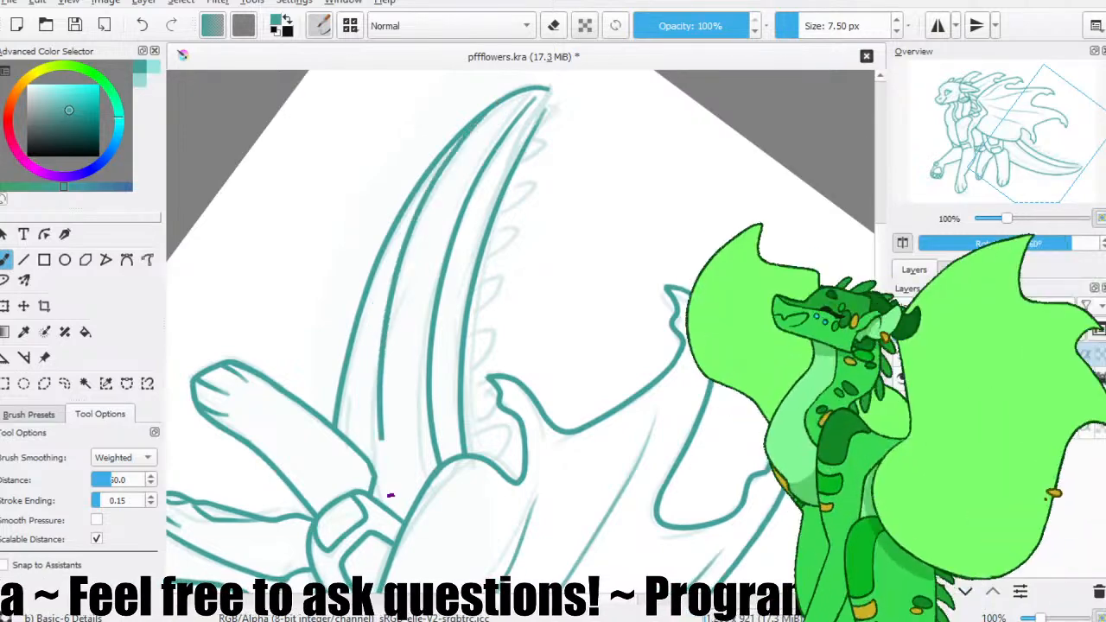
pyautogui.hotkey('ctrl', 'z')
pyautogui.moveTo(504, 100); pyautogui.dragTo(398, 518)
pyautogui.hotkey('ctrl', 'z')
pyautogui.moveTo(506, 100)
pyautogui.mouseDown()
pyautogui.moveTo(437, 191)
pyautogui.moveTo(399, 511)
pyautogui.mouseUp()
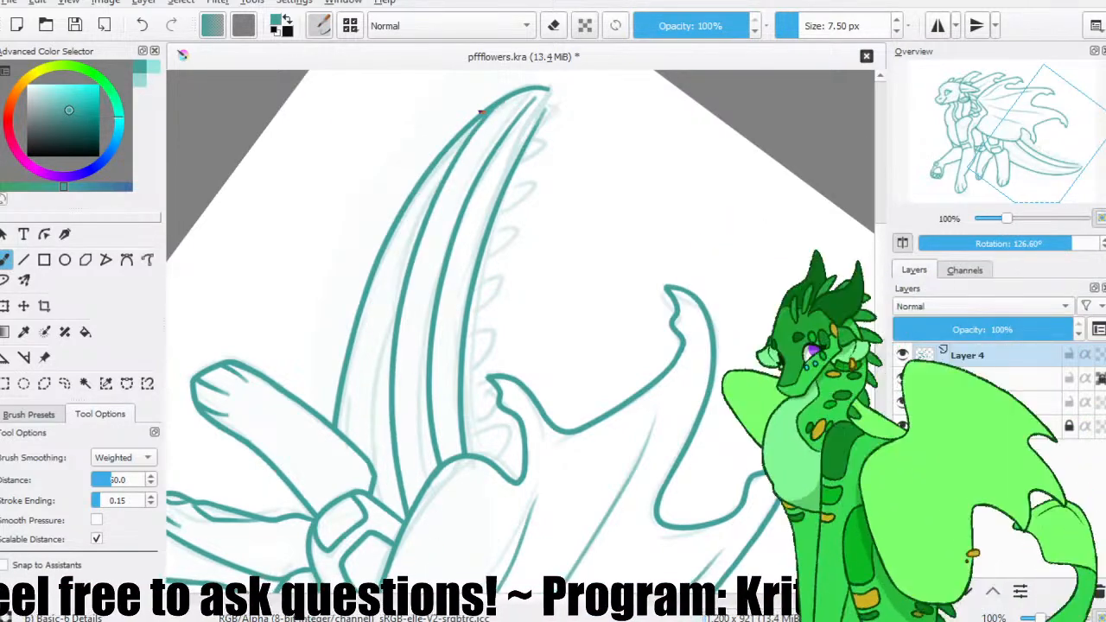
pyautogui.hotkey('ctrl', 's')
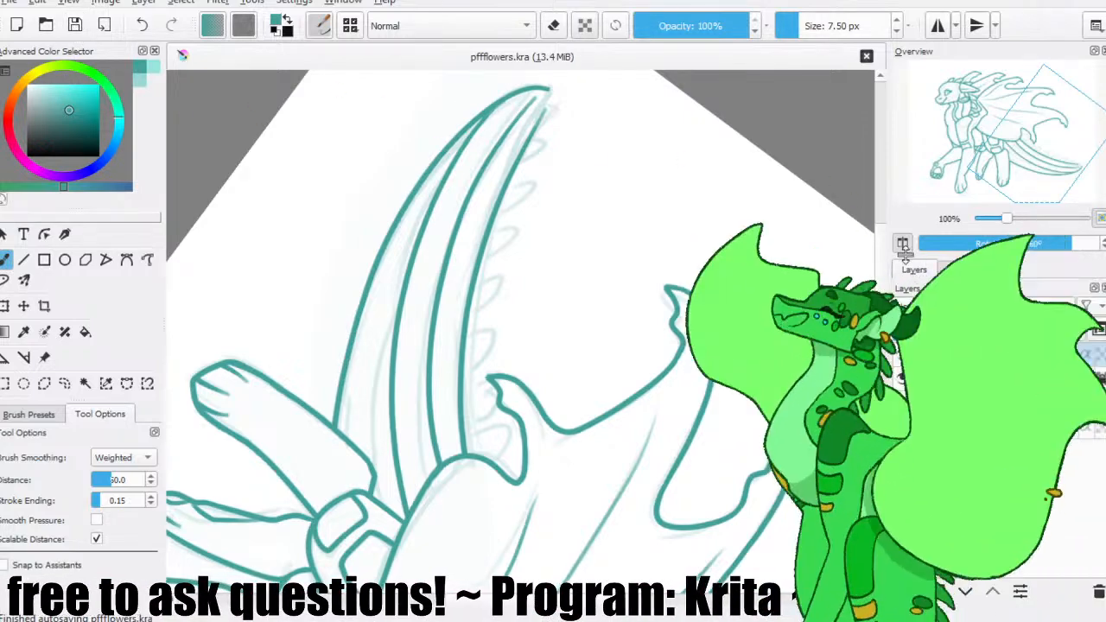
# Draw a third long inner stripe line inside the tail beside its outer edge, redrawing the curve until it runs cleanly.
pyautogui.press('m')
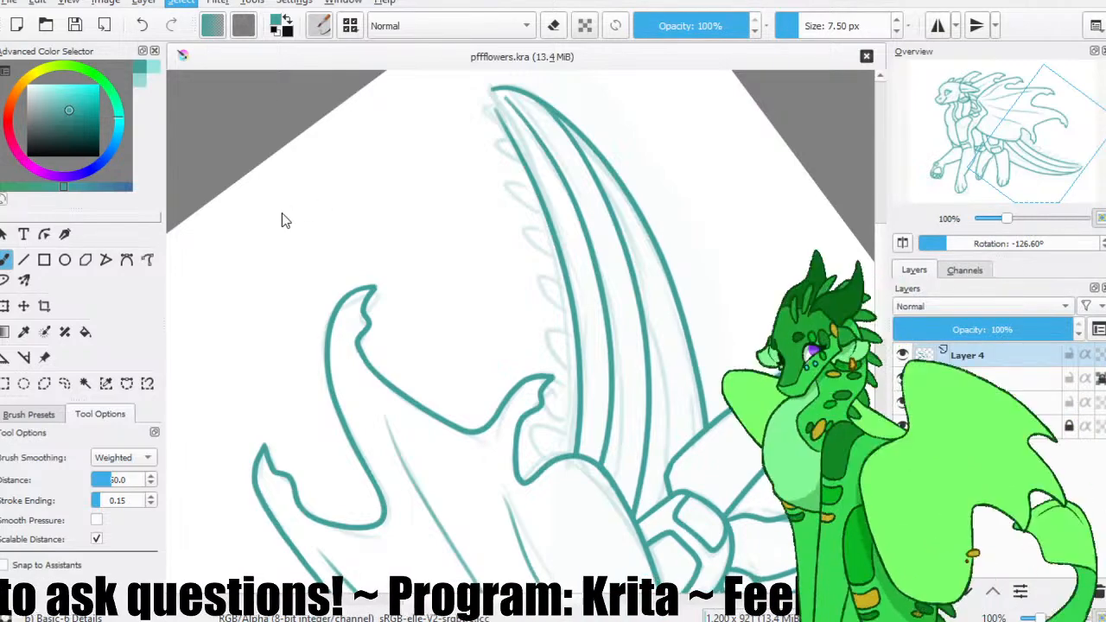
pyautogui.press('m')
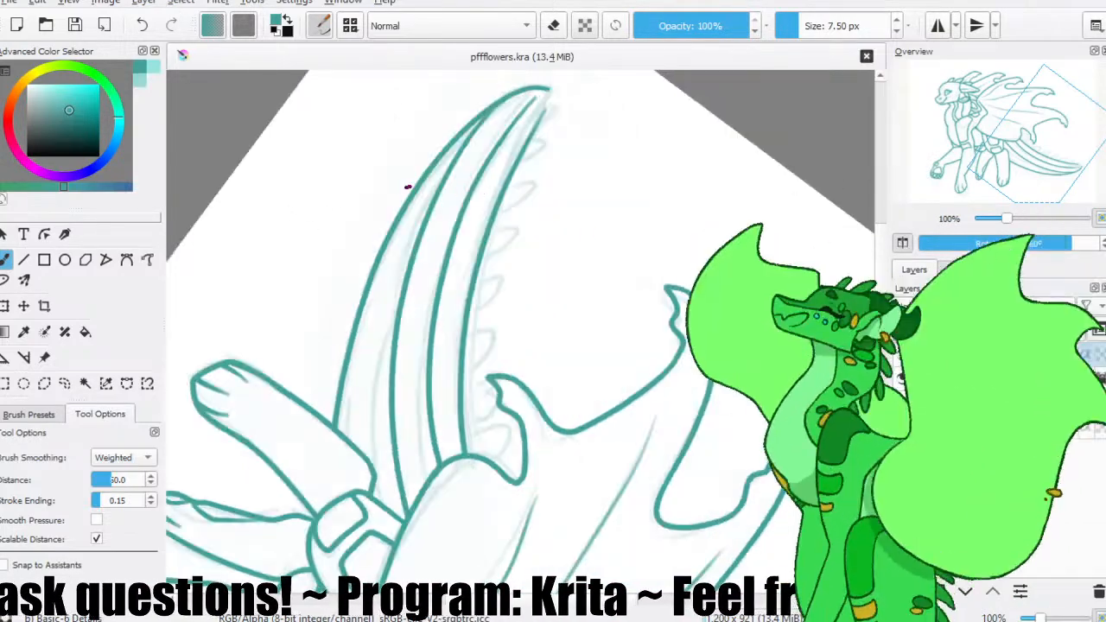
pyautogui.moveTo(458, 146); pyautogui.dragTo(382, 516)
pyautogui.hotkey('ctrl', 'z')
pyautogui.moveTo(458, 144); pyautogui.dragTo(374, 495)
pyautogui.hotkey('ctrl', 'z')
pyautogui.moveTo(459, 137); pyautogui.dragTo(373, 483)
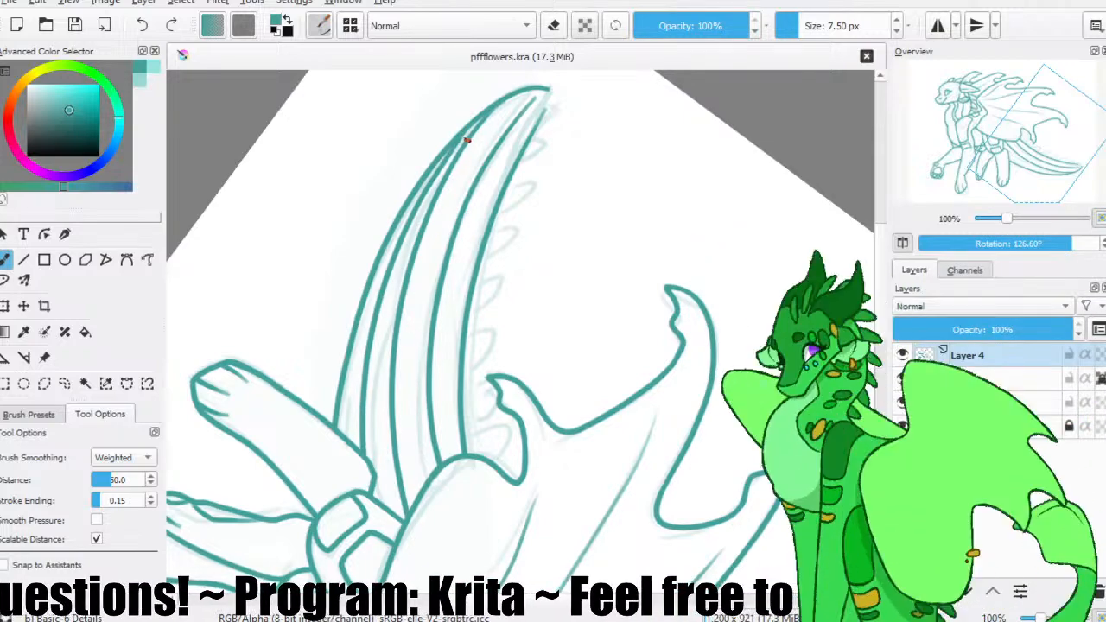
pyautogui.hotkey('ctrl', 'z')
pyautogui.moveTo(459, 143); pyautogui.dragTo(378, 503)
pyautogui.hotkey('ctrl', 'z')
pyautogui.moveTo(463, 138)
pyautogui.mouseDown()
pyautogui.moveTo(389, 297)
pyautogui.moveTo(384, 506)
pyautogui.mouseUp()
pyautogui.hotkey('ctrl', 'z')
pyautogui.moveTo(455, 136); pyautogui.dragTo(380, 510)
pyautogui.hotkey('ctrl', 'z')
pyautogui.moveTo(460, 138); pyautogui.dragTo(384, 508)
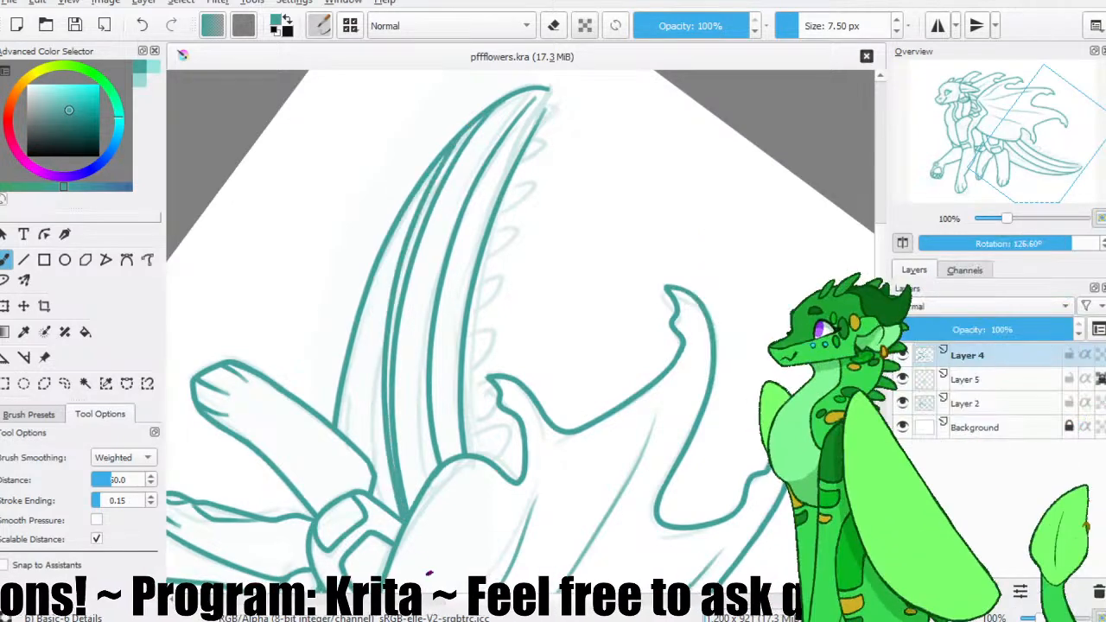
pyautogui.hotkey('ctrl', 'z')
pyautogui.moveTo(455, 142); pyautogui.dragTo(380, 501)
pyautogui.hotkey('ctrl', 'z')
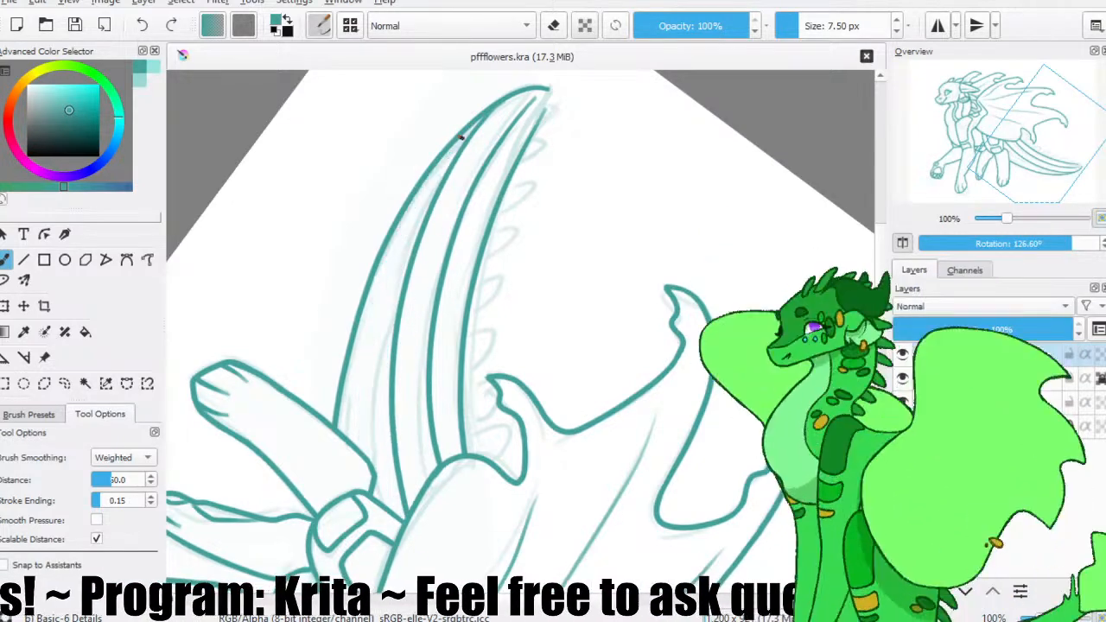
pyautogui.moveTo(458, 140); pyautogui.dragTo(383, 501)
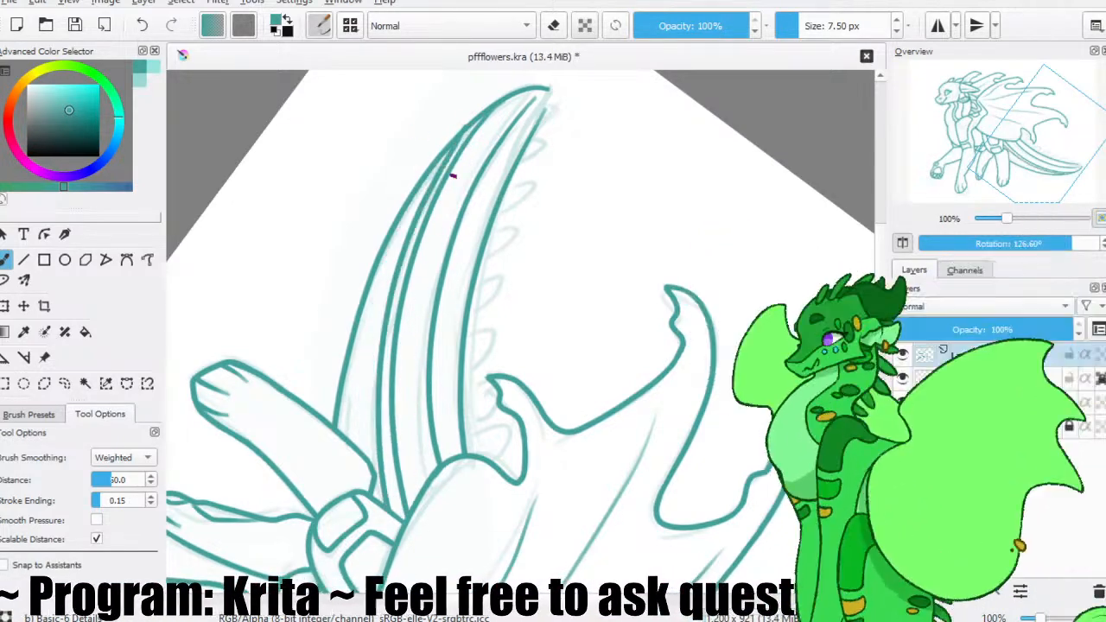
# Unmirror the canvas, reset its rotation to 0°, and close the tail tip with a short rounded line joining both edges.
pyautogui.press('m')
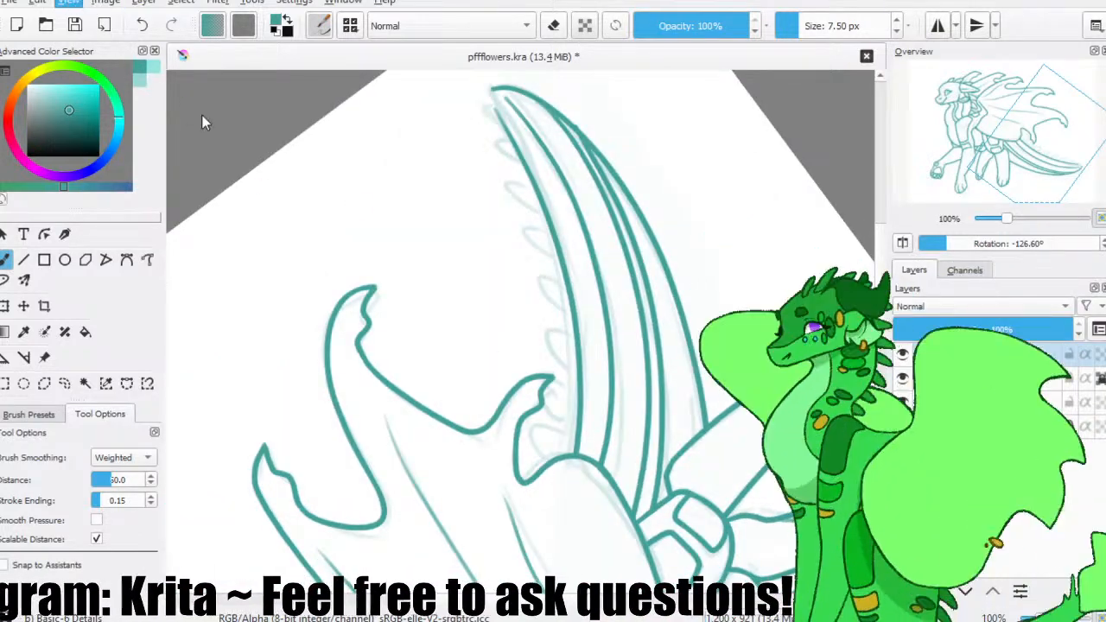
pyautogui.press('5')
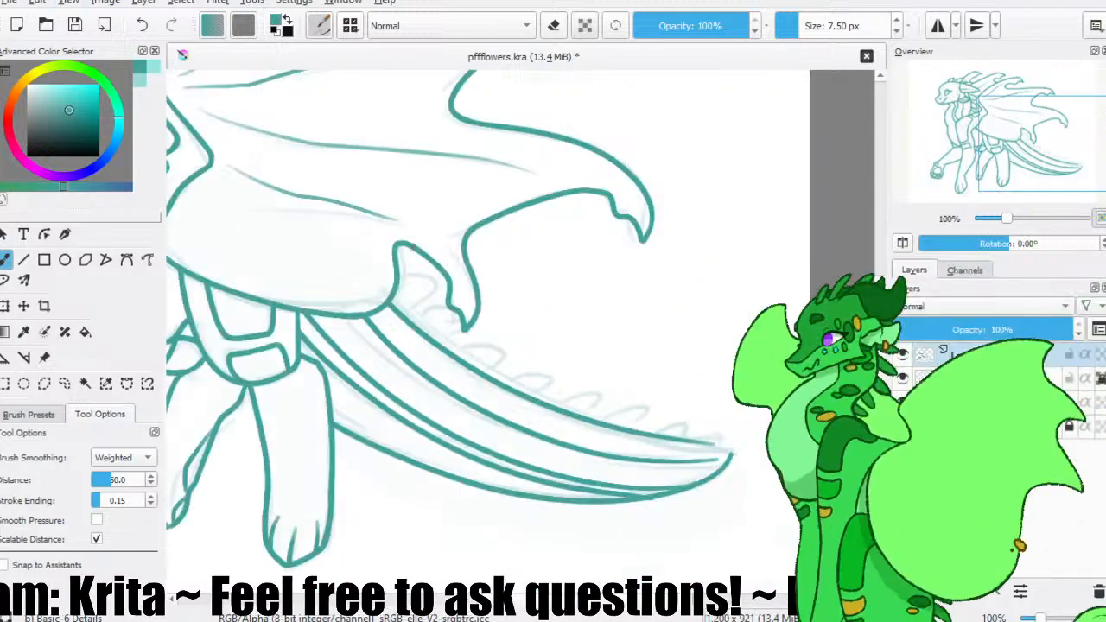
pyautogui.scroll(3, 724, 445)
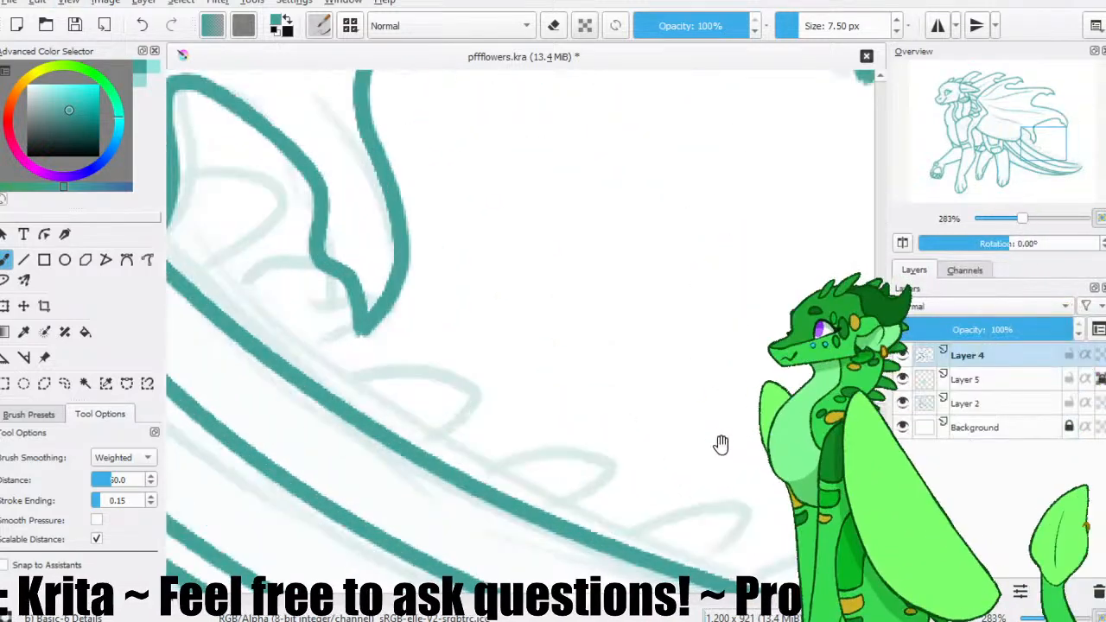
pyautogui.moveTo(698, 432); pyautogui.dragTo(534, 181)
pyautogui.moveTo(667, 361); pyautogui.dragTo(478, 266)
pyautogui.press('/')
pyautogui.moveTo(540, 474); pyautogui.dragTo(529, 476)
pyautogui.press('/')
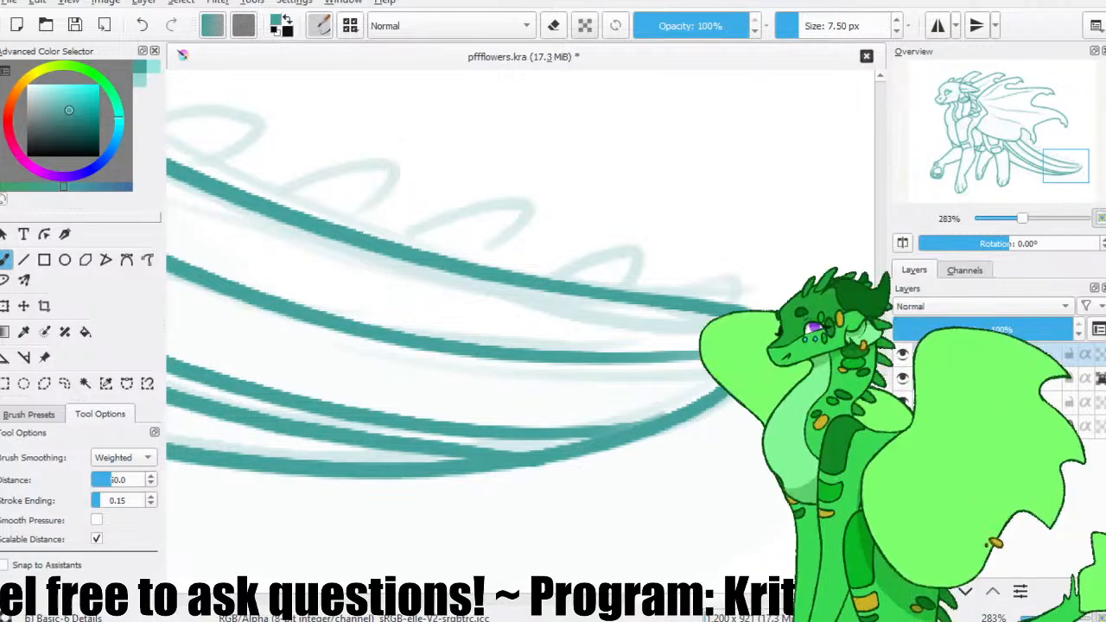
# Mirror the canvas and draw the first two spikes on the tail's upper edge, right behind the wing's lower tip.
pyautogui.hotkey('ctrl', '-')
pyautogui.hotkey('ctrl', '-')
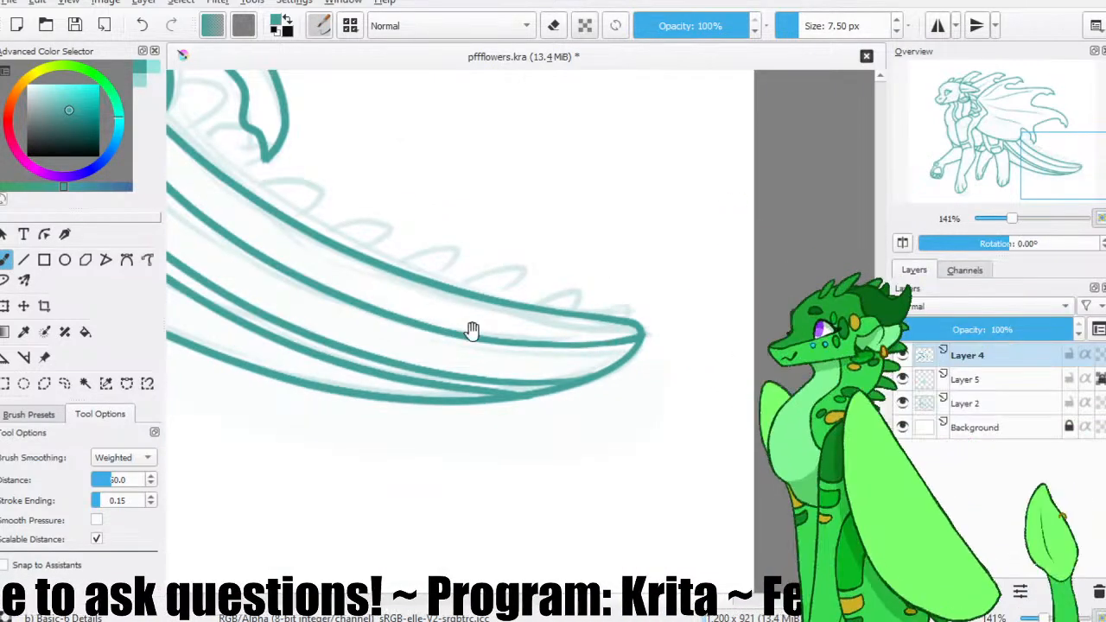
pyautogui.moveTo(346, 303); pyautogui.dragTo(487, 376)
pyautogui.click(85, 383)
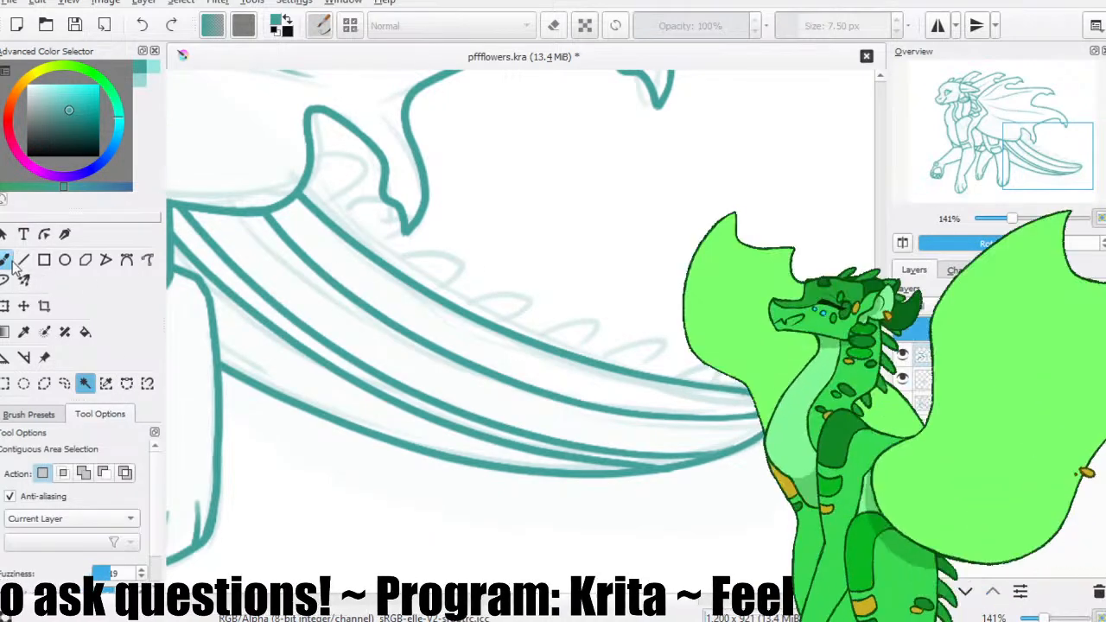
pyautogui.click(6, 260)
pyautogui.press('m')
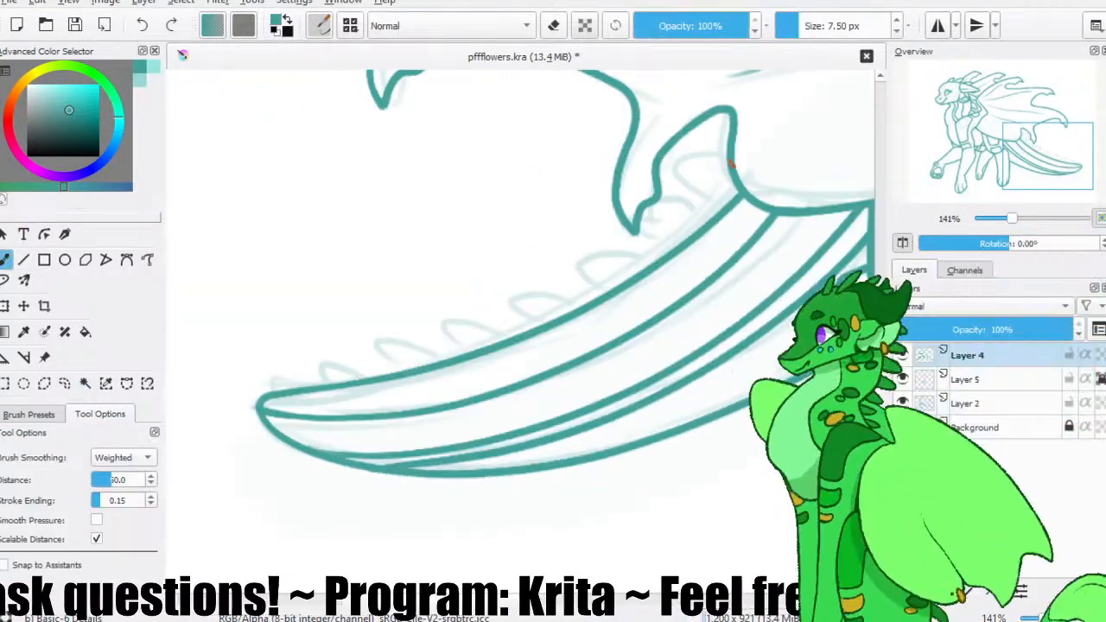
pyautogui.moveTo(732, 204); pyautogui.dragTo(635, 210)
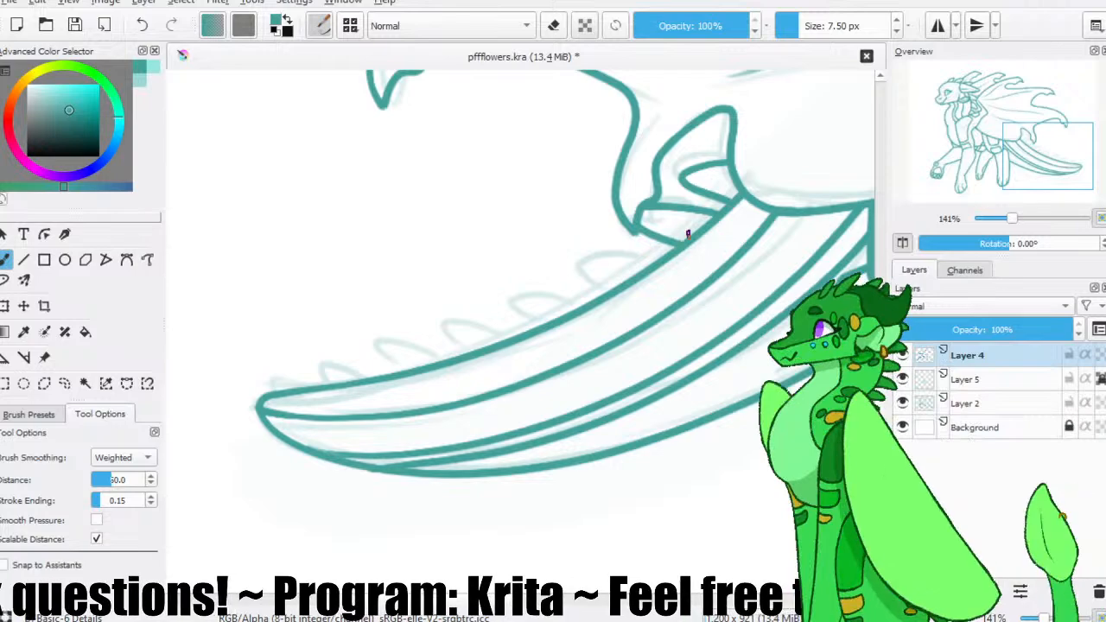
pyautogui.moveTo(717, 225); pyautogui.dragTo(631, 217)
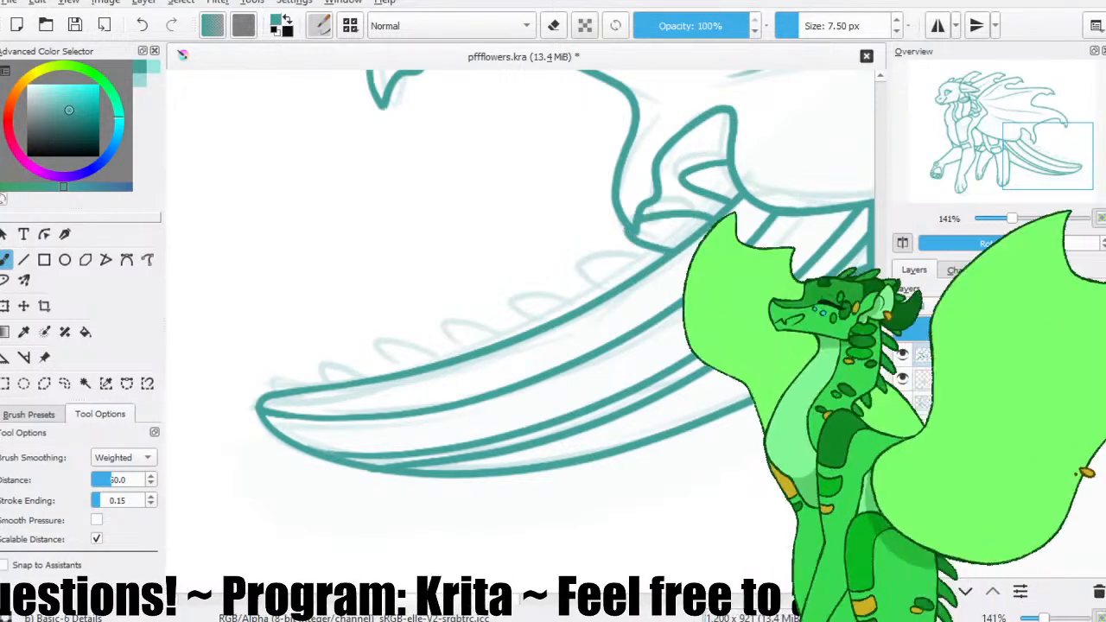
pyautogui.moveTo(721, 219)
pyautogui.mouseDown()
pyautogui.moveTo(636, 219)
pyautogui.moveTo(680, 245)
pyautogui.mouseUp()
pyautogui.moveTo(672, 261); pyautogui.dragTo(707, 246)
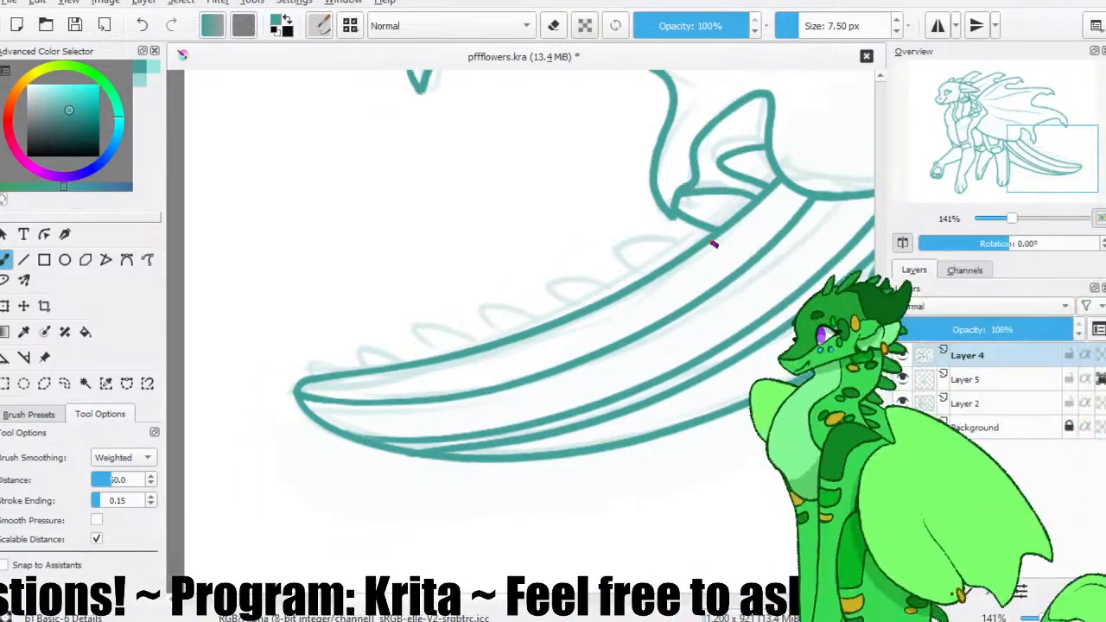
pyautogui.moveTo(675, 207); pyautogui.dragTo(743, 201)
# Draw the remaining spikes along the tail's upper edge toward its tip, redrawing uneven ones, and unmirror the canvas.
pyautogui.moveTo(678, 256)
pyautogui.mouseDown()
pyautogui.moveTo(627, 239)
pyautogui.moveTo(643, 275)
pyautogui.moveTo(620, 244)
pyautogui.moveTo(646, 278)
pyautogui.moveTo(696, 240)
pyautogui.moveTo(616, 278)
pyautogui.moveTo(584, 251)
pyautogui.mouseUp()
pyautogui.hotkey('ctrl', 'z')
pyautogui.hotkey('ctrl', 'z')
pyautogui.hotkey('ctrl', 'z')
pyautogui.moveTo(594, 294)
pyautogui.mouseDown()
pyautogui.moveTo(501, 286)
pyautogui.moveTo(632, 291)
pyautogui.moveTo(570, 283)
pyautogui.moveTo(580, 306)
pyautogui.moveTo(599, 297)
pyautogui.moveTo(575, 282)
pyautogui.moveTo(583, 312)
pyautogui.moveTo(601, 308)
pyautogui.moveTo(544, 315)
pyautogui.moveTo(595, 308)
pyautogui.moveTo(593, 300)
pyautogui.moveTo(575, 317)
pyautogui.moveTo(597, 306)
pyautogui.moveTo(523, 285)
pyautogui.moveTo(585, 322)
pyautogui.moveTo(603, 307)
pyautogui.moveTo(511, 309)
pyautogui.mouseUp()
pyautogui.hotkey('ctrl', 'z')
pyautogui.hotkey('ctrl', 'z')
pyautogui.hotkey('ctrl', 'z')
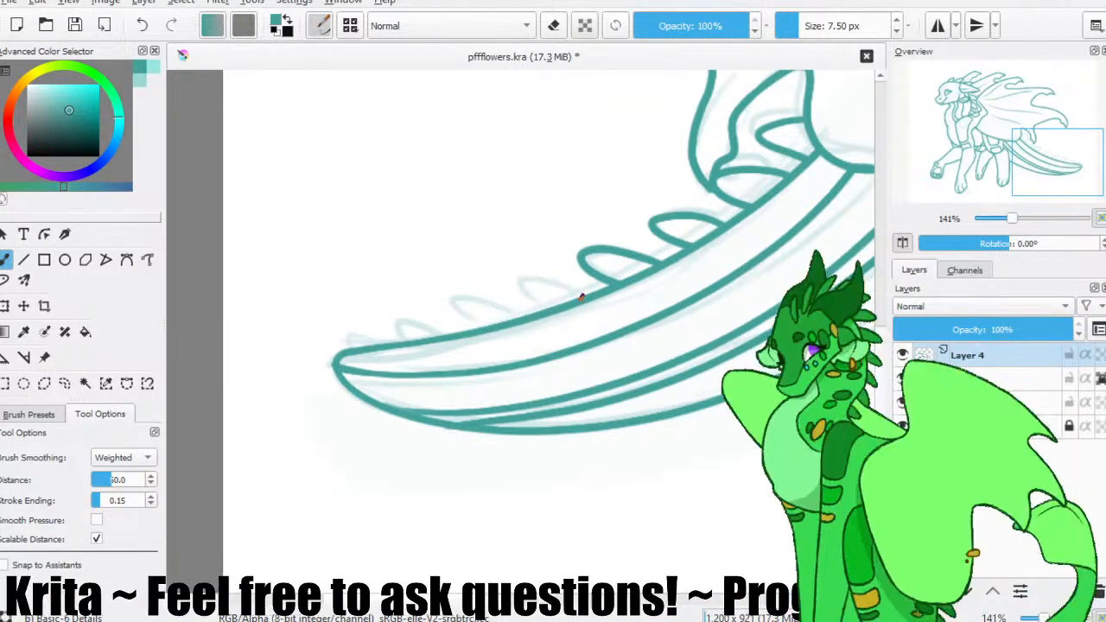
pyautogui.moveTo(590, 298)
pyautogui.mouseDown()
pyautogui.moveTo(515, 288)
pyautogui.moveTo(642, 345)
pyautogui.mouseUp()
pyautogui.click(902, 244)
pyautogui.moveTo(585, 319); pyautogui.dragTo(681, 371)
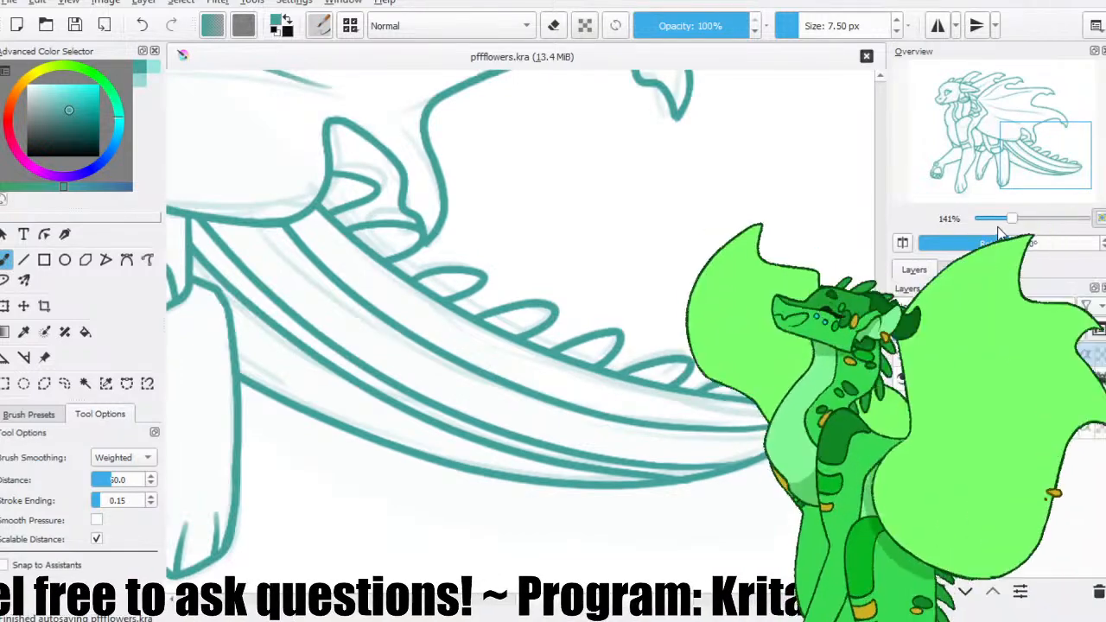
# Save the file, hide the Layer 2 sketch, and test the outline by contiguously selecting the area around the character before clearing the selection.
pyautogui.press('-')
pyautogui.press('-')
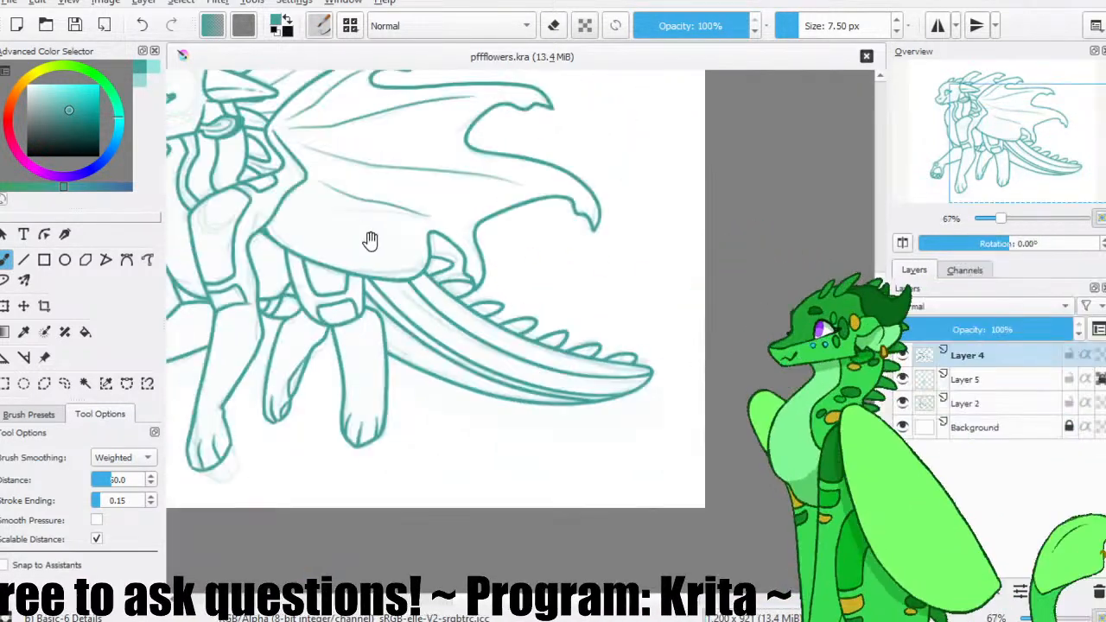
pyautogui.moveTo(351, 235); pyautogui.dragTo(467, 288)
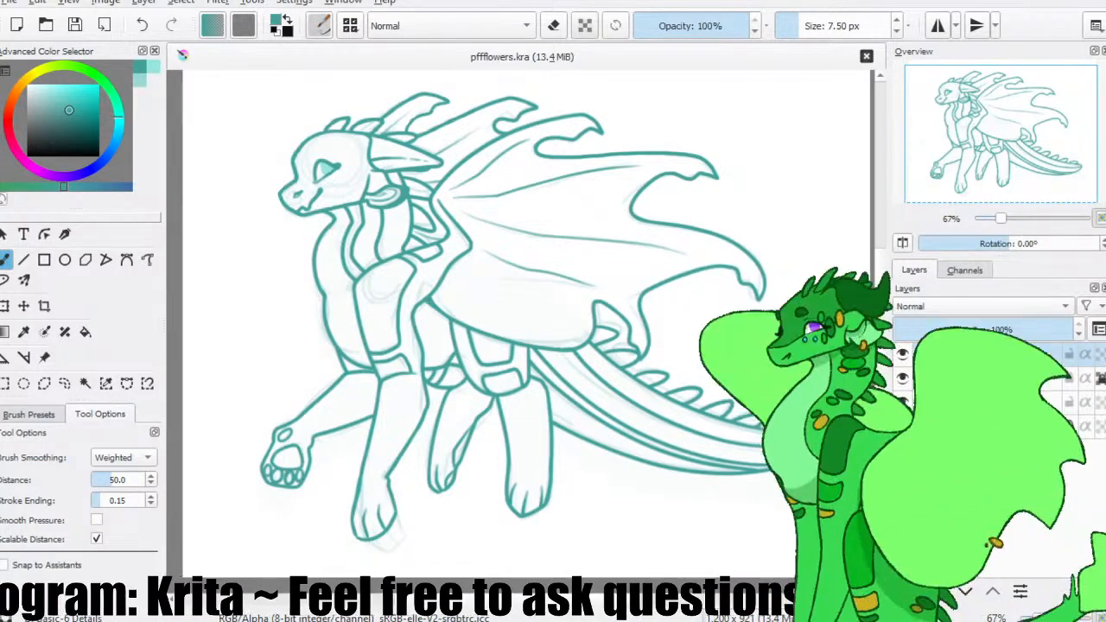
pyautogui.click(66, 21)
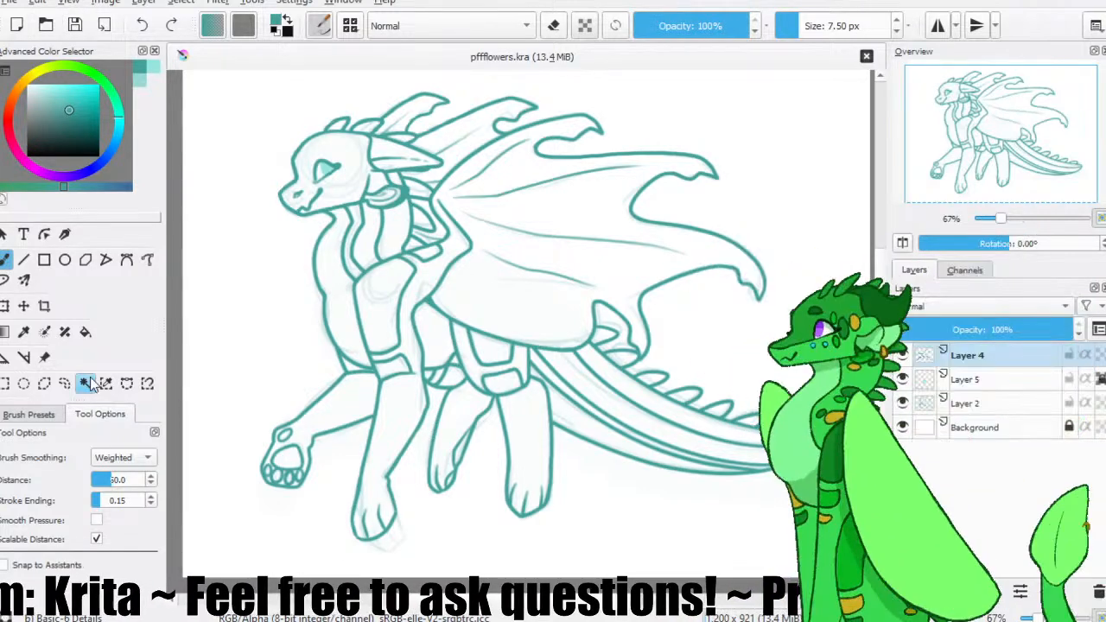
pyautogui.click(85, 383)
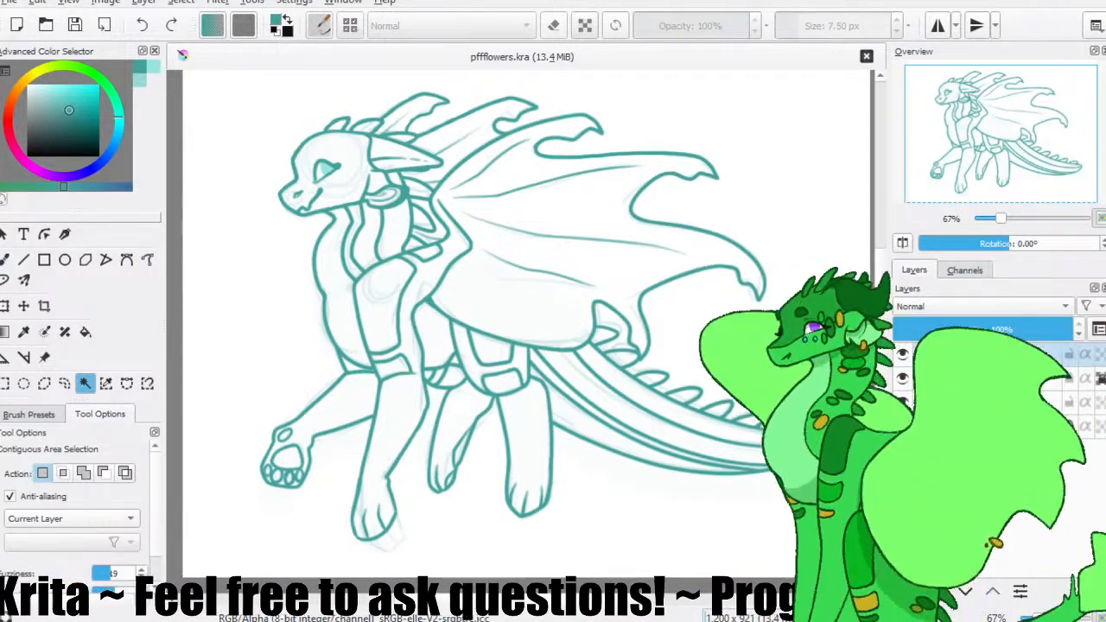
pyautogui.click(724, 372)
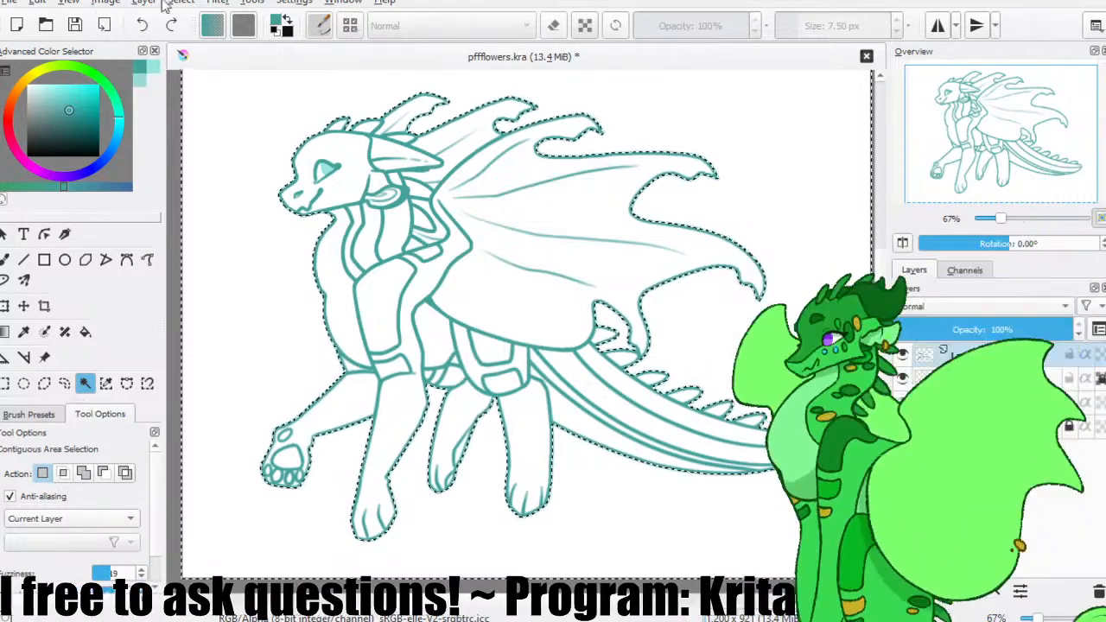
pyautogui.hotkey('ctrl', 'shift', 'a')
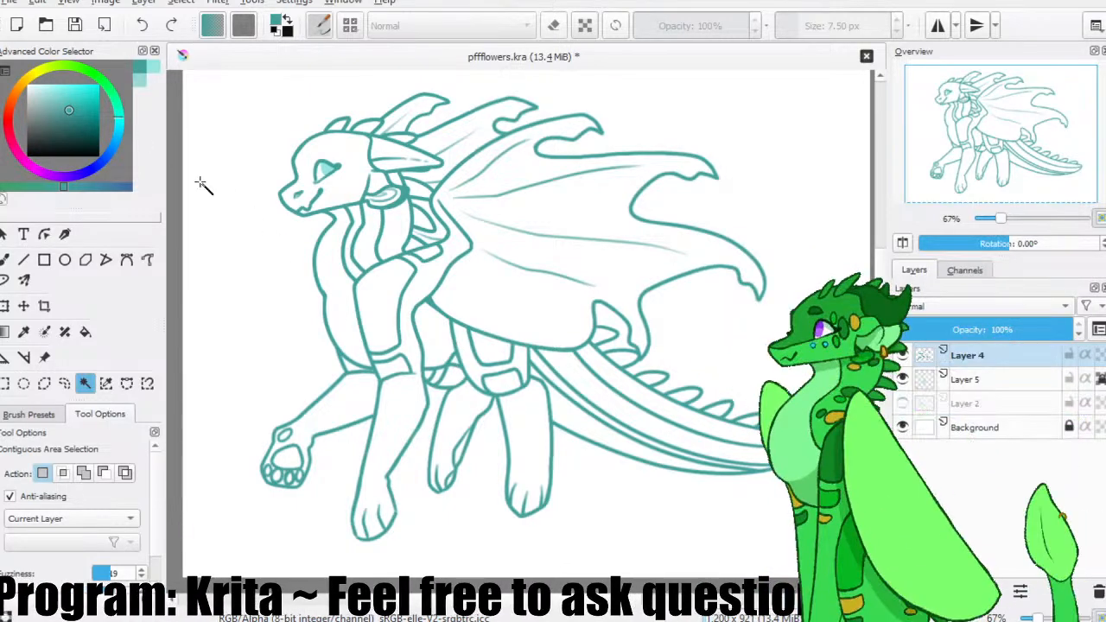
# Add a new paint layer beneath Layer 5 and choose the Basic-5 Size brush at 40 px.
pyautogui.click(968, 380)
pyautogui.click(904, 592)
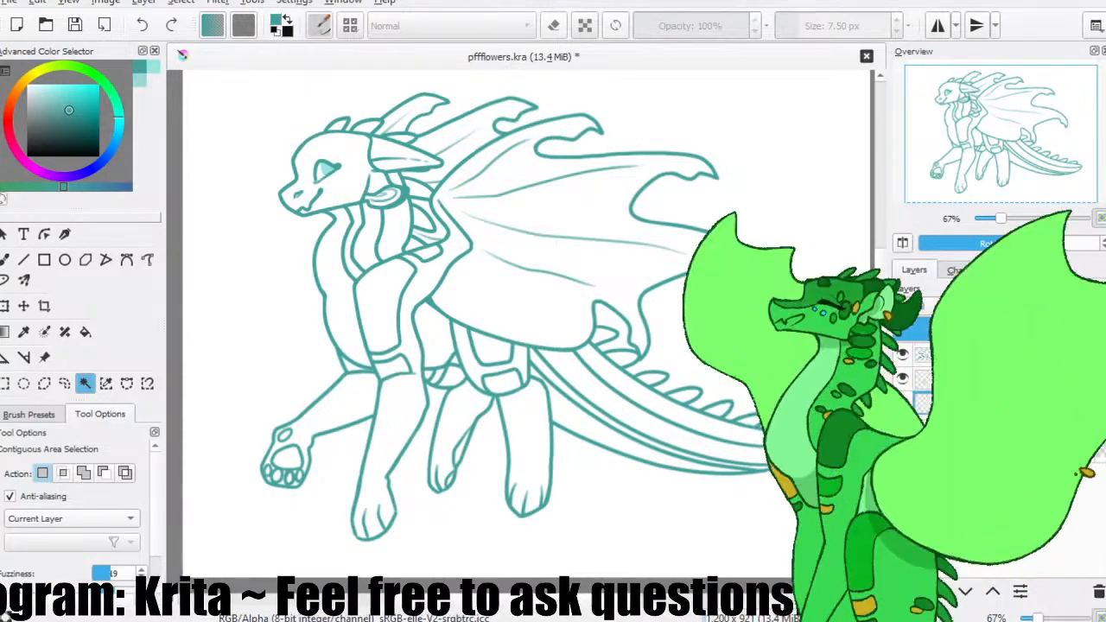
pyautogui.click(5, 260)
pyautogui.click(47, 415)
pyautogui.click(86, 482)
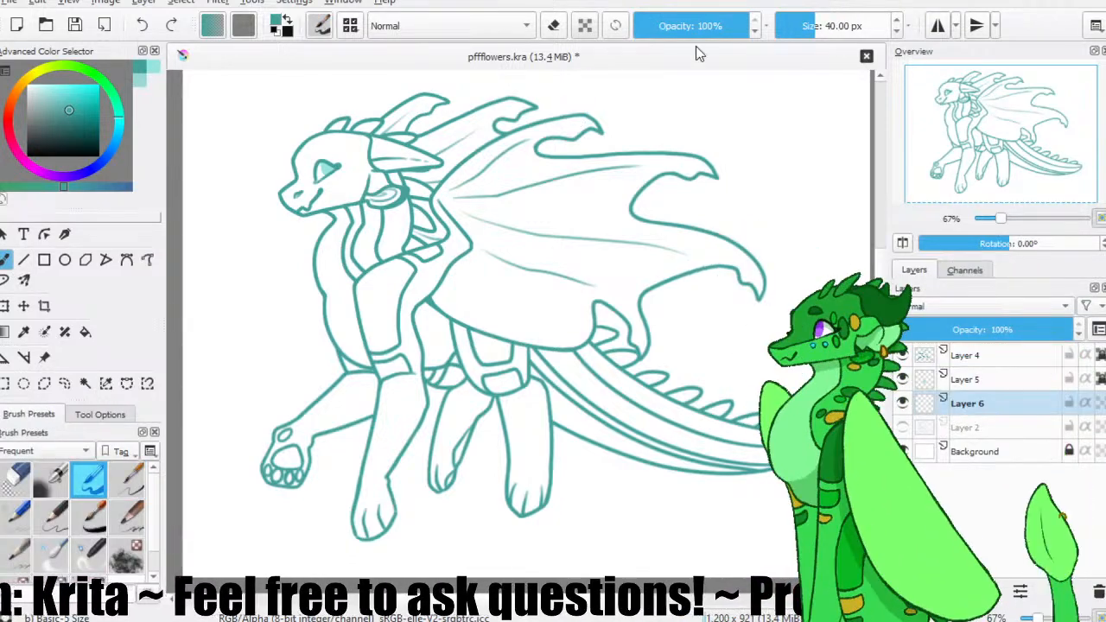
# Fill the whole character silhouette with flat muted teal on Layer 6, lock the layer's alpha, and save the file.
pyautogui.moveTo(298, 212)
pyautogui.mouseDown()
pyautogui.moveTo(457, 104)
pyautogui.moveTo(354, 294)
pyautogui.moveTo(613, 144)
pyautogui.moveTo(328, 353)
pyautogui.moveTo(693, 172)
pyautogui.moveTo(407, 482)
pyautogui.moveTo(658, 331)
pyautogui.moveTo(608, 404)
pyautogui.moveTo(751, 365)
pyautogui.moveTo(790, 449)
pyautogui.moveTo(647, 416)
pyautogui.mouseUp()
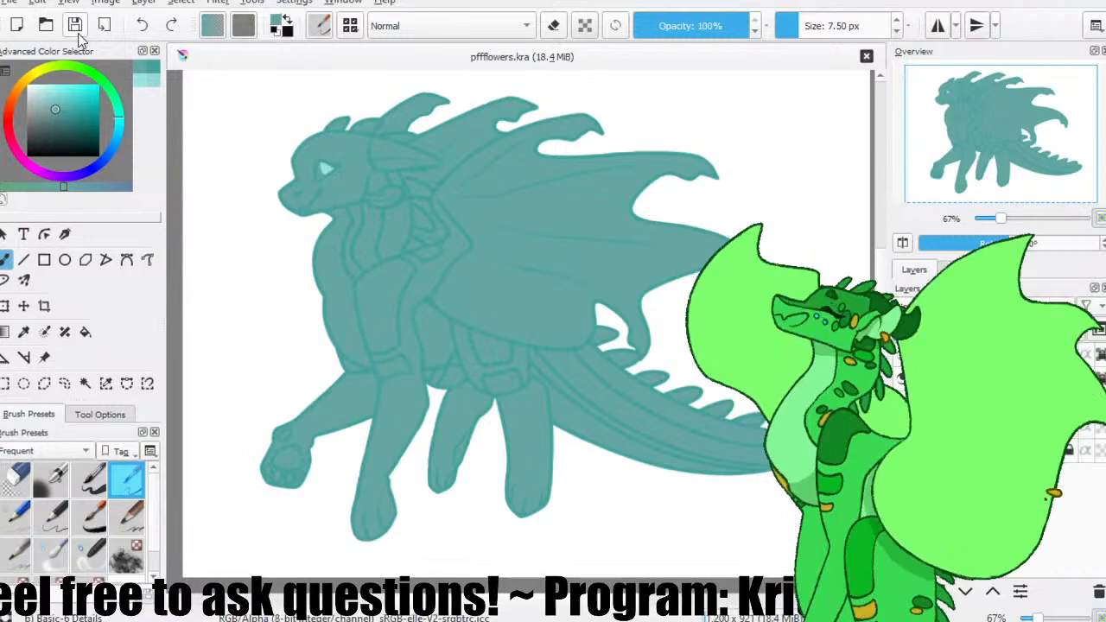
pyautogui.click(1091, 404)
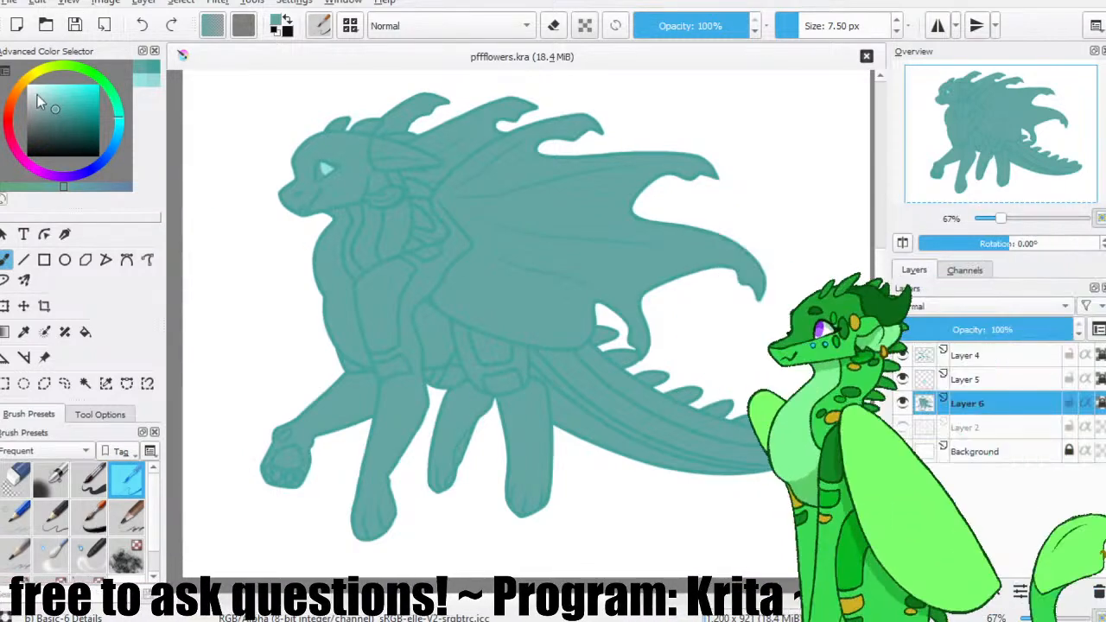
pyautogui.click(70, 33)
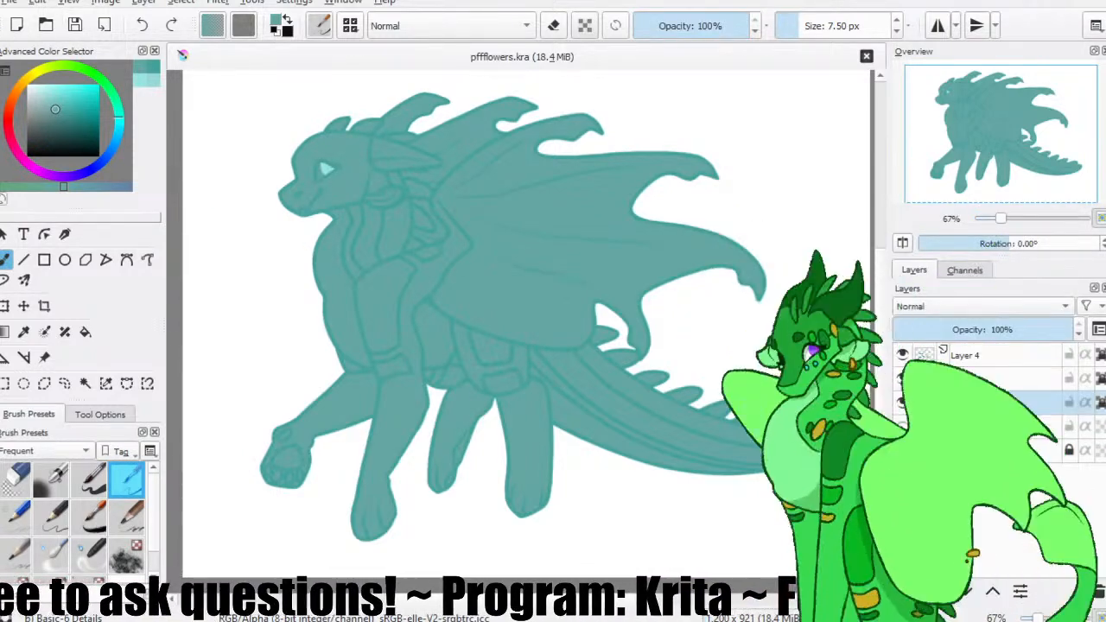
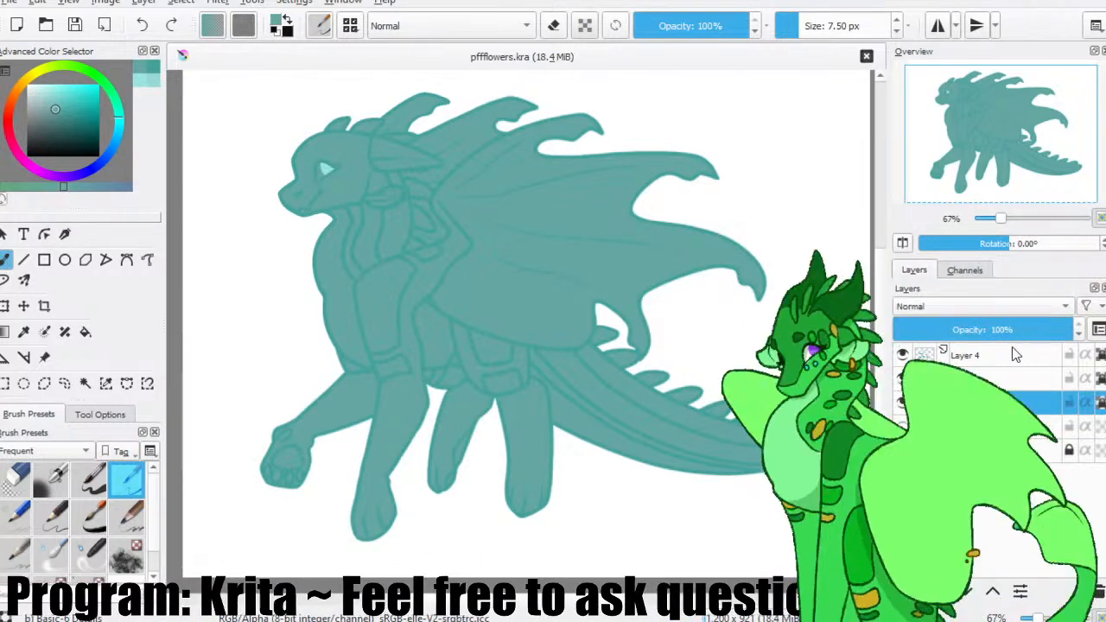
# Recolour the alpha-locked line art on Layer 4 black using the Basic-5 Size brush at 376.06 px.
pyautogui.click(89, 477)
pyautogui.click(861, 23)
pyautogui.moveTo(861, 24); pyautogui.dragTo(863, 24)
pyautogui.moveTo(80, 143); pyautogui.dragTo(165, 200)
pyautogui.moveTo(371, 138)
pyautogui.mouseDown()
pyautogui.moveTo(344, 134)
pyautogui.moveTo(466, 100)
pyautogui.moveTo(485, 178)
pyautogui.moveTo(467, 328)
pyautogui.moveTo(724, 273)
pyautogui.moveTo(311, 483)
pyautogui.moveTo(822, 457)
pyautogui.mouseUp()
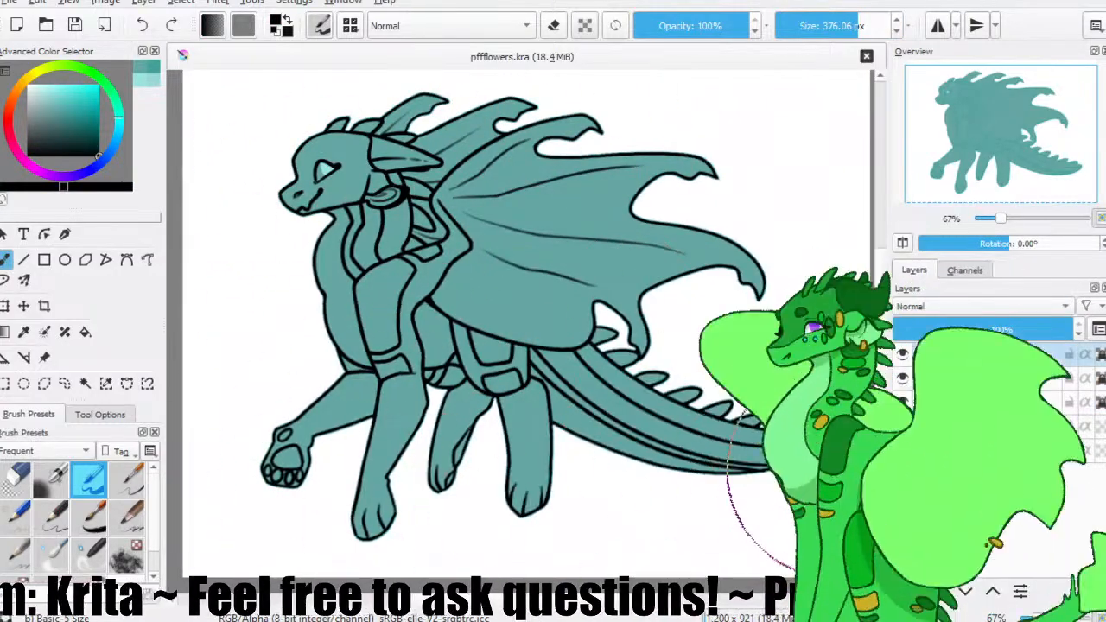
# Examine the edges of the outline around the wing and tail, hiding Layer 6 and showing it again.
pyautogui.hotkey('ctrl', '+')
pyautogui.hotkey('ctrl', '+')
pyautogui.hotkey('ctrl', '+')
pyautogui.hotkey('ctrl', '+')
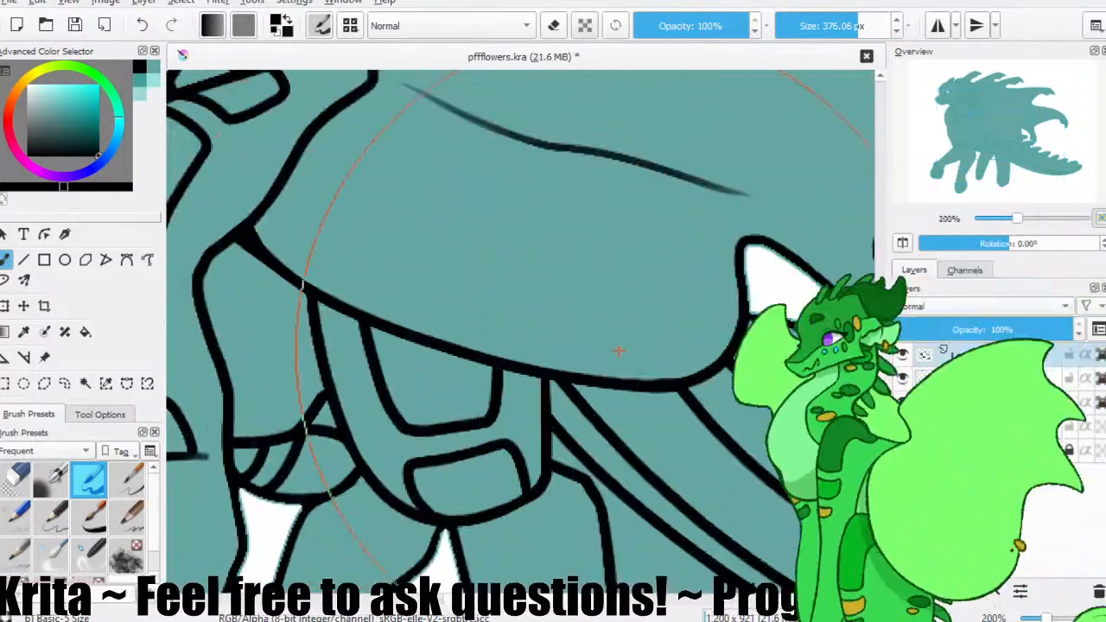
pyautogui.moveTo(685, 316); pyautogui.dragTo(452, 299)
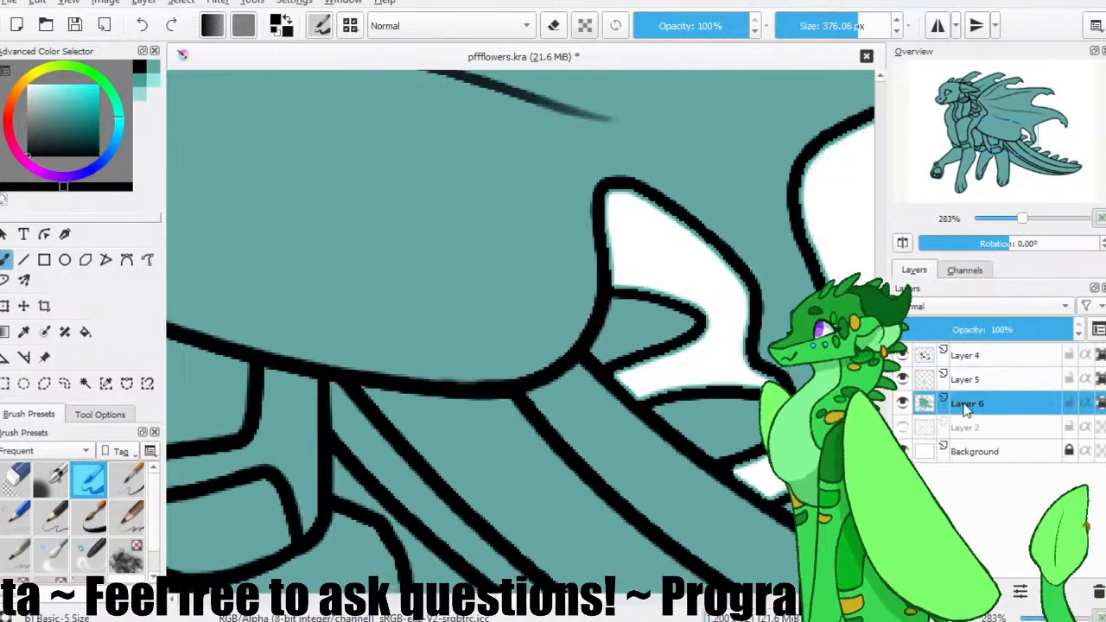
pyautogui.click(86, 382)
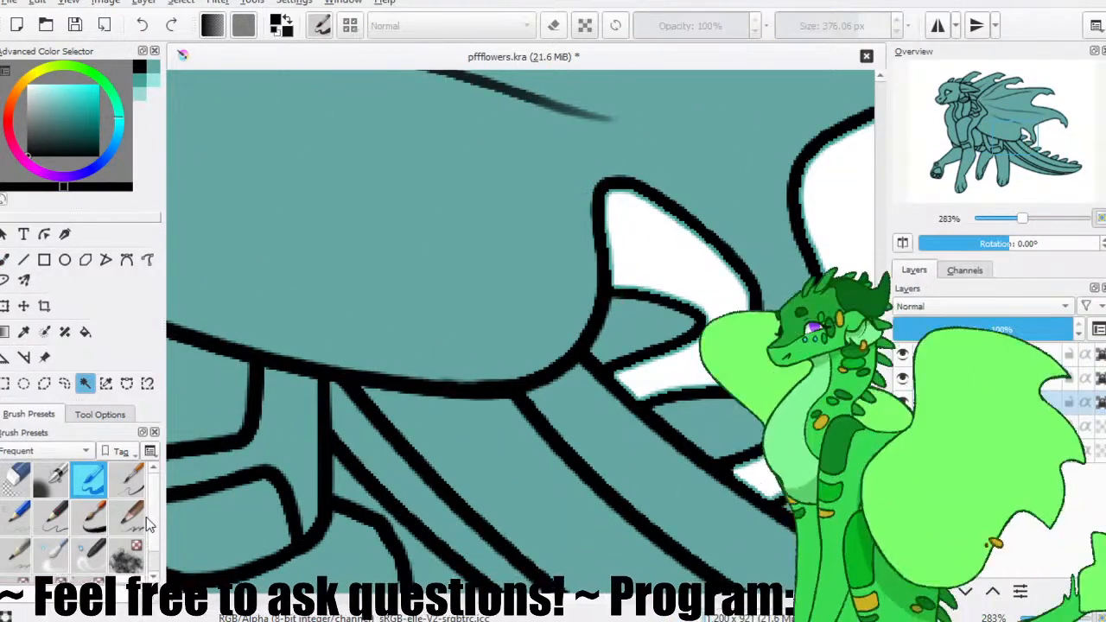
pyautogui.scroll(-2, 151, 524)
pyautogui.click(100, 414)
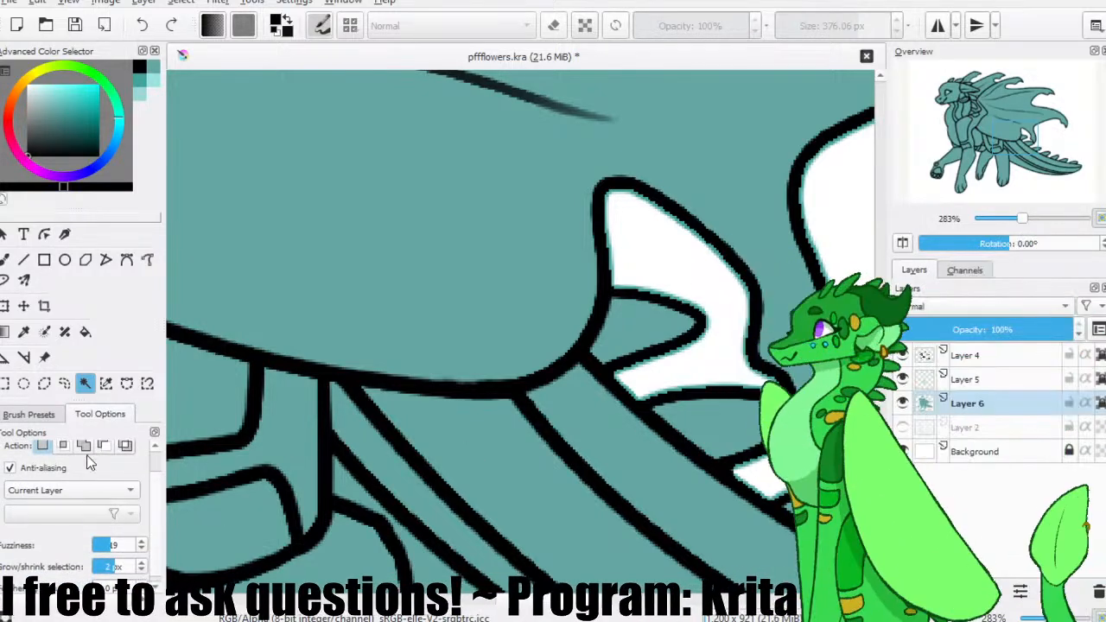
pyautogui.click(903, 403)
pyautogui.click(968, 355)
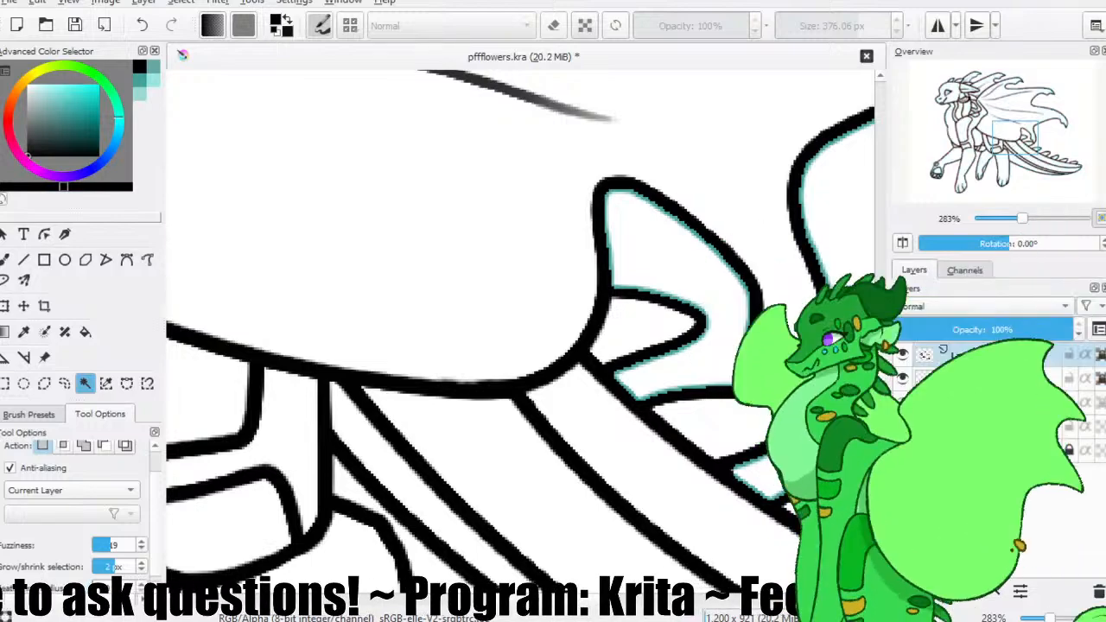
pyautogui.hotkey('ctrl', 'z')
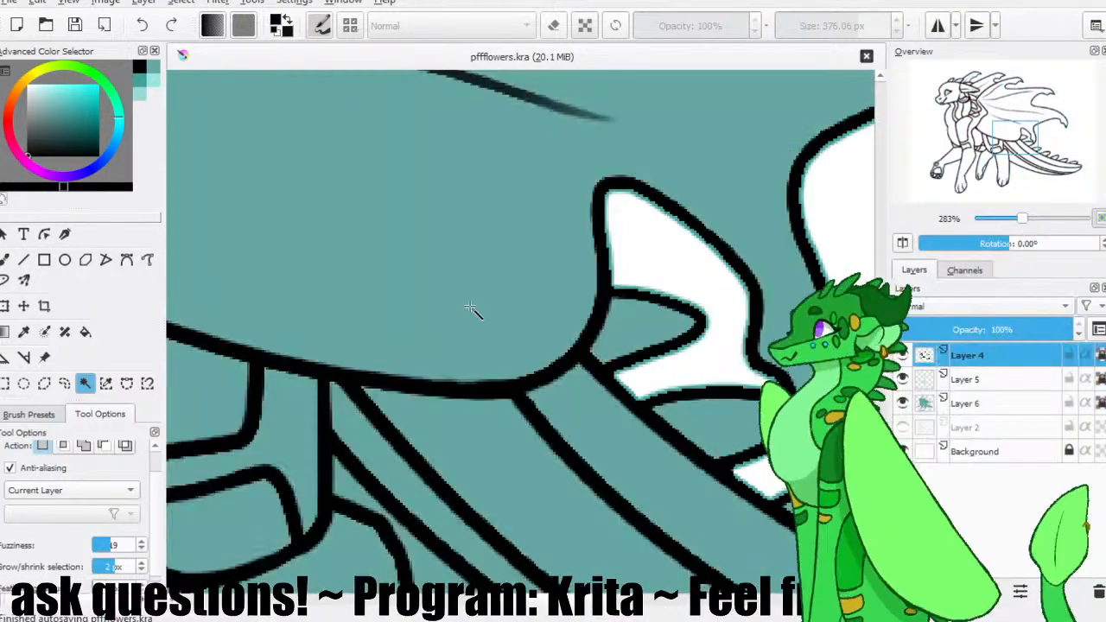
pyautogui.scroll(-4, 406, 301)
pyautogui.scroll(-1, 416, 300)
pyautogui.press('b')
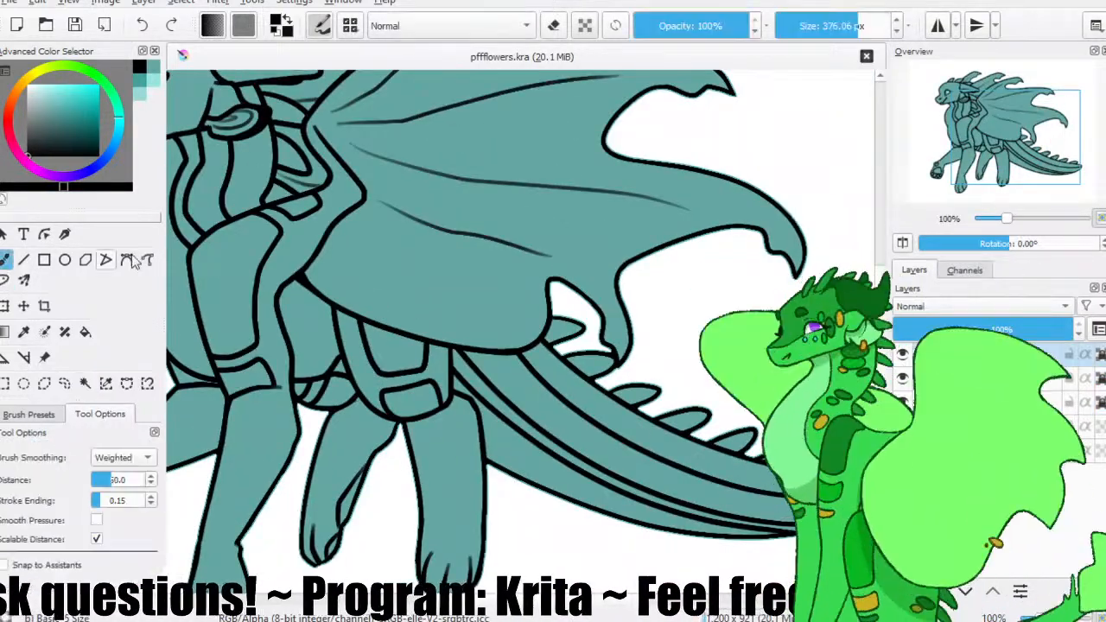
pyautogui.scroll(-1, 642, 271)
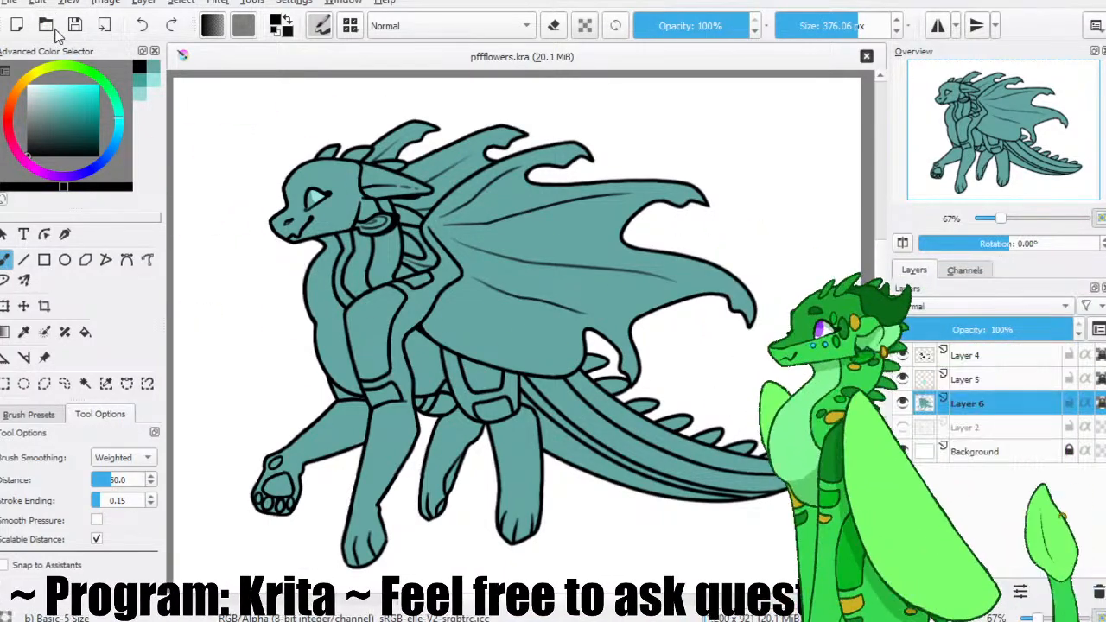
# Paste the dark purple dragon reference picture above Layer 2 and move it to the canvas's left edge, beside the character.
pyautogui.click(1060, 23)
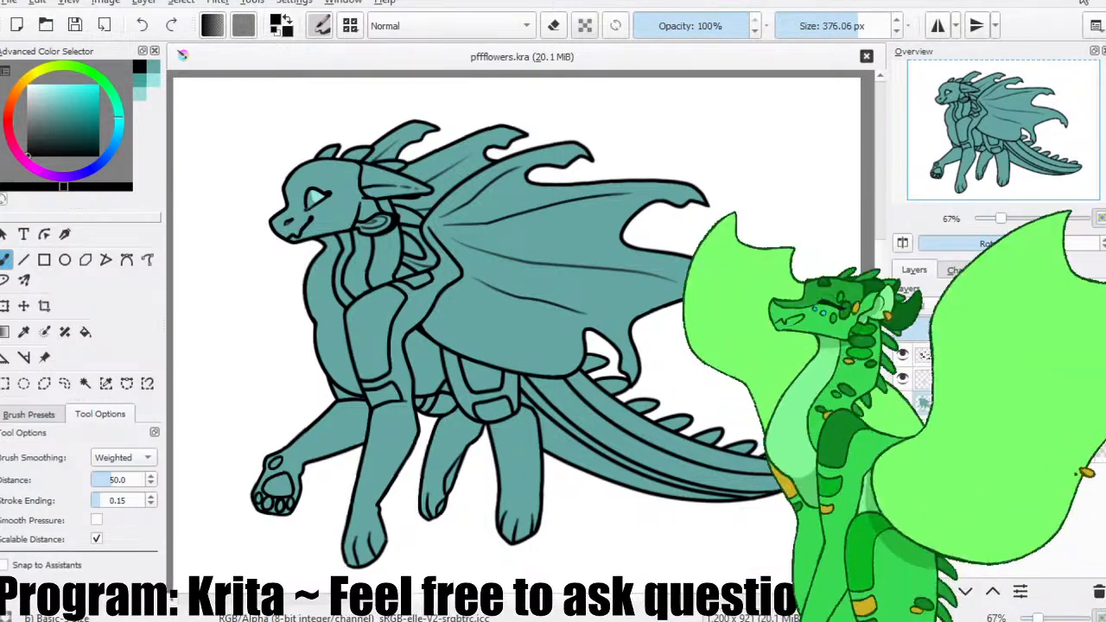
pyautogui.click(796, 47)
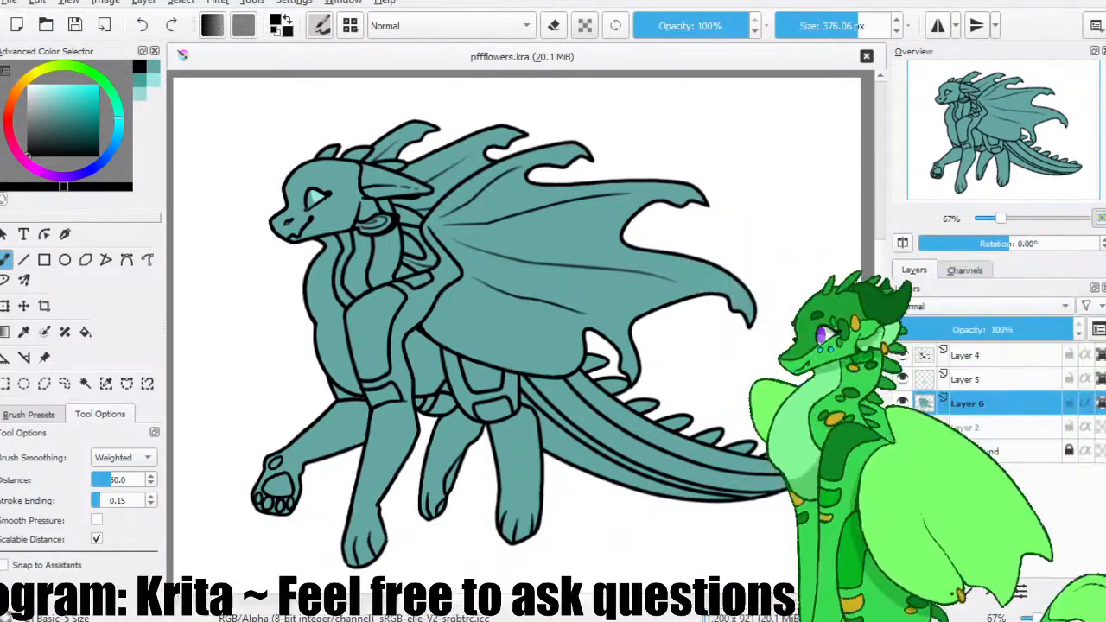
pyautogui.click(2, 26)
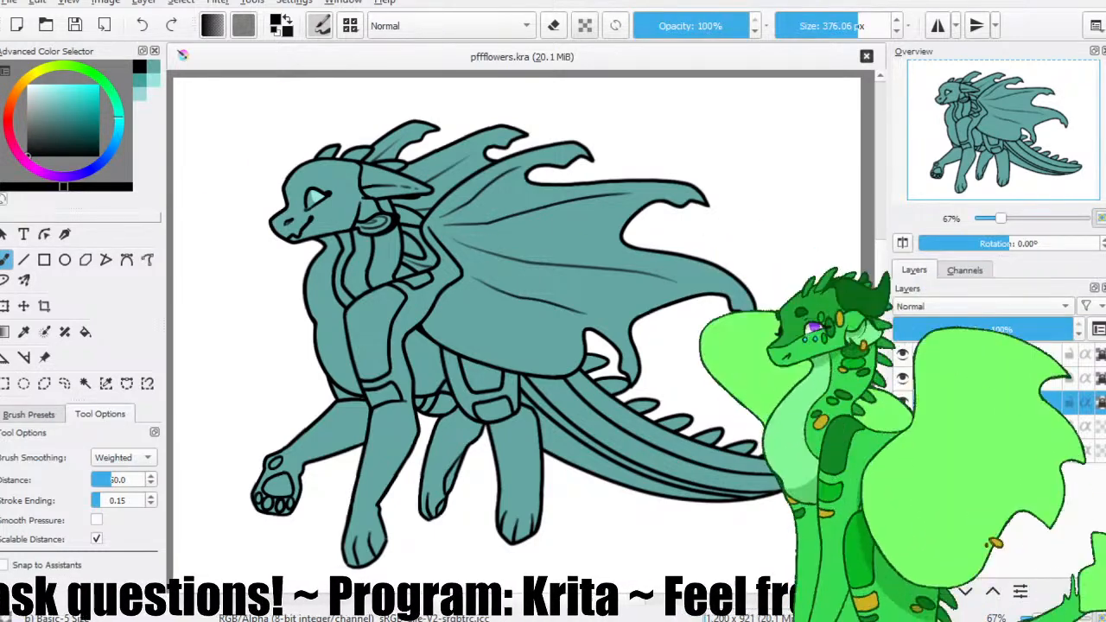
pyautogui.click(985, 427)
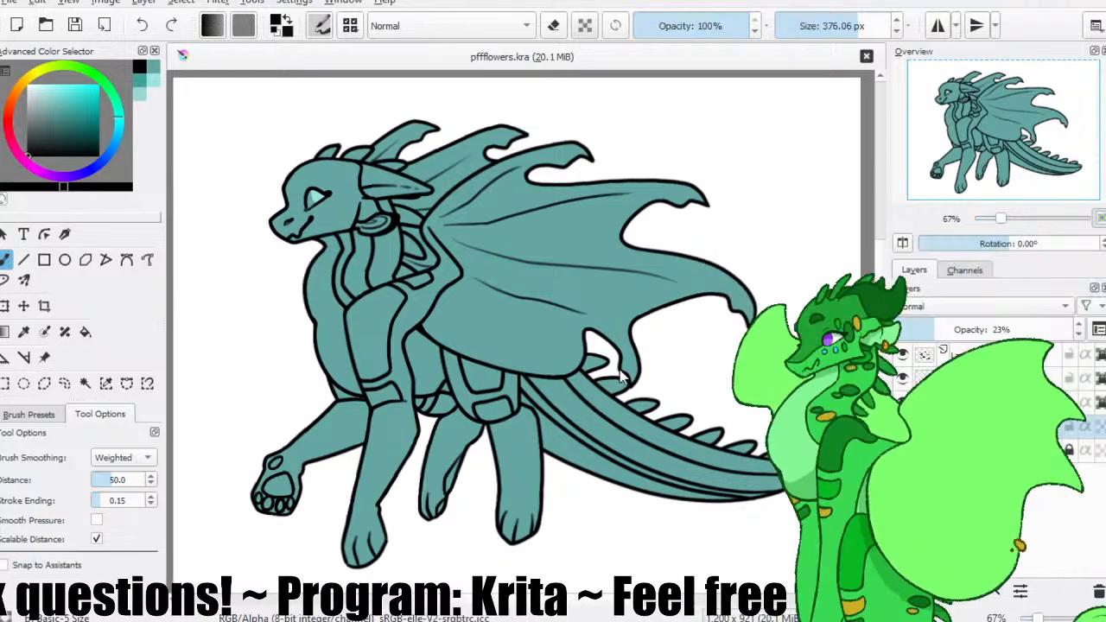
pyautogui.click(488, 391)
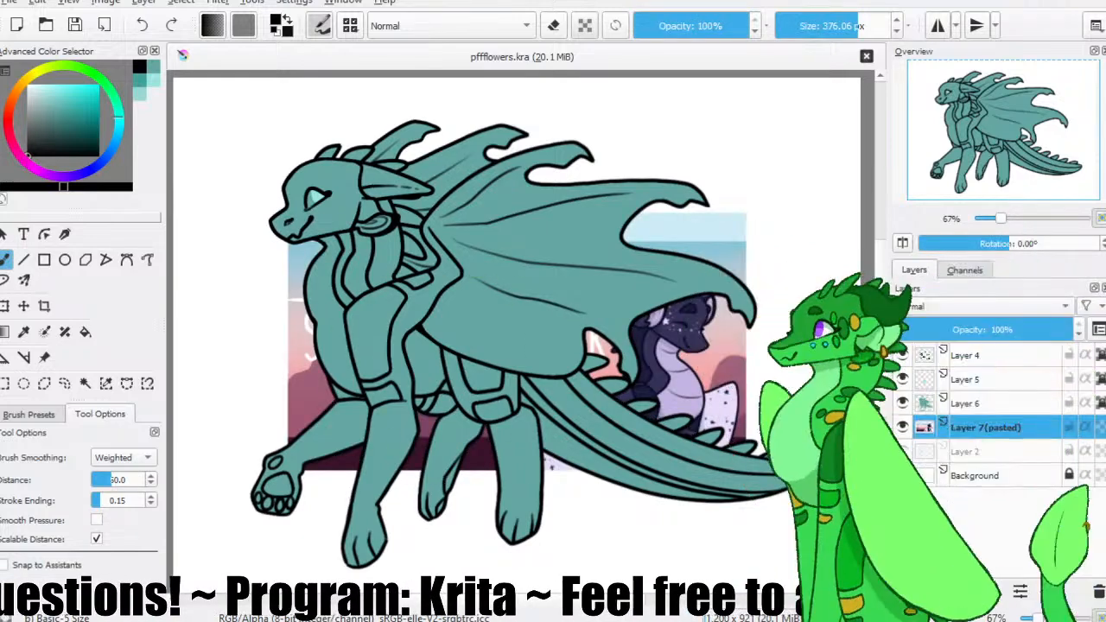
pyautogui.click(25, 307)
pyautogui.moveTo(683, 329); pyautogui.dragTo(267, 308)
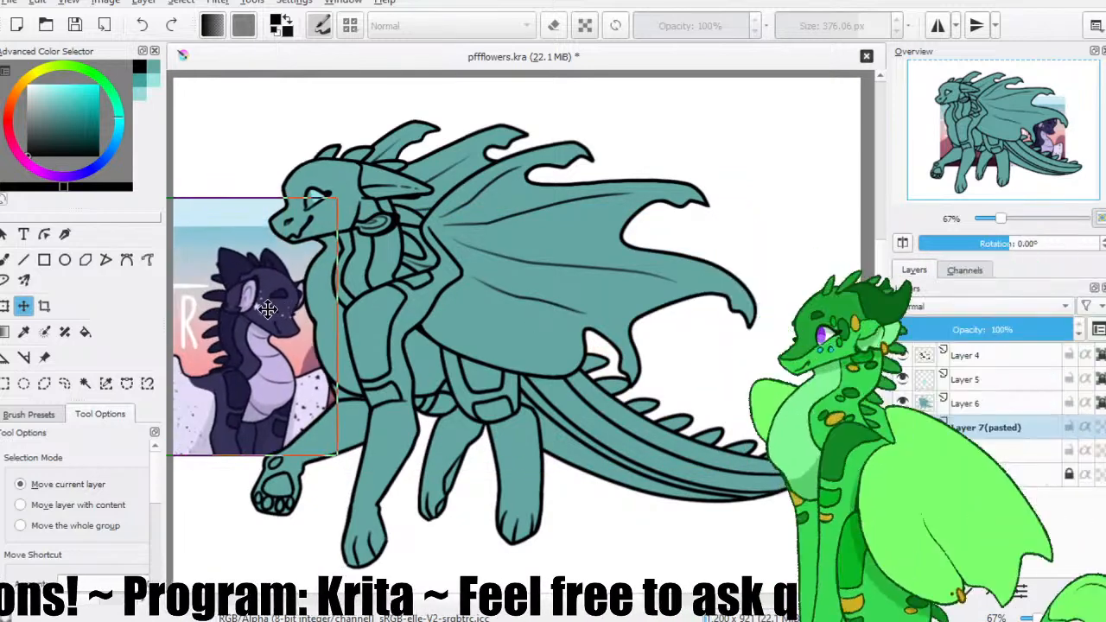
pyautogui.press('b')
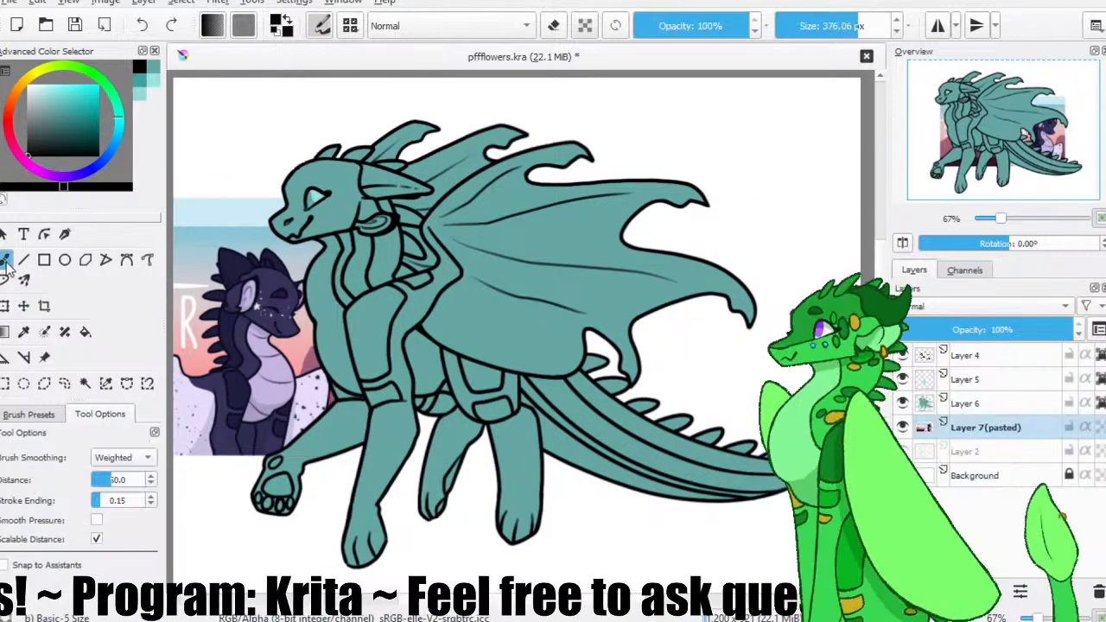
# Sample the reference dragon's dark purple and paint it over the whole silhouette on Layer 6, saving the file.
pyautogui.keyDown('ctrl'); pyautogui.click(280, 279); pyautogui.keyUp('ctrl')
pyautogui.click(984, 382)
pyautogui.moveTo(578, 252)
pyautogui.mouseDown()
pyautogui.moveTo(555, 128)
pyautogui.moveTo(371, 457)
pyautogui.moveTo(271, 568)
pyautogui.moveTo(553, 518)
pyautogui.mouseUp()
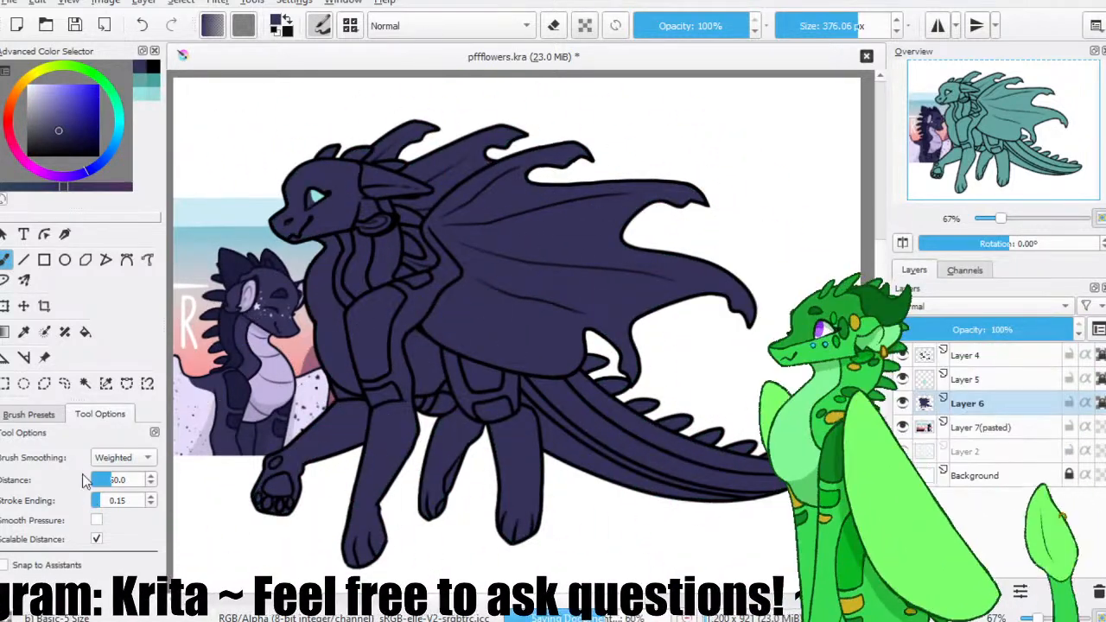
# Sample the reference's lavender belly colour and fill the character's chest, belly and tail underside on Layer 6.
pyautogui.click(29, 414)
pyautogui.click(85, 503)
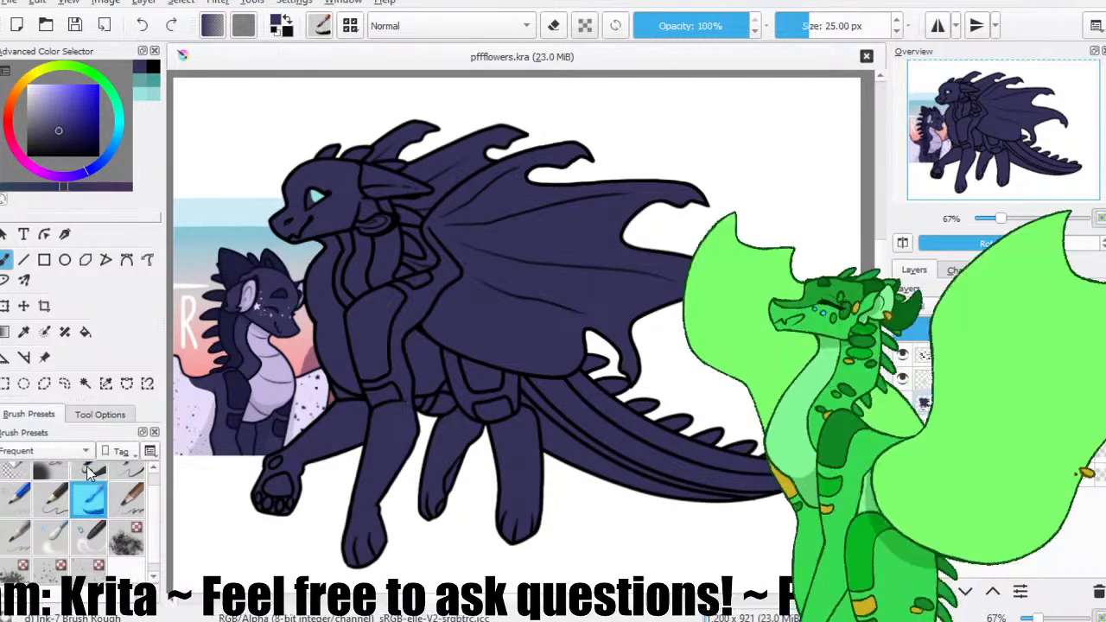
pyautogui.click(88, 472)
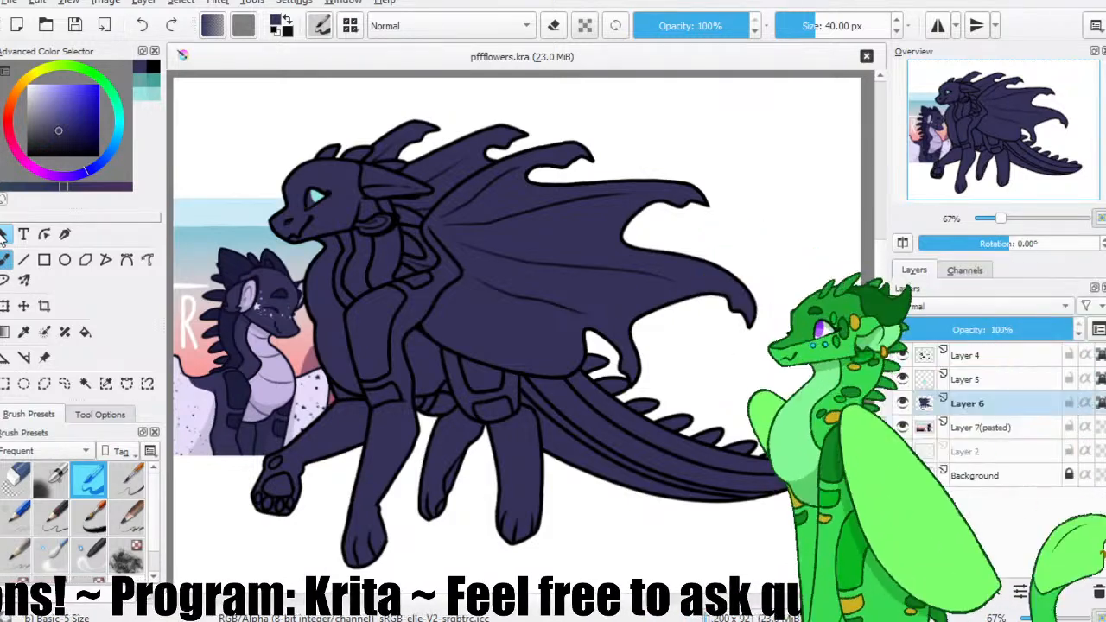
pyautogui.keyDown('ctrl'); pyautogui.click(280, 372); pyautogui.keyUp('ctrl')
pyautogui.click(85, 333)
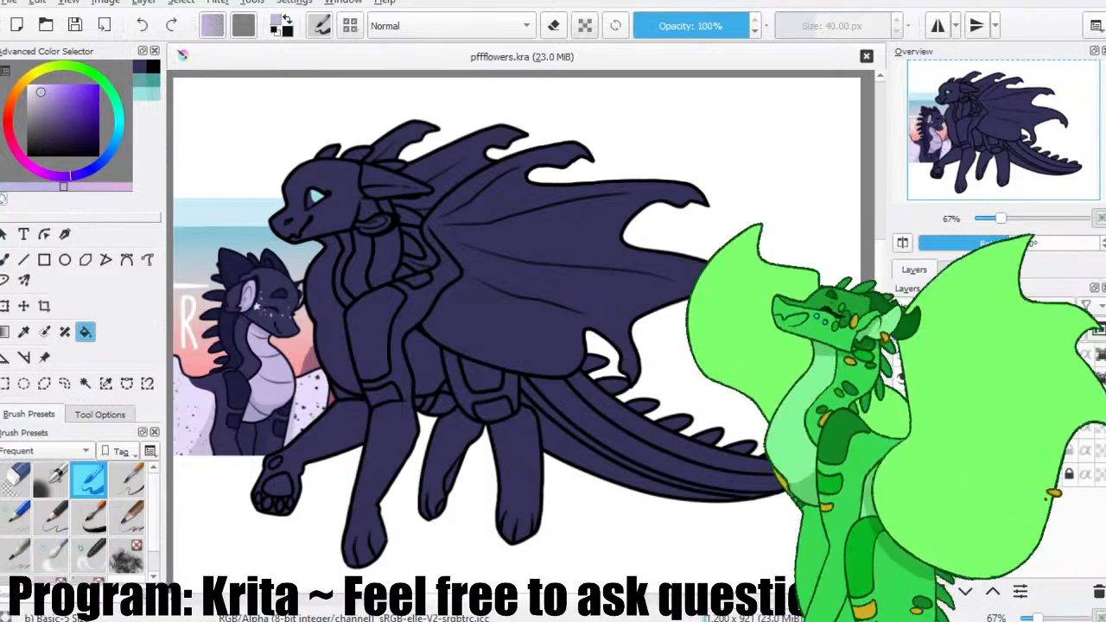
pyautogui.click(350, 318)
pyautogui.click(461, 368)
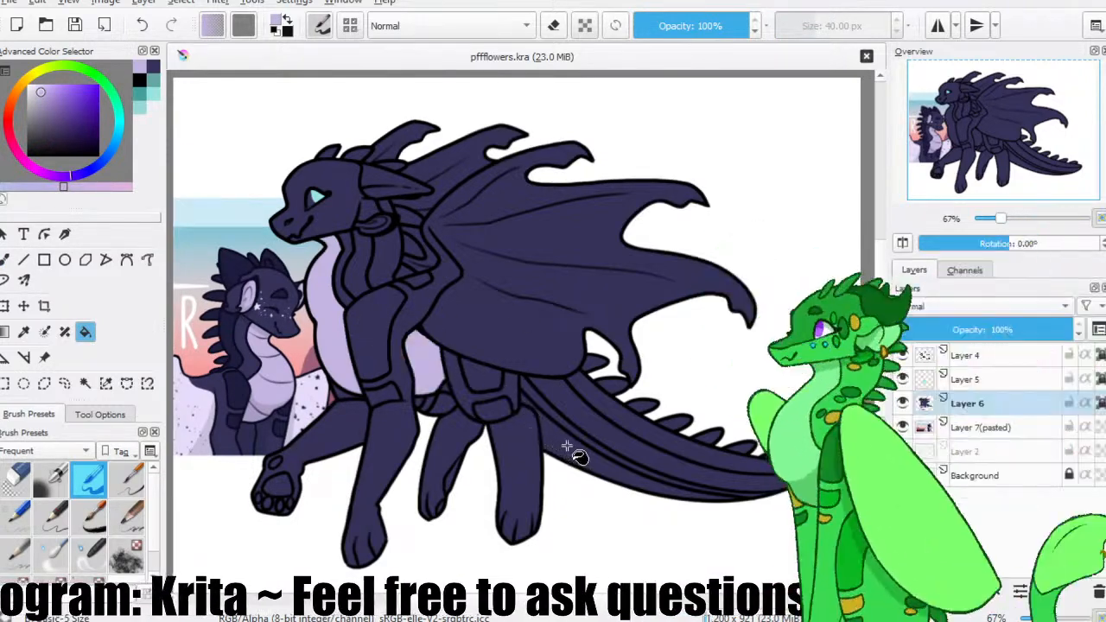
pyautogui.click(572, 448)
pyautogui.press('b')
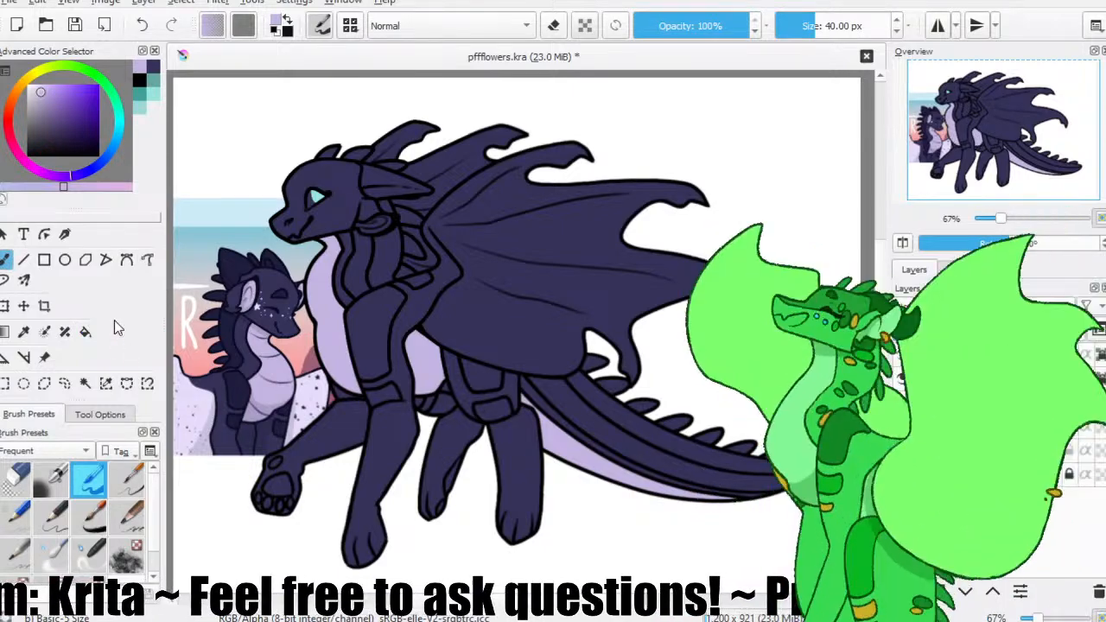
# Sample the reference's darker navy and fill the neck marking, the leg panels and the tail stripe.
pyautogui.click(85, 332)
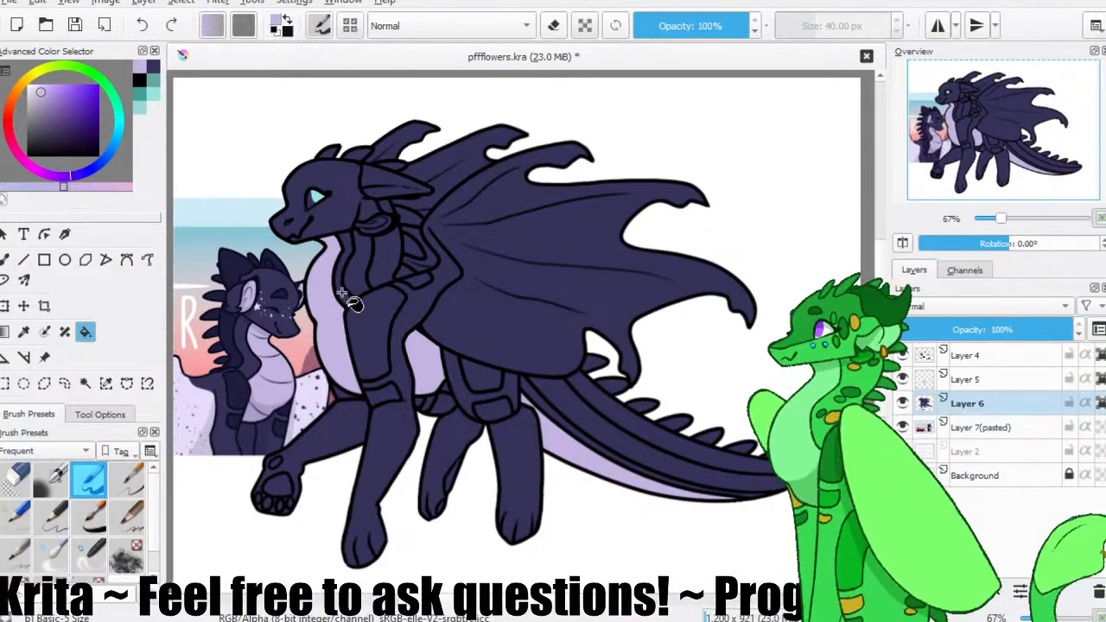
pyautogui.keyDown('ctrl'); pyautogui.click(257, 311); pyautogui.keyUp('ctrl')
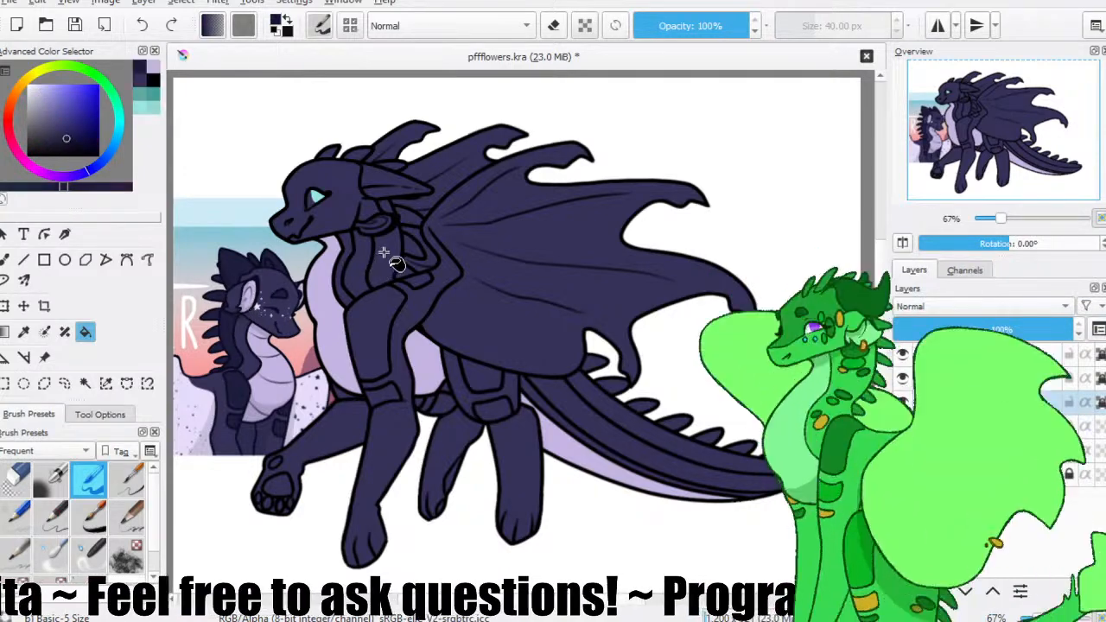
pyautogui.click(382, 333)
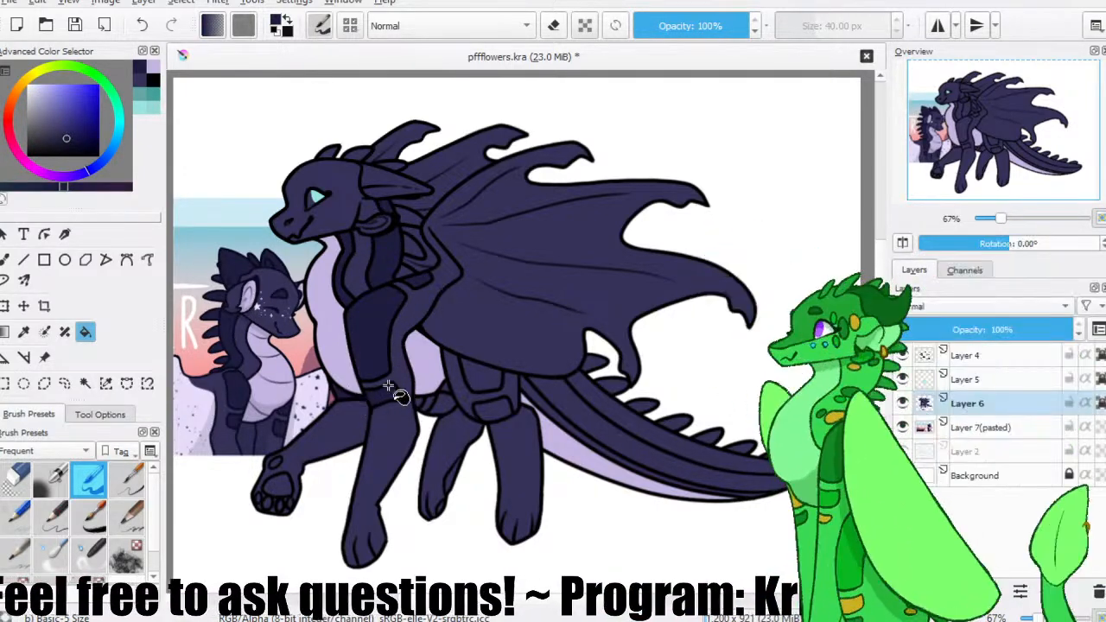
pyautogui.click(486, 378)
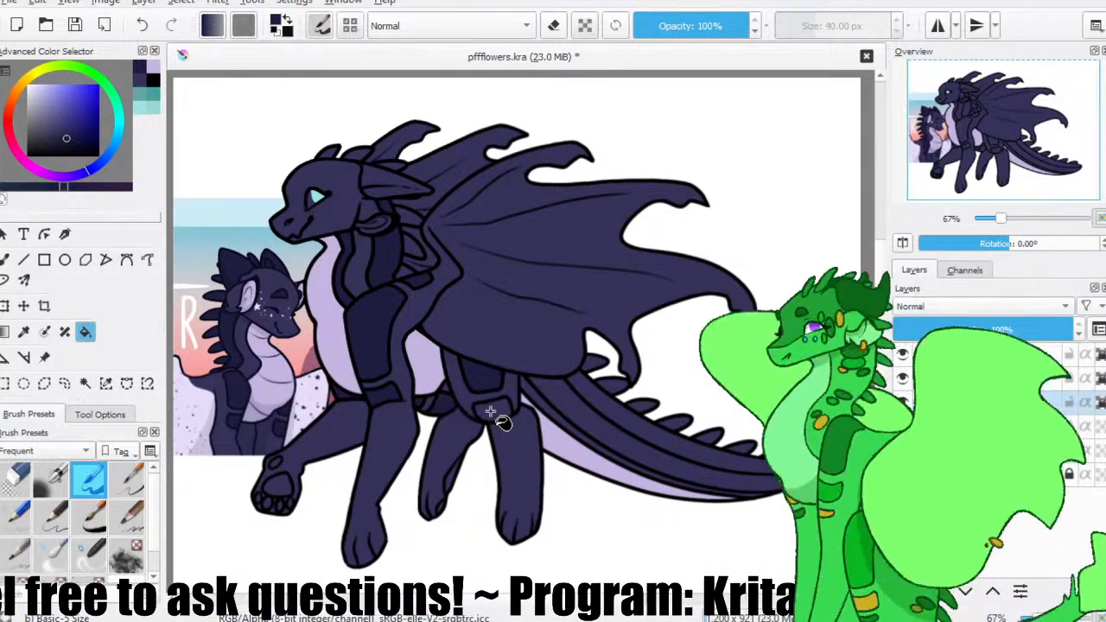
pyautogui.click(628, 431)
pyautogui.click(546, 411)
# Sample the reference's pale lavender wing colour, close the wing-base gap with Ink-7 Brush Rough, and fill the wing membranes.
pyautogui.keyDown('ctrl'); pyautogui.click(201, 398); pyautogui.keyUp('ctrl')
pyautogui.click(5, 260)
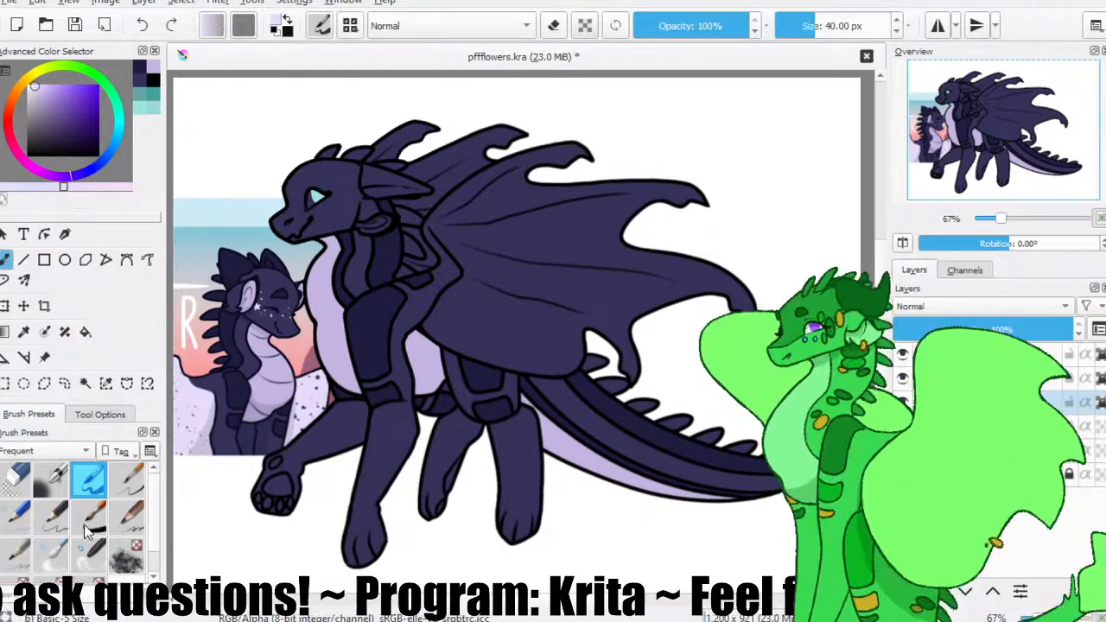
pyautogui.click(93, 518)
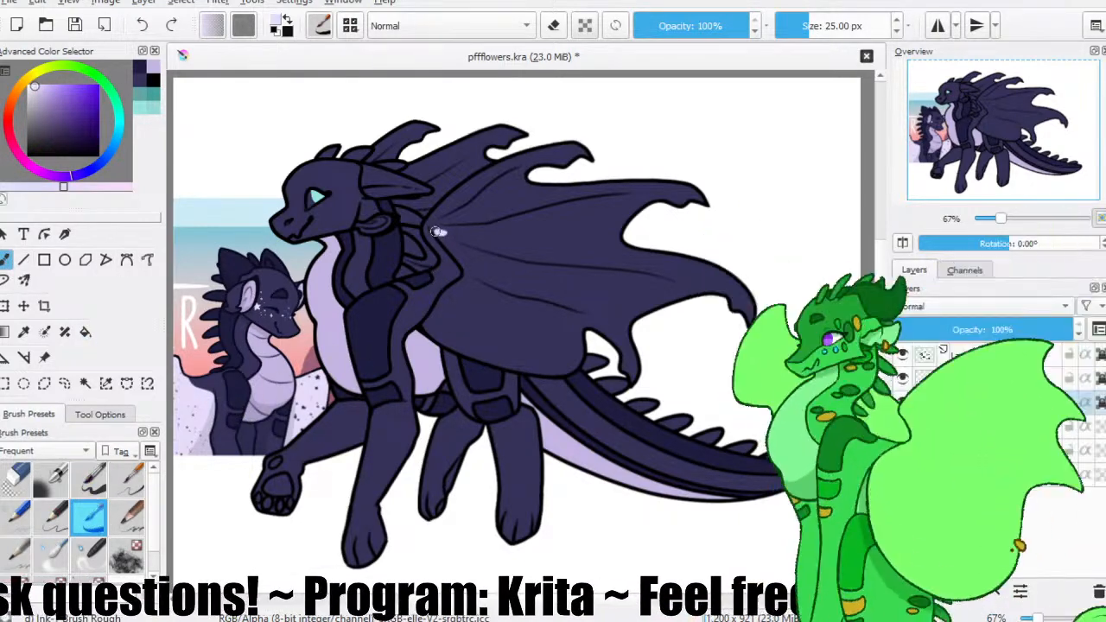
pyautogui.moveTo(437, 229); pyautogui.dragTo(442, 235)
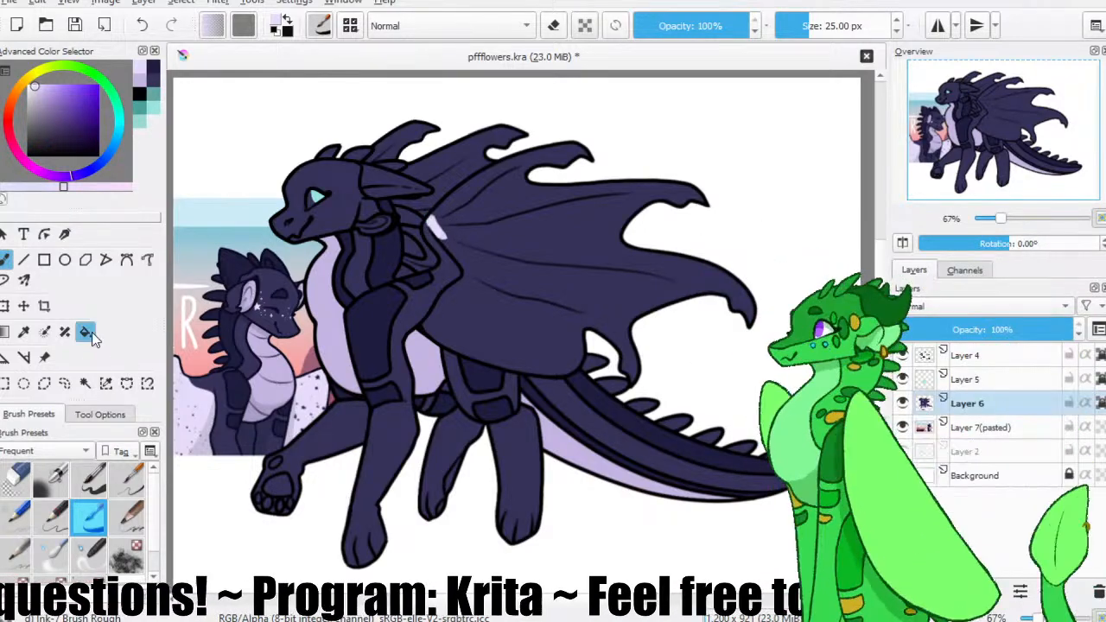
pyautogui.click(86, 333)
pyautogui.click(486, 239)
pyautogui.click(451, 173)
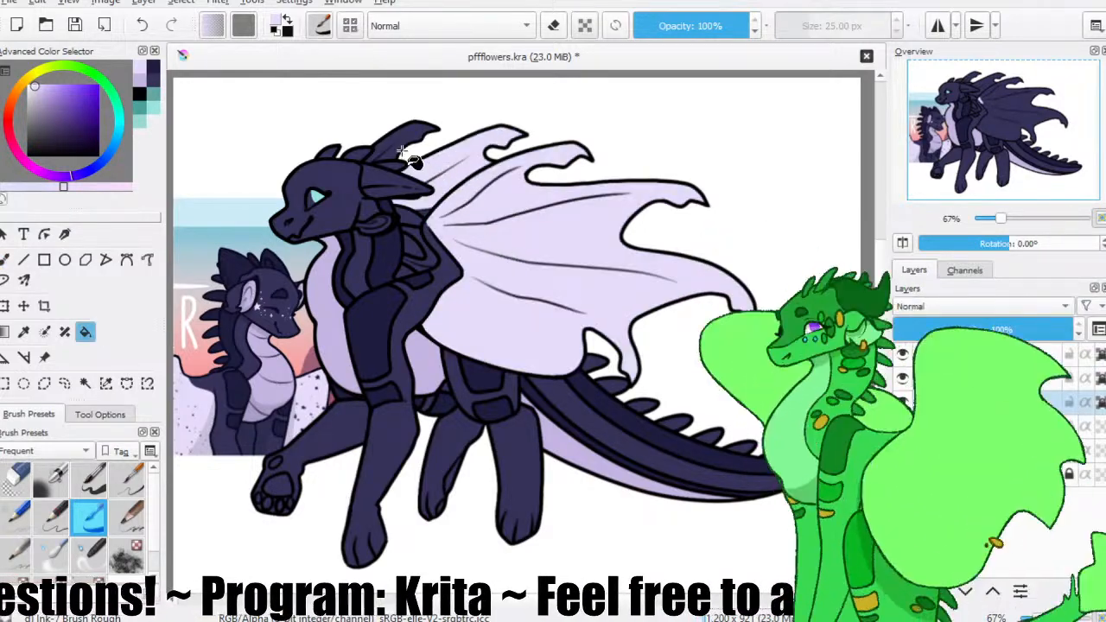
pyautogui.click(428, 211)
pyautogui.hotkey('ctrl', 'z')
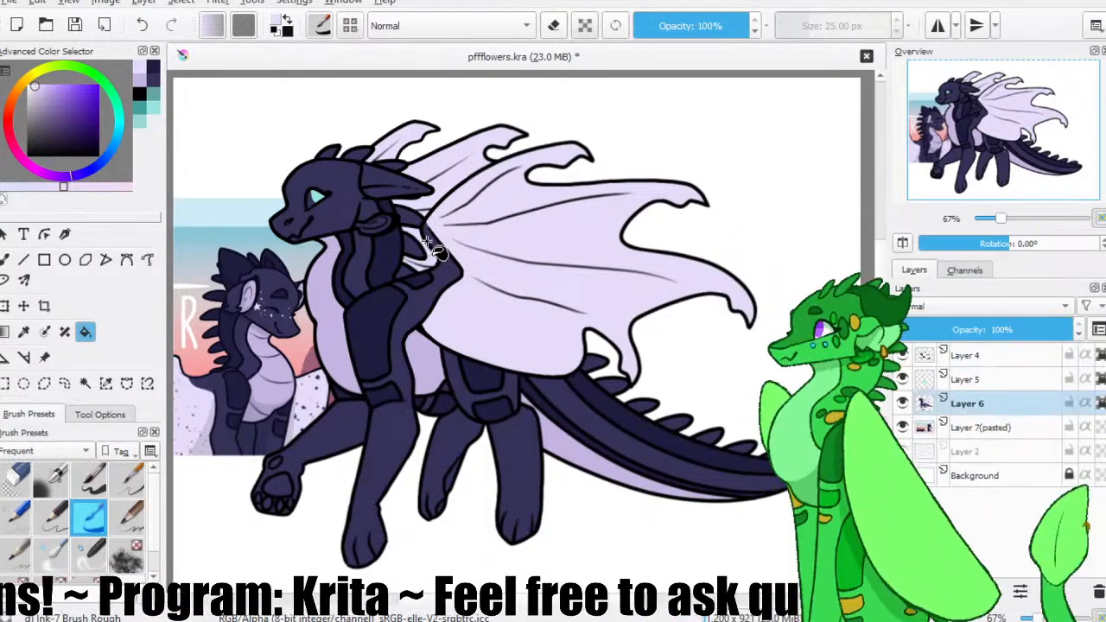
pyautogui.click(7, 261)
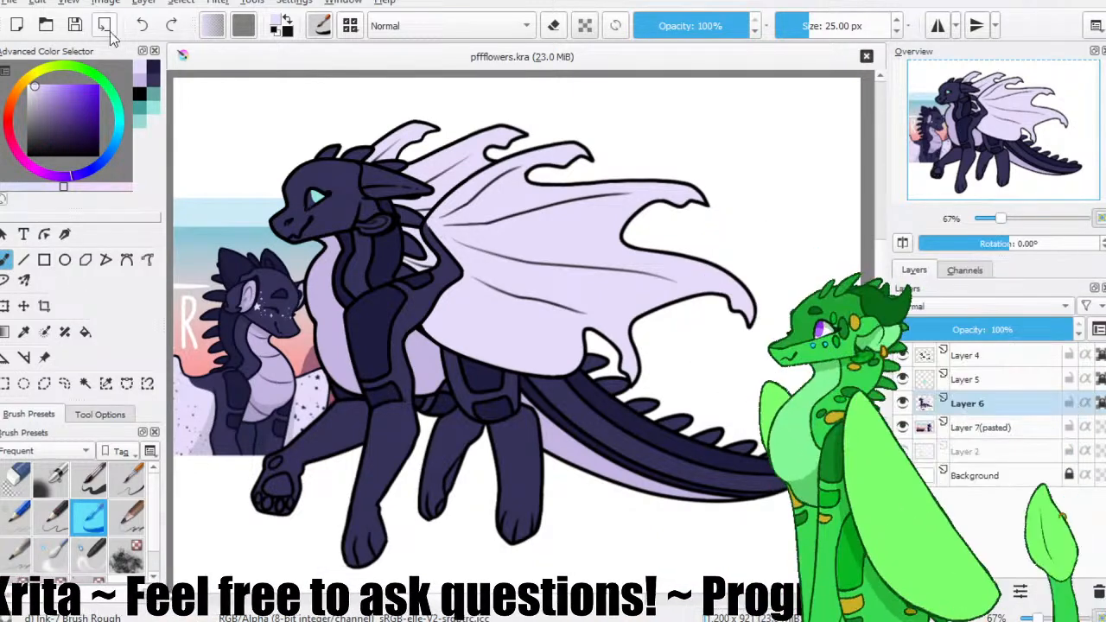
# Sample the darker navy and paint the top of the head and muzzle with Ink-7 Brush Rough at 25 px.
pyautogui.hotkey('ctrl', '-')
pyautogui.hotkey('ctrl', '+')
pyautogui.hotkey('ctrl', '+')
pyautogui.moveTo(302, 219); pyautogui.dragTo(429, 312)
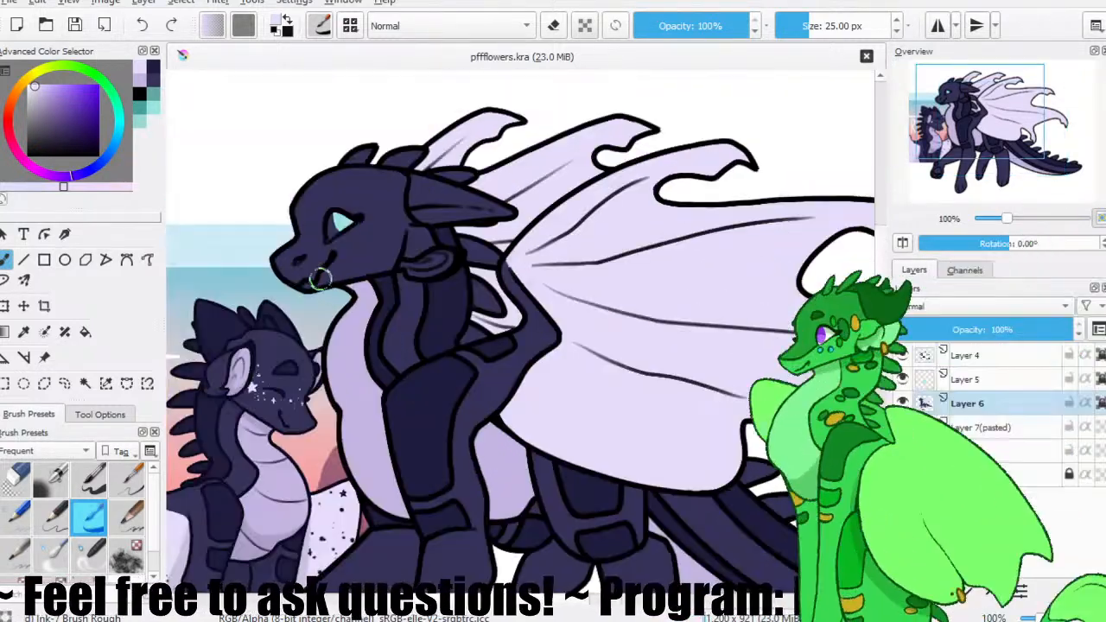
pyautogui.moveTo(296, 290); pyautogui.dragTo(343, 226)
pyautogui.keyDown('ctrl'); pyautogui.click(489, 235); pyautogui.keyUp('ctrl')
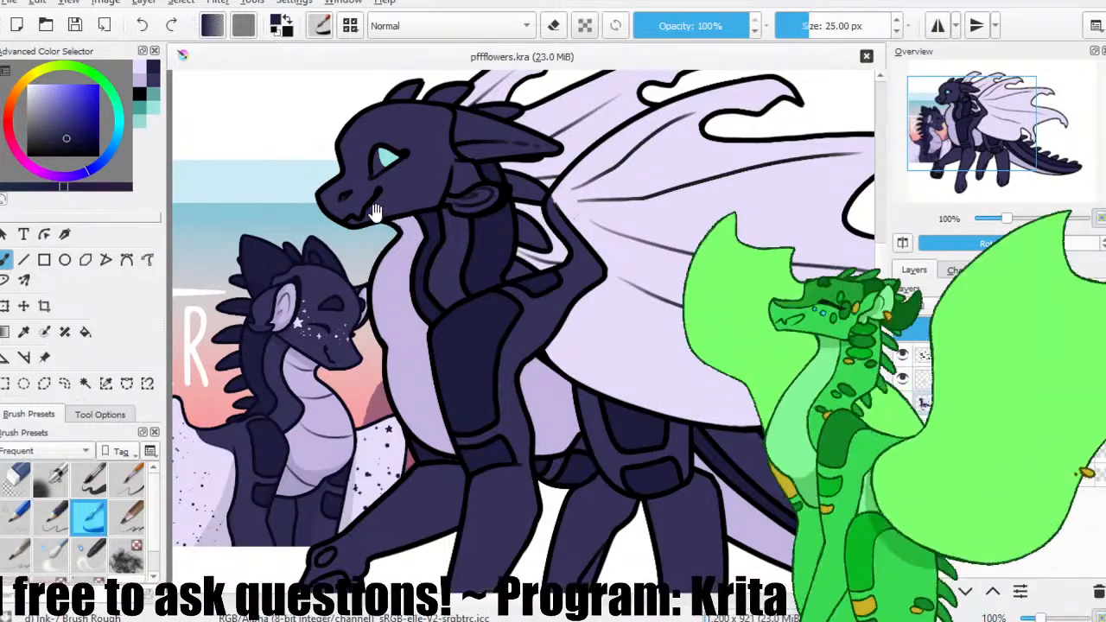
pyautogui.moveTo(475, 212); pyautogui.dragTo(484, 295)
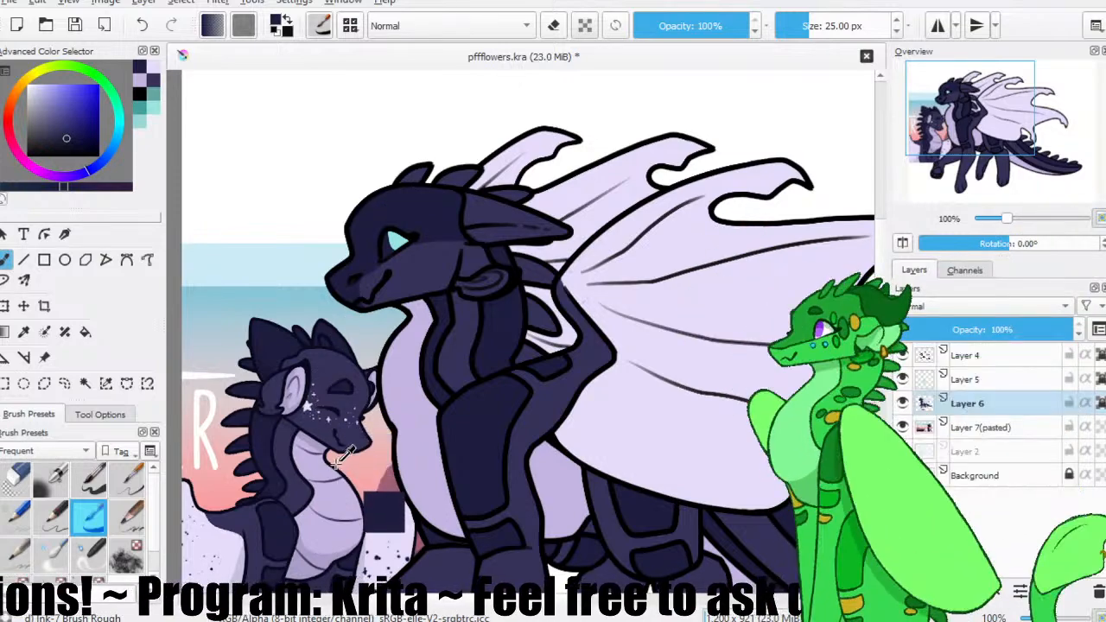
# Sample the character's lavender belly colour and fill the inner ear with it, touching up the leftover edges with the brush.
pyautogui.keyDown('ctrl'); pyautogui.click(418, 358); pyautogui.keyUp('ctrl')
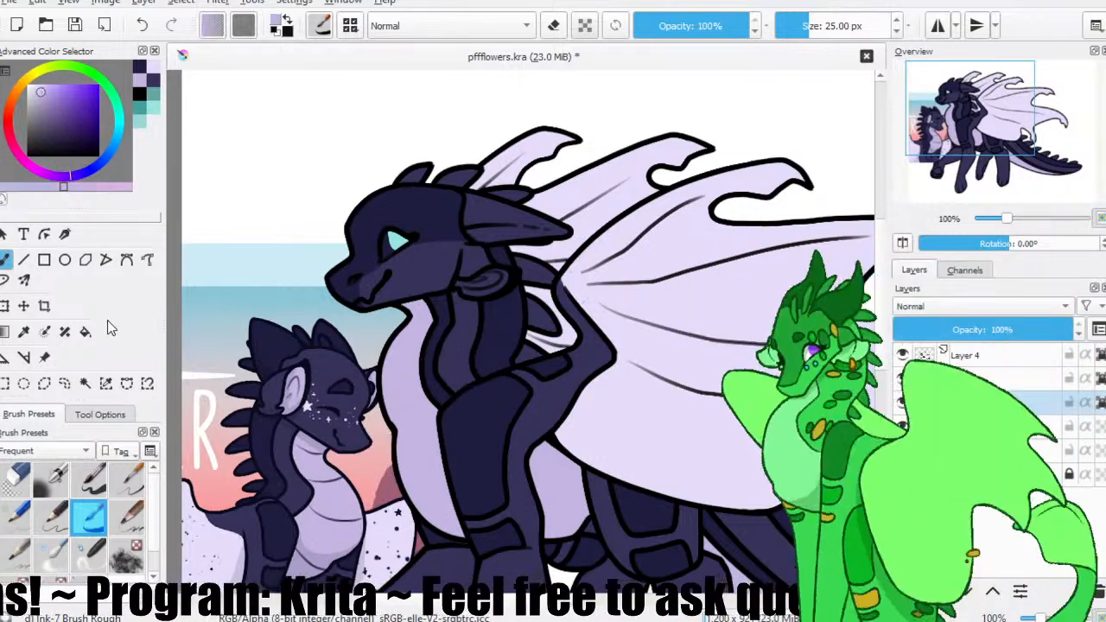
pyautogui.click(86, 332)
pyautogui.click(485, 280)
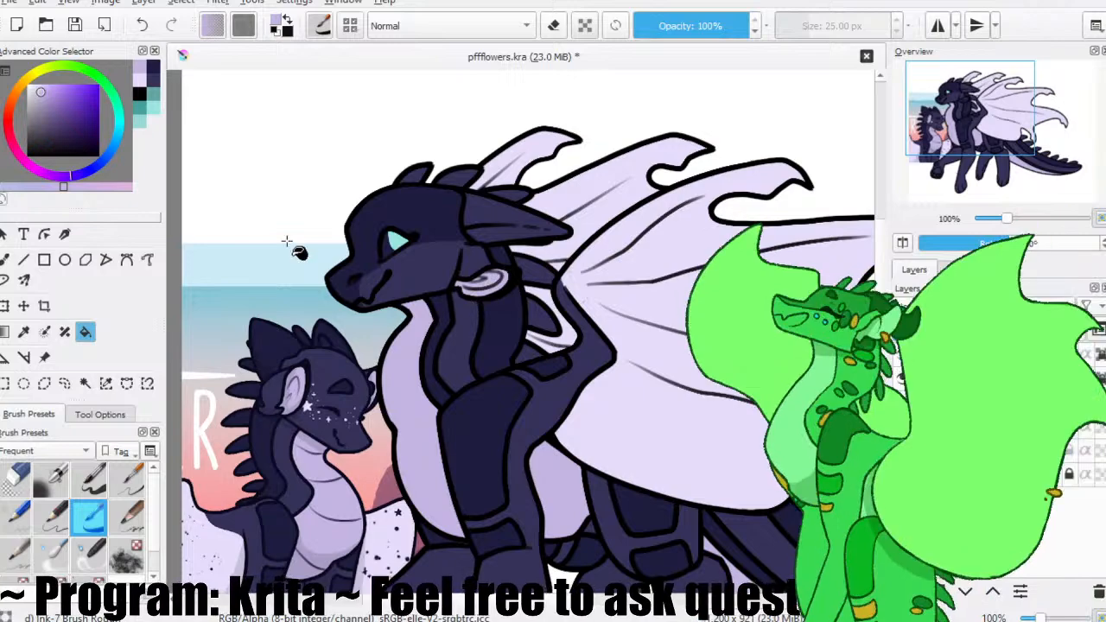
pyautogui.click(7, 259)
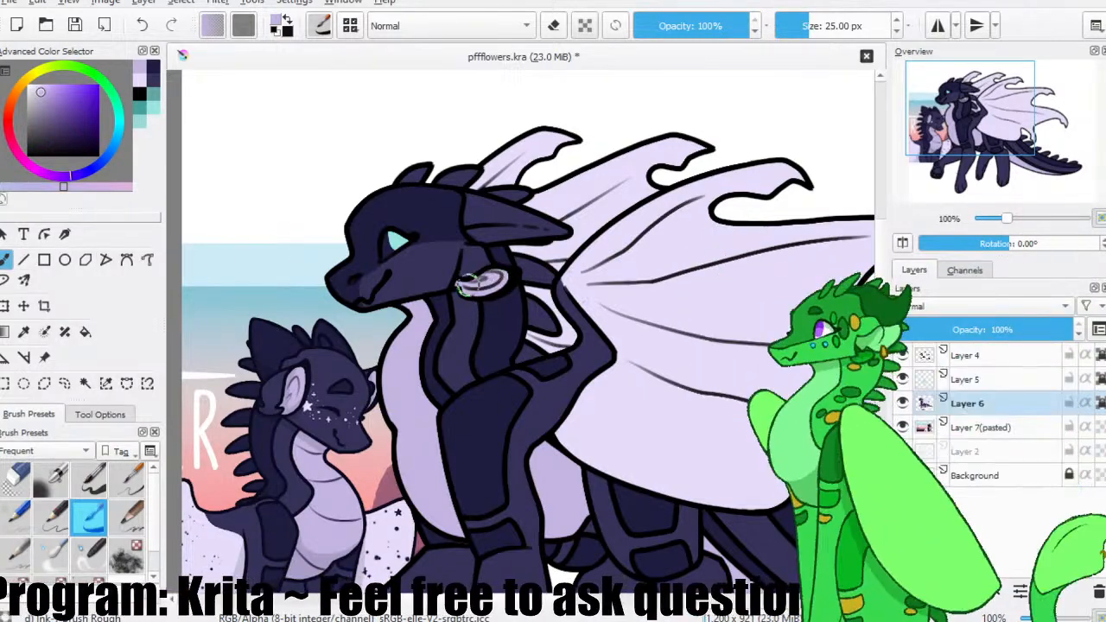
# Sample the reference's darker navy, fill the spines along the tail on Layer 6, and save the file.
pyautogui.keyDown('ctrl'); pyautogui.click(330, 422); pyautogui.keyUp('ctrl')
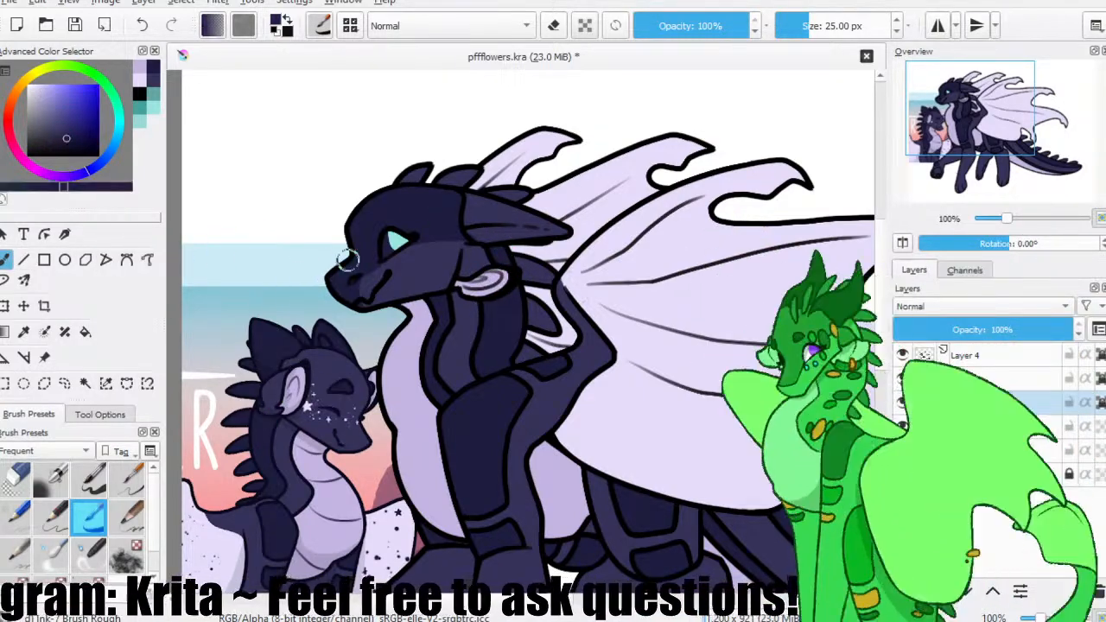
pyautogui.click(84, 331)
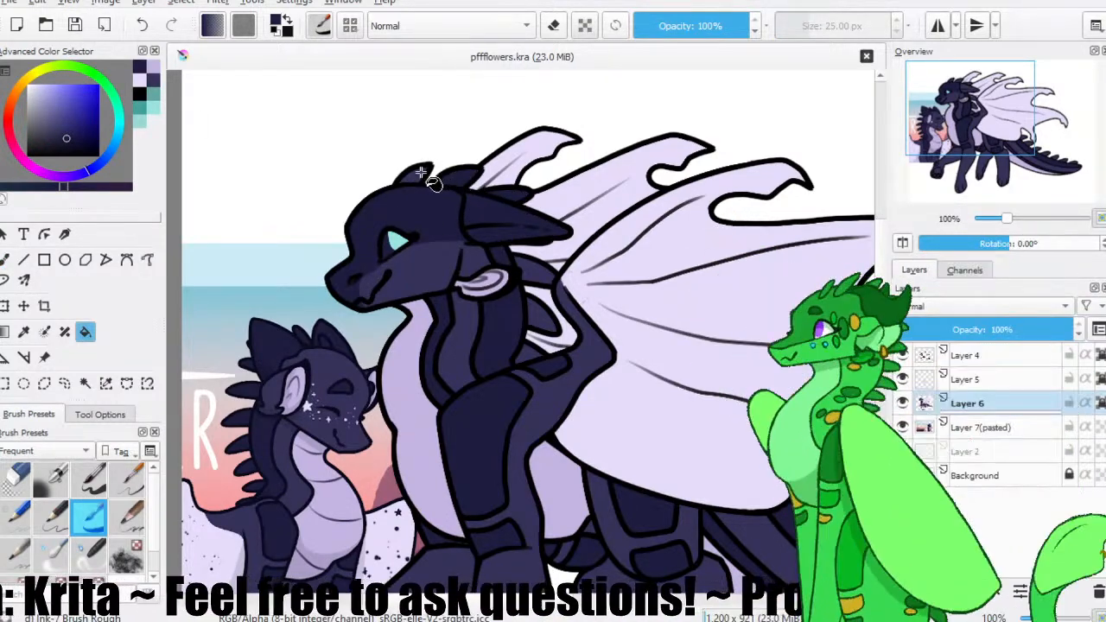
pyautogui.moveTo(289, 210); pyautogui.dragTo(4, 76)
pyautogui.click(524, 357)
pyautogui.click(550, 387)
pyautogui.click(597, 420)
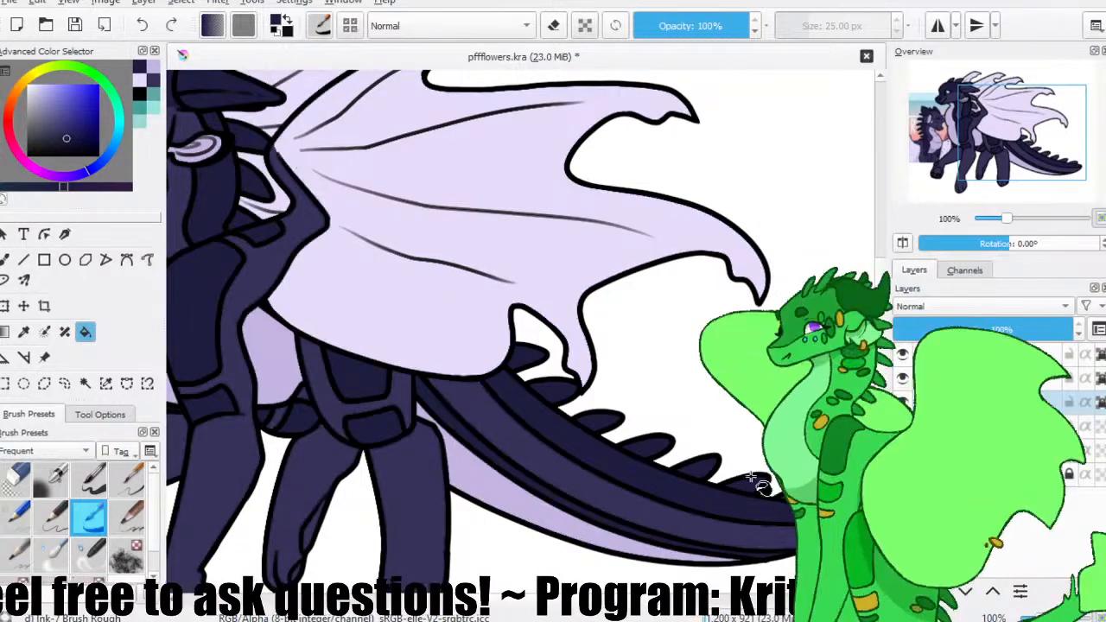
pyautogui.moveTo(240, 249); pyautogui.dragTo(359, 289)
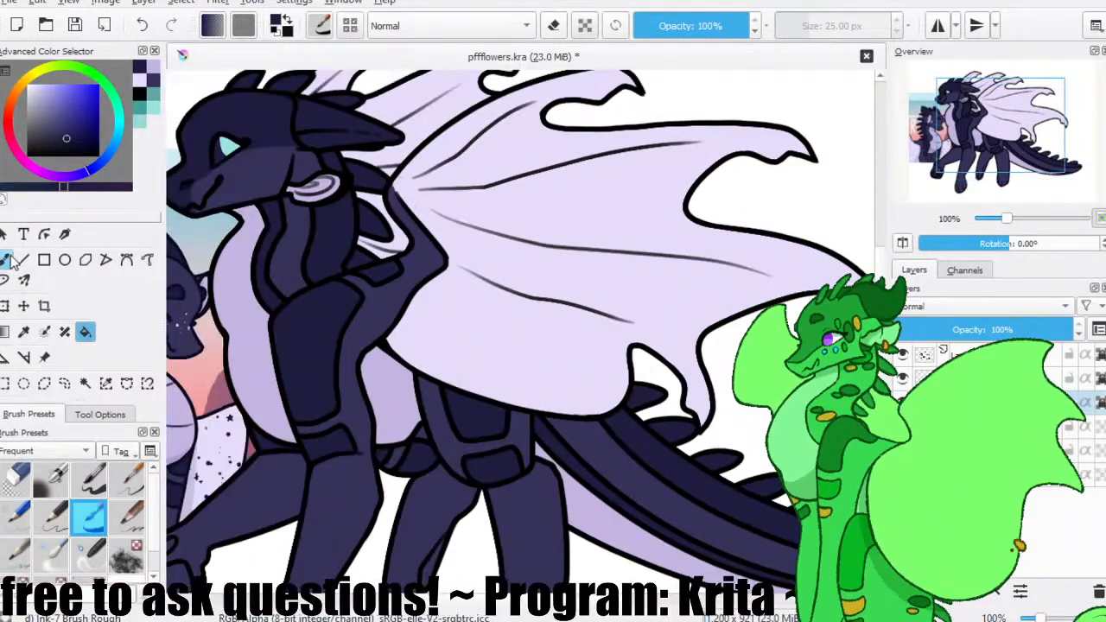
pyautogui.click(5, 259)
pyautogui.hotkey('ctrl', 's')
# Try the pale lavender wing colour as the eye white and paint back over it with the darker navy.
pyautogui.moveTo(304, 235); pyautogui.dragTo(378, 258)
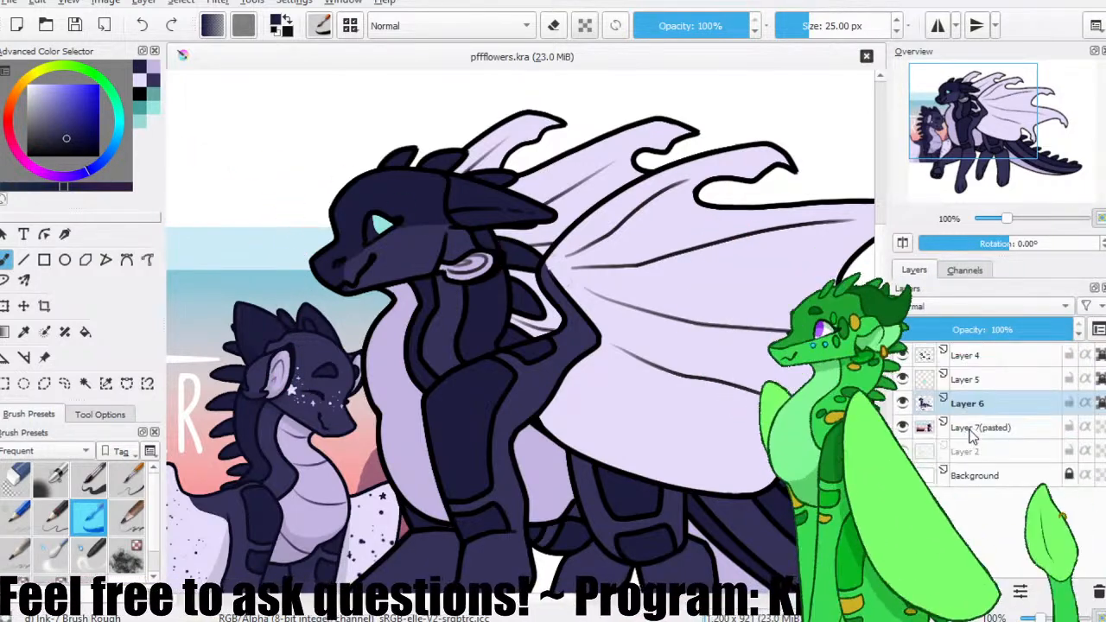
pyautogui.keyDown('ctrl'); pyautogui.click(627, 280); pyautogui.keyUp('ctrl')
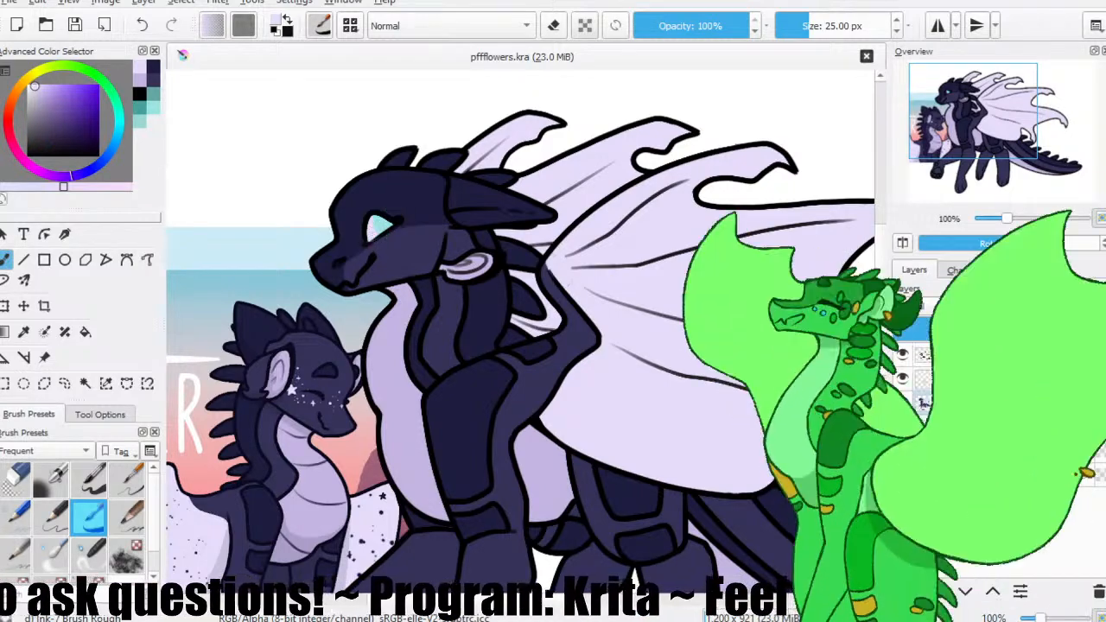
pyautogui.keyDown('ctrl'); pyautogui.click(388, 208); pyautogui.keyUp('ctrl')
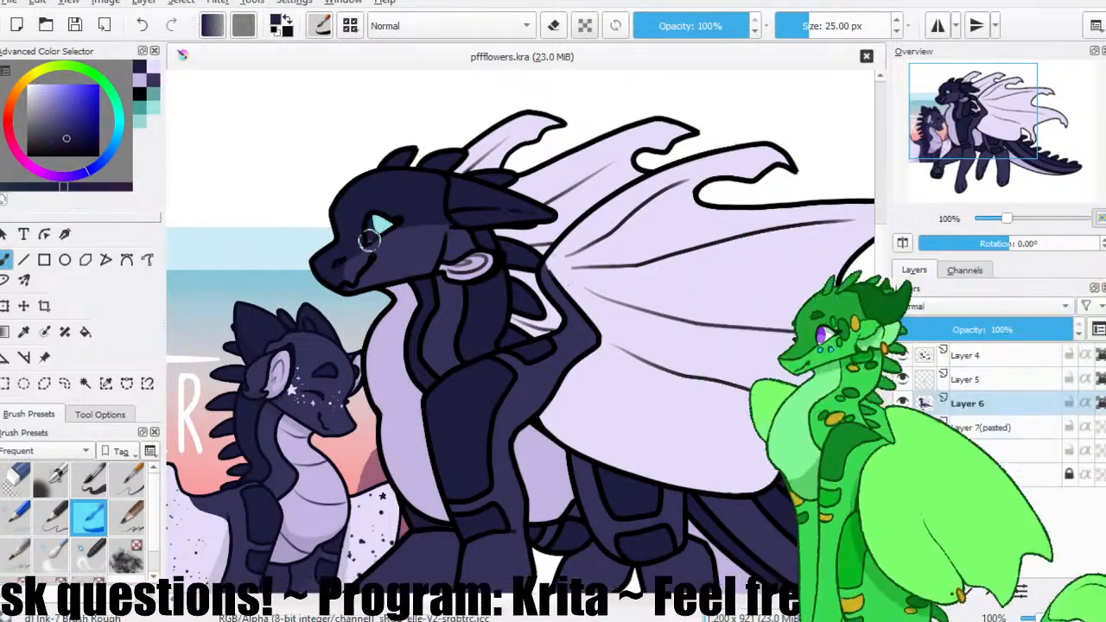
pyautogui.moveTo(366, 239); pyautogui.dragTo(384, 264)
# On Layer 5, mix a purplish pink and repaint the iris with it, using a lighter pink for the lower part.
pyautogui.click(971, 378)
pyautogui.click(40, 171)
pyautogui.moveTo(61, 127); pyautogui.dragTo(75, 101)
pyautogui.hotkey('ctrl', 's')
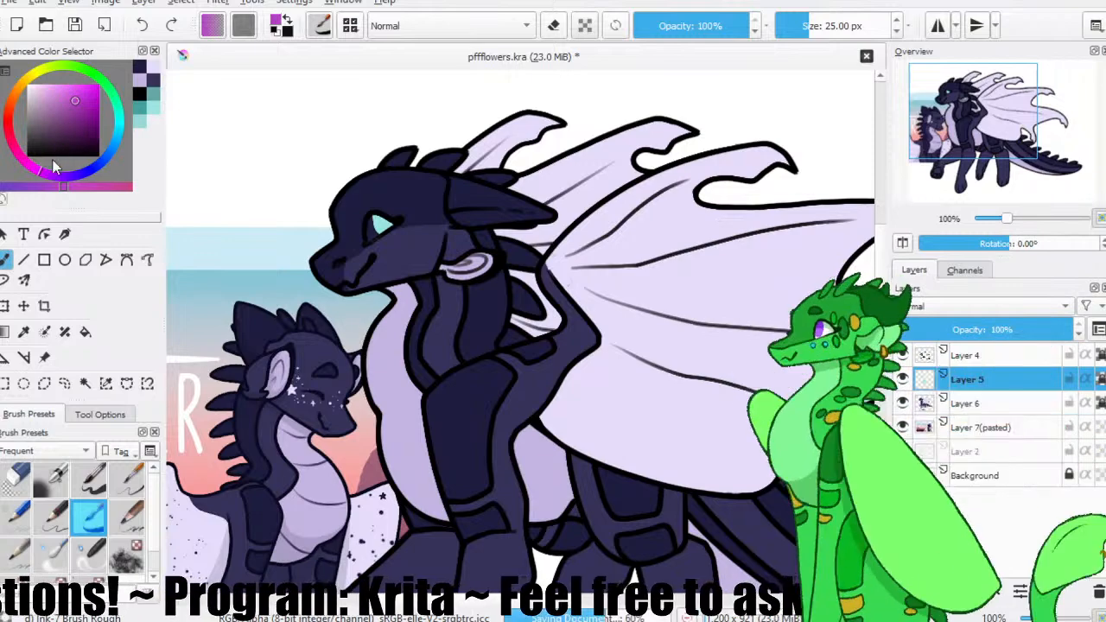
pyautogui.click(65, 105)
pyautogui.click(50, 173)
pyautogui.click(65, 97)
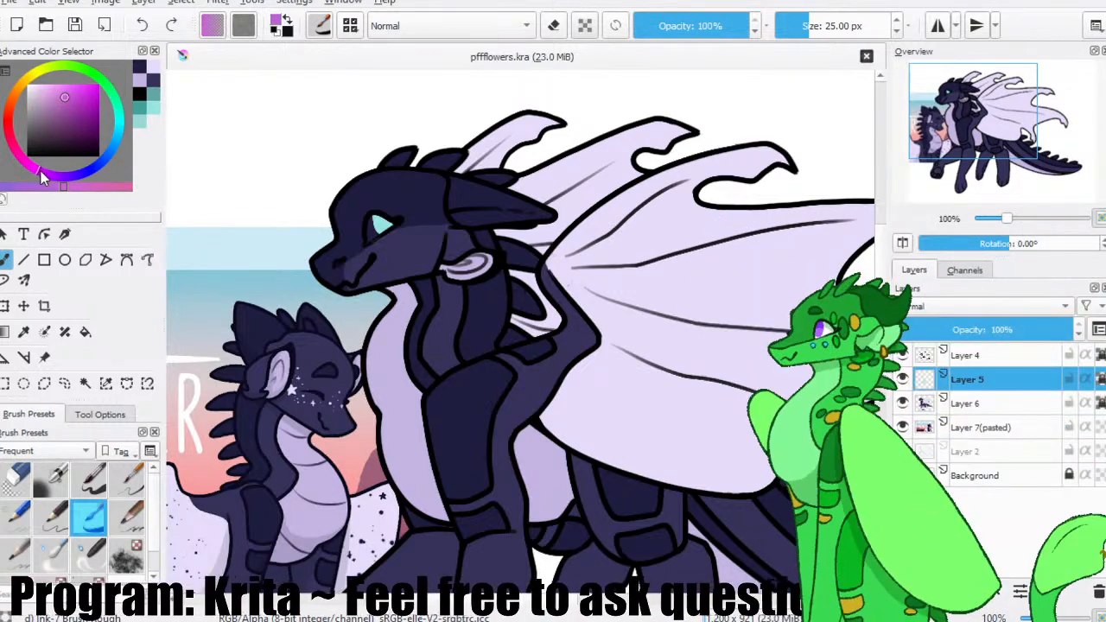
pyautogui.moveTo(388, 215); pyautogui.dragTo(367, 221)
pyautogui.click(53, 90)
# Sample white and paint two small highlights in the eye on a new layer above Layer 5, undoing the stray strokes.
pyautogui.keyDown('ctrl'); pyautogui.click(321, 149); pyautogui.keyUp('ctrl')
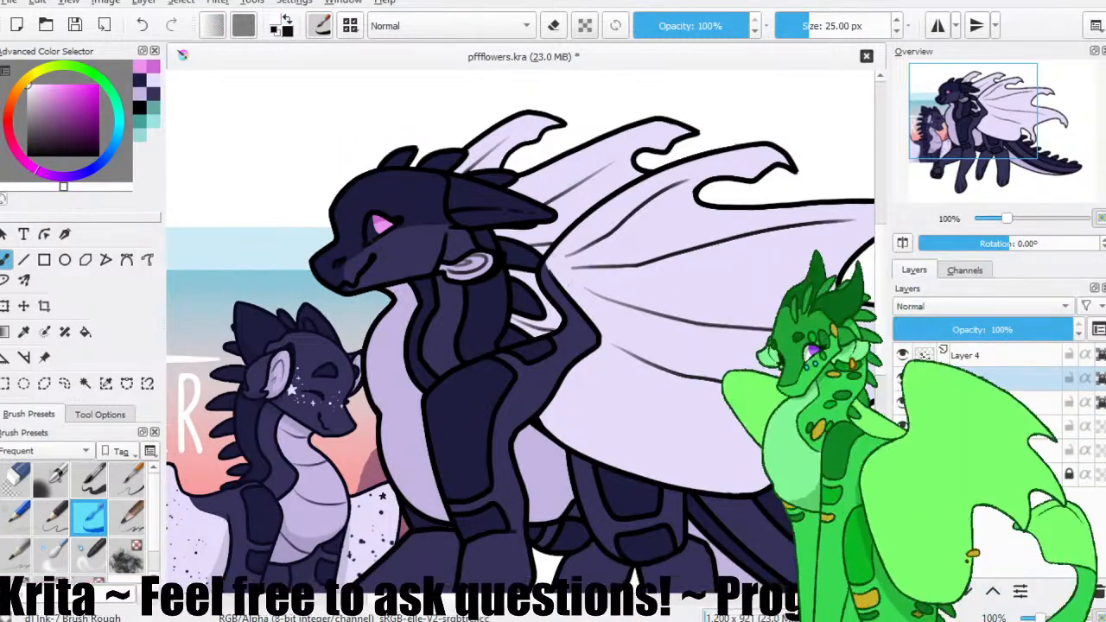
pyautogui.click(373, 226)
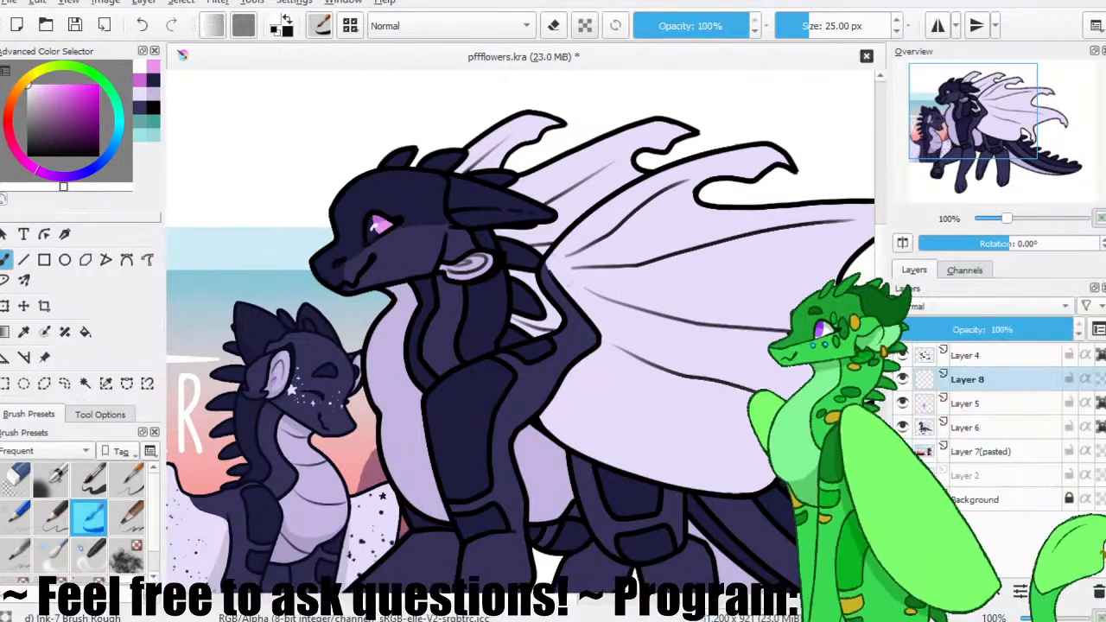
pyautogui.press('-')
pyautogui.press('-')
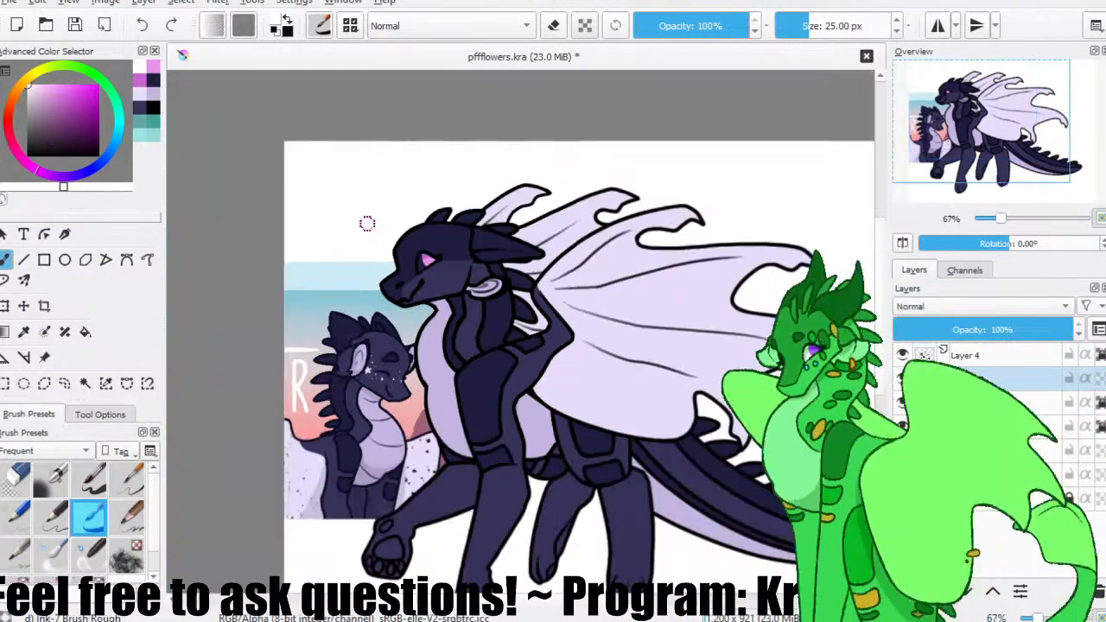
pyautogui.press('+')
pyautogui.press('+')
pyautogui.press('+')
pyautogui.press('+')
pyautogui.moveTo(996, 119); pyautogui.dragTo(975, 108)
pyautogui.moveTo(507, 296); pyautogui.dragTo(455, 287)
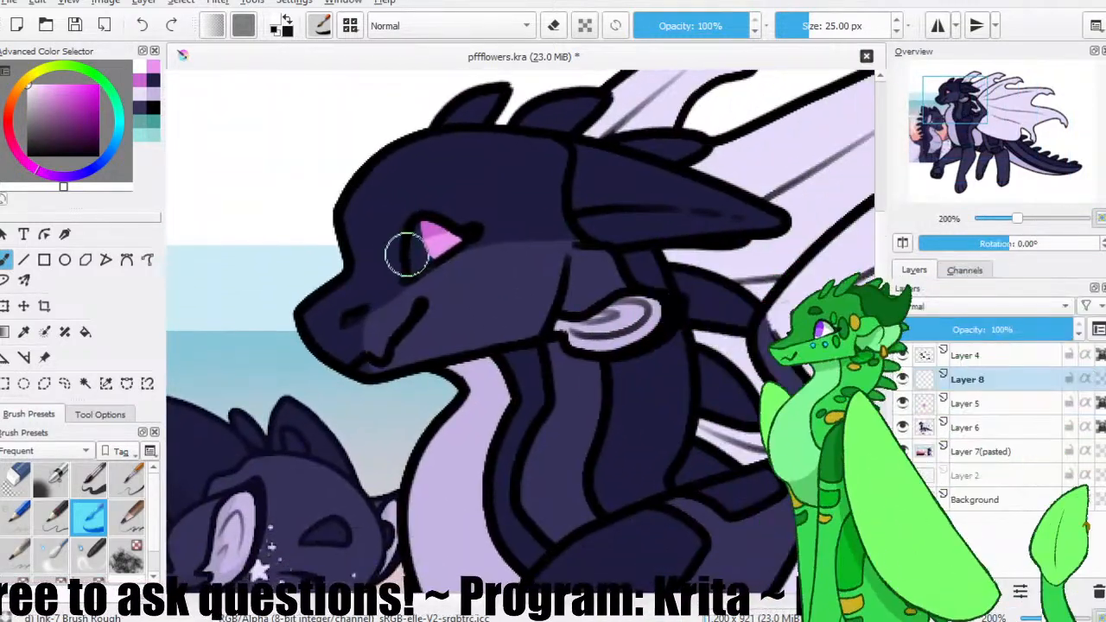
pyautogui.moveTo(419, 252)
pyautogui.mouseDown()
pyautogui.moveTo(437, 246)
pyautogui.moveTo(415, 258)
pyautogui.mouseUp()
pyautogui.hotkey('ctrl', 'z')
pyautogui.hotkey('ctrl', 'z')
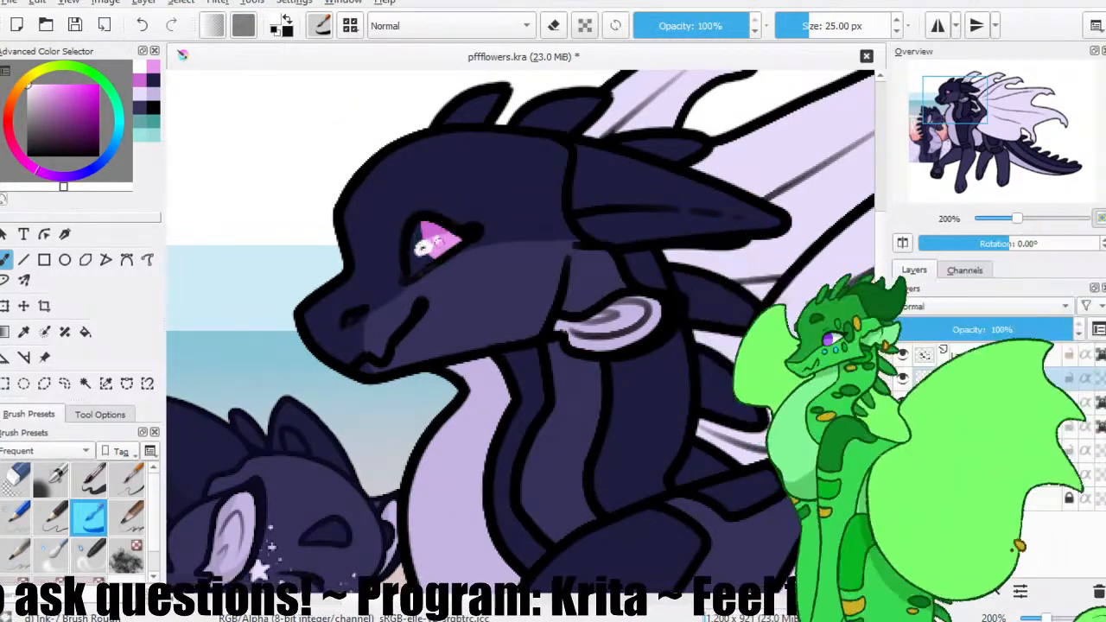
# Sample the lavender belly colour and paint the eye white with it on Layer 6.
pyautogui.keyDown('ctrl'); pyautogui.click(316, 136); pyautogui.keyUp('ctrl')
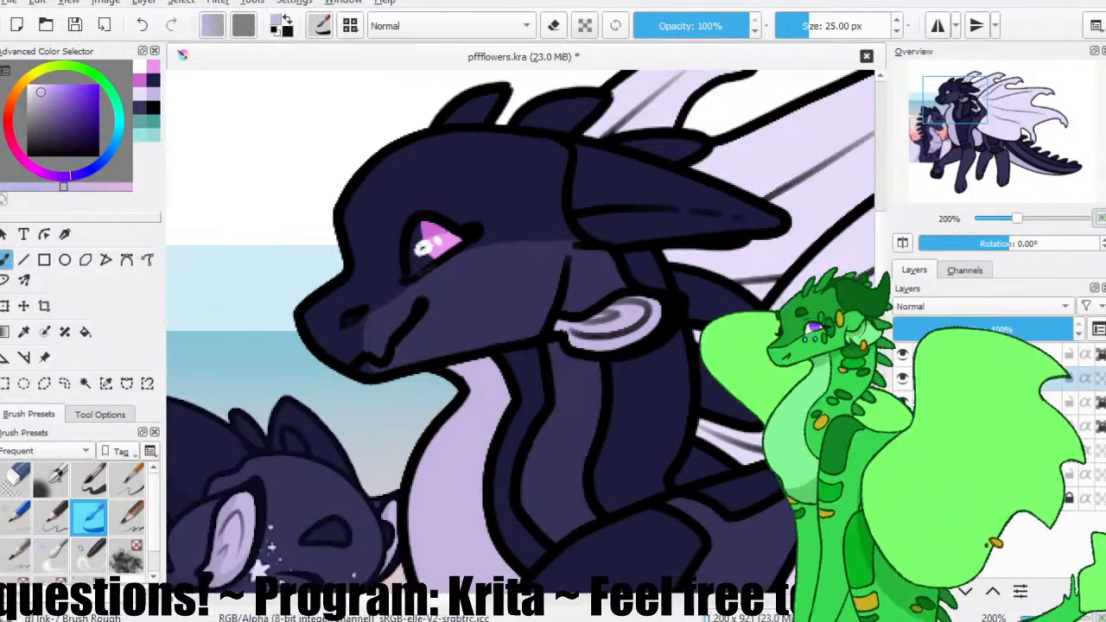
pyautogui.click(994, 426)
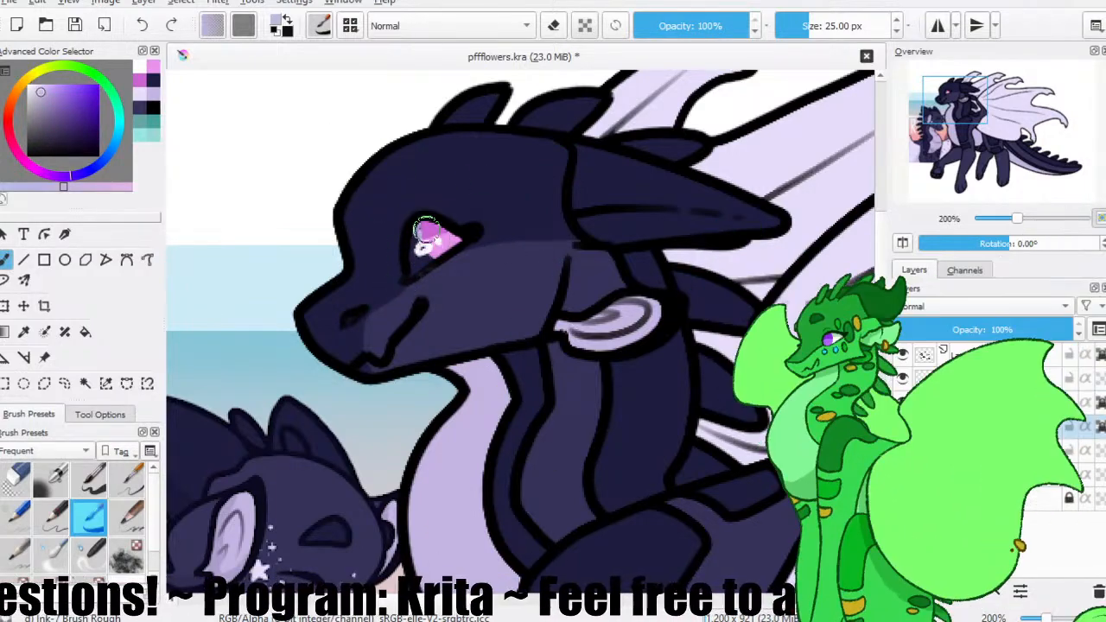
pyautogui.moveTo(414, 252); pyautogui.dragTo(437, 247)
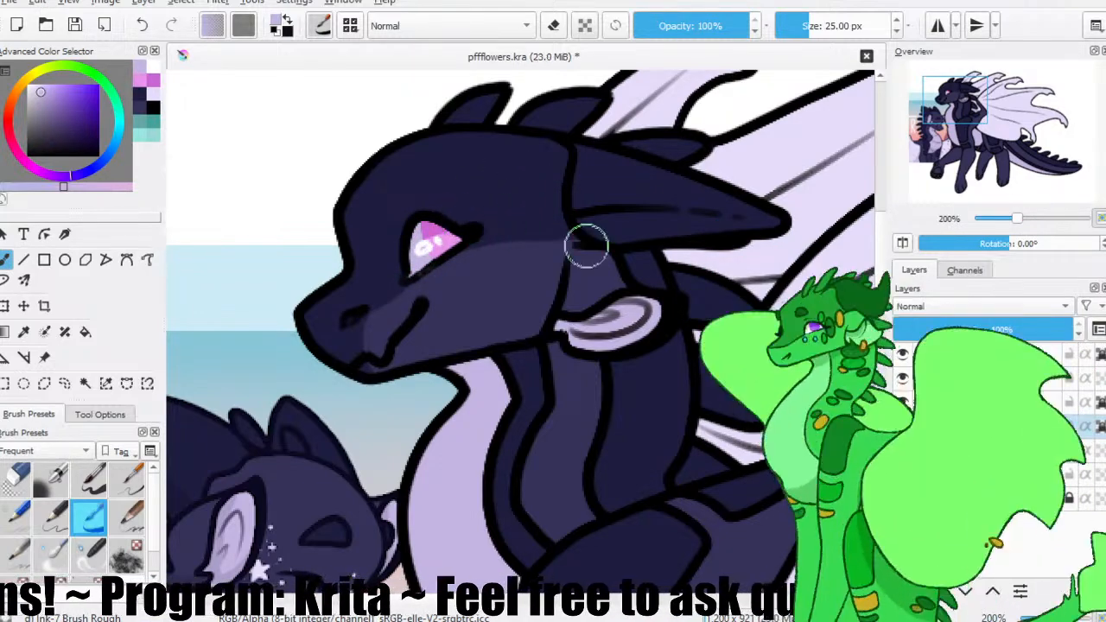
# Repaint the iris purple on Layer 5, with a deeper purple upper part and a lighter purple lower part.
pyautogui.click(75, 113)
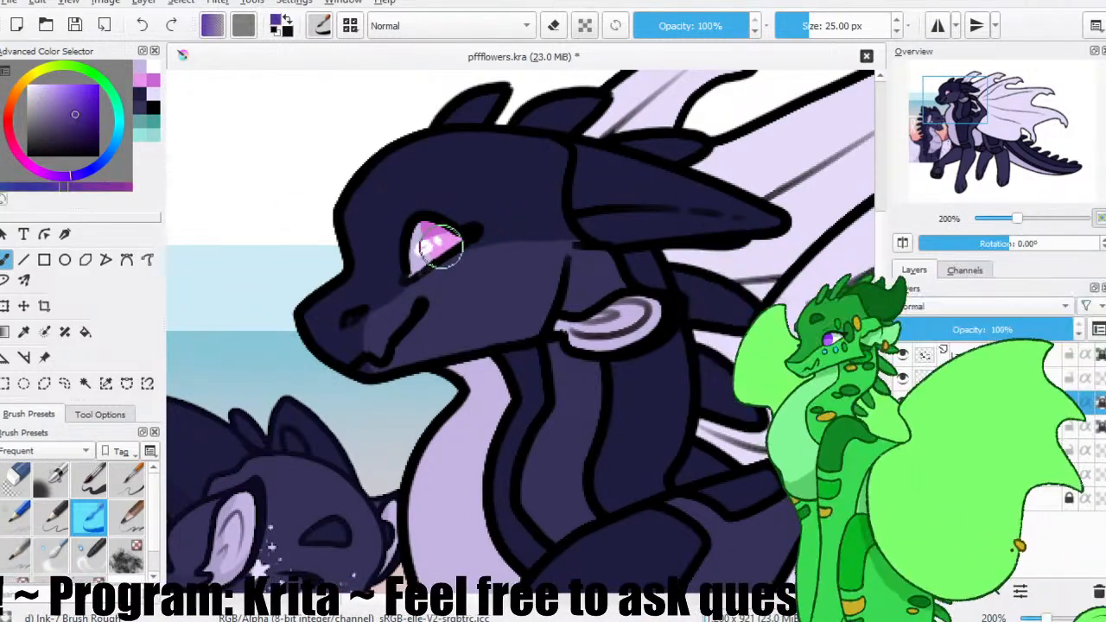
pyautogui.moveTo(436, 245); pyautogui.dragTo(464, 216)
pyautogui.click(67, 101)
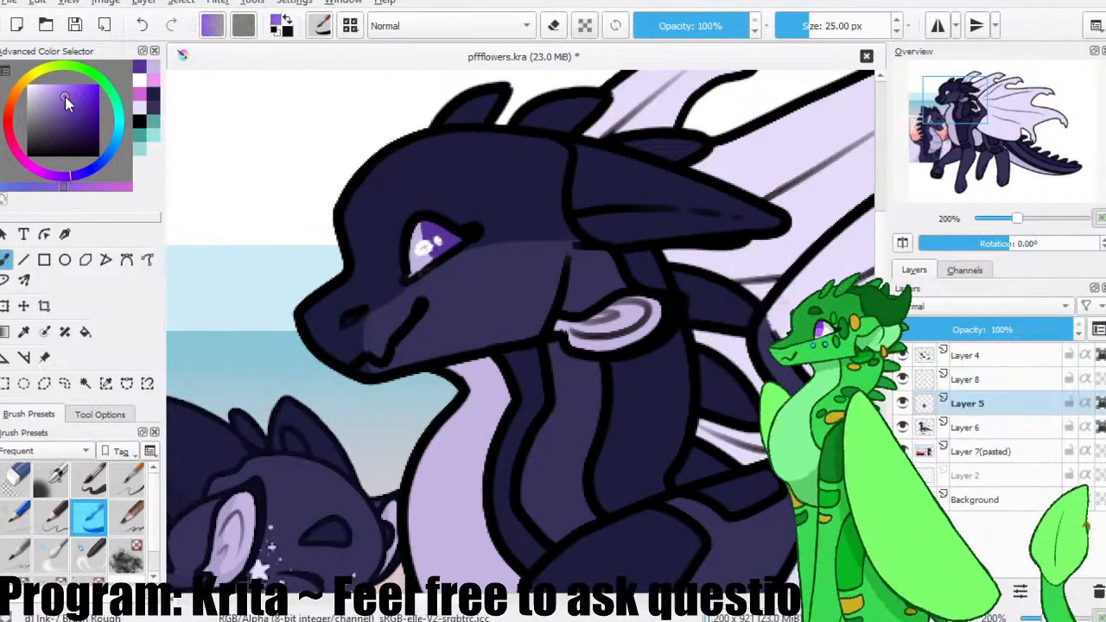
pyautogui.moveTo(438, 271); pyautogui.dragTo(445, 252)
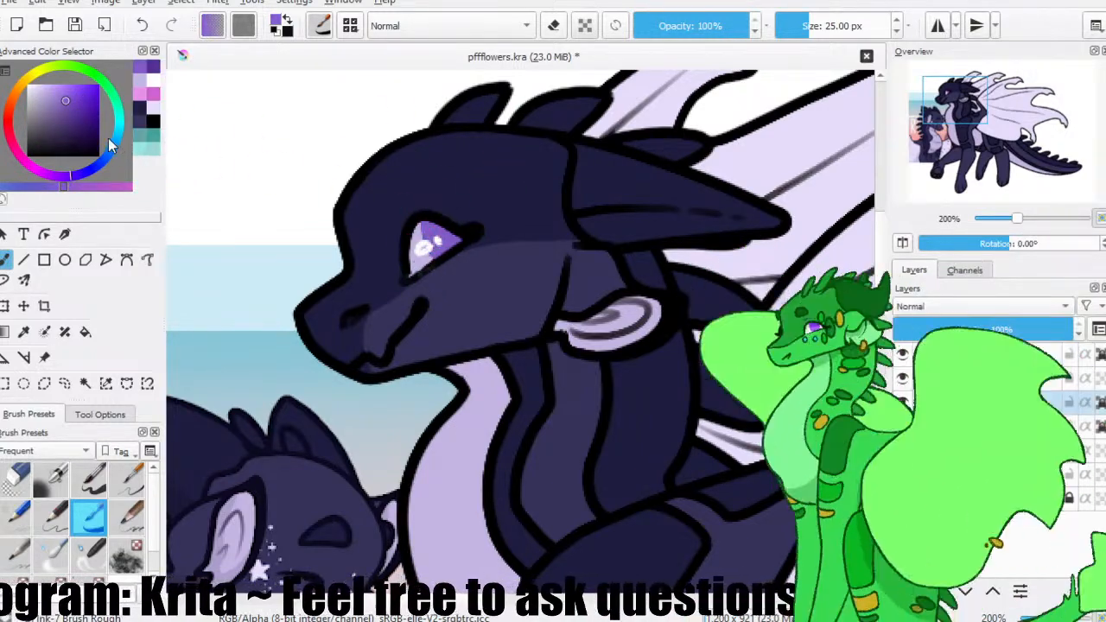
pyautogui.click(56, 96)
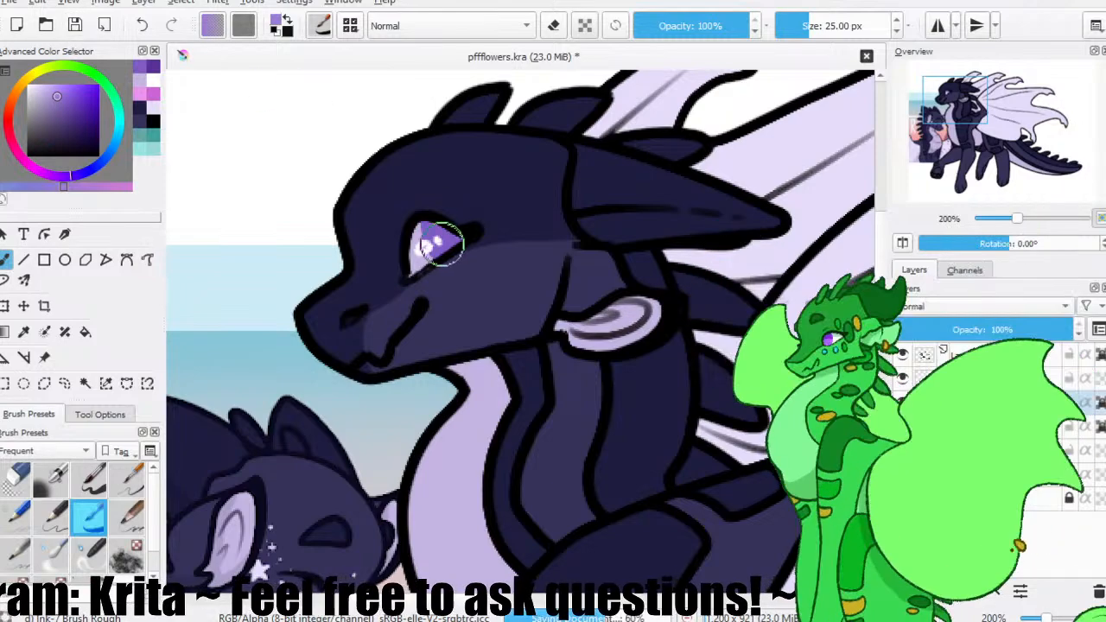
pyautogui.moveTo(450, 248)
pyautogui.mouseDown()
pyautogui.moveTo(423, 254)
pyautogui.moveTo(439, 245)
pyautogui.mouseUp()
pyautogui.click(74, 101)
pyautogui.click(57, 88)
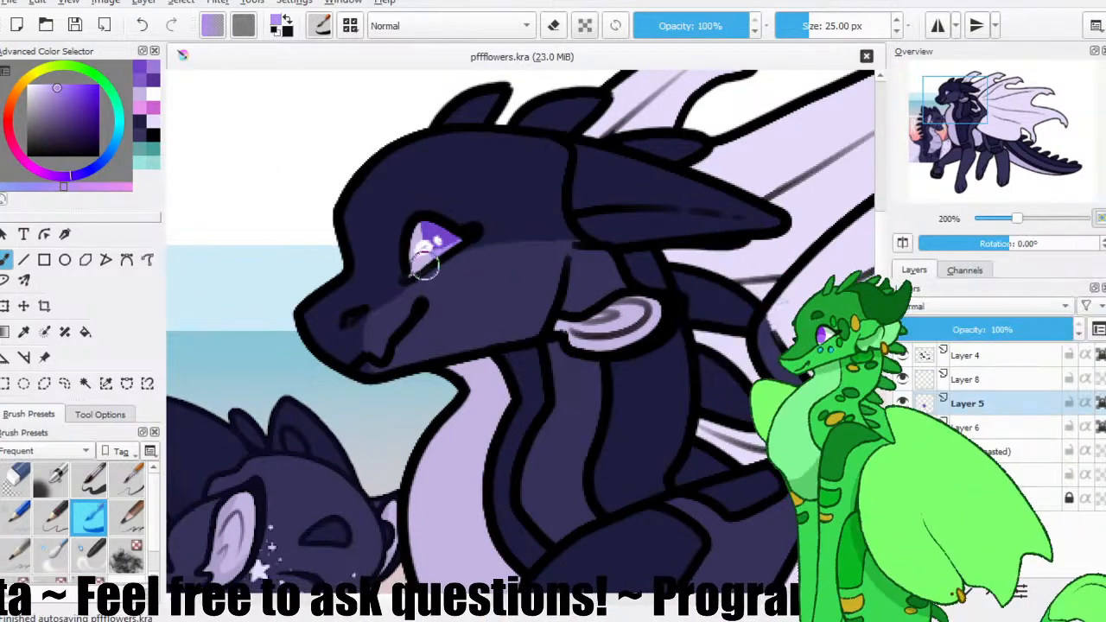
pyautogui.moveTo(426, 262); pyautogui.dragTo(427, 246)
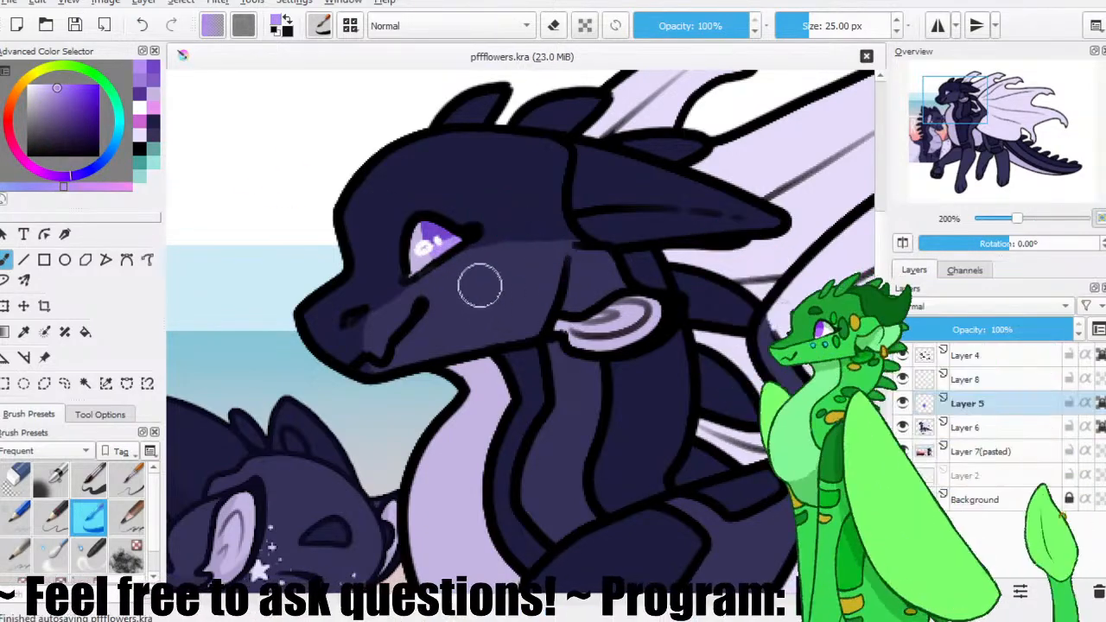
# Undo the last dab and touch up the iris's lower edge with a slightly adjusted light purple.
pyautogui.scroll(2, 486, 295)
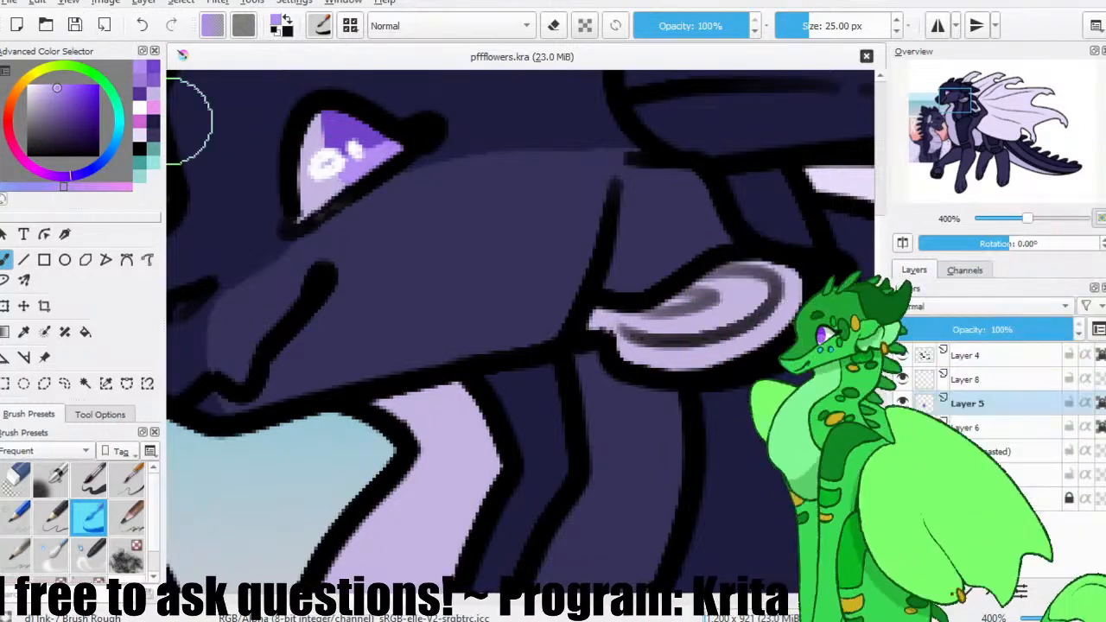
pyautogui.click(354, 190)
pyautogui.hotkey('ctrl', 'z')
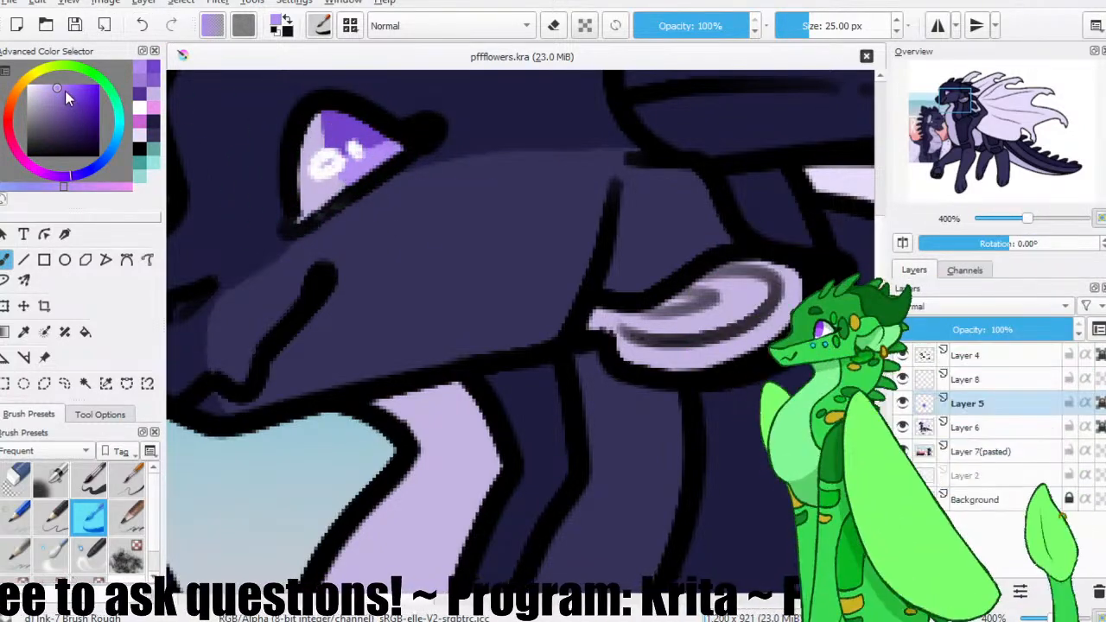
pyautogui.moveTo(387, 161)
pyautogui.mouseDown()
pyautogui.moveTo(440, 154)
pyautogui.moveTo(322, 190)
pyautogui.moveTo(417, 147)
pyautogui.mouseUp()
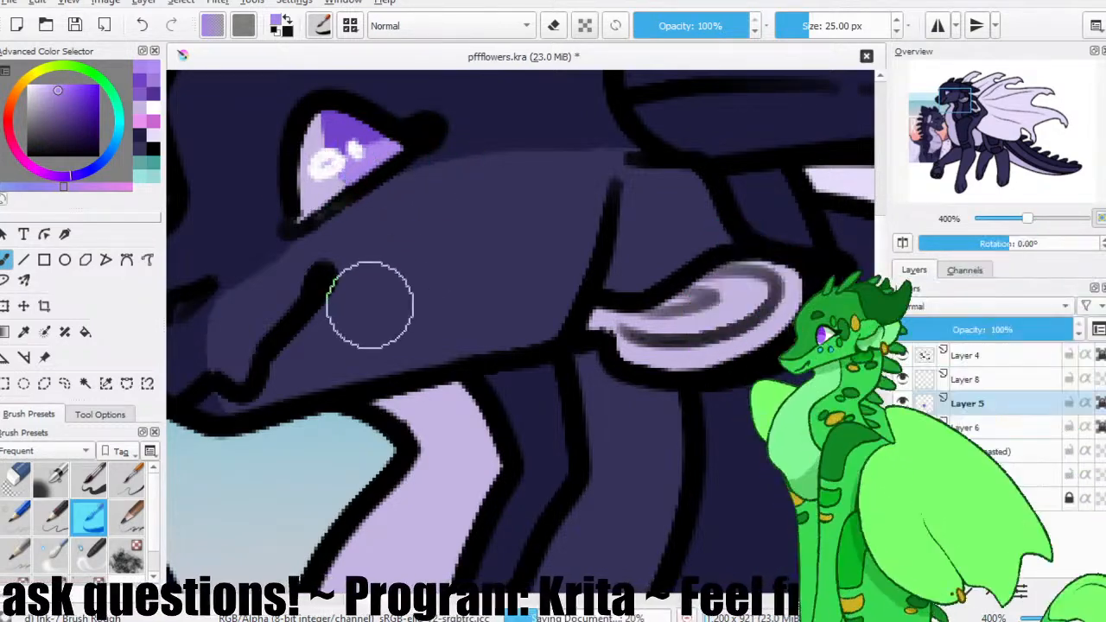
pyautogui.scroll(-5, 400, 239)
# Sample the pale colour of the reference's cheek star and paint a four-pointed star behind the character's eye on Layer 6.
pyautogui.moveTo(482, 292); pyautogui.dragTo(322, 193)
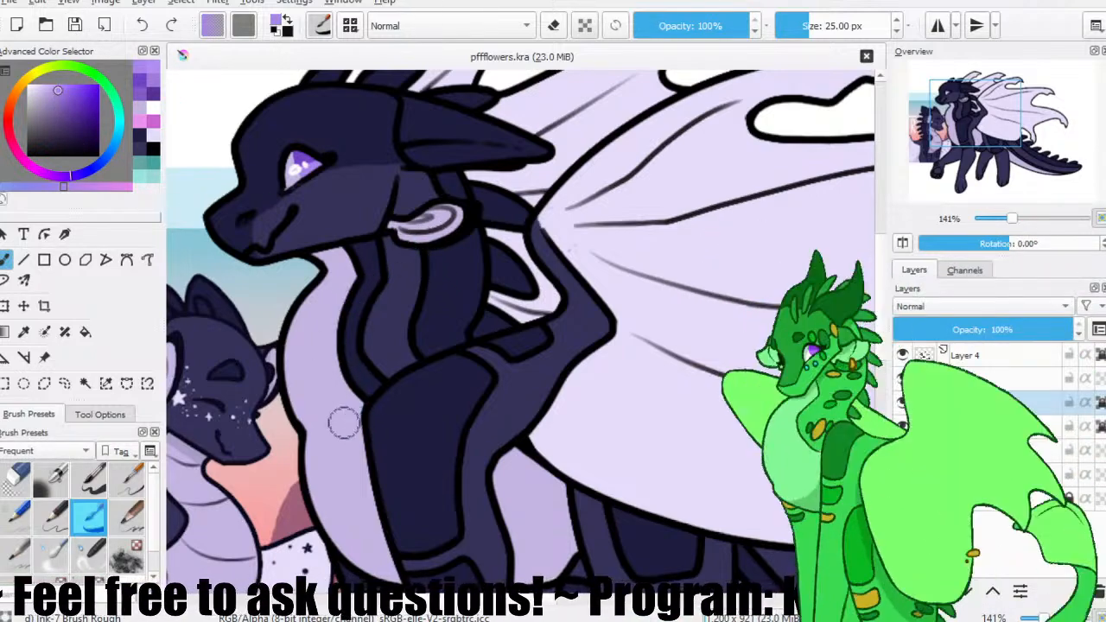
pyautogui.press('ctrl')
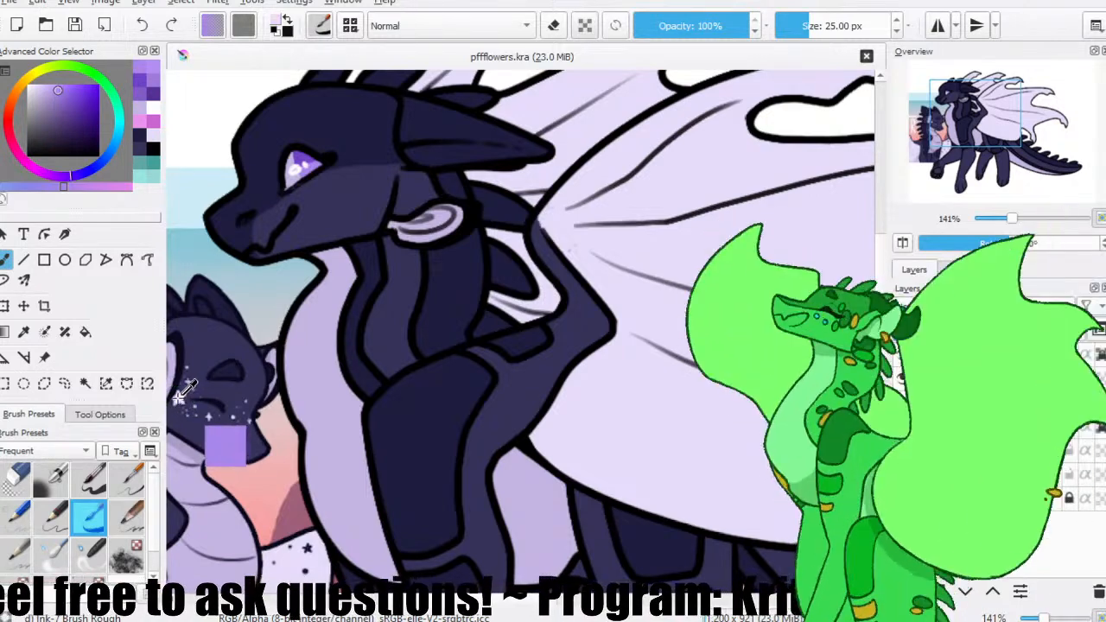
pyautogui.keyDown('ctrl'); pyautogui.click(178, 395); pyautogui.keyUp('ctrl')
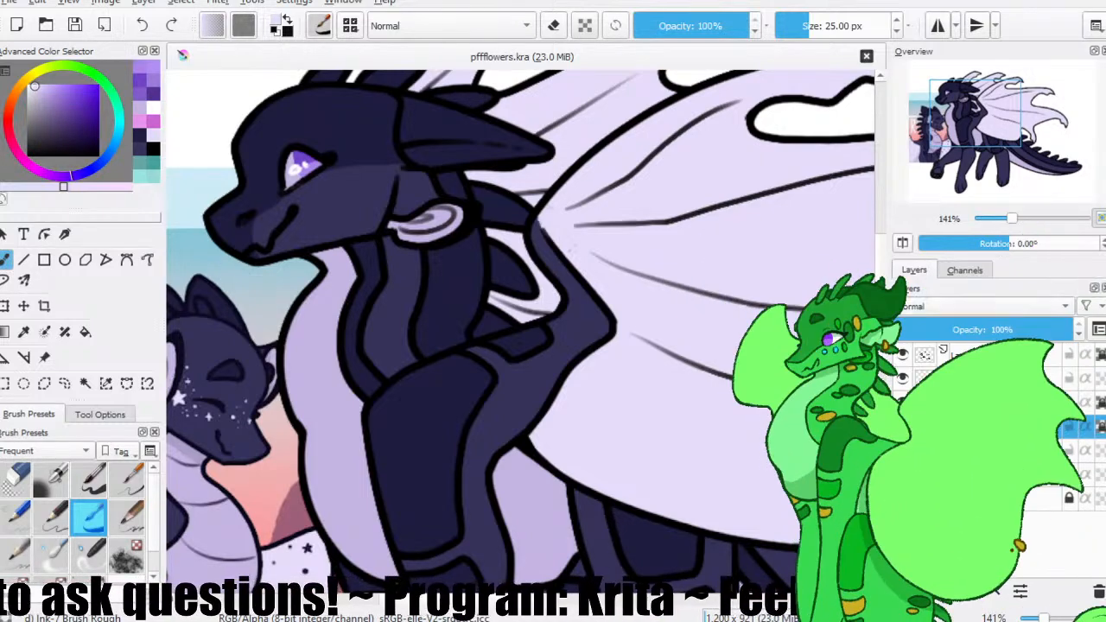
pyautogui.moveTo(292, 230); pyautogui.dragTo(273, 283)
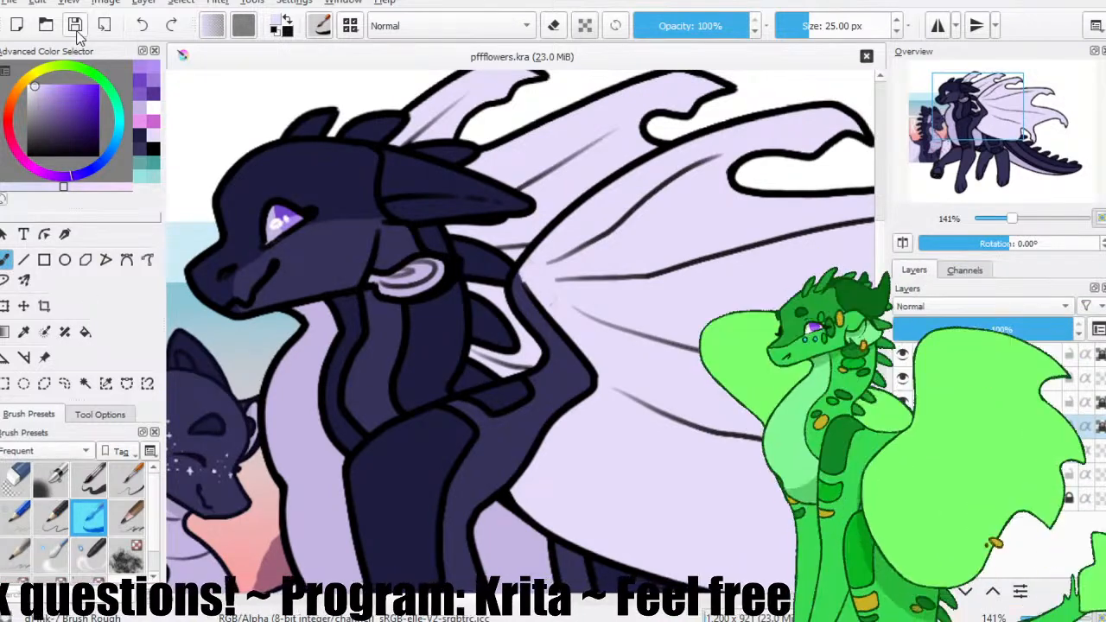
pyautogui.moveTo(323, 240)
pyautogui.mouseDown()
pyautogui.moveTo(323, 265)
pyautogui.moveTo(353, 219)
pyautogui.mouseUp()
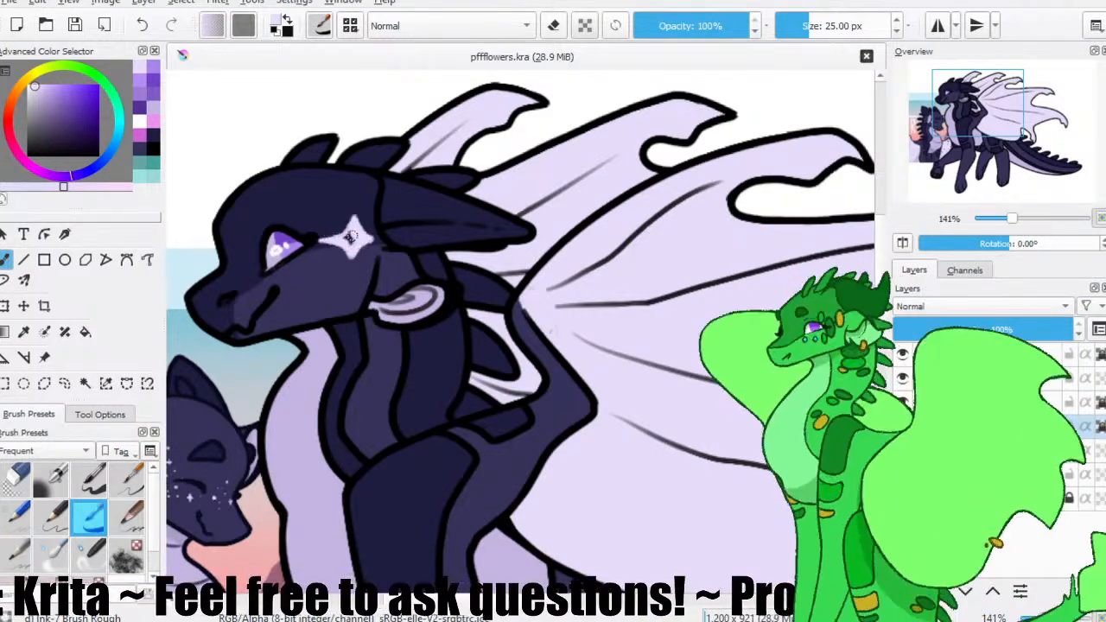
pyautogui.click(349, 235)
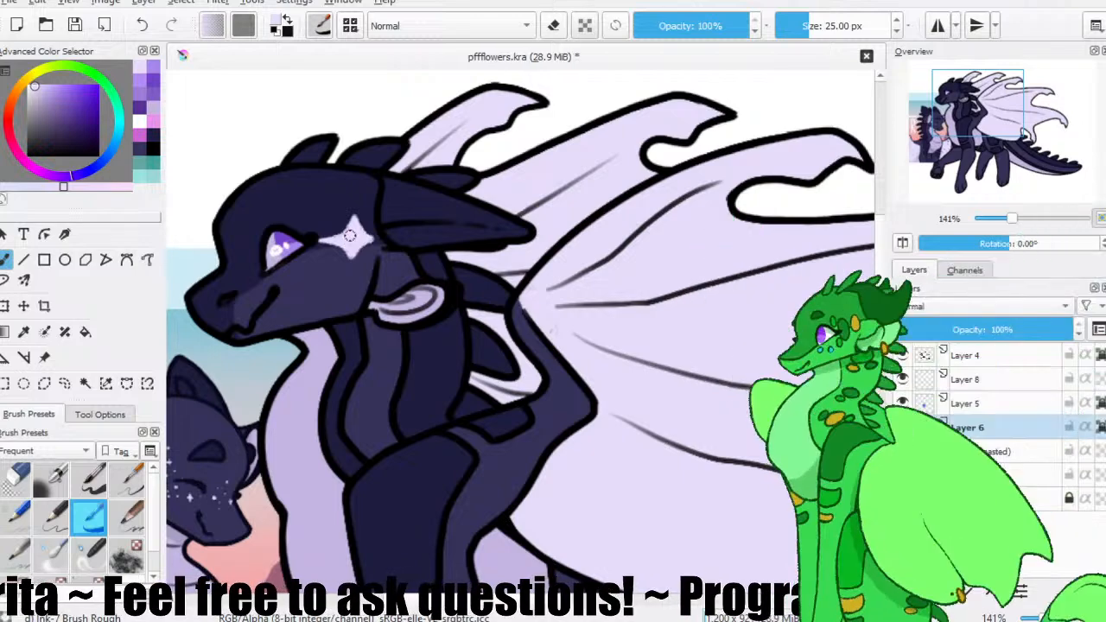
# Sharpen the four-pointed star behind the eye, trimming its edges with the sampled dark body colours and retouching it in the pale colour.
pyautogui.keyDown('ctrl'); pyautogui.click(335, 267); pyautogui.keyUp('ctrl')
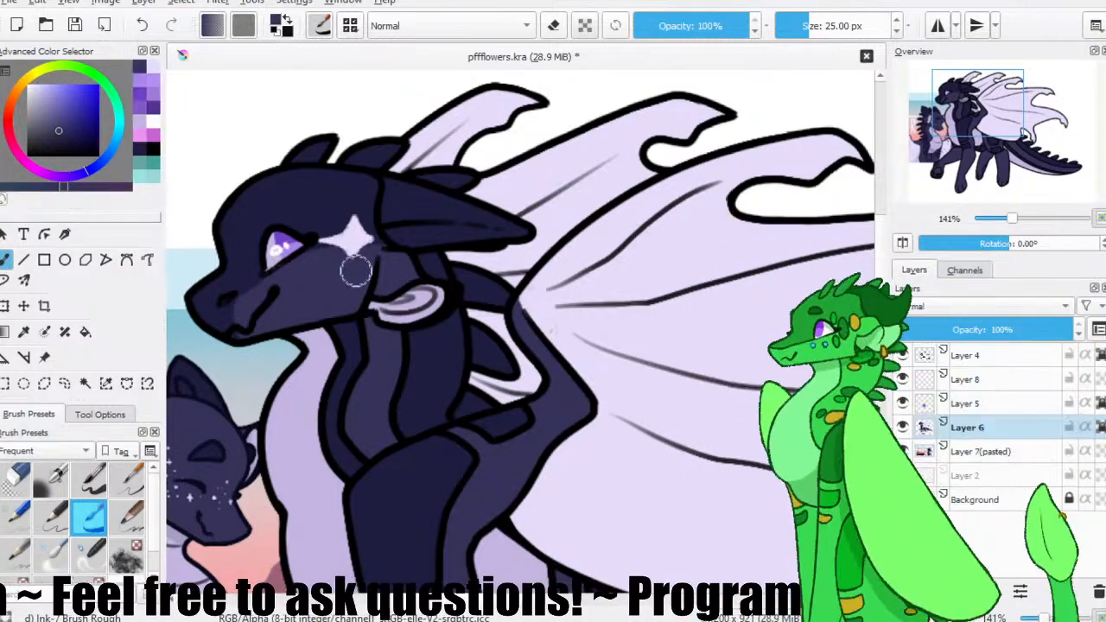
pyautogui.keyDown('ctrl'); pyautogui.click(350, 232); pyautogui.keyUp('ctrl')
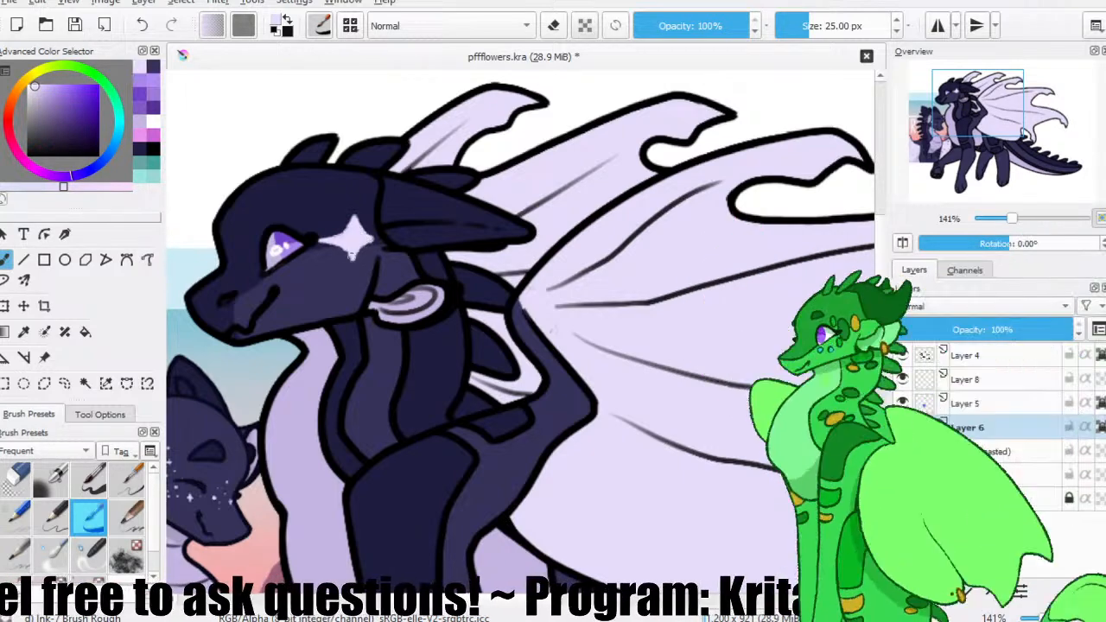
pyautogui.keyDown('ctrl'); pyautogui.click(361, 242); pyautogui.keyUp('ctrl')
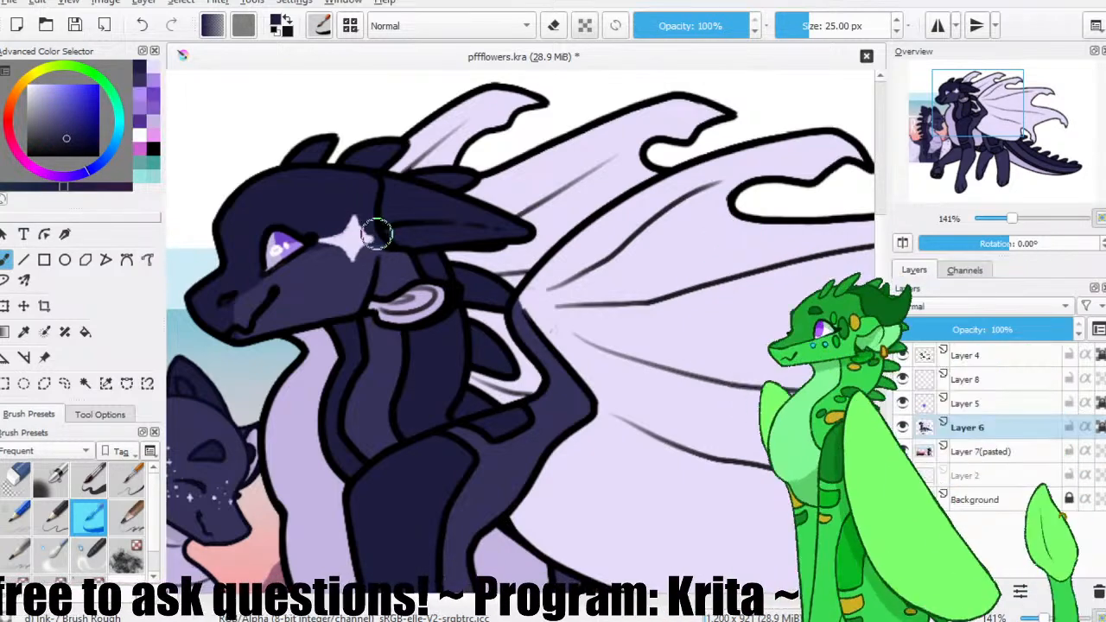
pyautogui.keyDown('ctrl'); pyautogui.click(369, 246); pyautogui.keyUp('ctrl')
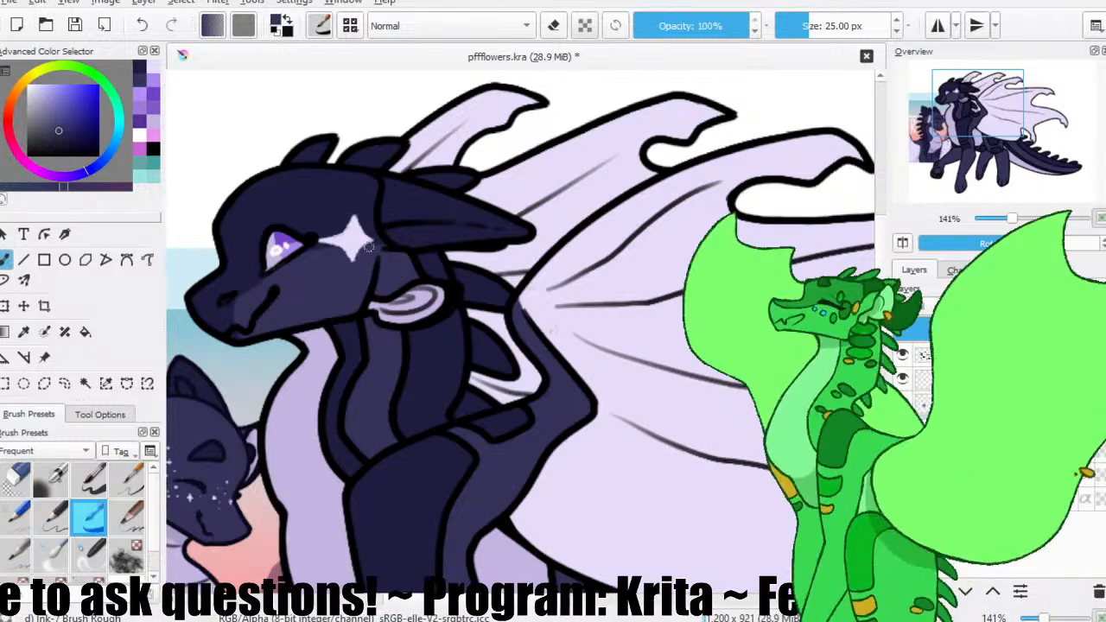
pyautogui.keyDown('ctrl'); pyautogui.click(361, 224); pyautogui.keyUp('ctrl')
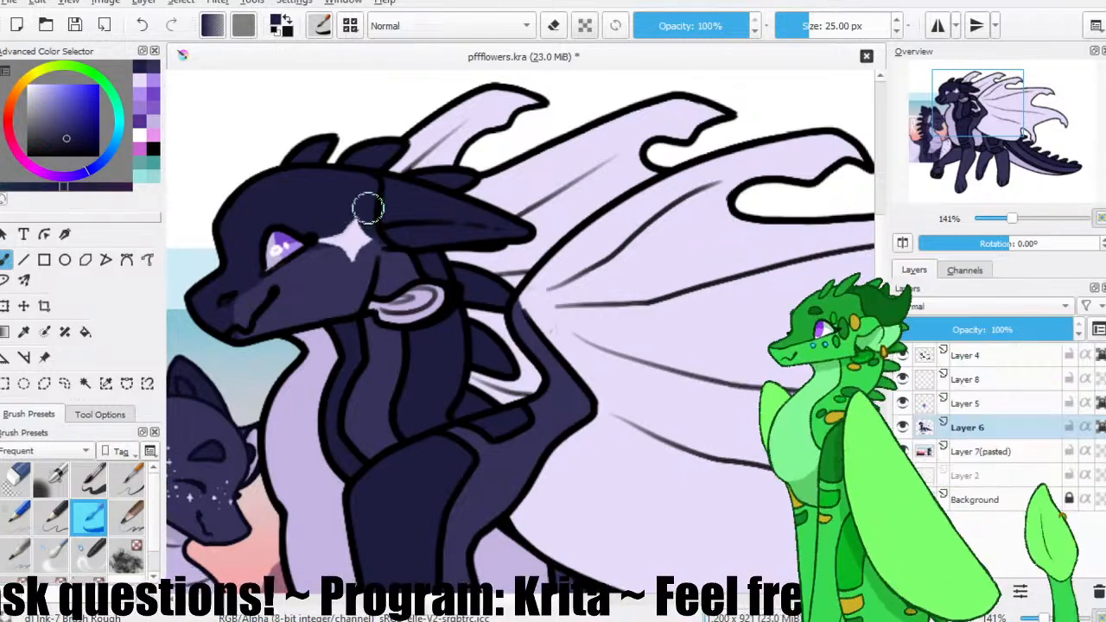
pyautogui.moveTo(358, 220); pyautogui.dragTo(367, 227)
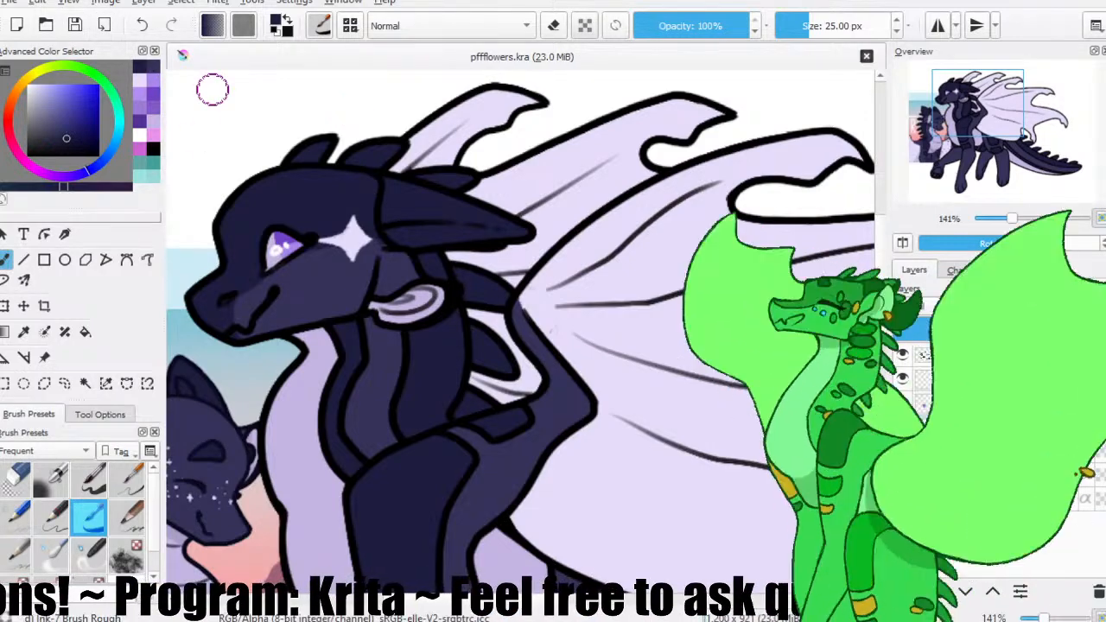
# Sample the pale star colour, cover the four-pointed star and paint a five-pointed one behind the eye on Layer 6.
pyautogui.keyDown('ctrl'); pyautogui.click(354, 235); pyautogui.keyUp('ctrl')
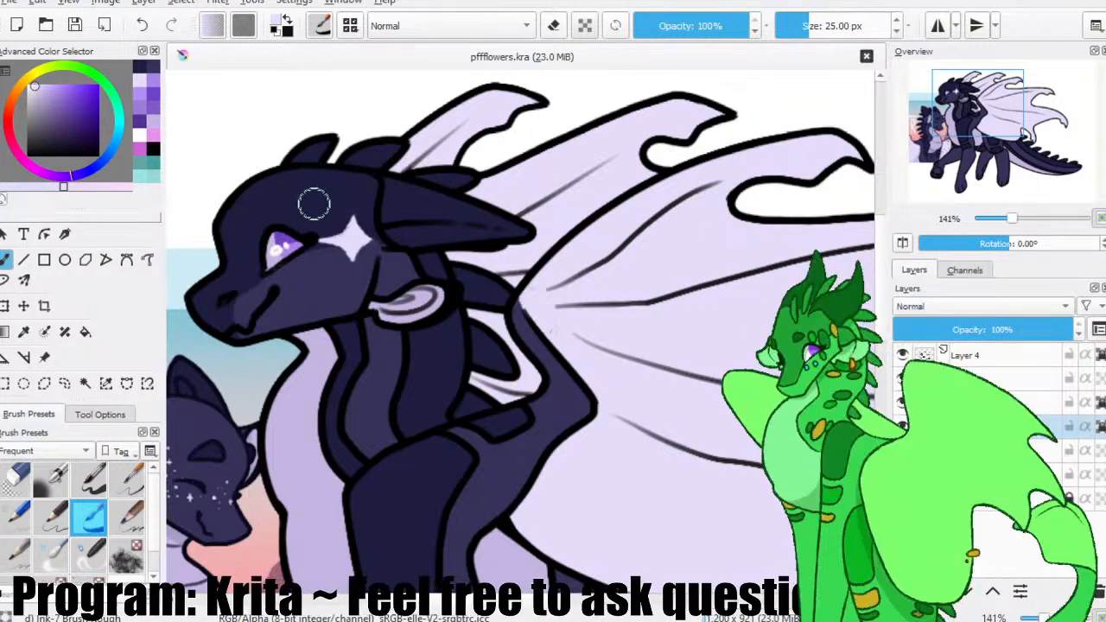
pyautogui.moveTo(352, 269); pyautogui.dragTo(376, 251)
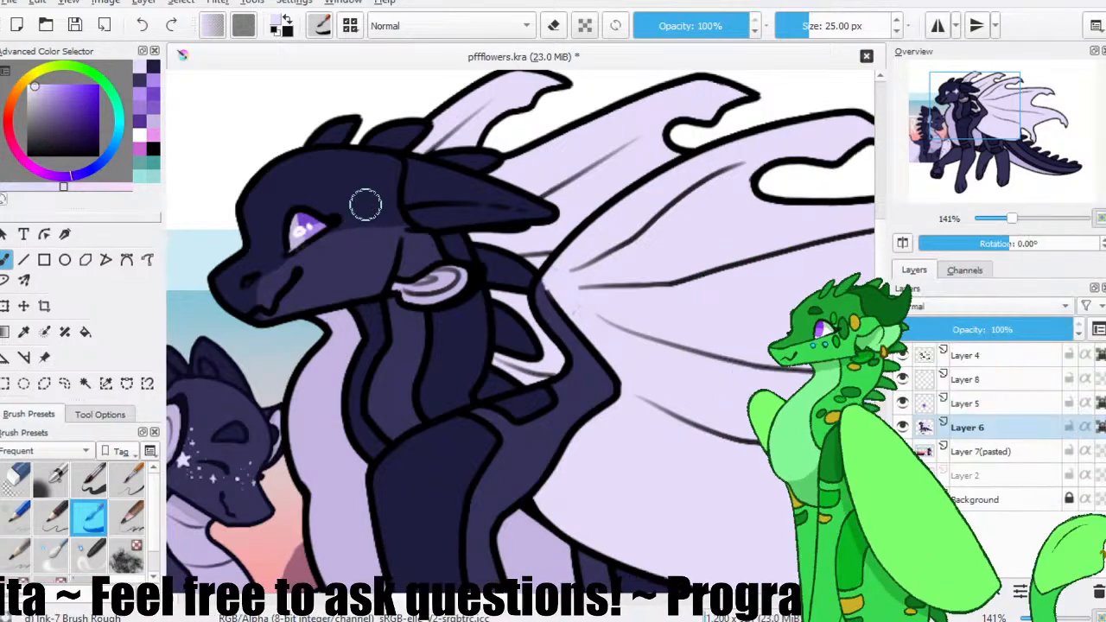
pyautogui.moveTo(349, 228)
pyautogui.mouseDown()
pyautogui.moveTo(379, 227)
pyautogui.moveTo(366, 212)
pyautogui.moveTo(377, 220)
pyautogui.mouseUp()
pyautogui.hotkey('ctrl', 'z')
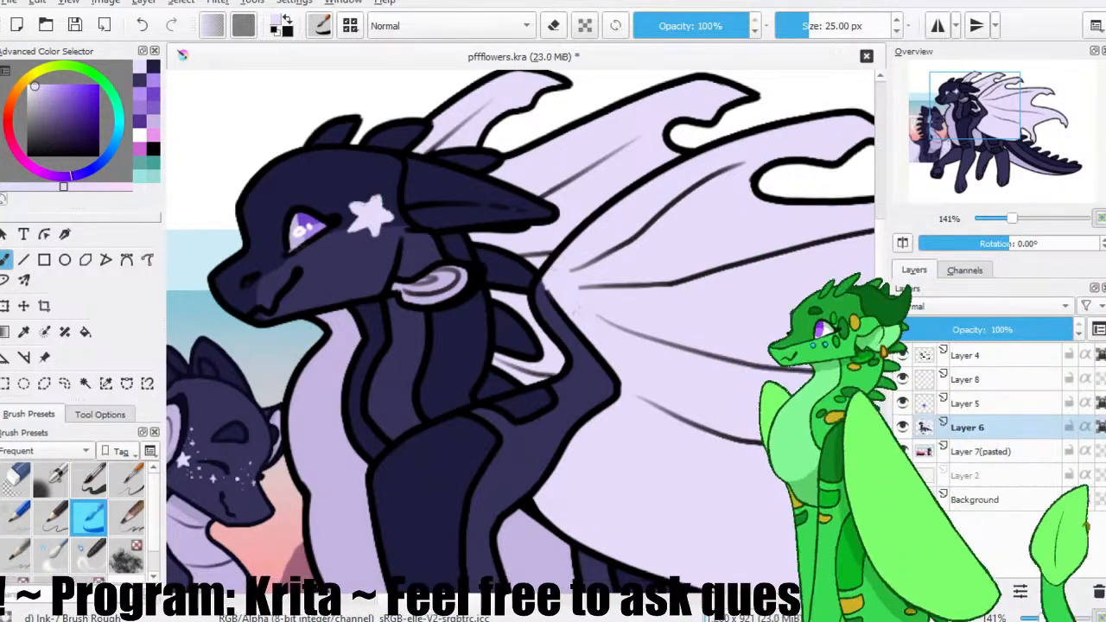
# Refine the five-pointed star's points with sampled dark body colours and the pale colour, and save the file.
pyautogui.keyDown('ctrl'); pyautogui.click(351, 205); pyautogui.keyUp('ctrl')
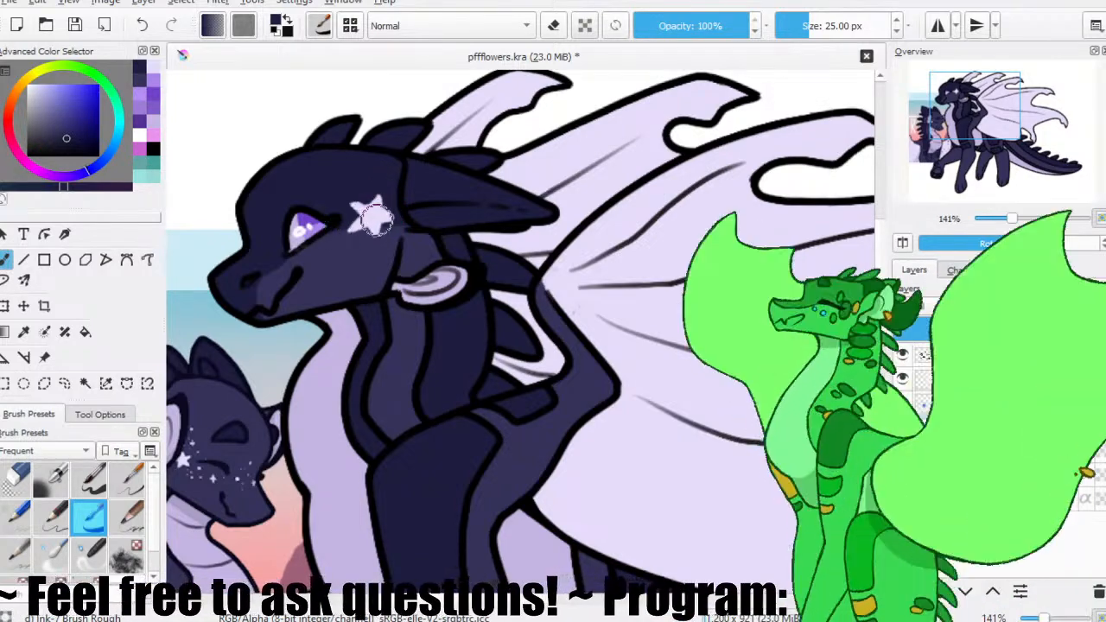
pyautogui.hotkey('ctrl', 'z')
pyautogui.keyDown('ctrl'); pyautogui.click(357, 242); pyautogui.keyUp('ctrl')
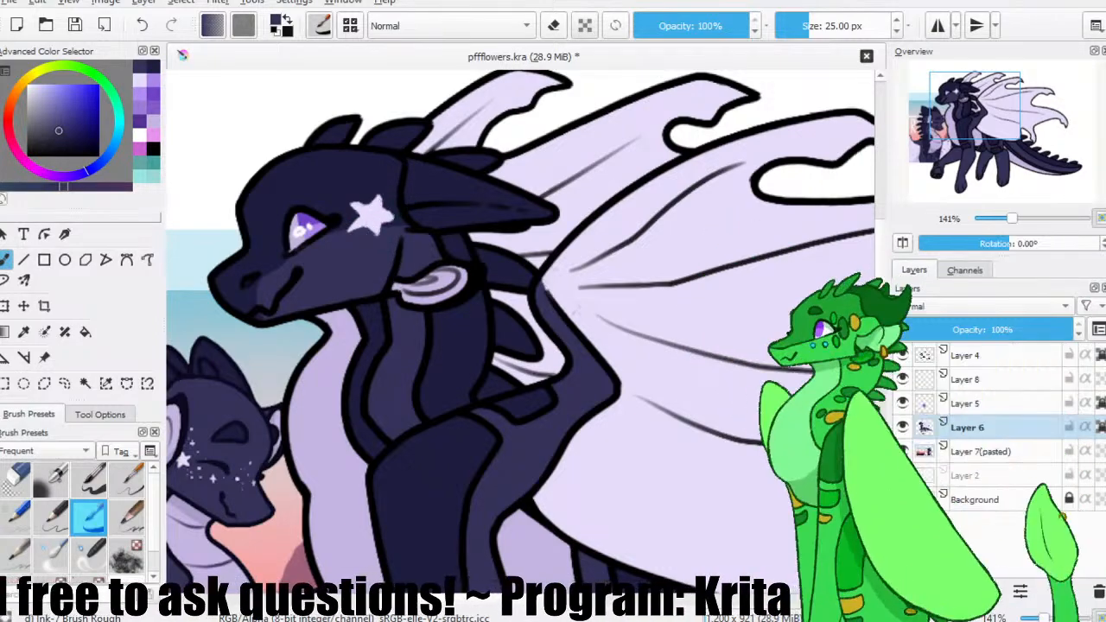
pyautogui.keyDown('ctrl'); pyautogui.click(374, 228); pyautogui.keyUp('ctrl')
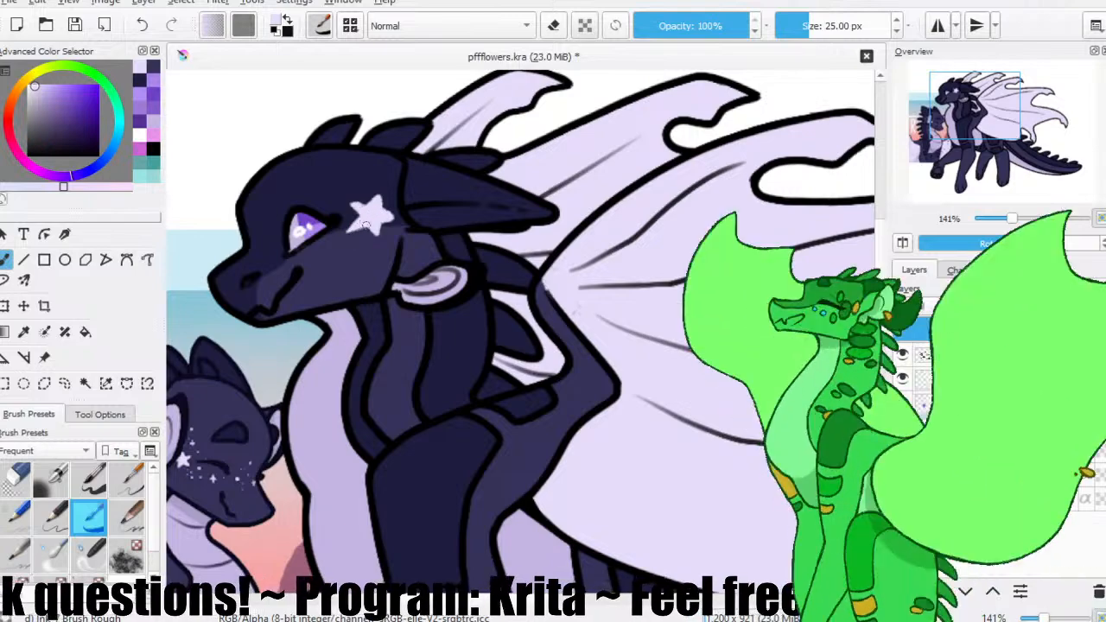
pyautogui.click(74, 25)
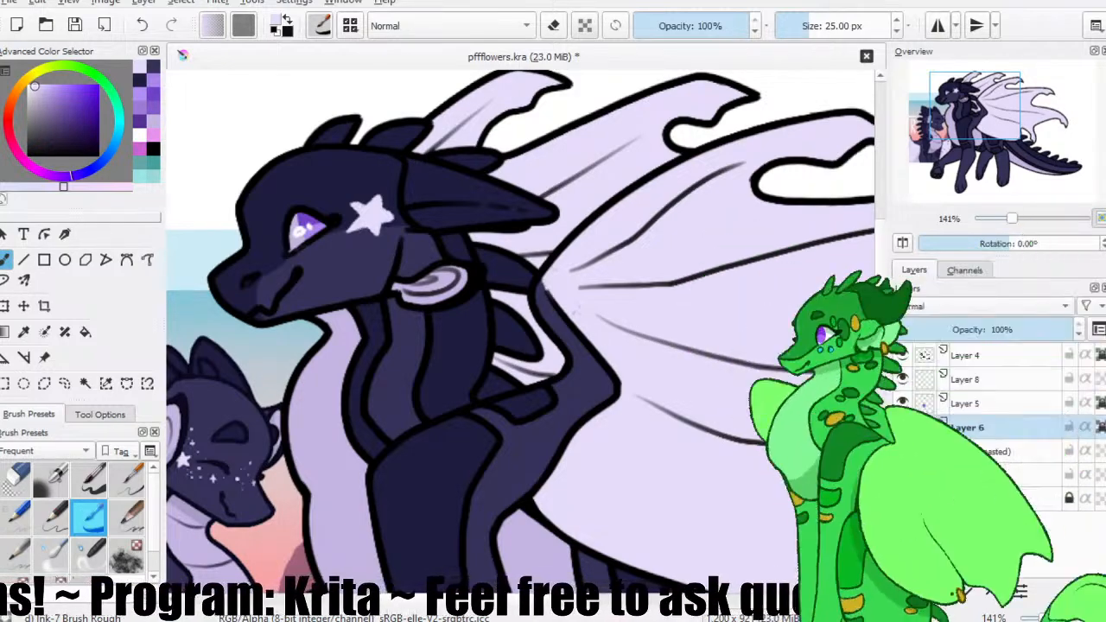
pyautogui.hotkey('ctrl', 's')
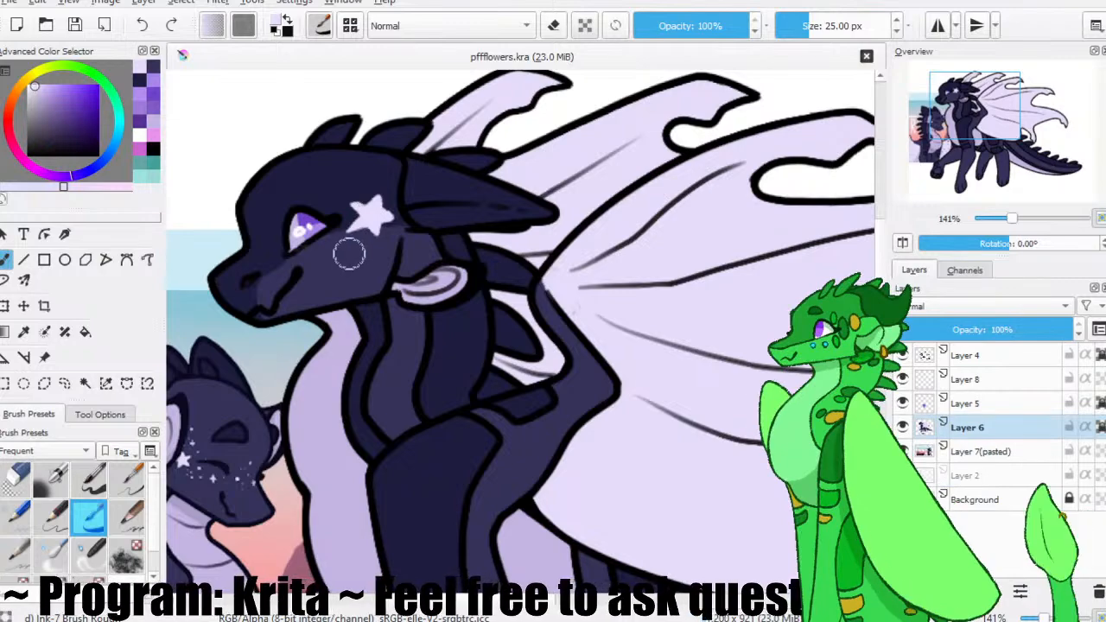
# Paint small pale four-pointed stars and freckle dots across the cheek and muzzle below the eye, and save the file.
pyautogui.keyDown('ctrl'); pyautogui.click(348, 254); pyautogui.keyUp('ctrl')
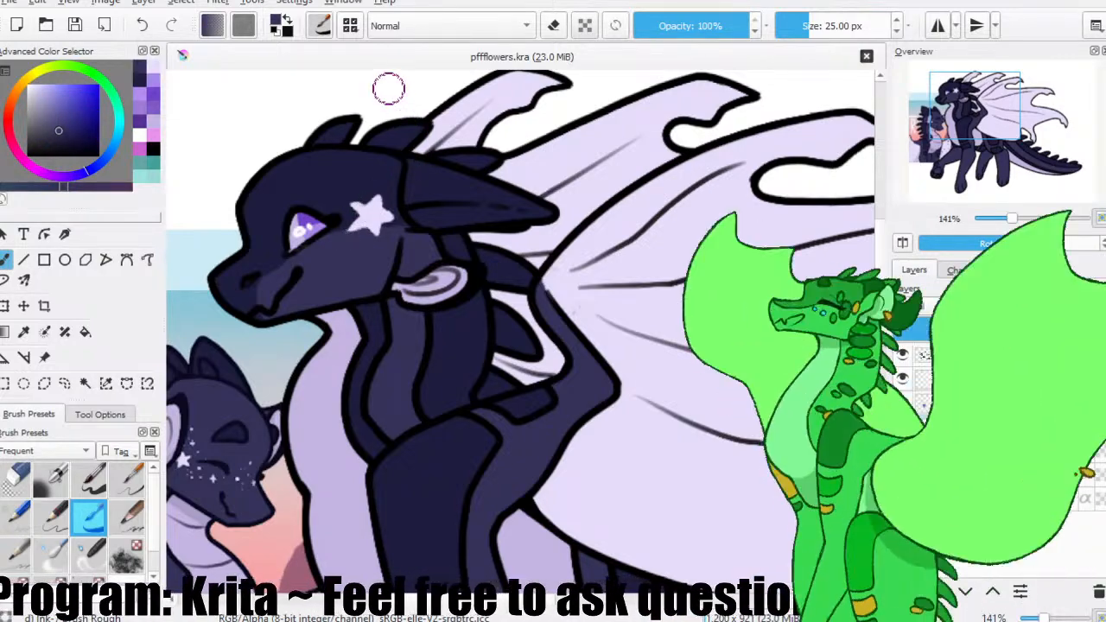
pyautogui.keyDown('ctrl'); pyautogui.click(421, 275); pyautogui.keyUp('ctrl')
pyautogui.click(75, 26)
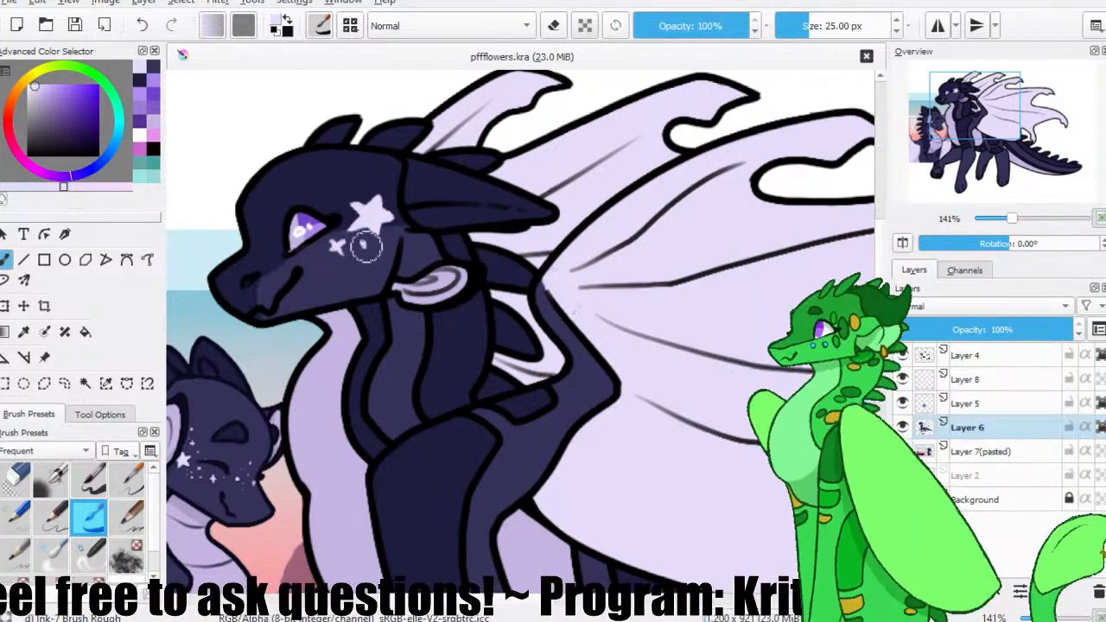
pyautogui.moveTo(345, 235)
pyautogui.mouseDown()
pyautogui.moveTo(368, 224)
pyautogui.moveTo(344, 231)
pyautogui.mouseUp()
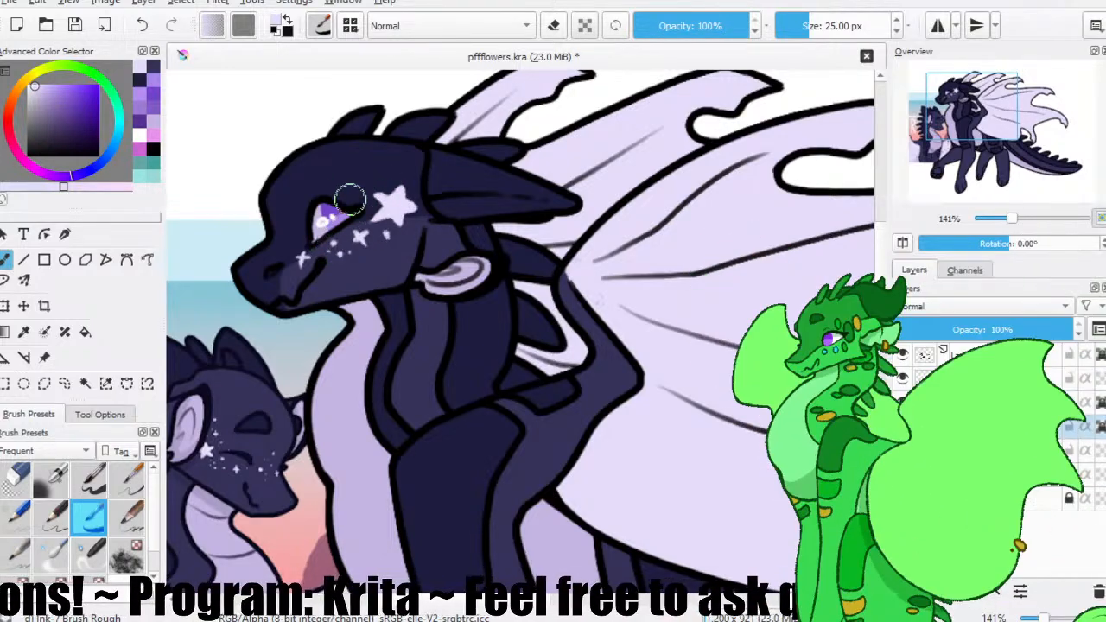
pyautogui.click(358, 264)
pyautogui.click(363, 197)
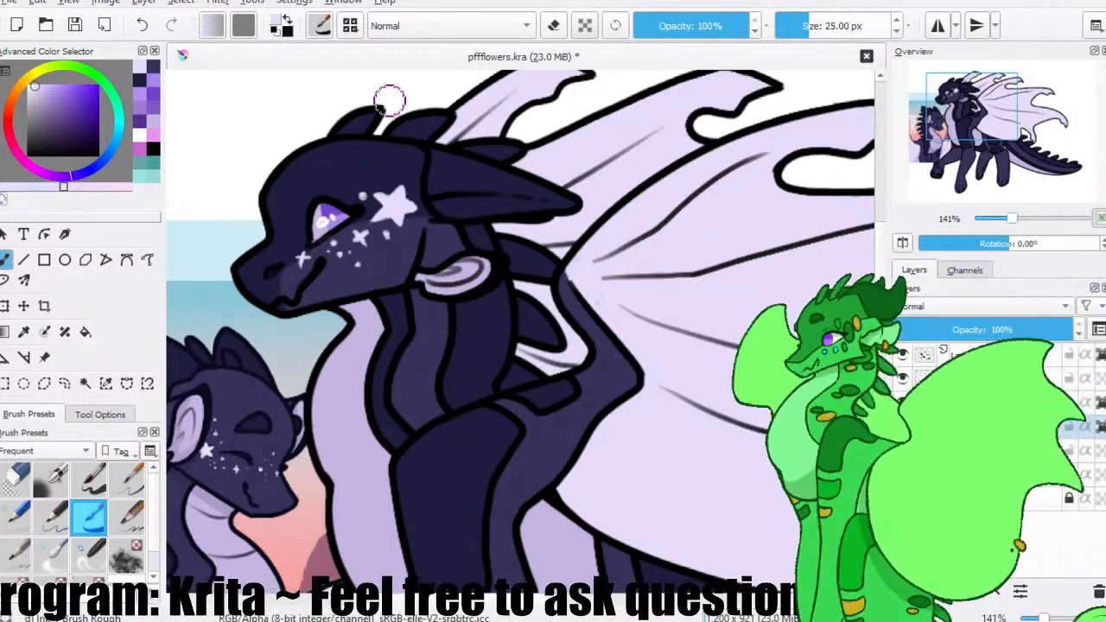
pyautogui.click(75, 25)
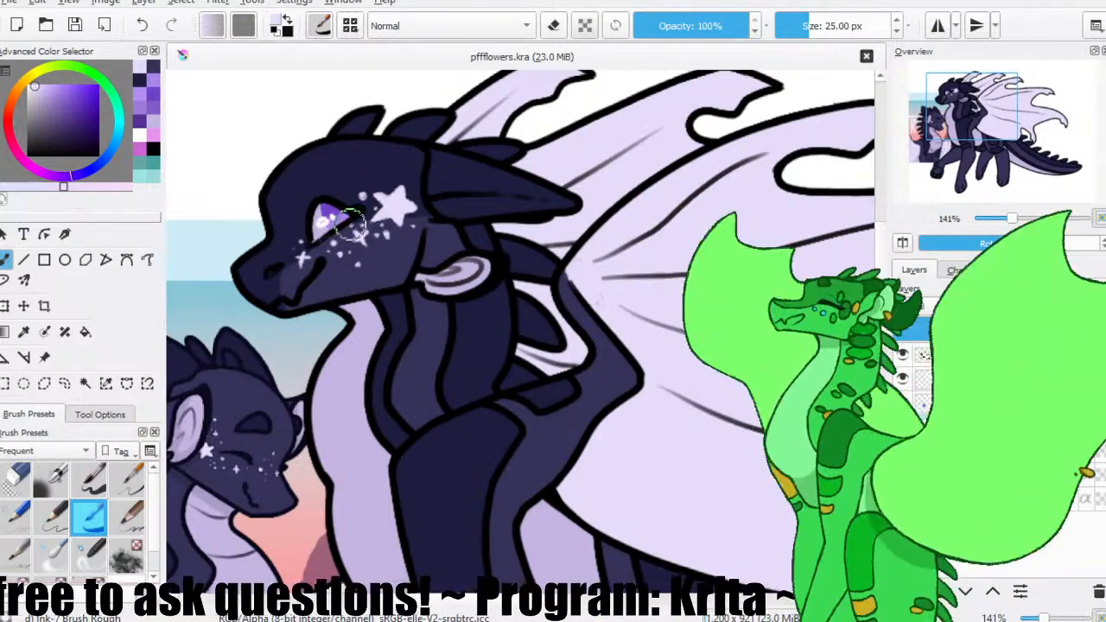
# Add more tiny pale dots around the large star and cheek markings, and save the file.
pyautogui.moveTo(422, 201); pyautogui.dragTo(429, 183)
pyautogui.click(400, 171)
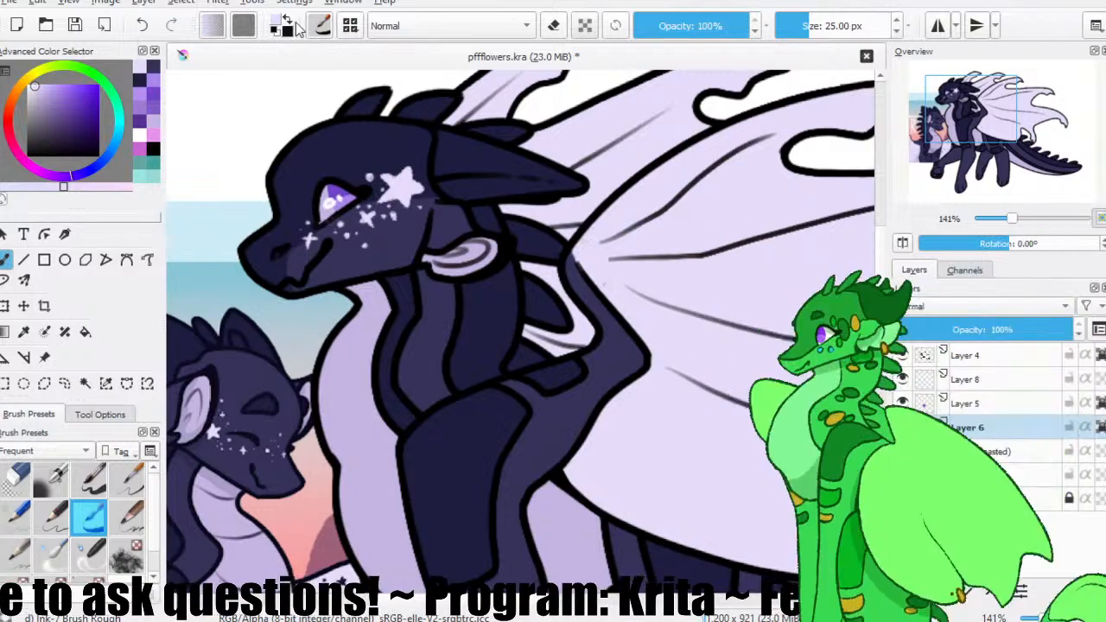
pyautogui.click(75, 25)
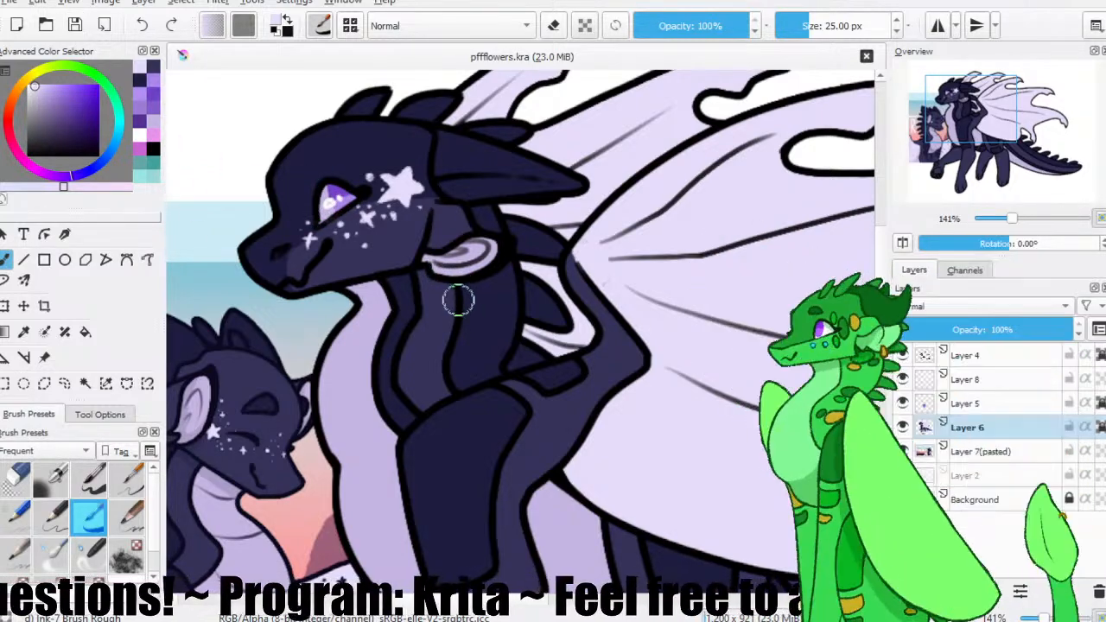
# Sample the darkest navy from the character's upper front leg marking as the painting colour.
pyautogui.scroll(2, 458, 300)
pyautogui.scroll(-3, 453, 296)
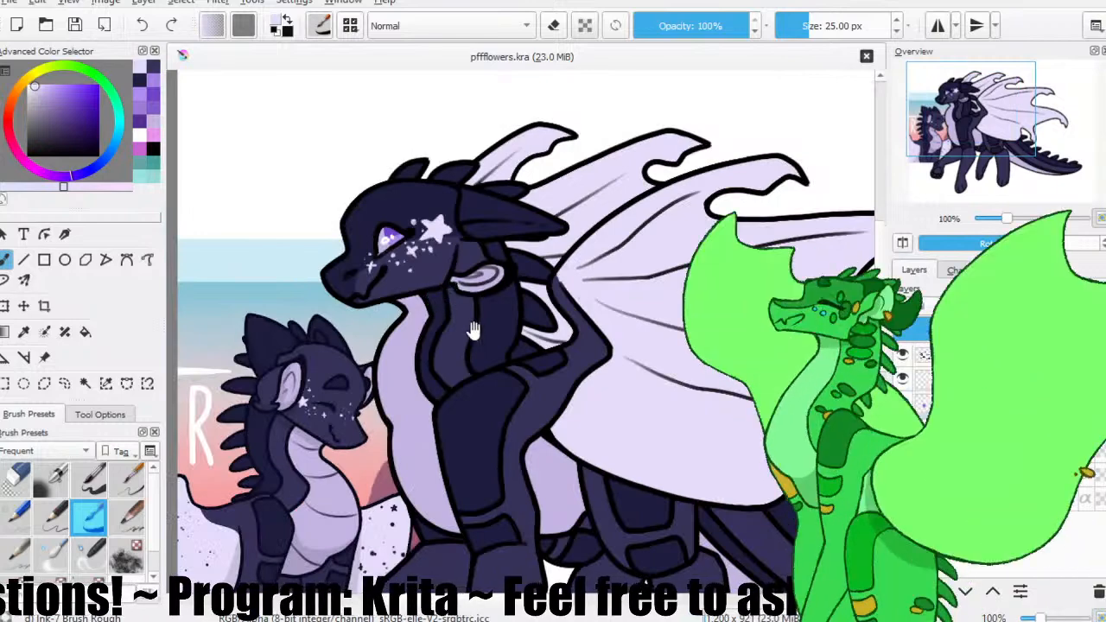
pyautogui.moveTo(467, 306); pyautogui.dragTo(402, 241)
pyautogui.moveTo(283, 312); pyautogui.dragTo(311, 294)
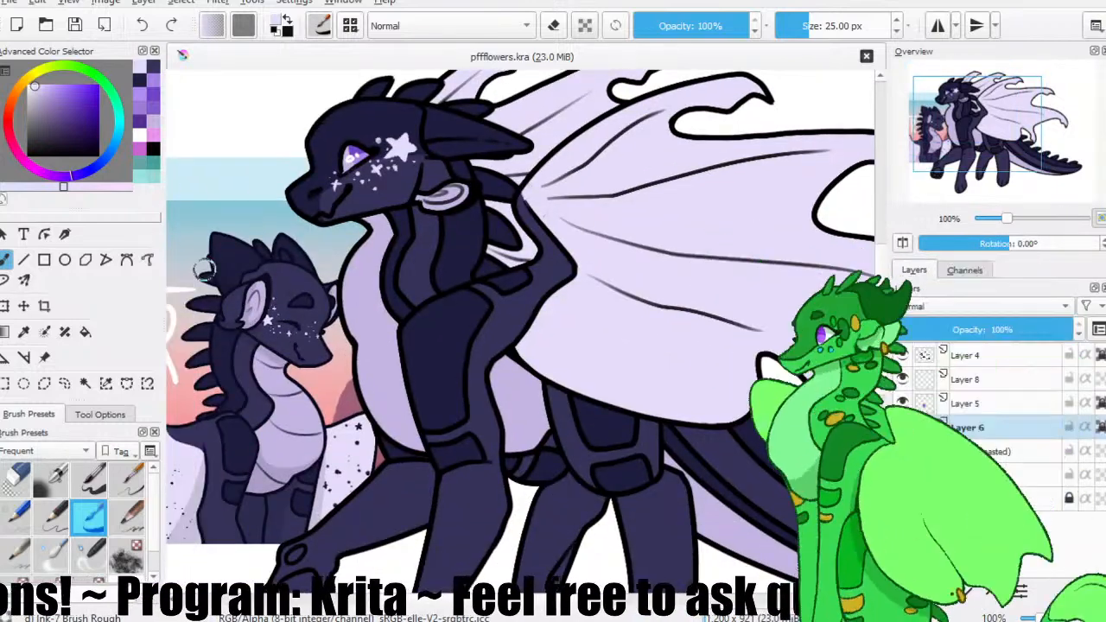
pyautogui.keyDown('ctrl'); pyautogui.click(435, 312); pyautogui.keyUp('ctrl')
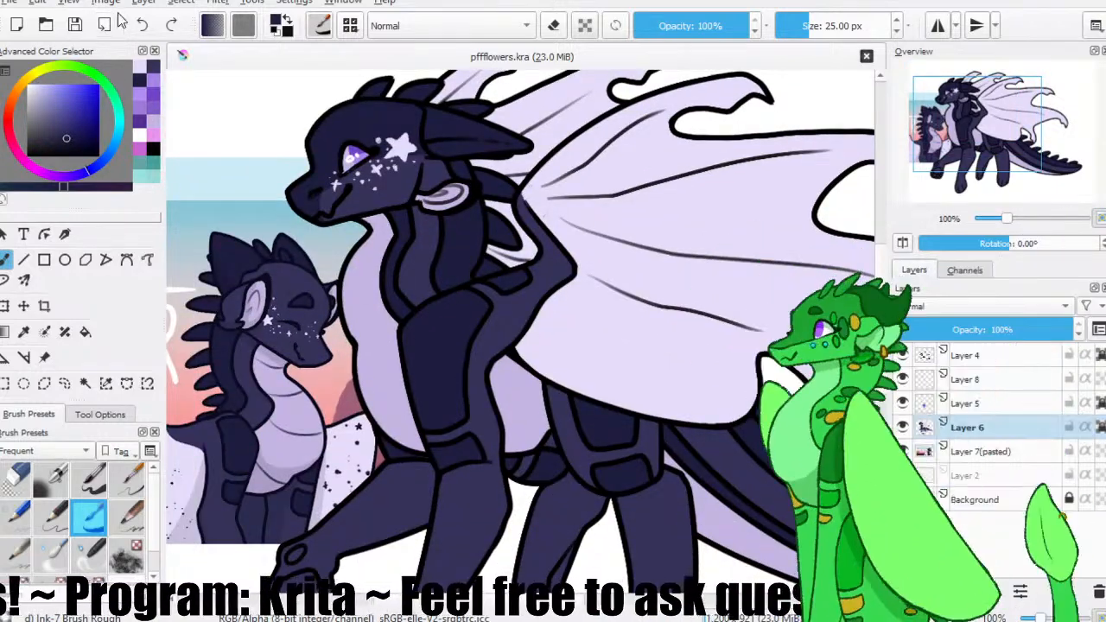
pyautogui.click(85, 383)
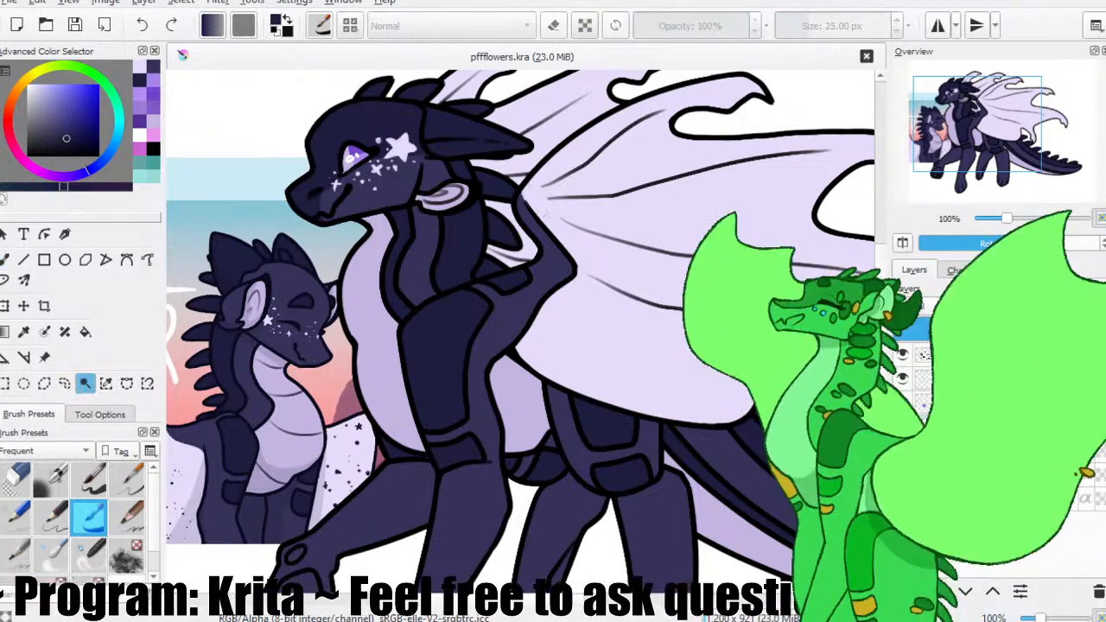
pyautogui.moveTo(670, 172); pyautogui.dragTo(542, 227)
pyautogui.click(488, 143)
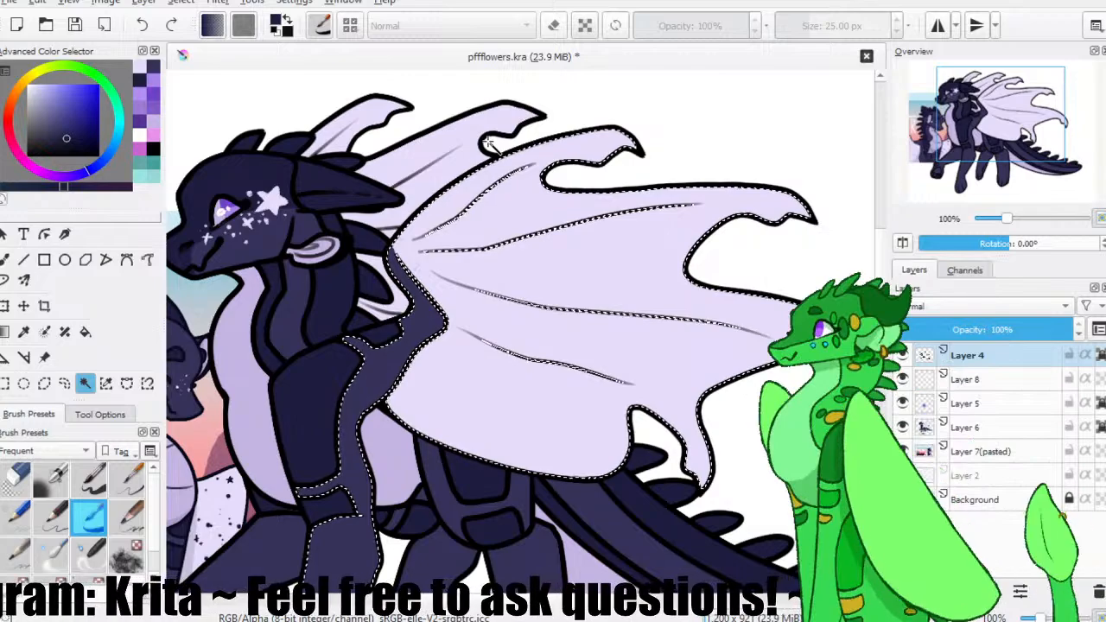
pyautogui.click(357, 123)
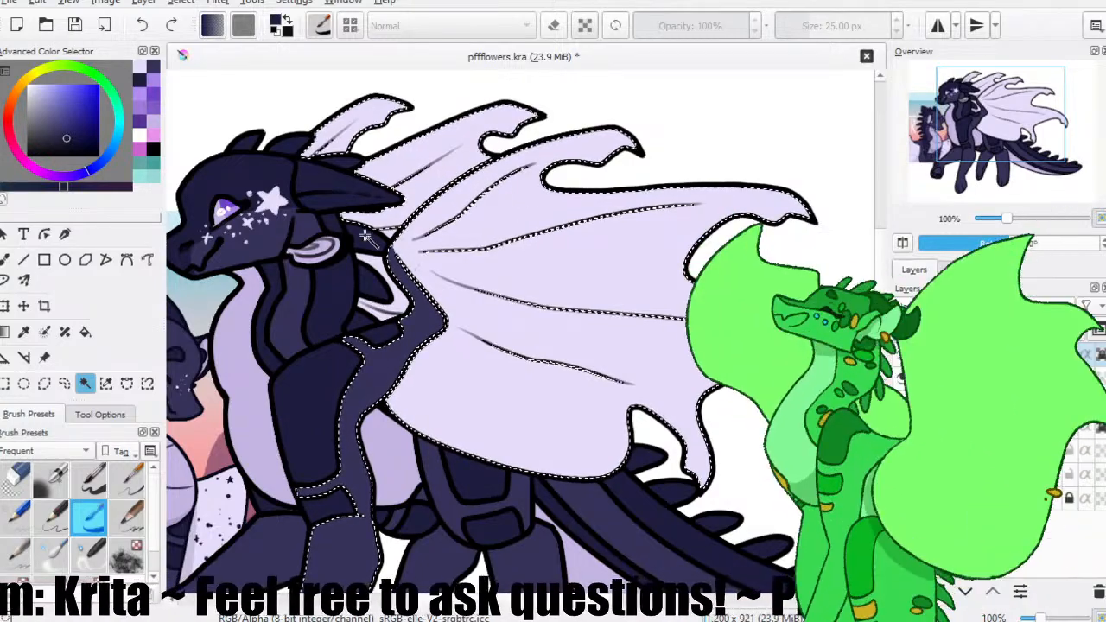
pyautogui.click(393, 303)
pyautogui.click(424, 248)
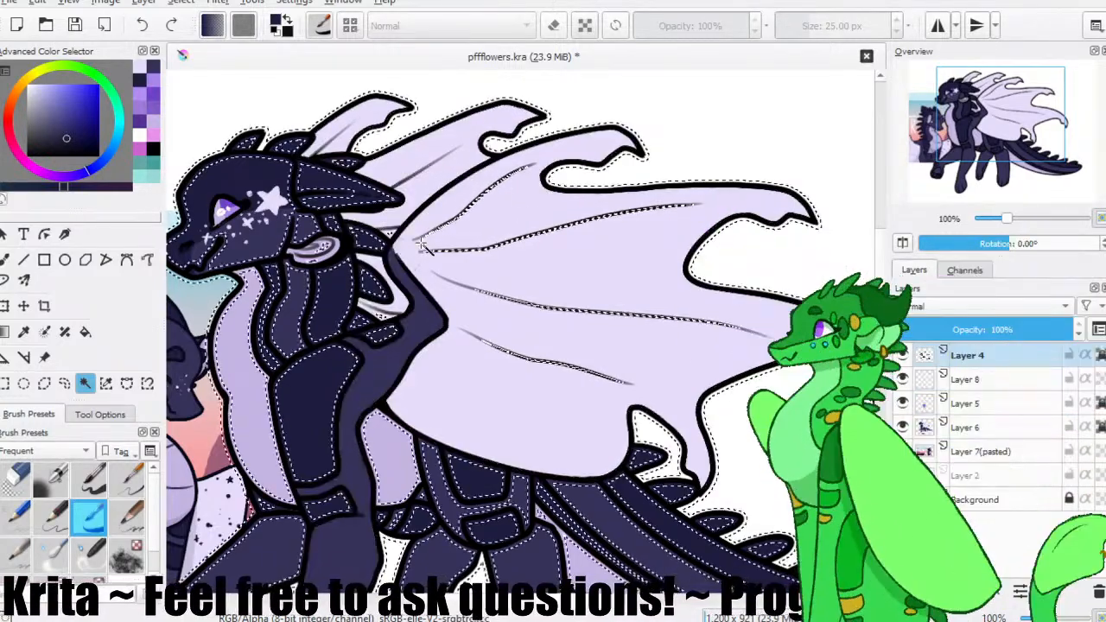
pyautogui.hotkey('ctrl', 'z')
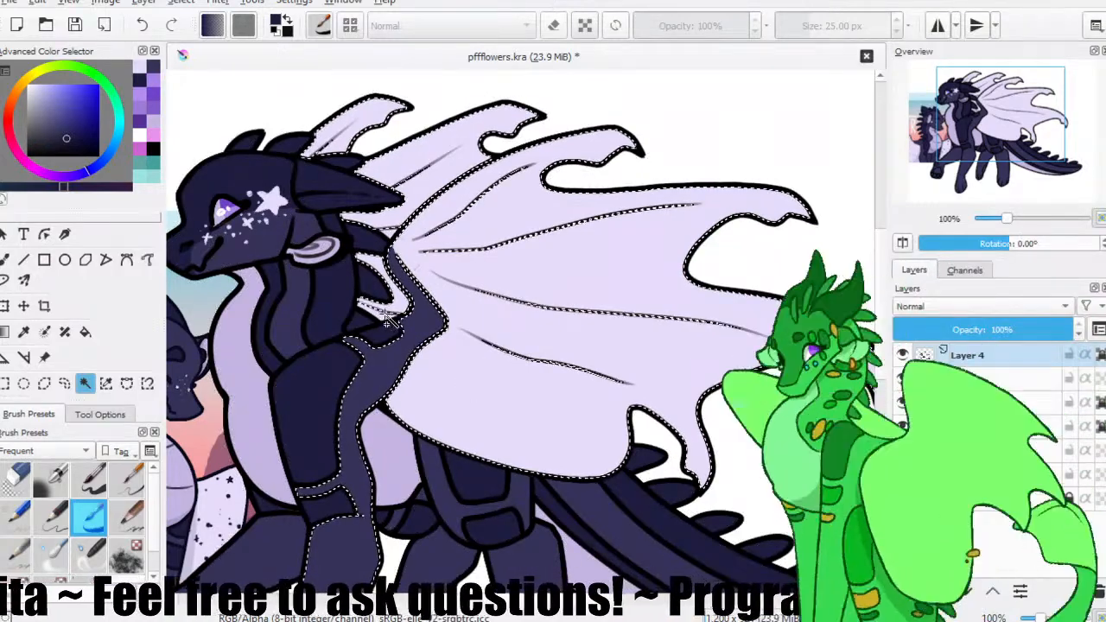
pyautogui.hotkey('ctrl', 'shift', 'a')
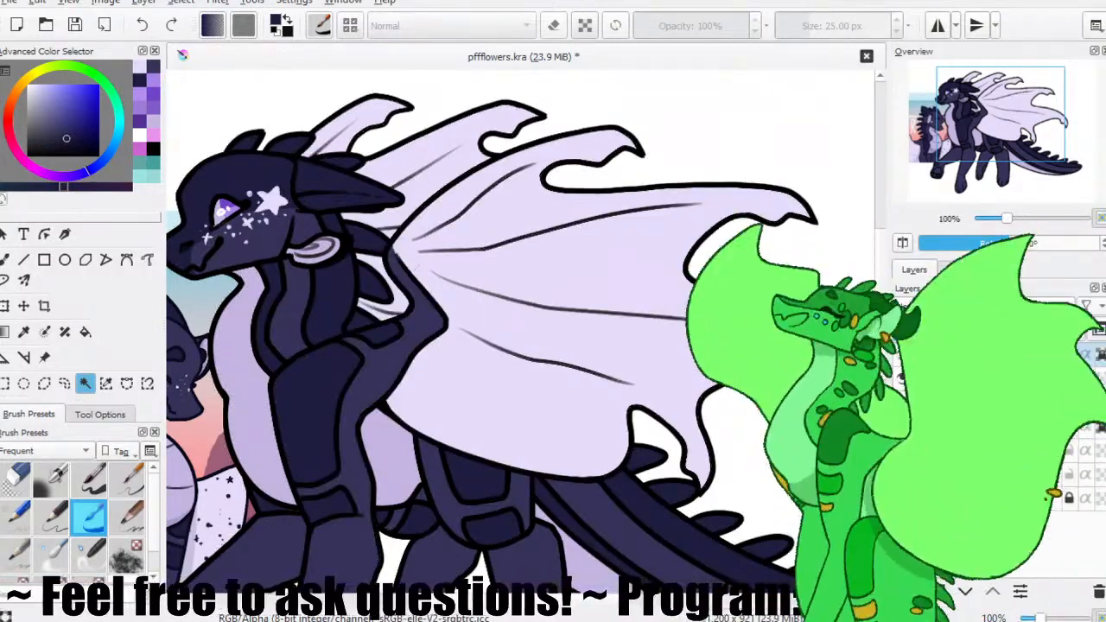
# On Layer 6, stamp the first dark navy speckles near the main wing's upper edge with the Texture Splat brush.
pyautogui.click(972, 427)
pyautogui.click(5, 260)
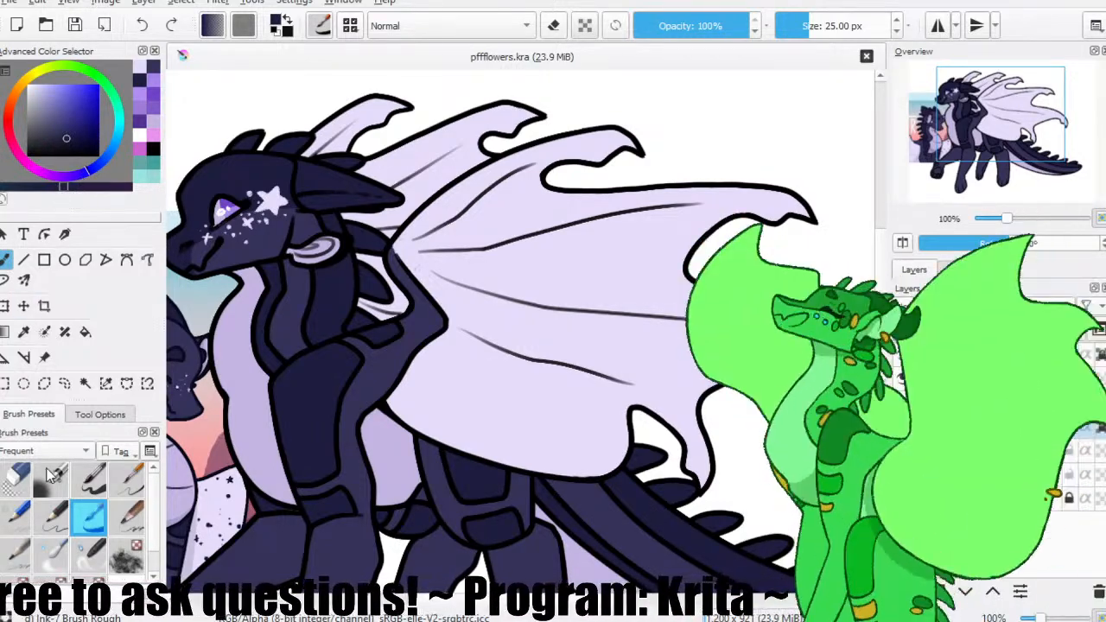
pyautogui.scroll(-2, 146, 556)
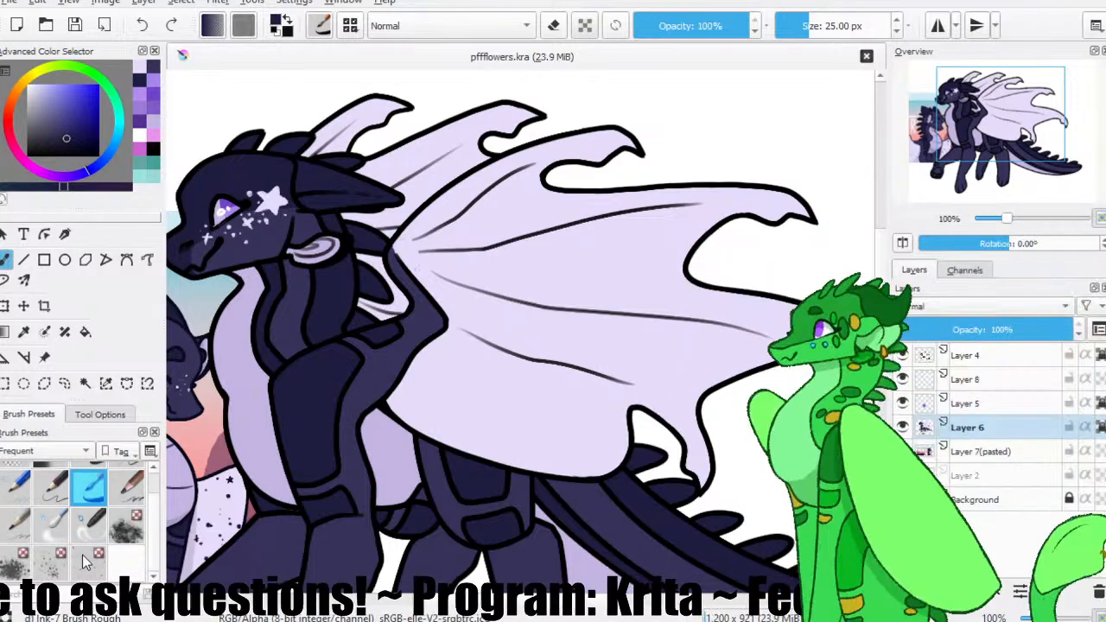
pyautogui.click(90, 562)
pyautogui.click(51, 564)
pyautogui.scroll(2, 148, 530)
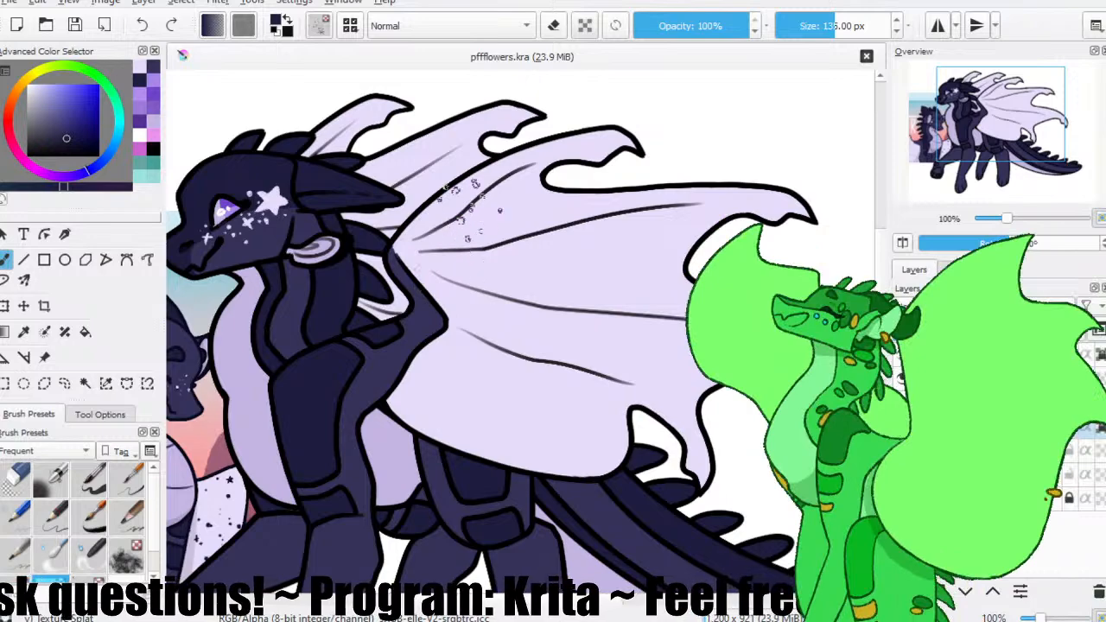
pyautogui.click(471, 186)
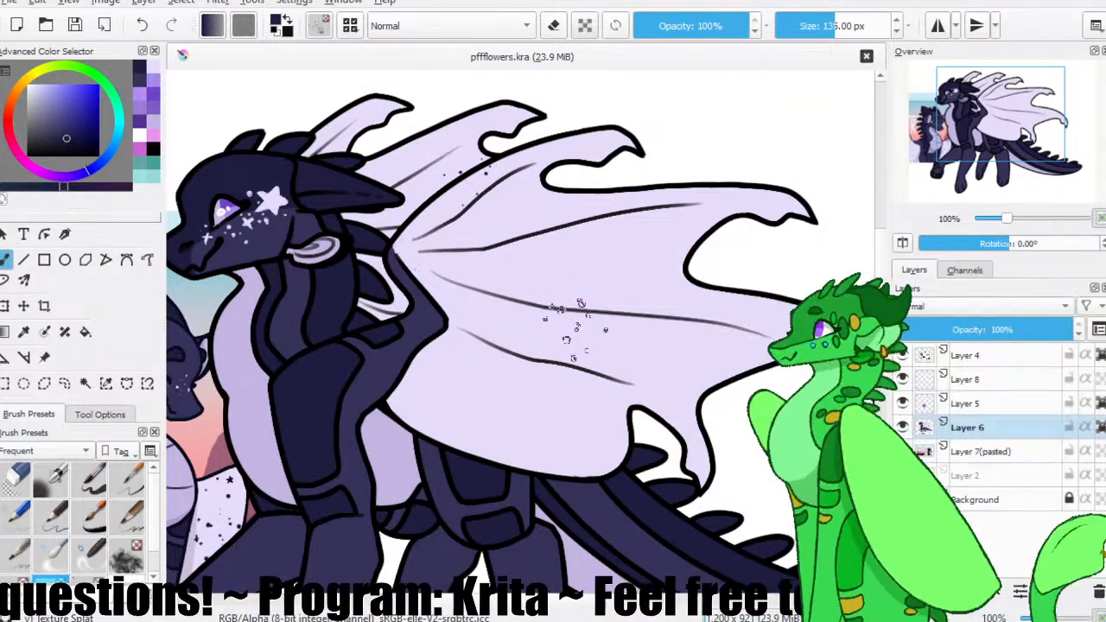
# Stamp dark navy speckles across the upper and middle membrane of the main wing out to its tip.
pyautogui.click(490, 242)
pyautogui.click(532, 238)
pyautogui.click(588, 238)
pyautogui.click(657, 238)
pyautogui.click(735, 203)
pyautogui.click(618, 276)
pyautogui.click(655, 324)
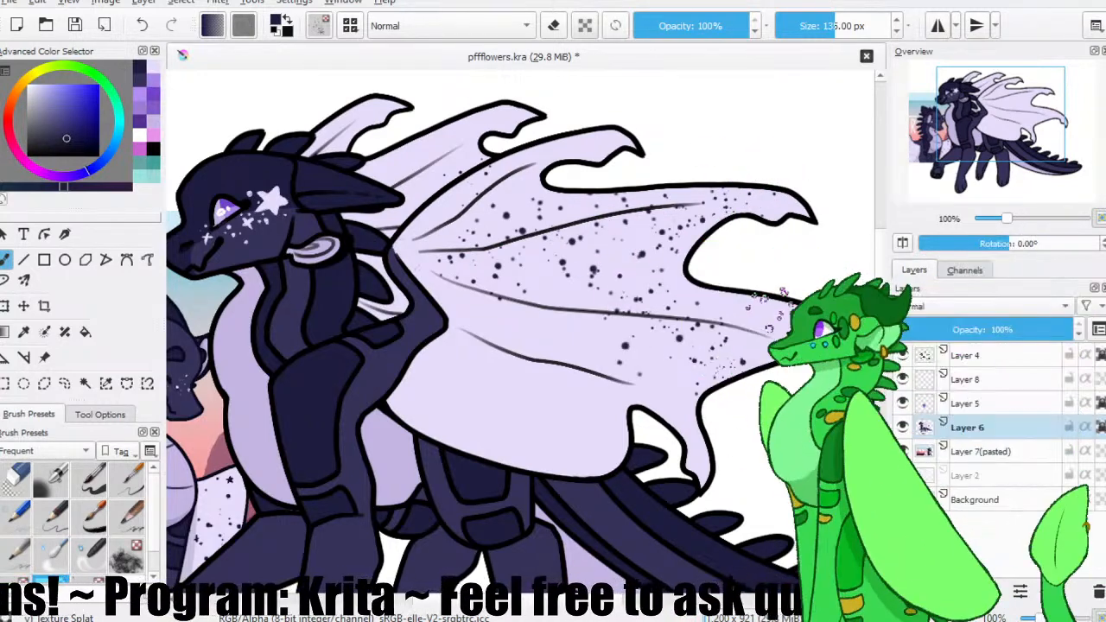
# Extend the dark speckles over the main wing's lower membrane and the wing sections behind it.
pyautogui.click(548, 299)
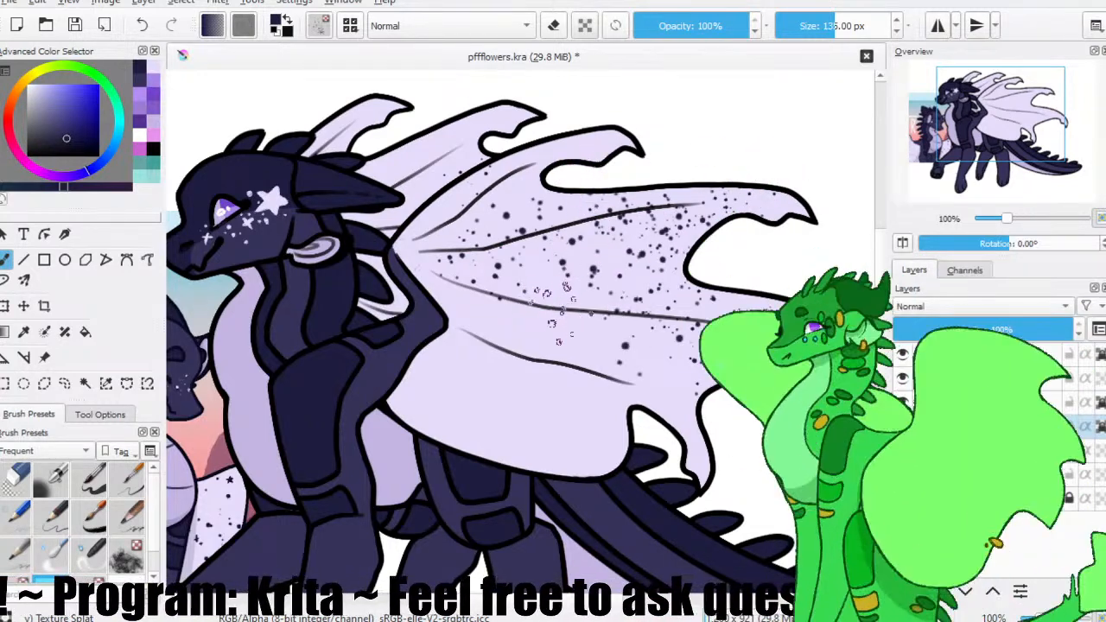
pyautogui.click(488, 302)
pyautogui.moveTo(436, 339)
pyautogui.mouseDown()
pyautogui.moveTo(436, 429)
pyautogui.moveTo(570, 507)
pyautogui.moveTo(566, 371)
pyautogui.mouseUp()
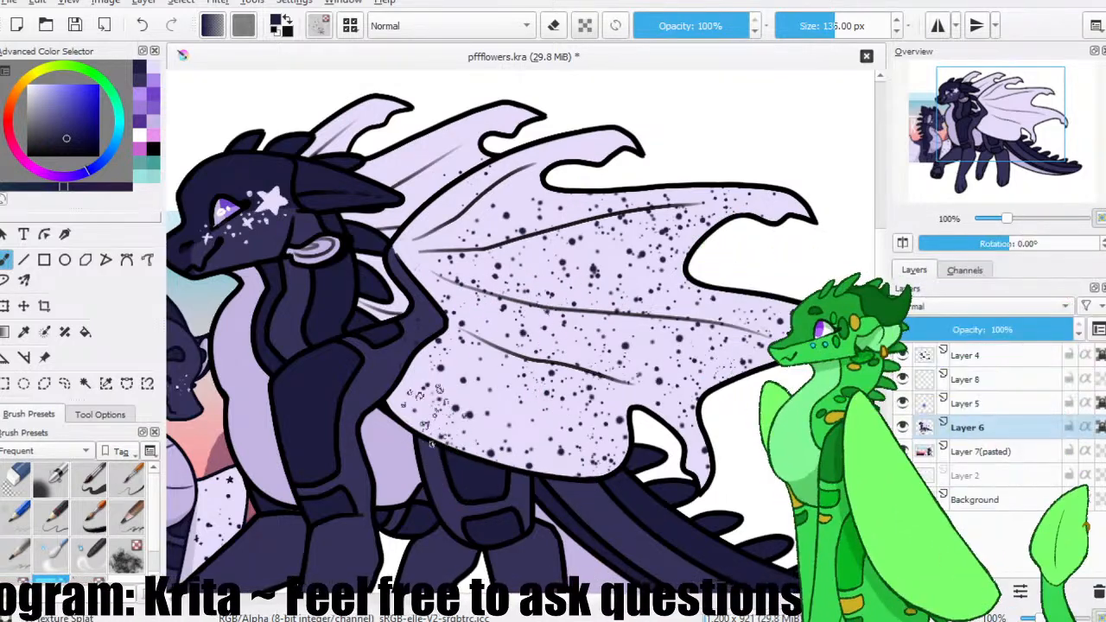
pyautogui.moveTo(475, 215)
pyautogui.mouseDown()
pyautogui.moveTo(450, 226)
pyautogui.moveTo(610, 125)
pyautogui.mouseUp()
pyautogui.moveTo(517, 120); pyautogui.dragTo(415, 169)
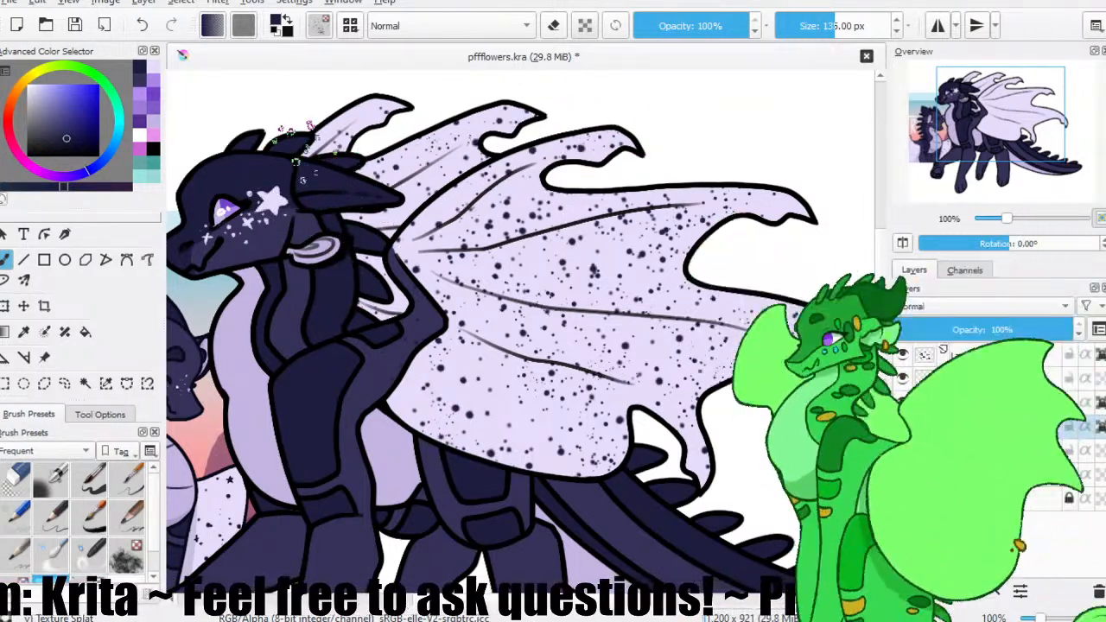
# Touch up the body with its sampled navy, thin out the wing speckles with the sampled pale wing colour, and save the file.
pyautogui.click(87, 481)
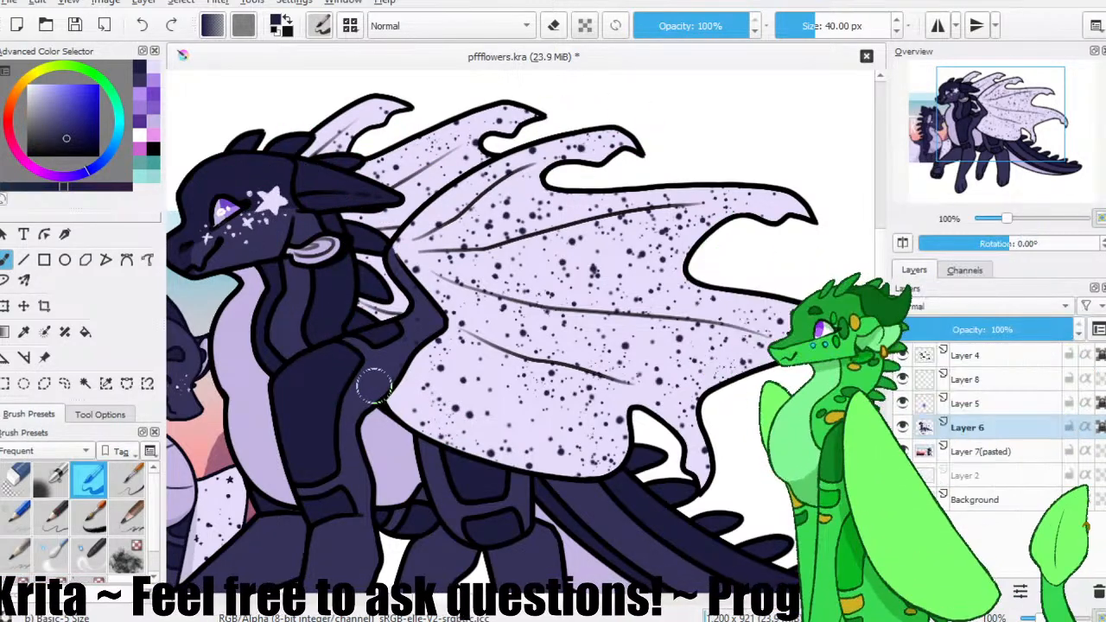
pyautogui.keyDown('ctrl'); pyautogui.click(372, 382); pyautogui.keyUp('ctrl')
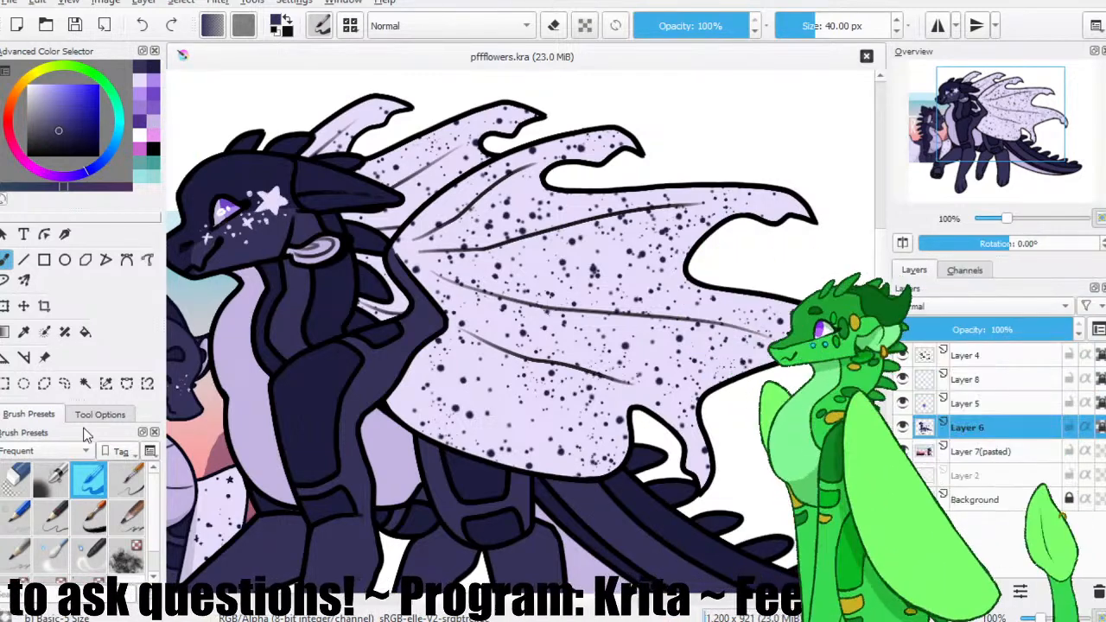
pyautogui.click(88, 517)
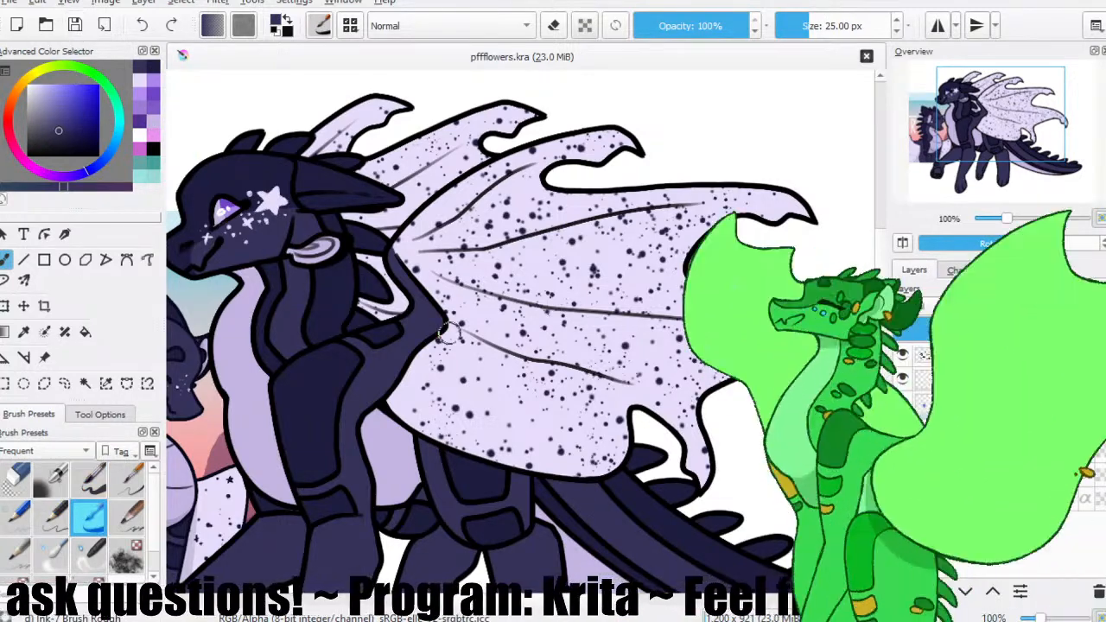
pyautogui.scroll(1, 494, 259)
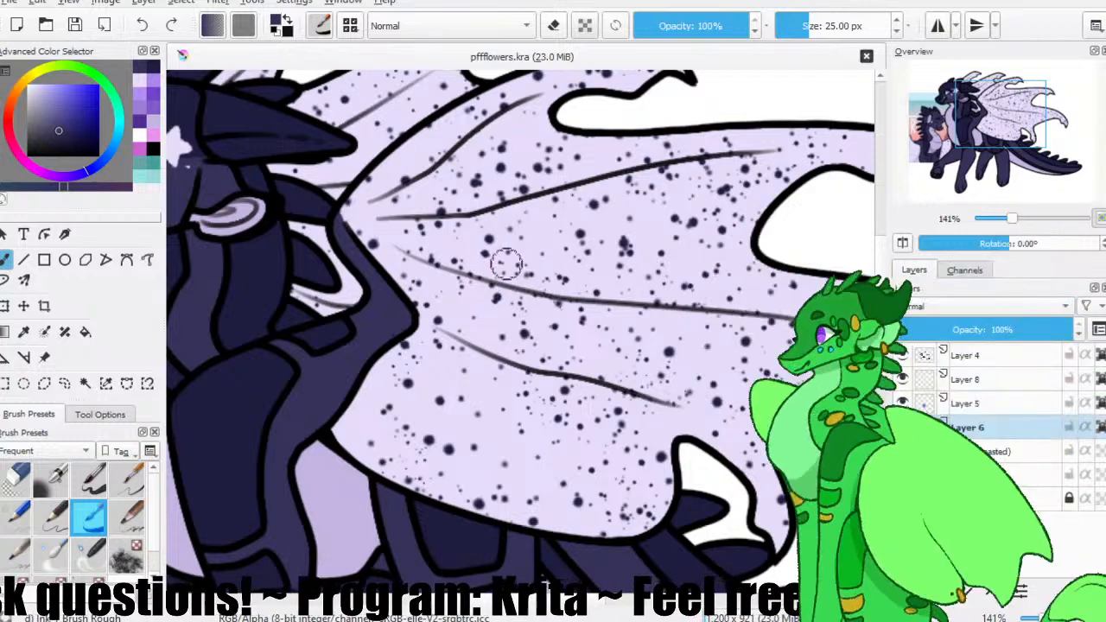
pyautogui.keyDown('ctrl'); pyautogui.click(515, 268); pyautogui.keyUp('ctrl')
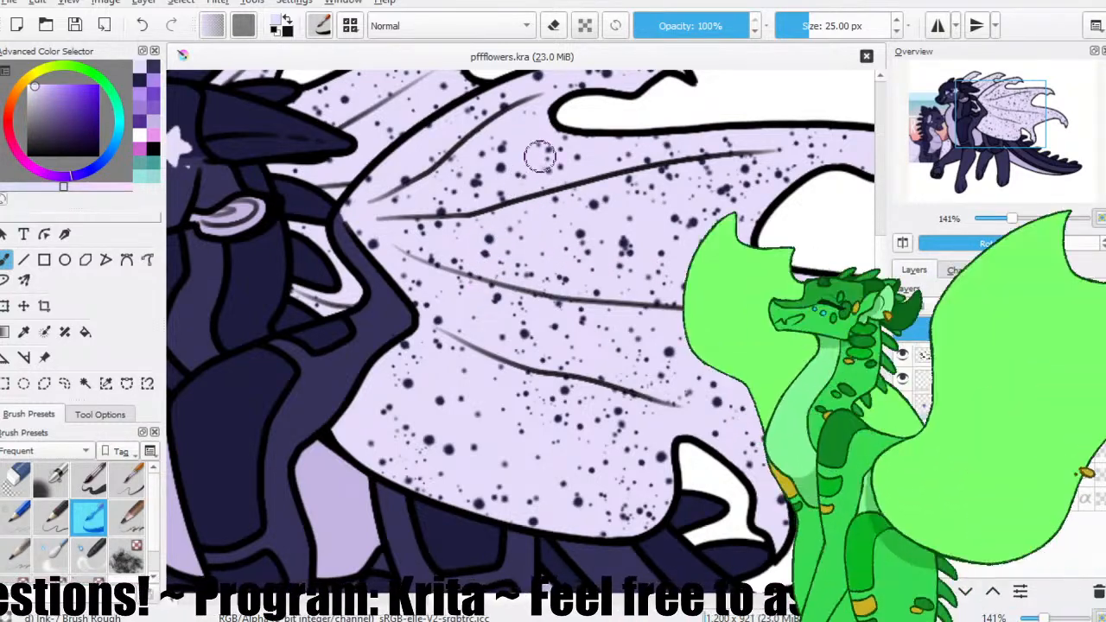
pyautogui.scroll(1, 360, 135)
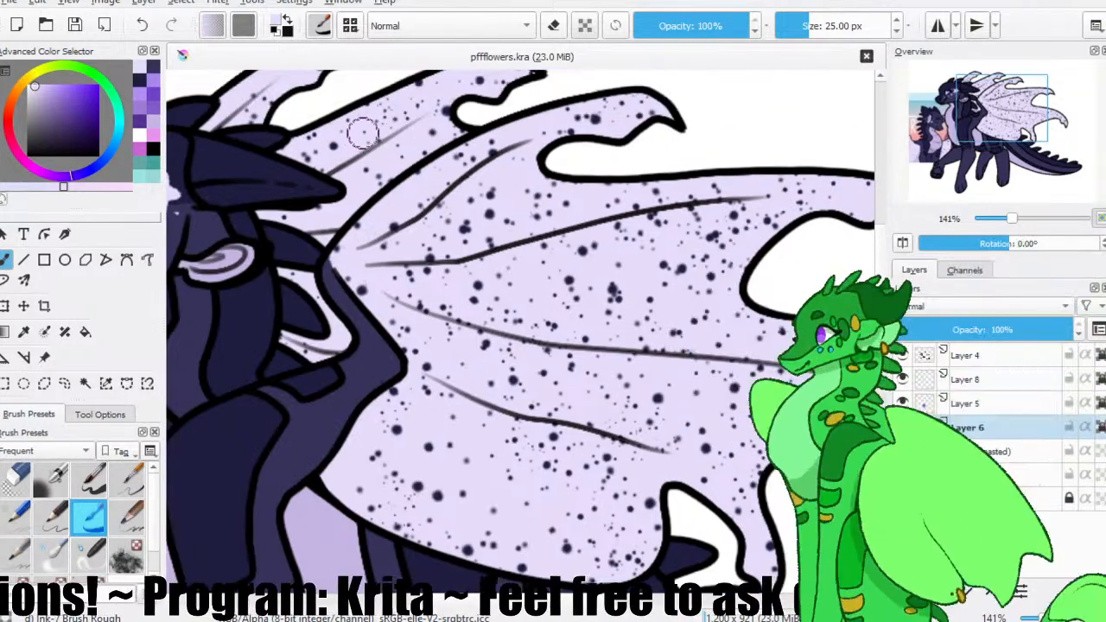
pyautogui.moveTo(374, 138)
pyautogui.mouseDown()
pyautogui.moveTo(384, 123)
pyautogui.moveTo(459, 146)
pyautogui.mouseUp()
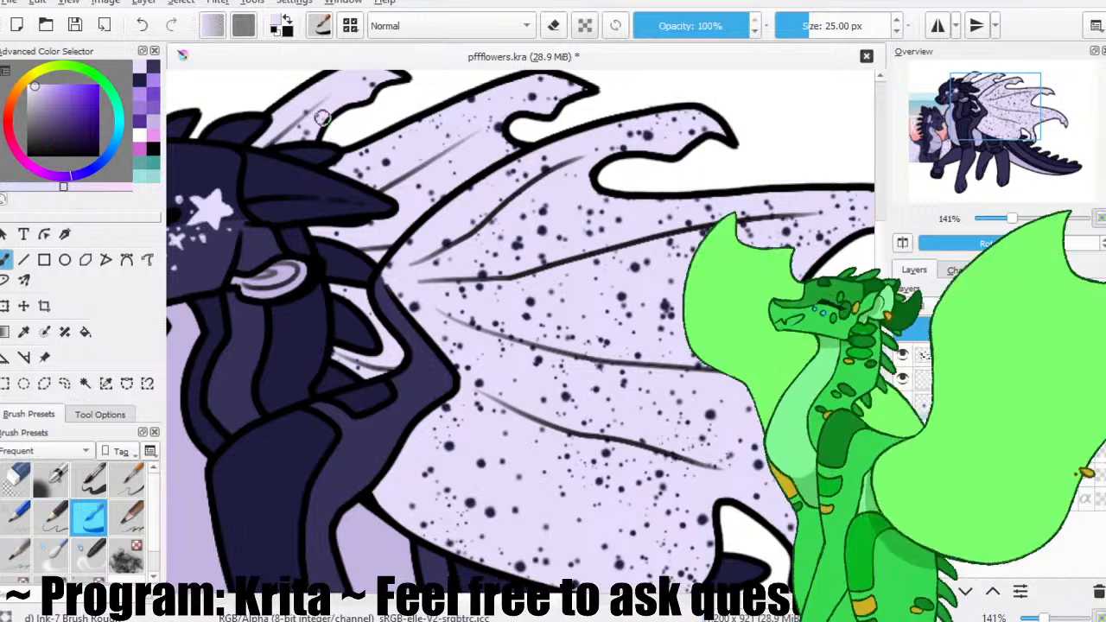
pyautogui.moveTo(452, 257); pyautogui.dragTo(412, 234)
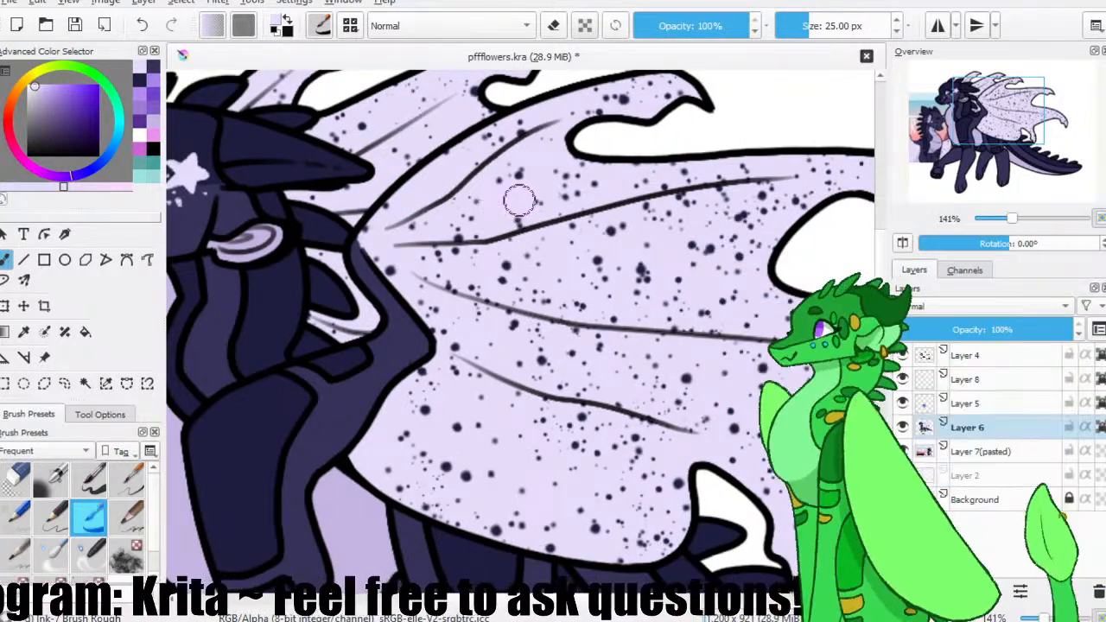
pyautogui.moveTo(542, 231); pyautogui.dragTo(495, 210)
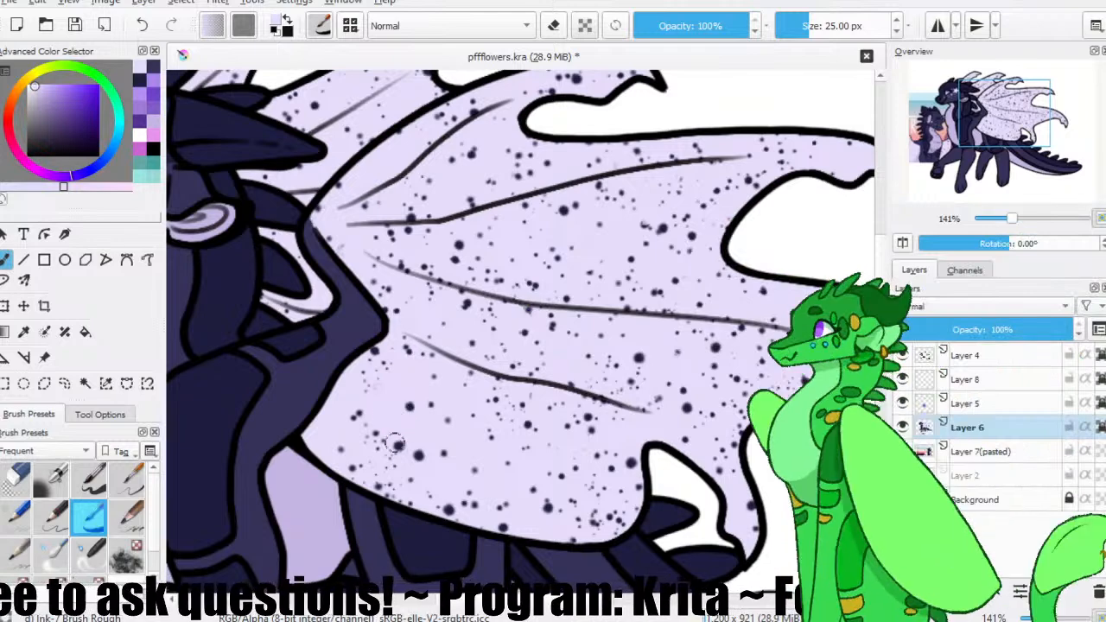
pyautogui.click(75, 27)
# Sample the darkest navy from the upper front leg marking as the painting colour.
pyautogui.keyDown('ctrl'); pyautogui.click(214, 404); pyautogui.keyUp('ctrl')
pyautogui.click(18, 30)
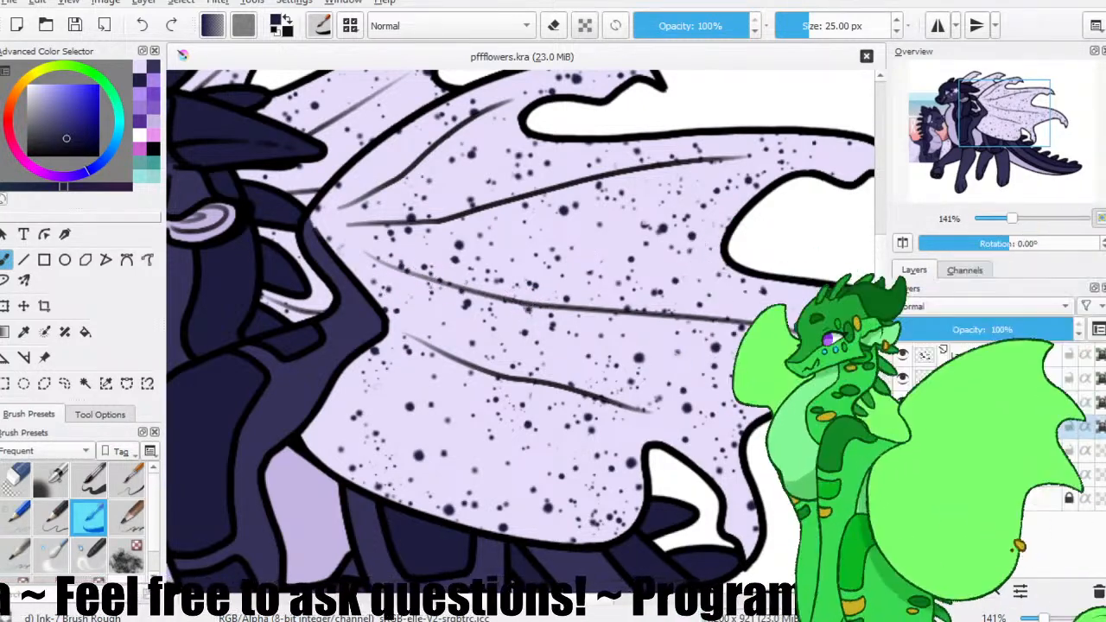
# Try painting small dark four-pointed stars among the speckles on the main wing.
pyautogui.moveTo(454, 300); pyautogui.dragTo(486, 303)
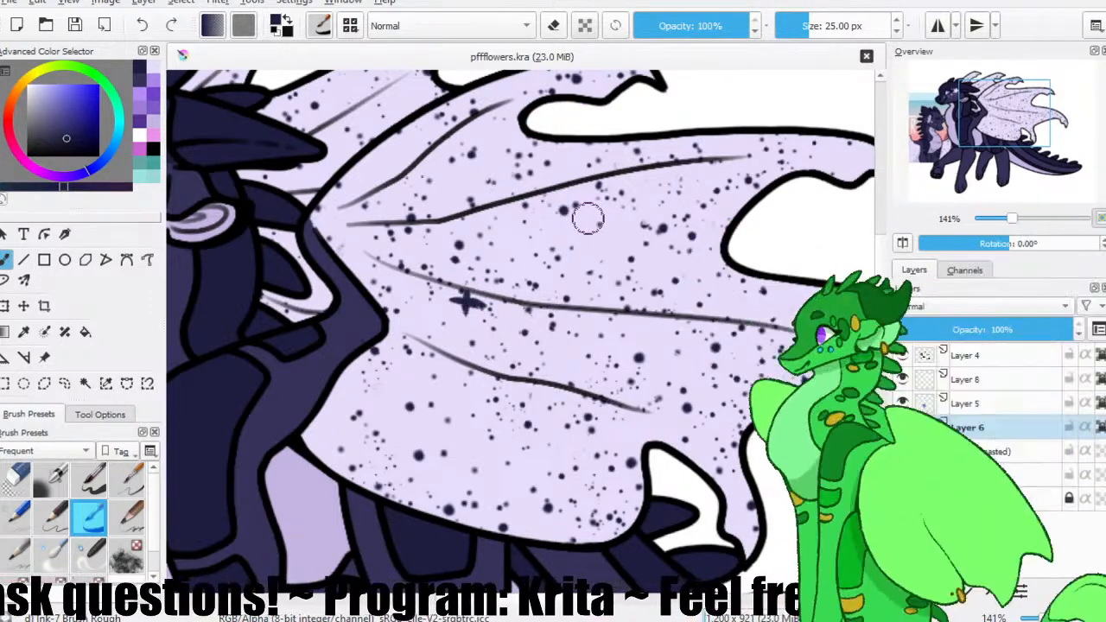
pyautogui.moveTo(508, 217); pyautogui.dragTo(532, 285)
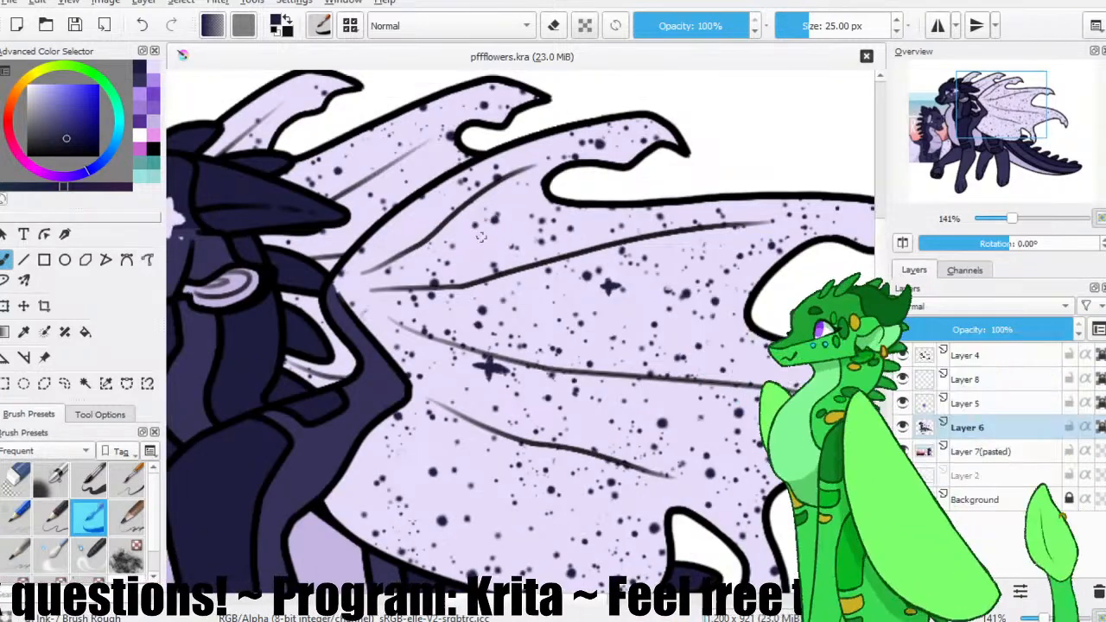
pyautogui.click(479, 230)
pyautogui.click(484, 231)
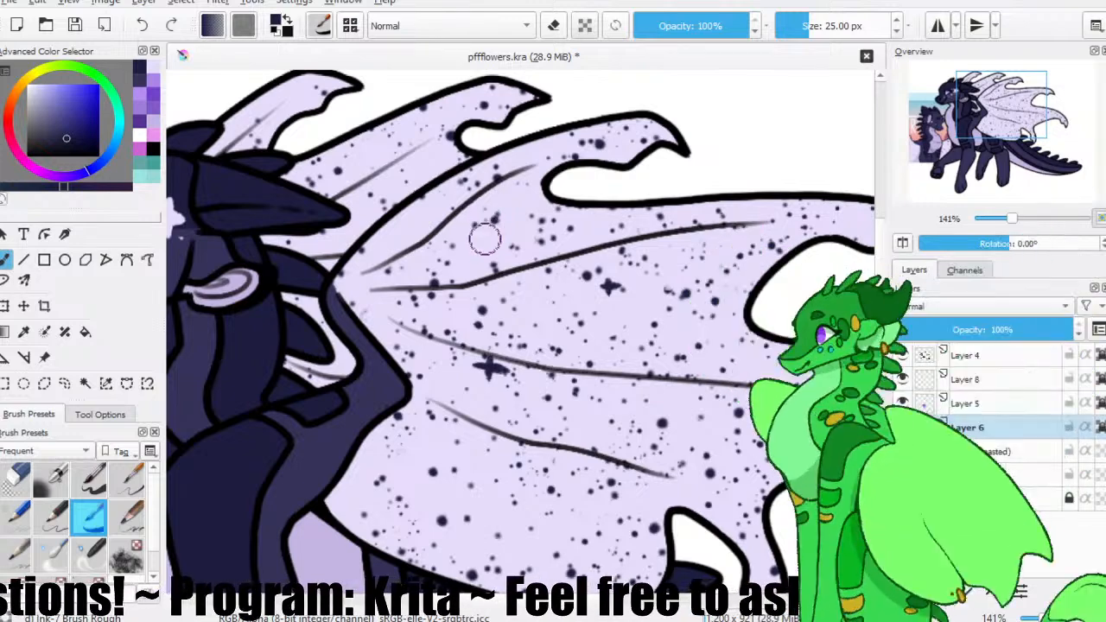
# Save the file with a dark five-pointed star on the main wing, and paint a smaller one on the section behind, undoing misplaced strokes.
pyautogui.hotkey('ctrl', 's')
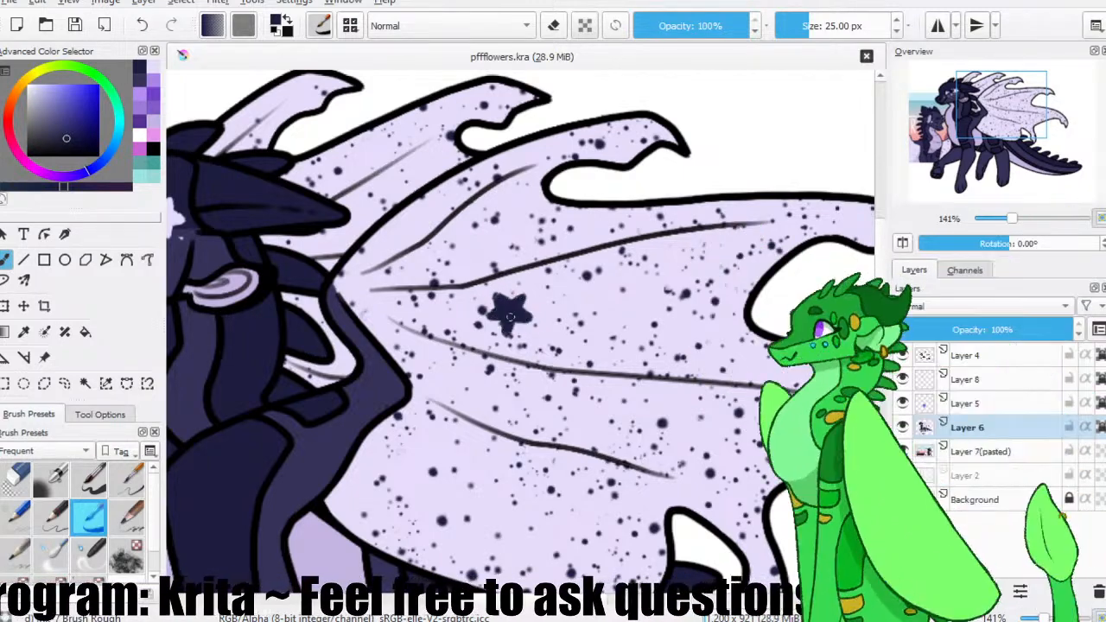
pyautogui.moveTo(528, 247); pyautogui.dragTo(614, 274)
pyautogui.moveTo(447, 191); pyautogui.dragTo(467, 193)
pyautogui.hotkey('ctrl', 'z')
pyautogui.hotkey('ctrl', 'z')
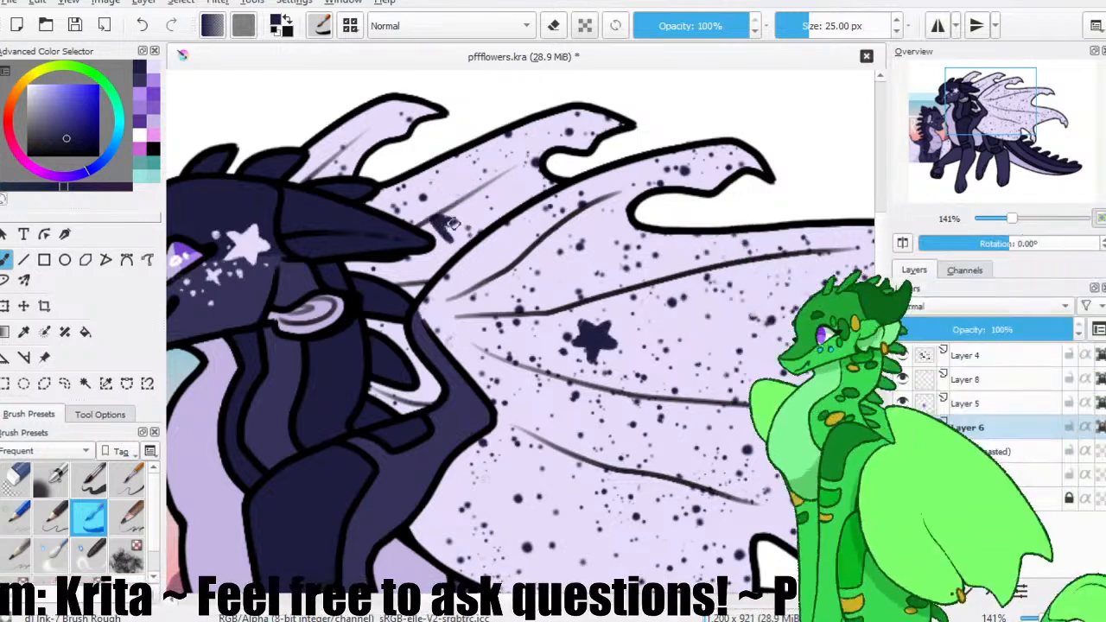
pyautogui.hotkey('ctrl', 'z')
pyautogui.moveTo(448, 207)
pyautogui.mouseDown()
pyautogui.moveTo(455, 223)
pyautogui.moveTo(462, 209)
pyautogui.moveTo(467, 226)
pyautogui.moveTo(482, 222)
pyautogui.moveTo(464, 214)
pyautogui.moveTo(481, 207)
pyautogui.moveTo(479, 218)
pyautogui.moveTo(489, 216)
pyautogui.moveTo(469, 221)
pyautogui.moveTo(481, 225)
pyautogui.moveTo(521, 200)
pyautogui.moveTo(476, 171)
pyautogui.mouseUp()
pyautogui.hotkey('ctrl', 'z')
pyautogui.hotkey('ctrl', 'z')
# Paint a large dark five-pointed star near the main wing's lower edge and several smaller stars across its membrane.
pyautogui.moveTo(636, 365)
pyautogui.mouseDown()
pyautogui.moveTo(616, 285)
pyautogui.moveTo(571, 237)
pyautogui.mouseUp()
pyautogui.moveTo(579, 410)
pyautogui.mouseDown()
pyautogui.moveTo(583, 379)
pyautogui.moveTo(601, 397)
pyautogui.moveTo(598, 379)
pyautogui.mouseUp()
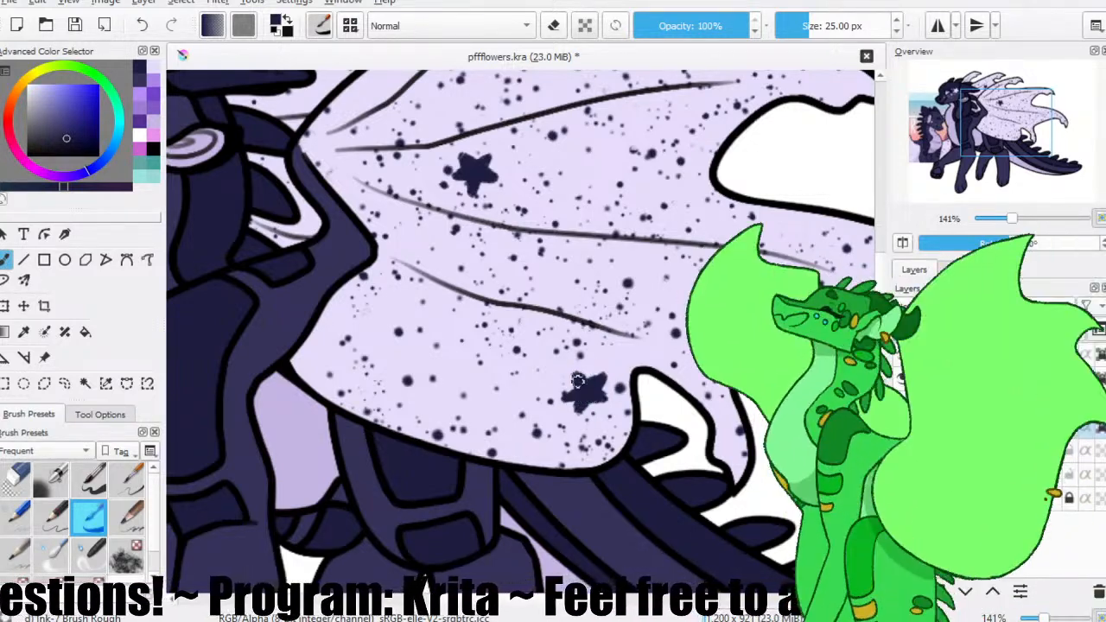
pyautogui.moveTo(593, 293); pyautogui.dragTo(563, 382)
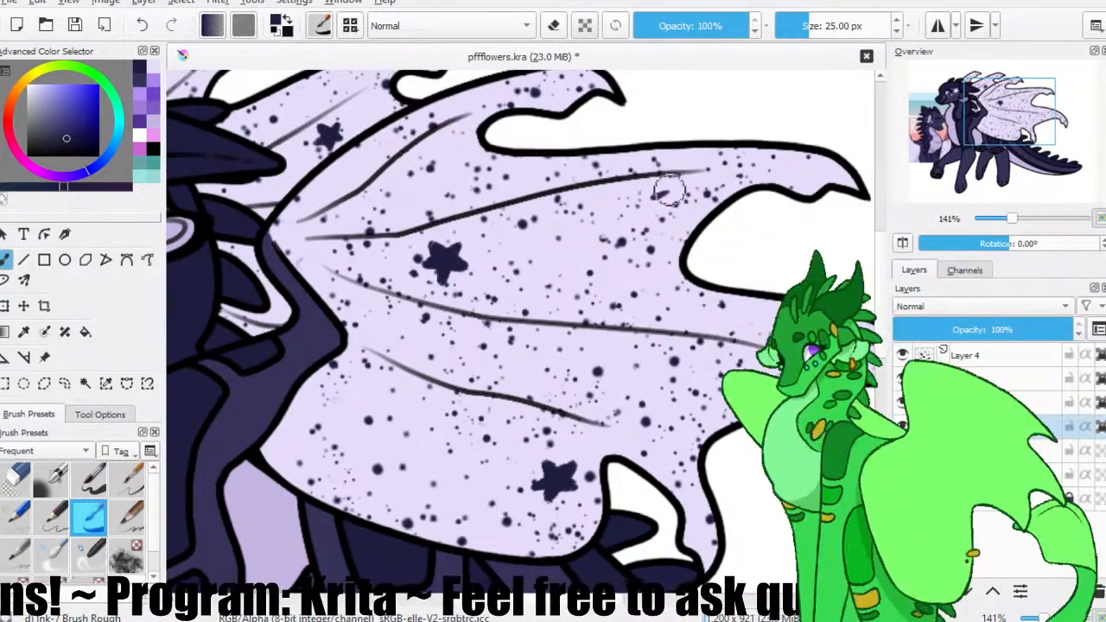
pyautogui.moveTo(375, 424)
pyautogui.mouseDown()
pyautogui.moveTo(381, 446)
pyautogui.moveTo(386, 435)
pyautogui.mouseUp()
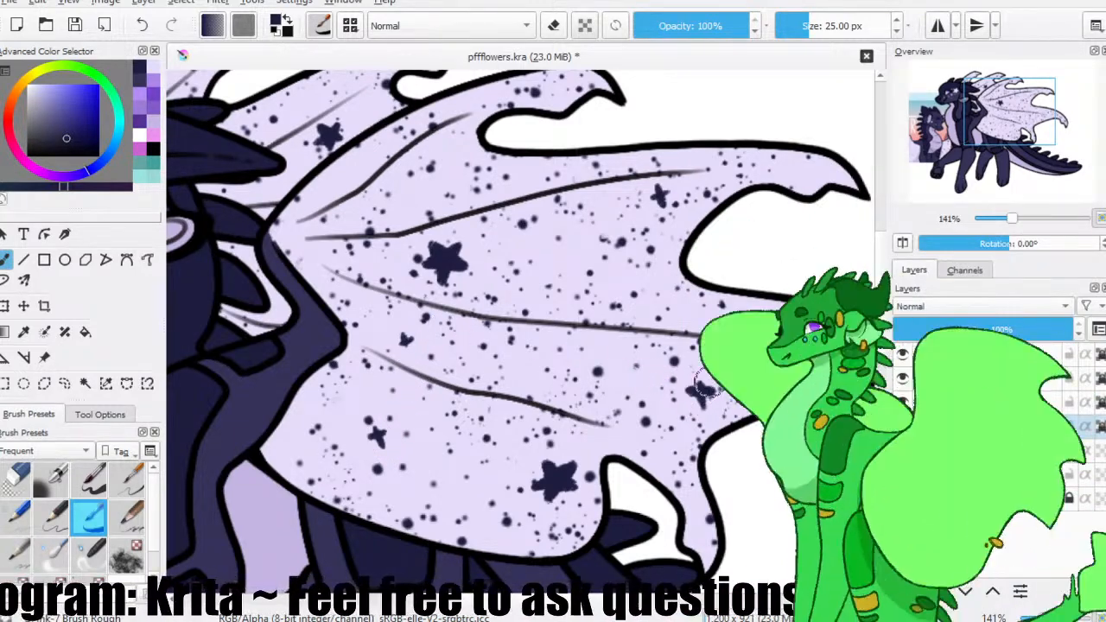
# Add small dark stars to the main wing's top and middle and to the farthest wing section, and save the file.
pyautogui.moveTo(443, 147); pyautogui.dragTo(499, 261)
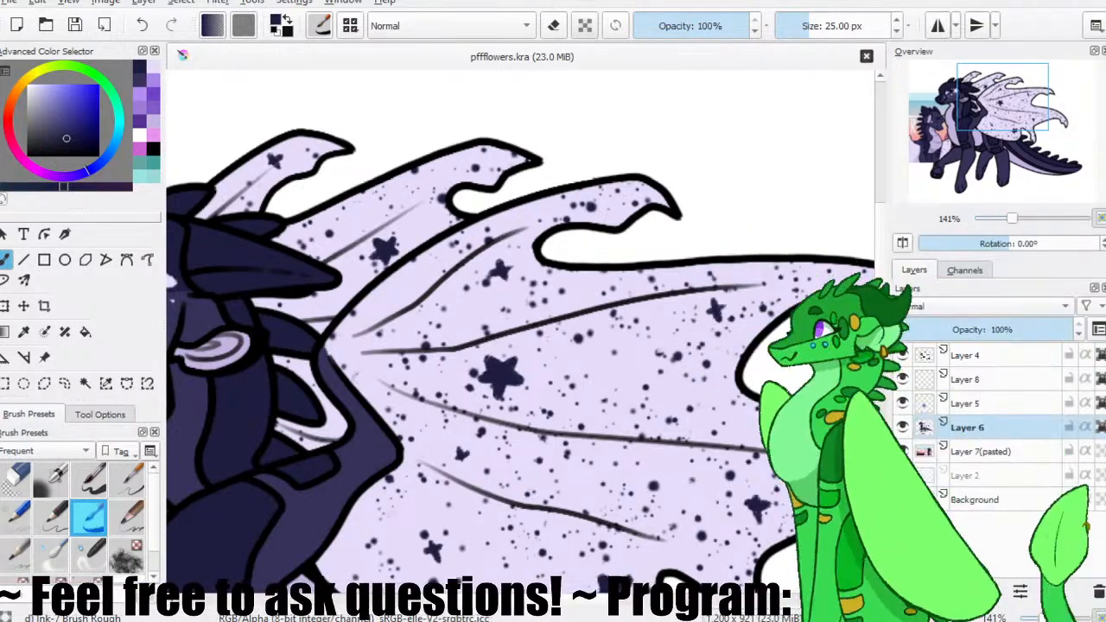
pyautogui.press('1')
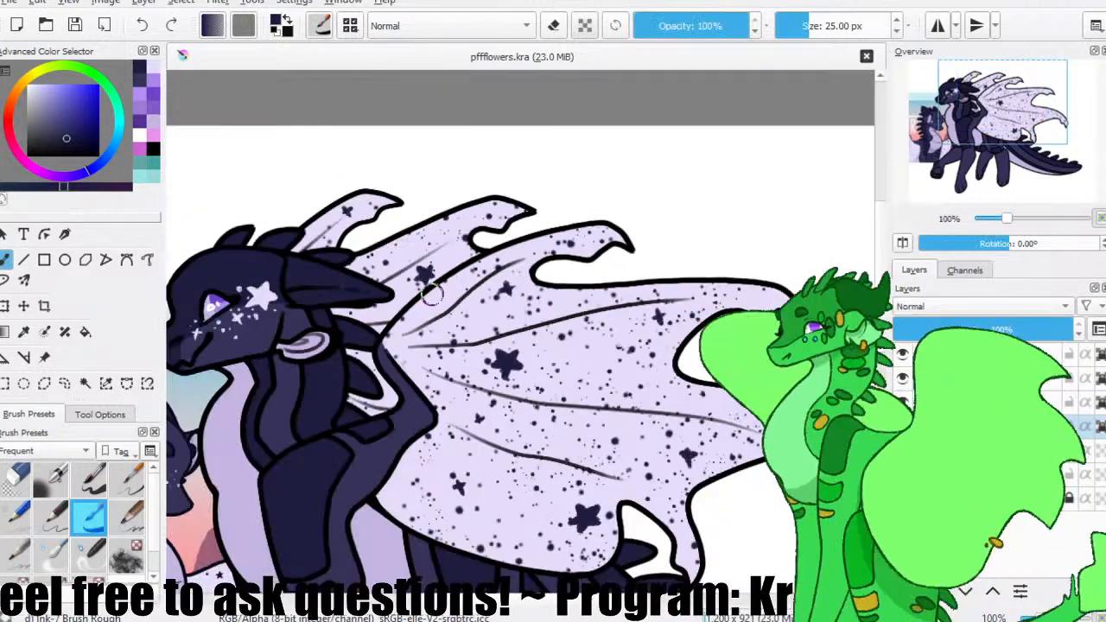
pyautogui.moveTo(511, 348); pyautogui.dragTo(446, 303)
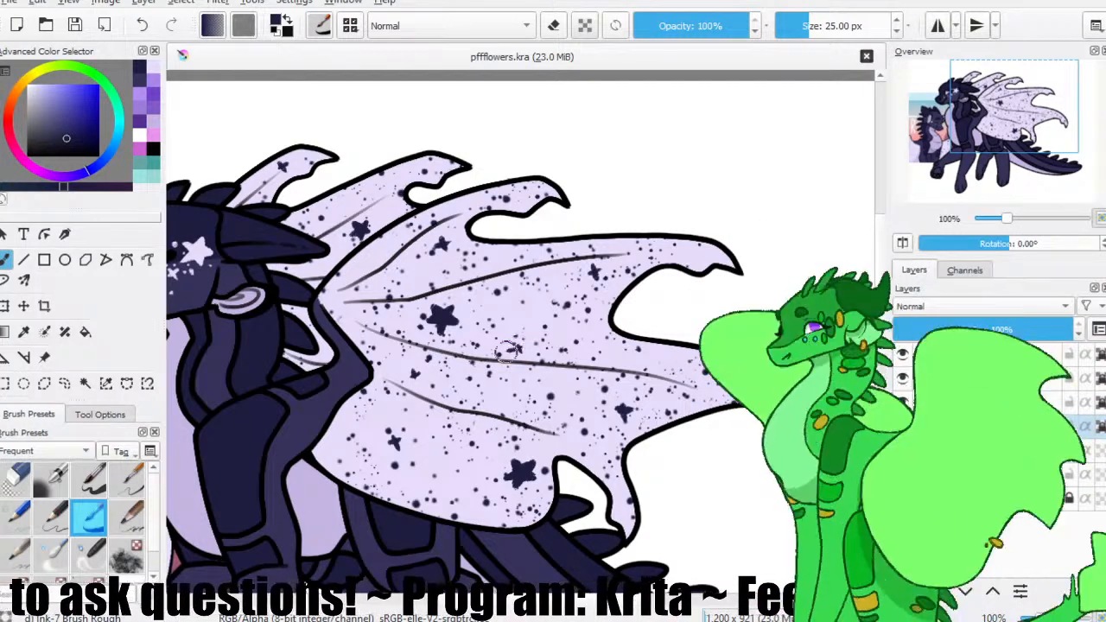
pyautogui.click(74, 25)
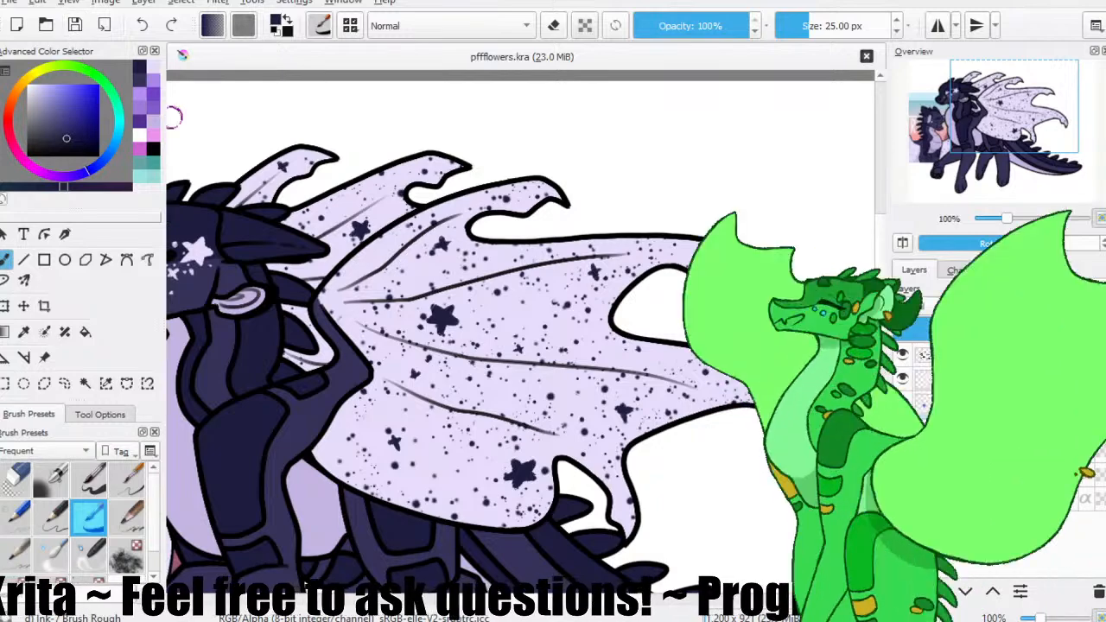
# Fill the raised front paw's pads with the light purple sampled from the chest, and return to the freehand brush.
pyautogui.hotkey('ctrl', '-')
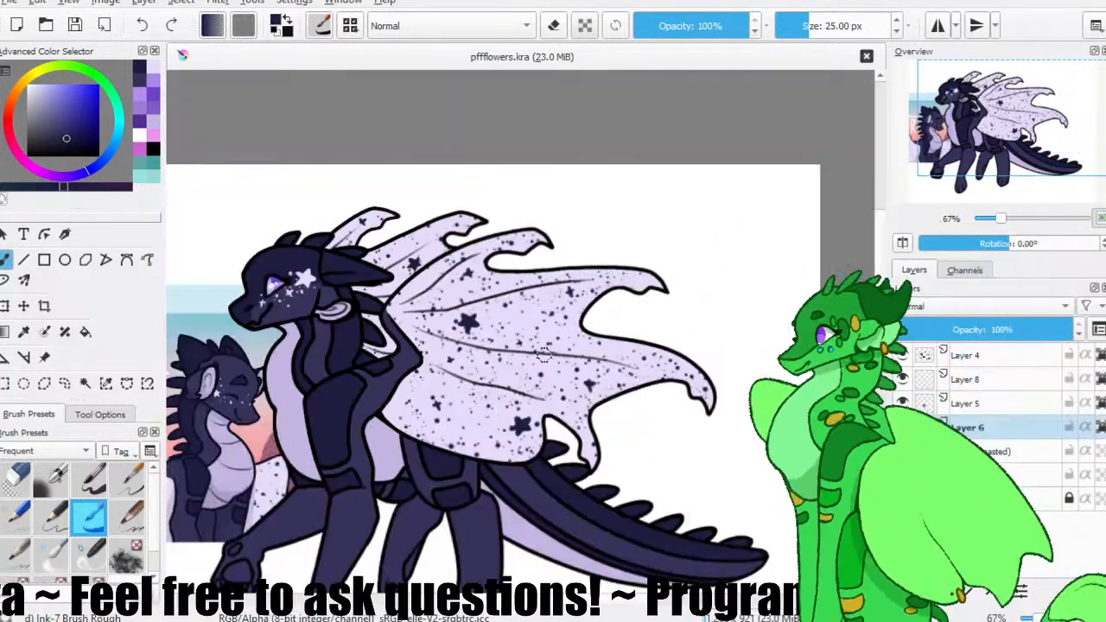
pyautogui.moveTo(455, 371); pyautogui.dragTo(514, 310)
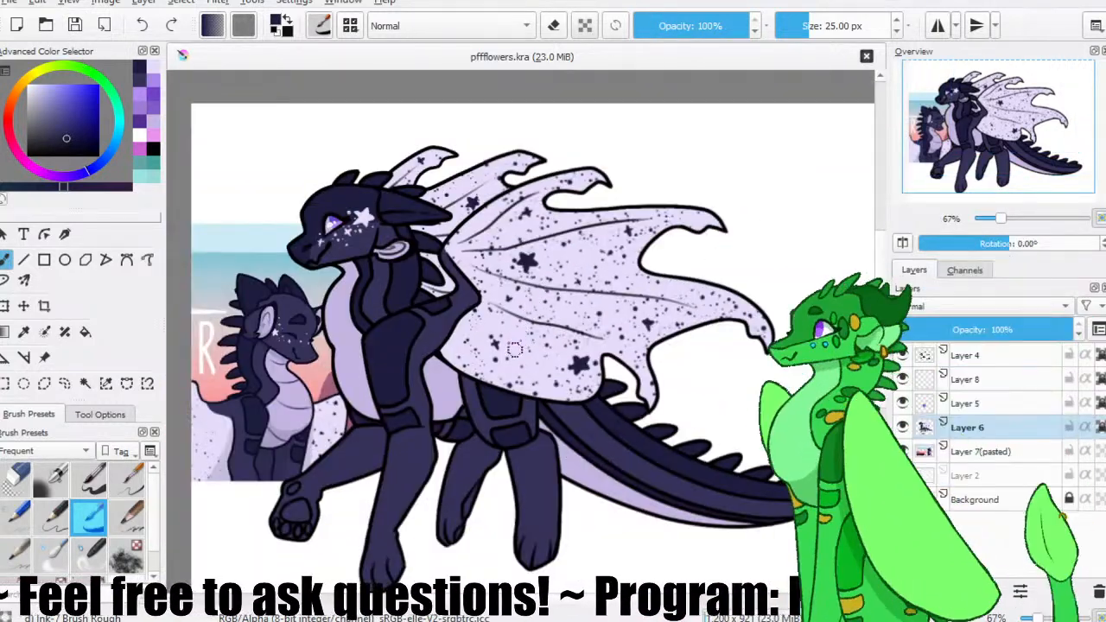
pyautogui.keyDown('ctrl'); pyautogui.click(365, 356); pyautogui.keyUp('ctrl')
pyautogui.press('f')
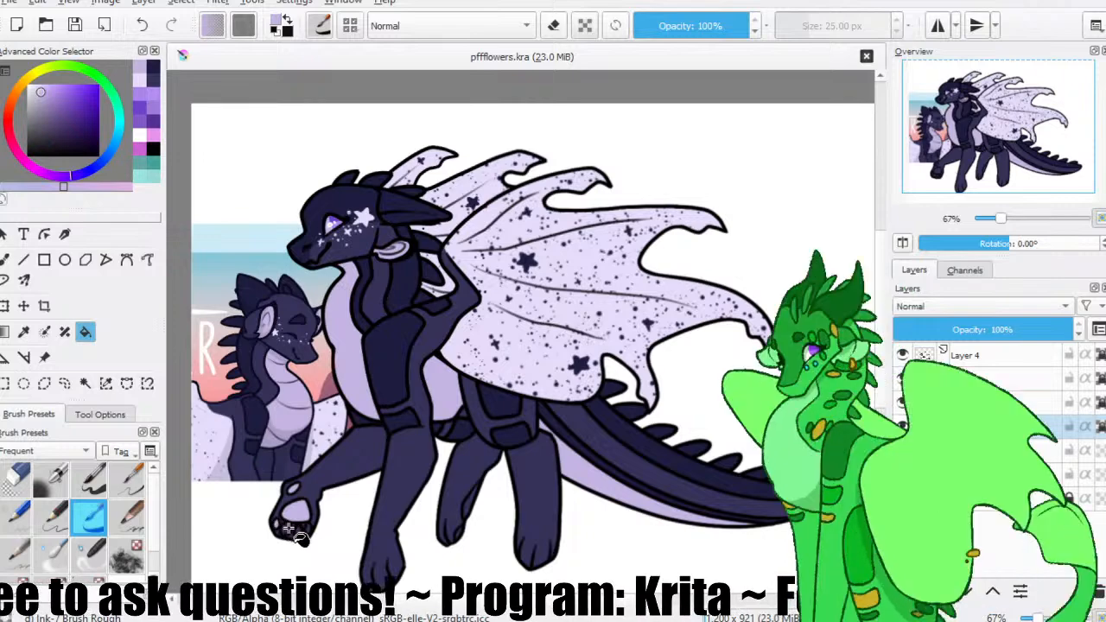
pyautogui.click(318, 536)
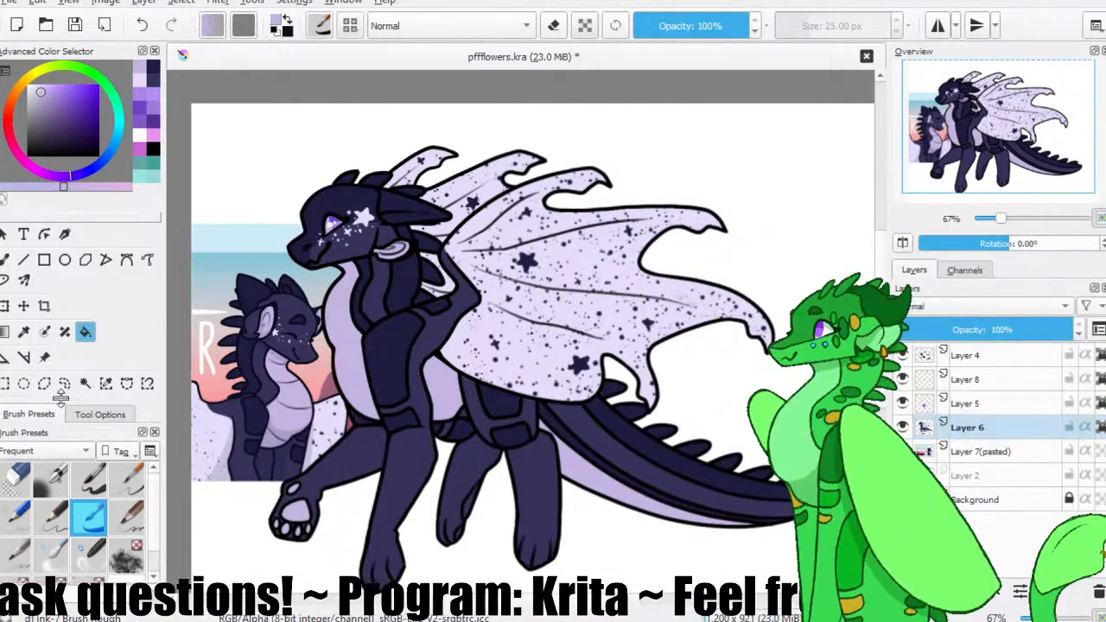
pyautogui.click(9, 259)
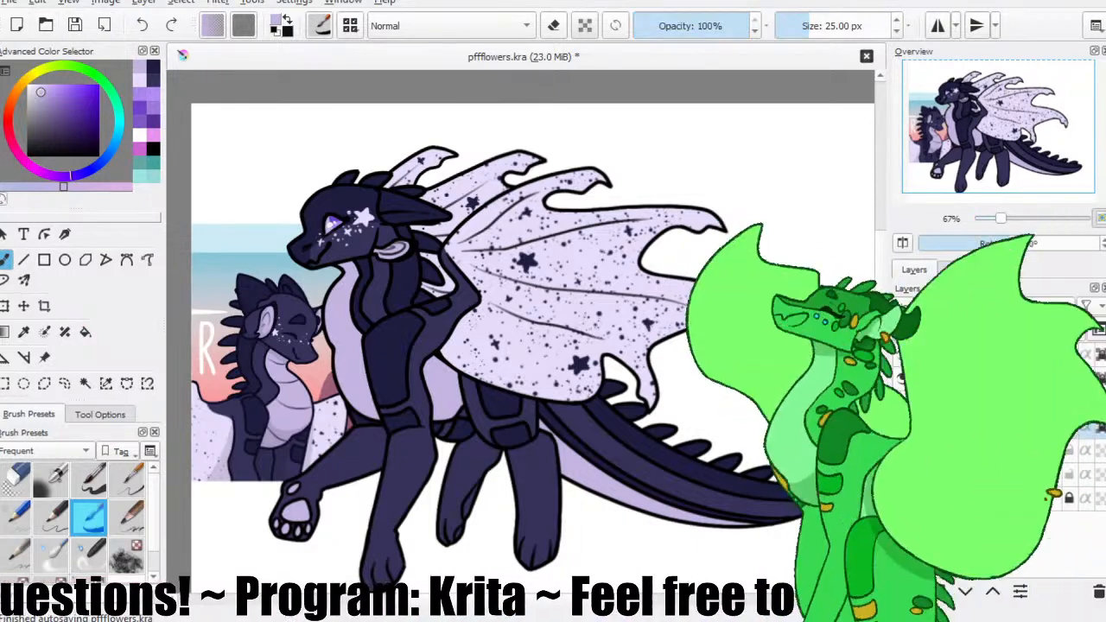
# Save the file and paint a large pale five-pointed star on the front leg's dark shoulder patch, undoing the misplaced attempts.
pyautogui.click(74, 25)
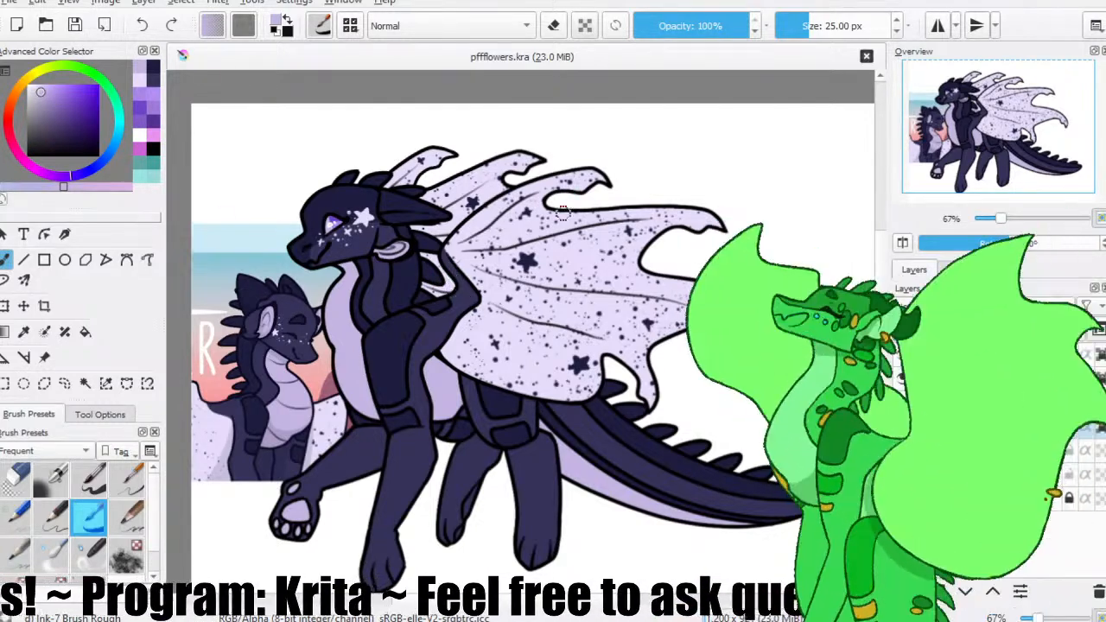
pyautogui.press('+')
pyautogui.moveTo(415, 300); pyautogui.dragTo(493, 255)
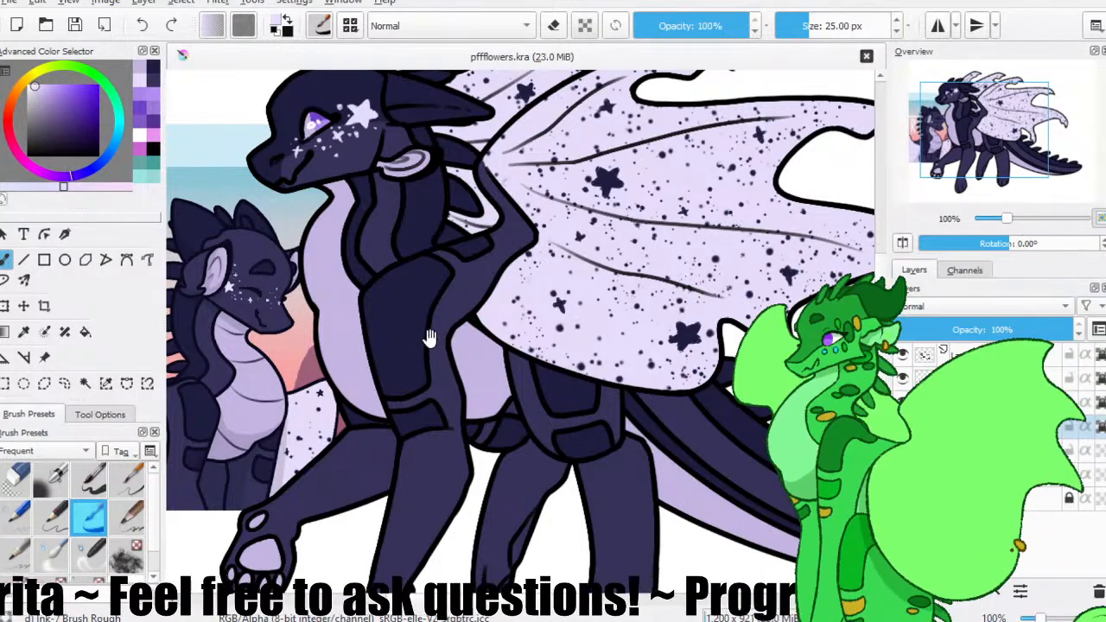
pyautogui.moveTo(424, 348); pyautogui.dragTo(407, 289)
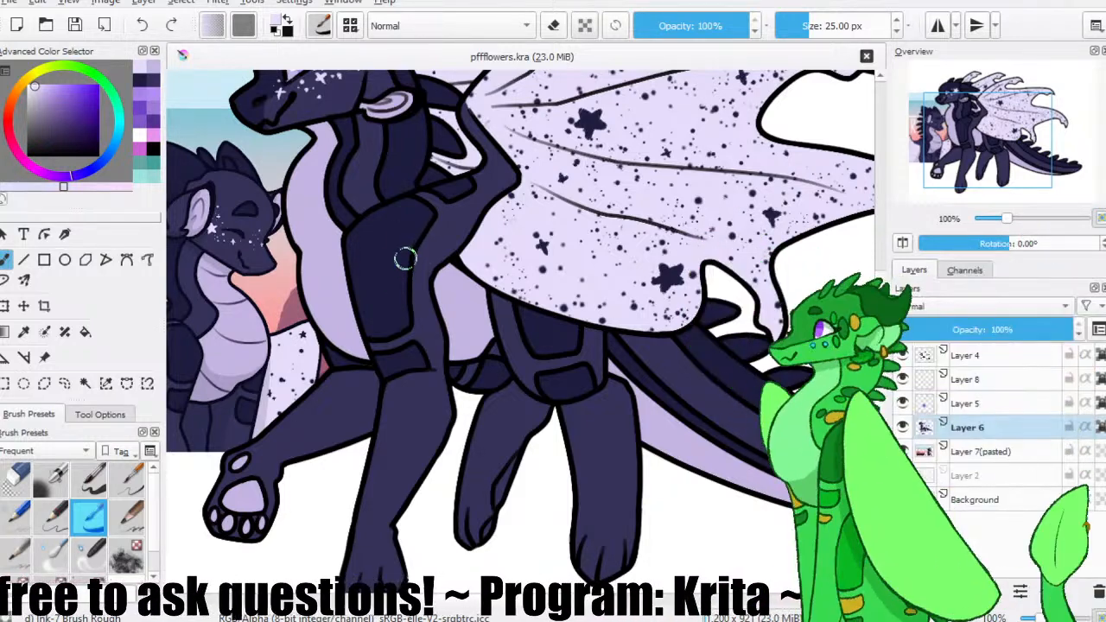
pyautogui.click(404, 248)
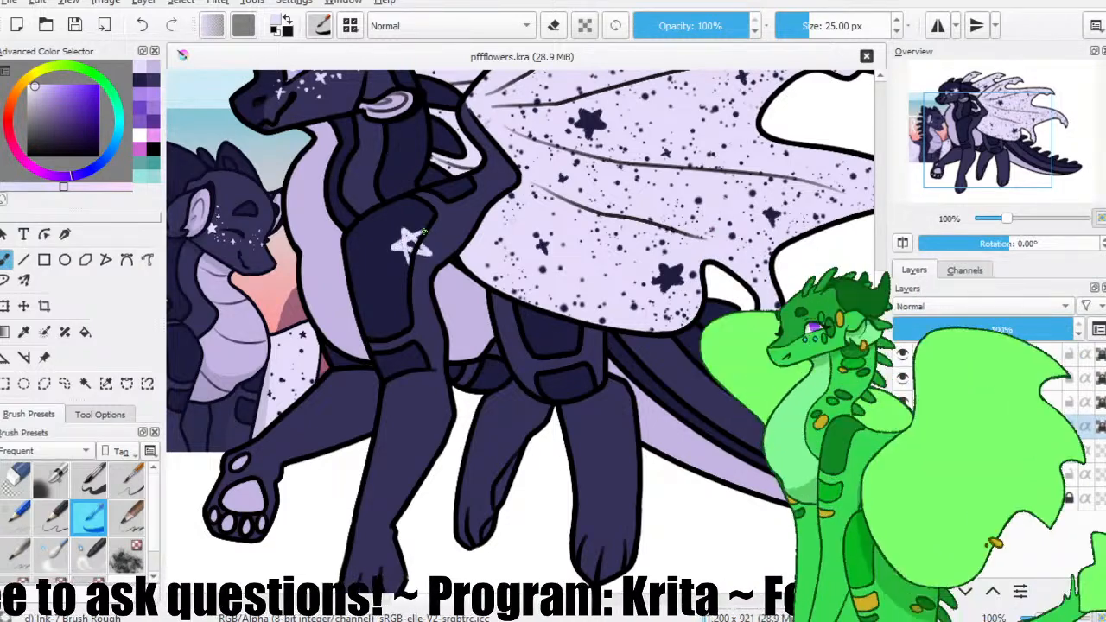
pyautogui.hotkey('ctrl', 'z')
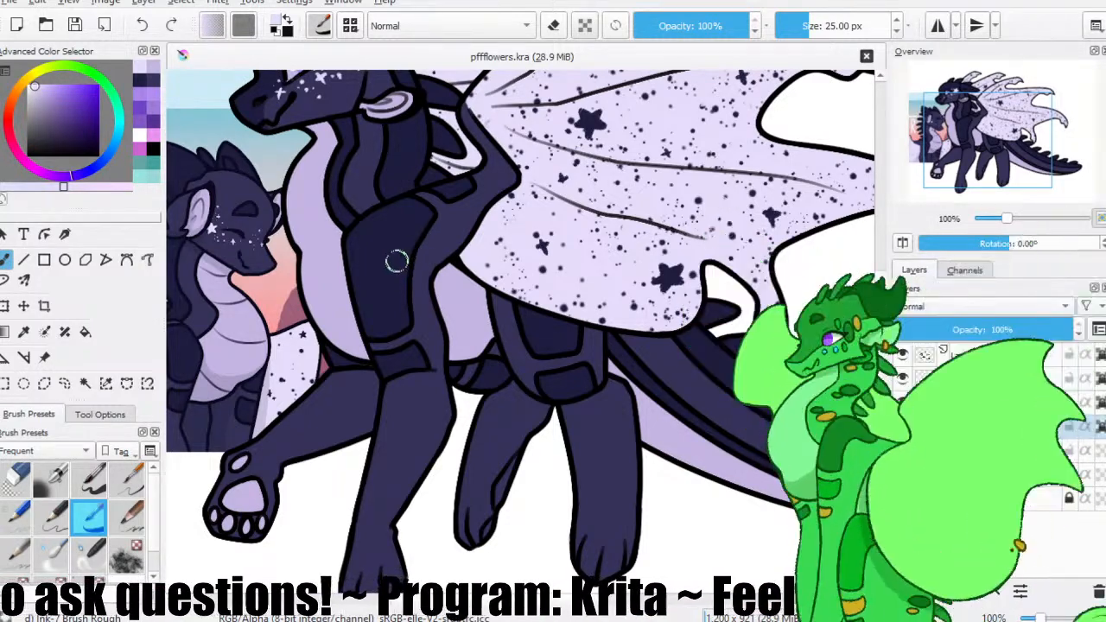
pyautogui.hotkey('ctrl', 'z')
pyautogui.moveTo(396, 260)
pyautogui.mouseDown()
pyautogui.moveTo(393, 226)
pyautogui.moveTo(388, 245)
pyautogui.moveTo(407, 244)
pyautogui.moveTo(392, 225)
pyautogui.moveTo(410, 257)
pyautogui.moveTo(416, 236)
pyautogui.moveTo(395, 259)
pyautogui.mouseUp()
pyautogui.keyDown('ctrl'); pyautogui.click(399, 285); pyautogui.keyUp('ctrl')
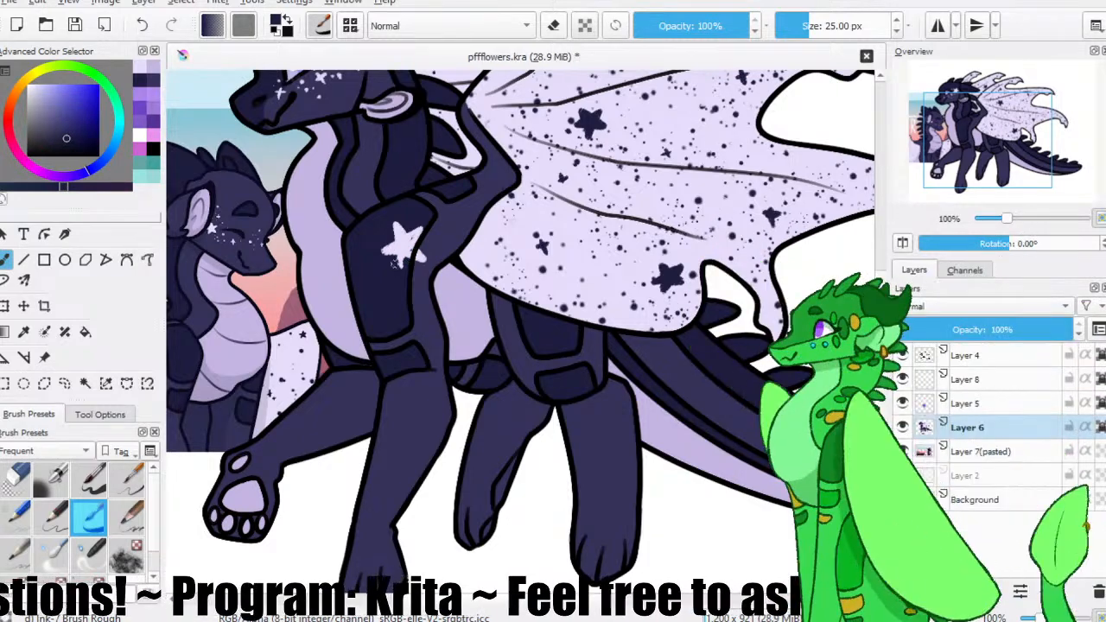
pyautogui.keyDown('ctrl'); pyautogui.click(399, 244); pyautogui.keyUp('ctrl')
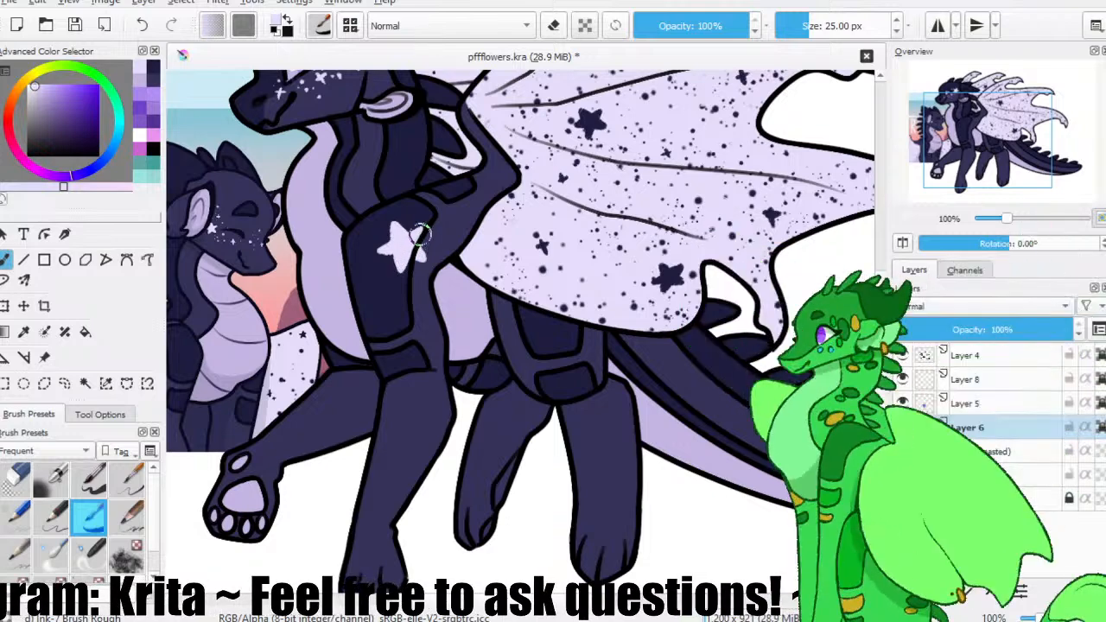
# Add small pale stars beside the large shoulder star and lower on the same dark patch.
pyautogui.moveTo(423, 240); pyautogui.dragTo(443, 263)
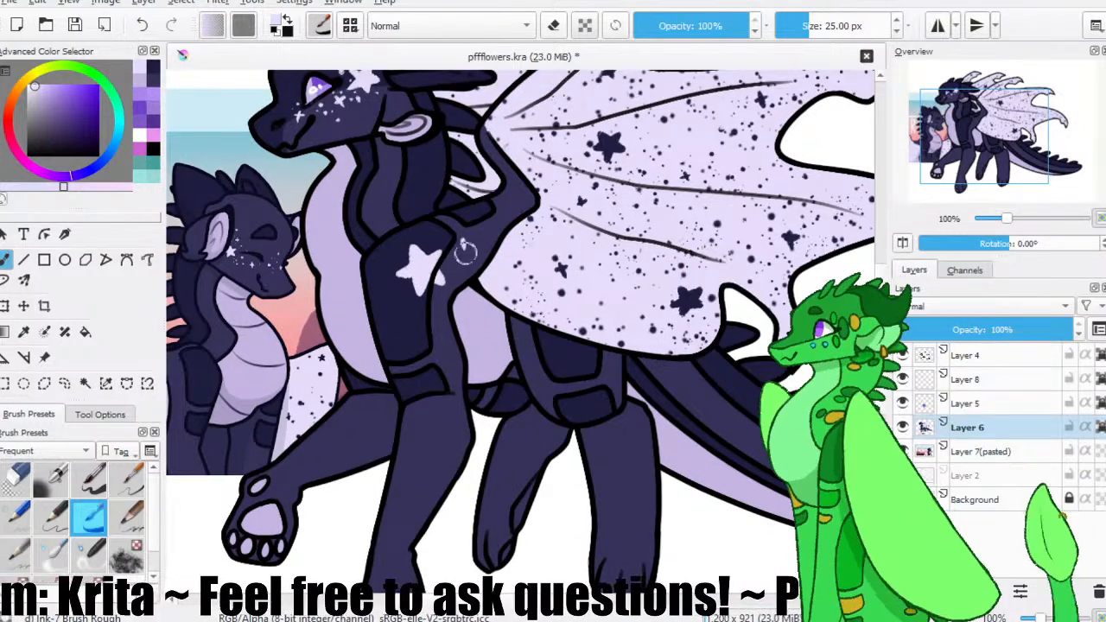
pyautogui.moveTo(374, 211); pyautogui.dragTo(378, 199)
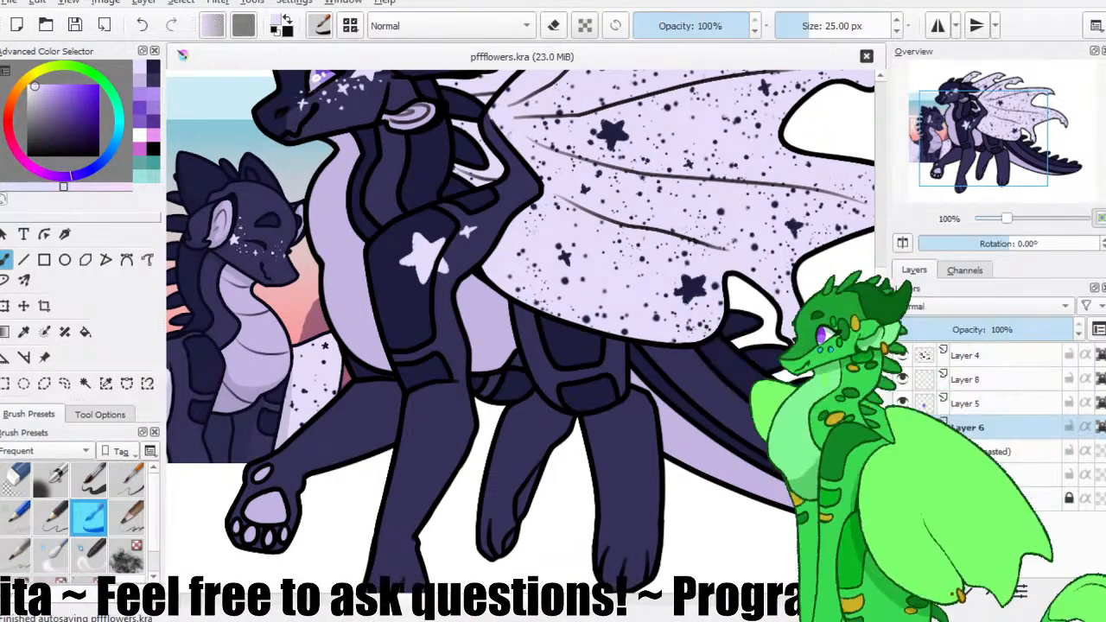
pyautogui.moveTo(372, 292)
pyautogui.mouseDown()
pyautogui.moveTo(361, 247)
pyautogui.moveTo(432, 333)
pyautogui.mouseUp()
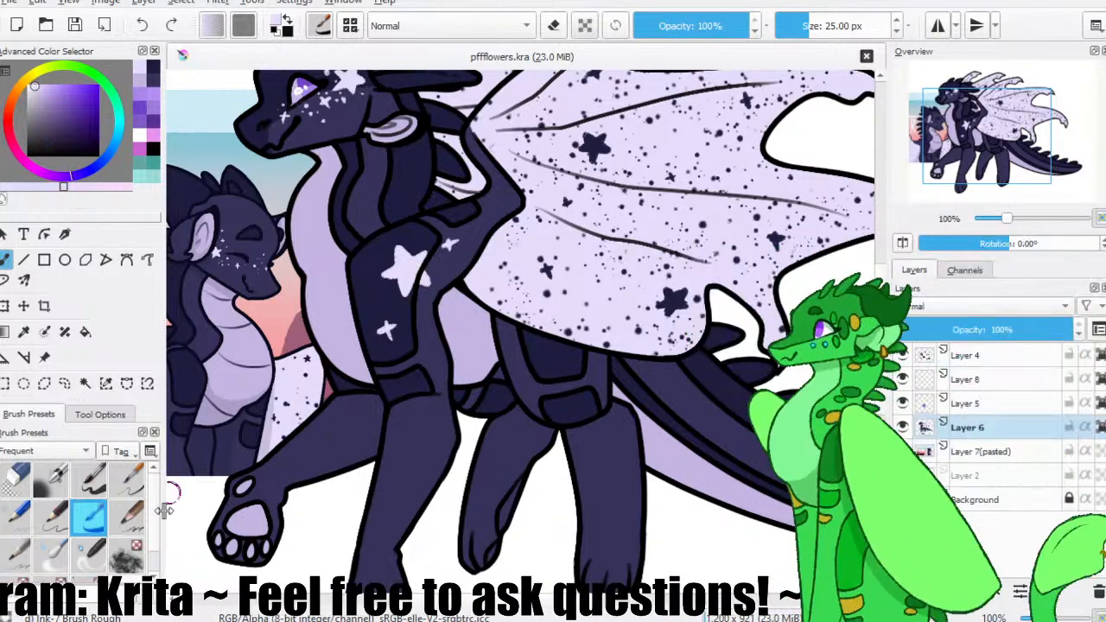
# Scatter pale speckles around the shoulder stars with the Texture Splat brush, and add another small star with the Ink-7 Brush Rough.
pyautogui.scroll(-2, 86, 518)
pyautogui.click(50, 562)
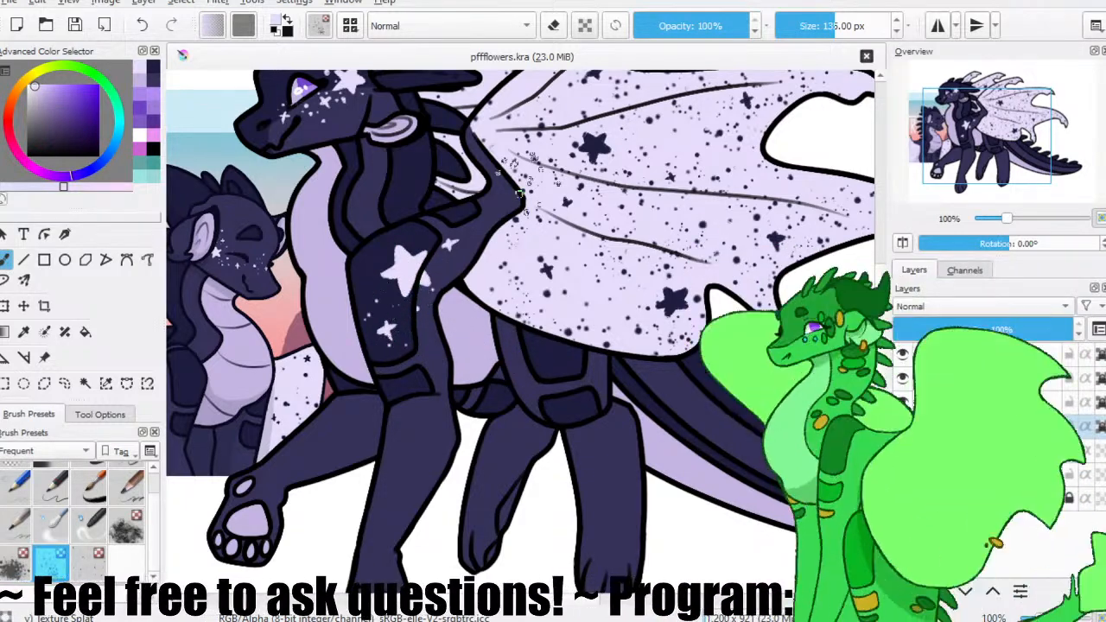
pyautogui.click(387, 249)
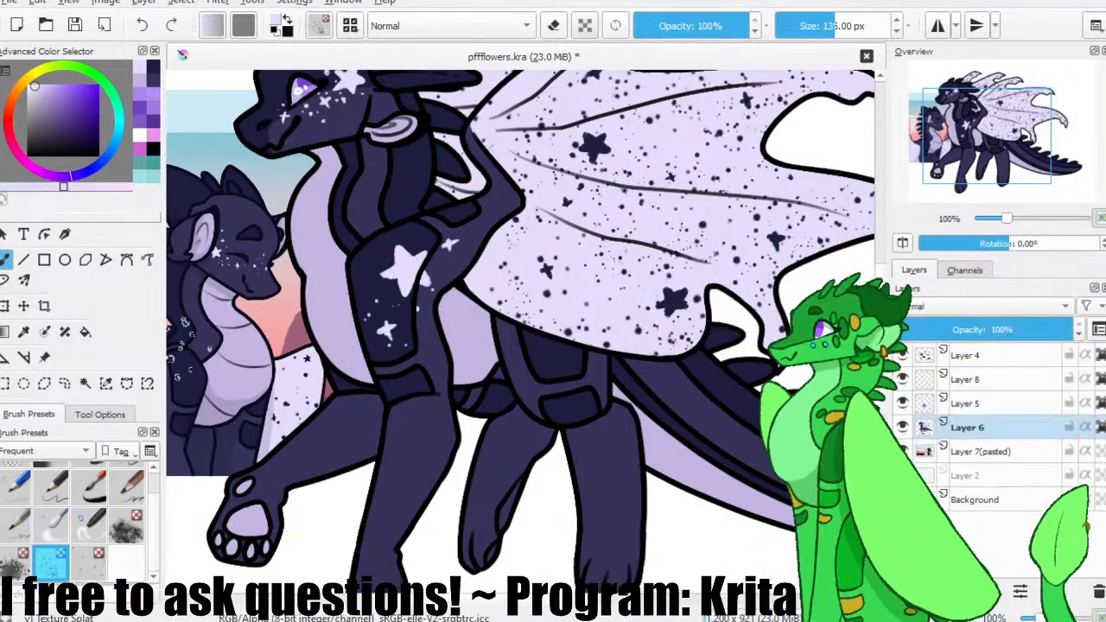
pyautogui.click(90, 488)
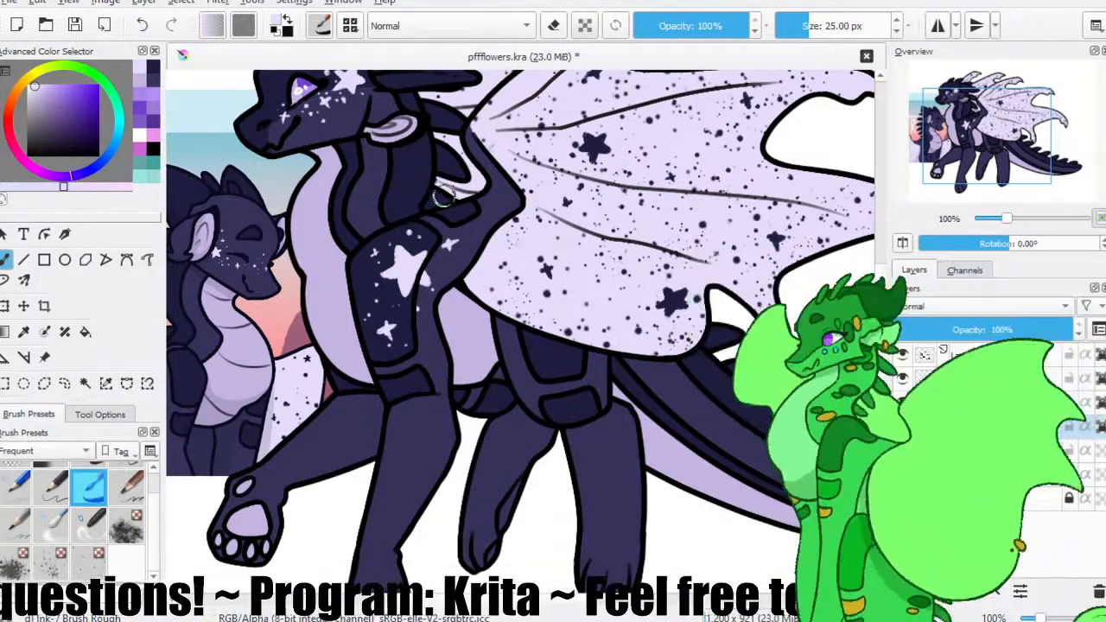
pyautogui.moveTo(478, 204); pyautogui.dragTo(469, 251)
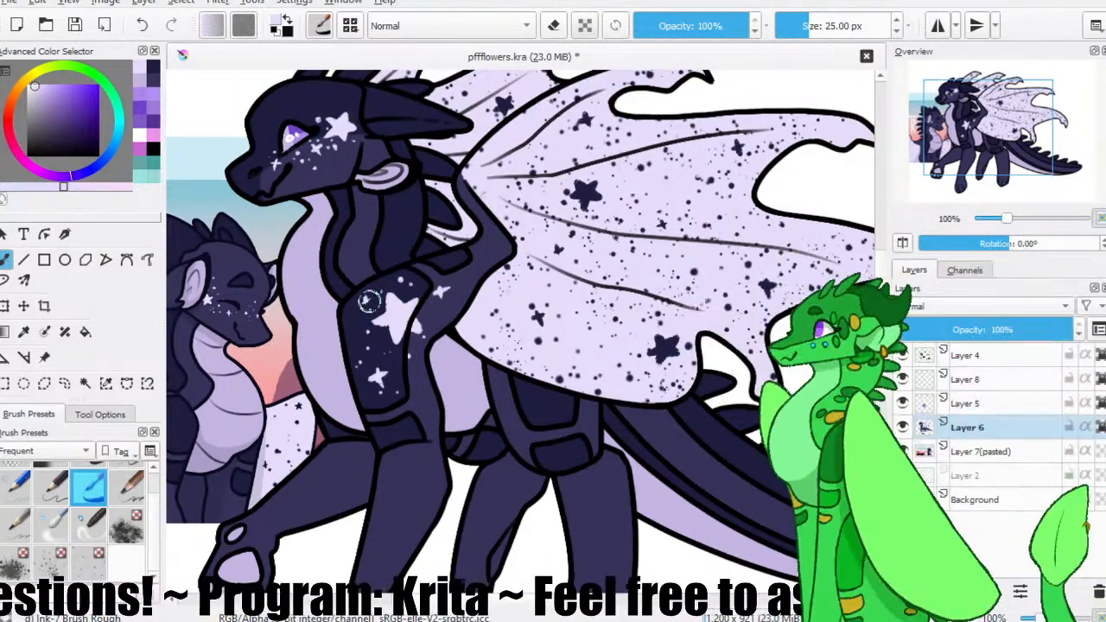
pyautogui.moveTo(475, 308); pyautogui.dragTo(449, 288)
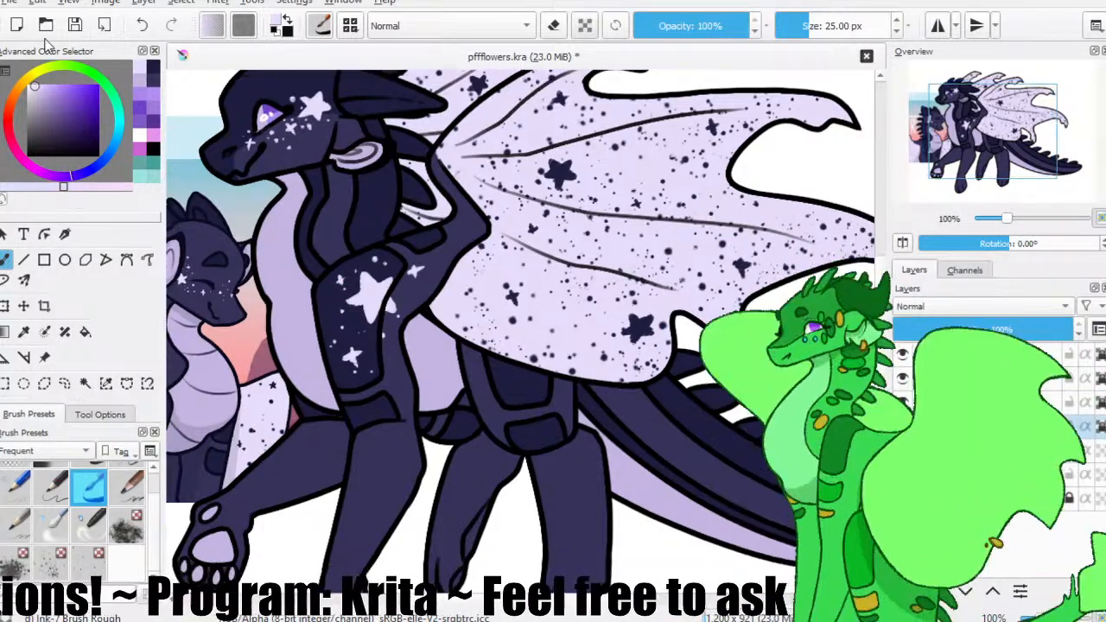
# Paint a pale five-pointed star with smaller stars and dots along the tail's side, and save the file.
pyautogui.moveTo(451, 398); pyautogui.dragTo(537, 315)
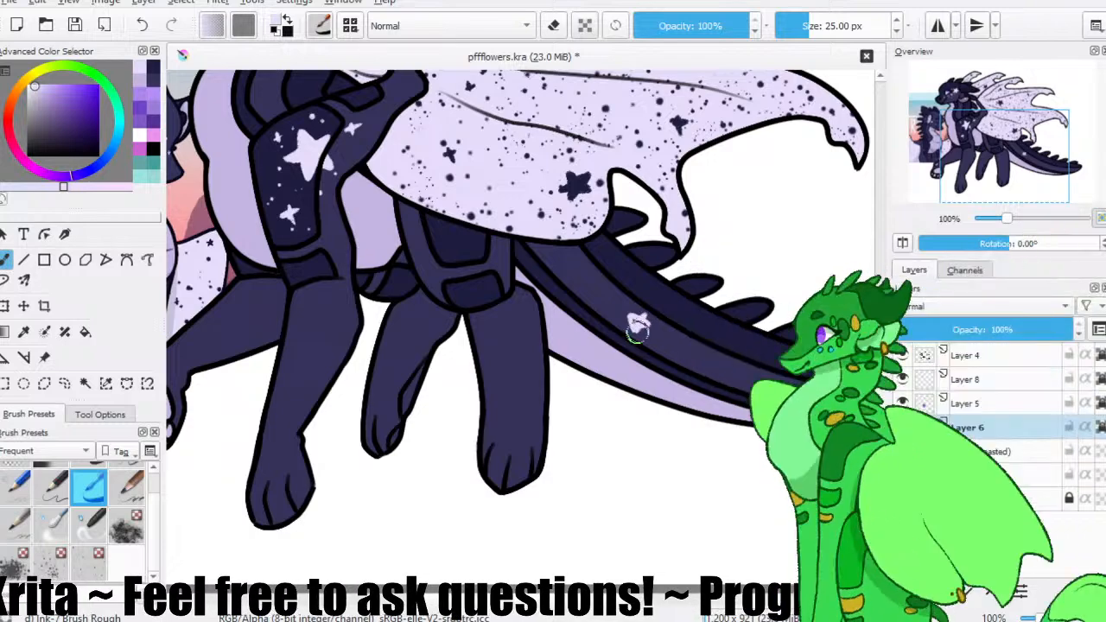
pyautogui.hotkey('ctrl', 's')
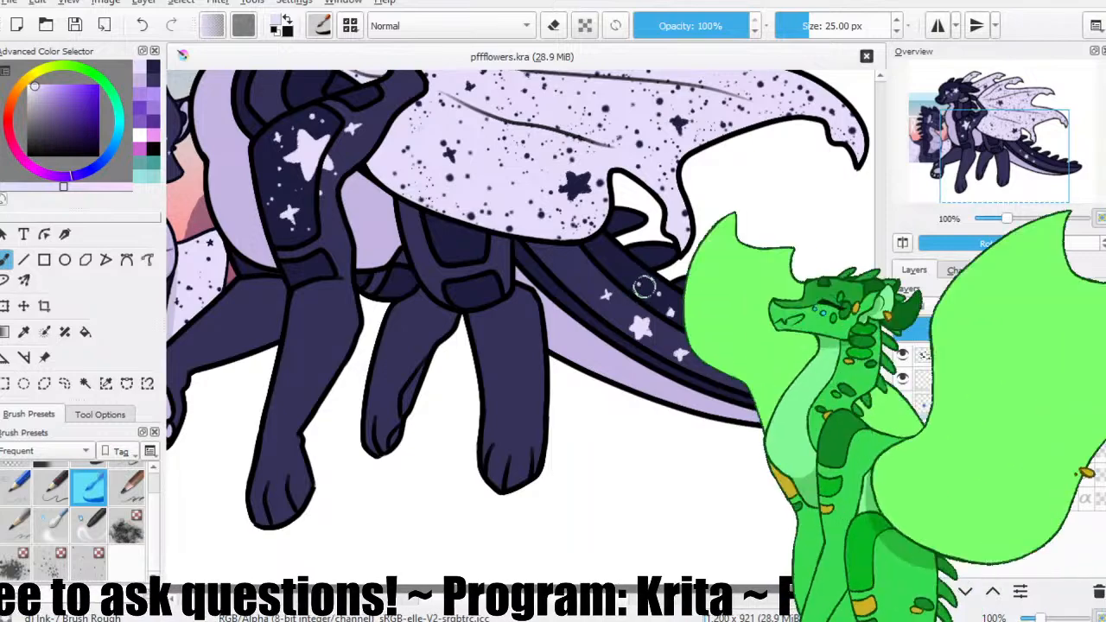
pyautogui.click(643, 290)
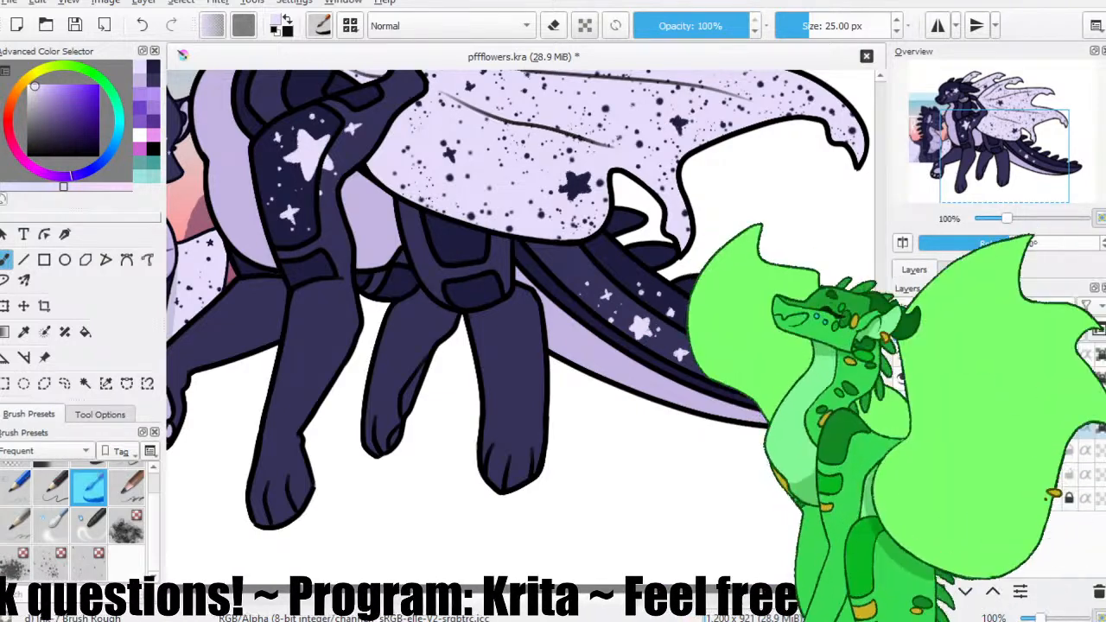
pyautogui.click(752, 351)
pyautogui.moveTo(804, 369); pyautogui.dragTo(669, 360)
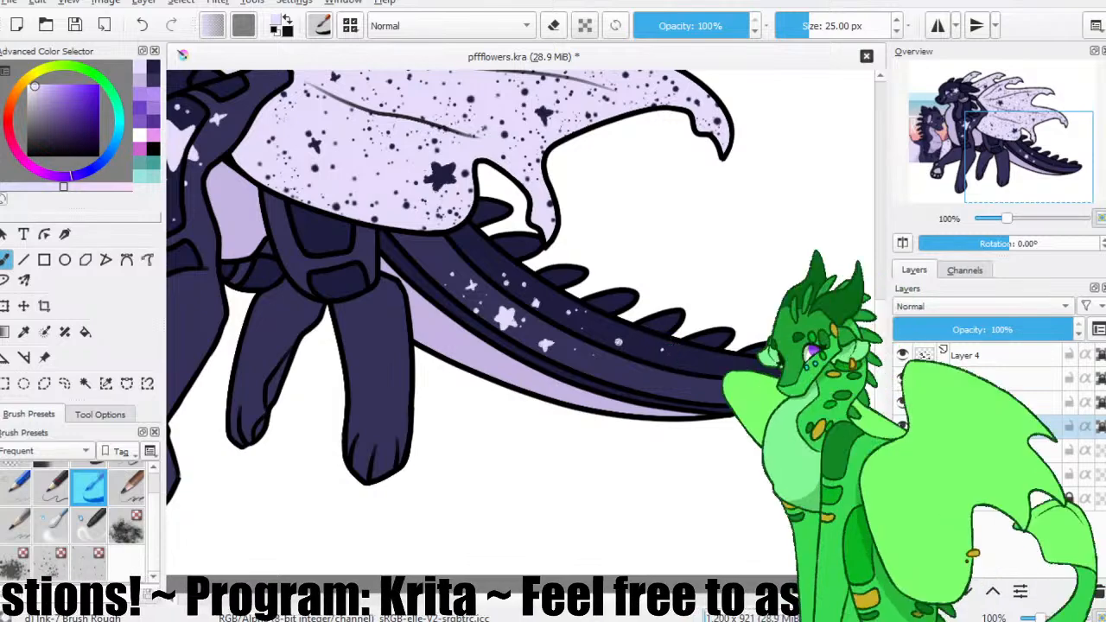
pyautogui.hotkey('ctrl', 's')
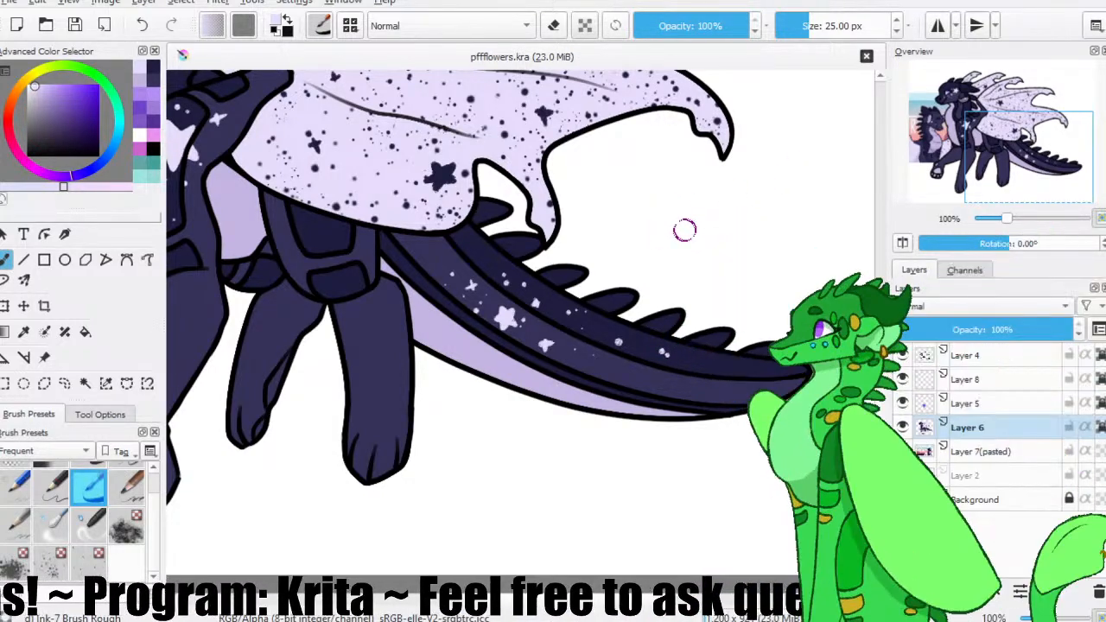
pyautogui.click(77, 28)
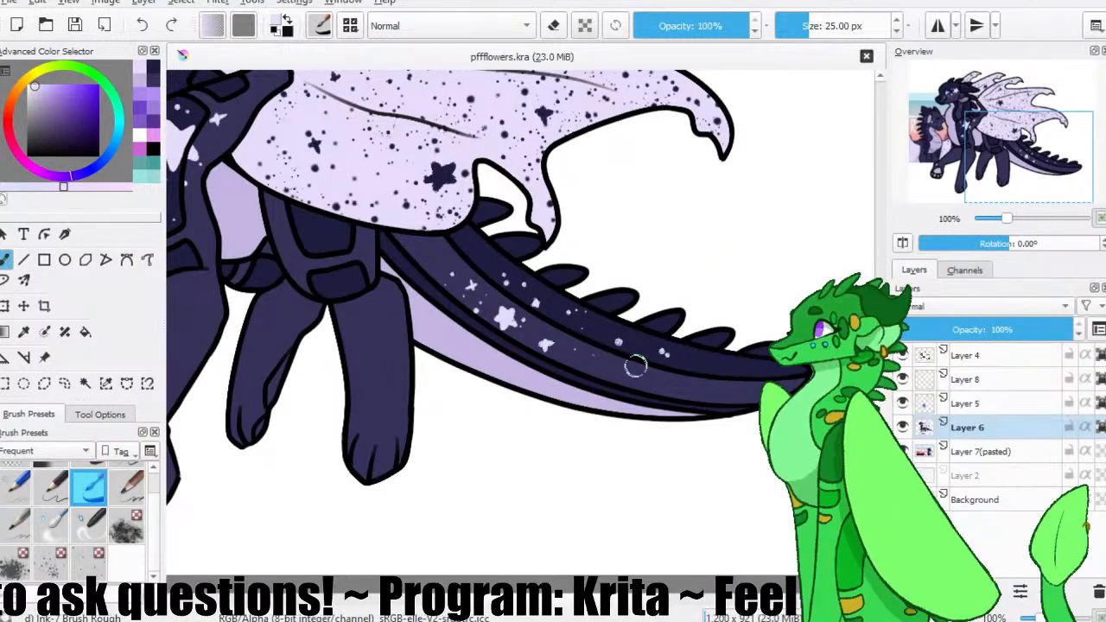
# Recolour the outline of the tail's pale underside in muted purple on Layer 4, using the Basic-5 Size brush at 40 px.
pyautogui.click(901, 429)
pyautogui.click(901, 429)
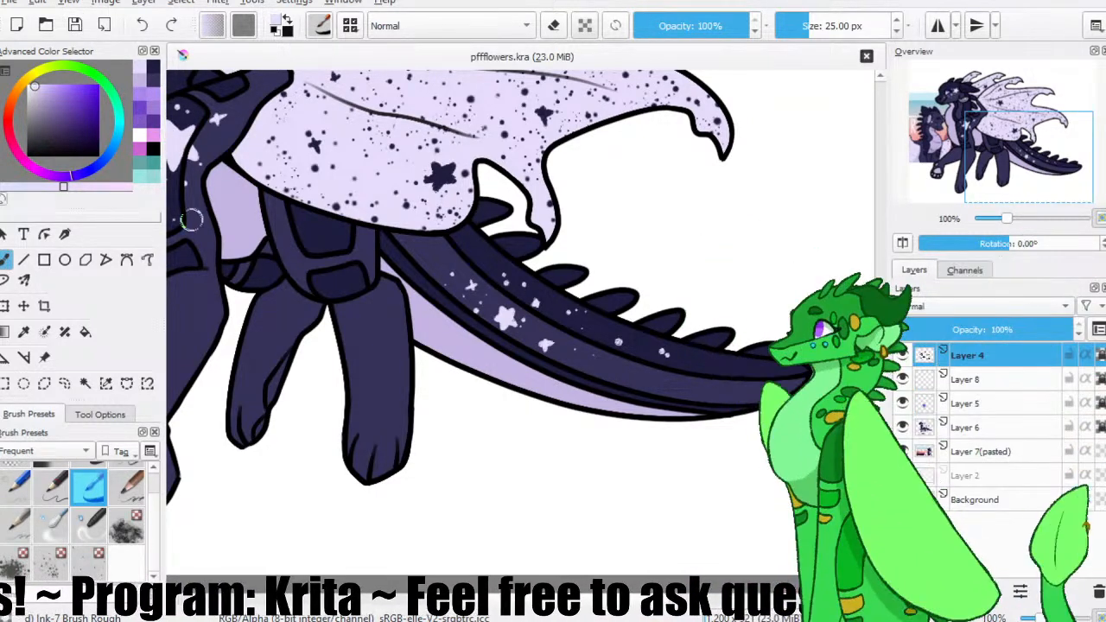
pyautogui.keyDown('ctrl'); pyautogui.click(248, 202); pyautogui.keyUp('ctrl')
pyautogui.moveTo(46, 133); pyautogui.dragTo(55, 125)
pyautogui.click(65, 499)
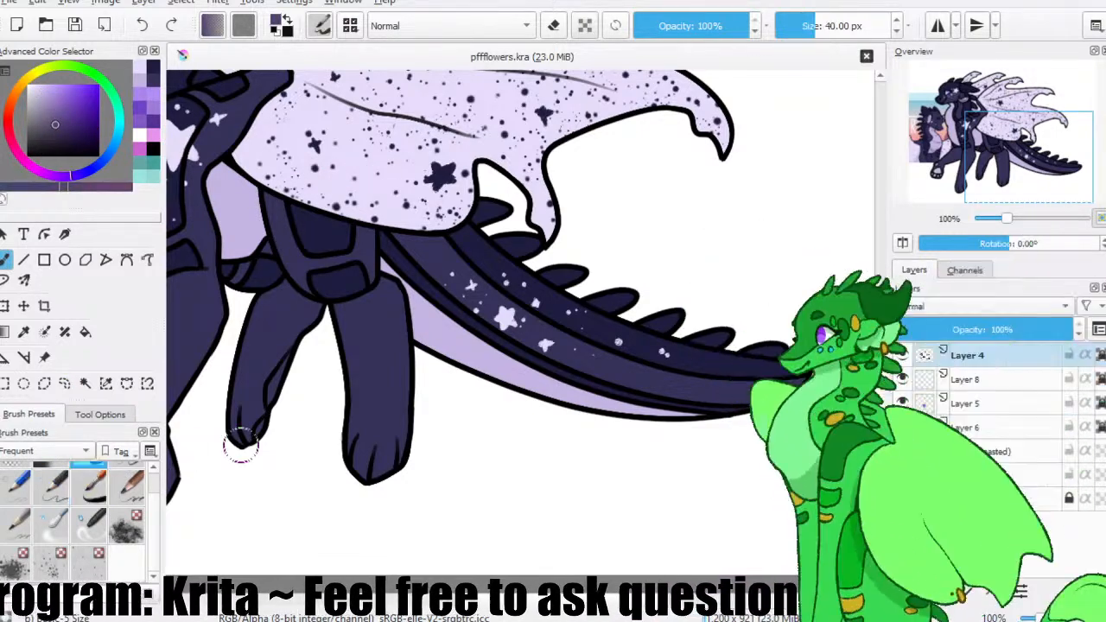
pyautogui.moveTo(421, 349)
pyautogui.mouseDown()
pyautogui.moveTo(515, 398)
pyautogui.moveTo(527, 397)
pyautogui.moveTo(505, 387)
pyautogui.moveTo(682, 420)
pyautogui.mouseUp()
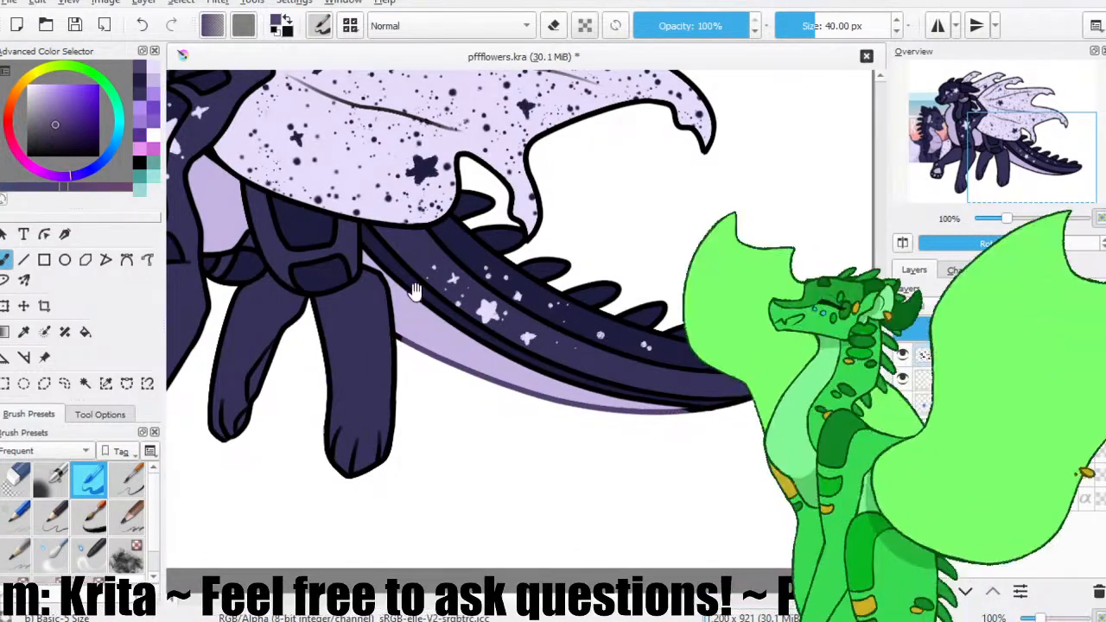
# Recolour the black outlines and membrane lines of the main wing and the wing sections behind it in muted purple.
pyautogui.moveTo(412, 301); pyautogui.dragTo(425, 389)
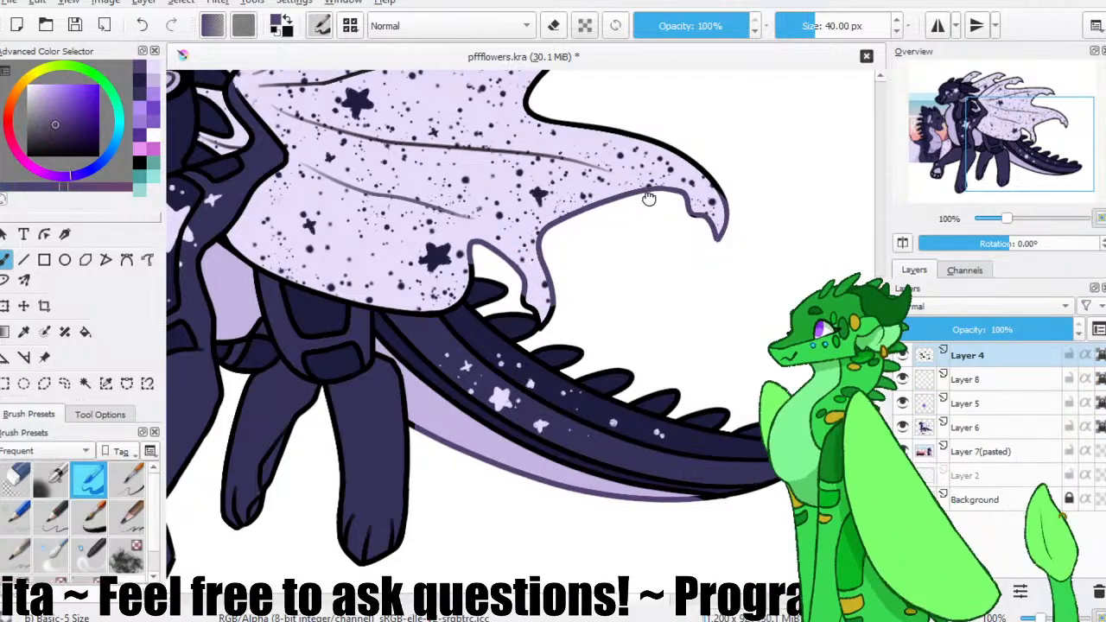
pyautogui.moveTo(648, 197); pyautogui.dragTo(635, 314)
pyautogui.moveTo(583, 239)
pyautogui.mouseDown()
pyautogui.moveTo(532, 228)
pyautogui.moveTo(535, 185)
pyautogui.moveTo(596, 169)
pyautogui.mouseUp()
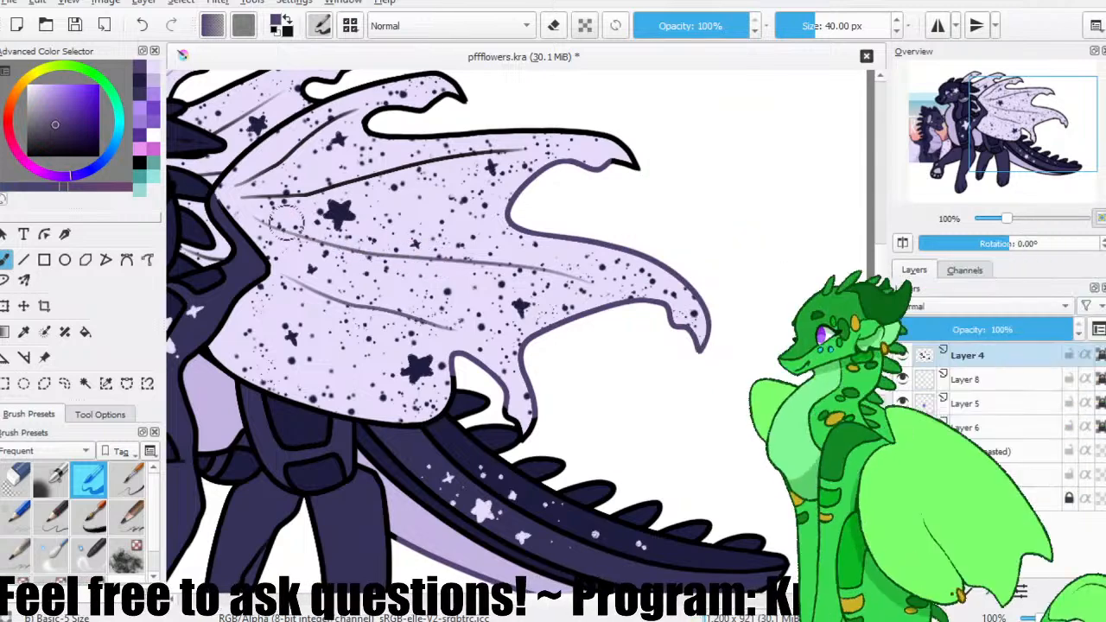
pyautogui.moveTo(314, 178); pyautogui.dragTo(340, 247)
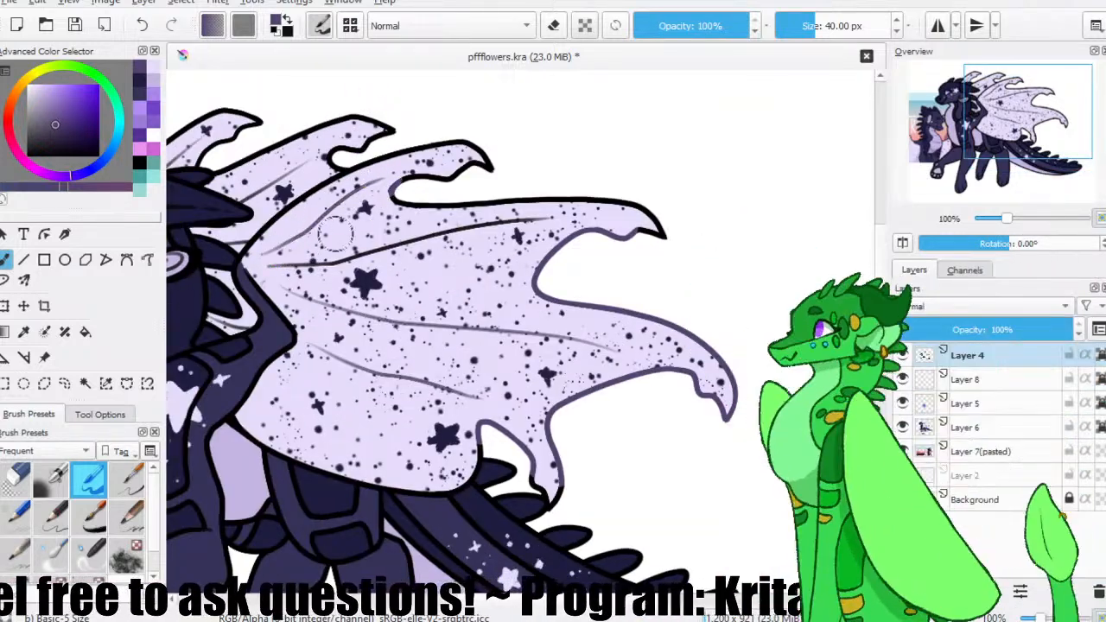
pyautogui.moveTo(586, 235)
pyautogui.mouseDown()
pyautogui.moveTo(662, 223)
pyautogui.moveTo(451, 199)
pyautogui.moveTo(473, 158)
pyautogui.mouseUp()
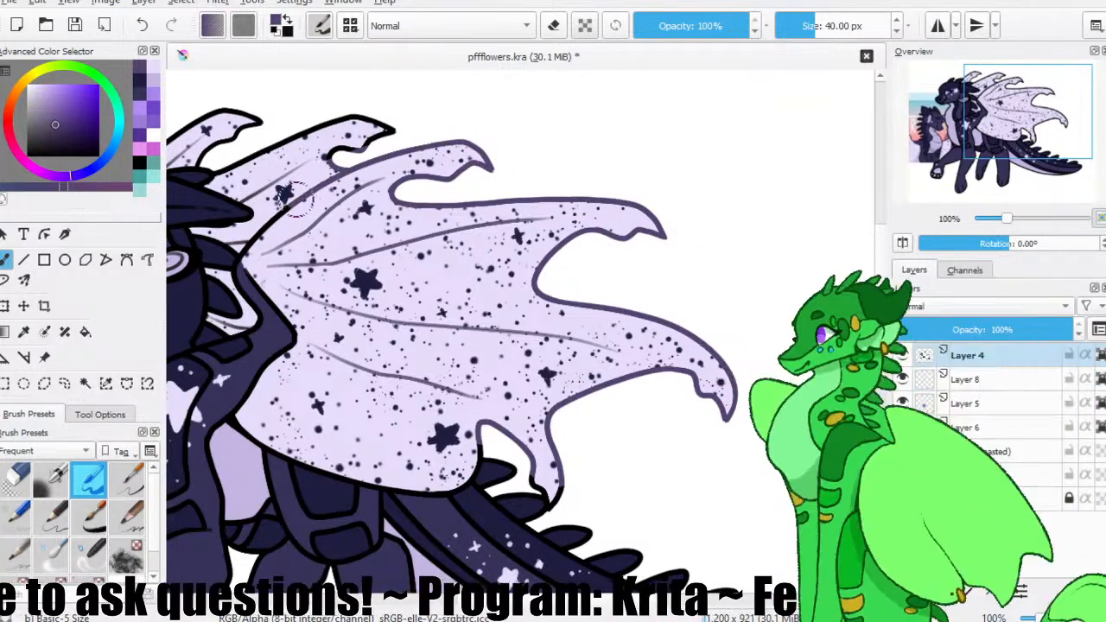
pyautogui.moveTo(278, 226); pyautogui.dragTo(378, 295)
pyautogui.moveTo(486, 189)
pyautogui.mouseDown()
pyautogui.moveTo(395, 191)
pyautogui.moveTo(342, 226)
pyautogui.moveTo(304, 216)
pyautogui.moveTo(348, 180)
pyautogui.moveTo(392, 97)
pyautogui.mouseUp()
# Recolour the outlines of the pale chest and belly in the same muted purple.
pyautogui.moveTo(350, 327); pyautogui.dragTo(428, 190)
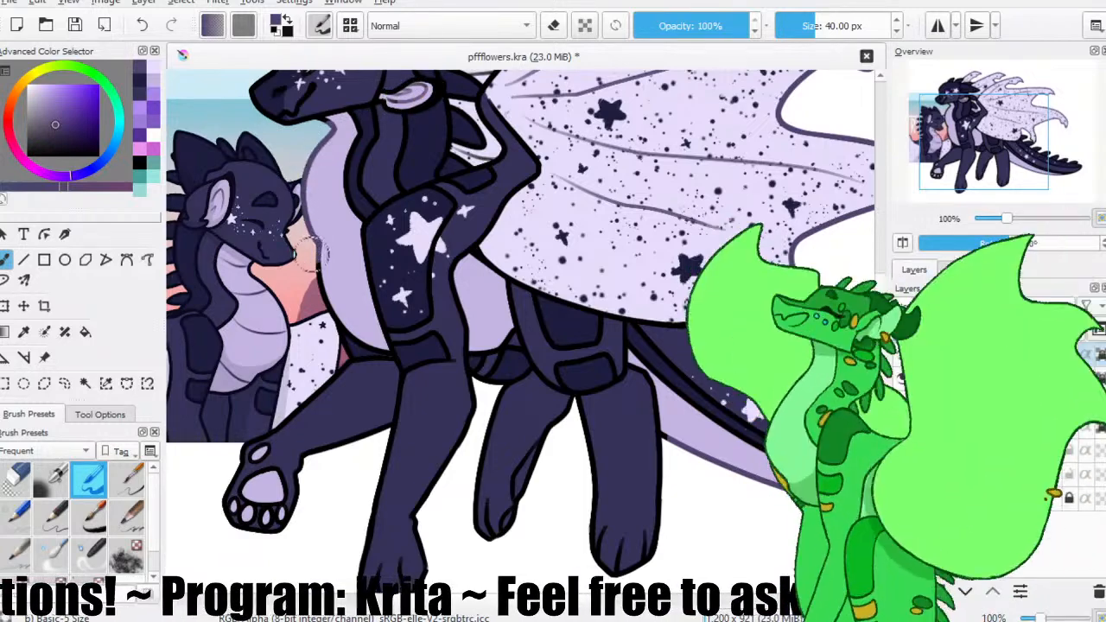
pyautogui.moveTo(497, 303); pyautogui.dragTo(423, 288)
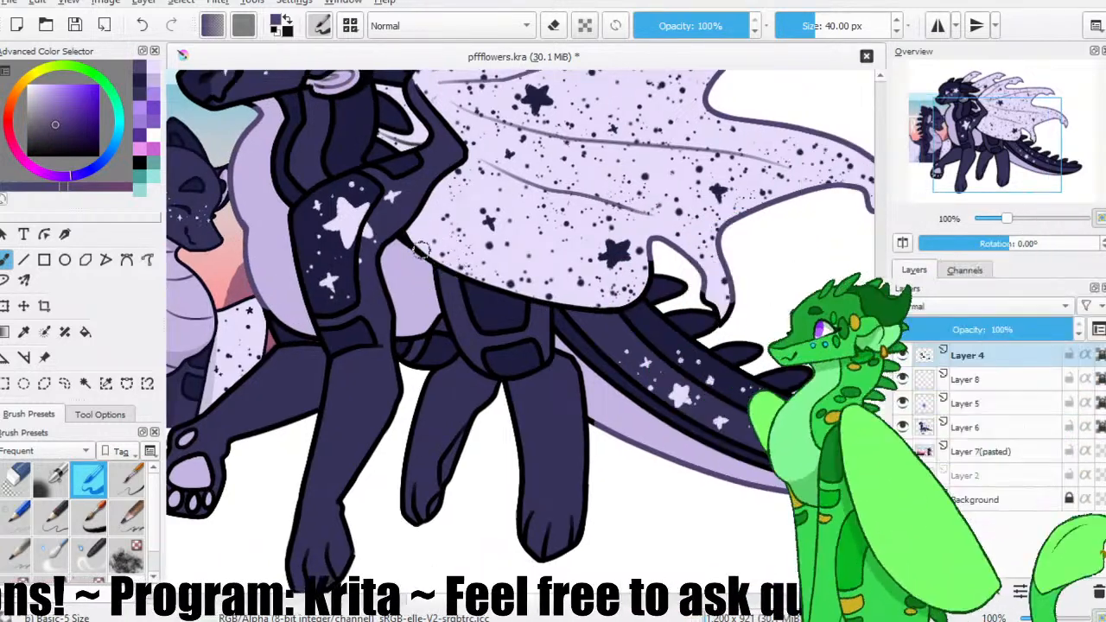
pyautogui.moveTo(545, 303); pyautogui.dragTo(503, 321)
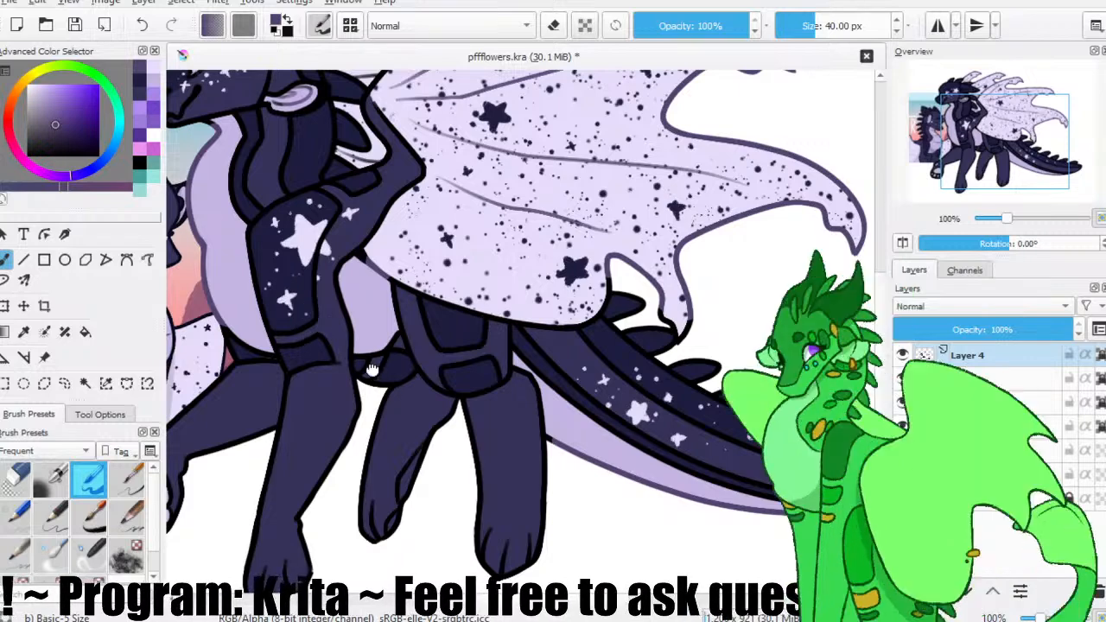
pyautogui.moveTo(372, 370); pyautogui.dragTo(416, 316)
# Paint the far hind paw's pads on Layer 6 with the sampled light purple, and hide the pasted reference layer.
pyautogui.keyDown('ctrl'); pyautogui.click(428, 273); pyautogui.keyUp('ctrl')
pyautogui.click(968, 427)
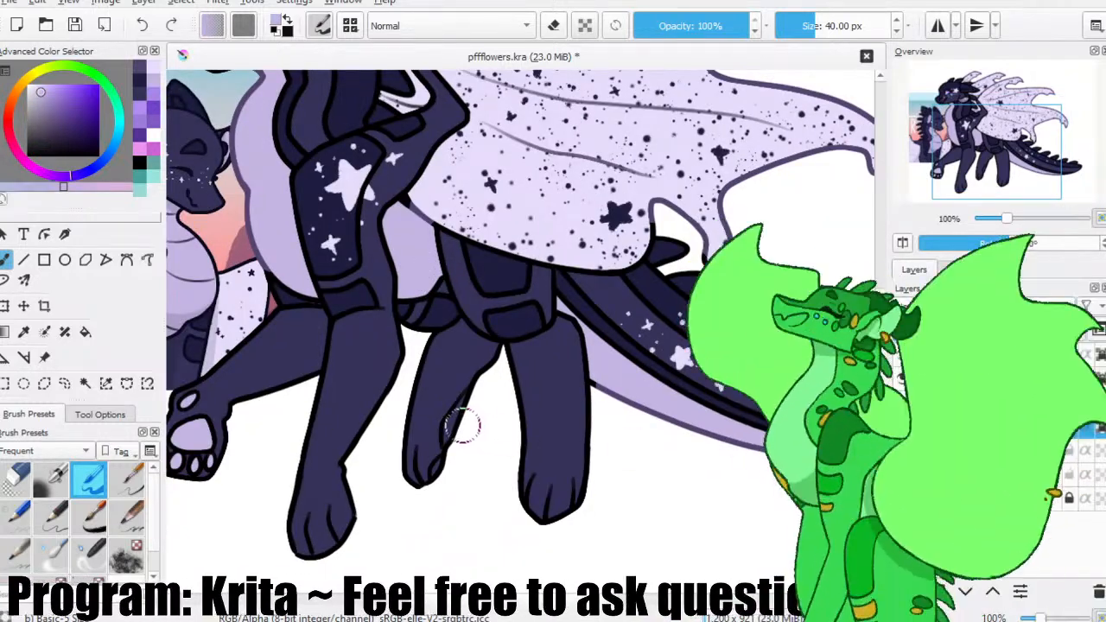
pyautogui.moveTo(462, 404)
pyautogui.mouseDown()
pyautogui.moveTo(446, 439)
pyautogui.moveTo(468, 397)
pyautogui.mouseUp()
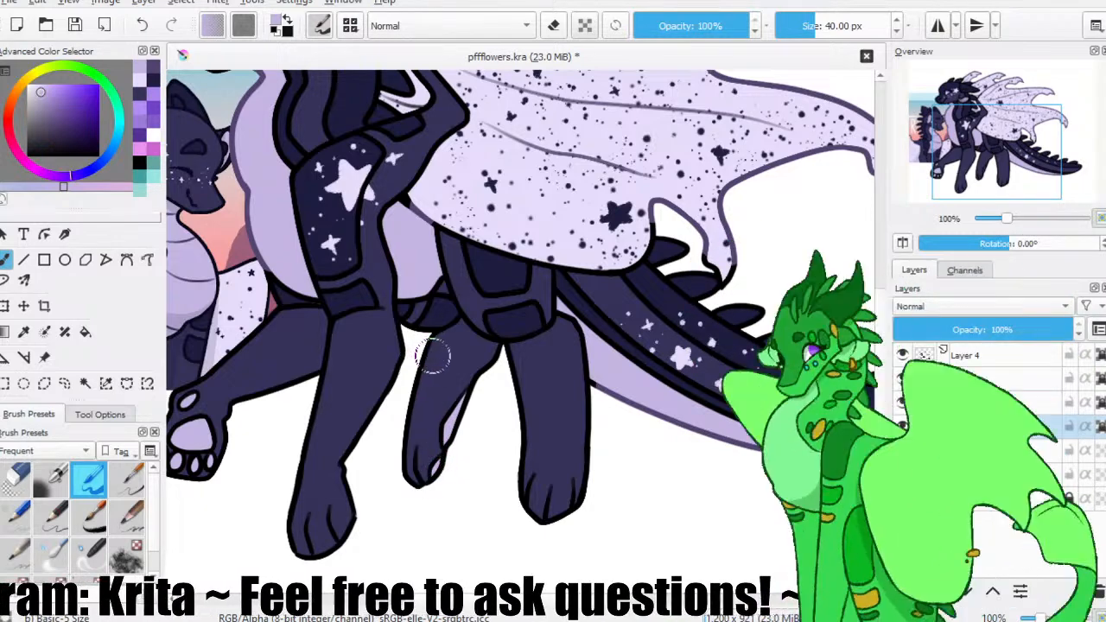
pyautogui.hotkey('ctrl', '-')
pyautogui.moveTo(511, 237); pyautogui.dragTo(487, 321)
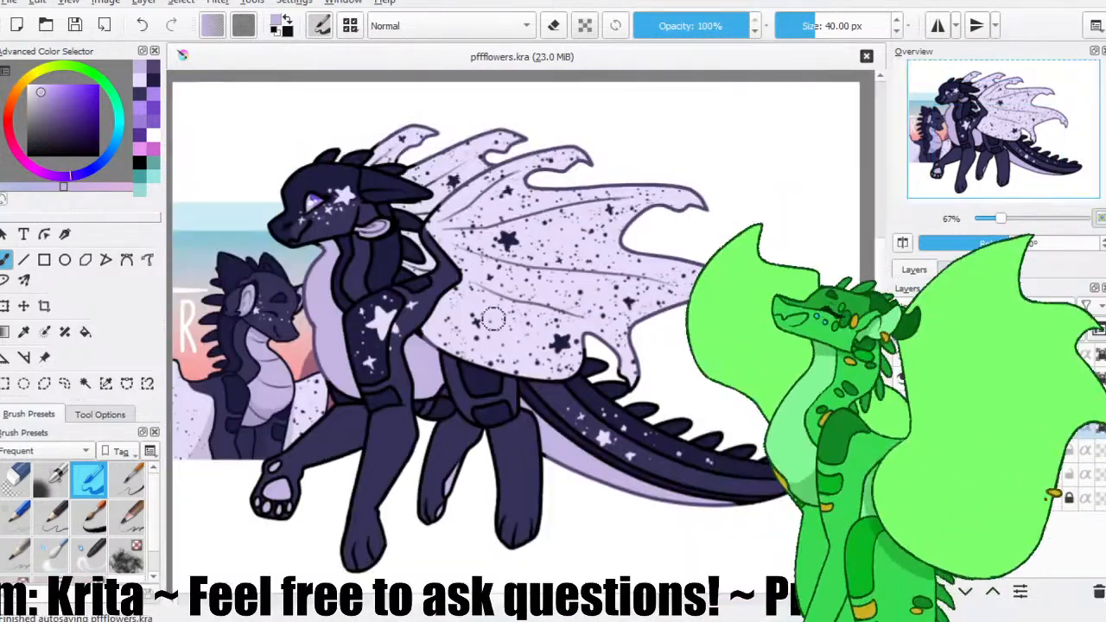
pyautogui.click(903, 451)
pyautogui.moveTo(205, 189); pyautogui.dragTo(164, 192)
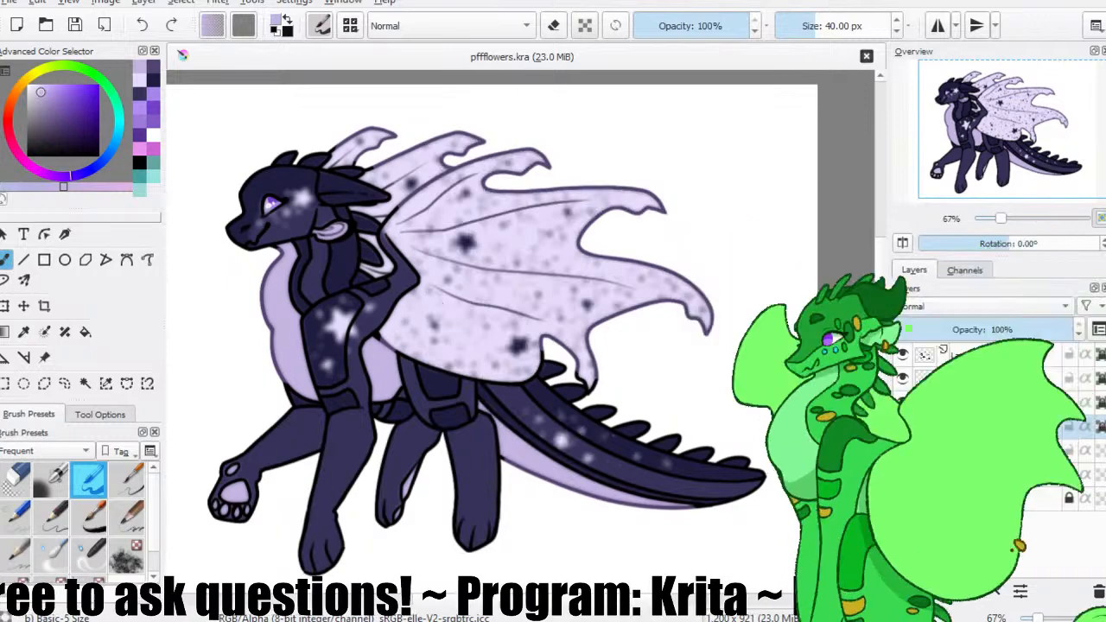
pyautogui.click(968, 356)
pyautogui.click(969, 378)
pyautogui.click(938, 356)
pyautogui.click(218, 3)
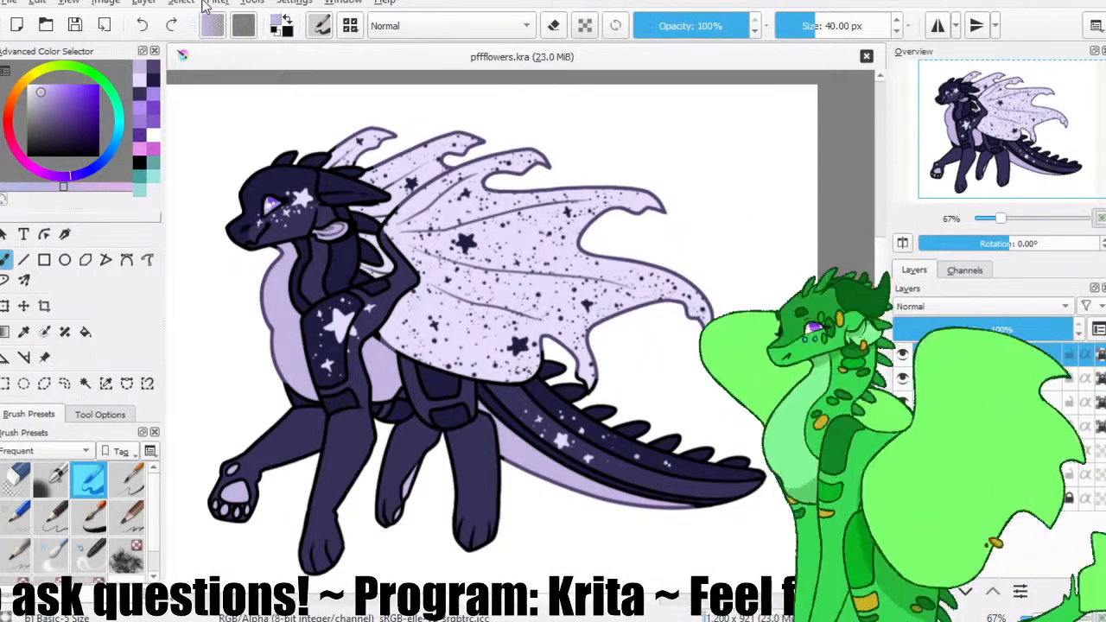
pyautogui.click(475, 83)
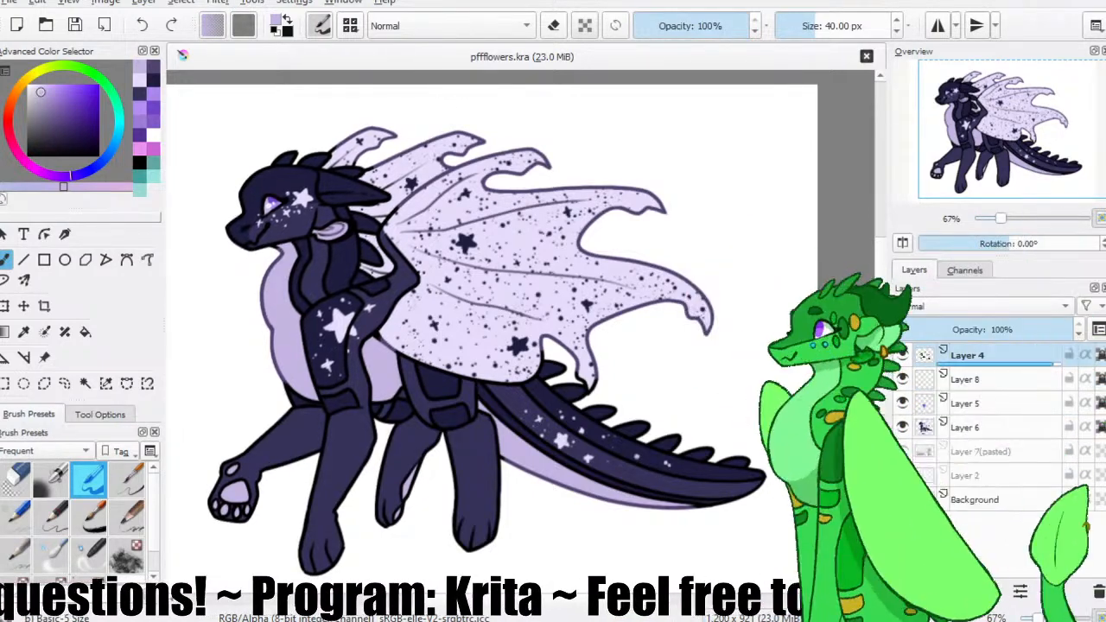
pyautogui.click(715, 222)
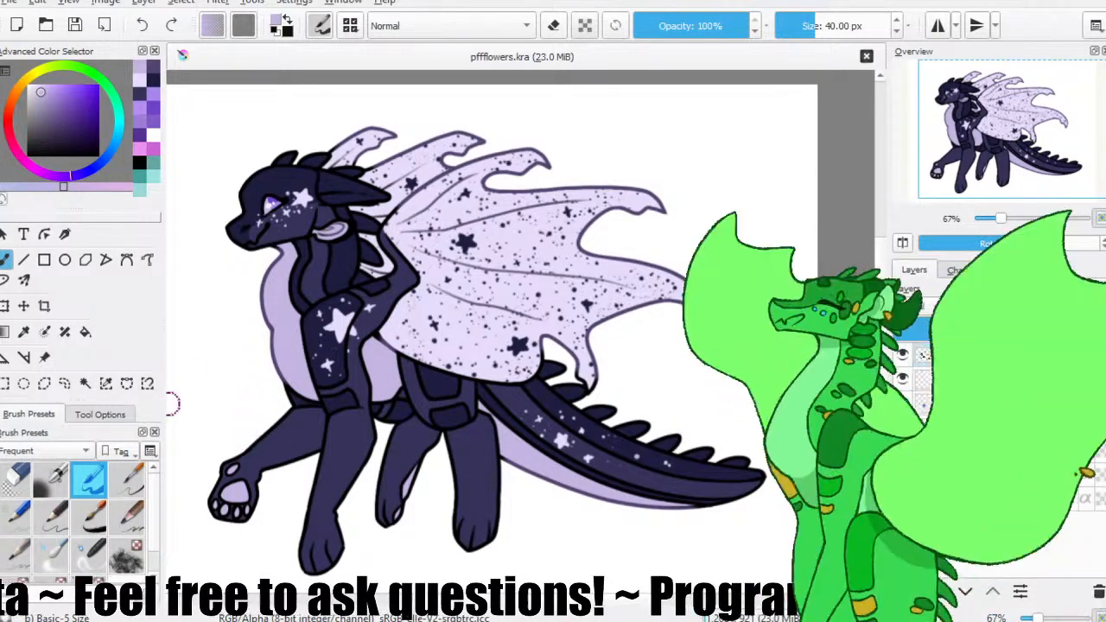
pyautogui.moveTo(309, 312); pyautogui.dragTo(323, 282)
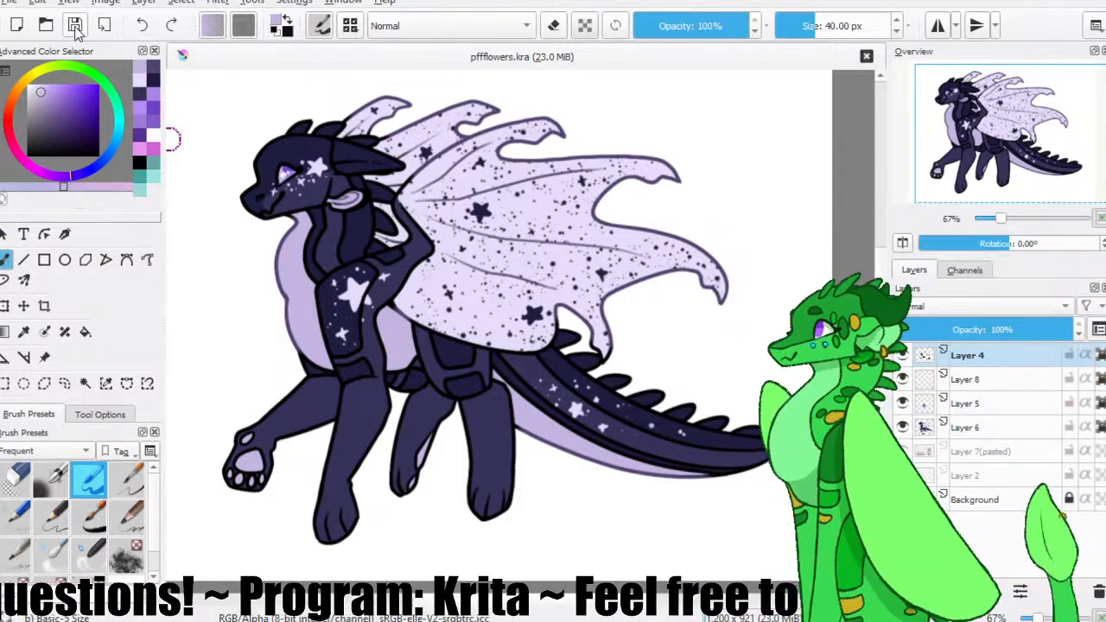
# Add a new layer above Layer 5 and set it to Multiply blending at 36% opacity.
pyautogui.click(84, 384)
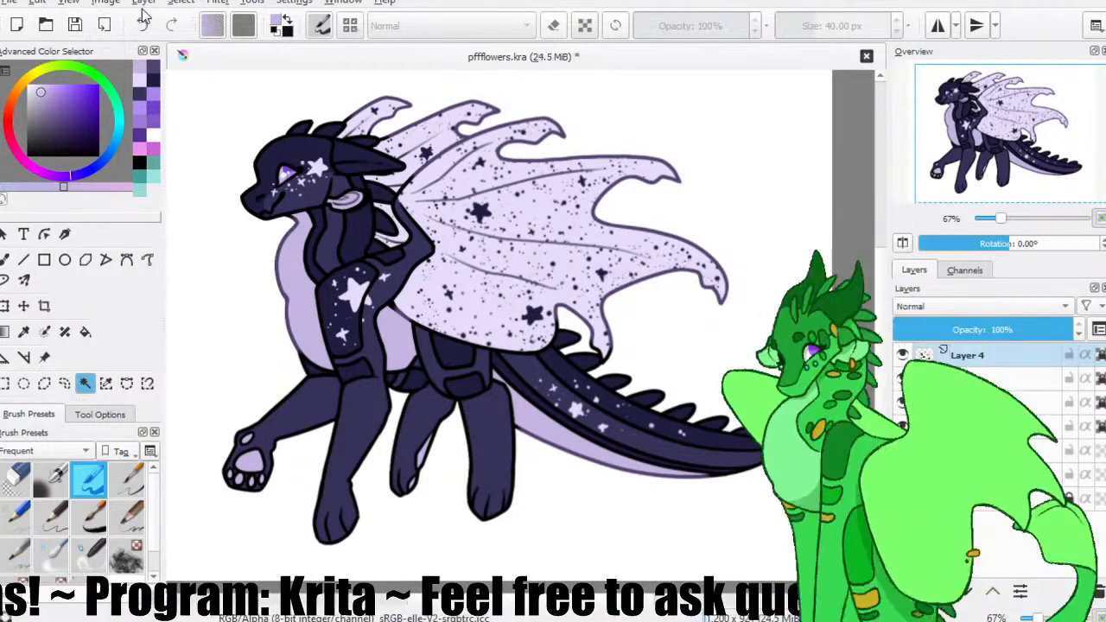
pyautogui.click(967, 379)
pyautogui.click(963, 594)
pyautogui.click(957, 327)
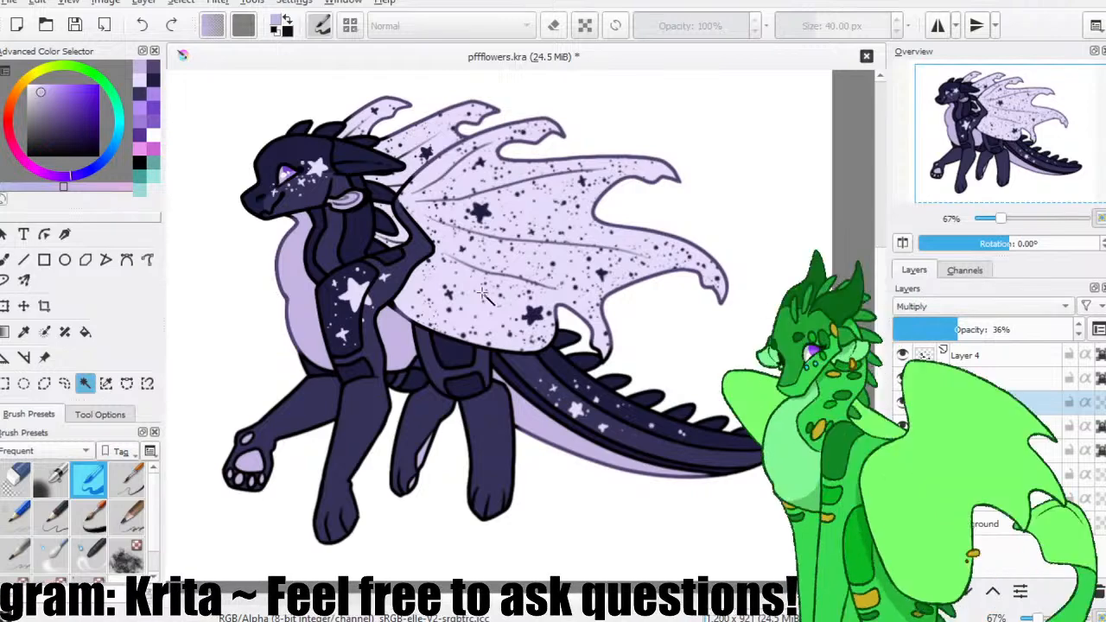
# Shade the neck under the jaw in dark purple on the Multiply layer, using the Pencil-2 brush at 10 px.
pyautogui.hotkey('ctrl', '+')
pyautogui.hotkey('ctrl', '+')
pyautogui.moveTo(918, 185); pyautogui.dragTo(915, 76)
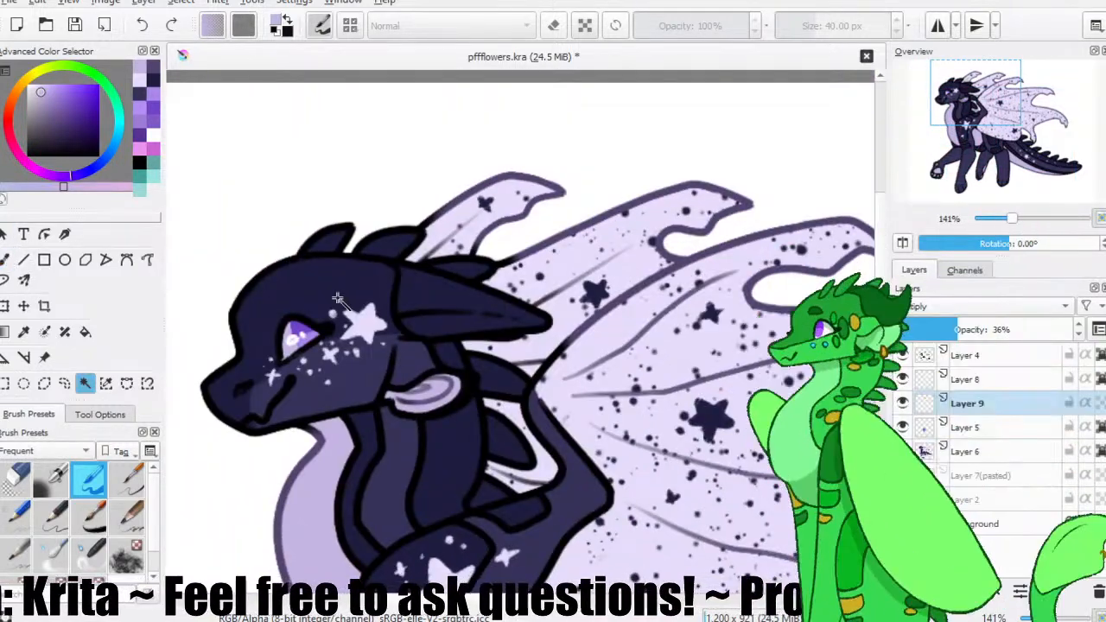
pyautogui.click(85, 123)
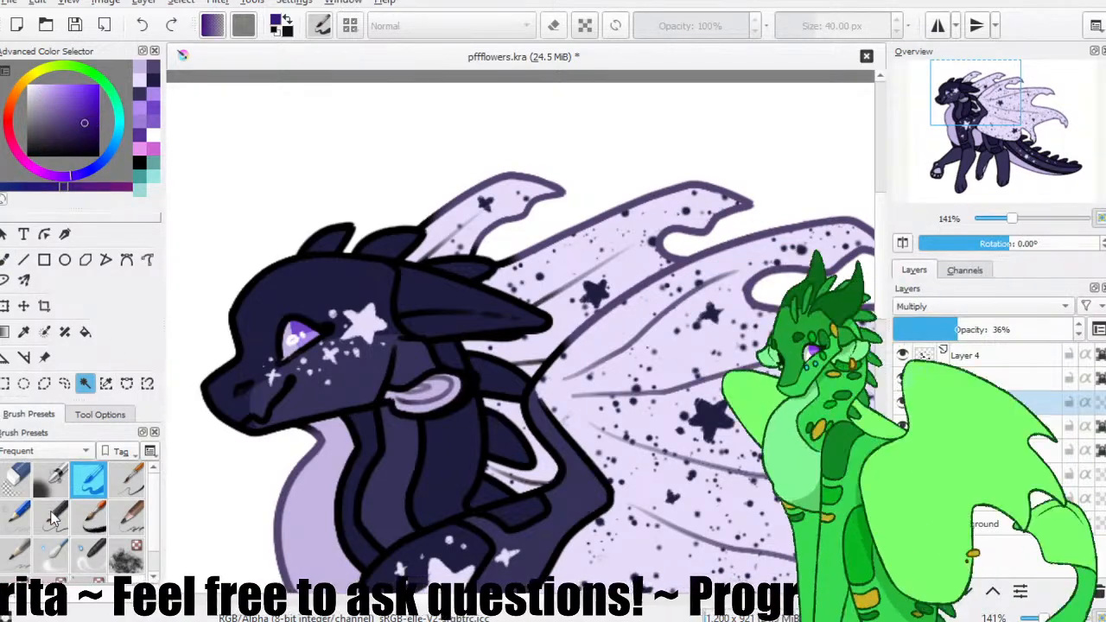
pyautogui.click(53, 512)
pyautogui.click(4, 260)
pyautogui.moveTo(381, 358); pyautogui.dragTo(366, 295)
pyautogui.moveTo(337, 355); pyautogui.dragTo(281, 376)
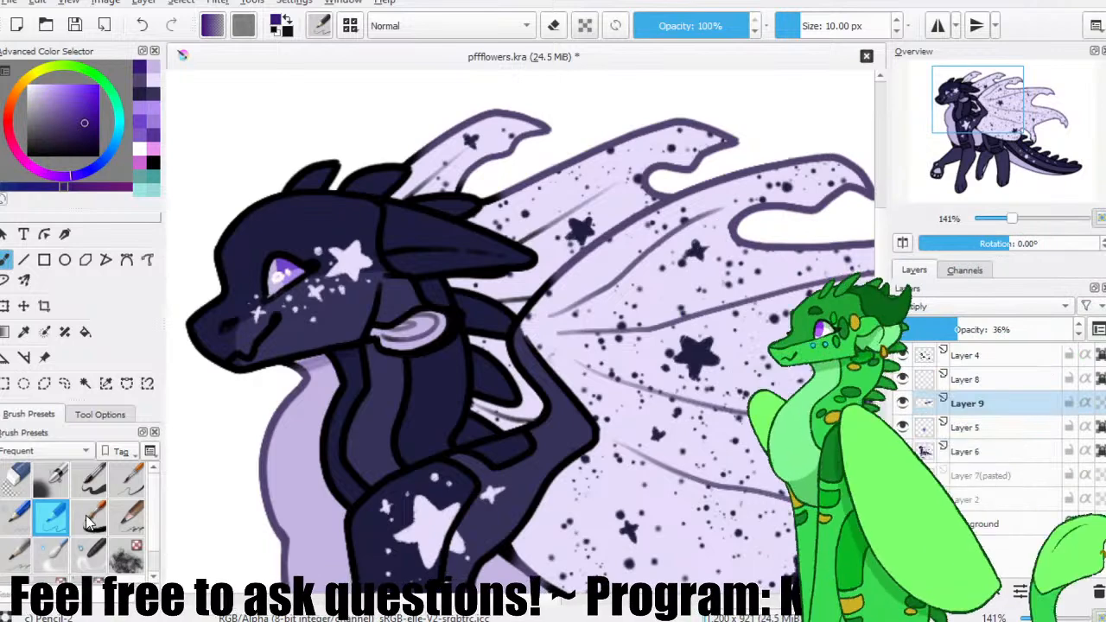
# Shade the upper part of the eye with the Ink-7 Brush Rough at 25 px, and save the drawing.
pyautogui.click(89, 515)
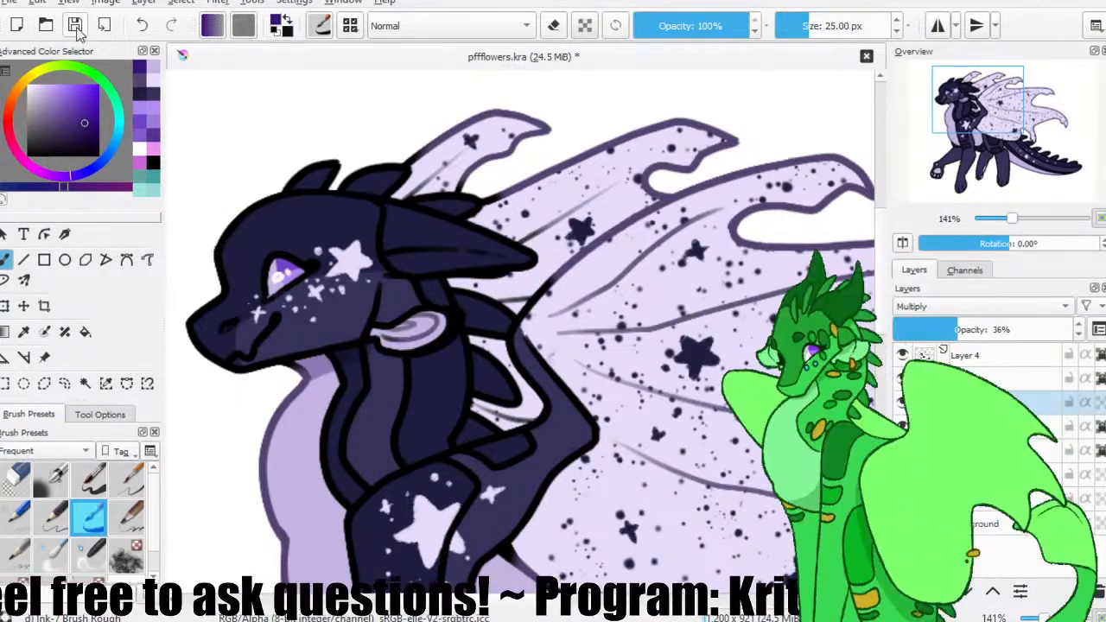
pyautogui.click(76, 26)
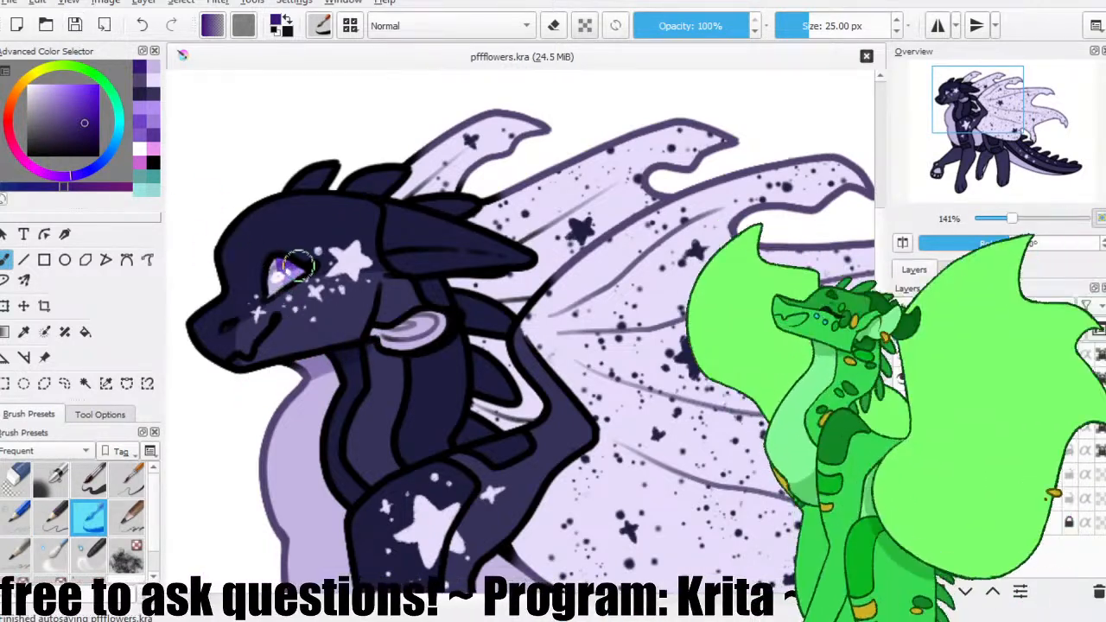
pyautogui.moveTo(306, 269); pyautogui.dragTo(273, 261)
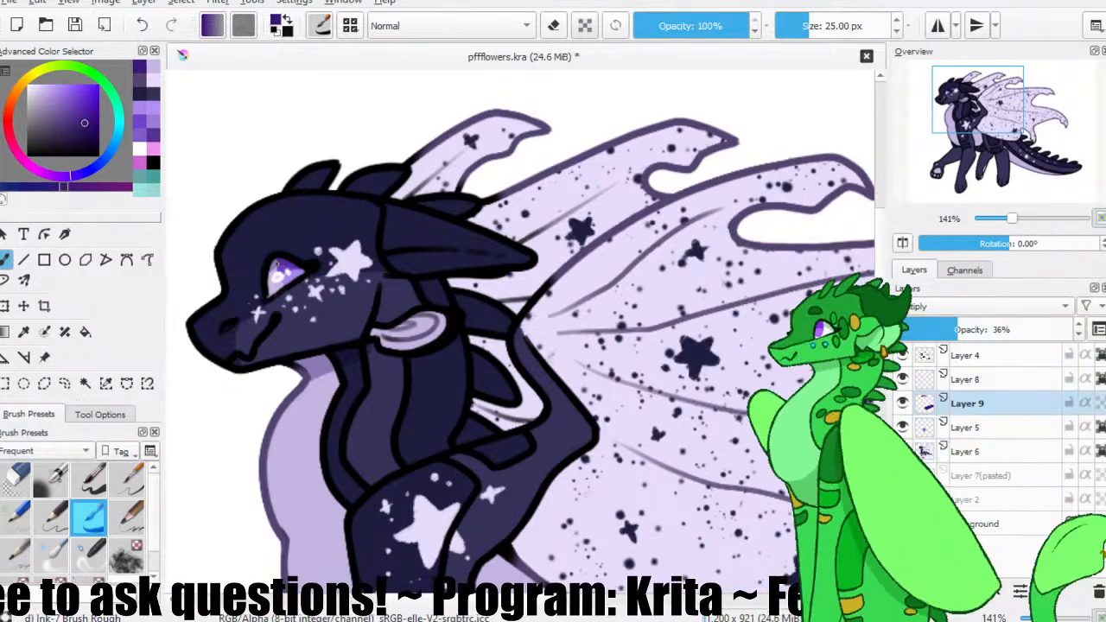
pyautogui.moveTo(271, 285); pyautogui.dragTo(274, 274)
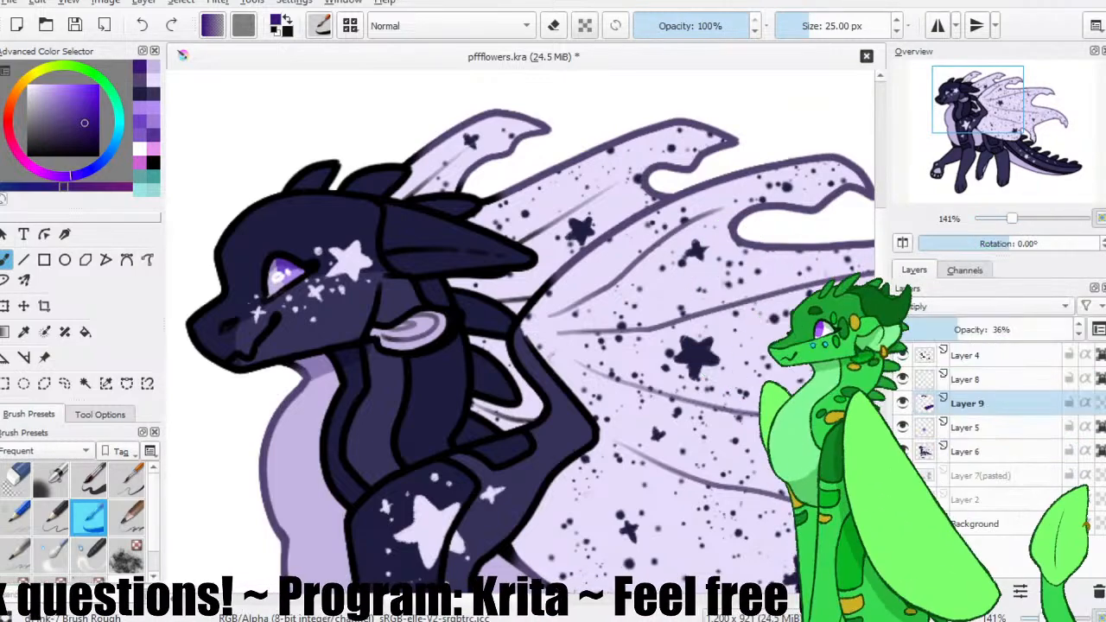
pyautogui.click(75, 25)
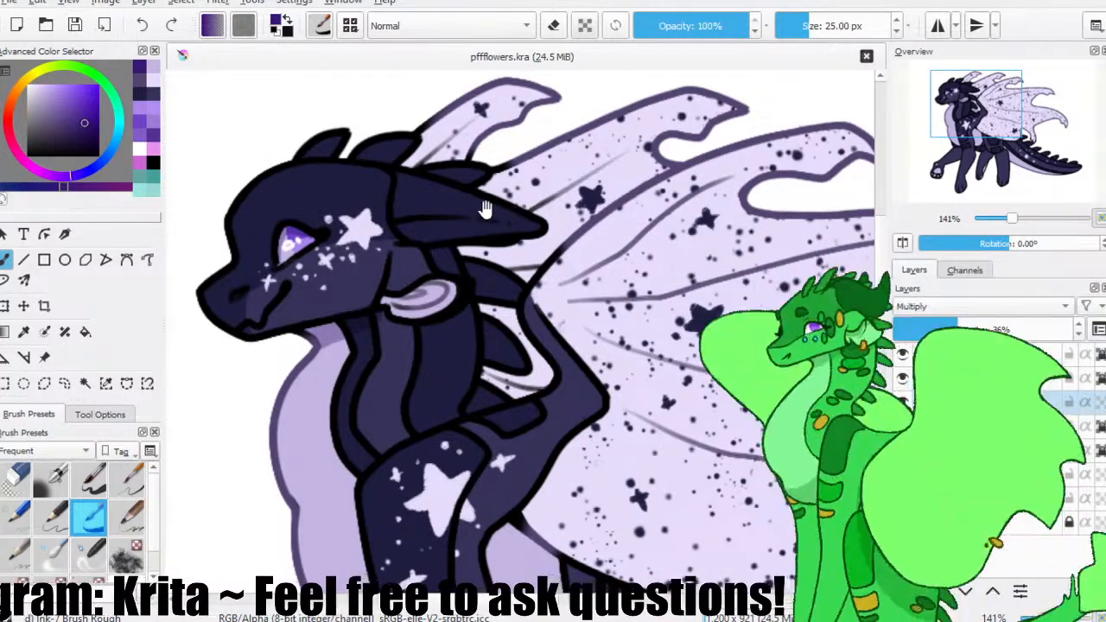
# Shade the ear, the lower face, the neck under the jaw and the back of the neck in the same dark purple.
pyautogui.moveTo(515, 217); pyautogui.dragTo(507, 227)
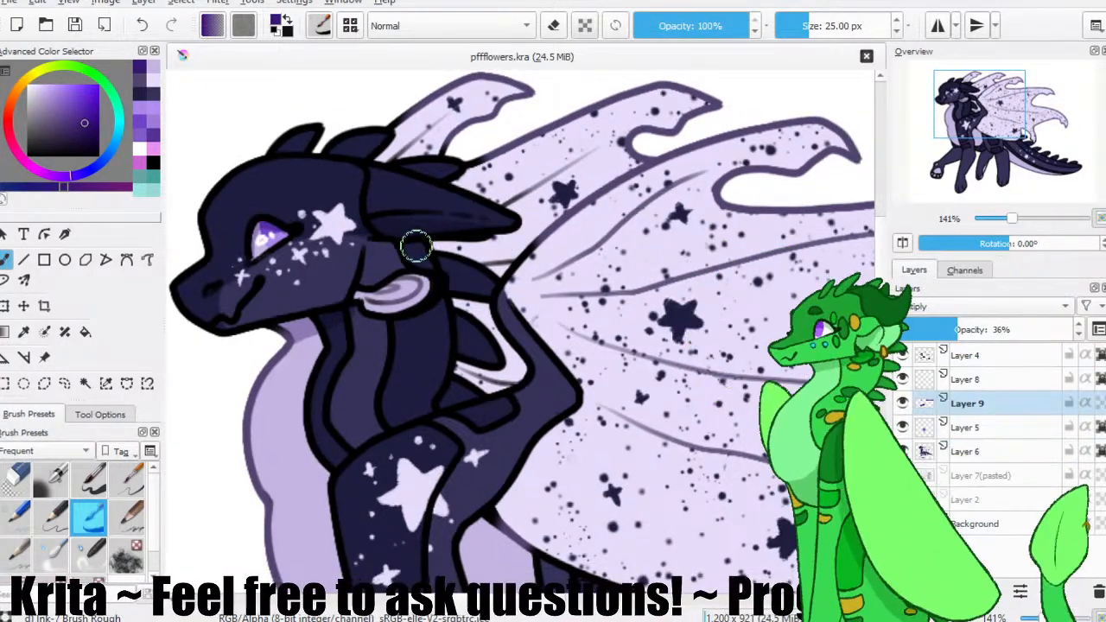
pyautogui.moveTo(425, 274)
pyautogui.mouseDown()
pyautogui.moveTo(369, 291)
pyautogui.moveTo(370, 277)
pyautogui.moveTo(416, 269)
pyautogui.moveTo(370, 292)
pyautogui.mouseUp()
pyautogui.moveTo(312, 347); pyautogui.dragTo(285, 283)
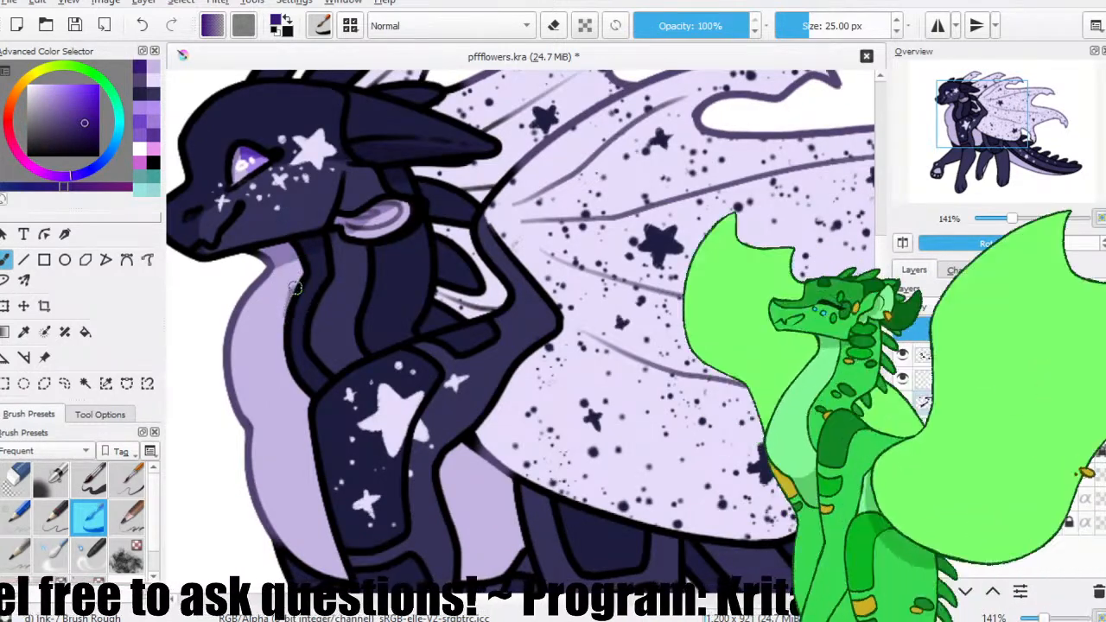
pyautogui.moveTo(317, 309); pyautogui.dragTo(335, 237)
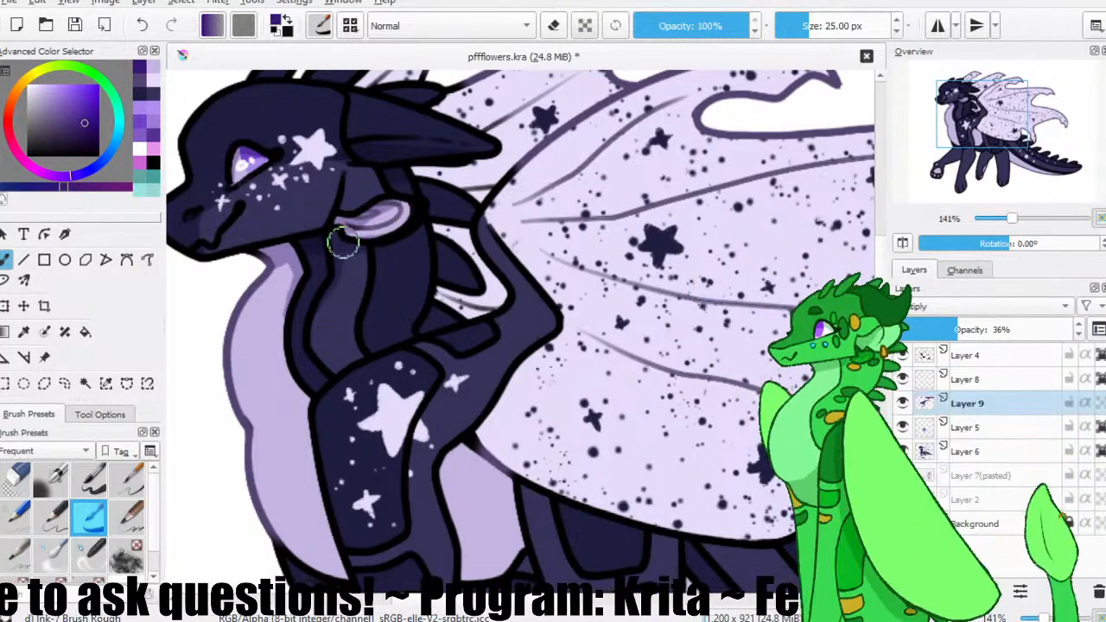
pyautogui.moveTo(411, 166)
pyautogui.mouseDown()
pyautogui.moveTo(414, 195)
pyautogui.moveTo(472, 258)
pyautogui.mouseUp()
pyautogui.moveTo(357, 148); pyautogui.dragTo(353, 158)
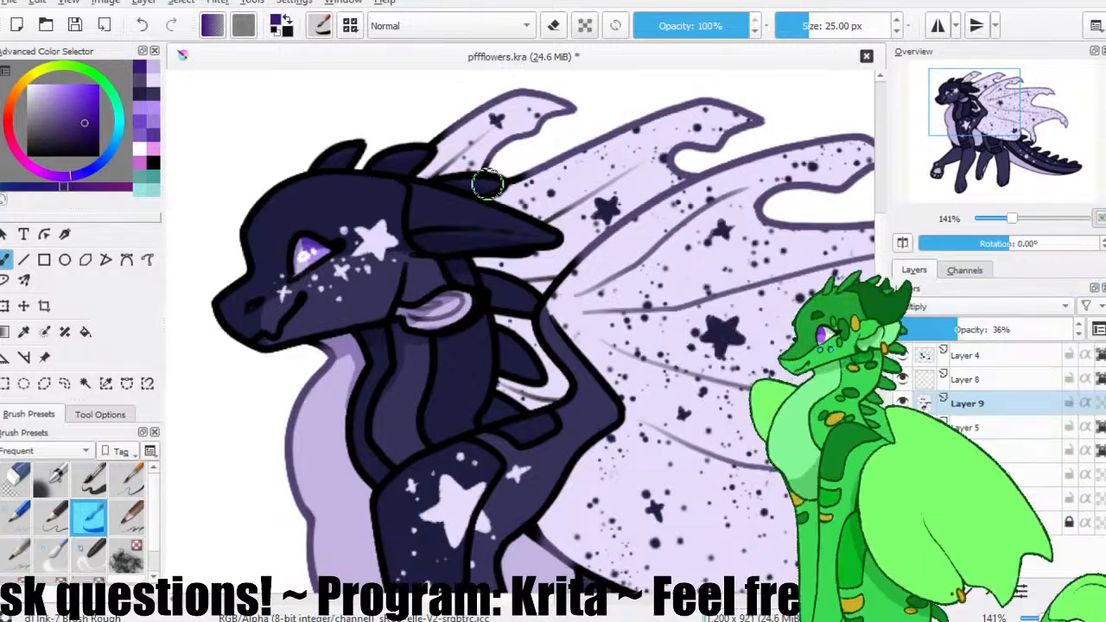
pyautogui.moveTo(488, 288); pyautogui.dragTo(469, 254)
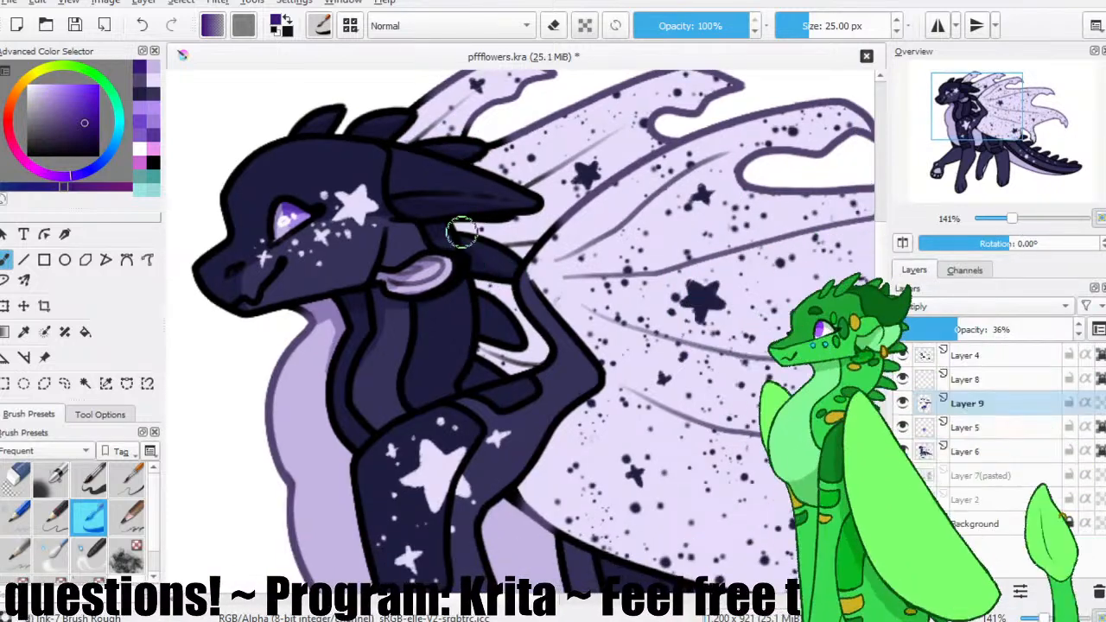
pyautogui.moveTo(525, 353); pyautogui.dragTo(497, 322)
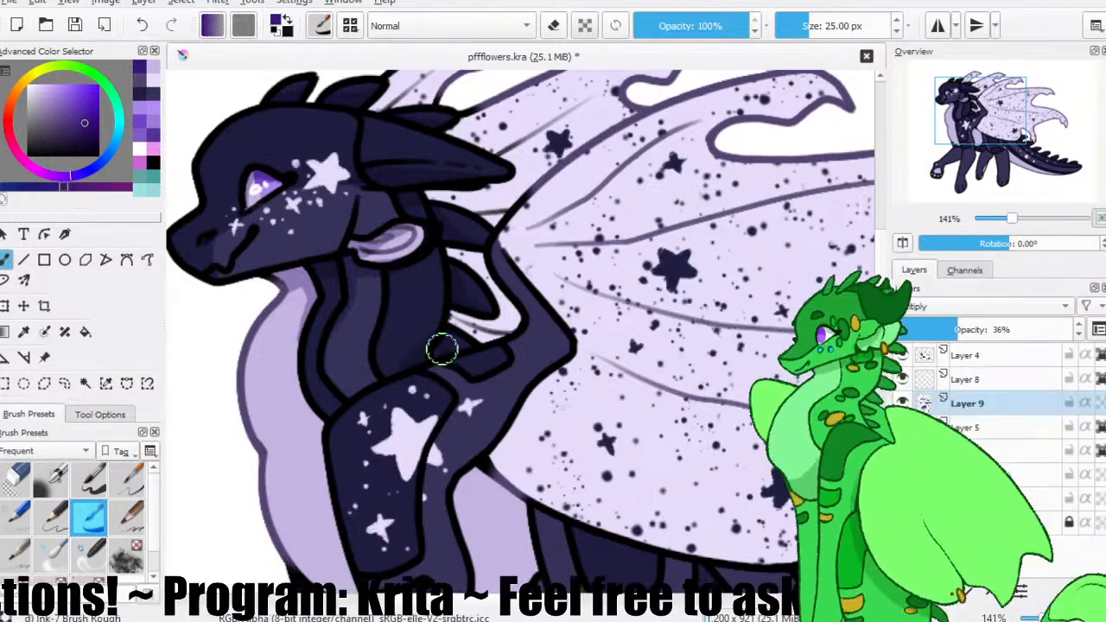
# Shade the lower chest, the raised front leg and its paw pads in dark purple, and save the drawing.
pyautogui.moveTo(424, 354)
pyautogui.mouseDown()
pyautogui.moveTo(369, 322)
pyautogui.moveTo(364, 253)
pyautogui.mouseUp()
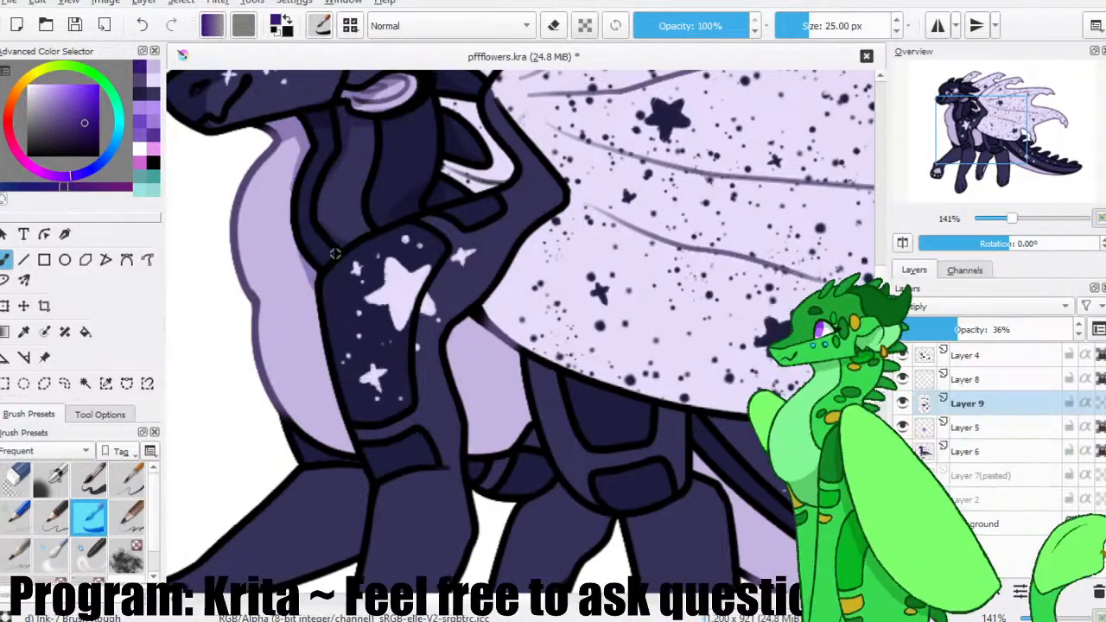
pyautogui.moveTo(310, 275)
pyautogui.mouseDown()
pyautogui.moveTo(321, 368)
pyautogui.moveTo(296, 417)
pyautogui.moveTo(321, 403)
pyautogui.moveTo(303, 365)
pyautogui.mouseUp()
pyautogui.moveTo(297, 403)
pyautogui.mouseDown()
pyautogui.moveTo(323, 403)
pyautogui.moveTo(308, 355)
pyautogui.mouseUp()
pyautogui.moveTo(336, 286); pyautogui.dragTo(371, 168)
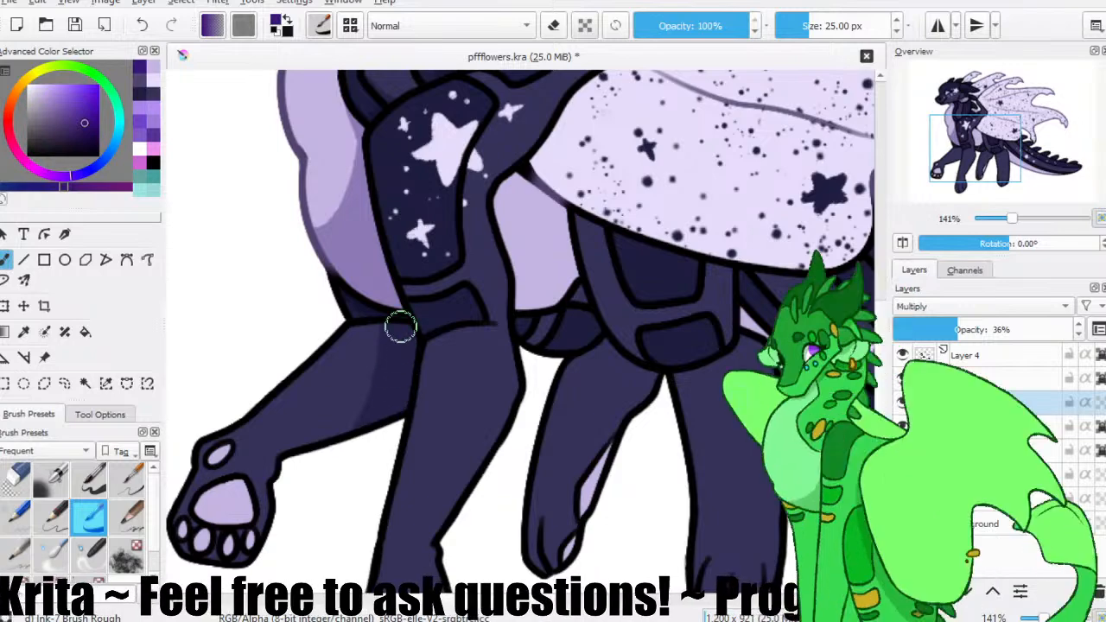
pyautogui.moveTo(383, 364)
pyautogui.mouseDown()
pyautogui.moveTo(412, 321)
pyautogui.moveTo(365, 393)
pyautogui.moveTo(427, 319)
pyautogui.mouseUp()
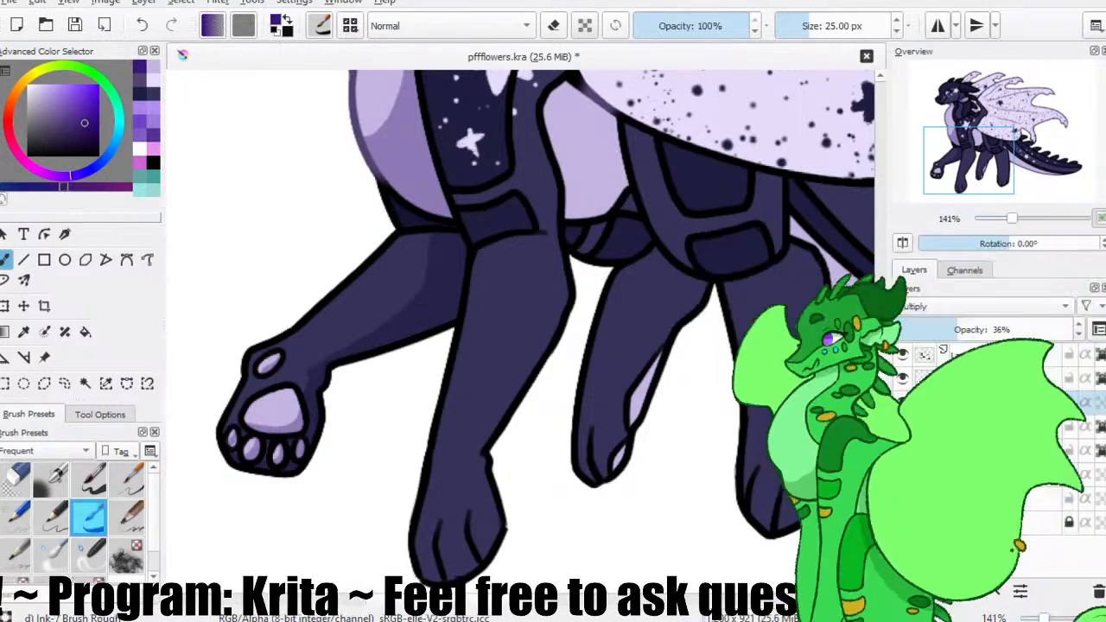
pyautogui.hotkey('ctrl', 's')
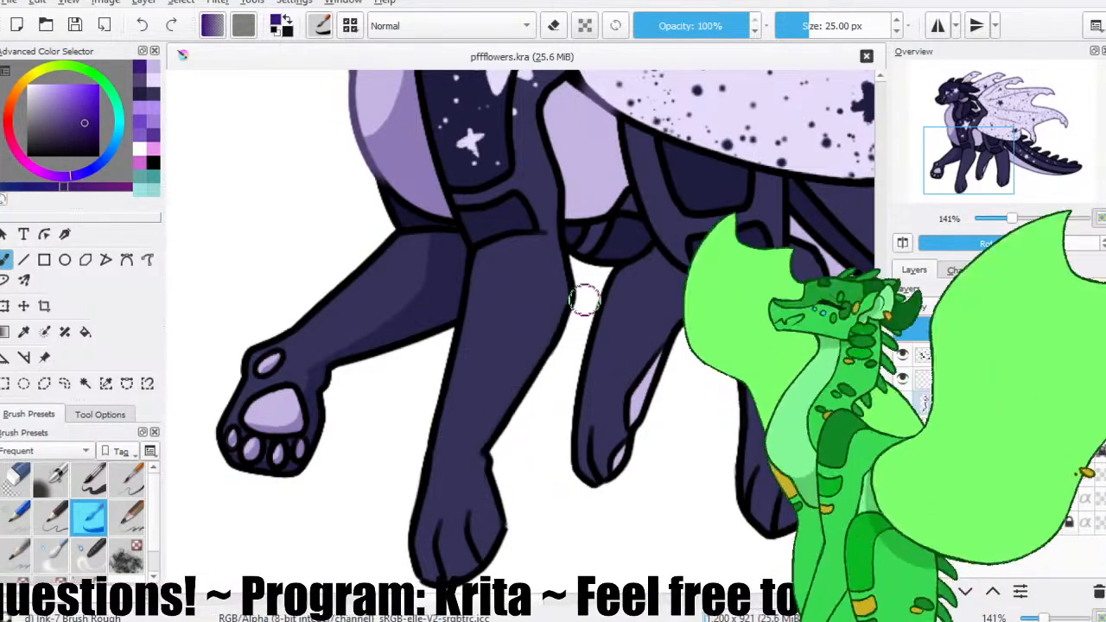
# Shade the near front leg and its upper arm along their edges with the same brush.
pyautogui.moveTo(566, 227)
pyautogui.mouseDown()
pyautogui.moveTo(517, 323)
pyautogui.moveTo(471, 335)
pyautogui.mouseUp()
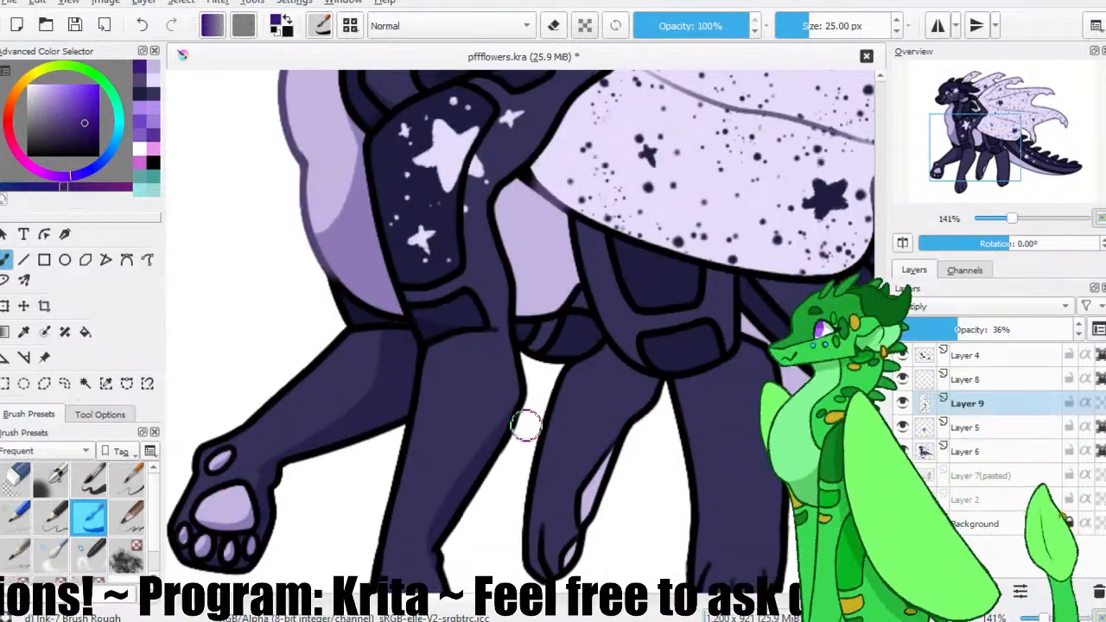
pyautogui.scroll(2, 511, 242)
pyautogui.moveTo(612, 124)
pyautogui.mouseDown()
pyautogui.moveTo(586, 132)
pyautogui.moveTo(472, 251)
pyautogui.moveTo(495, 399)
pyautogui.moveTo(476, 298)
pyautogui.moveTo(463, 347)
pyautogui.mouseUp()
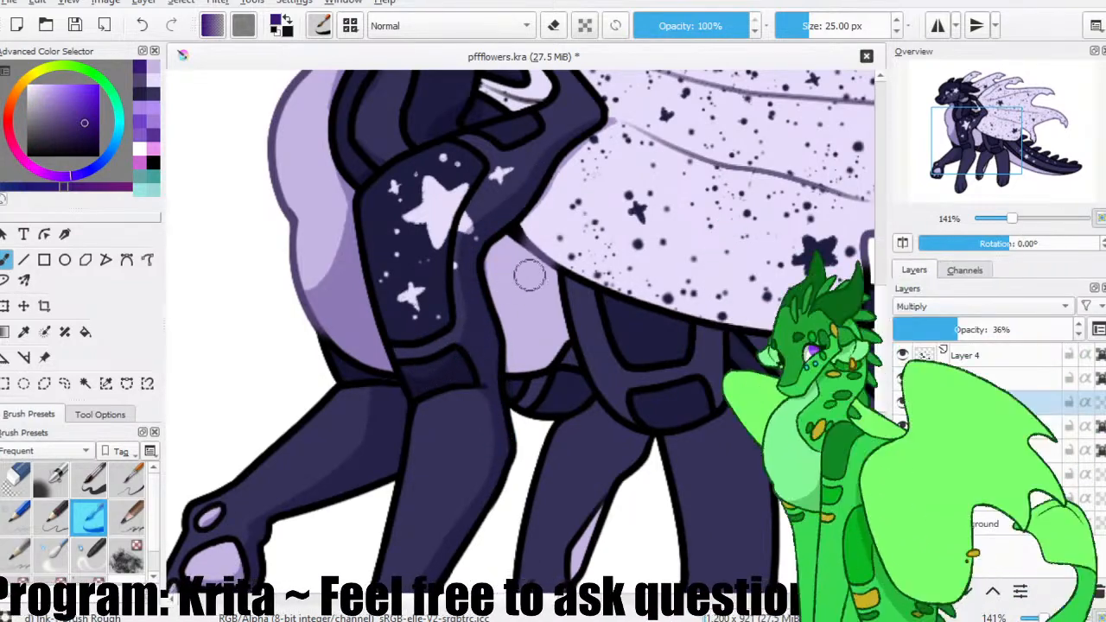
# Fill the pale belly section between the front and hind legs with the dark purple shading colour.
pyautogui.click(85, 332)
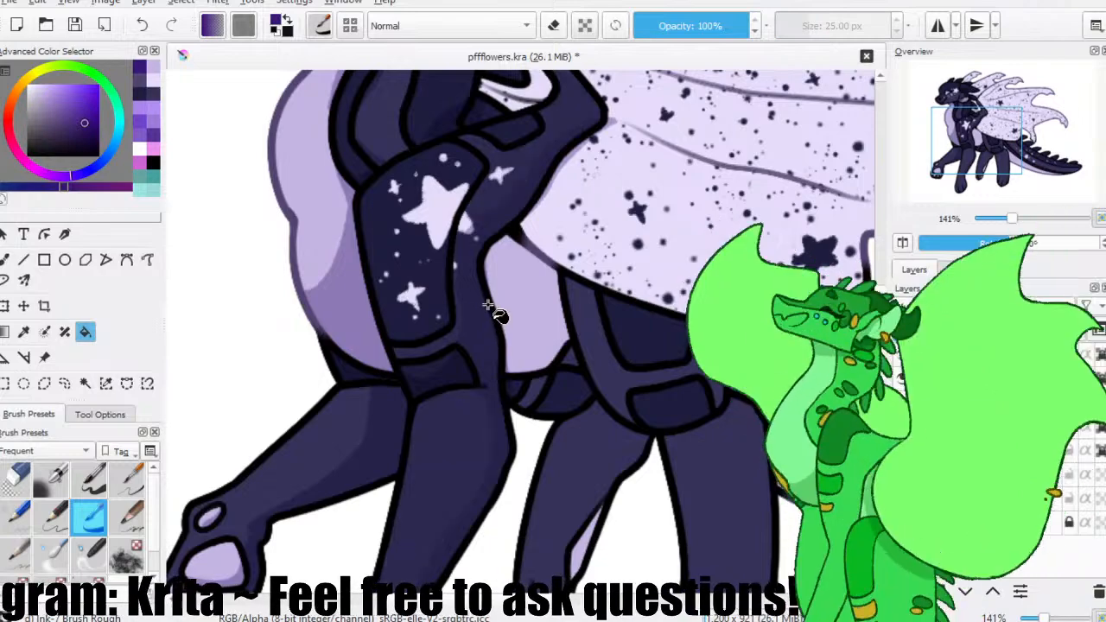
pyautogui.click(489, 307)
pyautogui.click(6, 259)
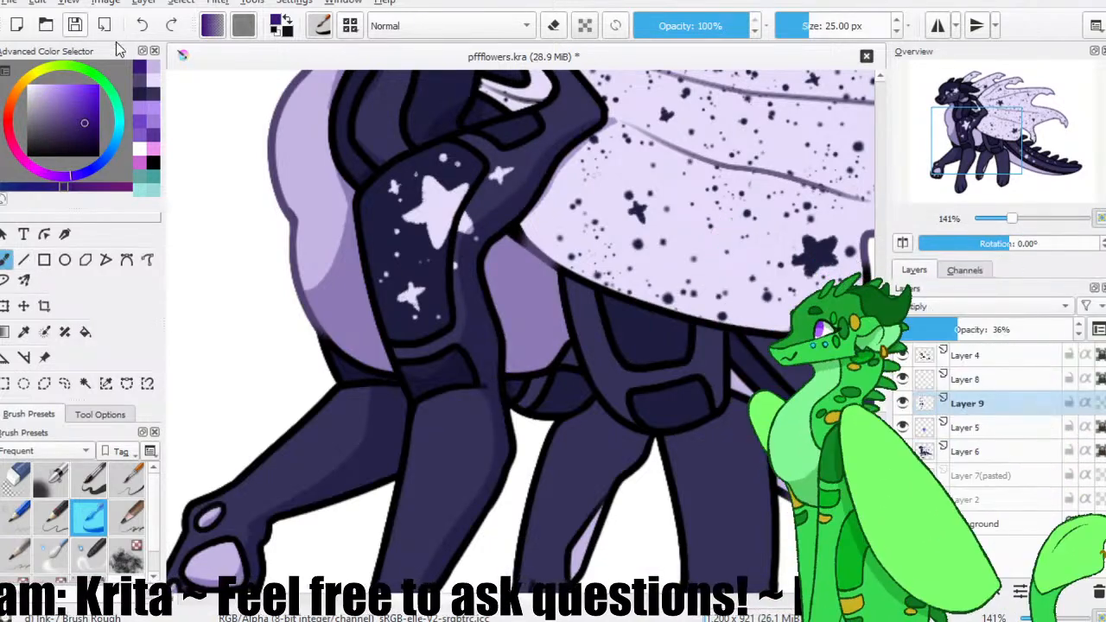
# Save the drawing, and shade the haunch and the base of the tail beneath the wing's lower edge.
pyautogui.moveTo(584, 245); pyautogui.dragTo(403, 215)
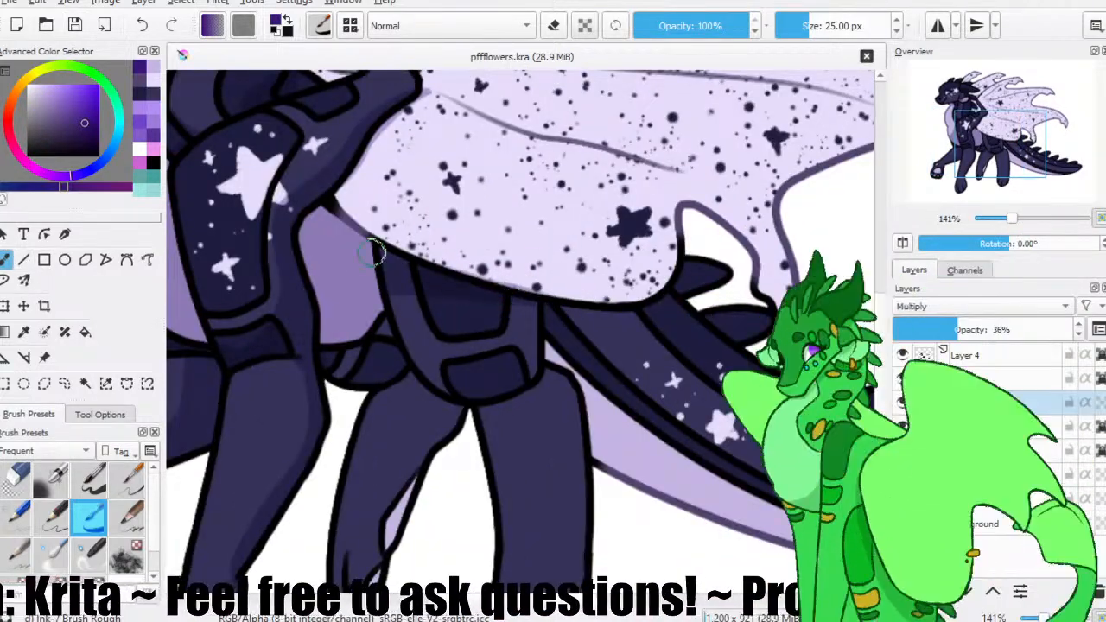
pyautogui.moveTo(553, 362)
pyautogui.mouseDown()
pyautogui.moveTo(674, 318)
pyautogui.moveTo(687, 288)
pyautogui.mouseUp()
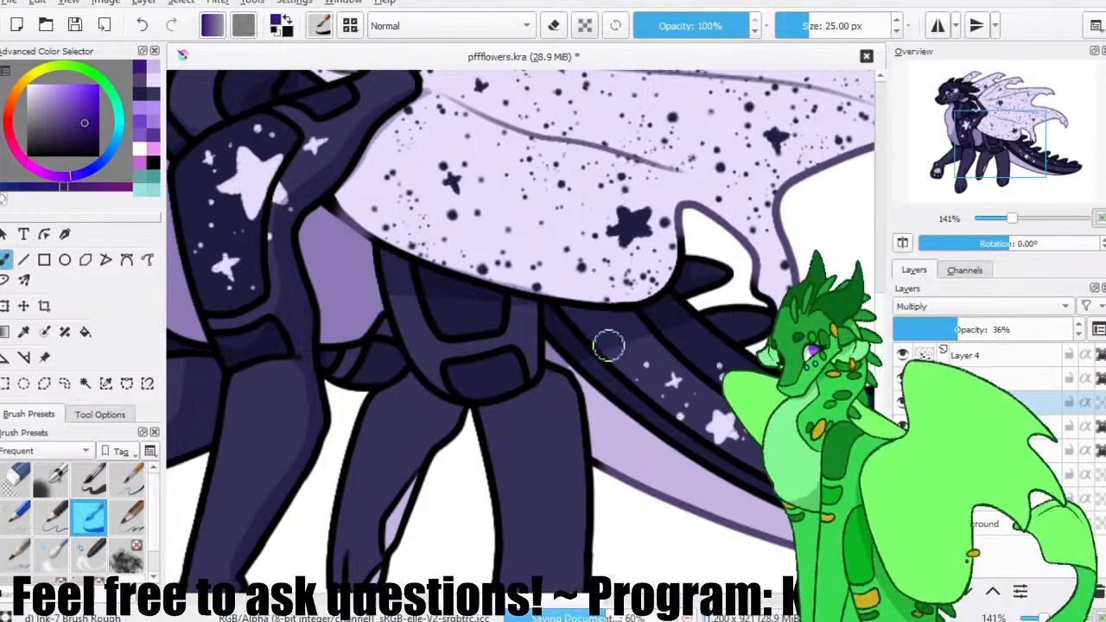
pyautogui.moveTo(178, 155); pyautogui.dragTo(171, 179)
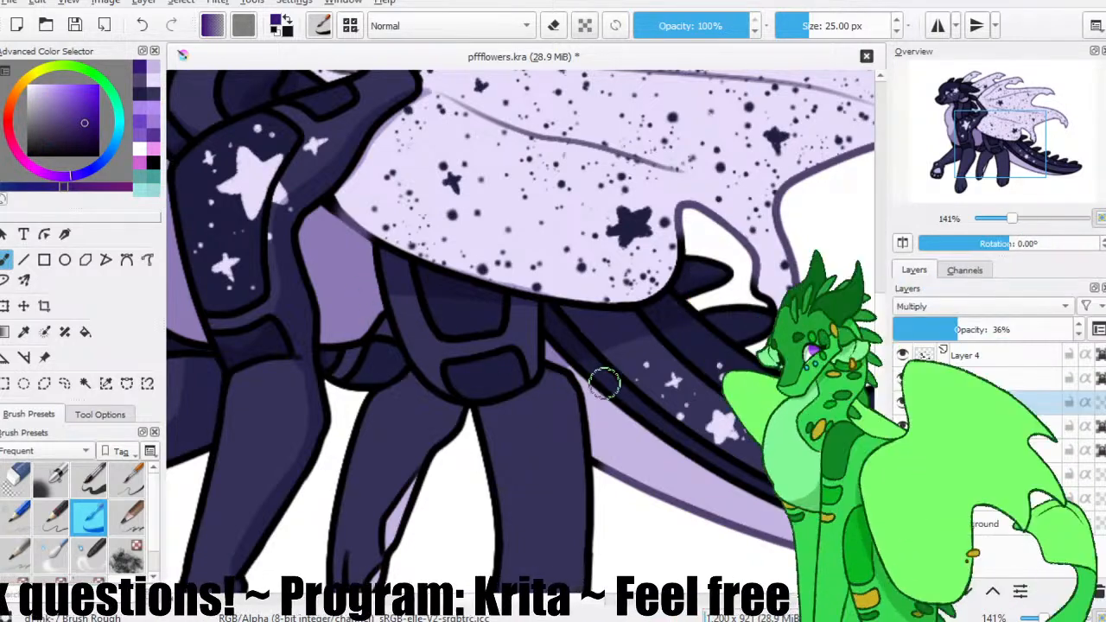
# Shade both hind legs from the thighs down to the paws in dark purple.
pyautogui.scroll(-2, 415, 337)
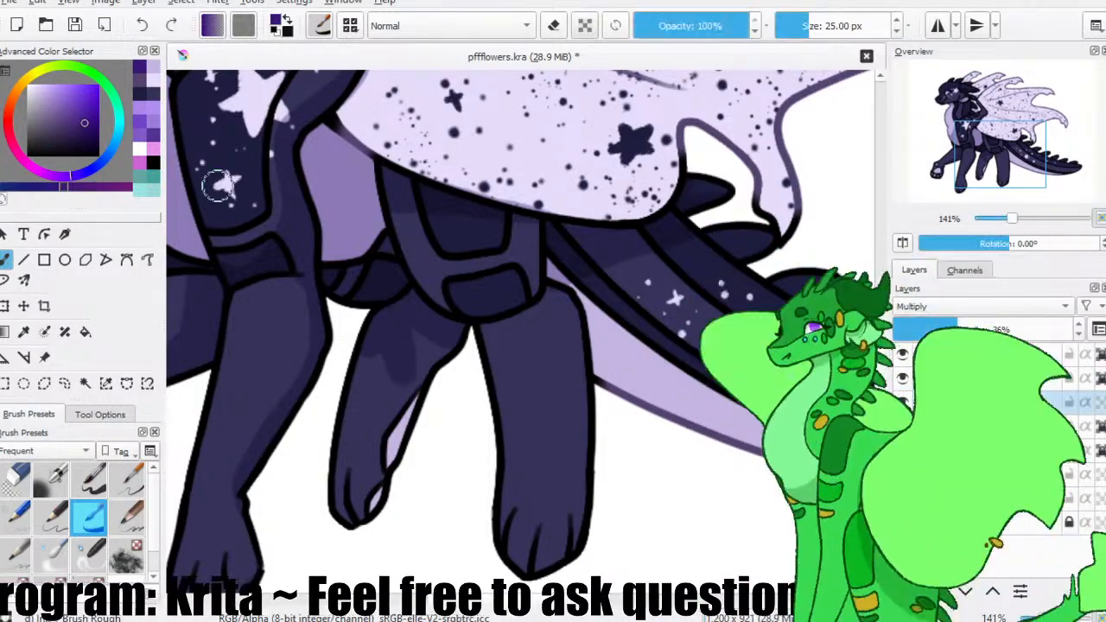
pyautogui.moveTo(427, 383)
pyautogui.mouseDown()
pyautogui.moveTo(412, 363)
pyautogui.moveTo(384, 484)
pyautogui.mouseUp()
pyautogui.moveTo(383, 365); pyautogui.dragTo(394, 442)
pyautogui.moveTo(499, 365); pyautogui.dragTo(400, 327)
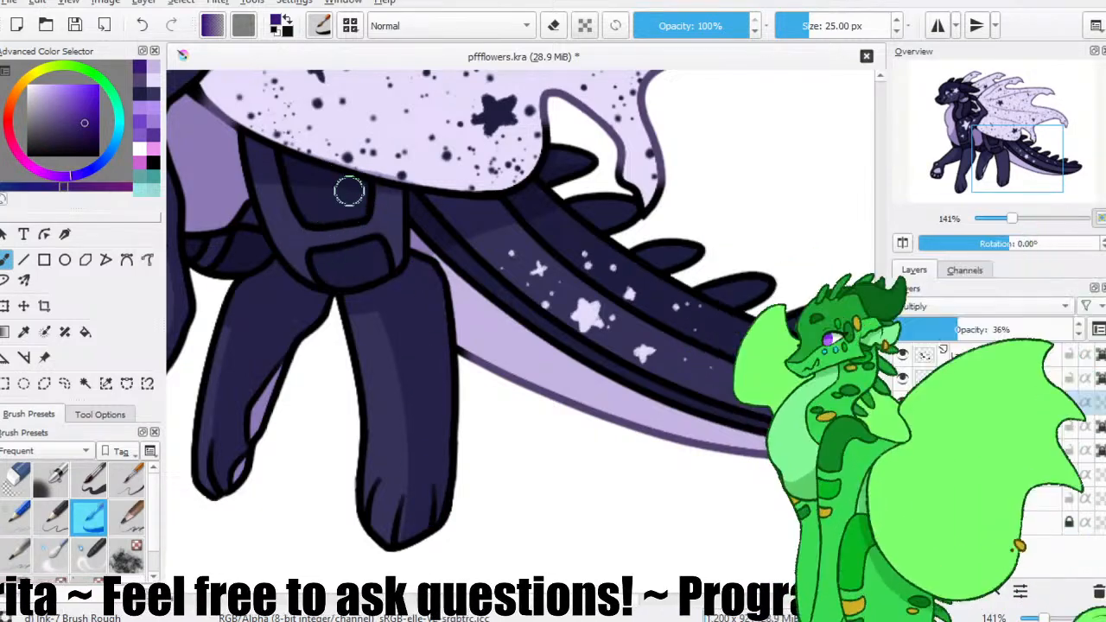
# Erase the shading that spills onto the wing's lower edge above the haunch, using the Eraser Circle brush at 50 px.
pyautogui.press('e')
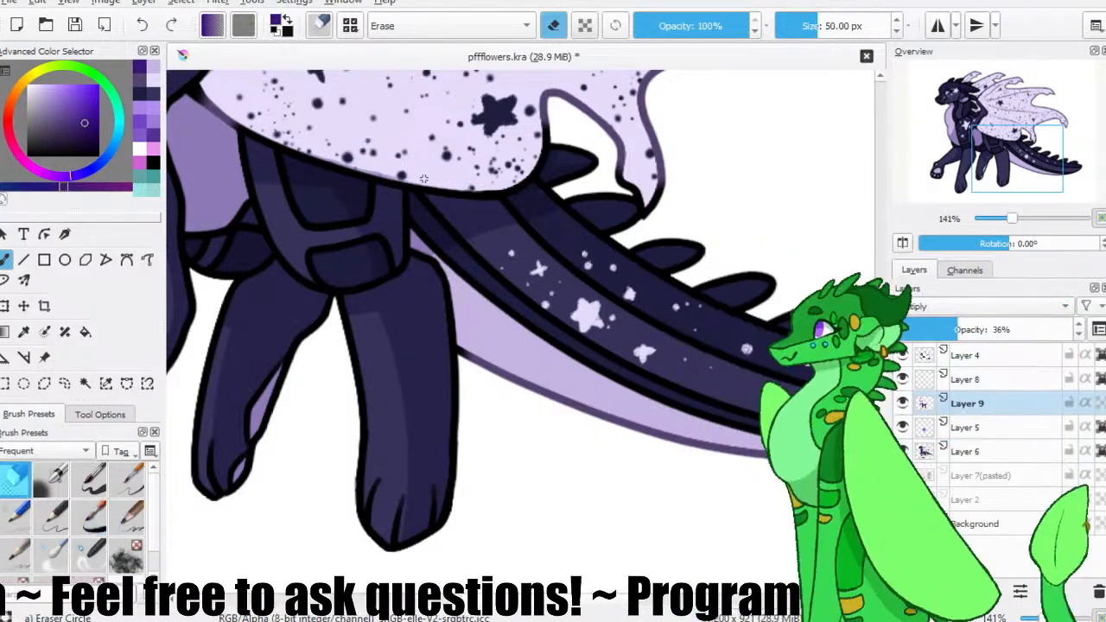
pyautogui.press('/')
pyautogui.moveTo(349, 148)
pyautogui.mouseDown()
pyautogui.moveTo(390, 244)
pyautogui.moveTo(368, 226)
pyautogui.moveTo(349, 125)
pyautogui.moveTo(368, 180)
pyautogui.mouseUp()
# Shade the pale membrane between the neck spines and the wing arm with the Ink-7 Brush Rough at 25 px.
pyautogui.press('/')
pyautogui.press('/')
pyautogui.moveTo(218, 90); pyautogui.dragTo(255, 160)
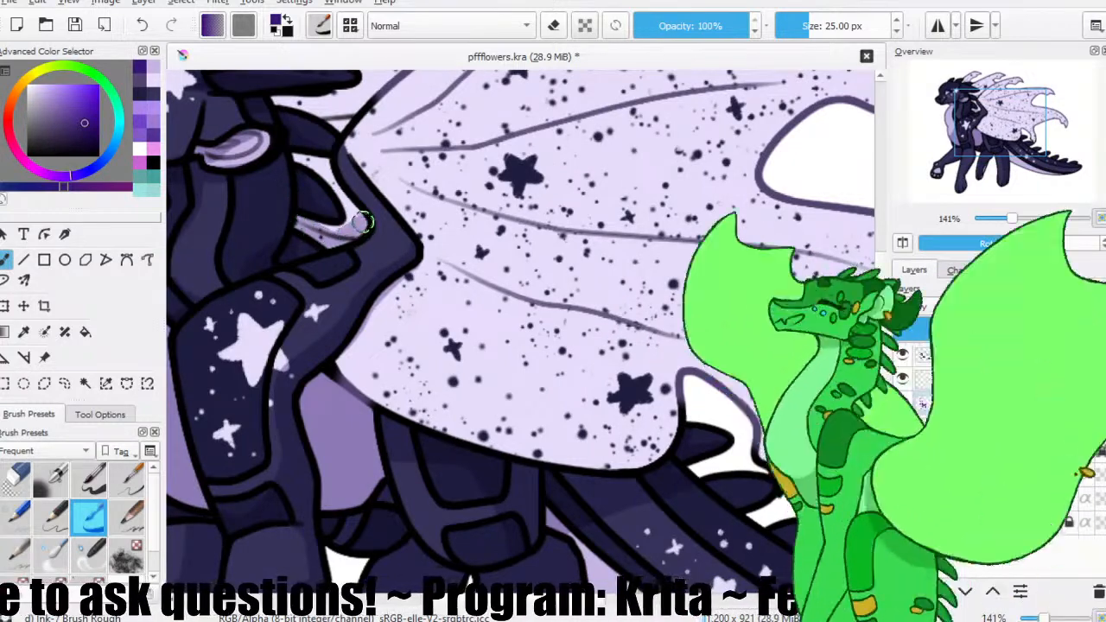
pyautogui.moveTo(334, 190); pyautogui.dragTo(360, 239)
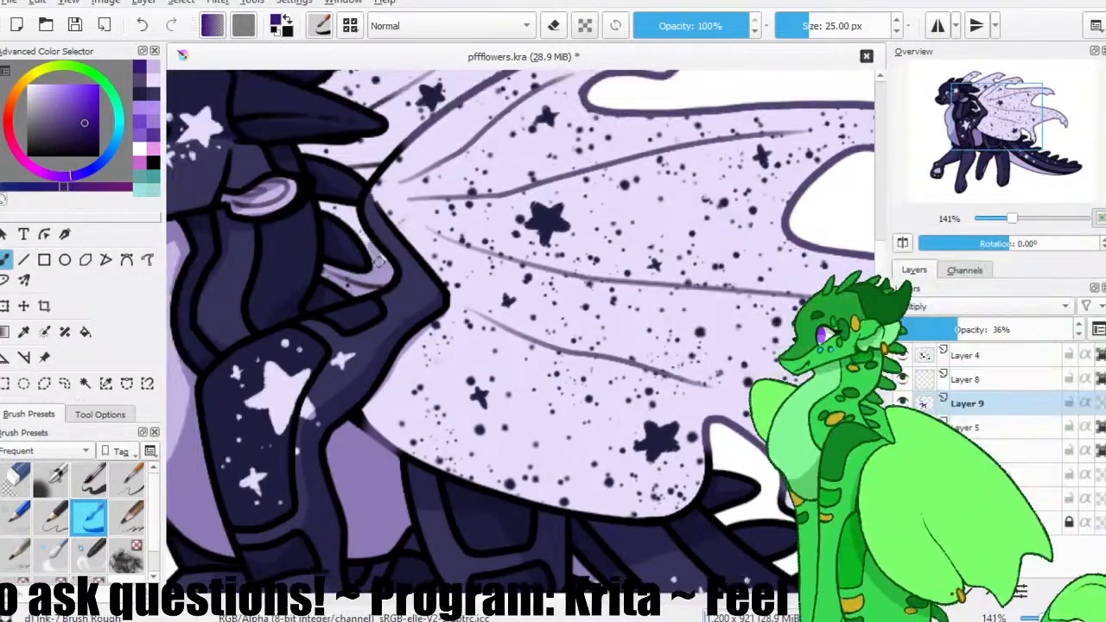
pyautogui.moveTo(335, 208); pyautogui.dragTo(325, 205)
# Shade the far wing's membranes behind the horn and neck in dark purple, undoing the strokes that miss.
pyautogui.moveTo(340, 159)
pyautogui.mouseDown()
pyautogui.moveTo(347, 201)
pyautogui.moveTo(396, 183)
pyautogui.mouseUp()
pyautogui.moveTo(461, 145); pyautogui.dragTo(468, 173)
pyautogui.moveTo(515, 139)
pyautogui.mouseDown()
pyautogui.moveTo(443, 163)
pyautogui.moveTo(420, 158)
pyautogui.moveTo(524, 134)
pyautogui.moveTo(356, 169)
pyautogui.mouseUp()
pyautogui.hotkey('ctrl', 'z')
pyautogui.hotkey('ctrl', 'z')
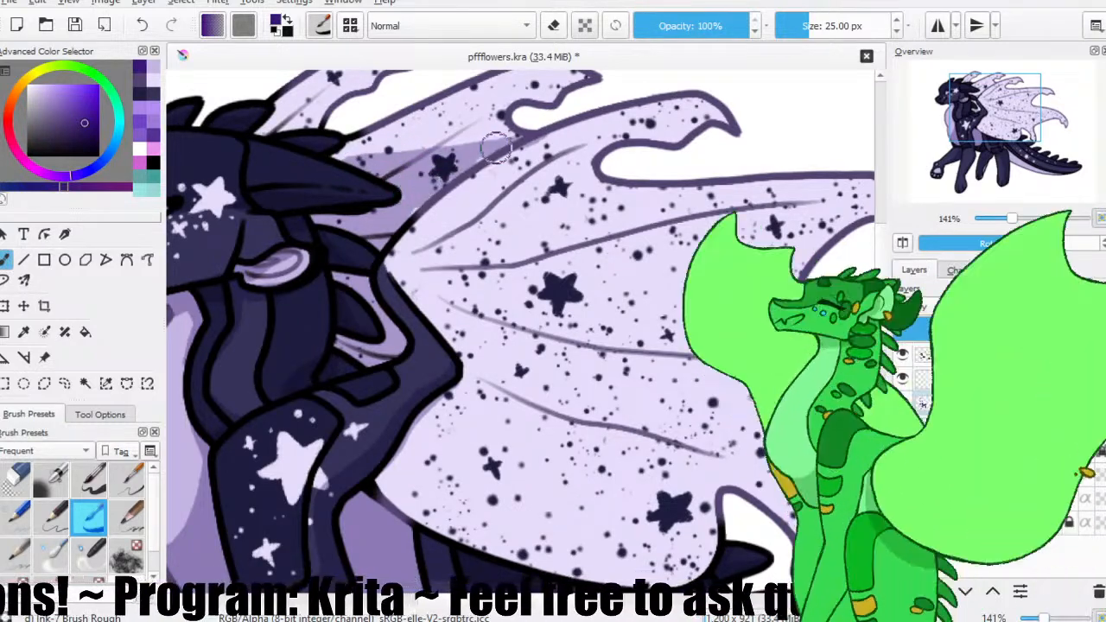
pyautogui.moveTo(357, 95)
pyautogui.mouseDown()
pyautogui.moveTo(374, 159)
pyautogui.moveTo(288, 175)
pyautogui.mouseUp()
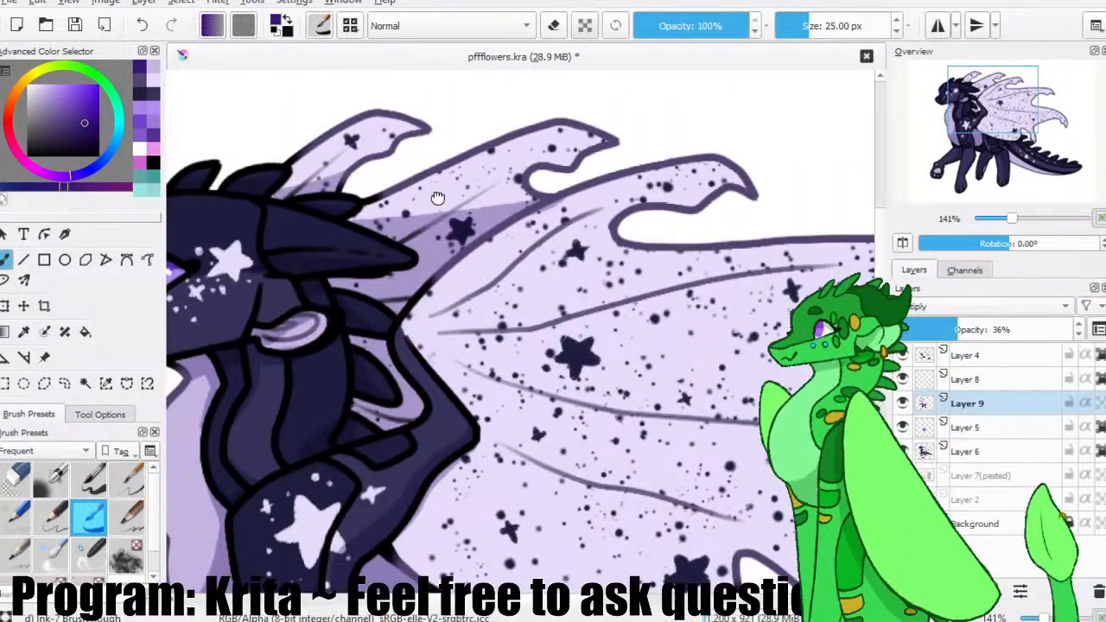
# Shade the near wing's arm and the membrane's inner edge below the elbow in dark purple.
pyautogui.moveTo(439, 198); pyautogui.dragTo(360, 100)
pyautogui.moveTo(481, 294); pyautogui.dragTo(434, 242)
pyautogui.moveTo(289, 187); pyautogui.dragTo(346, 261)
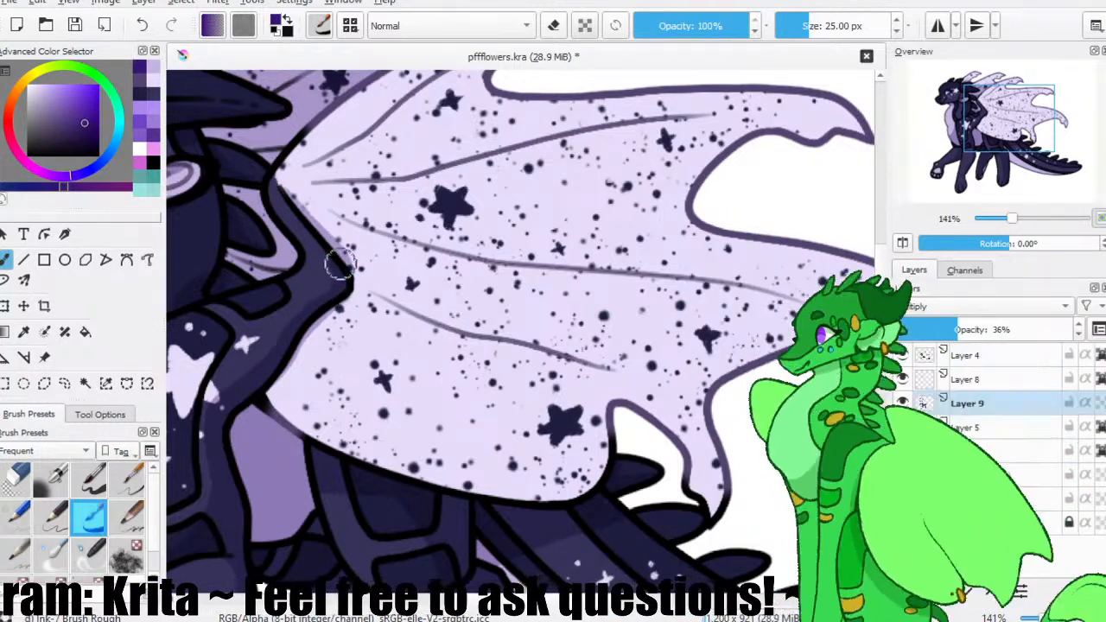
pyautogui.scroll(-2, 328, 222)
pyautogui.moveTo(358, 205)
pyautogui.mouseDown()
pyautogui.moveTo(324, 141)
pyautogui.moveTo(299, 313)
pyautogui.mouseUp()
pyautogui.moveTo(293, 191)
pyautogui.mouseDown()
pyautogui.moveTo(269, 296)
pyautogui.moveTo(277, 202)
pyautogui.moveTo(256, 237)
pyautogui.mouseUp()
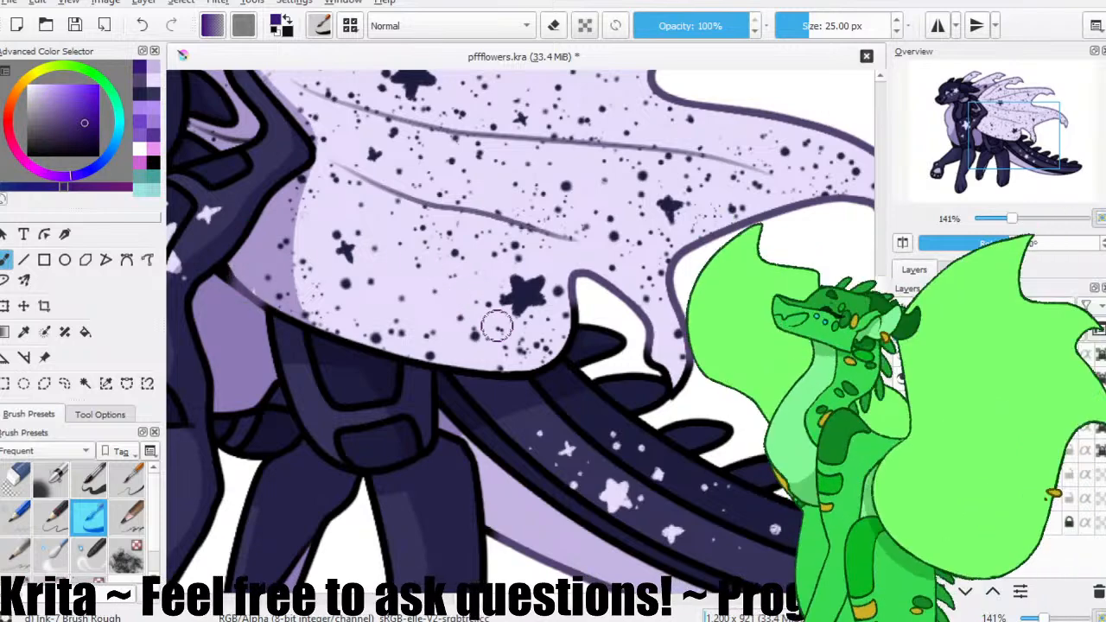
# Shade a curved band along the near wing's lower edge above the haunch and tail, and trim it with the eraser.
pyautogui.moveTo(334, 265)
pyautogui.mouseDown()
pyautogui.moveTo(490, 361)
pyautogui.moveTo(383, 319)
pyautogui.moveTo(487, 362)
pyautogui.moveTo(571, 315)
pyautogui.mouseUp()
pyautogui.hotkey('ctrl', 'z')
pyautogui.moveTo(476, 359); pyautogui.dragTo(566, 332)
pyautogui.moveTo(437, 358); pyautogui.dragTo(564, 329)
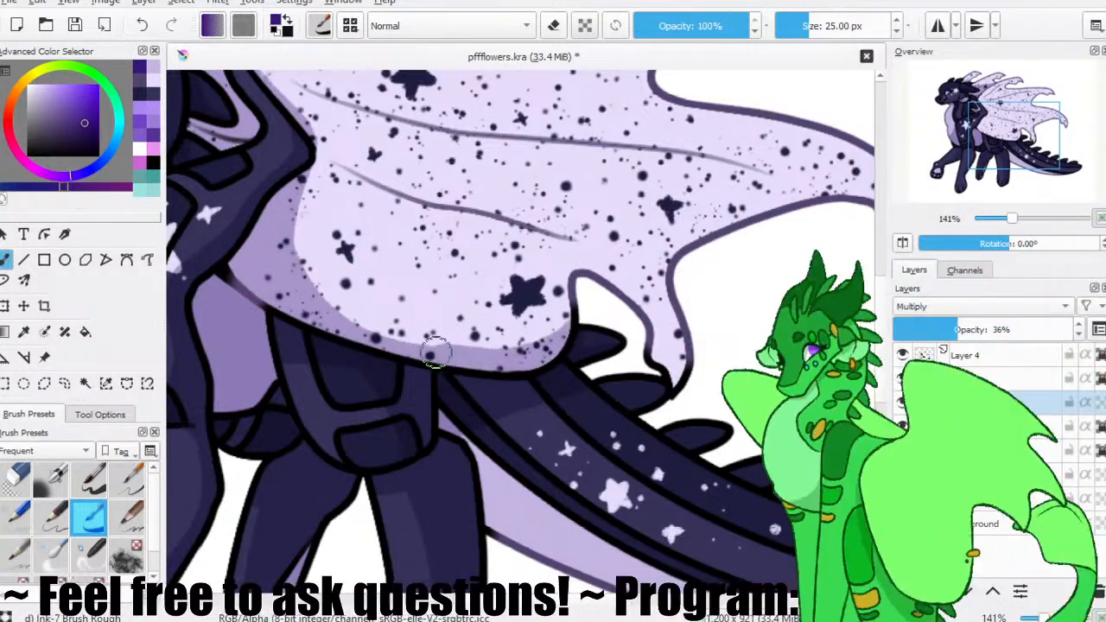
pyautogui.hotkey('ctrl', 'z')
pyautogui.hotkey('ctrl', 'z')
pyautogui.moveTo(474, 359)
pyautogui.mouseDown()
pyautogui.moveTo(566, 335)
pyautogui.moveTo(493, 289)
pyautogui.mouseUp()
pyautogui.moveTo(533, 319); pyautogui.dragTo(425, 279)
pyautogui.press('/')
pyautogui.moveTo(448, 318); pyautogui.dragTo(410, 300)
pyautogui.press('/')
# Shade the tail's pale underside and its dark length down to the tip, and save the drawing.
pyautogui.moveTo(339, 367)
pyautogui.mouseDown()
pyautogui.moveTo(394, 462)
pyautogui.moveTo(294, 355)
pyautogui.mouseUp()
pyautogui.moveTo(458, 461); pyautogui.dragTo(295, 377)
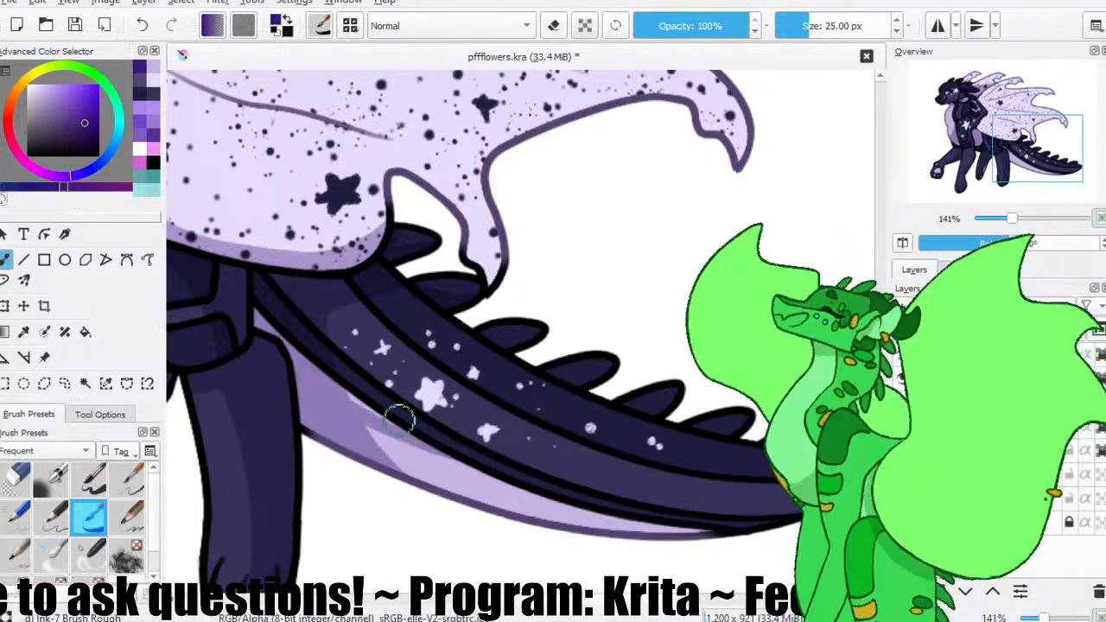
pyautogui.moveTo(450, 430); pyautogui.dragTo(283, 292)
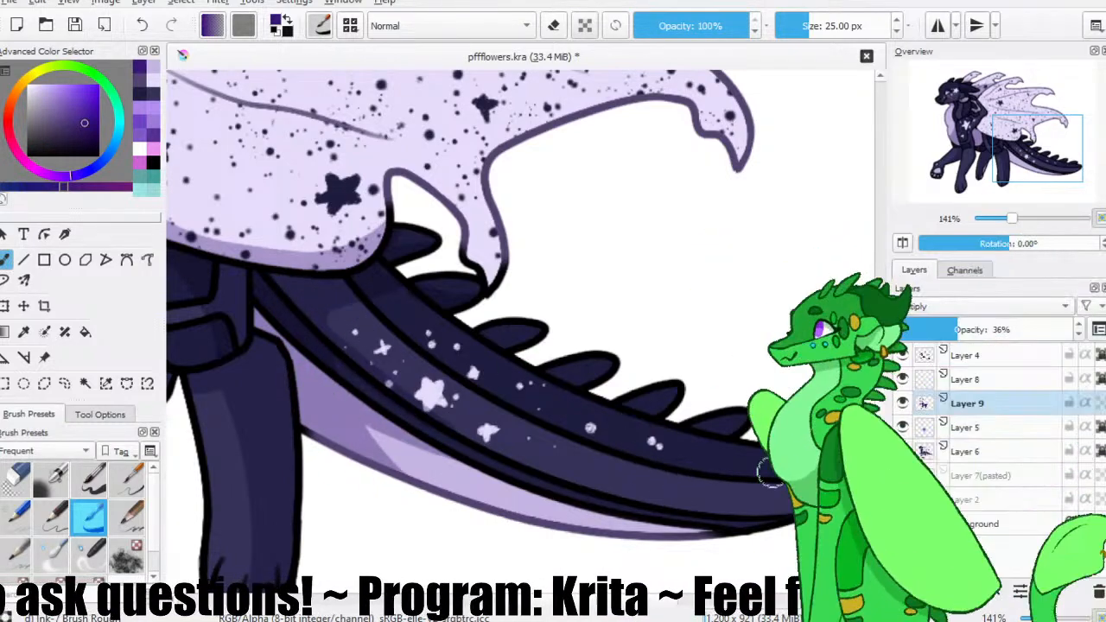
pyautogui.moveTo(748, 481); pyautogui.dragTo(645, 398)
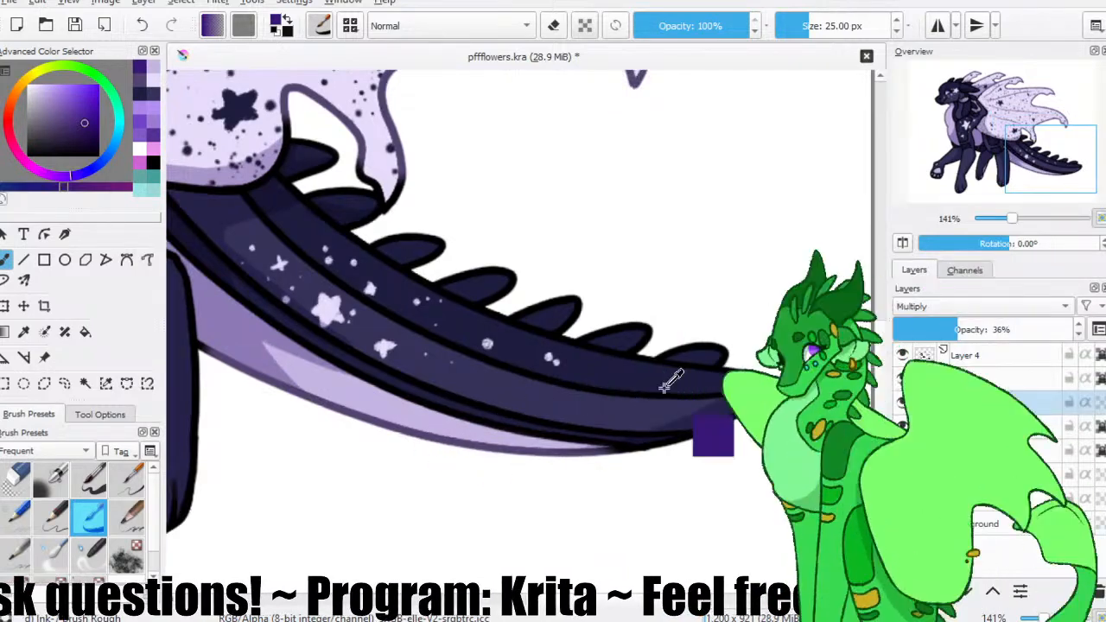
pyautogui.hotkey('ctrl', '-')
pyautogui.hotkey('ctrl', '-')
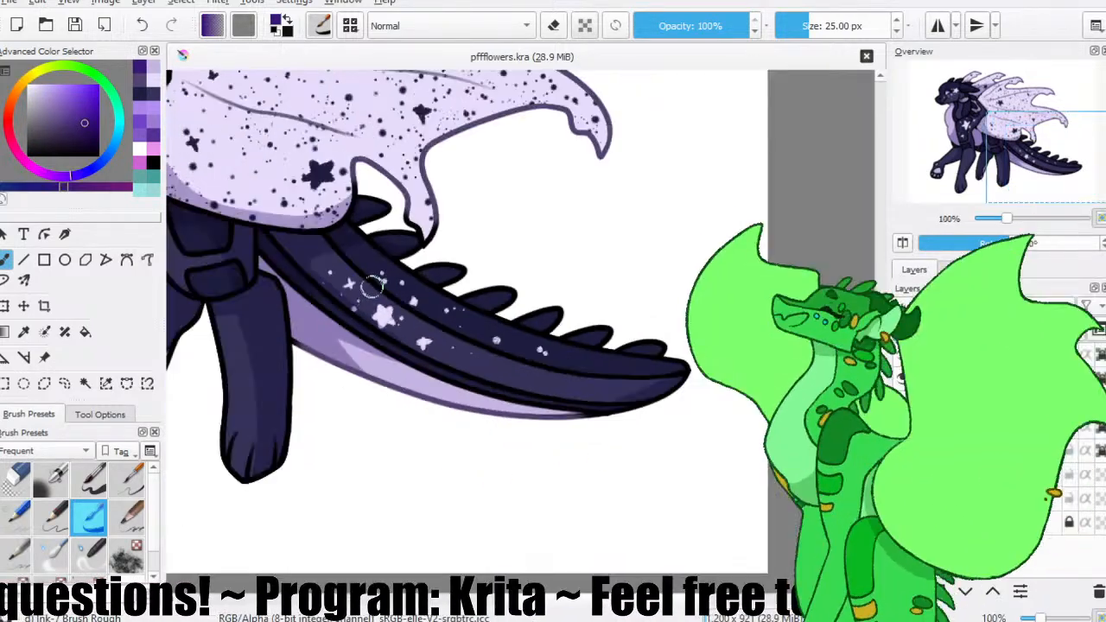
pyautogui.moveTo(215, 199); pyautogui.dragTo(373, 298)
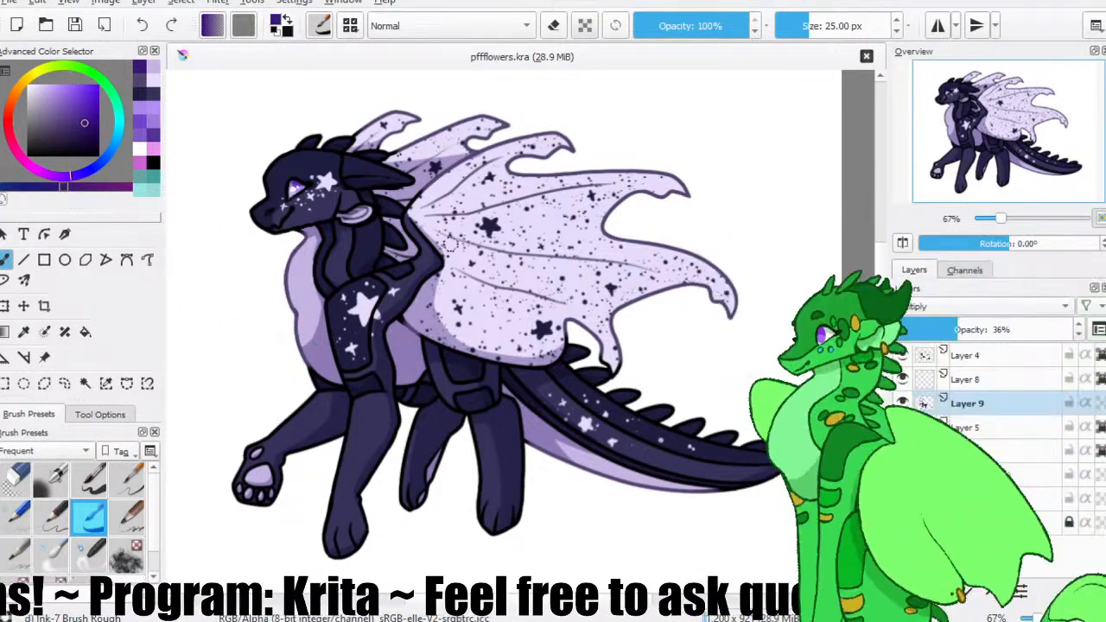
# Lock the transparency of Layer 9 and recolour the shading on the pale chest with a lighter purple.
pyautogui.click(69, 98)
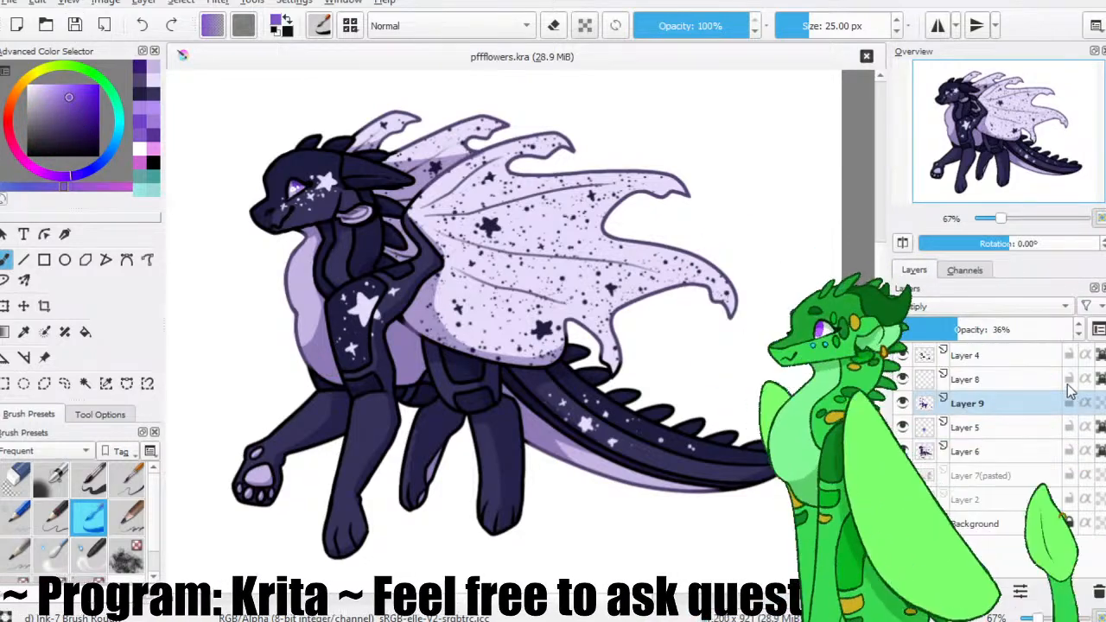
pyautogui.click(1101, 410)
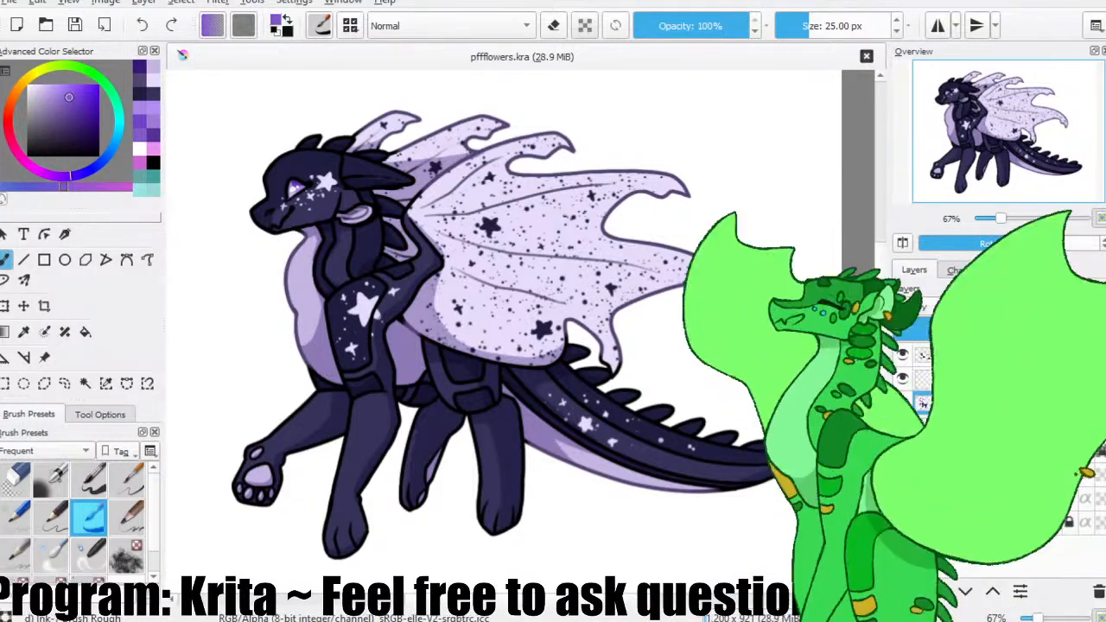
pyautogui.moveTo(316, 294)
pyautogui.mouseDown()
pyautogui.moveTo(324, 358)
pyautogui.moveTo(320, 311)
pyautogui.moveTo(319, 362)
pyautogui.moveTo(303, 343)
pyautogui.moveTo(322, 369)
pyautogui.mouseUp()
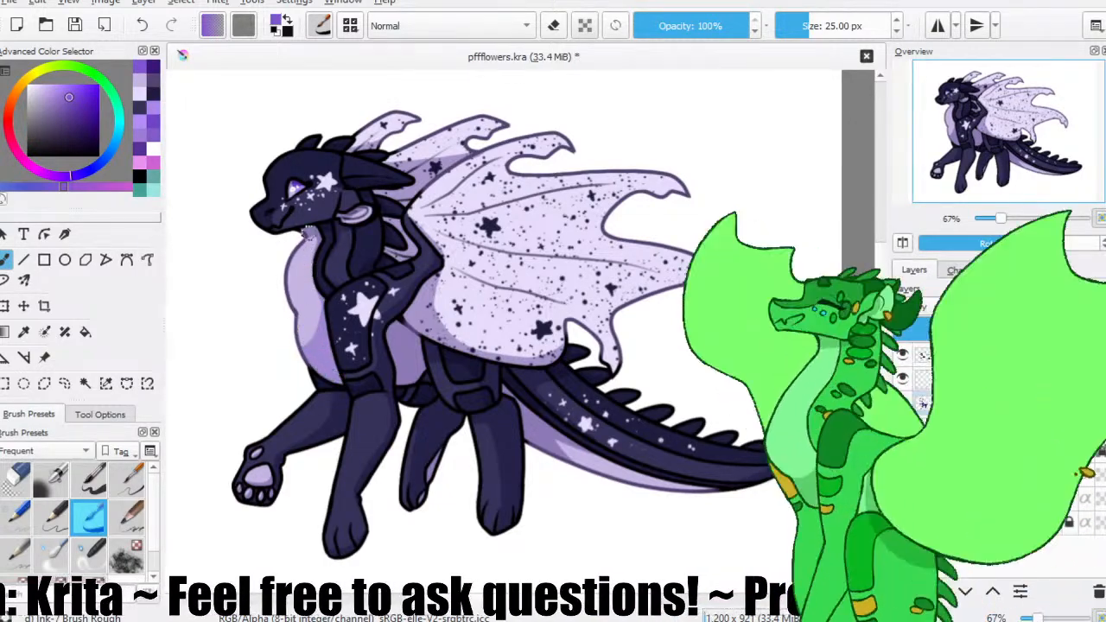
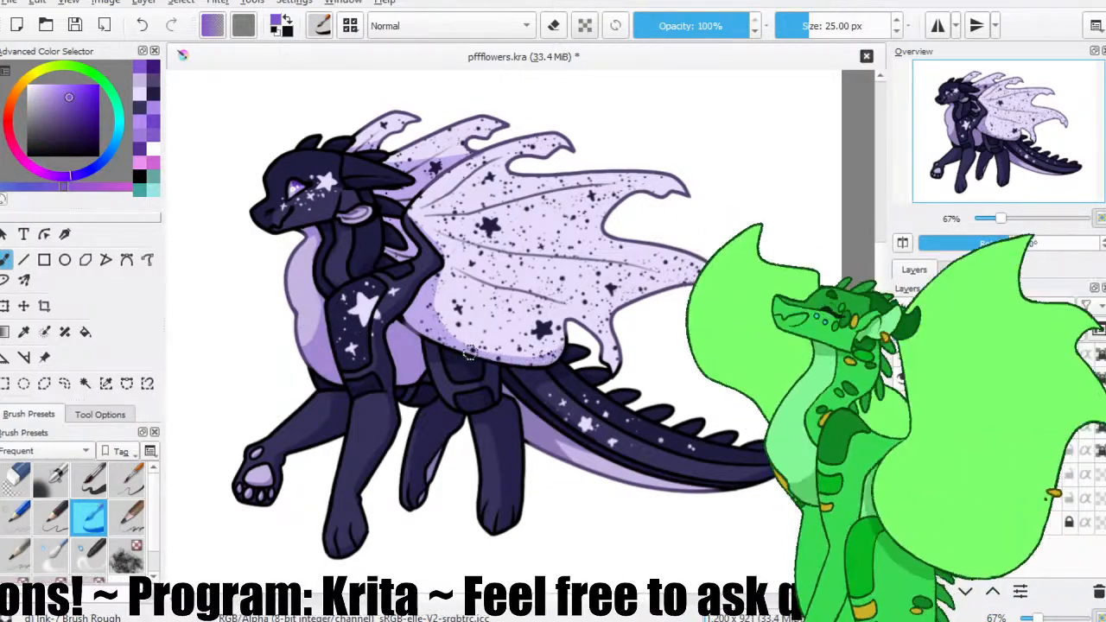
# Recolour the shading on the tail's pale underside and the far hind leg's inner patch with the lighter purple, and save the drawing.
pyautogui.moveTo(554, 370); pyautogui.dragTo(509, 353)
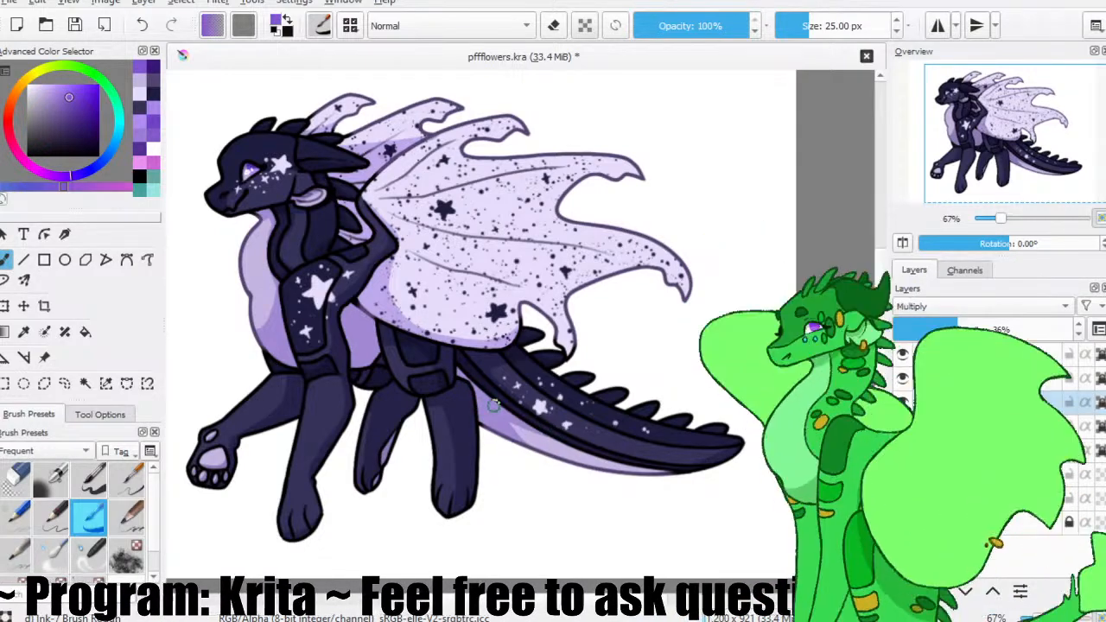
pyautogui.moveTo(531, 421); pyautogui.dragTo(580, 450)
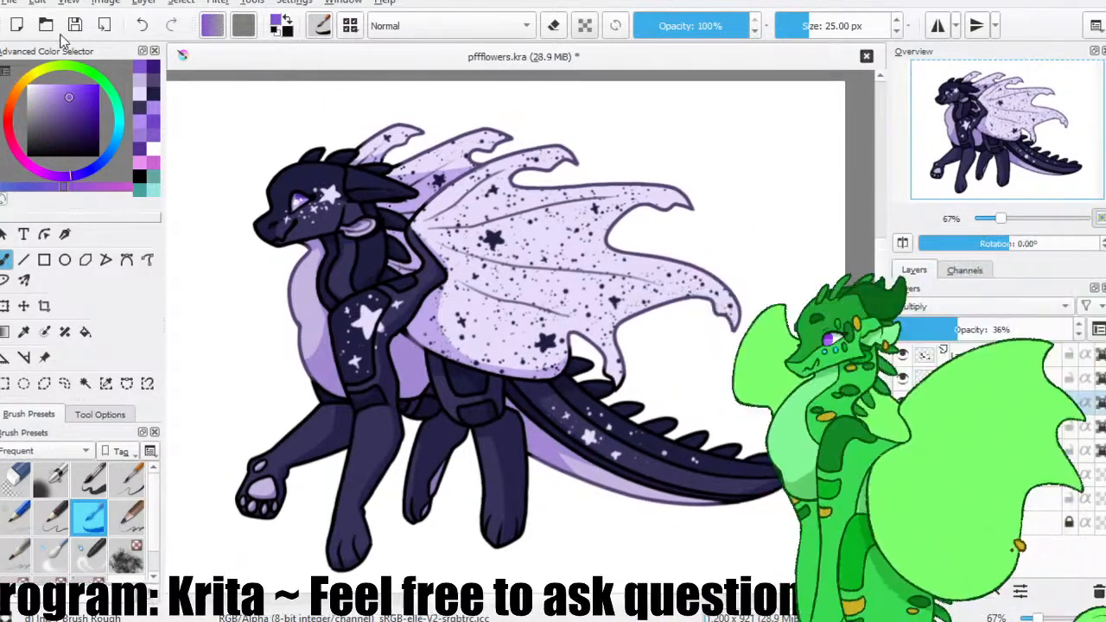
pyautogui.hotkey('ctrl', 's')
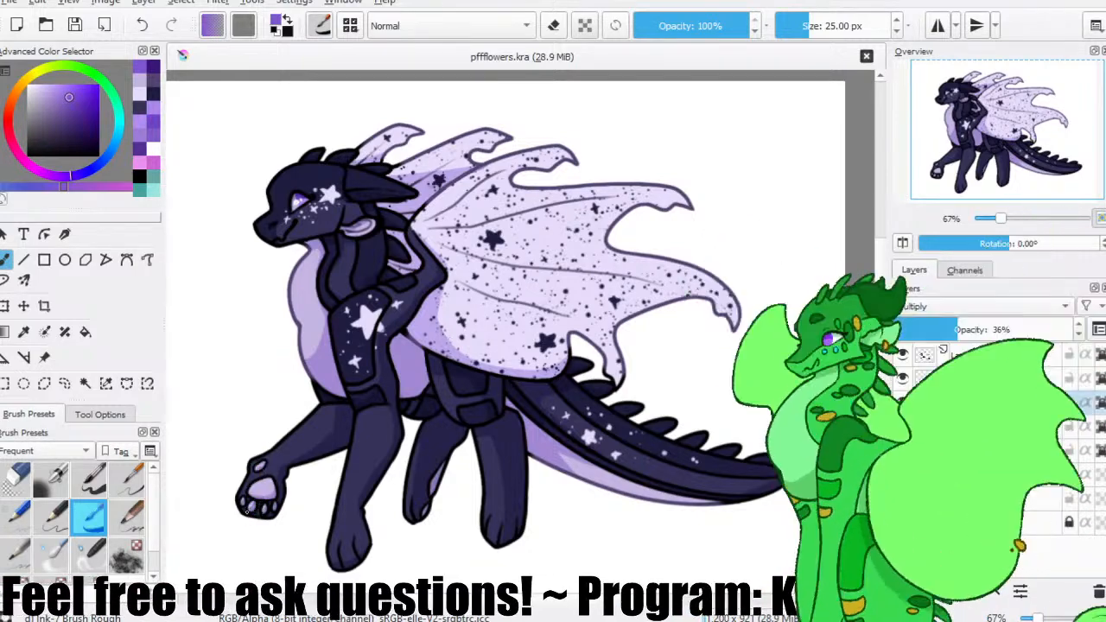
pyautogui.moveTo(454, 467); pyautogui.dragTo(430, 502)
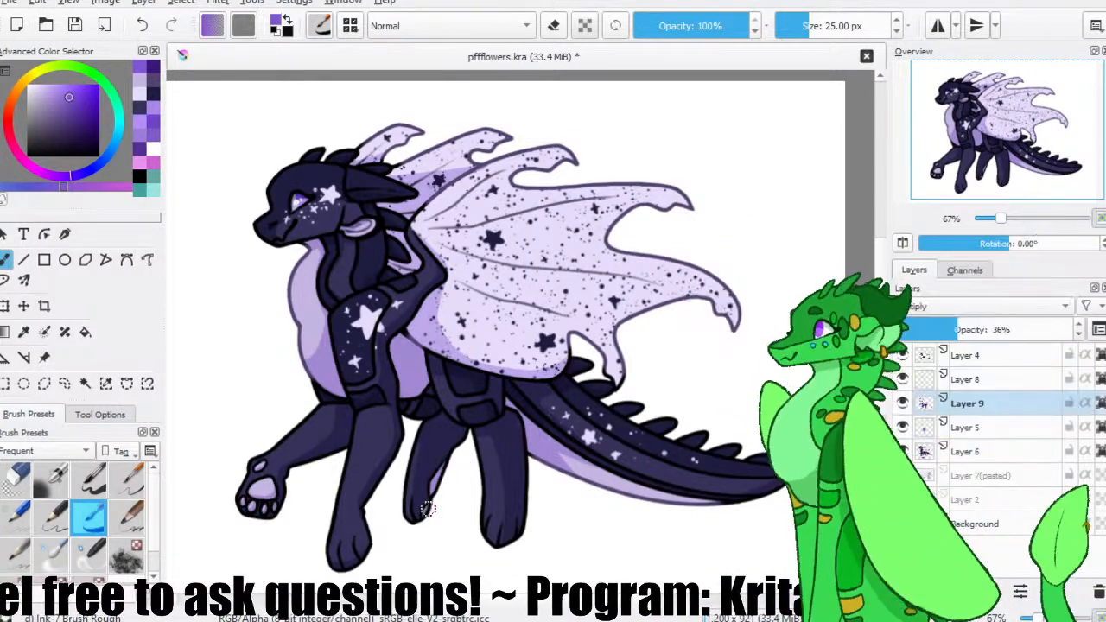
pyautogui.click(74, 25)
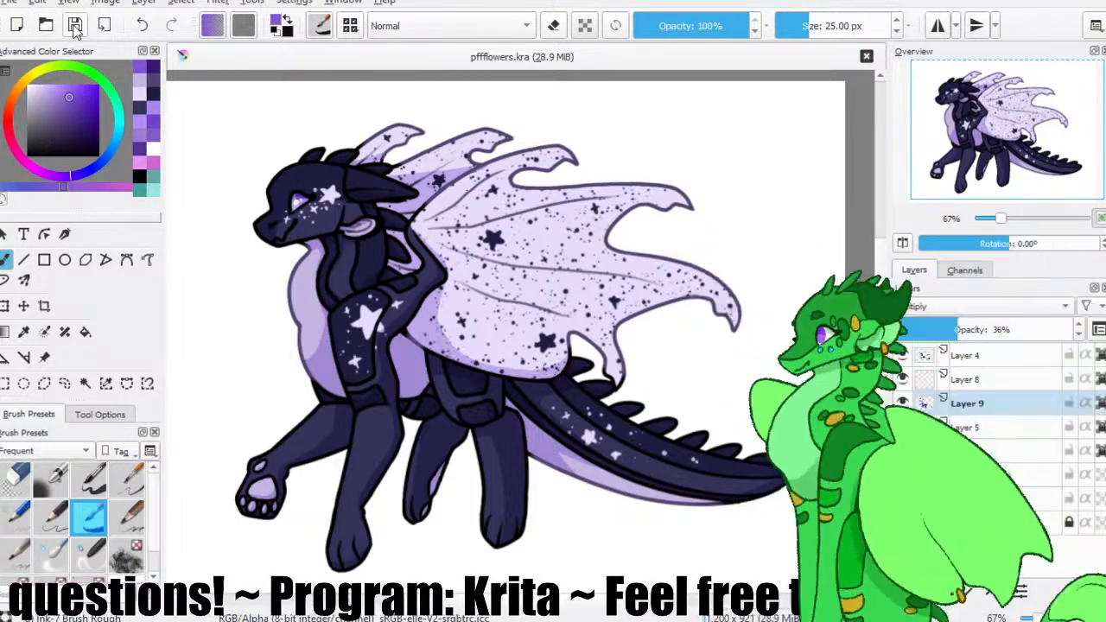
# Make Layer 4 active, sample the dark purple line colour, lighten it to a greyer purple, and save the drawing.
pyautogui.press('-')
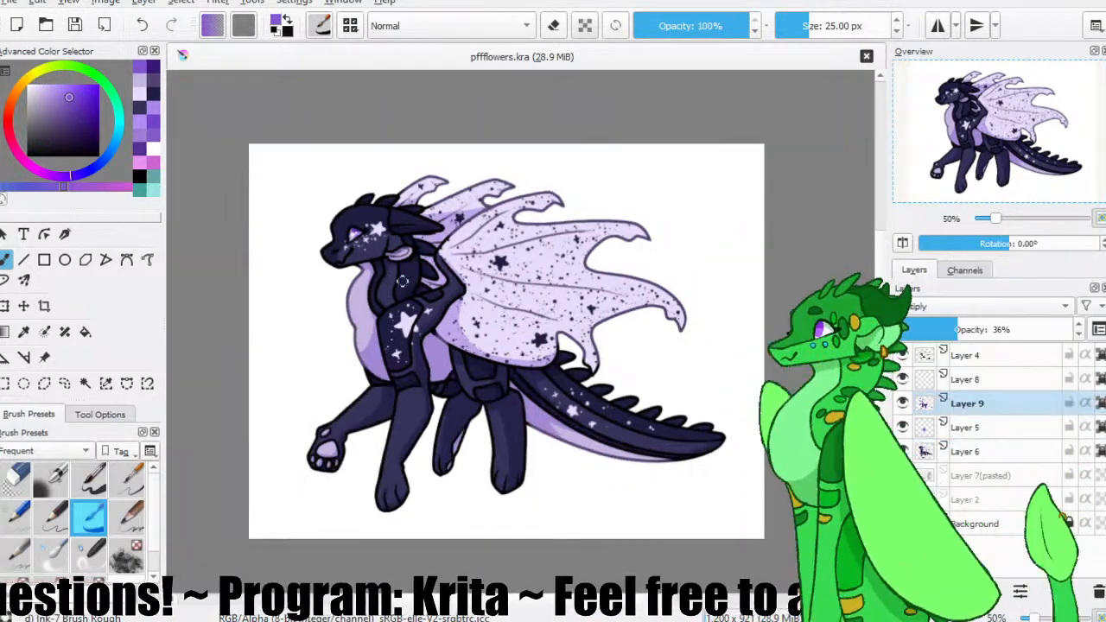
pyautogui.press('+')
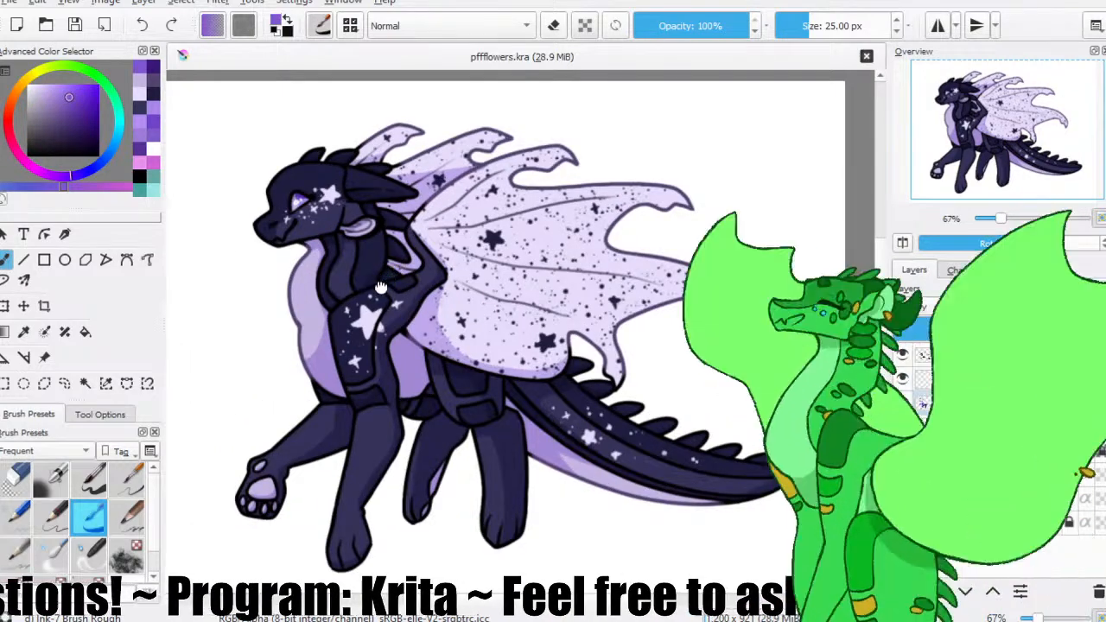
pyautogui.moveTo(380, 287); pyautogui.dragTo(394, 271)
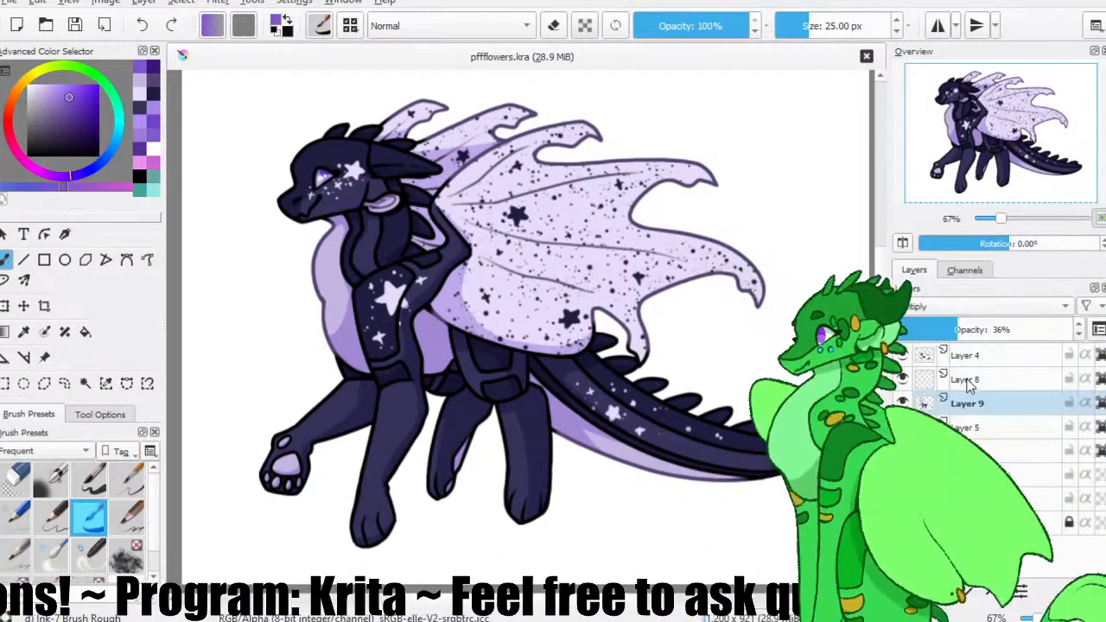
pyautogui.press('+')
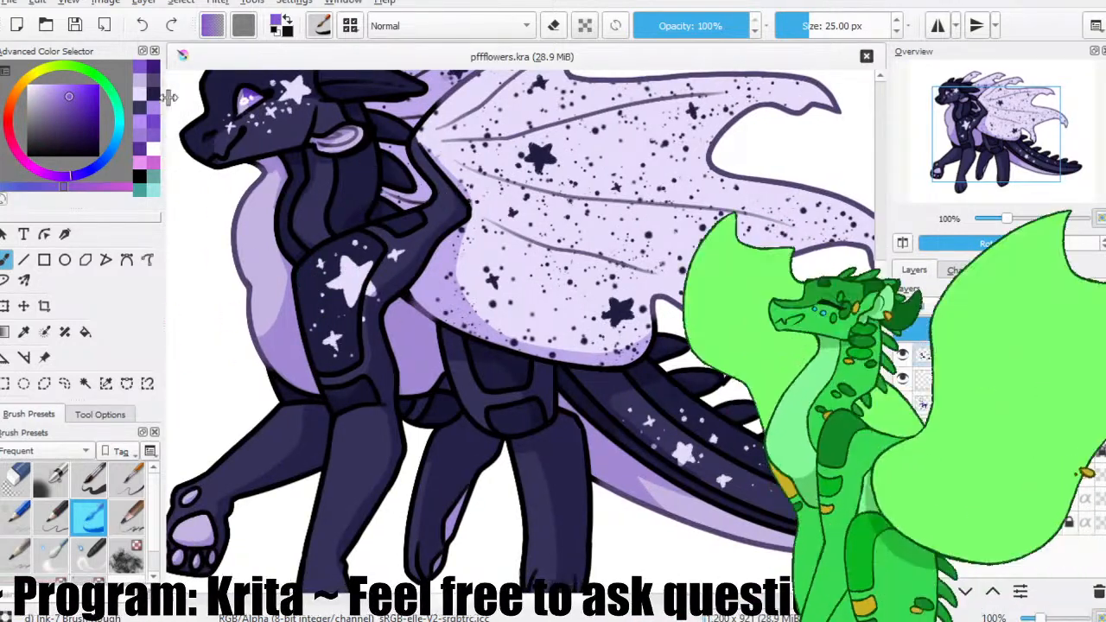
pyautogui.press('ctrl')
pyautogui.keyDown('ctrl'); pyautogui.click(235, 256); pyautogui.keyUp('ctrl')
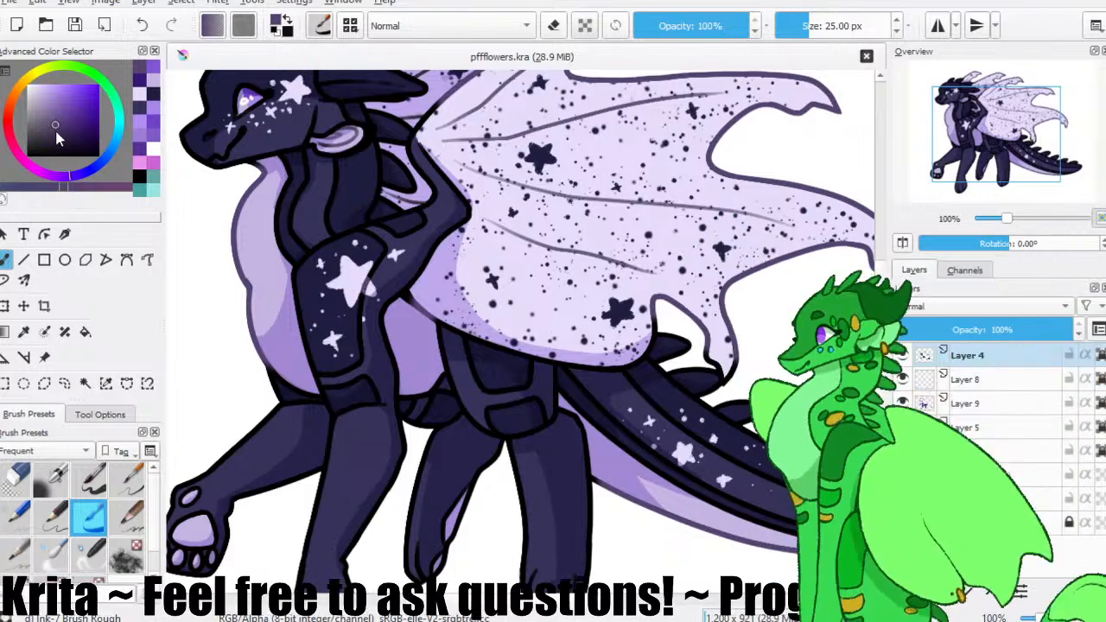
pyautogui.click(49, 113)
pyautogui.click(78, 31)
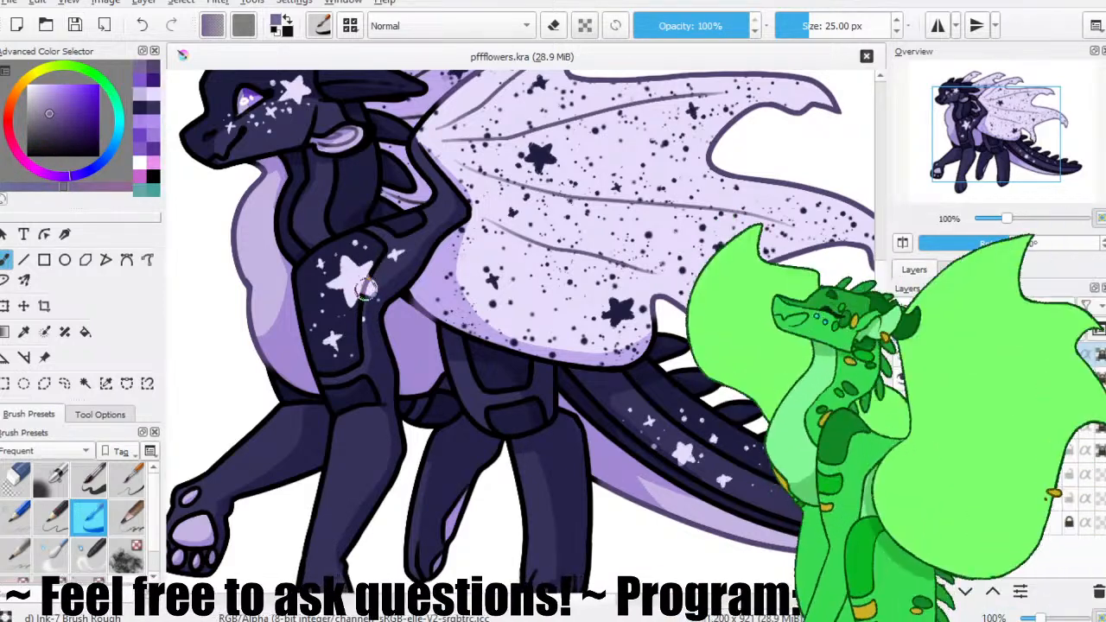
pyautogui.click(76, 32)
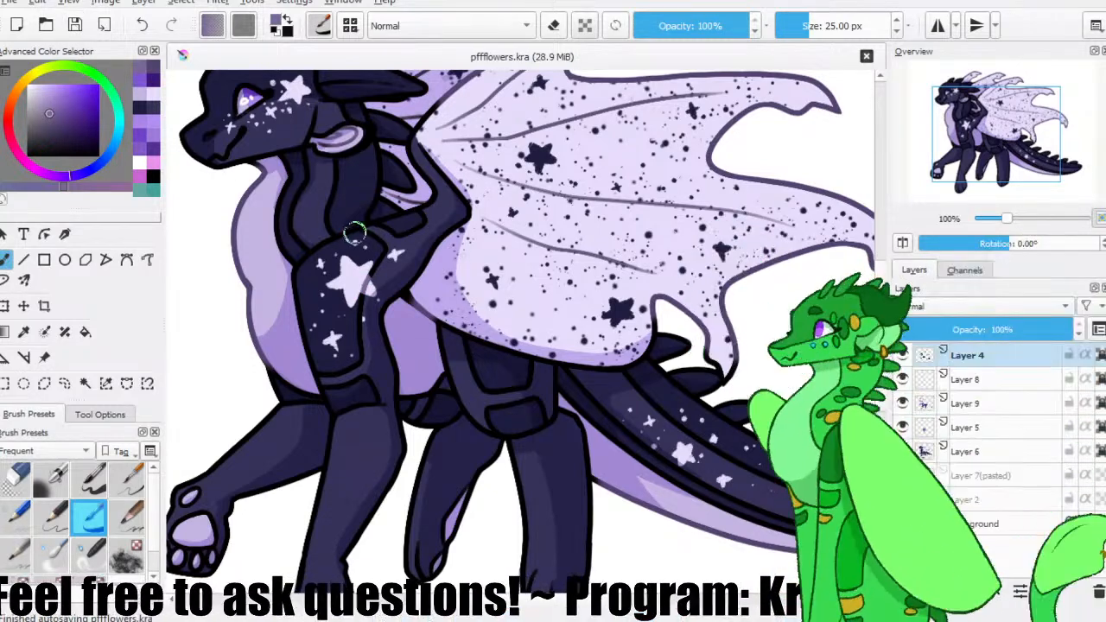
# Recolour the membrane fold lines of both wings on Layer 4 with the lighter greyish purple, and save the drawing.
pyautogui.moveTo(544, 378); pyautogui.dragTo(462, 311)
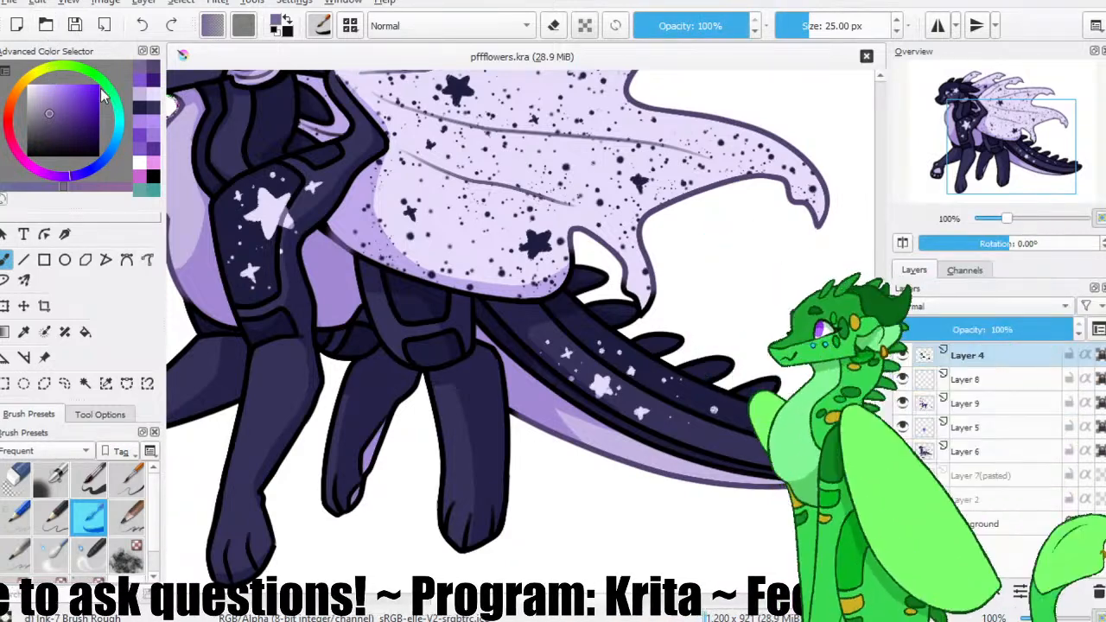
pyautogui.scroll(2, 514, 197)
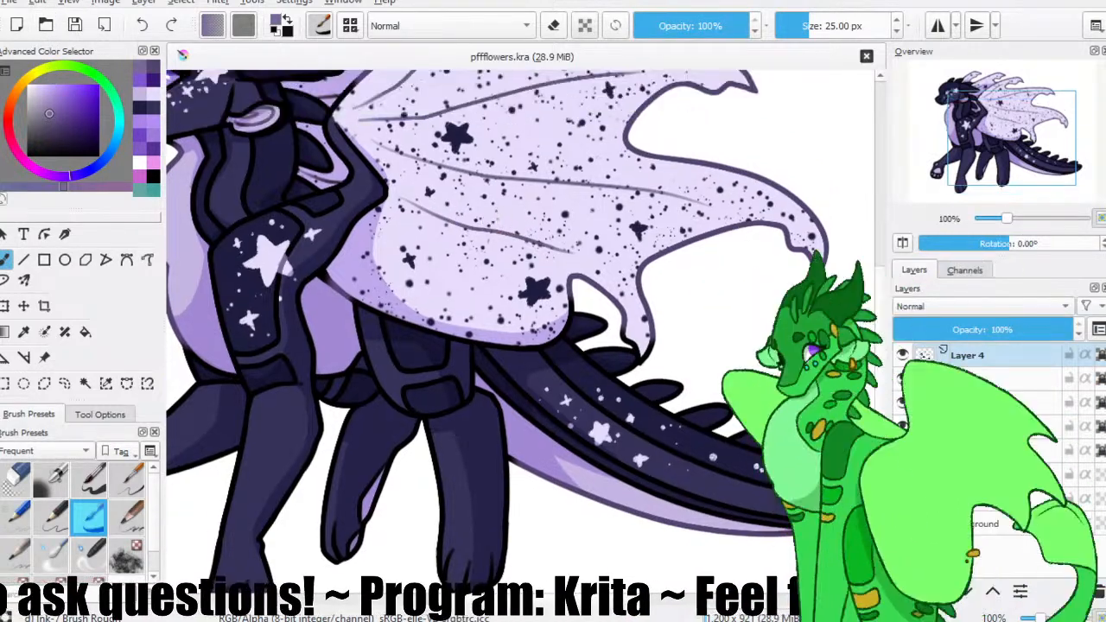
pyautogui.moveTo(623, 174); pyautogui.dragTo(642, 242)
pyautogui.click(709, 262)
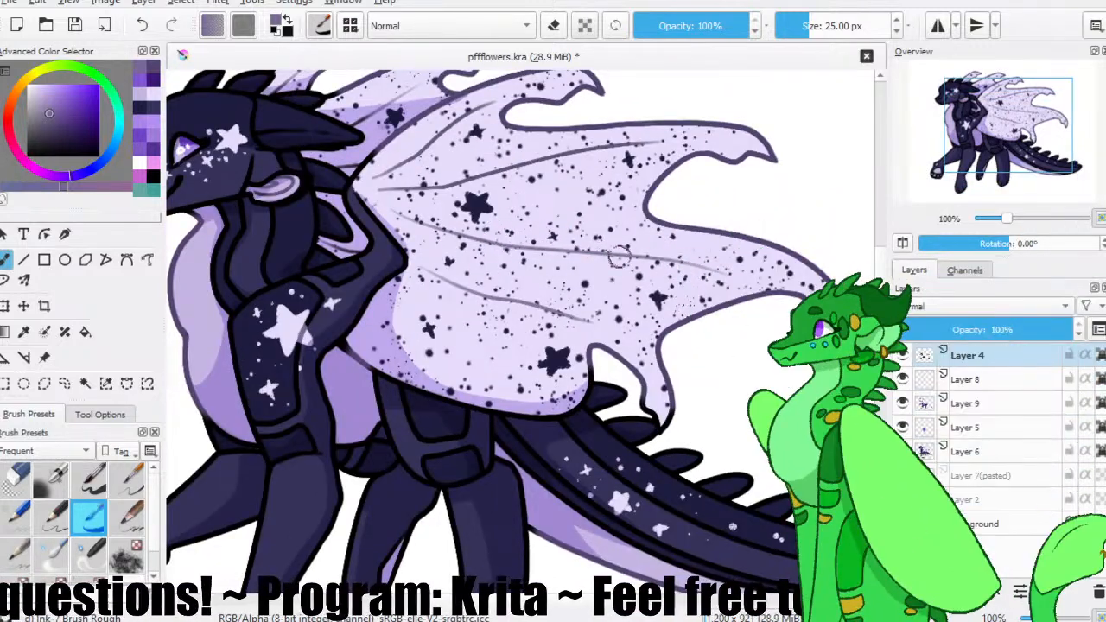
pyautogui.moveTo(378, 192)
pyautogui.mouseDown()
pyautogui.moveTo(611, 141)
pyautogui.moveTo(655, 145)
pyautogui.mouseUp()
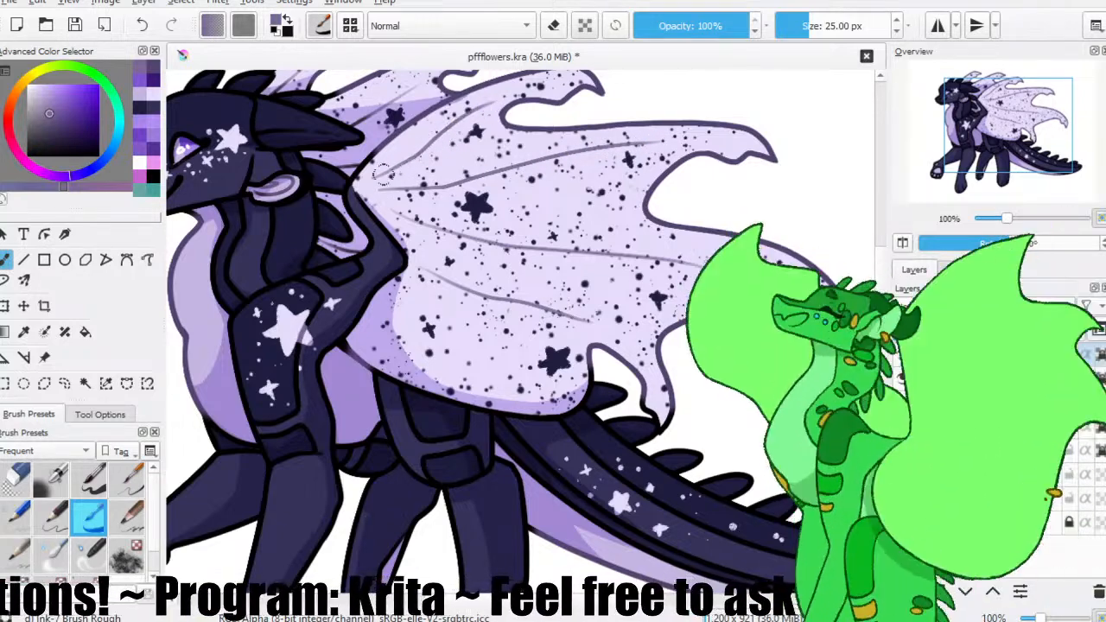
pyautogui.moveTo(408, 140); pyautogui.dragTo(415, 178)
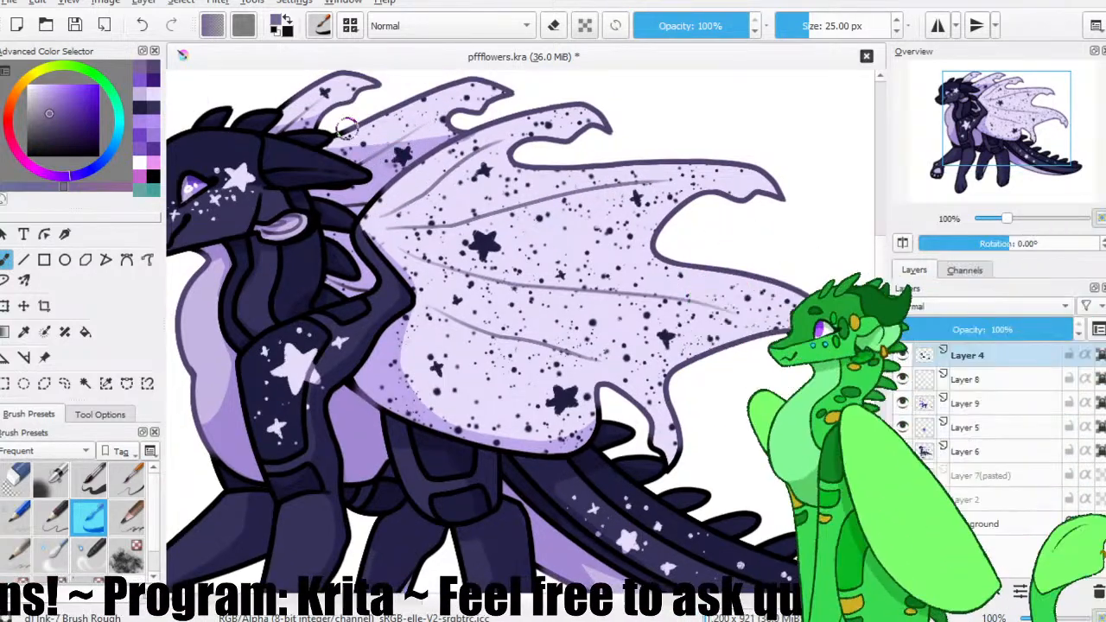
pyautogui.hotkey('ctrl', 's')
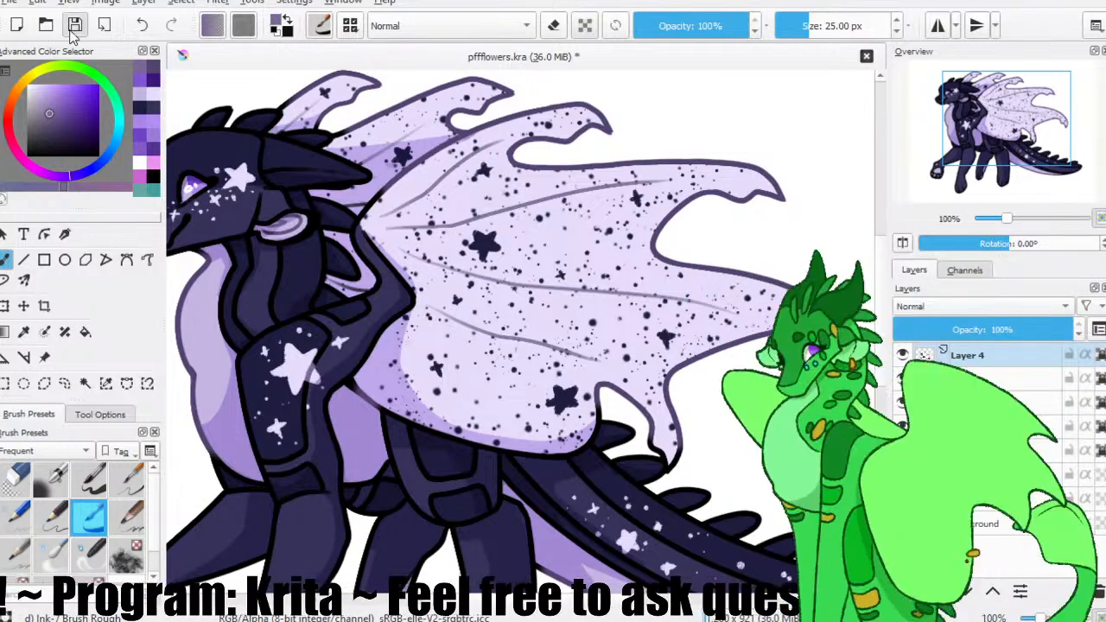
pyautogui.press('-')
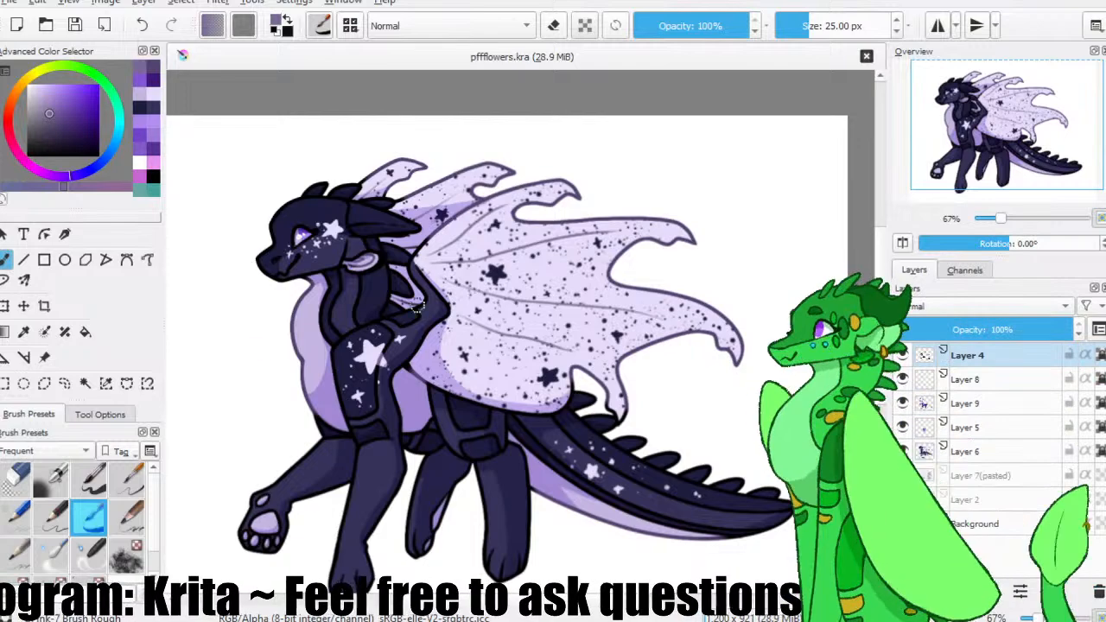
pyautogui.moveTo(425, 335); pyautogui.dragTo(389, 322)
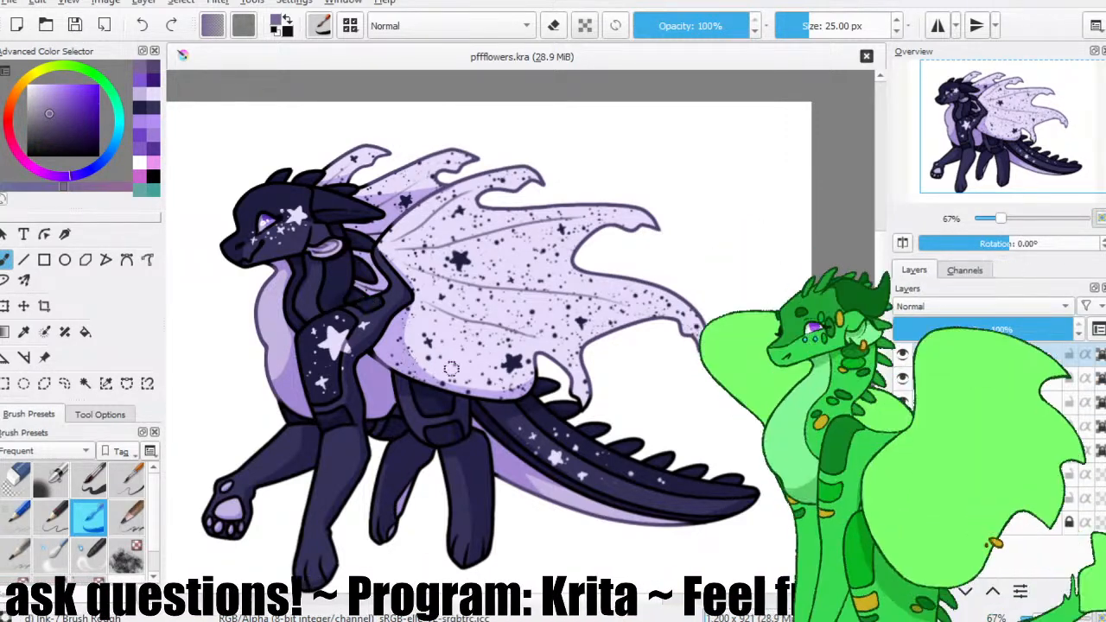
pyautogui.moveTo(516, 359); pyautogui.dragTo(508, 303)
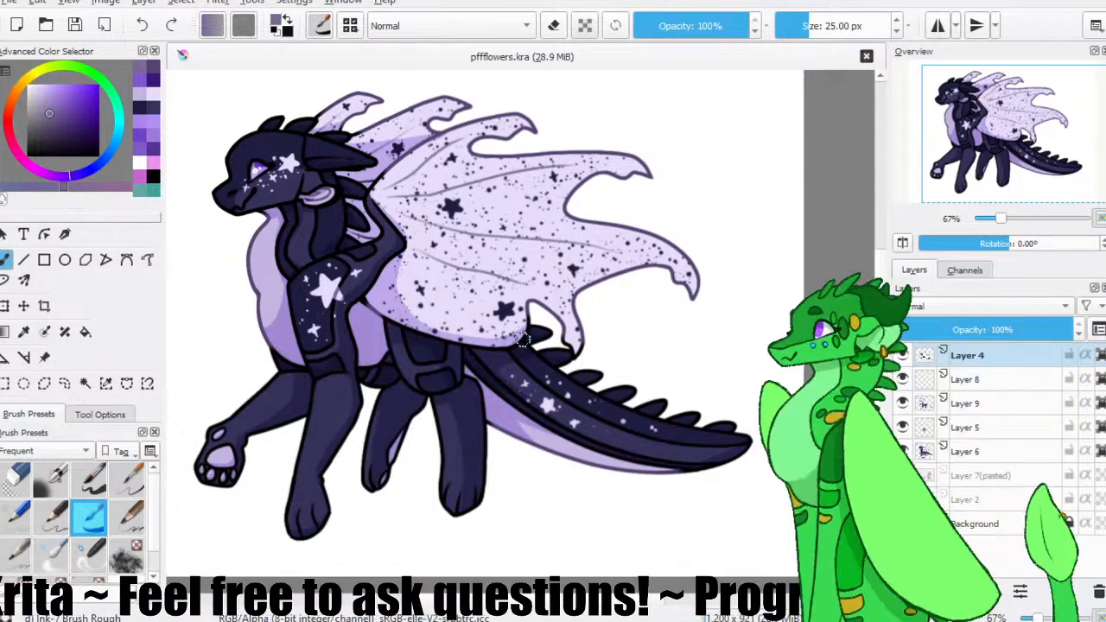
pyautogui.moveTo(431, 302); pyautogui.dragTo(471, 307)
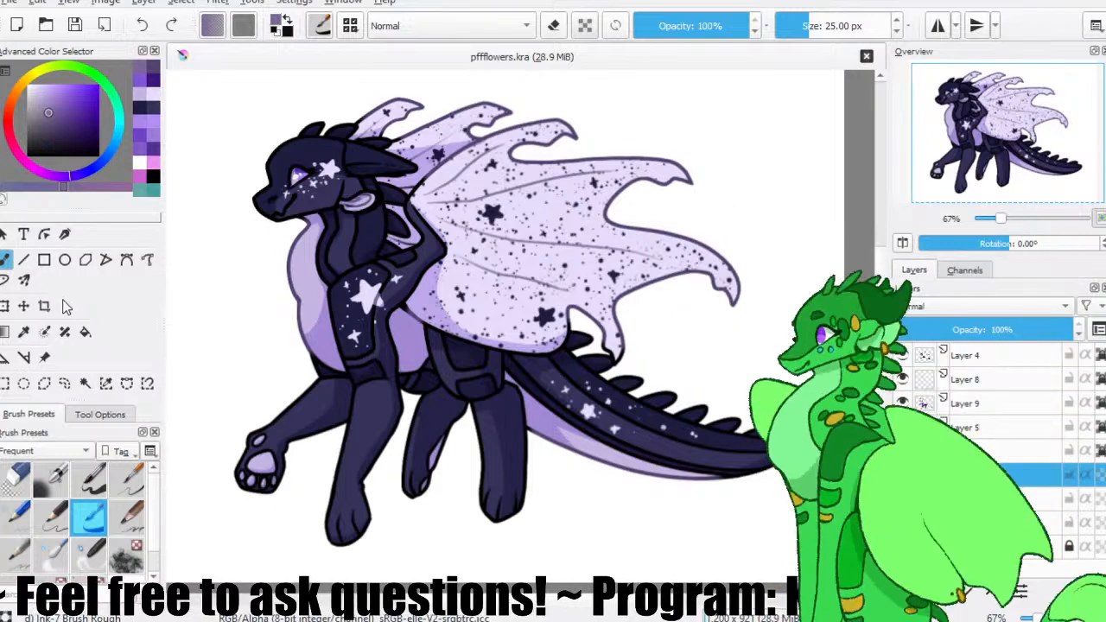
# Add a layer below the character's colours, sample the light blue sky from the pasted reference in Layer 7, and hide the reference.
pyautogui.hotkey('ctrl', 'z')
pyautogui.hotkey('ctrl', 's')
pyautogui.click(902, 499)
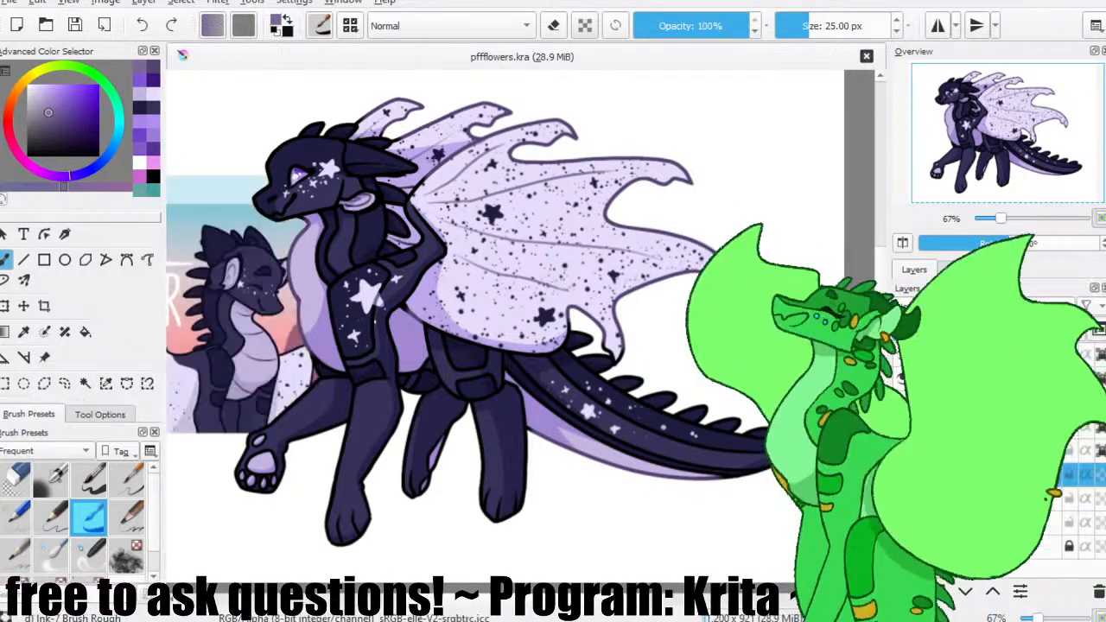
pyautogui.keyDown('ctrl'); pyautogui.click(232, 211); pyautogui.keyUp('ctrl')
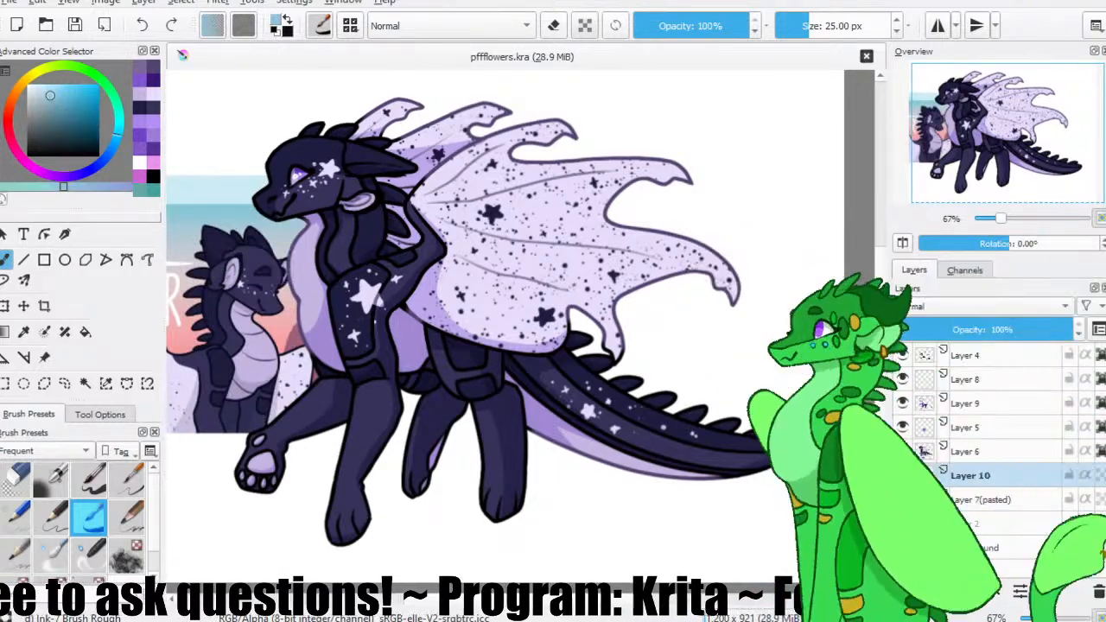
pyautogui.click(902, 500)
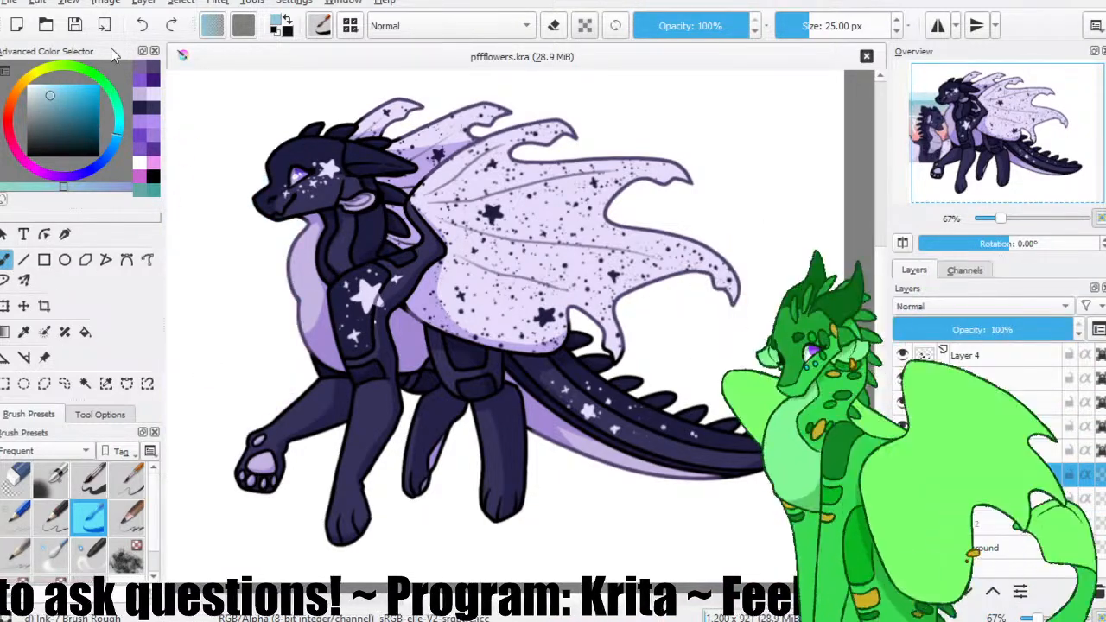
# Paint a light blue cloud-shaped backdrop behind the character on Layer 10 with a 158.65 px brush, and save the drawing.
pyautogui.moveTo(787, 26); pyautogui.dragTo(821, 25)
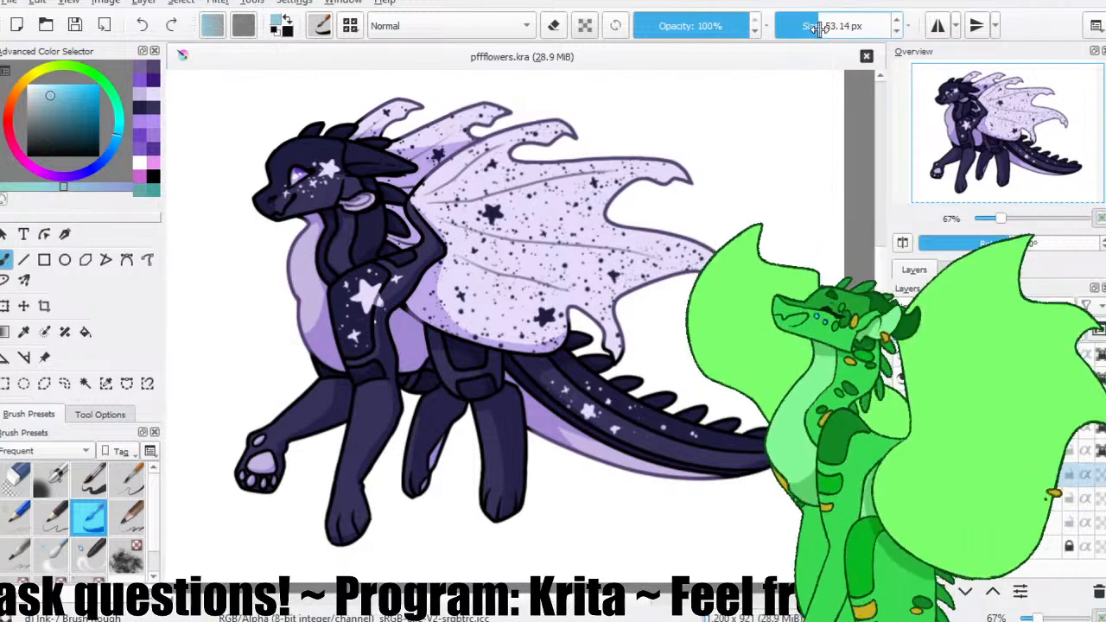
pyautogui.click(6, 259)
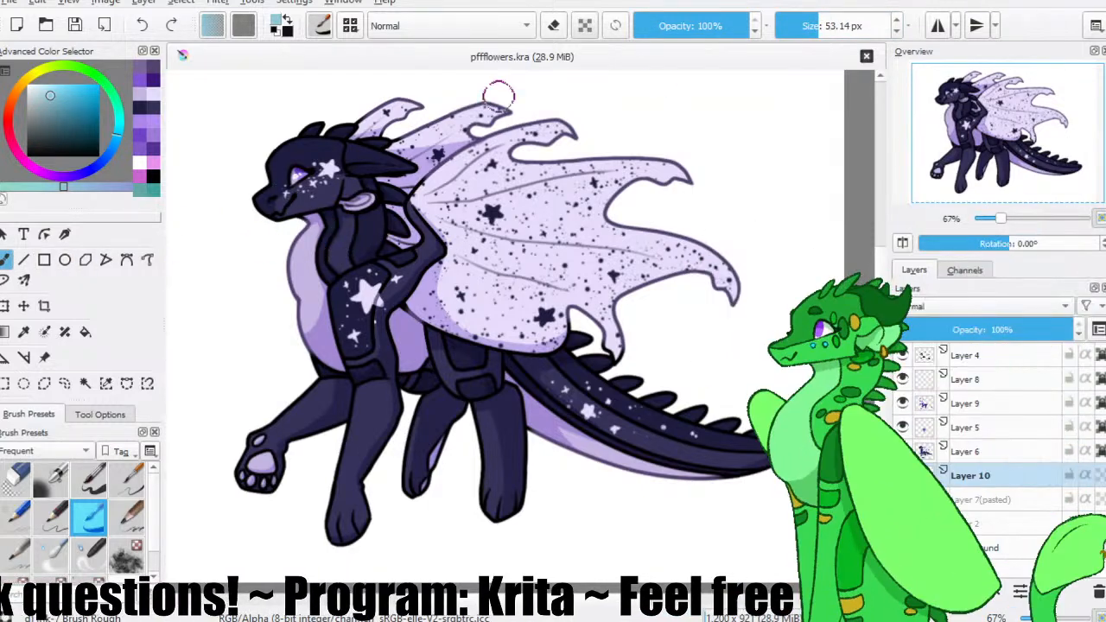
pyautogui.click(847, 18)
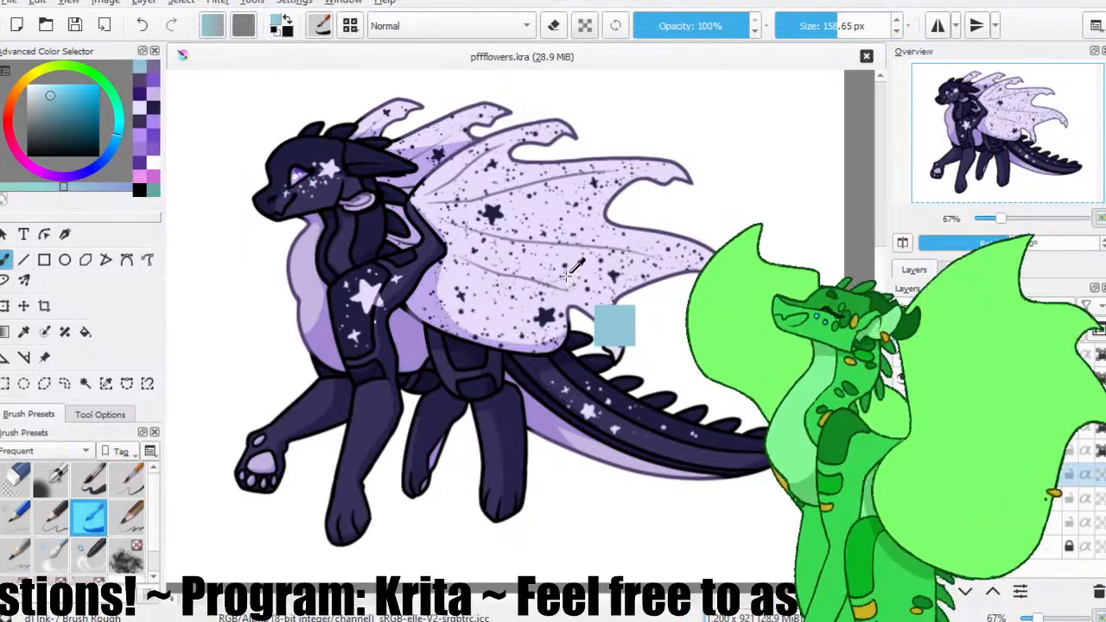
pyautogui.moveTo(290, 233); pyautogui.dragTo(275, 165)
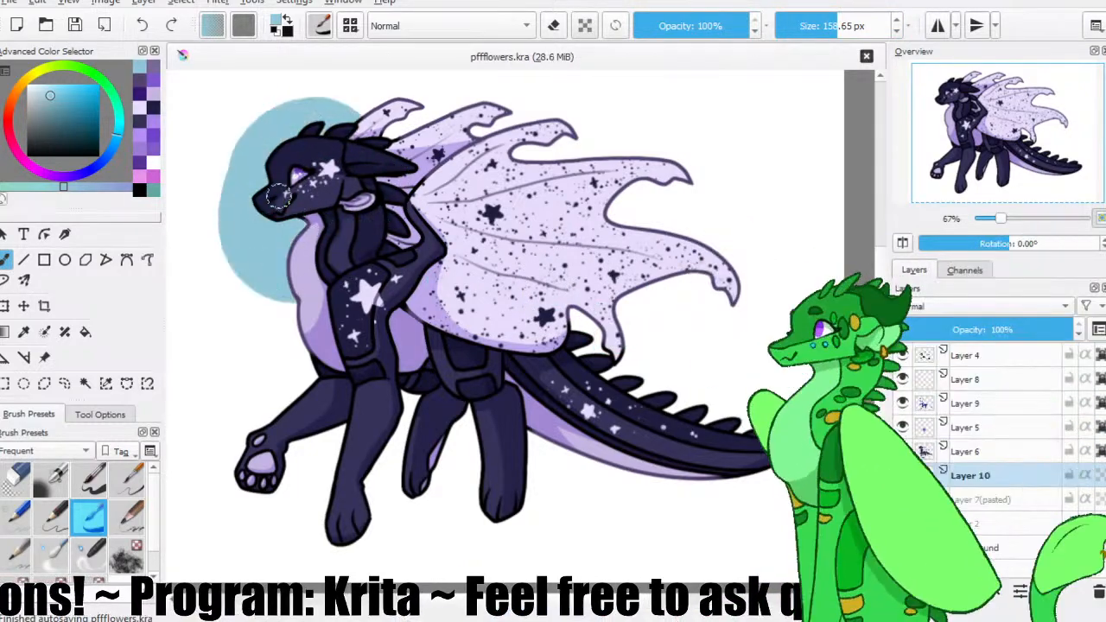
pyautogui.hotkey('ctrl', 'z')
pyautogui.hotkey('ctrl', 'shift', 'z')
pyautogui.click(74, 25)
pyautogui.moveTo(329, 381); pyautogui.dragTo(298, 354)
pyautogui.moveTo(442, 242)
pyautogui.mouseDown()
pyautogui.moveTo(389, 212)
pyautogui.moveTo(450, 250)
pyautogui.moveTo(510, 370)
pyautogui.moveTo(580, 314)
pyautogui.moveTo(558, 340)
pyautogui.moveTo(453, 387)
pyautogui.moveTo(447, 445)
pyautogui.mouseUp()
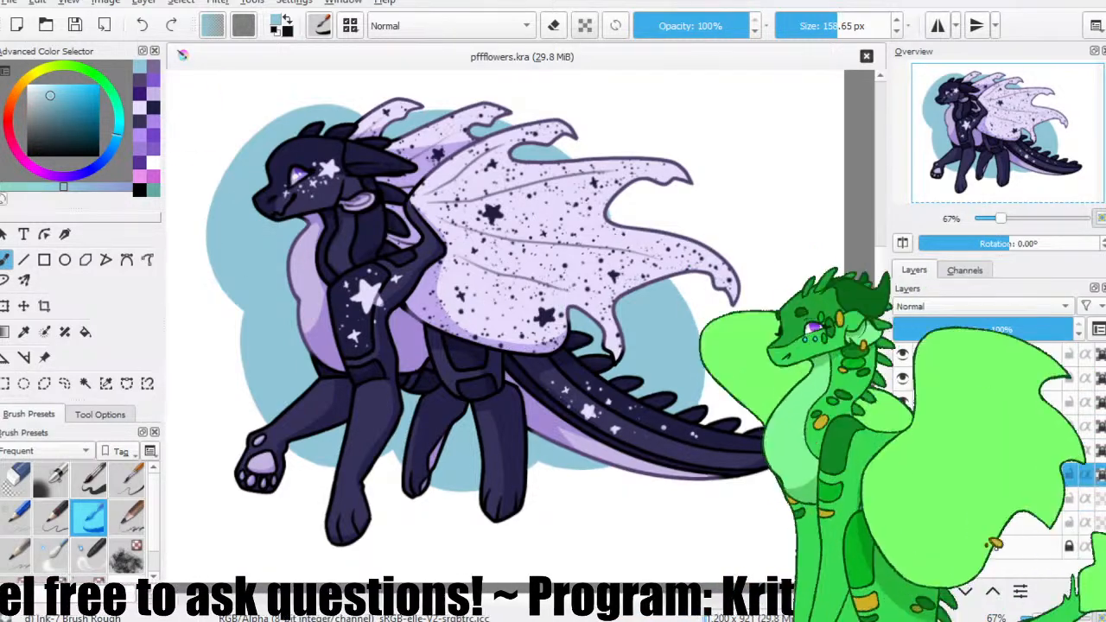
# Show the pasted reference, sample its coral pink, and paint the lower part of Layer 10's blue backdrop in that colour.
pyautogui.click(902, 500)
pyautogui.click(980, 499)
pyautogui.keyDown('ctrl'); pyautogui.click(187, 335); pyautogui.keyUp('ctrl')
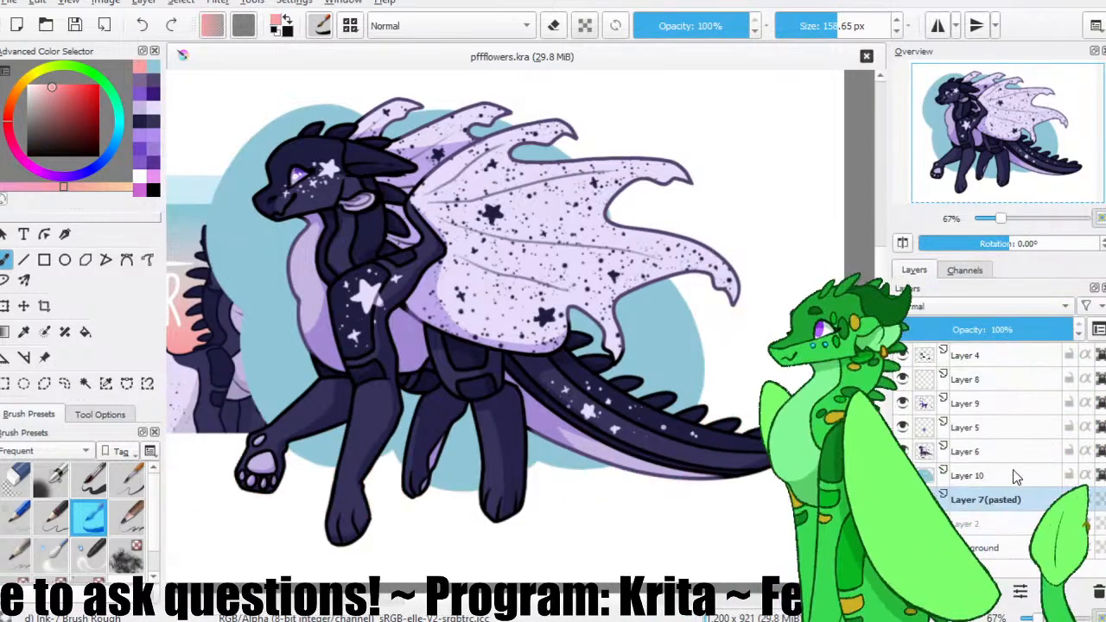
pyautogui.moveTo(388, 328); pyautogui.dragTo(452, 327)
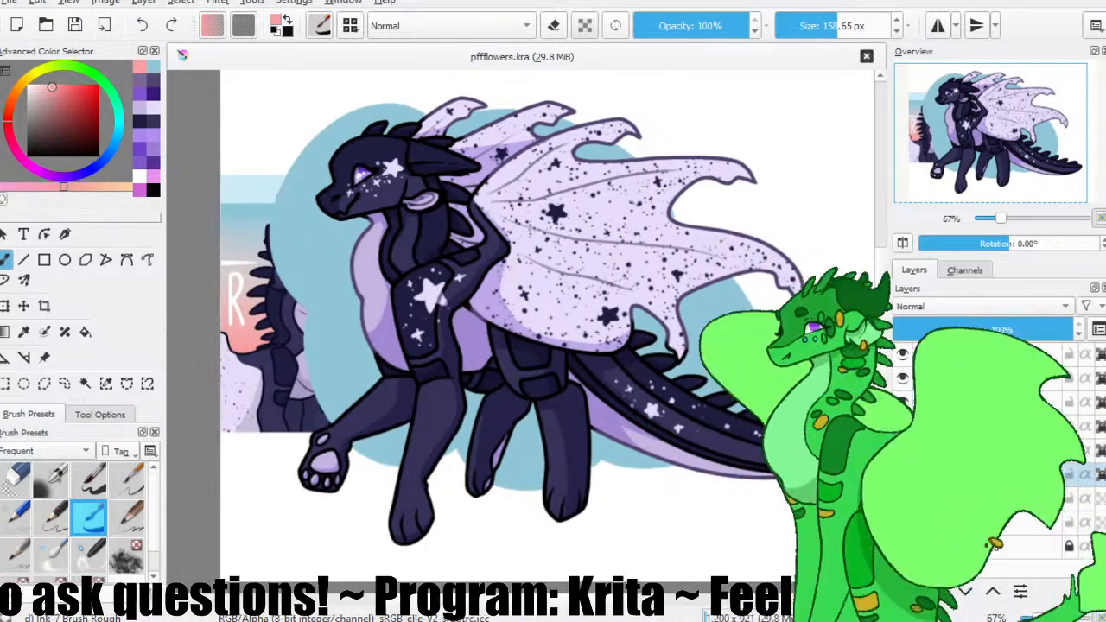
pyautogui.moveTo(823, 398)
pyautogui.mouseDown()
pyautogui.moveTo(679, 445)
pyautogui.moveTo(331, 440)
pyautogui.mouseUp()
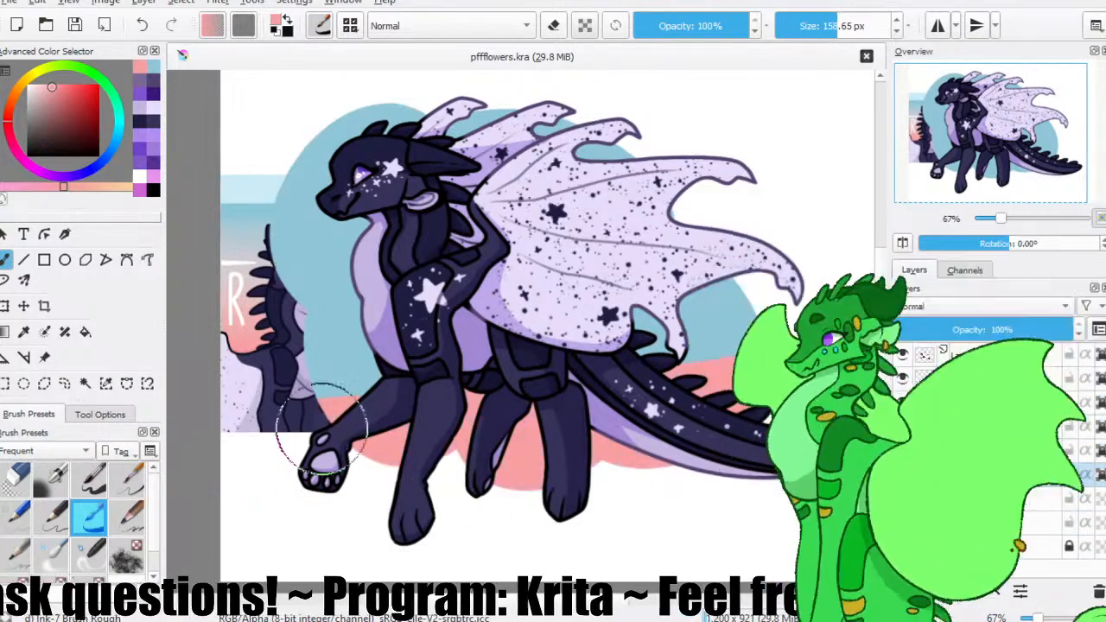
# Sample a paler pink from the reference's sky and paint a band of it across the backdrop's middle, covering the leftover blue strip.
pyautogui.keyDown('ctrl'); pyautogui.click(242, 309); pyautogui.keyUp('ctrl')
pyautogui.moveTo(298, 344)
pyautogui.mouseDown()
pyautogui.moveTo(609, 312)
pyautogui.moveTo(764, 313)
pyautogui.mouseUp()
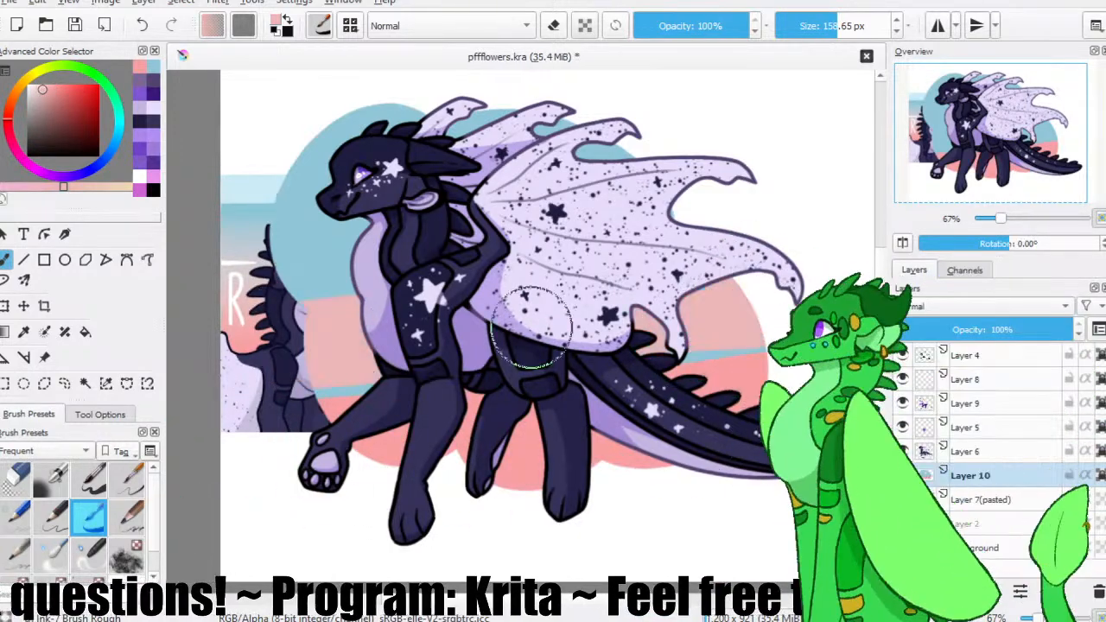
pyautogui.moveTo(280, 360); pyautogui.dragTo(727, 354)
pyautogui.keyDown('ctrl'); pyautogui.click(617, 453); pyautogui.keyUp('ctrl')
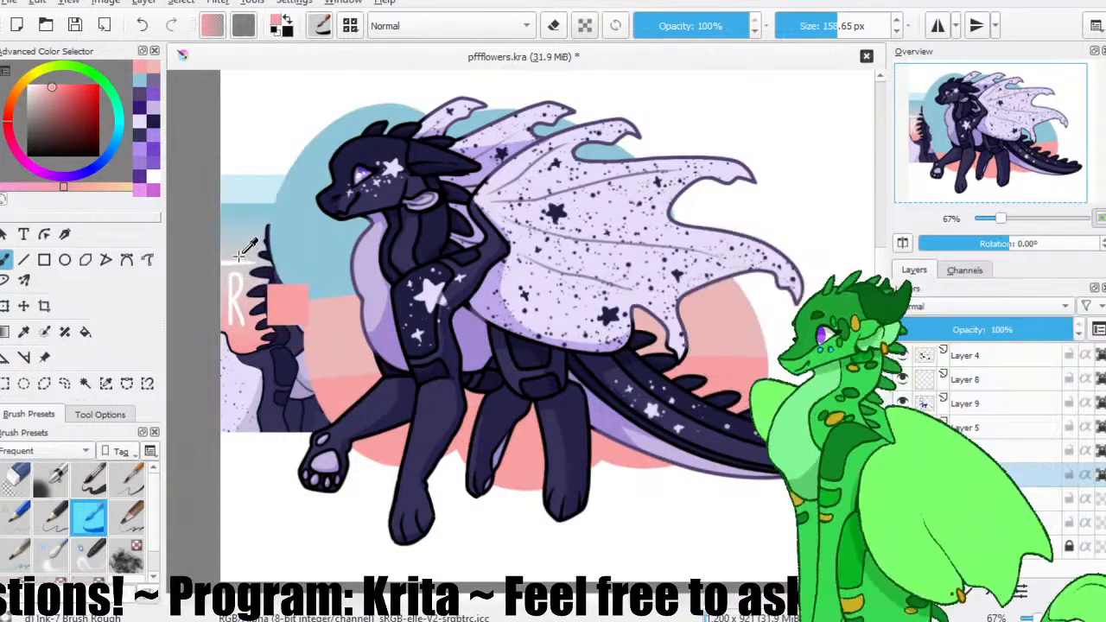
# Paint a pale grey band between the backdrop's blue and pink using the reference's colour, and move Layer 7's reference towards the canvas's upper right.
pyautogui.keyDown('ctrl'); pyautogui.click(267, 274); pyautogui.keyUp('ctrl')
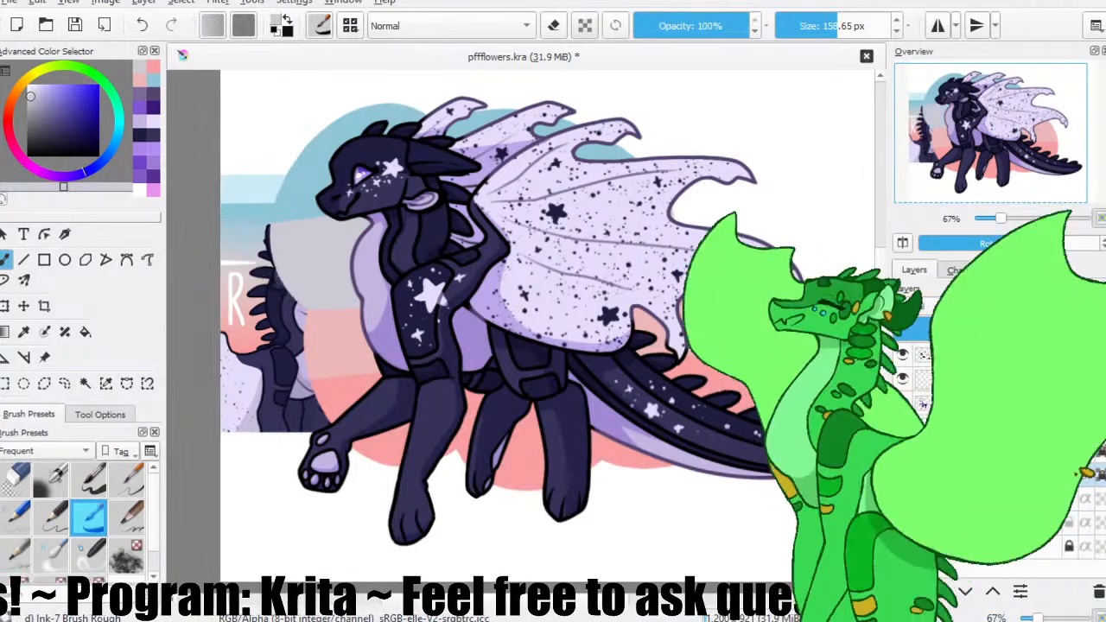
pyautogui.click(994, 499)
pyautogui.click(24, 306)
pyautogui.moveTo(286, 356); pyautogui.dragTo(733, 188)
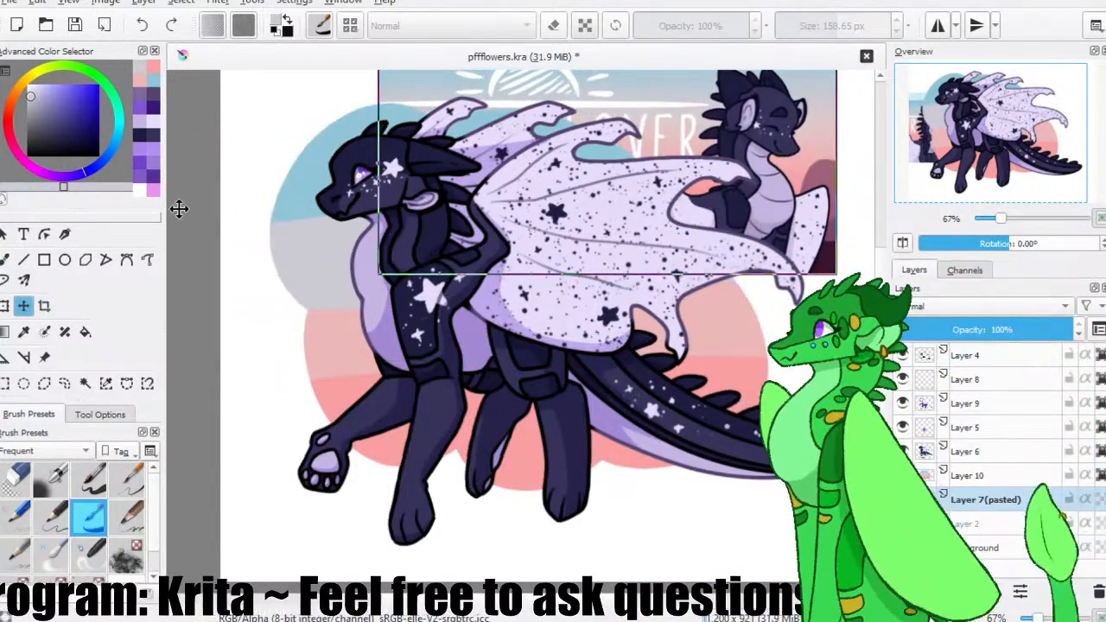
# Sample the dark maroon from the pasted reference's lower corner and delete the reference's Layer 7.
pyautogui.press('b')
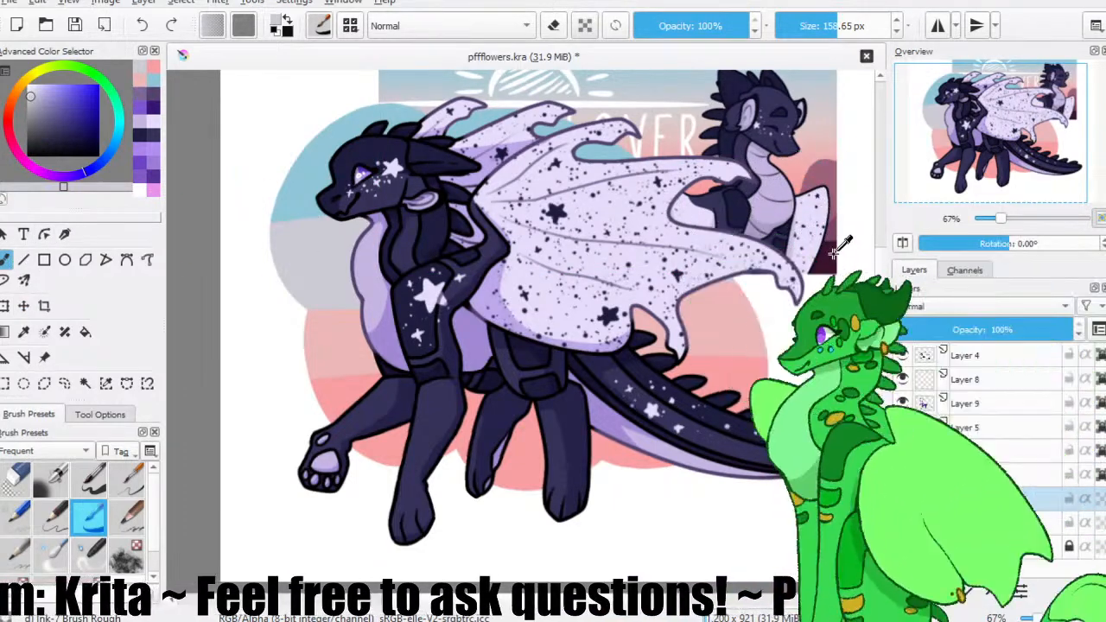
pyautogui.keyDown('ctrl'); pyautogui.click(832, 256); pyautogui.keyUp('ctrl')
pyautogui.click(1098, 592)
pyautogui.click(985, 477)
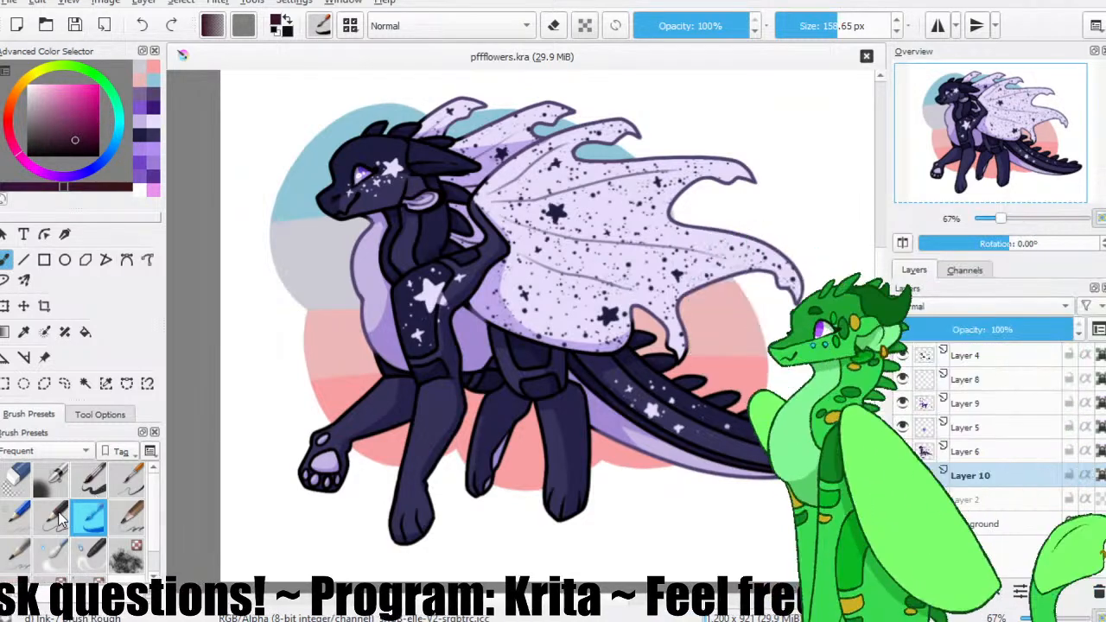
# Reload the Ink-7 Brush Rough preset at 25 px and add a layer directly above Layer 10.
pyautogui.click(89, 517)
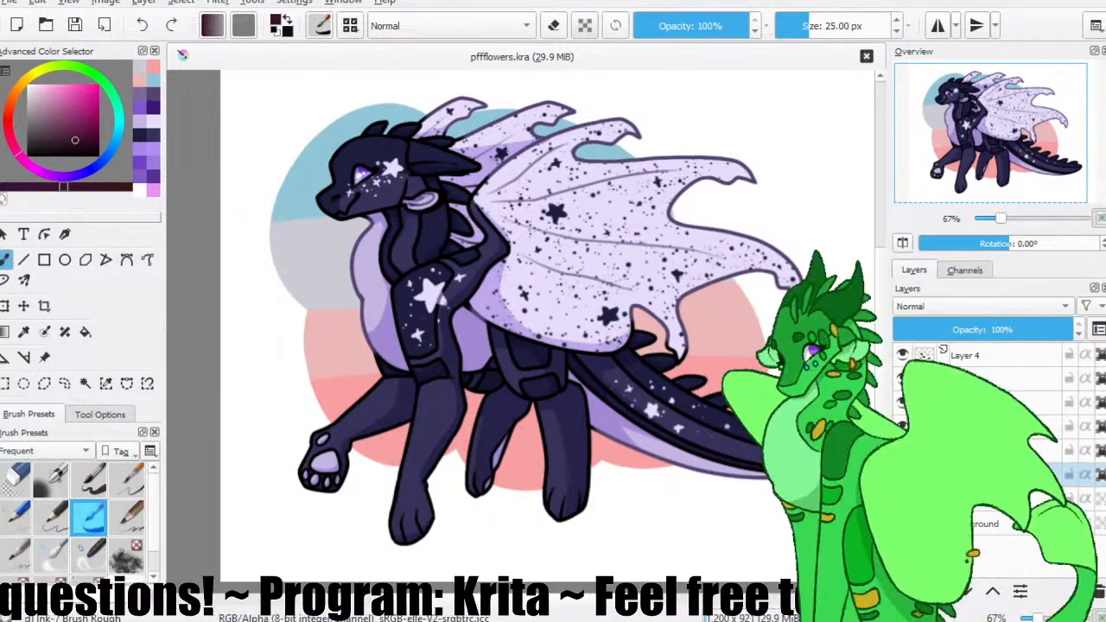
pyautogui.hotkey('ctrl', '-')
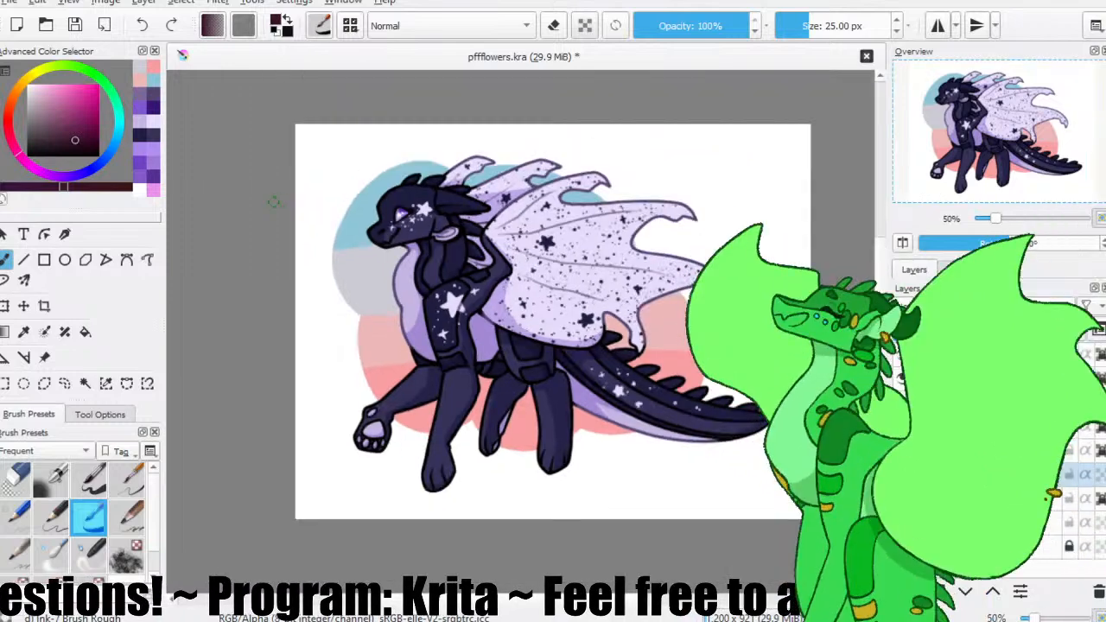
pyautogui.hotkey('ctrl', '+')
pyautogui.hotkey('ctrl', '+')
pyautogui.hotkey('ctrl', '+')
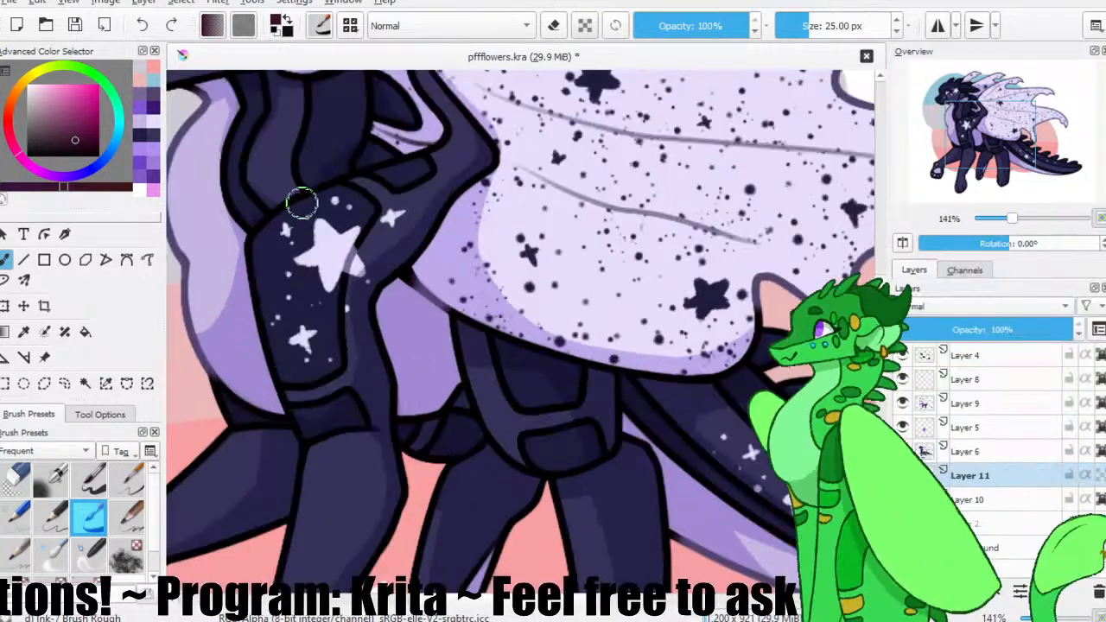
pyautogui.moveTo(989, 134); pyautogui.dragTo(943, 113)
pyautogui.click(75, 25)
pyautogui.moveTo(412, 313)
pyautogui.mouseDown()
pyautogui.moveTo(380, 371)
pyautogui.moveTo(399, 407)
pyautogui.moveTo(395, 396)
pyautogui.moveTo(414, 398)
pyautogui.moveTo(407, 418)
pyautogui.moveTo(420, 384)
pyautogui.moveTo(404, 427)
pyautogui.mouseUp()
pyautogui.hotkey('ctrl', 'z')
pyautogui.hotkey('ctrl', 'z')
pyautogui.hotkey('ctrl', 'z')
pyautogui.hotkey('ctrl', 'z')
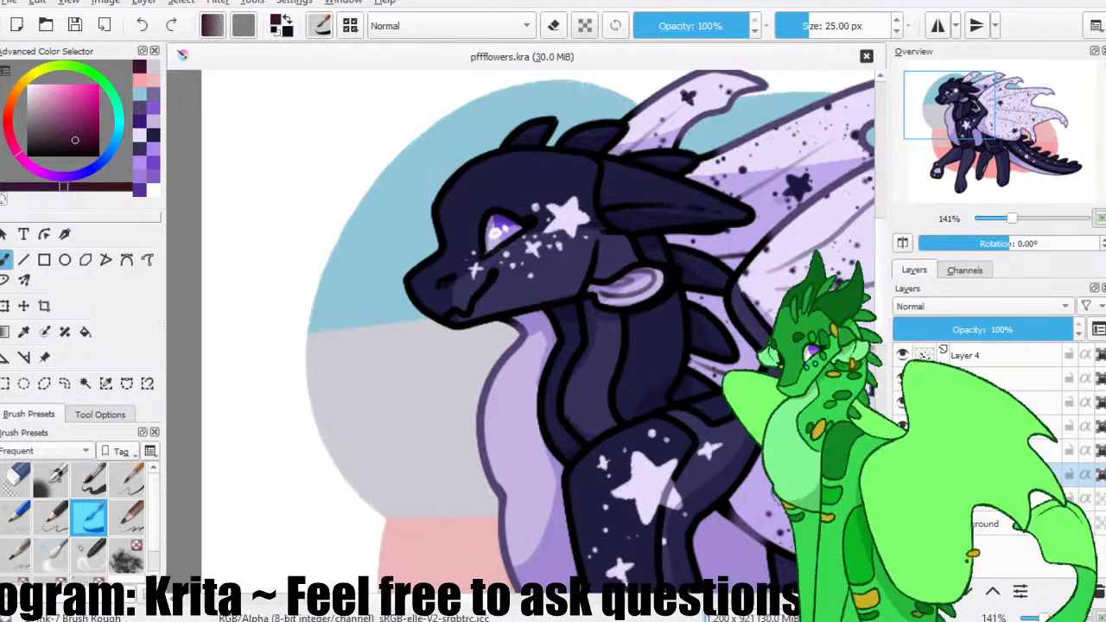
pyautogui.click(75, 25)
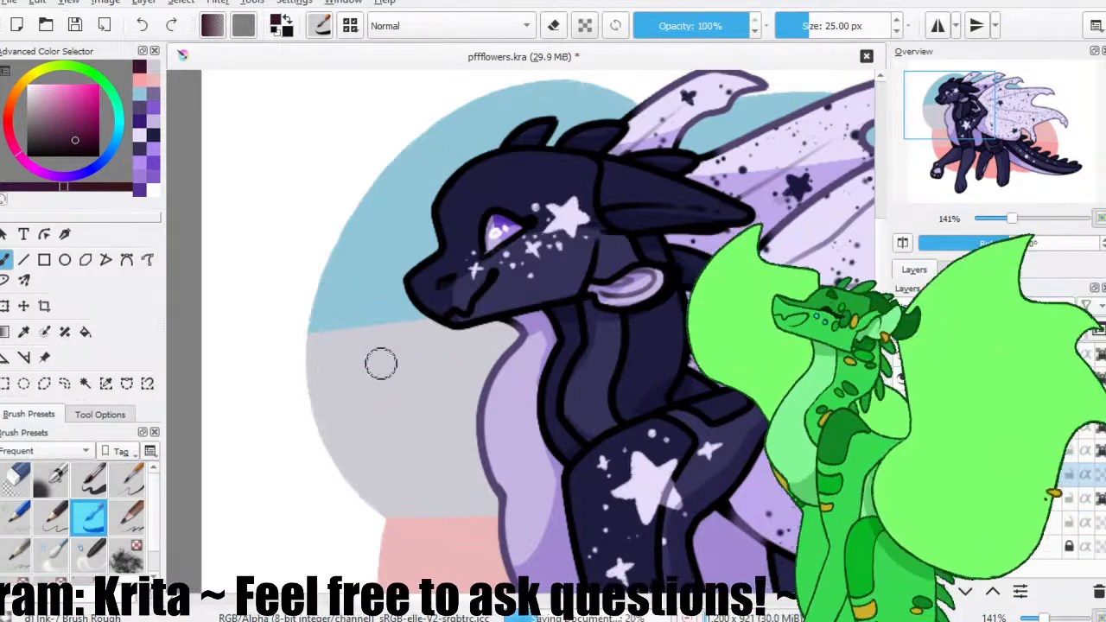
pyautogui.moveTo(395, 429)
pyautogui.mouseDown()
pyautogui.moveTo(434, 413)
pyautogui.moveTo(403, 430)
pyautogui.moveTo(370, 390)
pyautogui.moveTo(423, 404)
pyautogui.mouseUp()
pyautogui.hotkey('ctrl', 'z')
pyautogui.hotkey('ctrl', 'z')
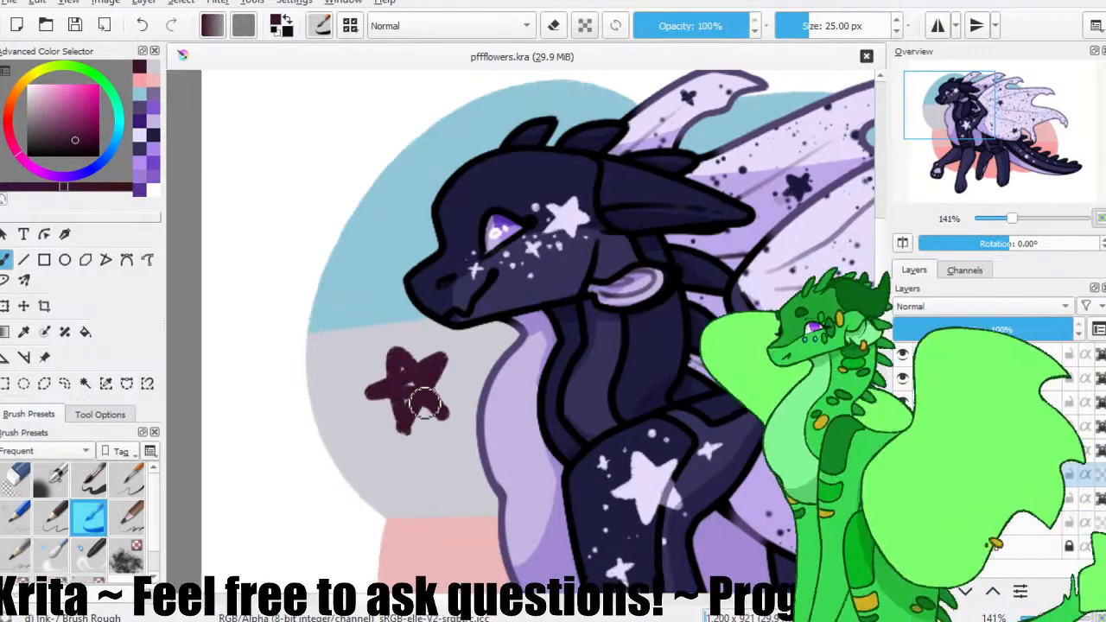
pyautogui.hotkey('ctrl', 'z')
pyautogui.moveTo(387, 337)
pyautogui.mouseDown()
pyautogui.moveTo(404, 397)
pyautogui.moveTo(433, 366)
pyautogui.moveTo(396, 402)
pyautogui.mouseUp()
pyautogui.hotkey('ctrl', 'z')
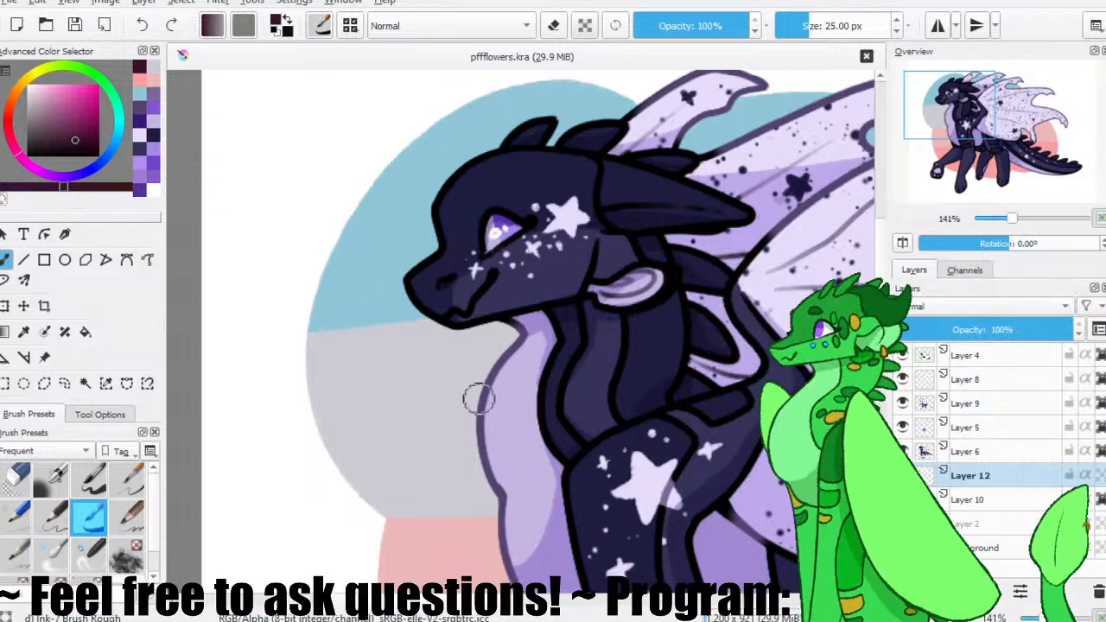
# Draw a large five-pointed star on Layer 12 over the grey band before the character's chest, and fill it with dark maroon.
pyautogui.moveTo(388, 436); pyautogui.dragTo(443, 420)
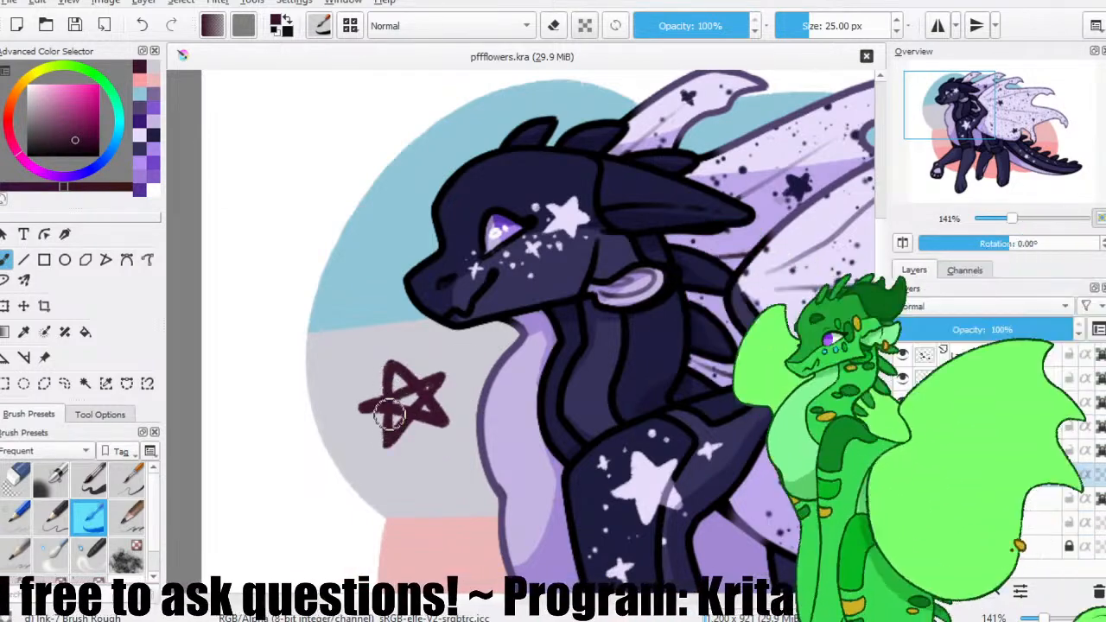
pyautogui.hotkey('ctrl', 'z')
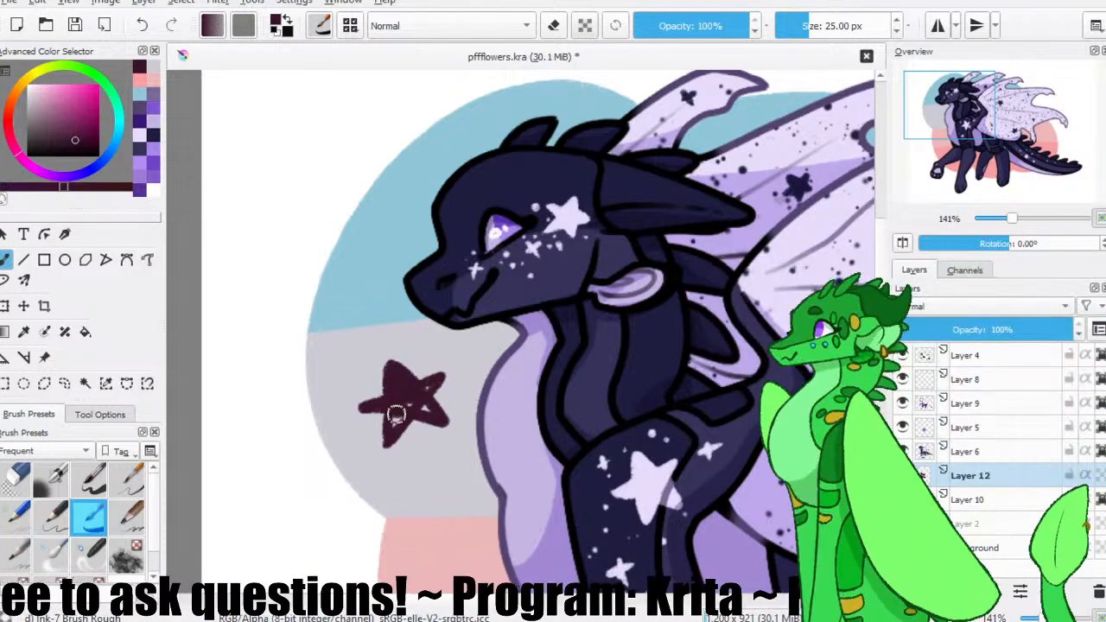
pyautogui.moveTo(393, 427); pyautogui.dragTo(443, 373)
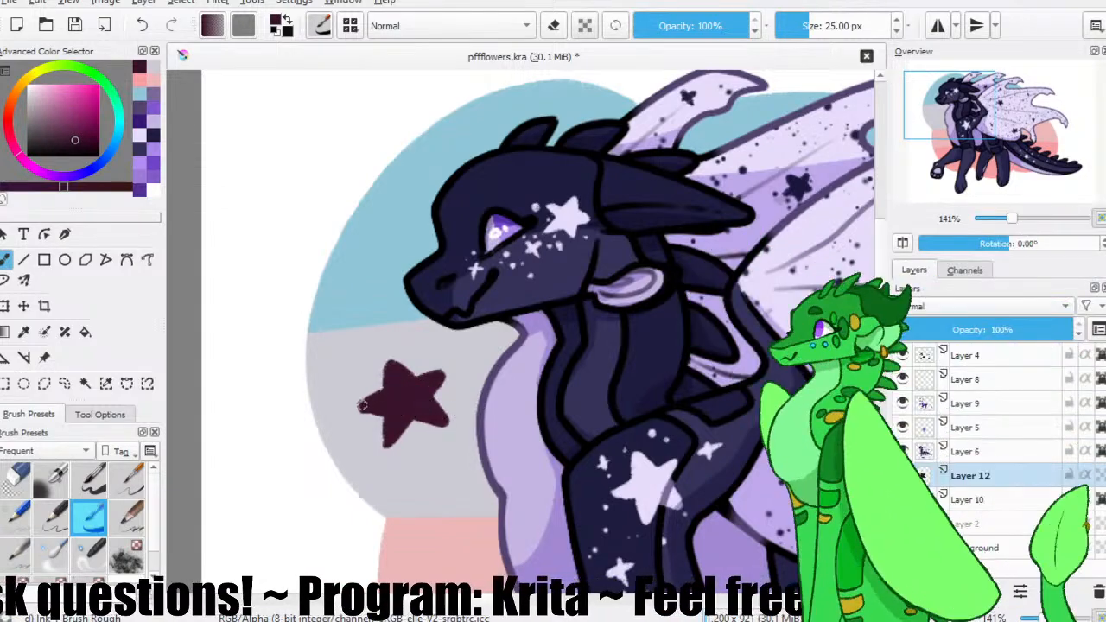
# Paint a second large filled maroon star on the pink backdrop between the wing tip and the tail spikes.
pyautogui.moveTo(467, 359)
pyautogui.mouseDown()
pyautogui.moveTo(384, 316)
pyautogui.moveTo(378, 336)
pyautogui.mouseUp()
pyautogui.moveTo(712, 325); pyautogui.dragTo(369, 251)
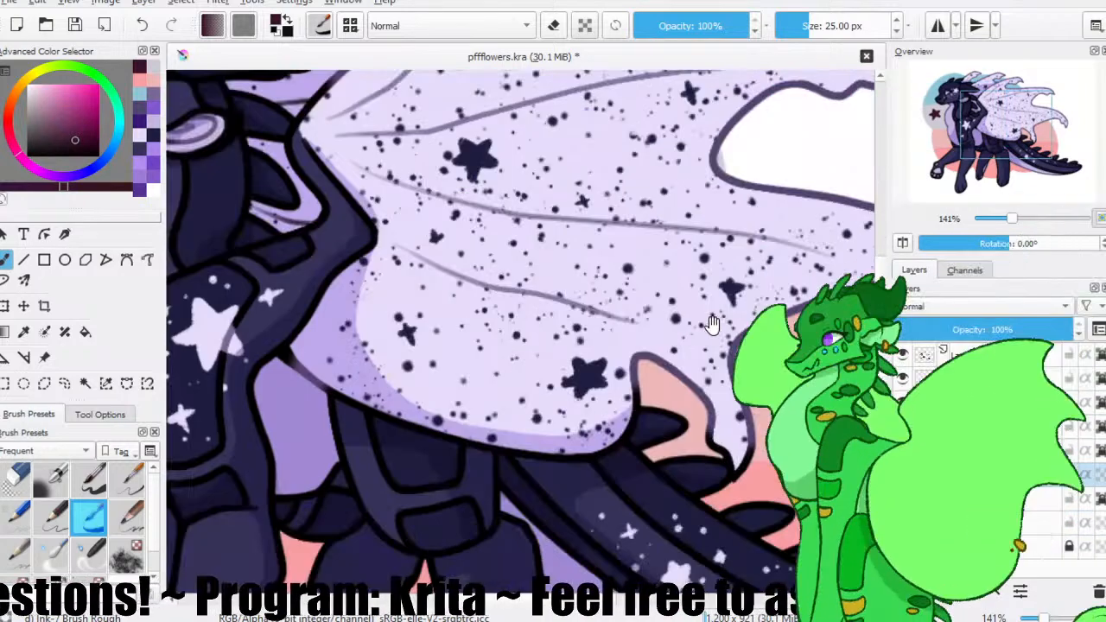
pyautogui.moveTo(723, 339); pyautogui.dragTo(627, 338)
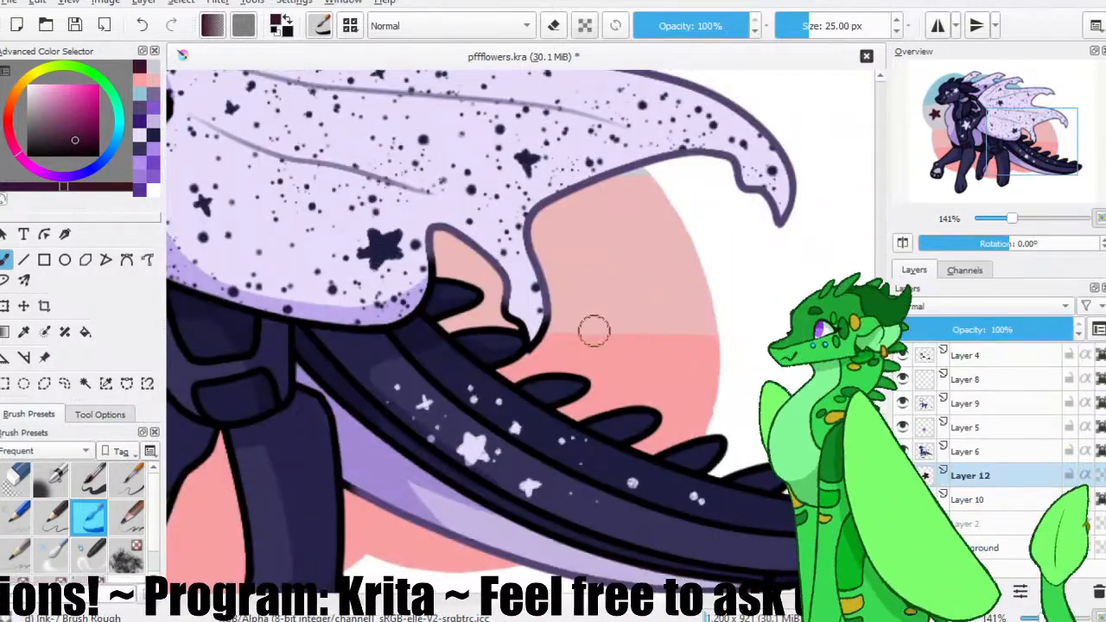
pyautogui.moveTo(613, 267)
pyautogui.mouseDown()
pyautogui.moveTo(632, 341)
pyautogui.moveTo(621, 271)
pyautogui.mouseUp()
pyautogui.hotkey('ctrl', 'z')
pyautogui.hotkey('ctrl', 'z')
pyautogui.hotkey('ctrl', 'z')
pyautogui.moveTo(608, 346); pyautogui.dragTo(625, 276)
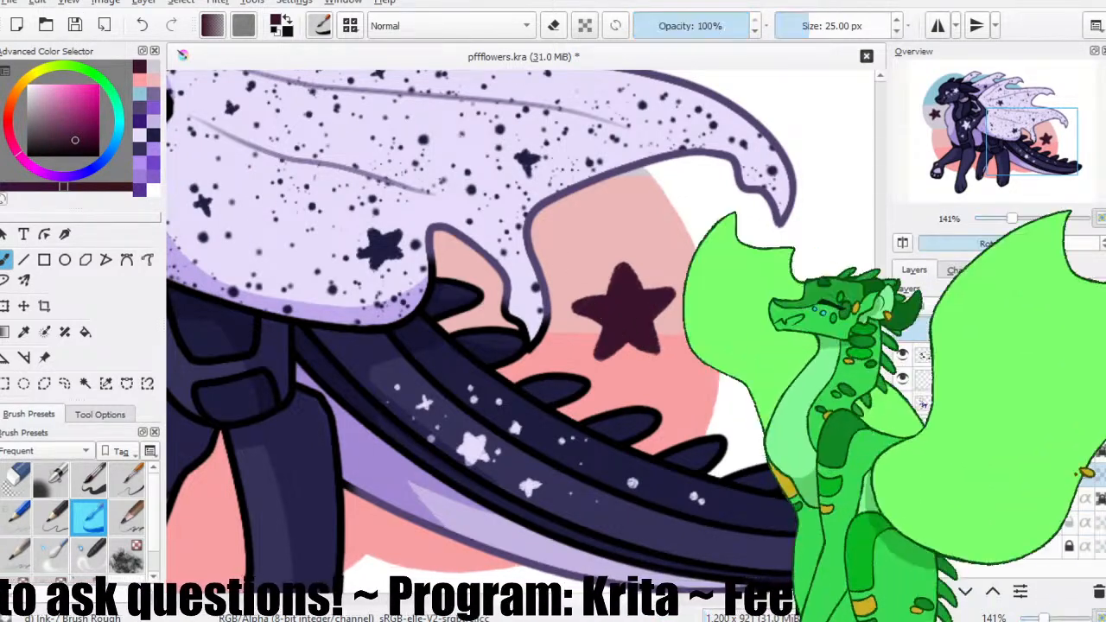
# Draw a small outlined maroon star just below the large star in front of the character's chest.
pyautogui.scroll(-3, 445, 321)
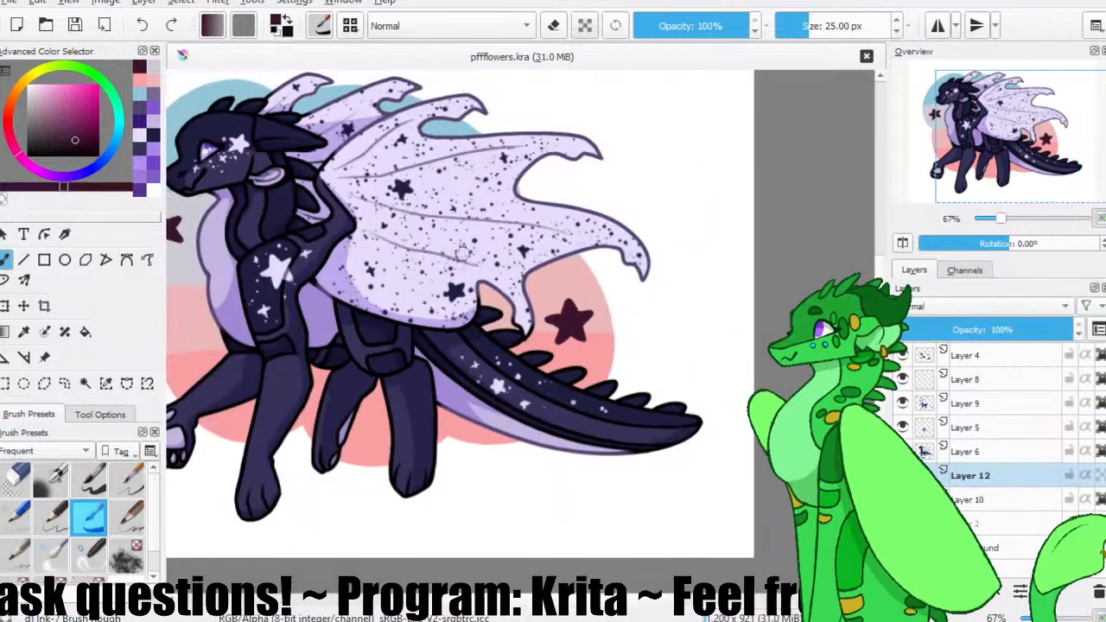
pyautogui.moveTo(377, 221); pyautogui.dragTo(493, 248)
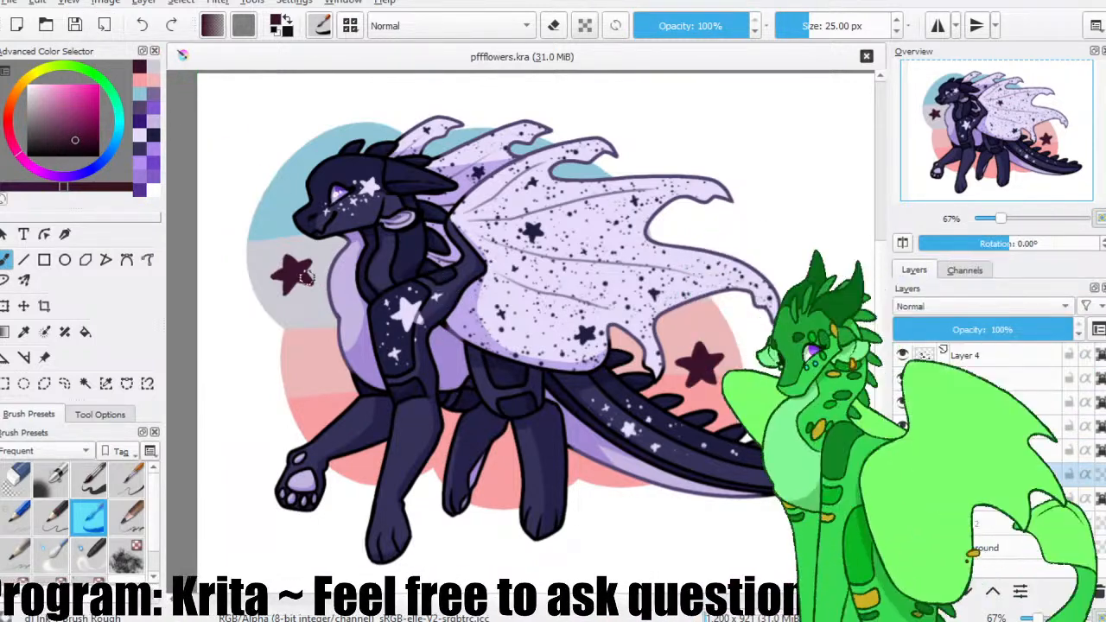
pyautogui.press('1')
pyautogui.hotkey('ctrl', '+')
pyautogui.moveTo(507, 193); pyautogui.dragTo(739, 343)
pyautogui.scroll(-2, 276, 309)
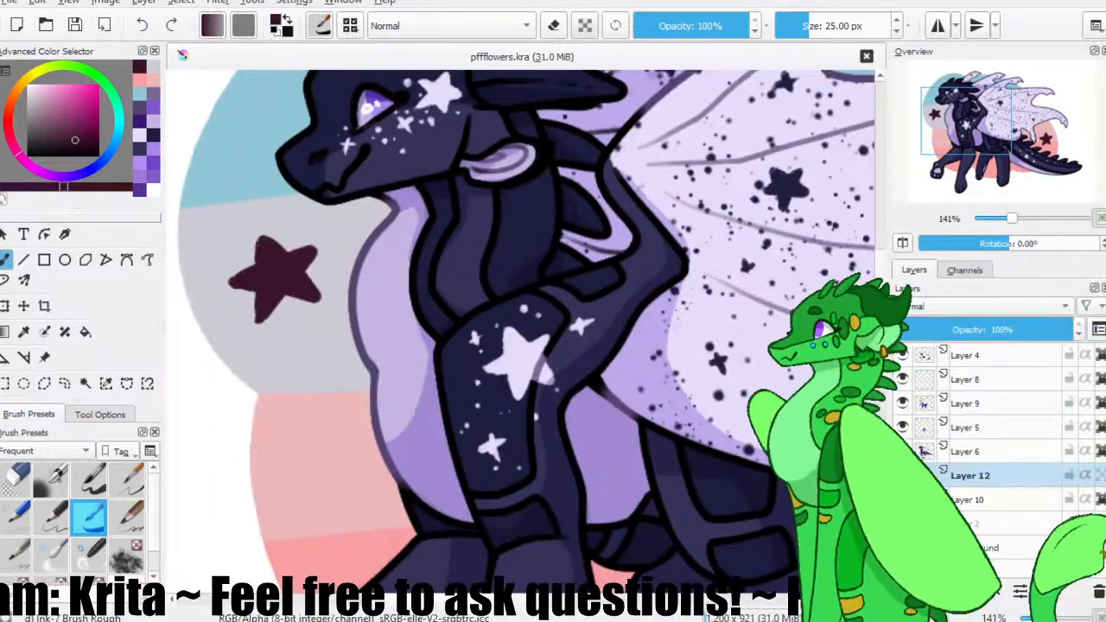
pyautogui.moveTo(323, 335)
pyautogui.mouseDown()
pyautogui.moveTo(337, 335)
pyautogui.moveTo(306, 346)
pyautogui.moveTo(324, 350)
pyautogui.mouseUp()
pyautogui.click(15, 479)
pyautogui.click(89, 517)
pyautogui.hotkey('ctrl', 'z')
pyautogui.hotkey('ctrl', 'z')
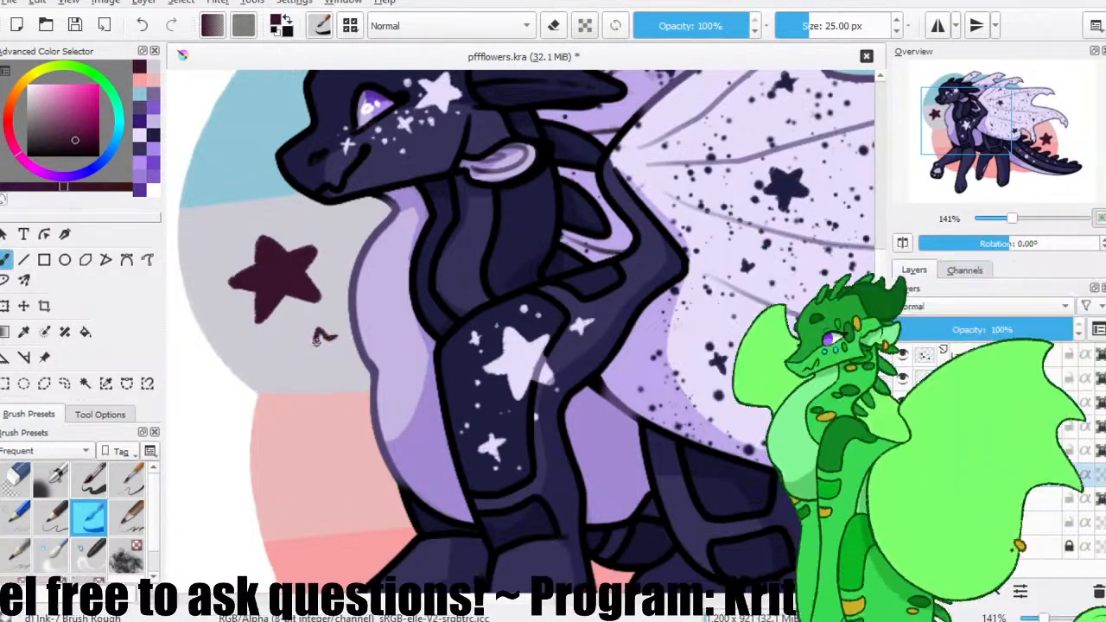
pyautogui.moveTo(311, 344); pyautogui.dragTo(317, 359)
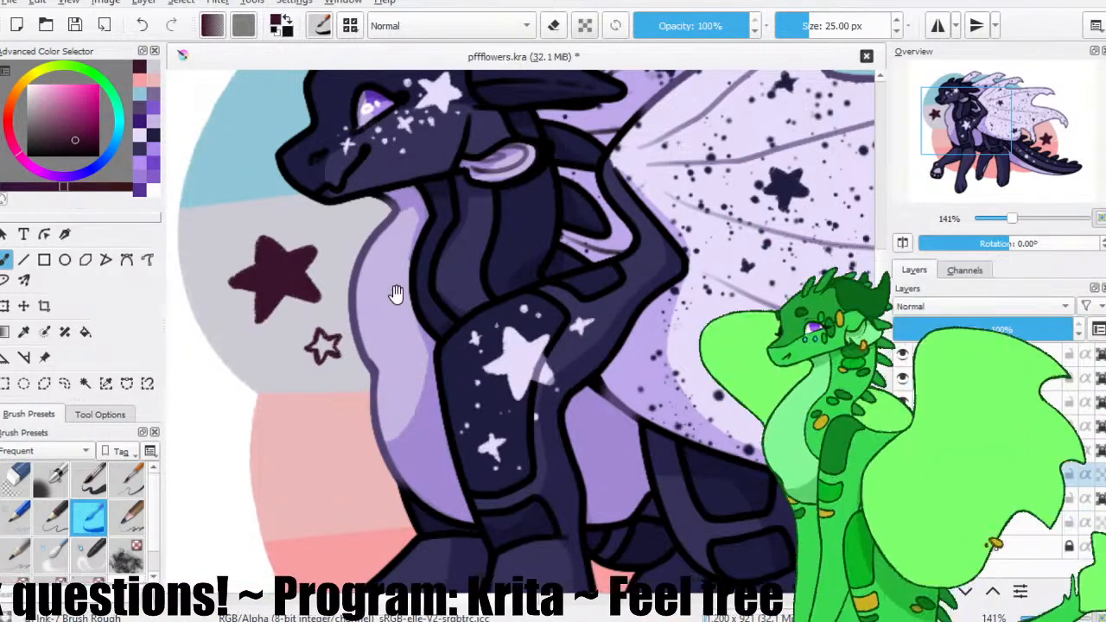
# Draw another small outlined star above the large chest-side star, near the boundary between the blue and grey bands.
pyautogui.moveTo(393, 294); pyautogui.dragTo(324, 307)
pyautogui.moveTo(395, 302); pyautogui.dragTo(479, 386)
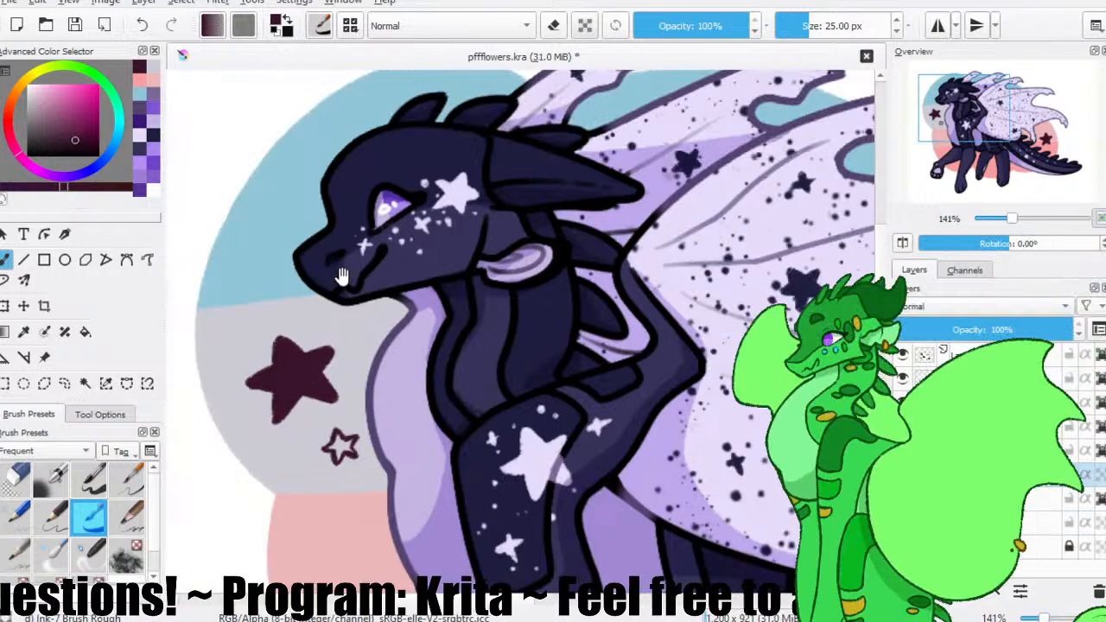
pyautogui.moveTo(331, 265); pyautogui.dragTo(348, 223)
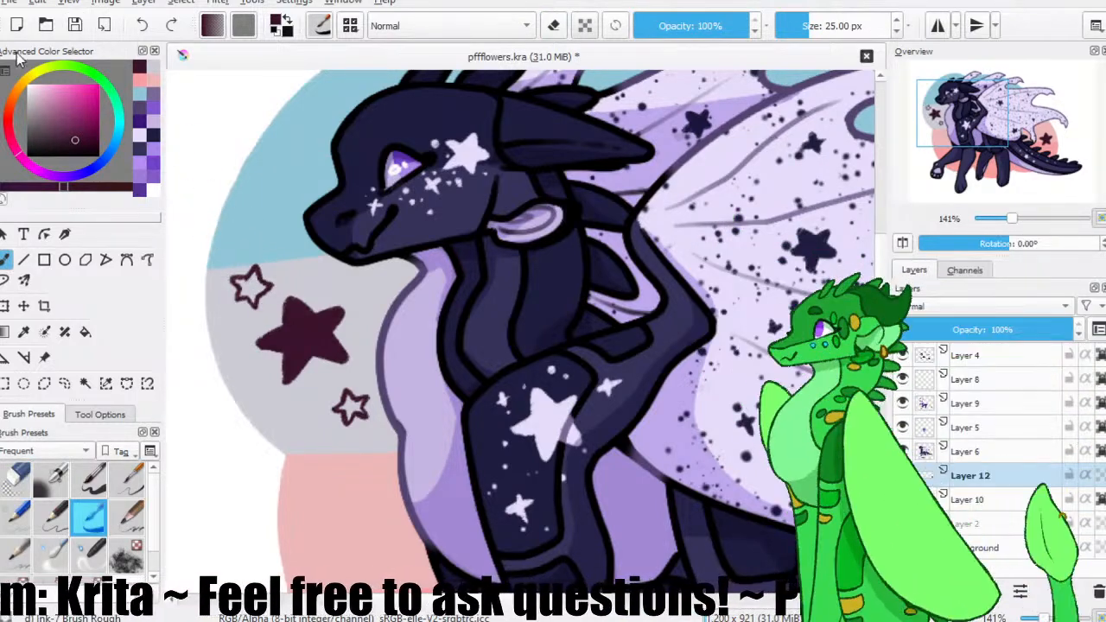
# Paint small four-pointed sparkles before the character: one on the blue, two on the grey, and one on the pink band.
pyautogui.moveTo(274, 192)
pyautogui.mouseDown()
pyautogui.moveTo(275, 210)
pyautogui.moveTo(283, 202)
pyautogui.mouseUp()
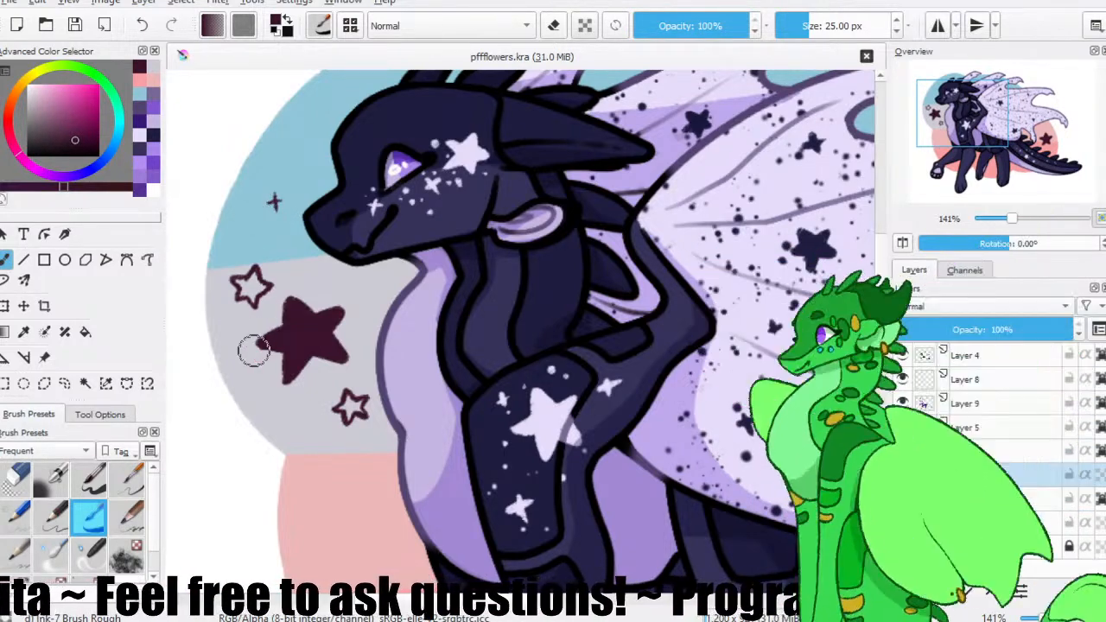
pyautogui.moveTo(264, 384)
pyautogui.mouseDown()
pyautogui.moveTo(286, 434)
pyautogui.moveTo(293, 422)
pyautogui.mouseUp()
pyautogui.moveTo(371, 489); pyautogui.dragTo(369, 512)
pyautogui.moveTo(360, 500); pyautogui.dragTo(381, 500)
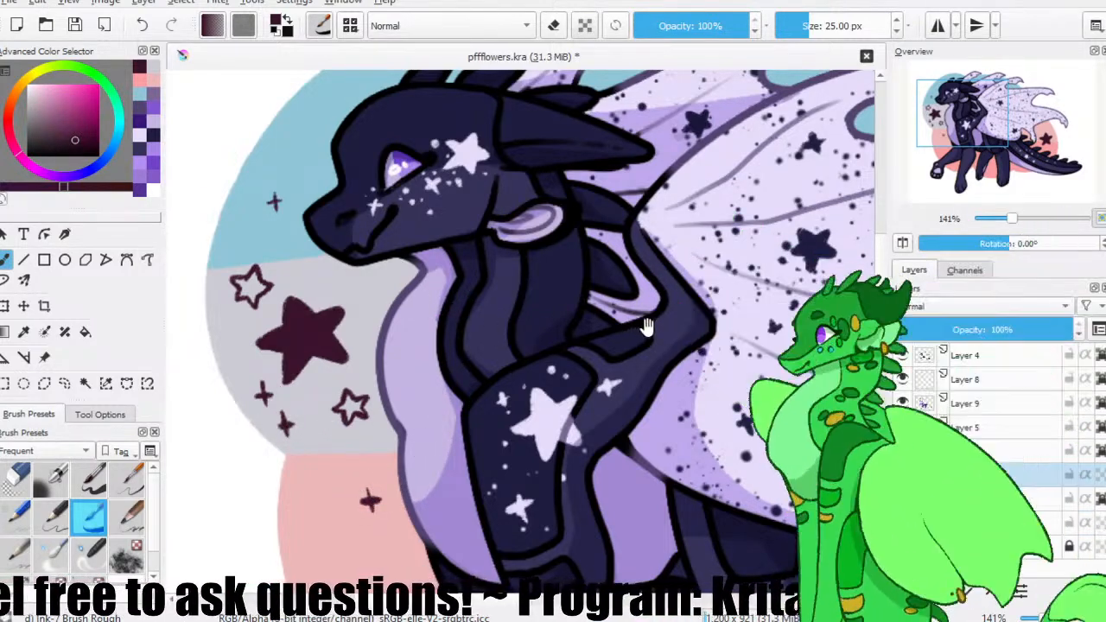
# Draw a small outlined maroon star on the pale pink backdrop under the wing, above the large star near the tail.
pyautogui.moveTo(613, 299); pyautogui.dragTo(450, 222)
pyautogui.moveTo(671, 329); pyautogui.dragTo(424, 255)
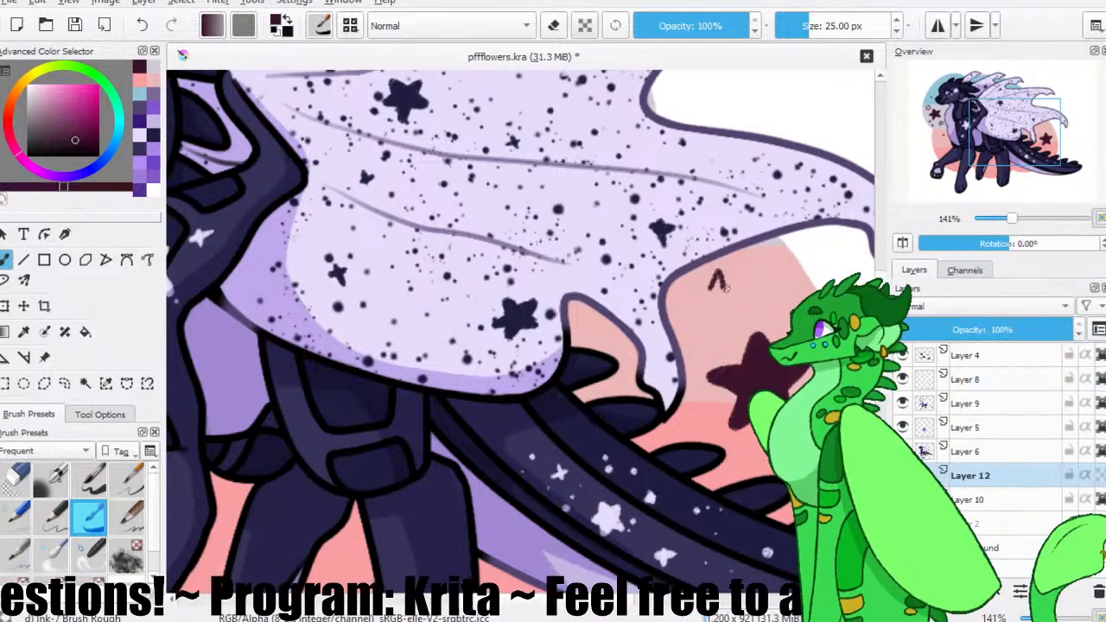
pyautogui.moveTo(707, 287); pyautogui.dragTo(722, 286)
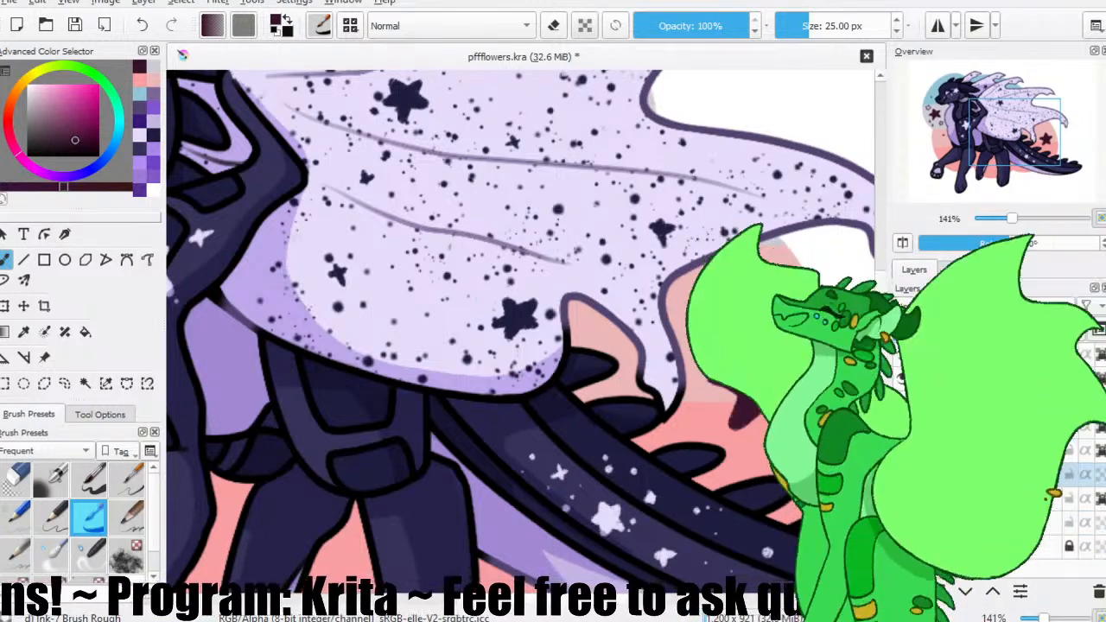
pyautogui.press('e')
pyautogui.press('e')
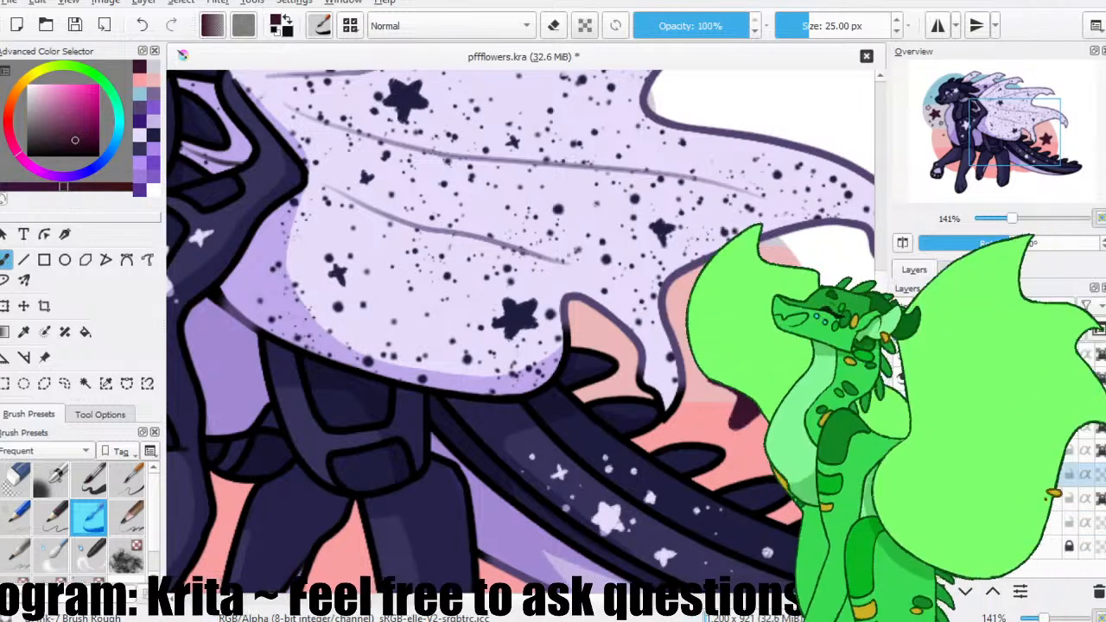
pyautogui.press('e')
pyautogui.press('e')
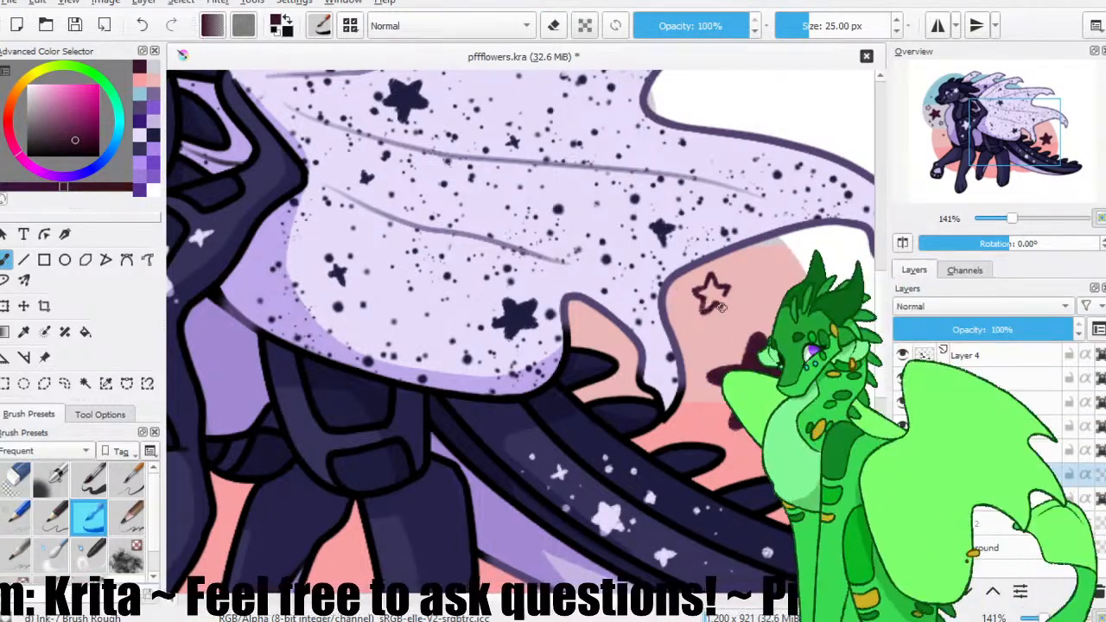
pyautogui.press('e')
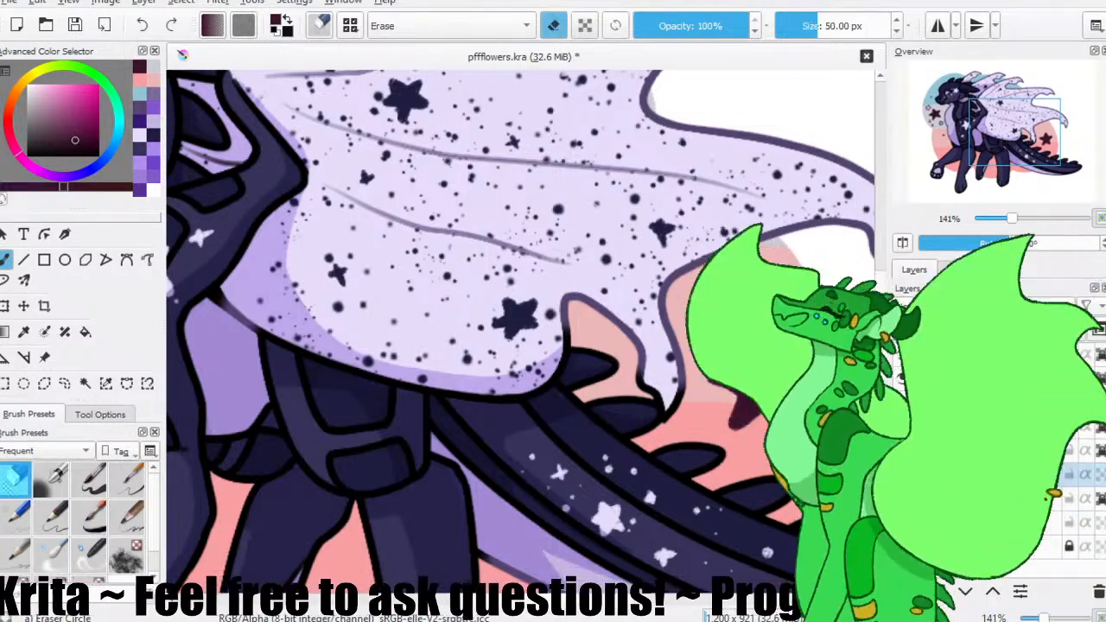
pyautogui.press('e')
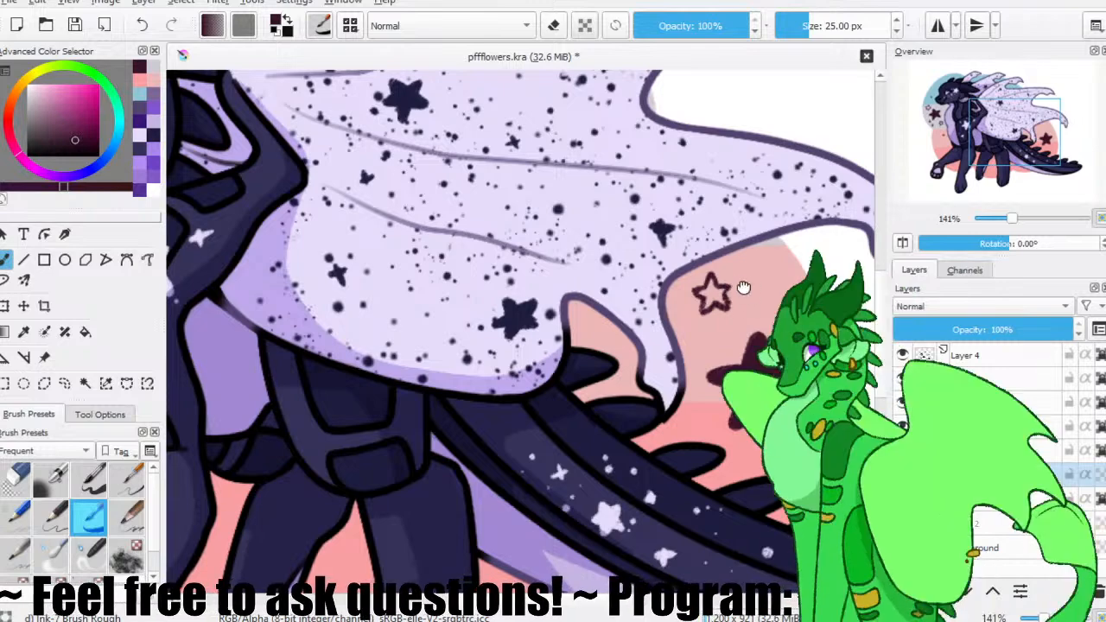
# Scatter small four-pointed maroon sparkles around the stars between the wing and the tail spikes.
pyautogui.moveTo(751, 288); pyautogui.dragTo(742, 279)
pyautogui.moveTo(761, 242)
pyautogui.mouseDown()
pyautogui.moveTo(761, 266)
pyautogui.moveTo(768, 254)
pyautogui.mouseUp()
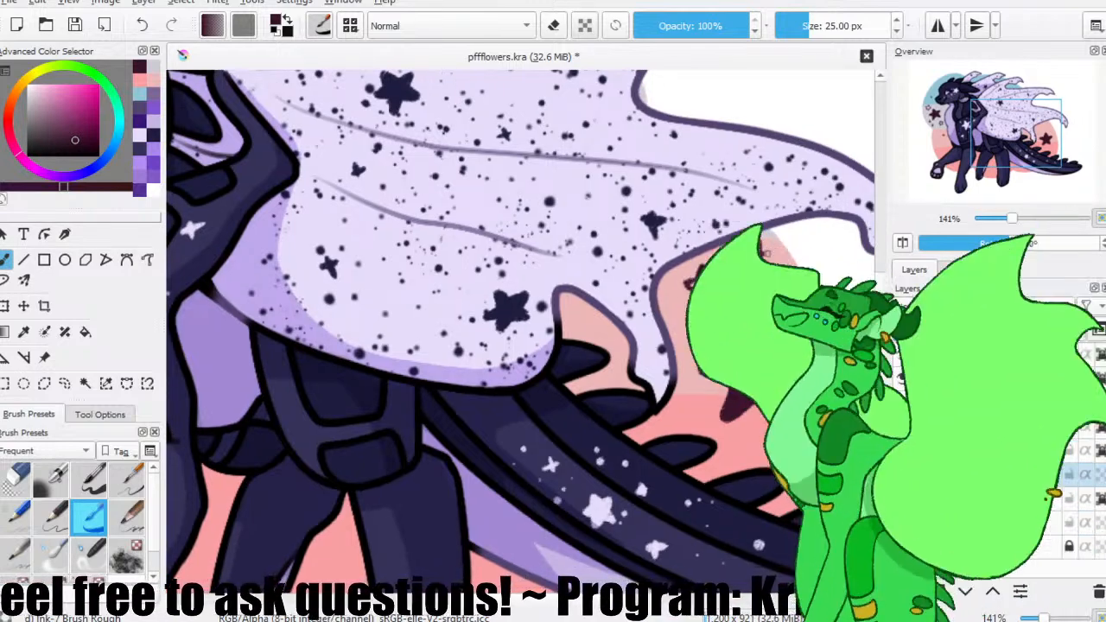
pyautogui.moveTo(773, 271)
pyautogui.mouseDown()
pyautogui.moveTo(773, 289)
pyautogui.moveTo(781, 281)
pyautogui.mouseUp()
pyautogui.moveTo(865, 445)
pyautogui.mouseDown()
pyautogui.moveTo(771, 303)
pyautogui.moveTo(731, 304)
pyautogui.mouseUp()
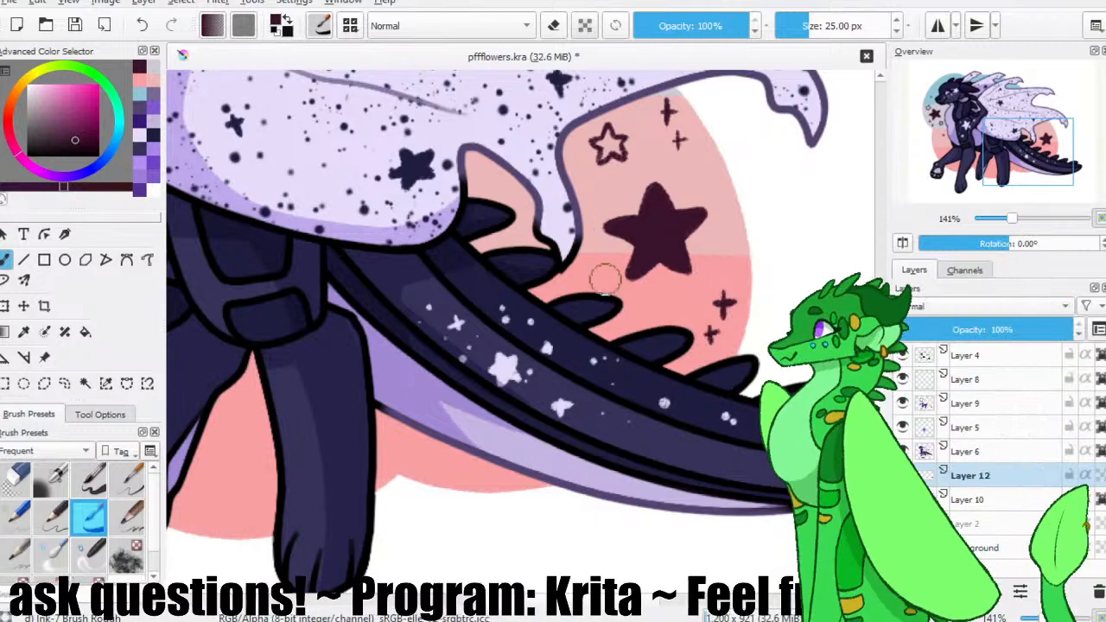
pyautogui.moveTo(576, 269); pyautogui.dragTo(591, 270)
pyautogui.hotkey('ctrl', 'z')
pyautogui.moveTo(505, 303); pyautogui.dragTo(511, 403)
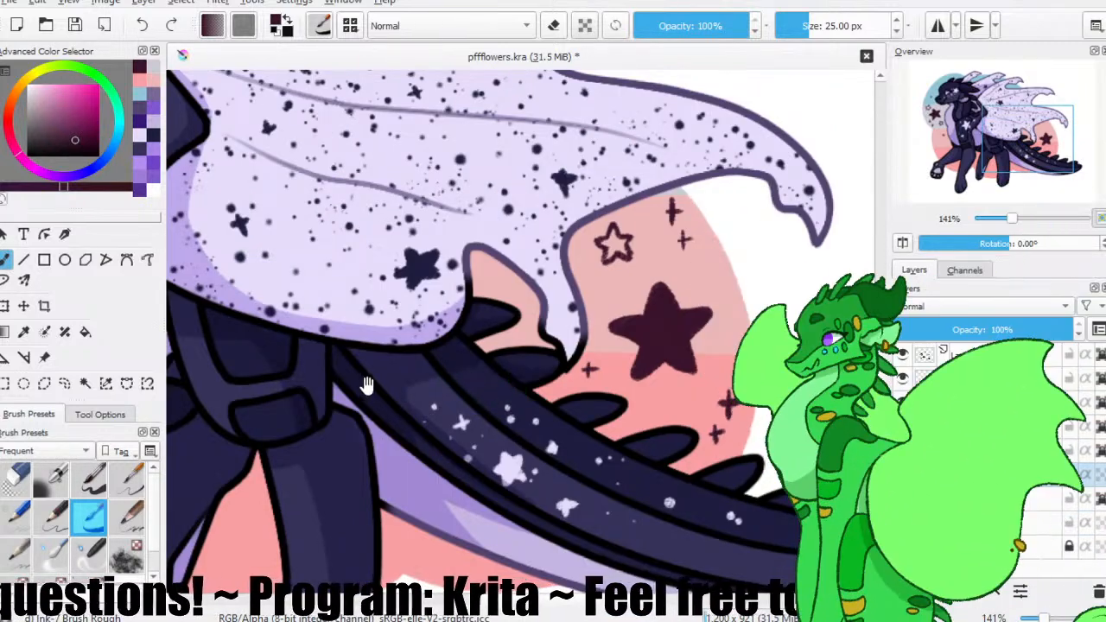
# Paint a small four-pointed maroon sparkle on the blue band in front of the forehead and save the drawing.
pyautogui.moveTo(371, 385); pyautogui.dragTo(479, 272)
pyautogui.moveTo(213, 333); pyautogui.dragTo(323, 358)
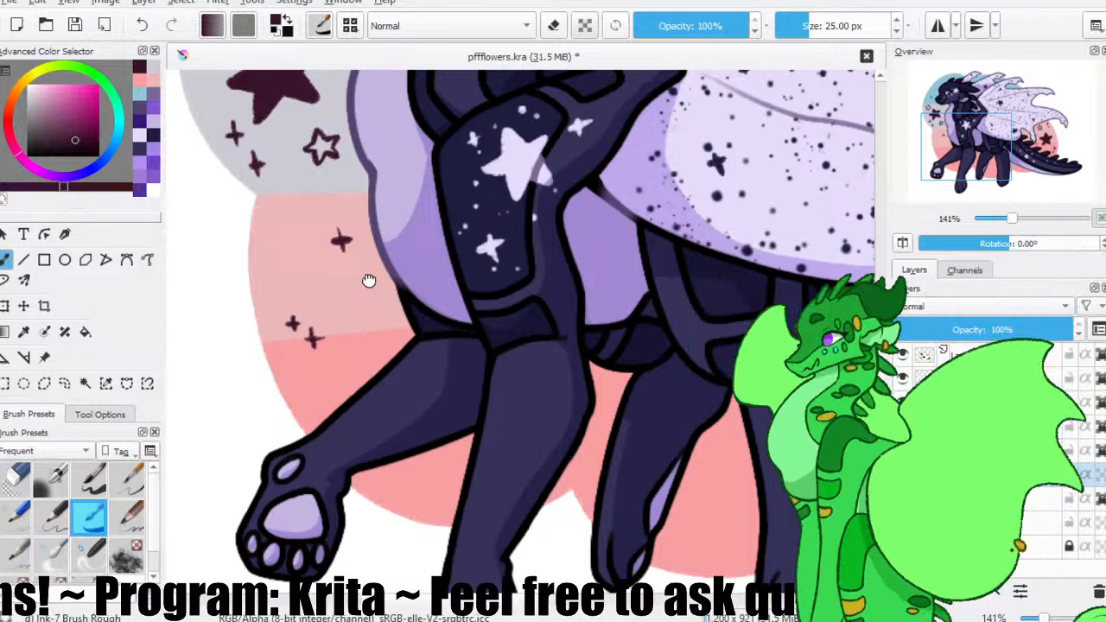
pyautogui.moveTo(336, 240); pyautogui.dragTo(358, 365)
pyautogui.scroll(3, 324, 138)
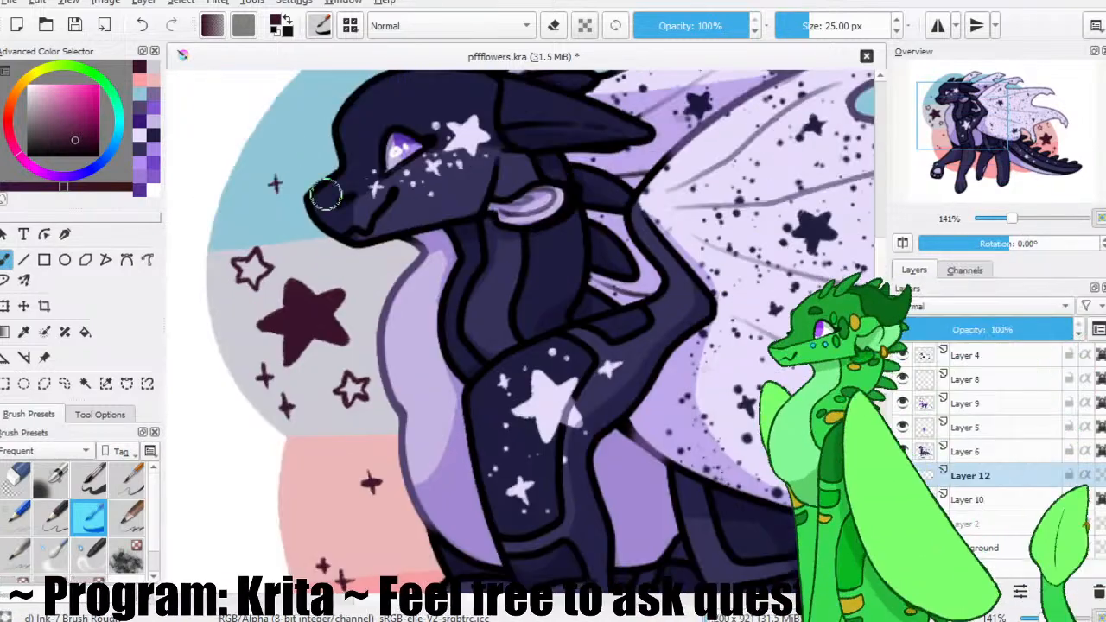
pyautogui.scroll(1, 326, 126)
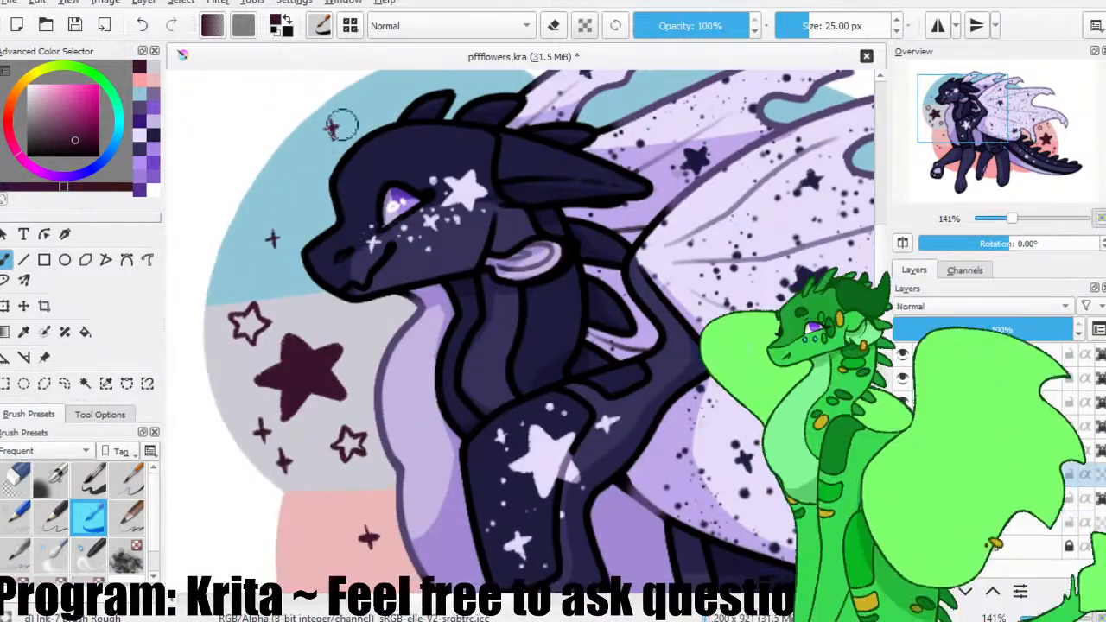
pyautogui.moveTo(313, 153); pyautogui.dragTo(322, 152)
pyautogui.click(76, 26)
# Paint a small filled maroon star beside the sparkle on the blue band before the forehead, and save the file.
pyautogui.hotkey('ctrl', '-')
pyautogui.hotkey('ctrl', '-')
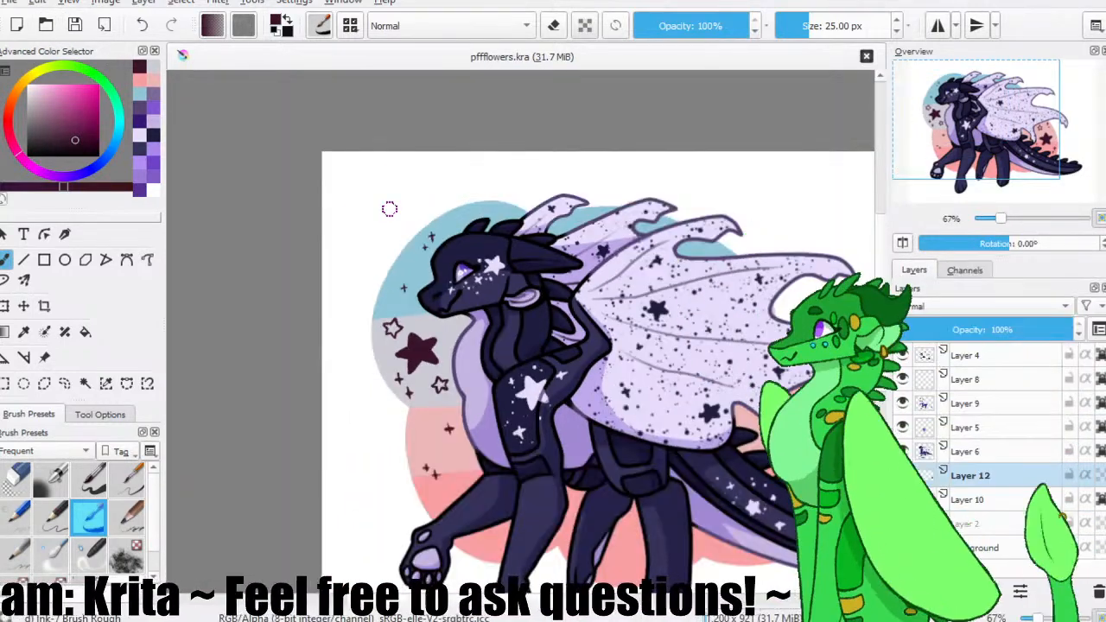
pyautogui.hotkey('ctrl', '+')
pyautogui.hotkey('ctrl', '+')
pyautogui.hotkey('ctrl', '+')
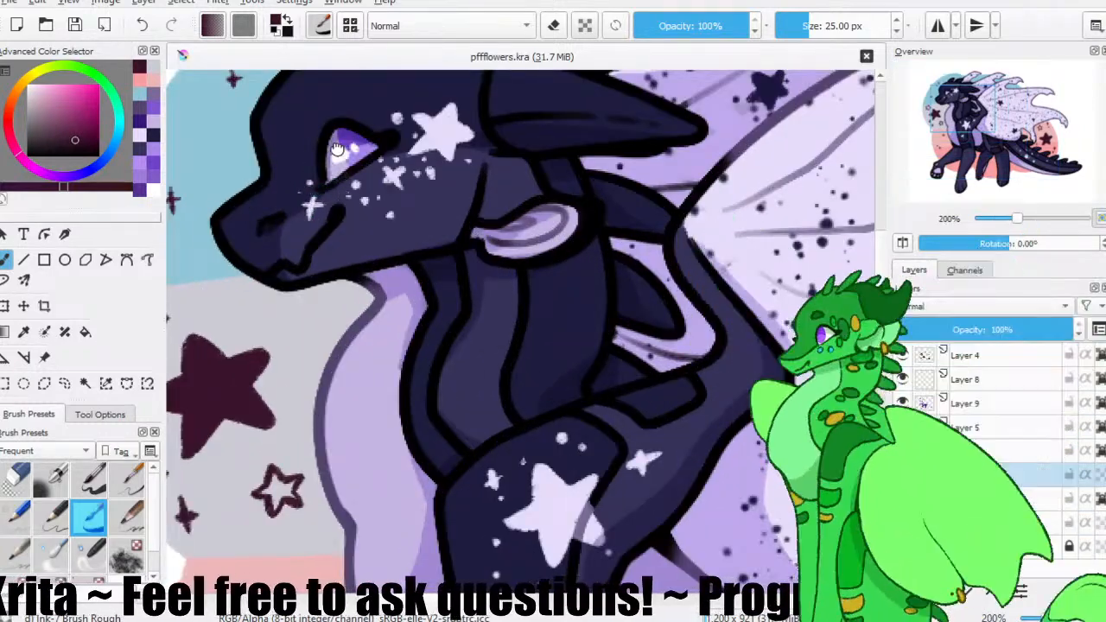
pyautogui.moveTo(337, 149); pyautogui.dragTo(484, 277)
pyautogui.moveTo(364, 220)
pyautogui.mouseDown()
pyautogui.moveTo(374, 206)
pyautogui.moveTo(355, 216)
pyautogui.moveTo(373, 221)
pyautogui.moveTo(390, 199)
pyautogui.mouseUp()
pyautogui.hotkey('ctrl', 'z')
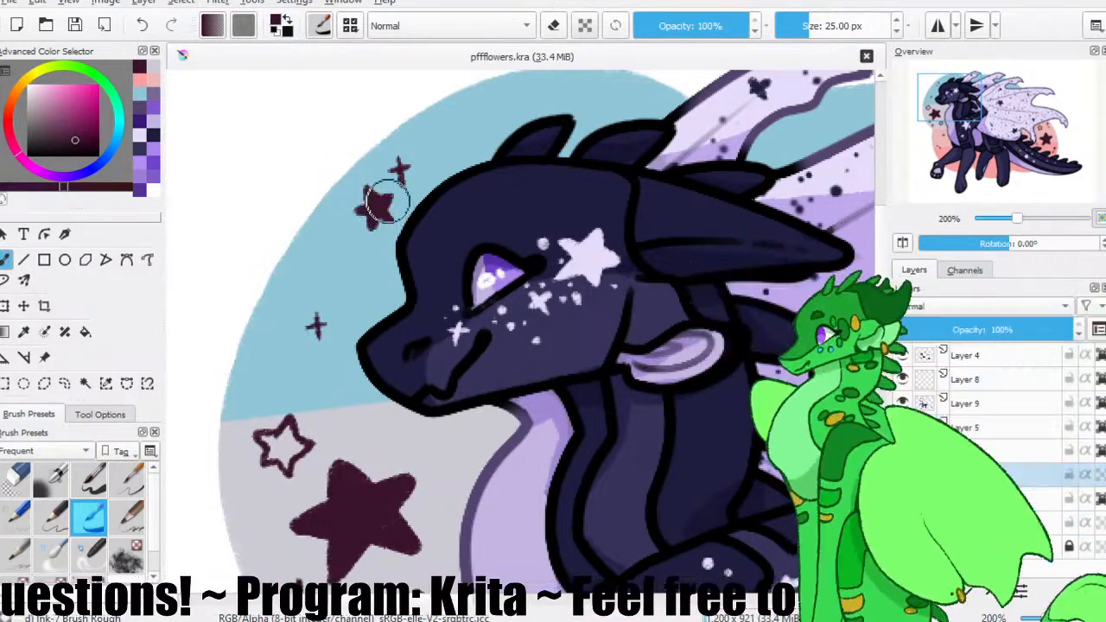
pyautogui.moveTo(386, 200); pyautogui.dragTo(389, 217)
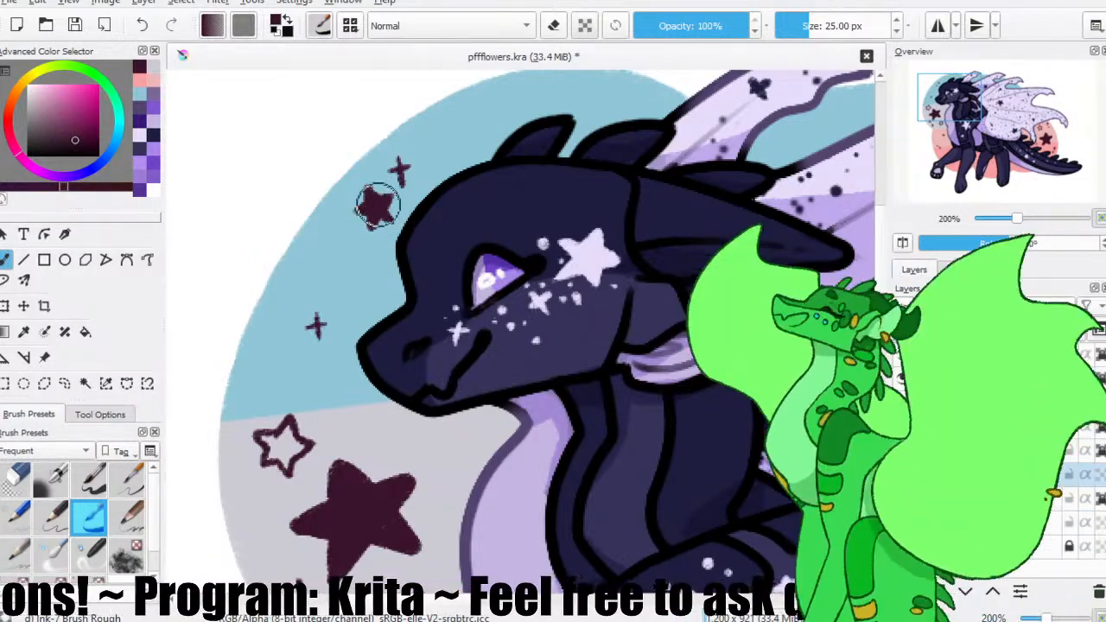
pyautogui.hotkey('ctrl', 's')
# Check the face and its surrounding stars up close, and review the composition of the whole drawing.
pyautogui.hotkey('ctrl', '+')
pyautogui.hotkey('ctrl', '+')
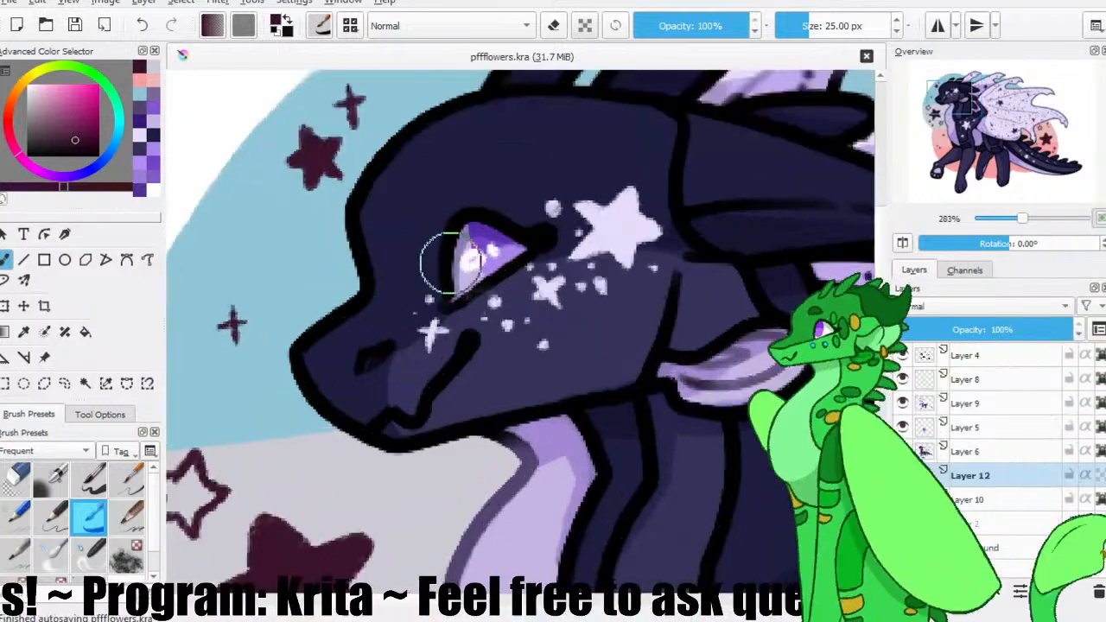
pyautogui.hotkey('ctrl', '-')
pyautogui.hotkey('ctrl', '-')
pyautogui.hotkey('ctrl', '-')
pyautogui.hotkey('ctrl', '-')
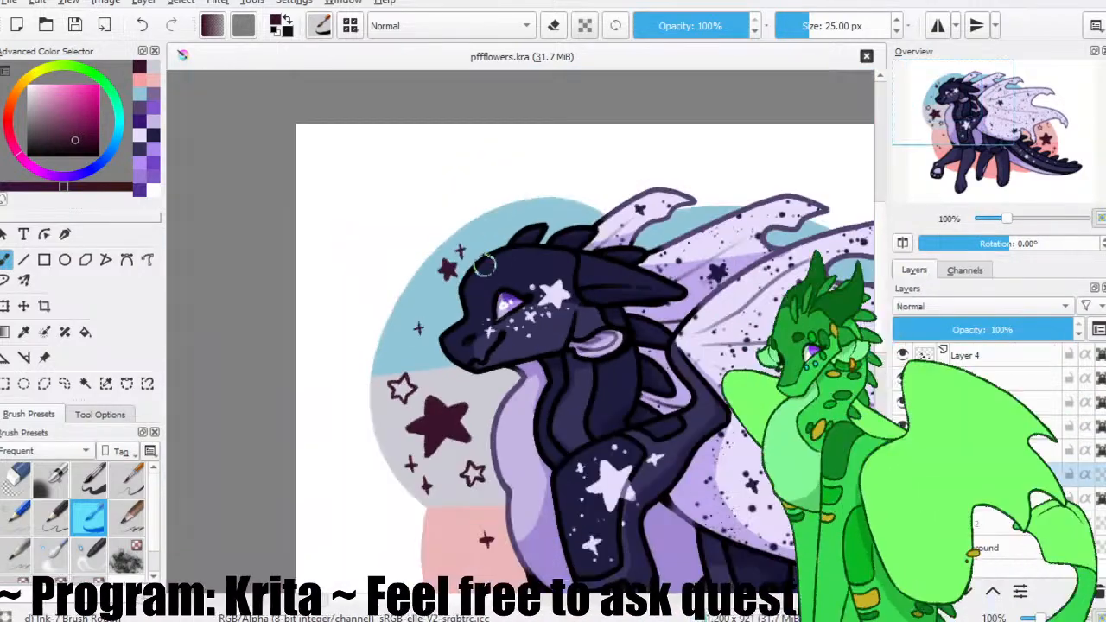
pyautogui.moveTo(540, 292); pyautogui.dragTo(392, 225)
pyautogui.moveTo(491, 288); pyautogui.dragTo(399, 156)
pyautogui.hotkey('ctrl', '-')
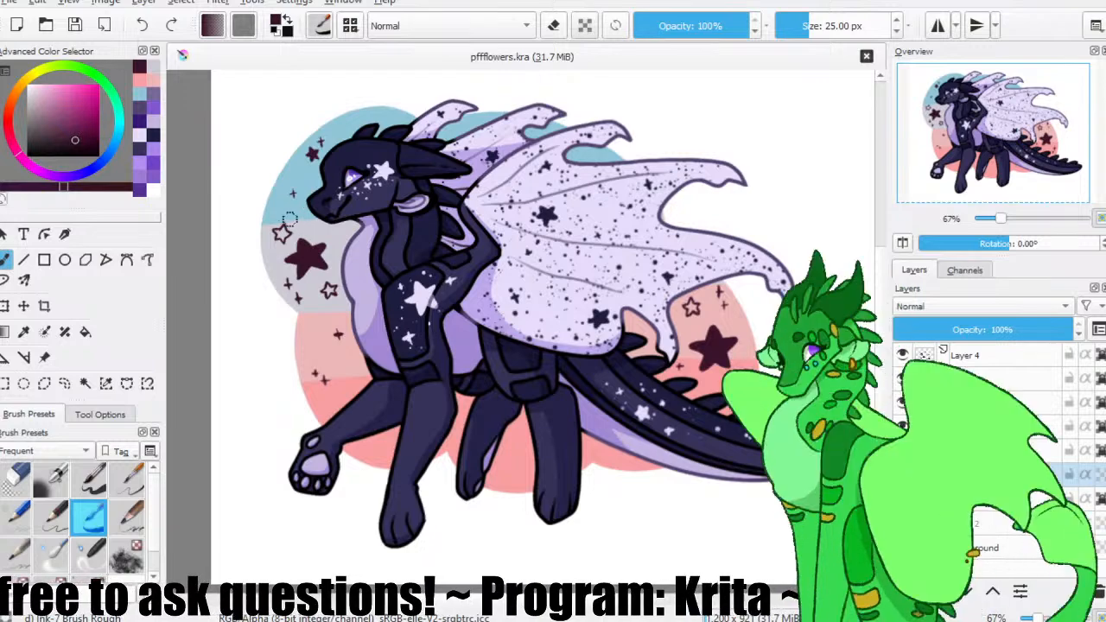
pyautogui.moveTo(427, 257); pyautogui.dragTo(387, 280)
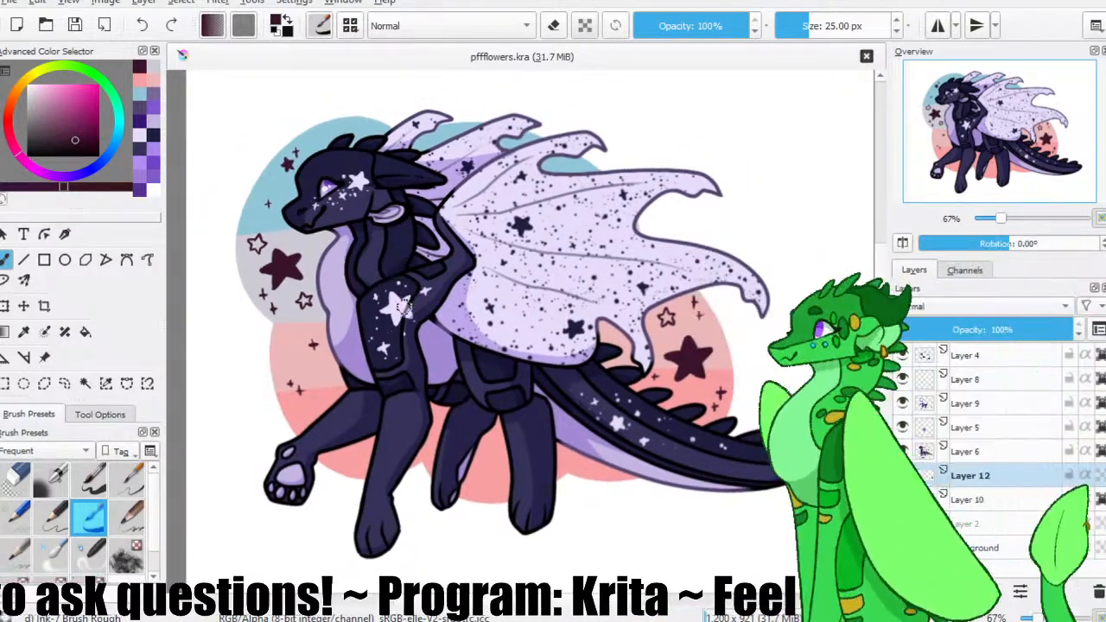
# Crop the canvas to 1128 x 837 px around the character and backdrop, and return to the freehand brush.
pyautogui.click(44, 306)
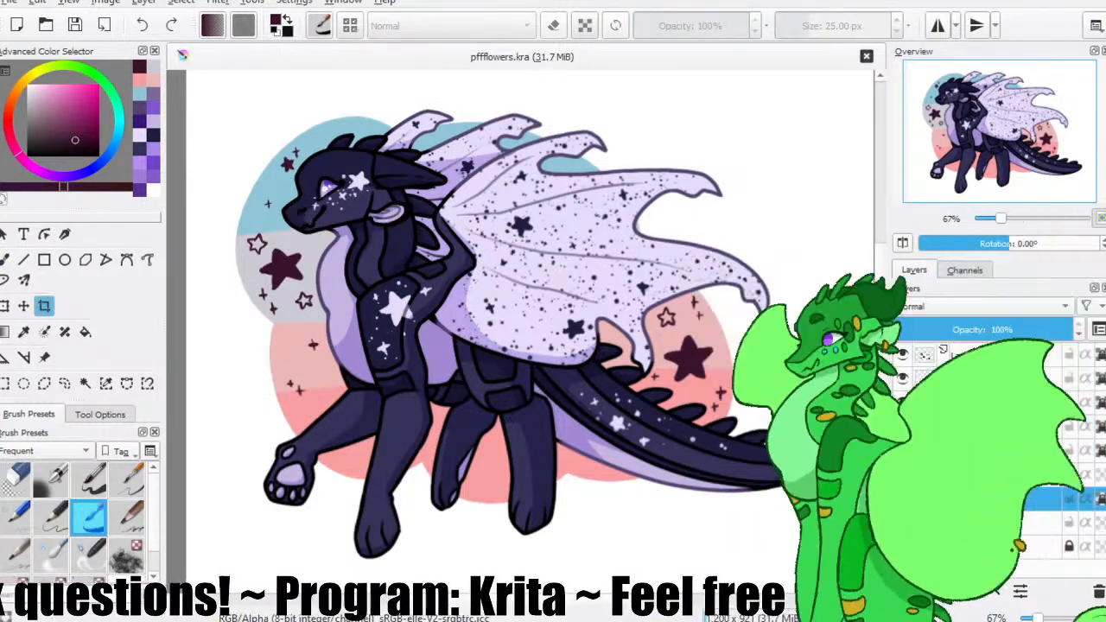
pyautogui.moveTo(208, 131); pyautogui.dragTo(851, 573)
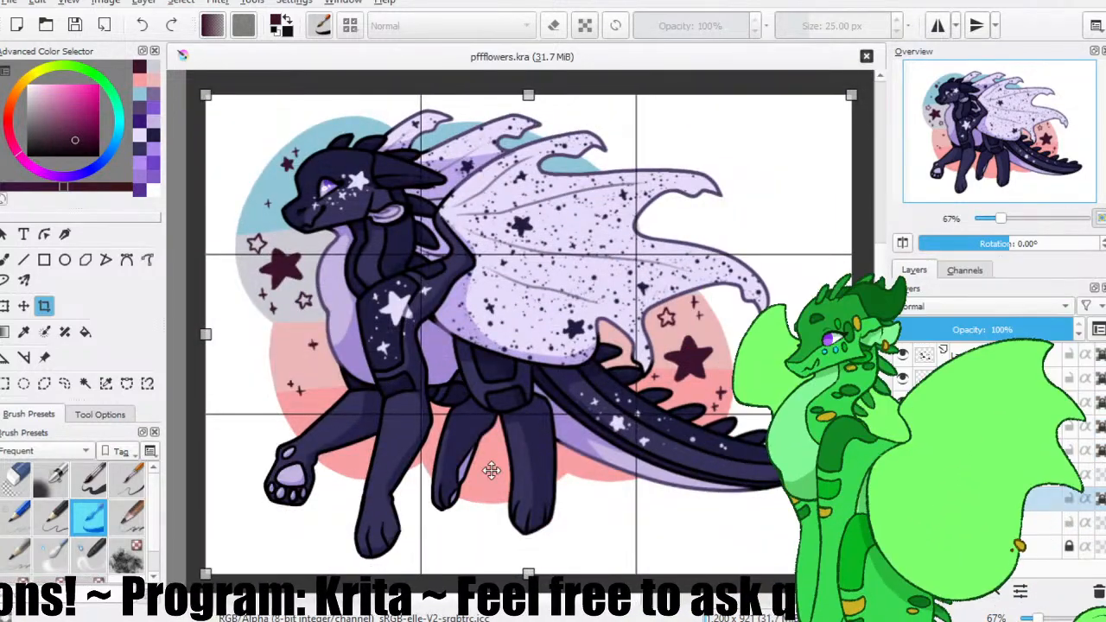
pyautogui.moveTo(417, 385); pyautogui.dragTo(421, 371)
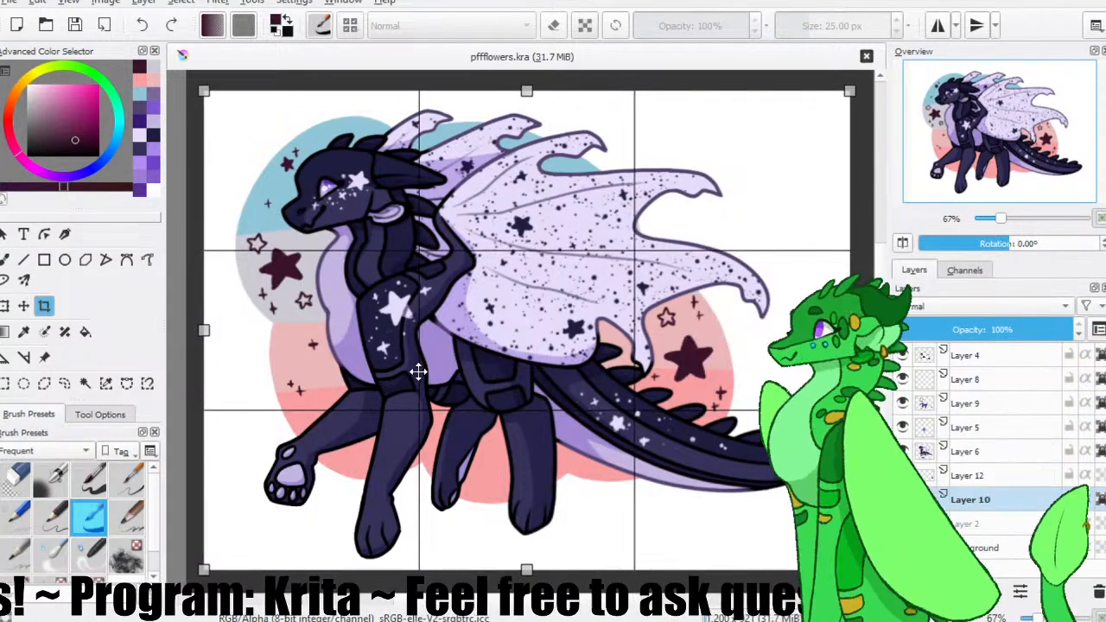
pyautogui.press('Return')
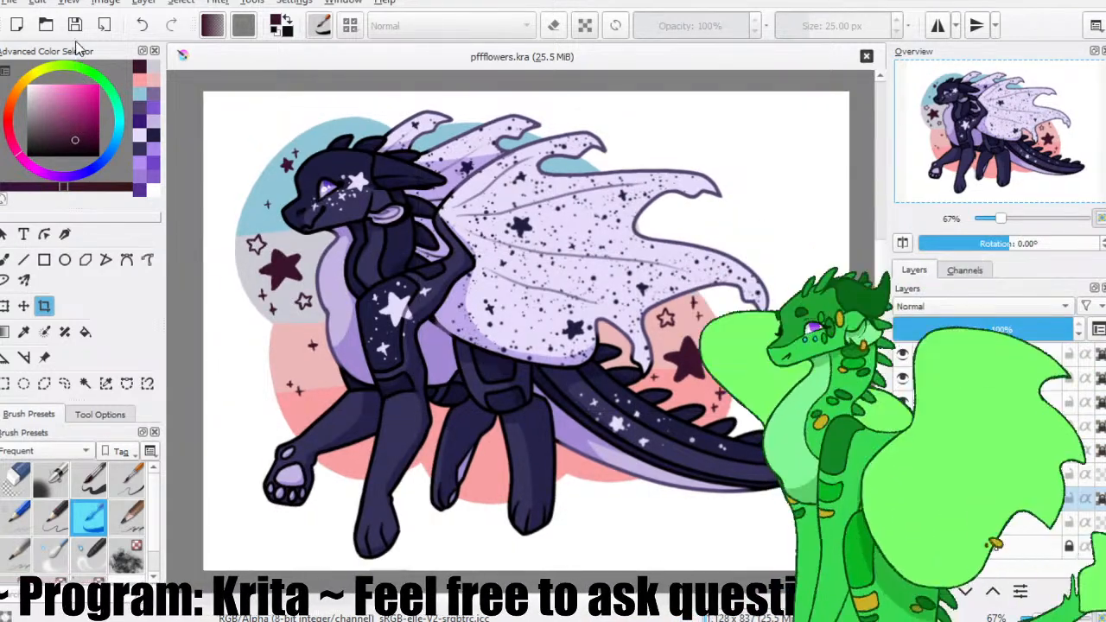
pyautogui.click(5, 259)
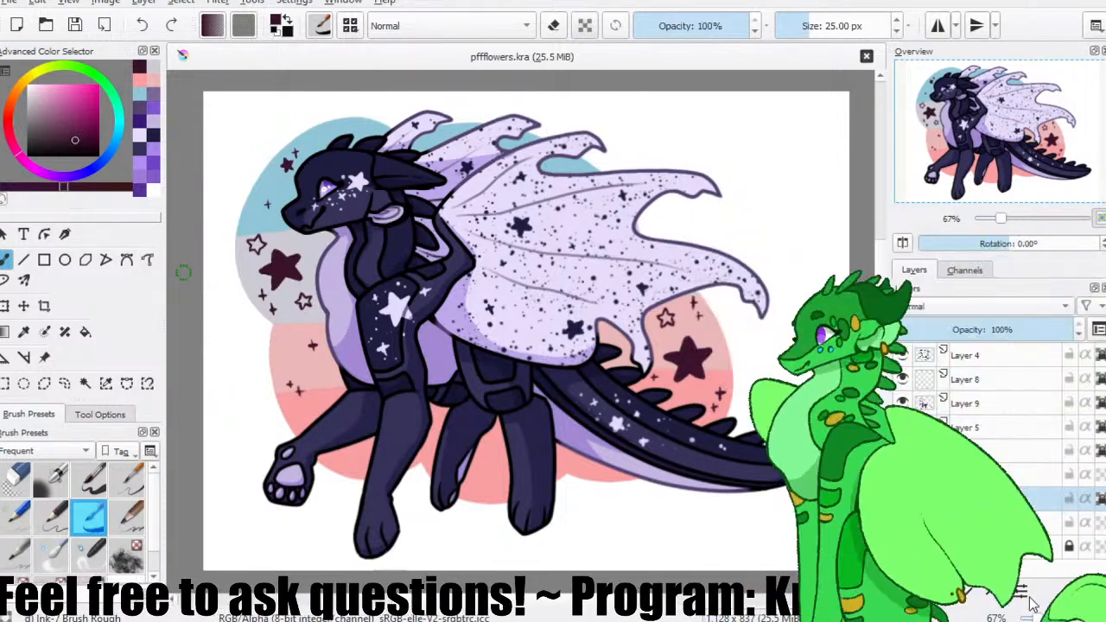
pyautogui.click(536, 451)
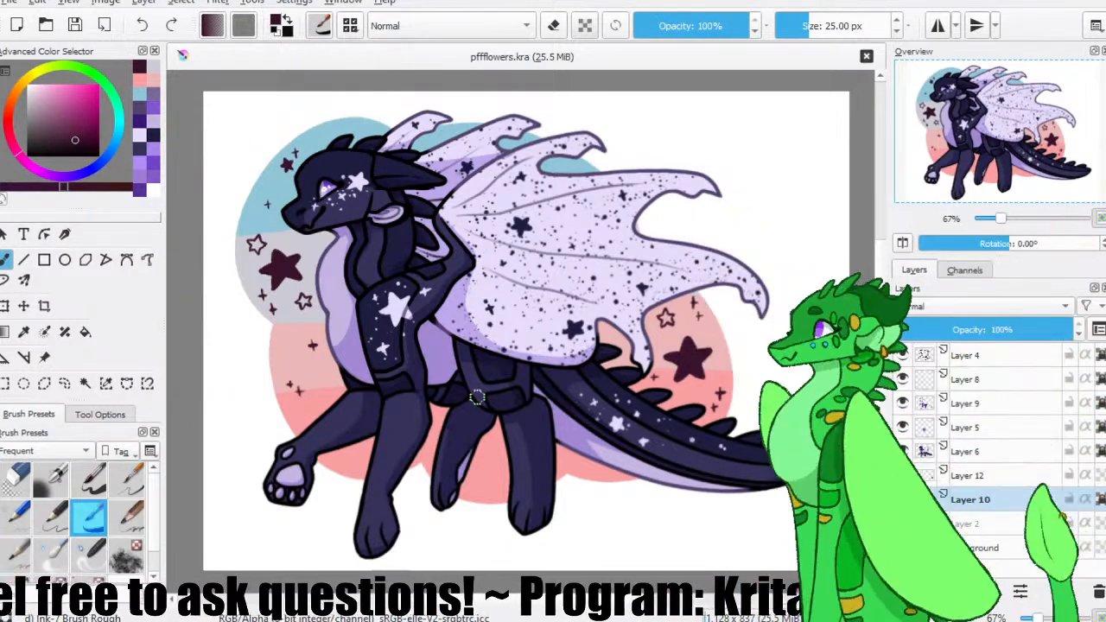